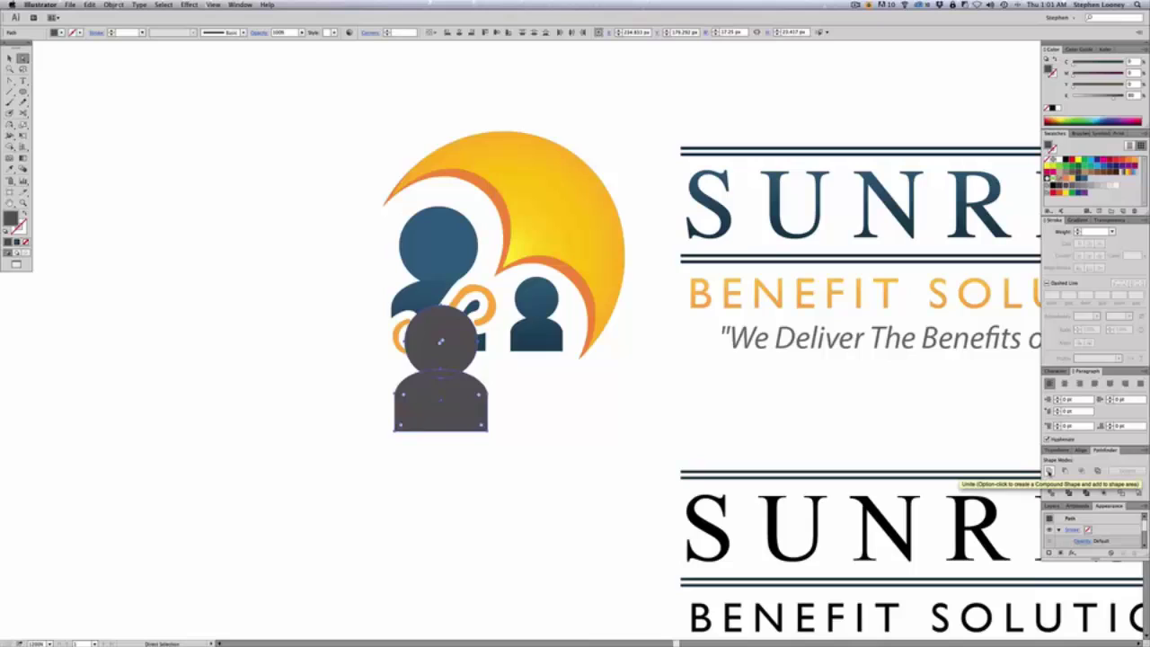
# Unite the grey head and body shapes, and scale the combined figure down to fit over the small blue figure
pyautogui.click(1050, 473)
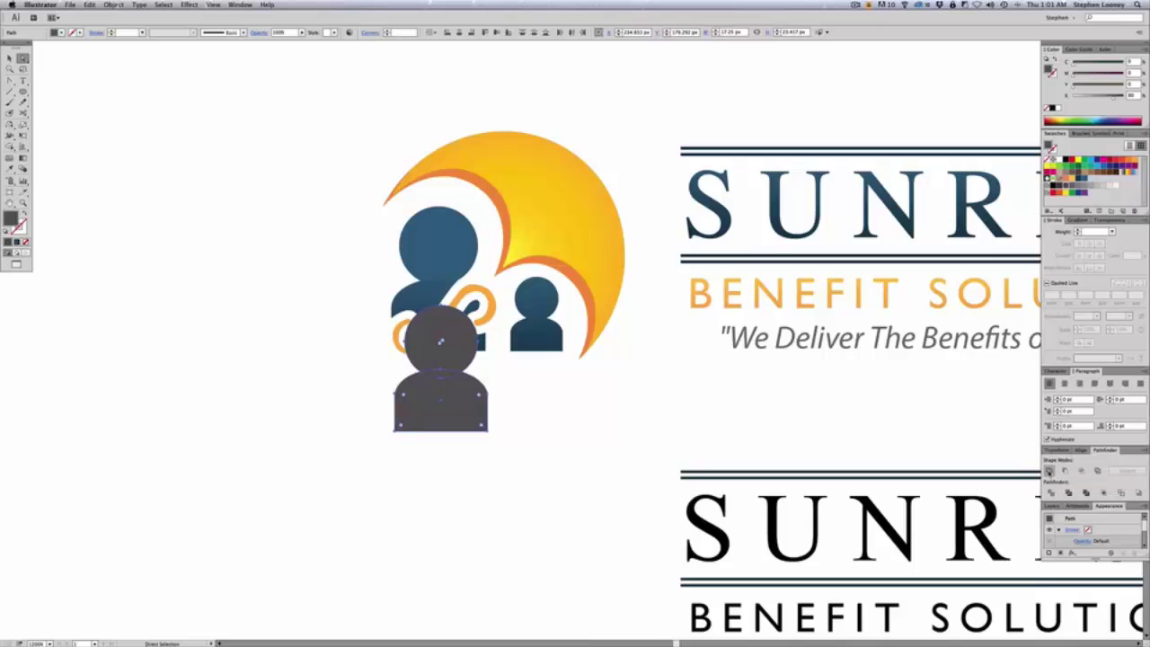
pyautogui.click(558, 446)
pyautogui.moveTo(431, 347); pyautogui.dragTo(542, 336)
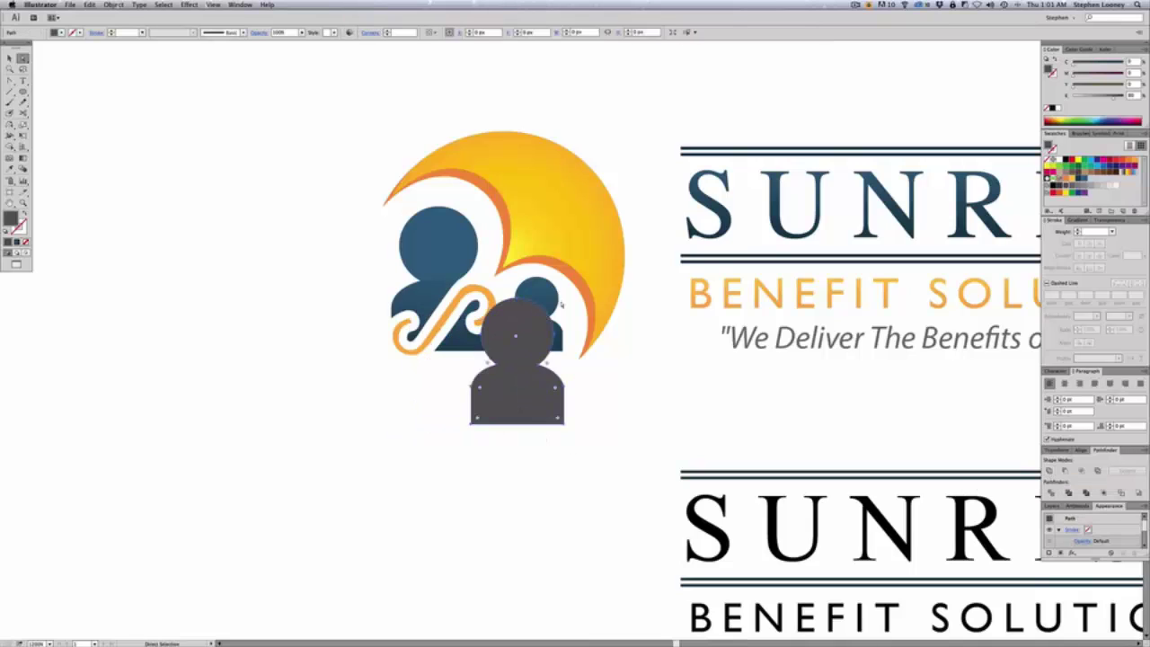
pyautogui.press('e')
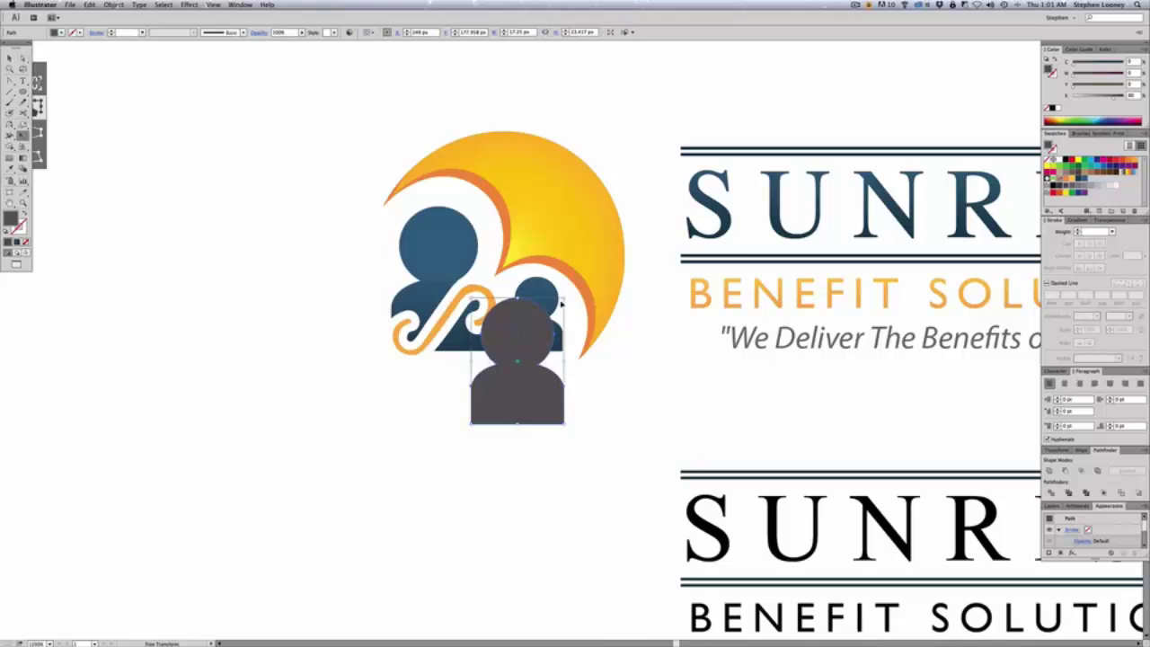
pyautogui.moveTo(563, 297); pyautogui.dragTo(505, 275)
pyautogui.click(543, 307)
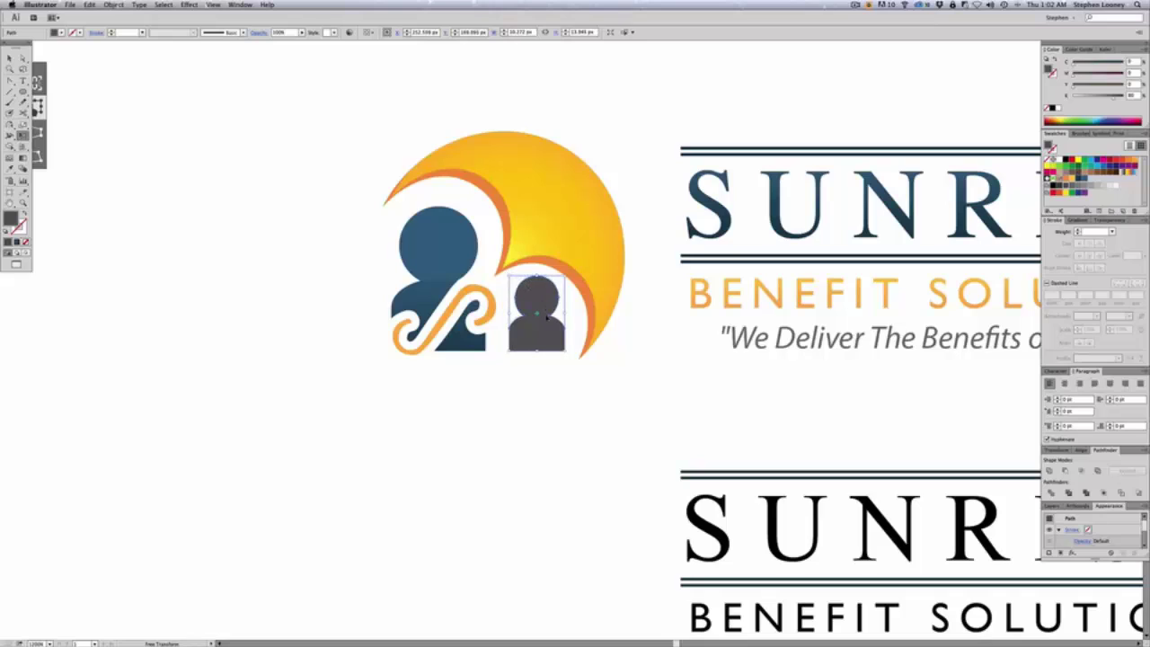
# Try to move the grey figure onto the large blue figure and enlarge it to cover that figure
pyautogui.moveTo(545, 337); pyautogui.dragTo(425, 339)
pyautogui.moveTo(446, 277); pyautogui.dragTo(488, 206)
pyautogui.moveTo(484, 259); pyautogui.dragTo(479, 259)
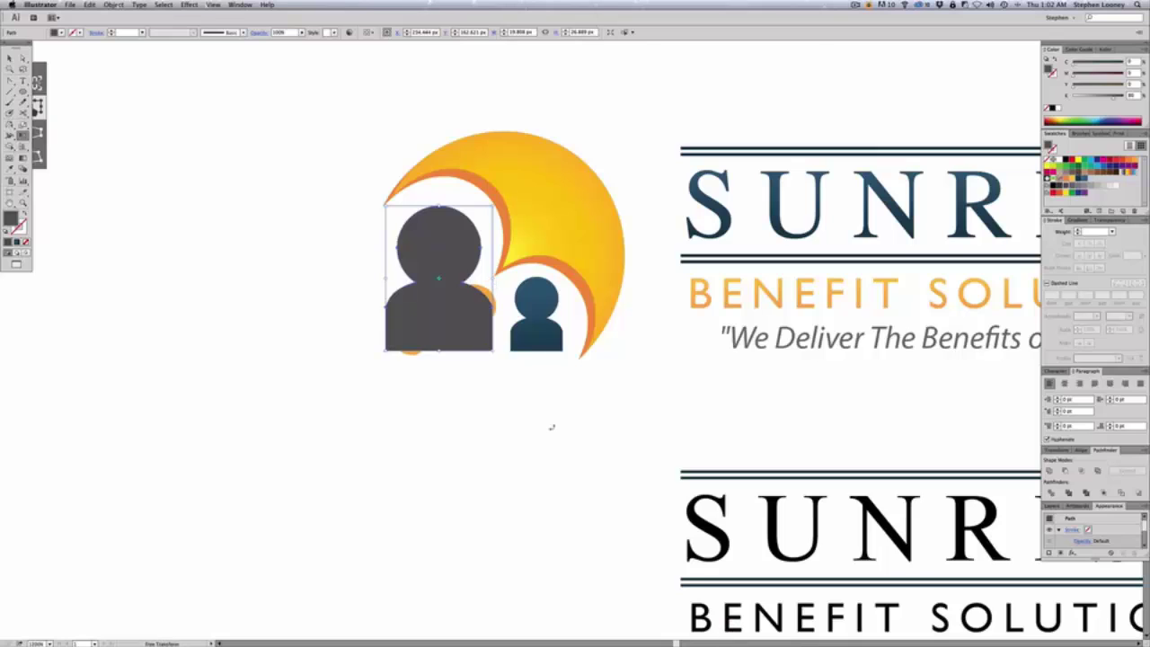
pyautogui.press('v')
pyautogui.click(543, 430)
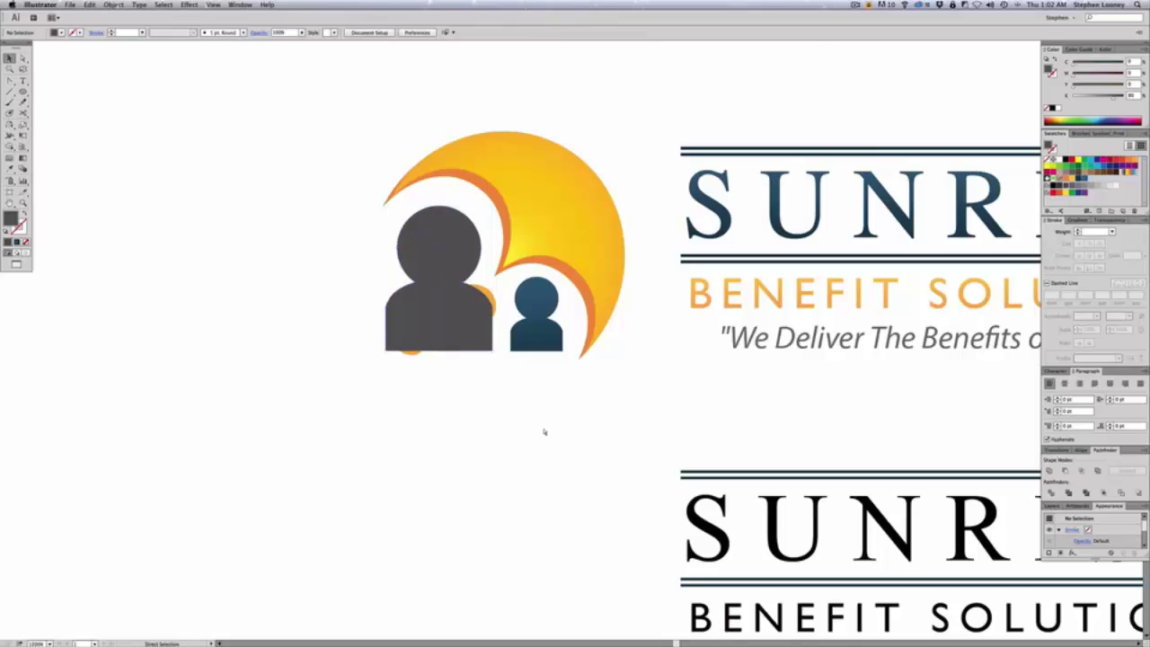
pyautogui.press('super+z')
pyautogui.press('super+z')
pyautogui.press('super+z')
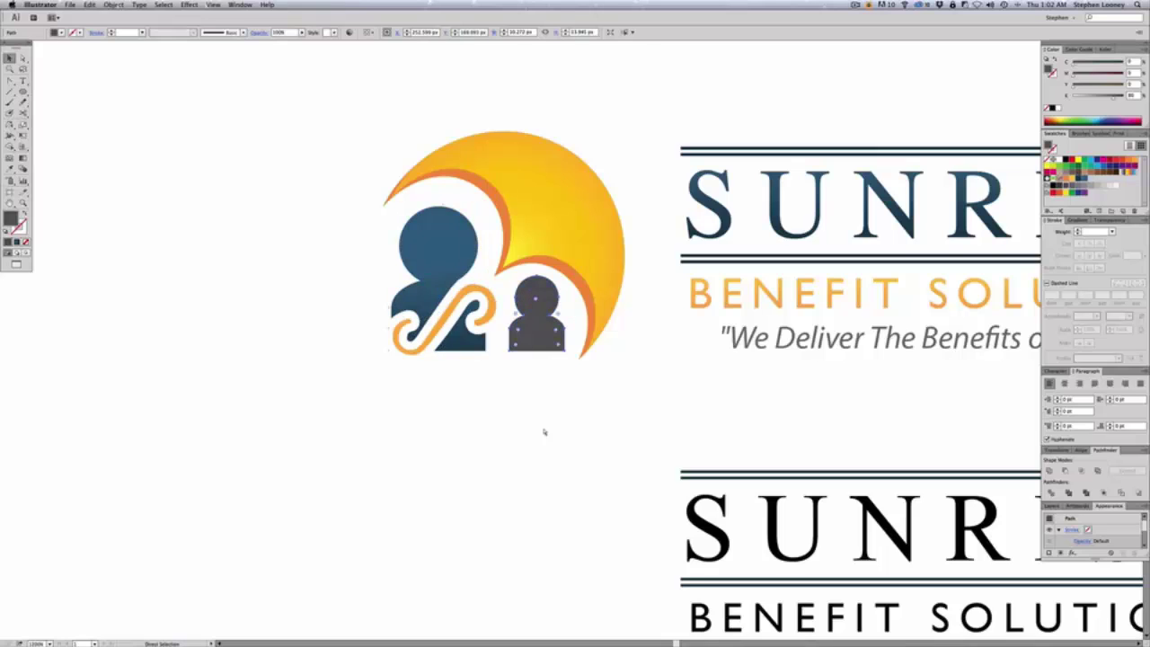
pyautogui.press('v')
pyautogui.click(544, 432)
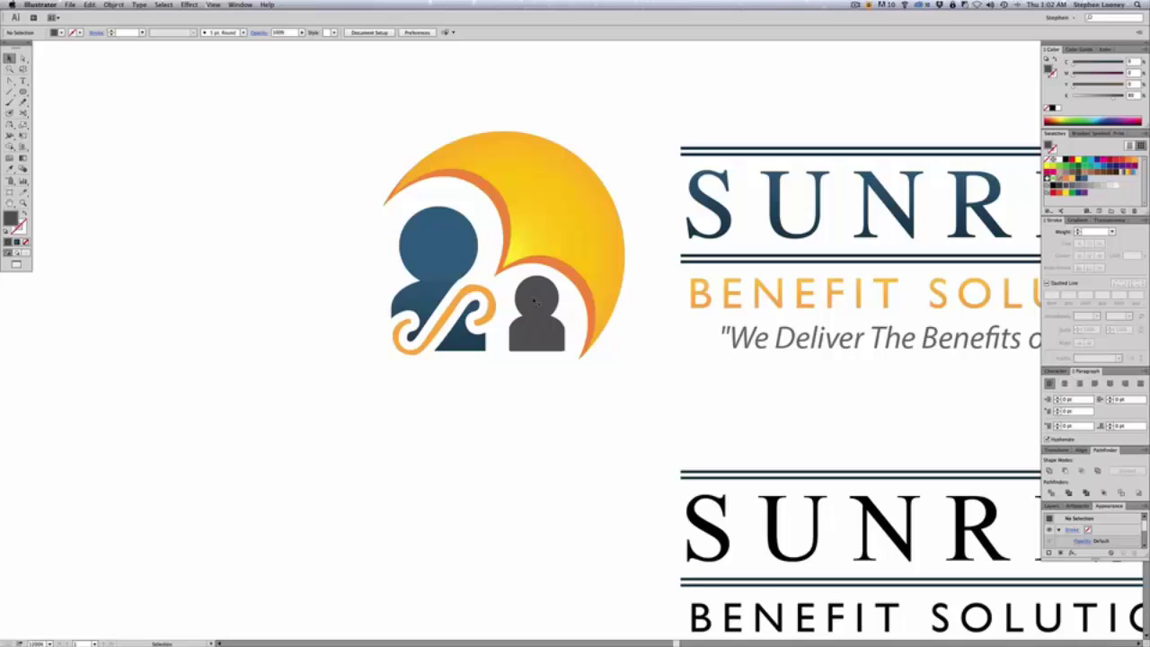
# Paste a copy of the grey figure in front
pyautogui.click(90, 4)
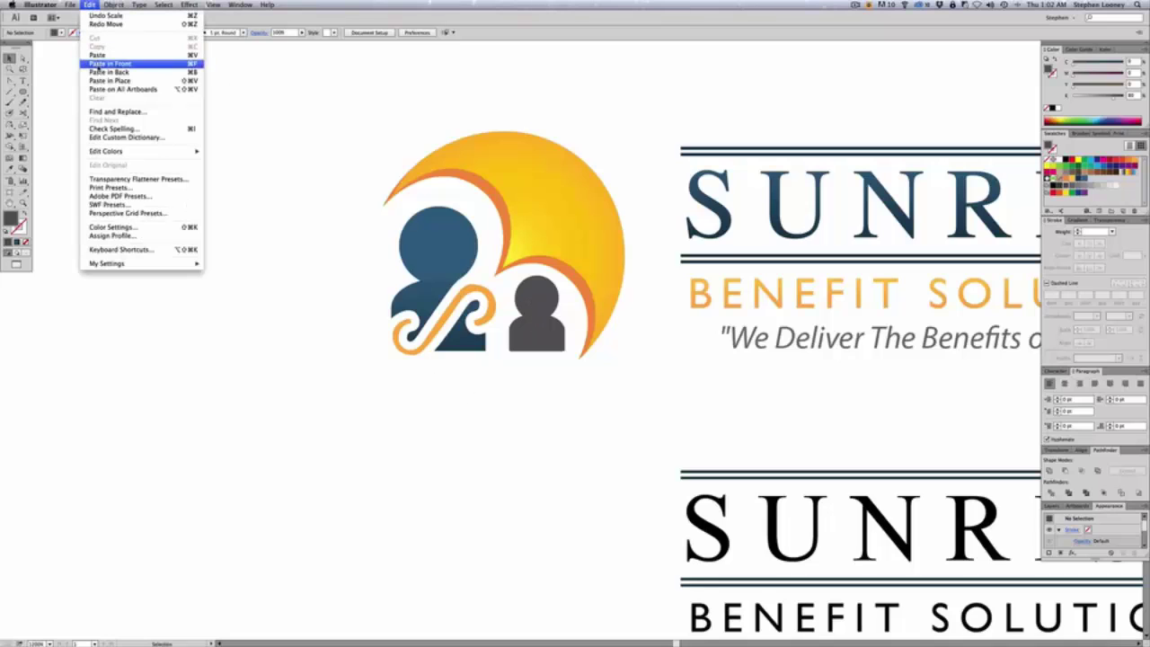
pyautogui.click(109, 64)
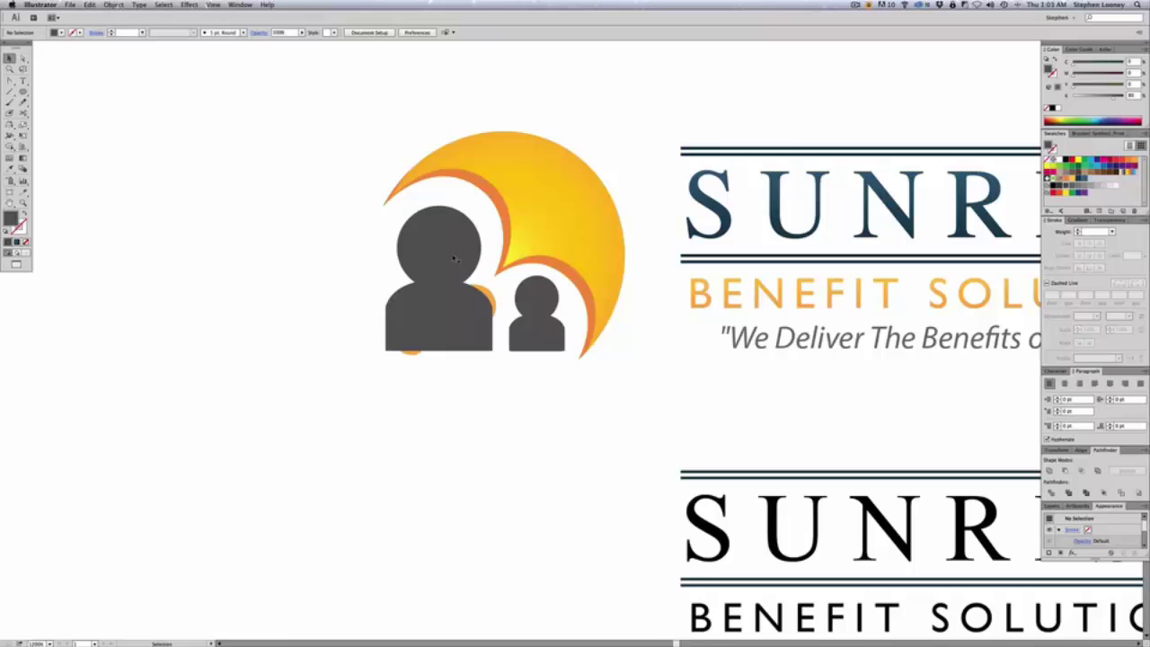
# Smooth the two outer shoulder anchor points of the large grey figure so the curves flow into the straight sides
pyautogui.moveTo(311, 240); pyautogui.dragTo(710, 423)
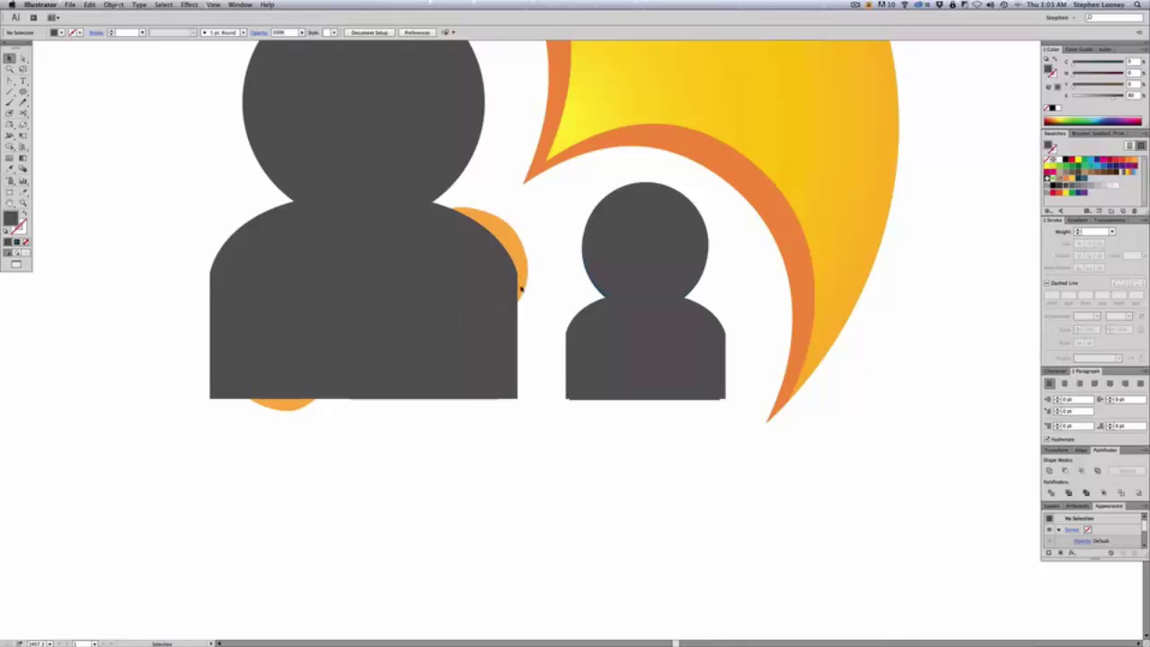
pyautogui.click(517, 284)
pyautogui.press('a')
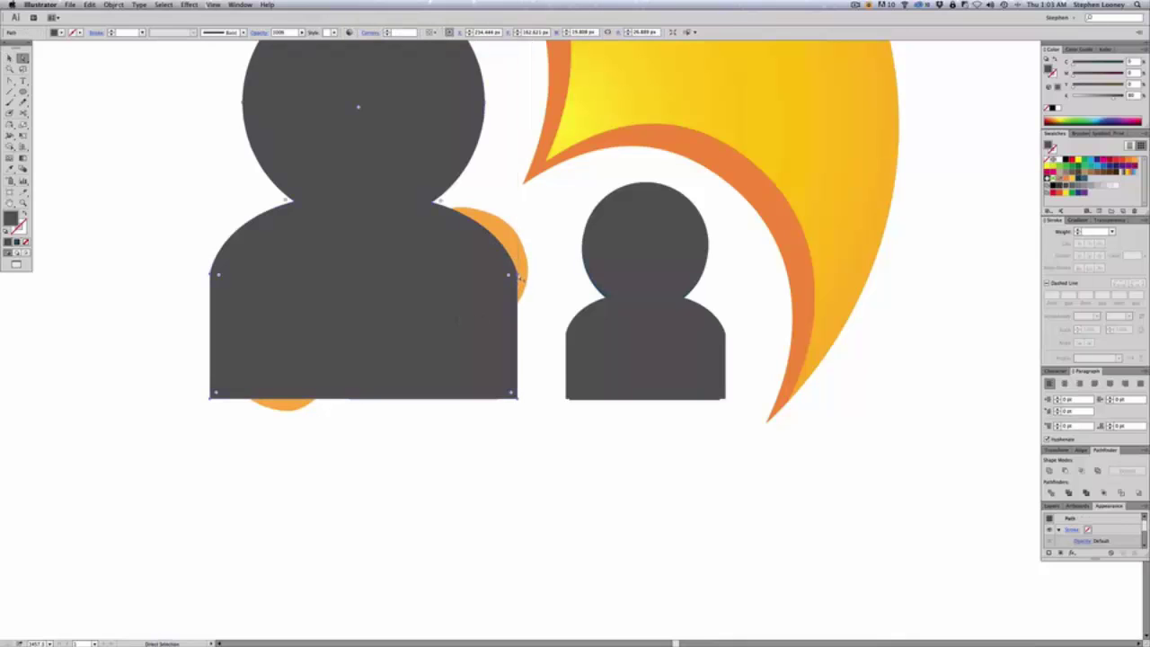
pyautogui.hotkey('shift', 'c')
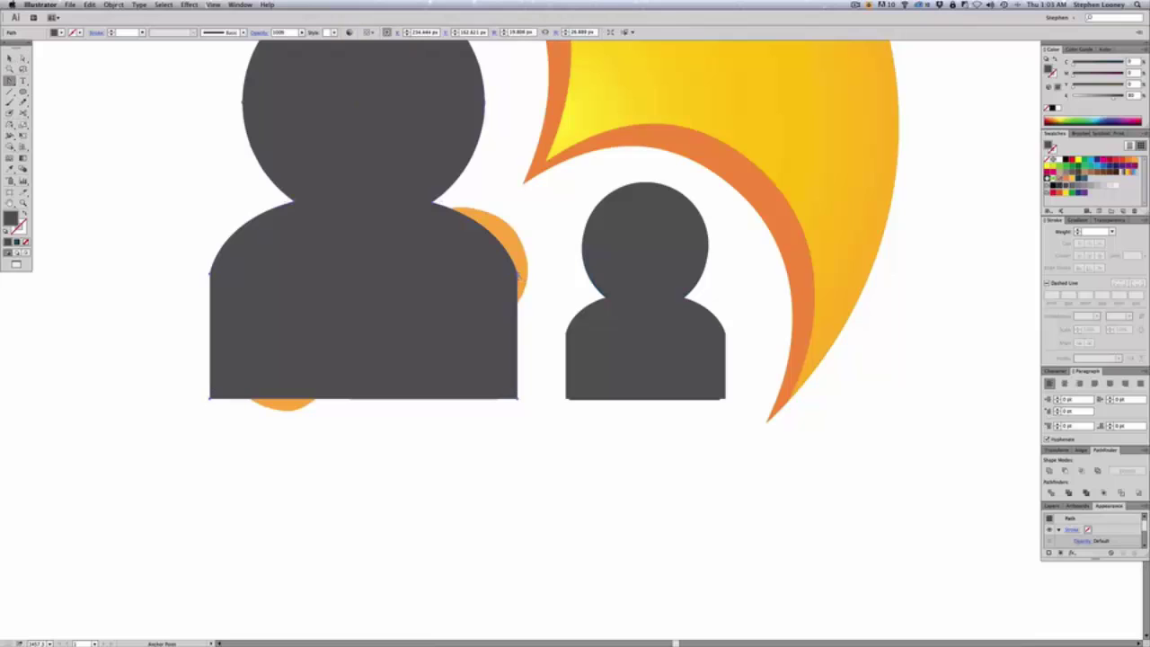
pyautogui.moveTo(517, 274); pyautogui.dragTo(517, 261)
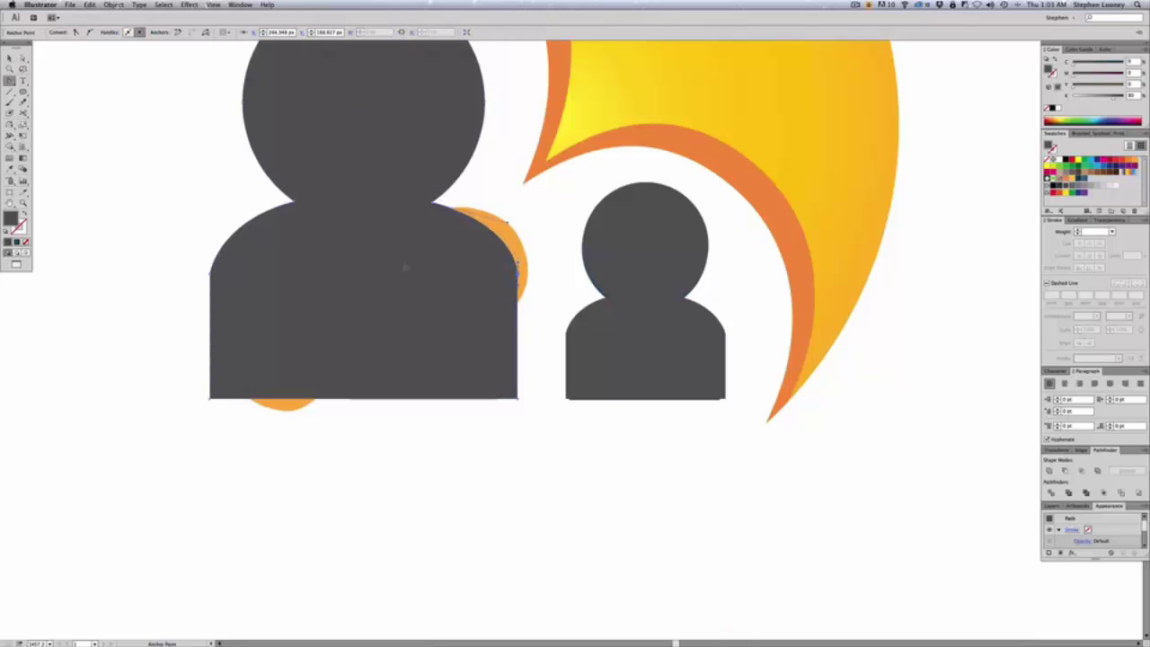
pyautogui.moveTo(211, 259); pyautogui.dragTo(207, 290)
# Smooth the two outer shoulder anchor points of the small grey figure and deselect it
pyautogui.click(568, 337)
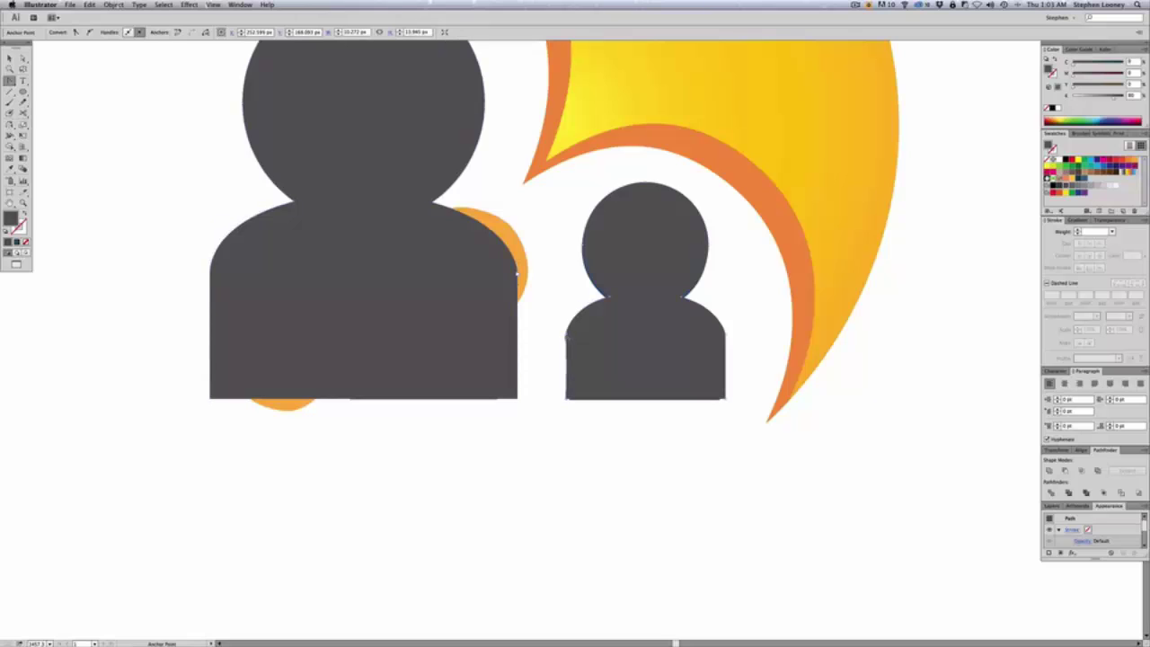
pyautogui.moveTo(566, 334); pyautogui.dragTo(566, 342)
pyautogui.click(725, 334)
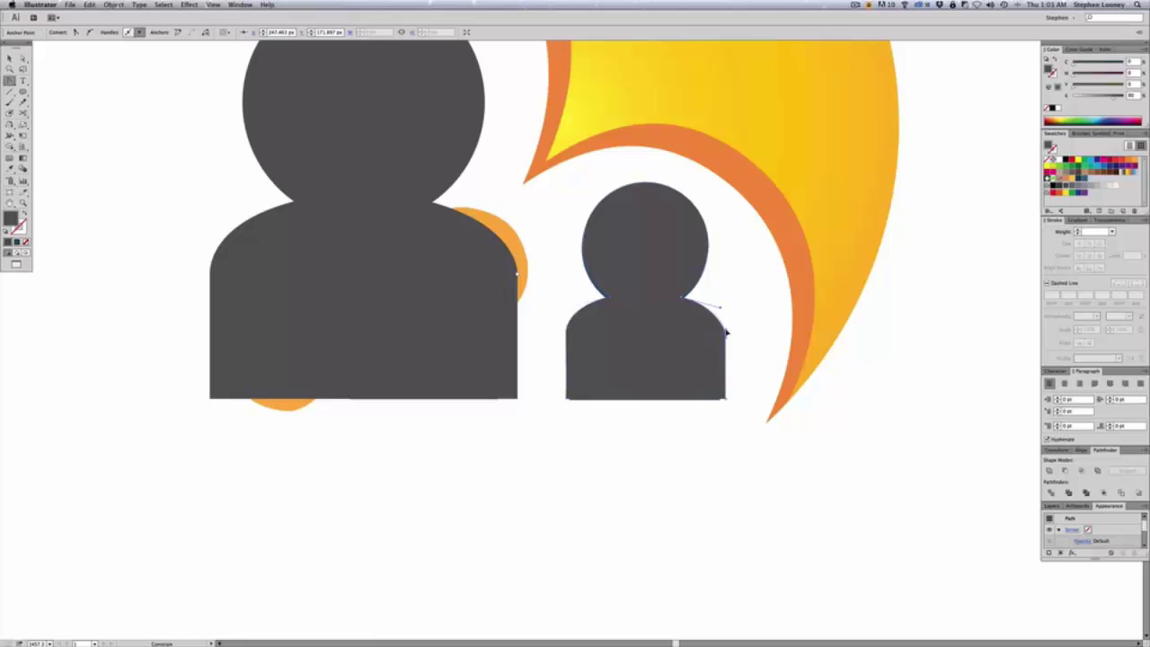
pyautogui.press('a')
pyautogui.click(806, 429)
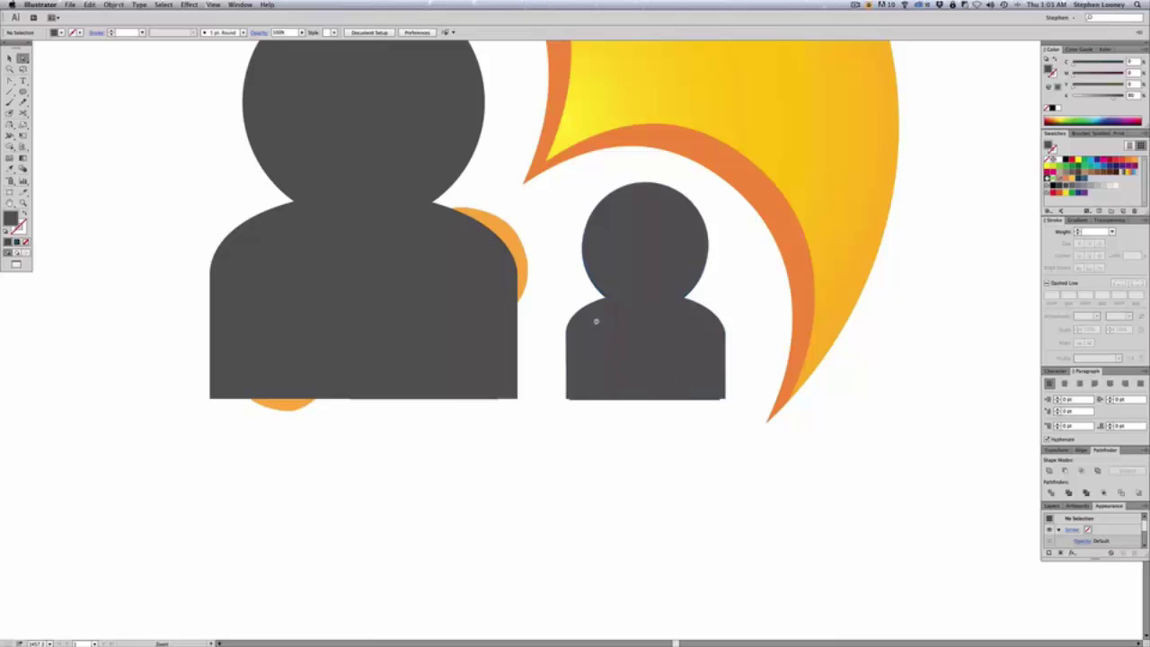
pyautogui.moveTo(595, 321); pyautogui.dragTo(623, 485)
pyautogui.click(887, 503)
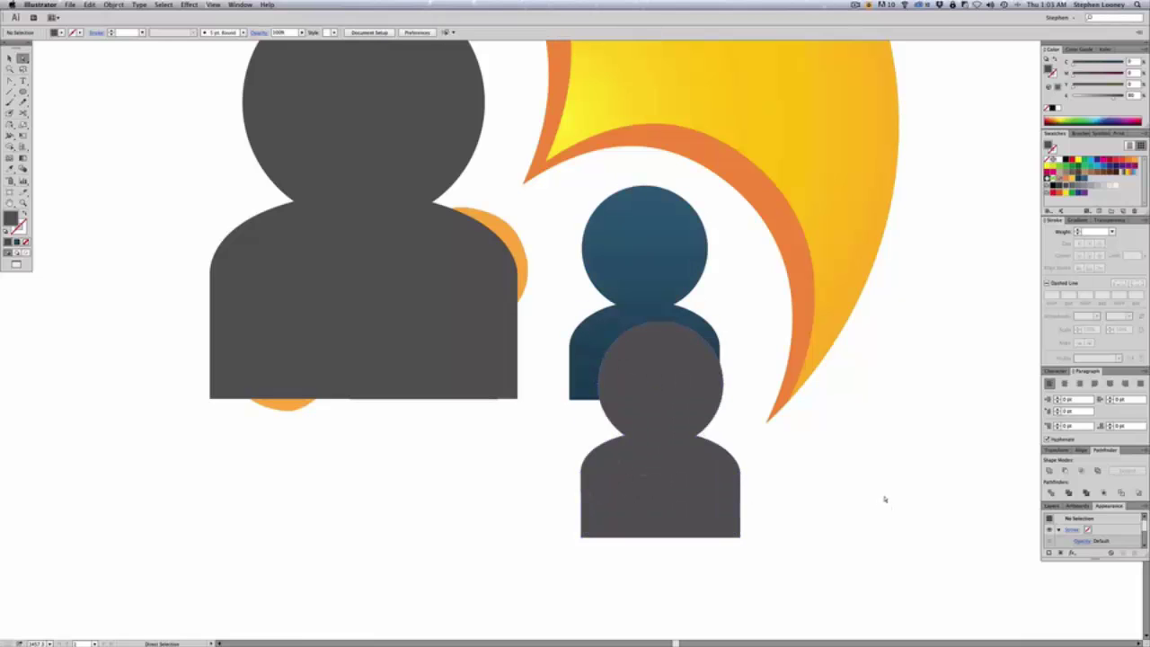
pyautogui.press('super+z')
pyautogui.click(826, 483)
# Move both grey figures together straight down into the empty area below the coloured logo mark
pyautogui.keyDown('alt'); pyautogui.keyDown('super'); pyautogui.click(628, 433); pyautogui.keyUp('super'); pyautogui.keyUp('alt')
pyautogui.keyDown('alt'); pyautogui.keyDown('super'); pyautogui.click(572, 296); pyautogui.keyUp('super'); pyautogui.keyUp('alt')
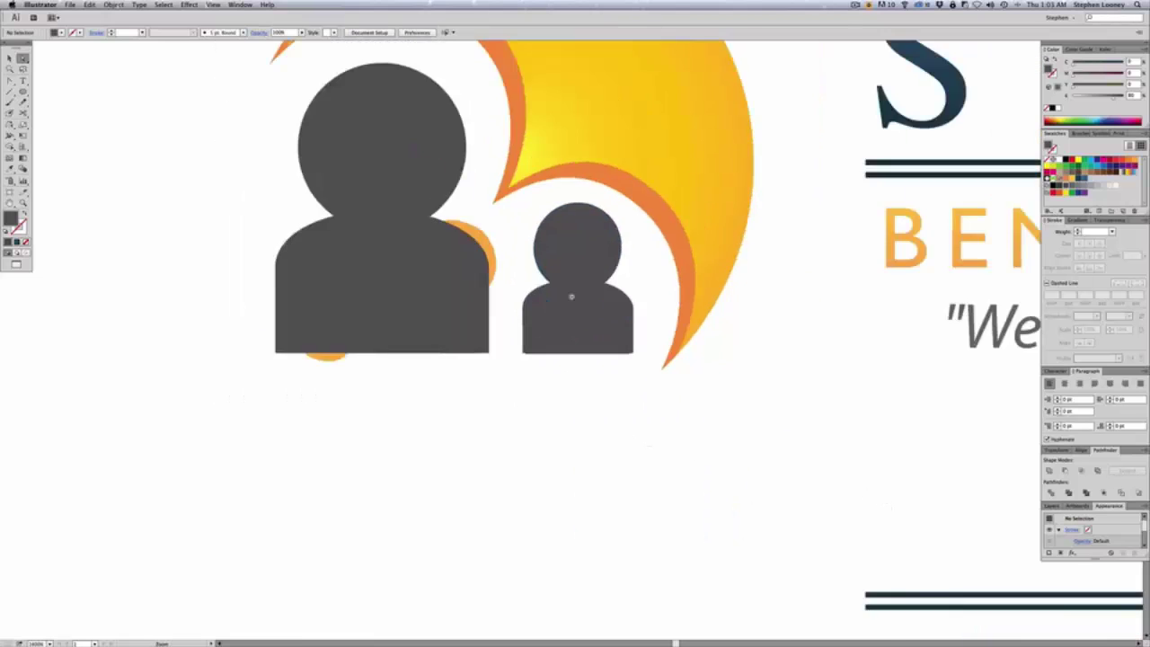
pyautogui.keyDown('alt'); pyautogui.keyDown('super'); pyautogui.click(572, 296); pyautogui.keyUp('super'); pyautogui.keyUp('alt')
pyautogui.keyDown('alt'); pyautogui.keyDown('super'); pyautogui.click(572, 297); pyautogui.keyUp('super'); pyautogui.keyUp('alt')
pyautogui.click(494, 300)
pyautogui.keyDown('shift'); pyautogui.click(570, 349); pyautogui.keyUp('shift')
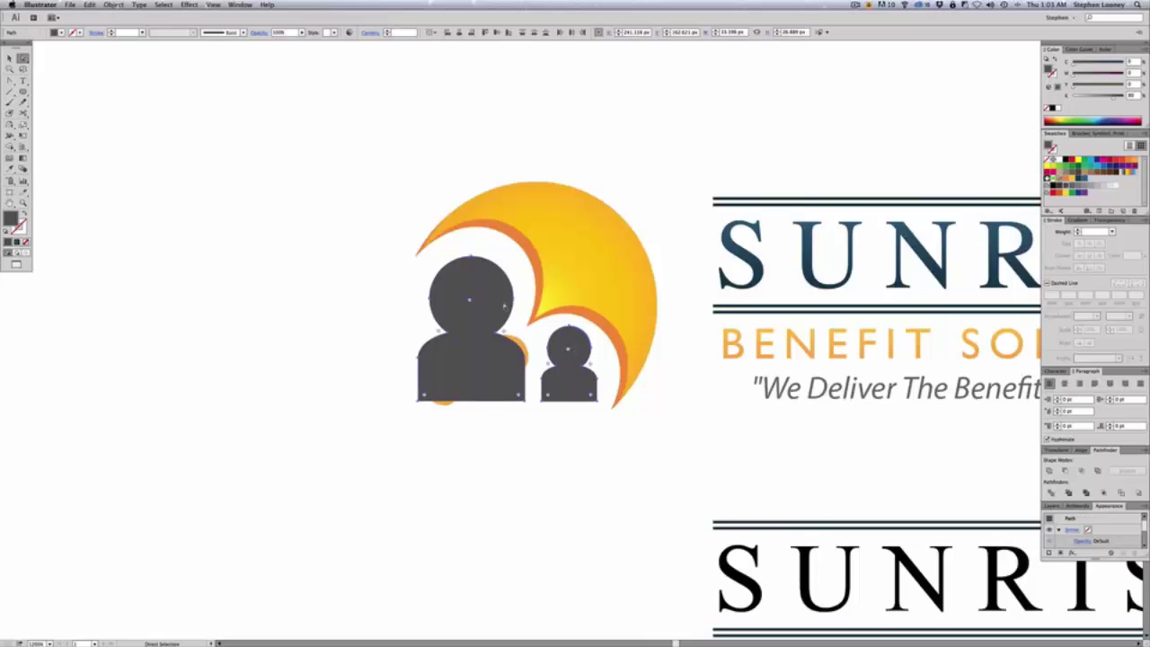
pyautogui.moveTo(570, 355); pyautogui.dragTo(596, 281)
pyautogui.click(593, 449)
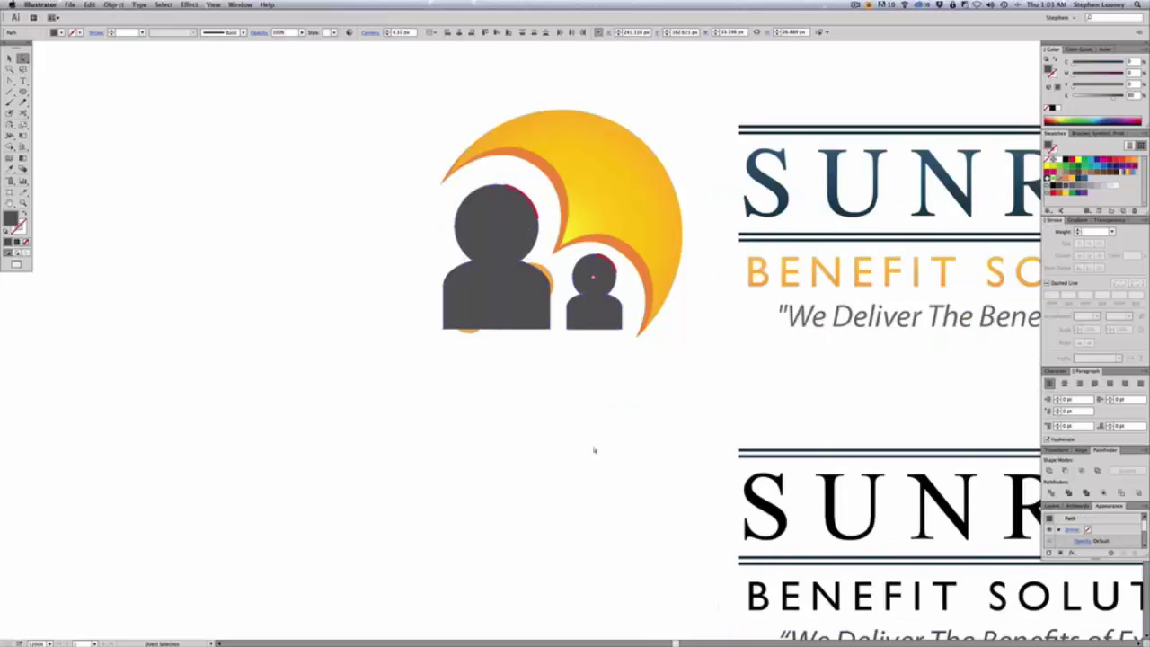
pyautogui.click(599, 317)
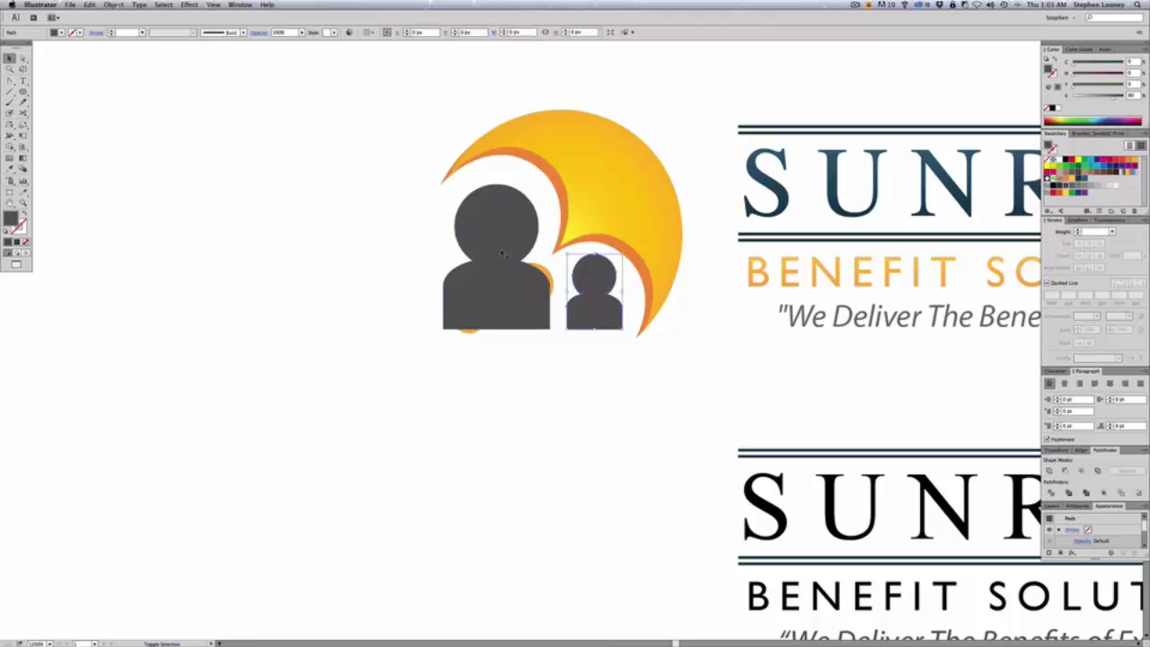
pyautogui.moveTo(511, 231); pyautogui.dragTo(512, 487)
pyautogui.click(669, 446)
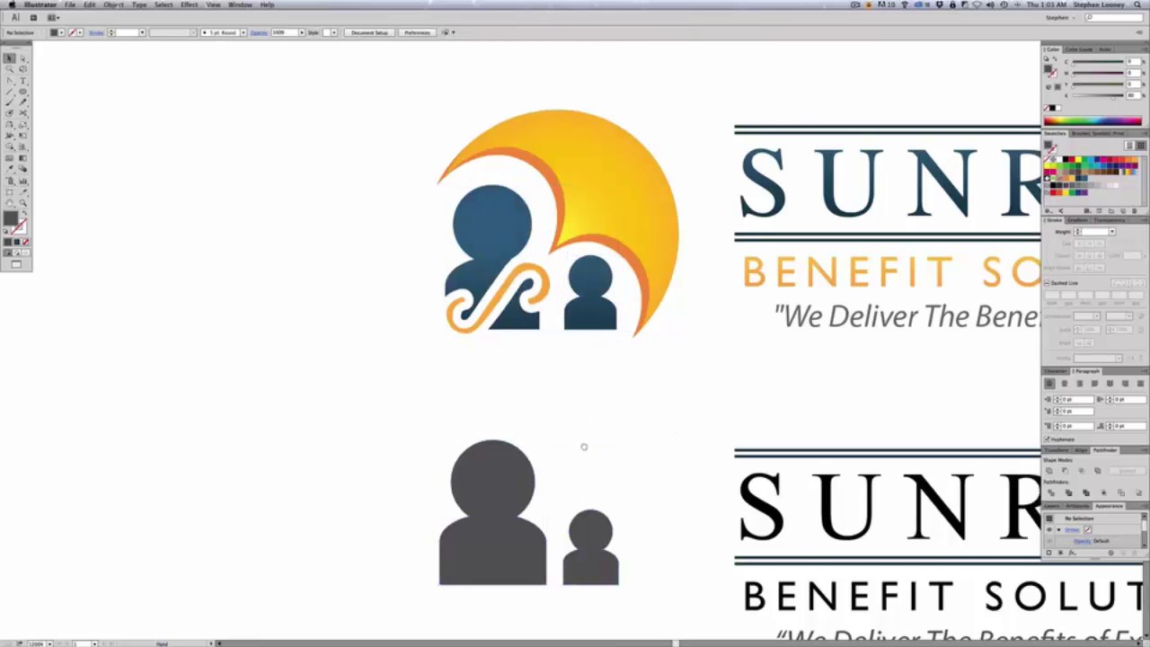
# Trace the centre line of the orange S-shaped swirl with the Pen tool as an open curved path
pyautogui.hscroll(5, 585, 447)
pyautogui.scroll(1, 585, 447)
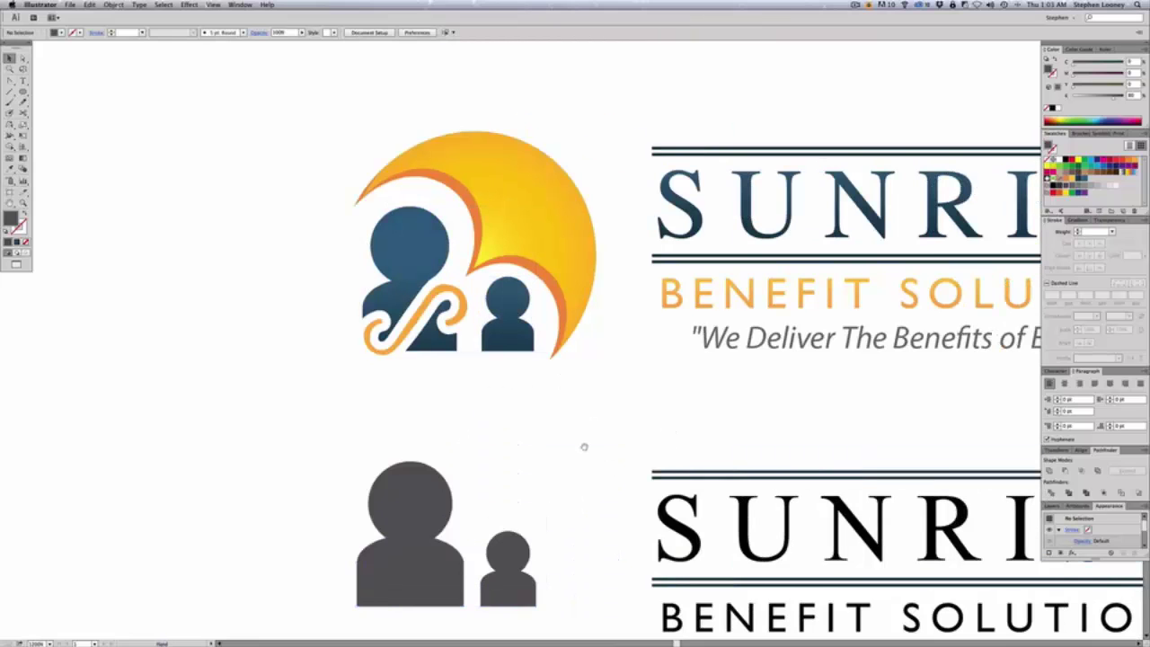
pyautogui.moveTo(584, 446); pyautogui.dragTo(585, 427)
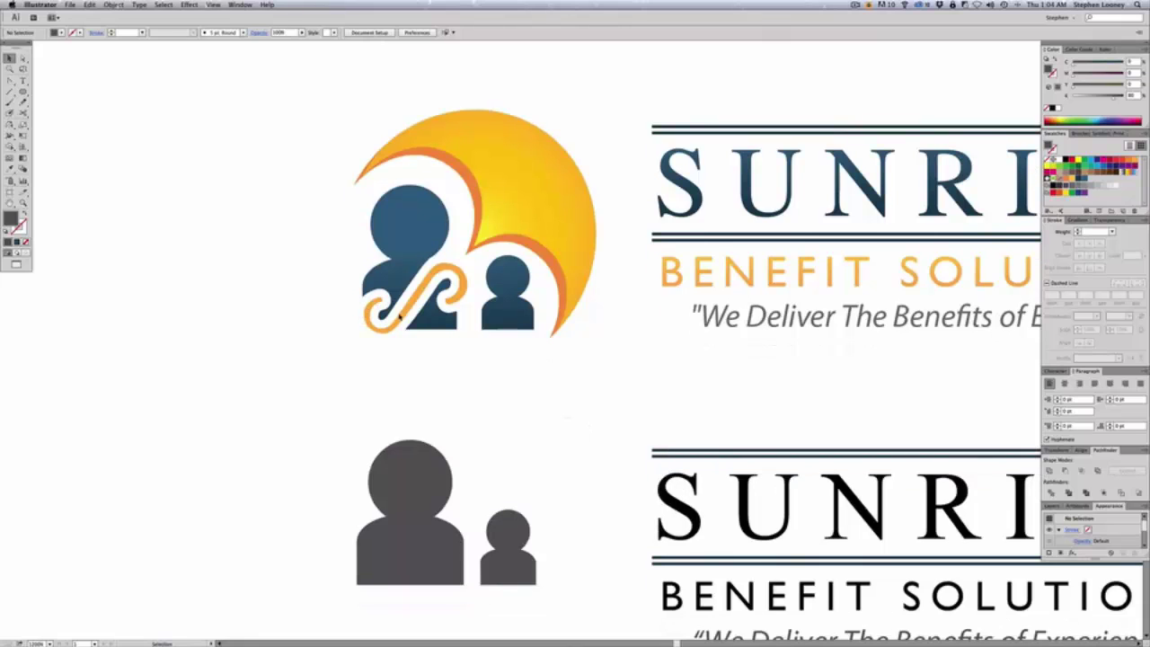
pyautogui.click(9, 81)
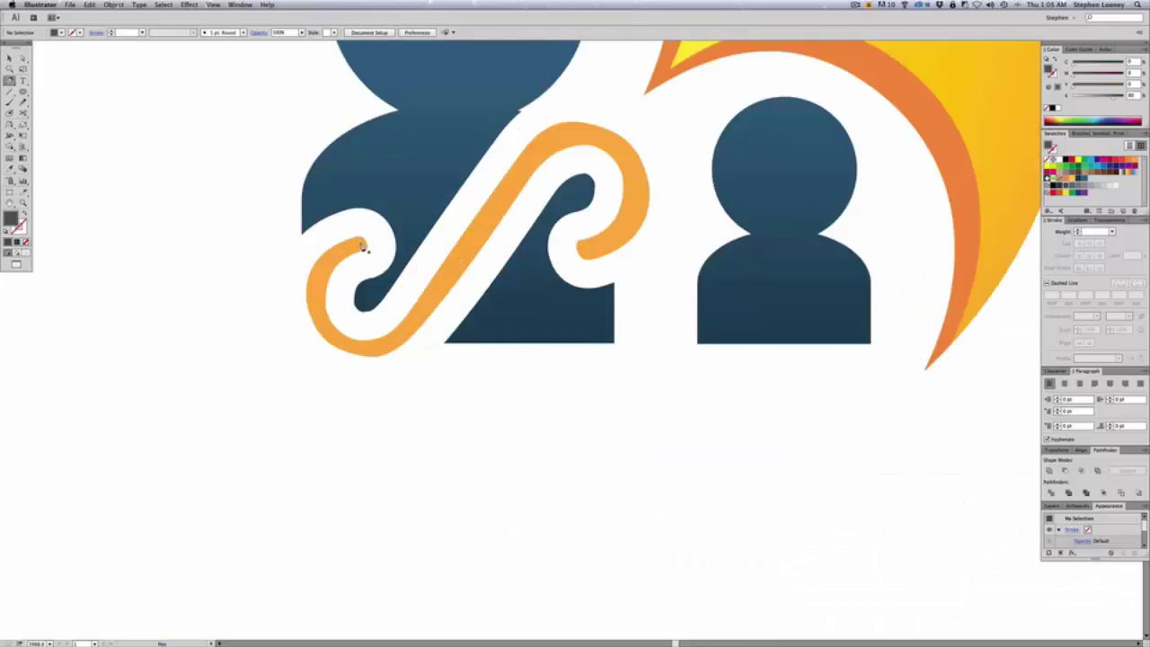
pyautogui.click(362, 245)
pyautogui.moveTo(316, 308); pyautogui.dragTo(322, 352)
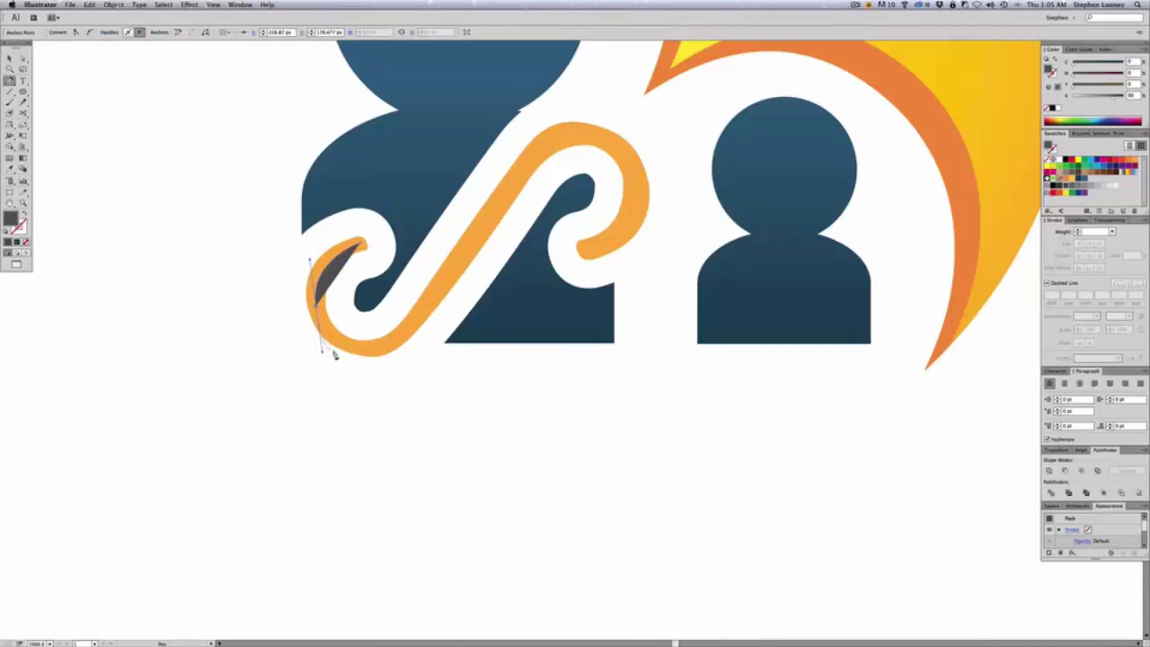
pyautogui.moveTo(394, 346); pyautogui.dragTo(429, 307)
pyautogui.moveTo(537, 155); pyautogui.dragTo(644, 177)
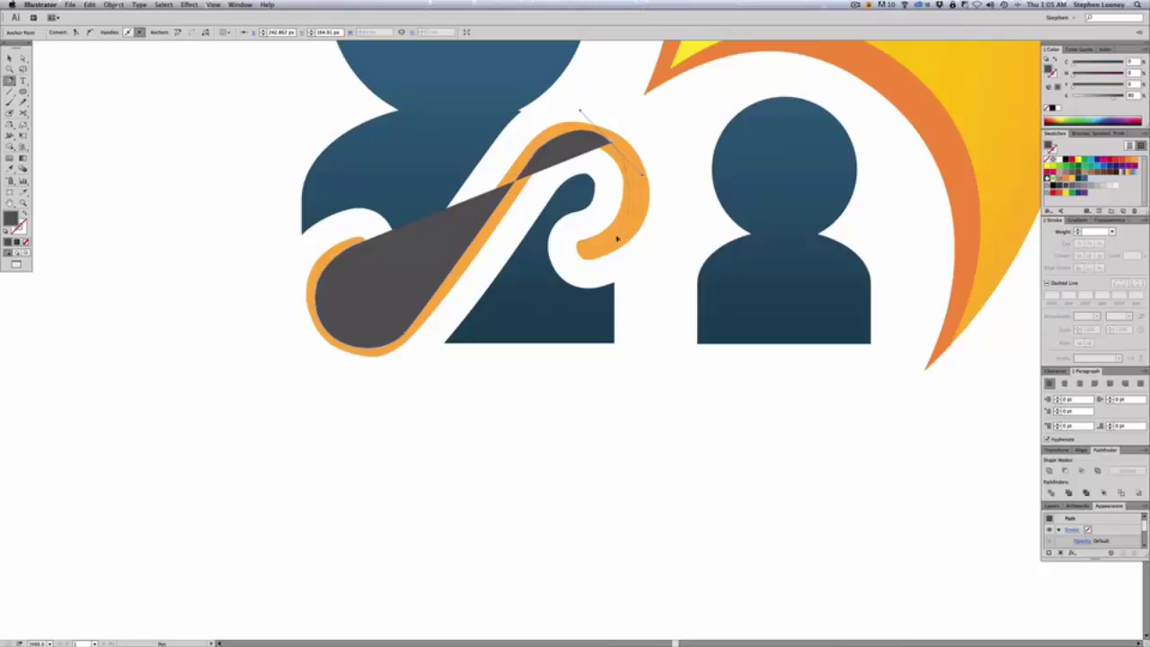
pyautogui.moveTo(626, 230); pyautogui.dragTo(608, 248)
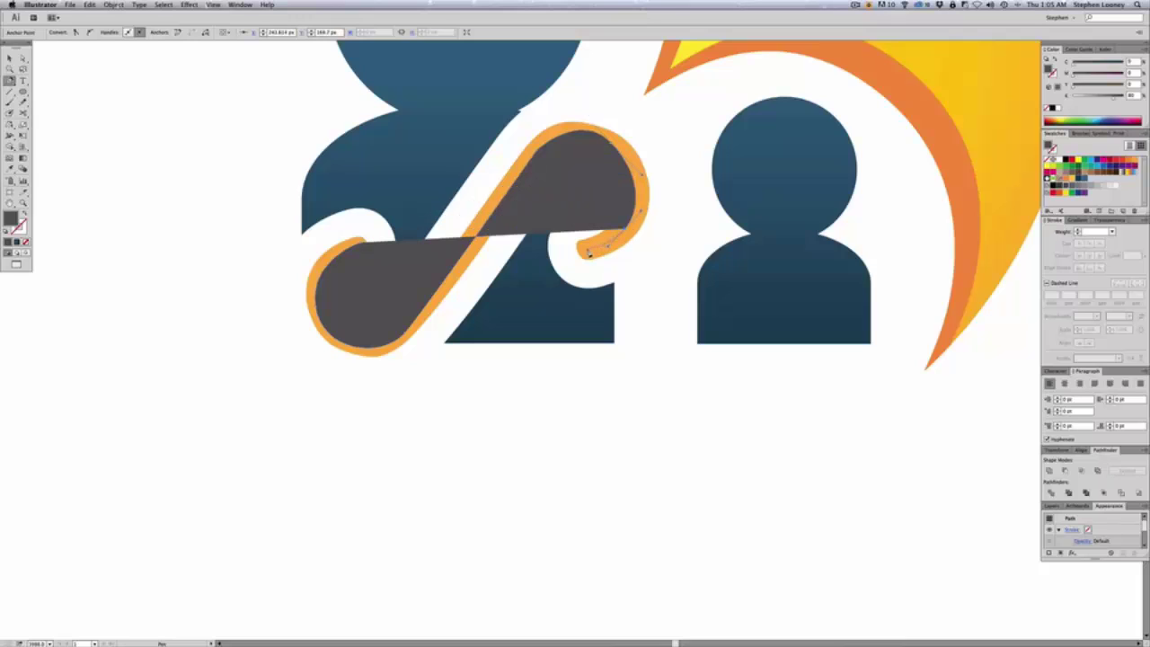
pyautogui.click(586, 252)
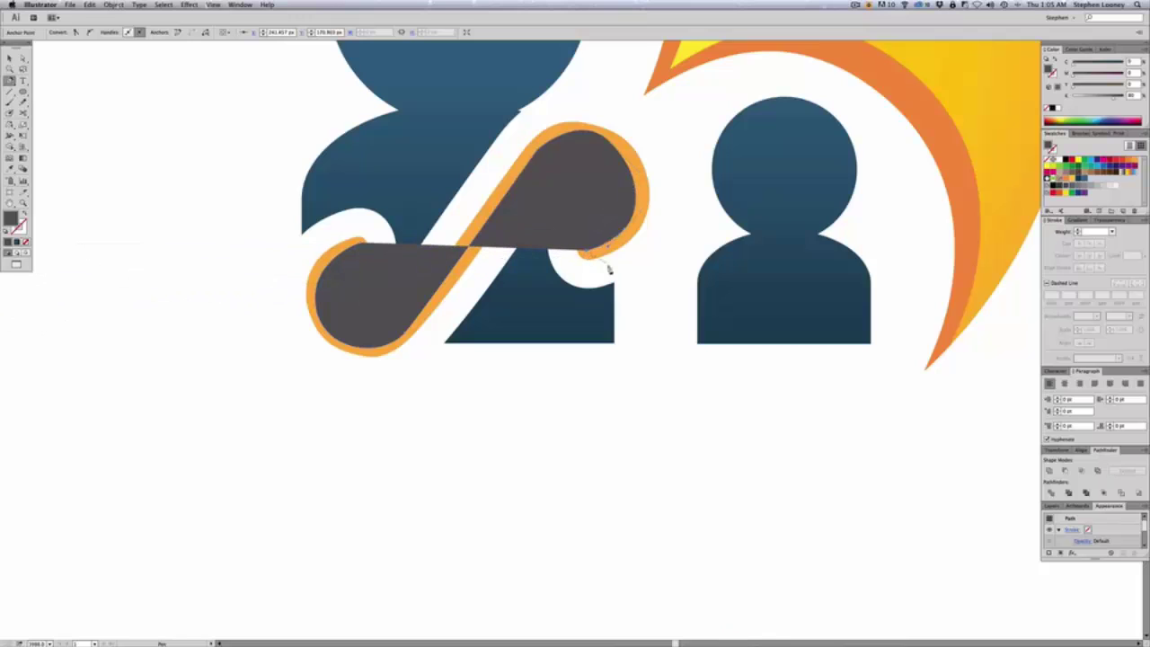
# Remove the traced path's fill and adjust the upper bend's curve handle to follow the orange swirl
pyautogui.click(26, 242)
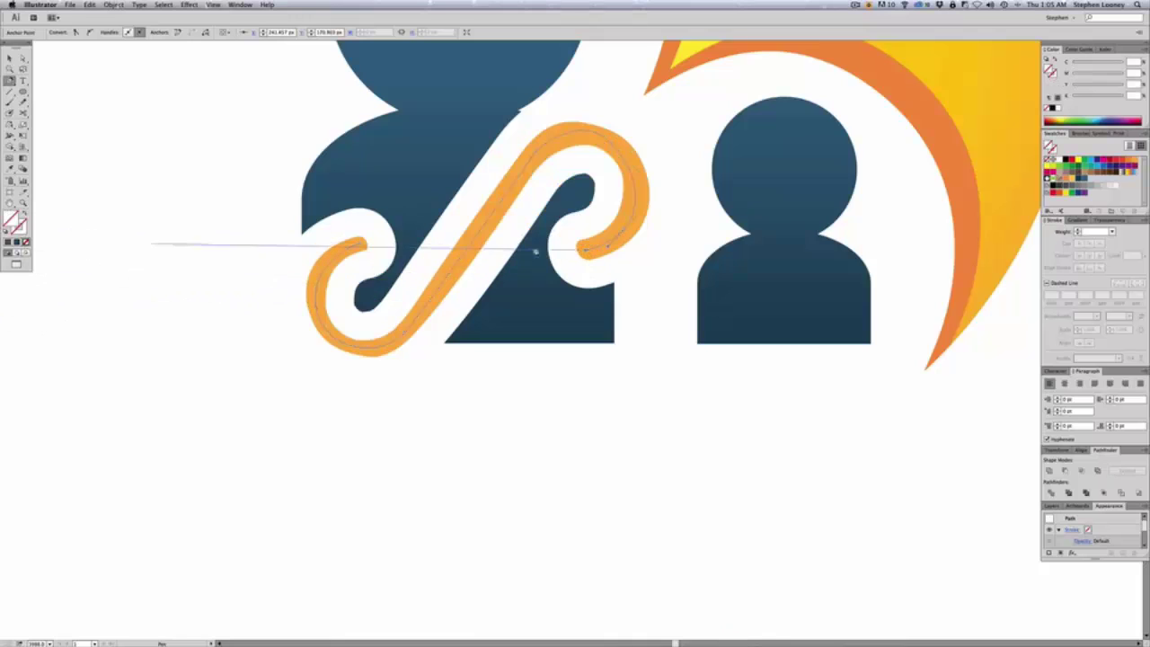
pyautogui.press('a')
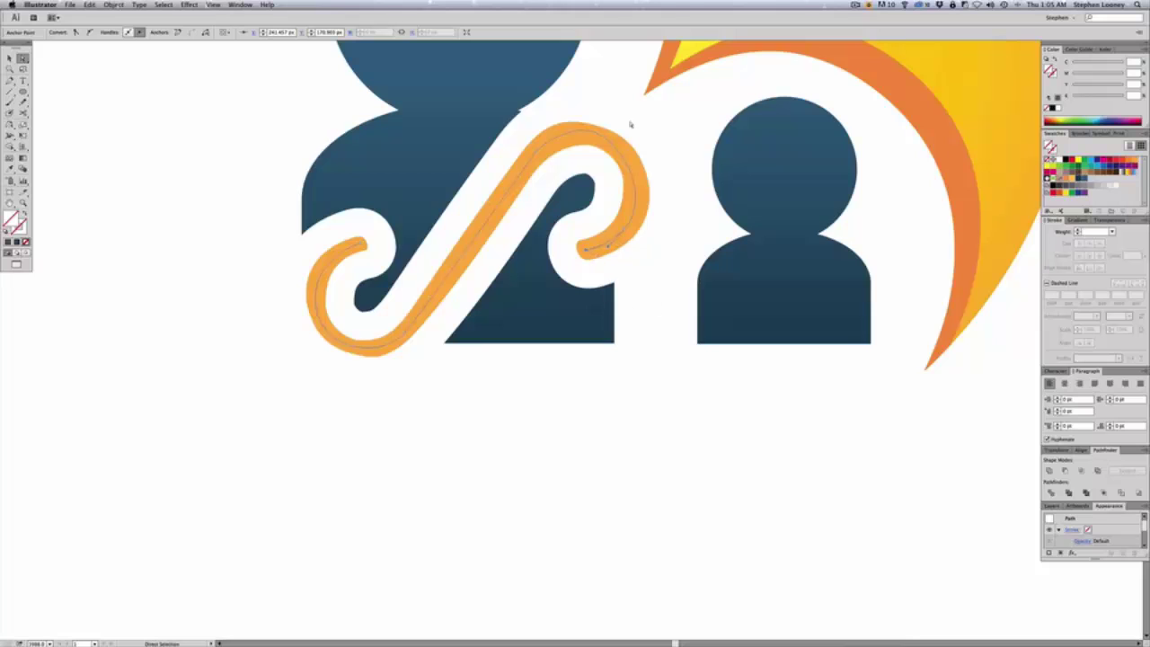
pyautogui.click(613, 151)
pyautogui.moveTo(642, 176); pyautogui.dragTo(612, 146)
# Give the whole traced swirl path a black stroke with round joins and round caps
pyautogui.click(9, 57)
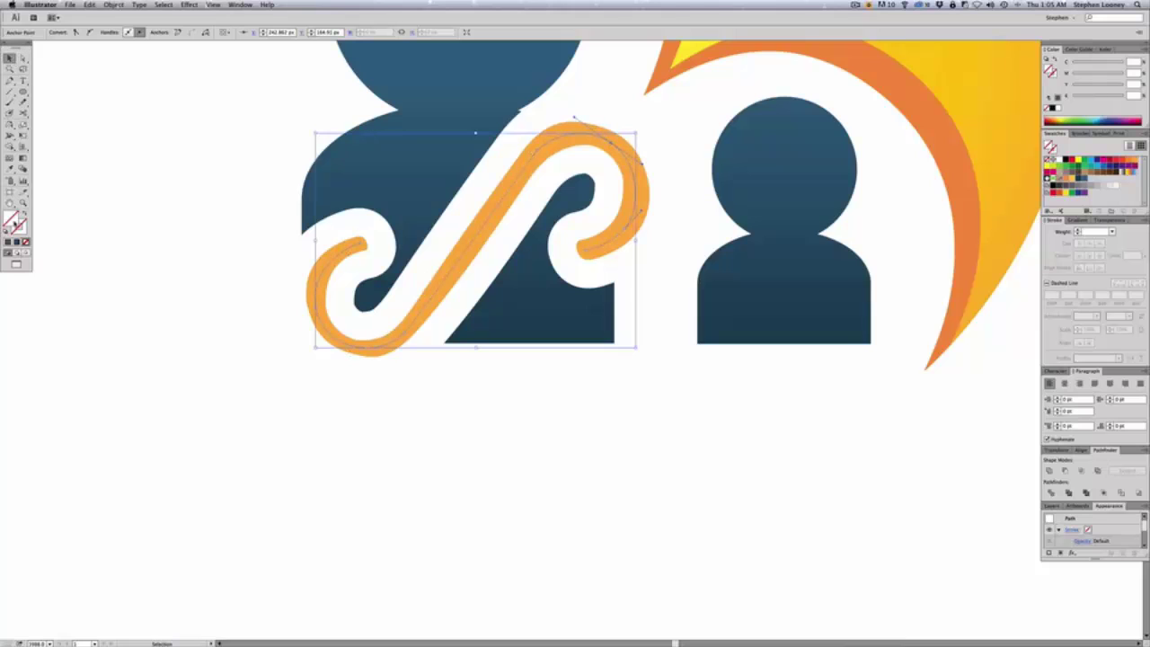
pyautogui.press('x')
pyautogui.click(1068, 161)
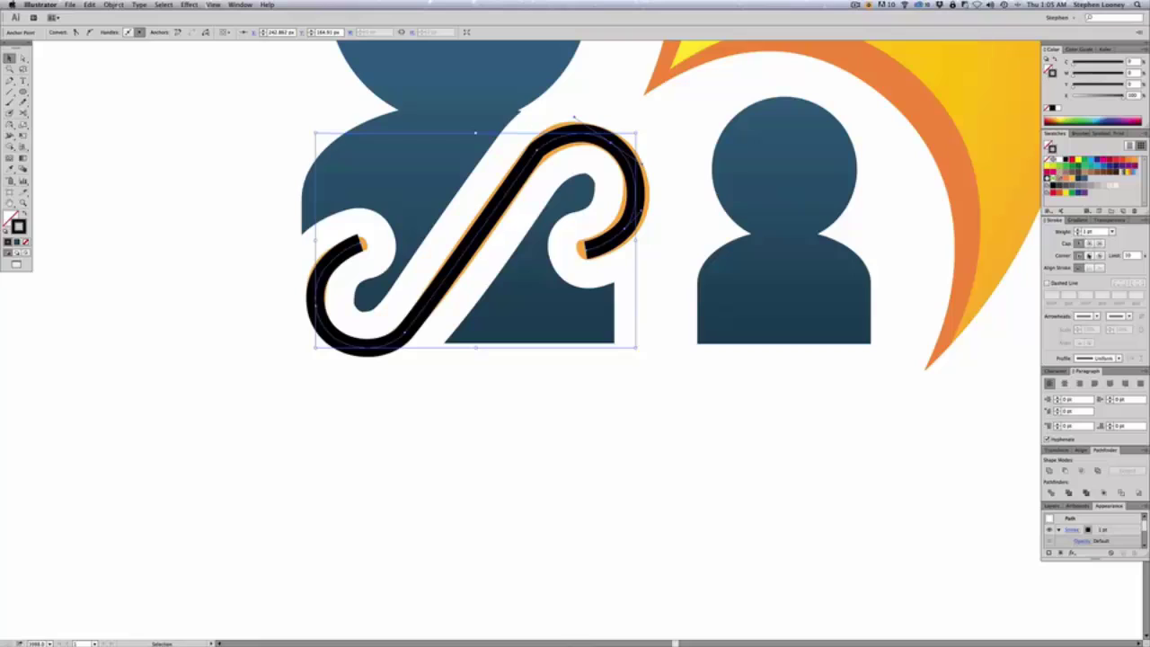
pyautogui.click(1089, 255)
pyautogui.click(1089, 243)
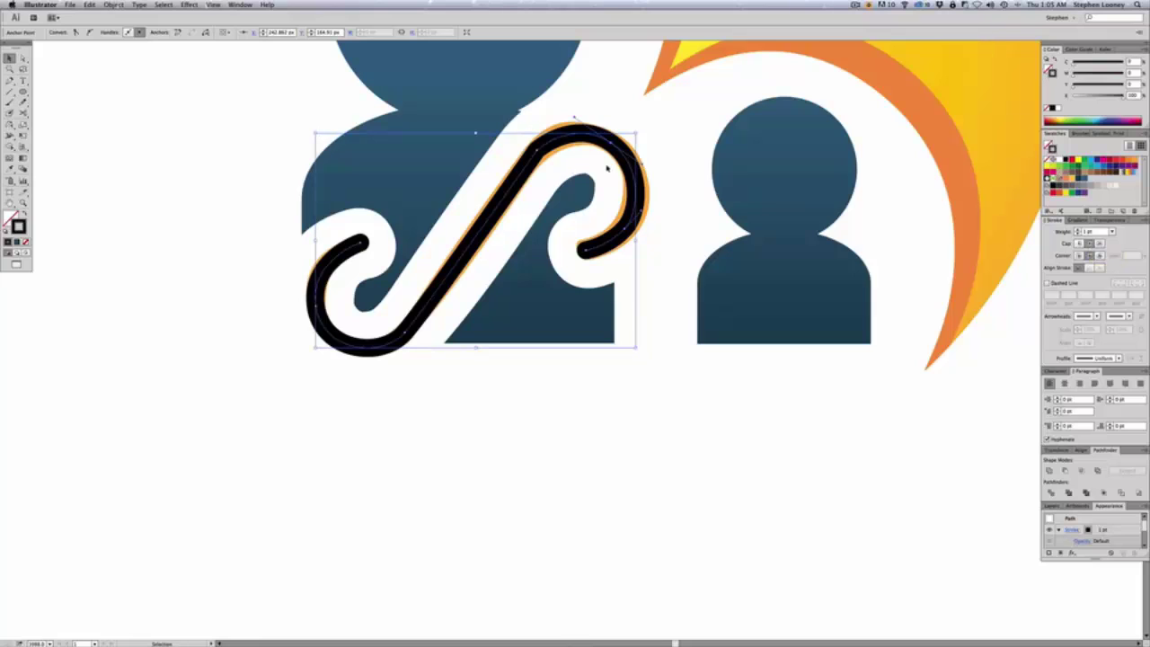
# Smooth the swirl path's anchor where the diagonal meets the upper bend using the Convert Anchor Point tool
pyautogui.hotkey('shift', 'c')
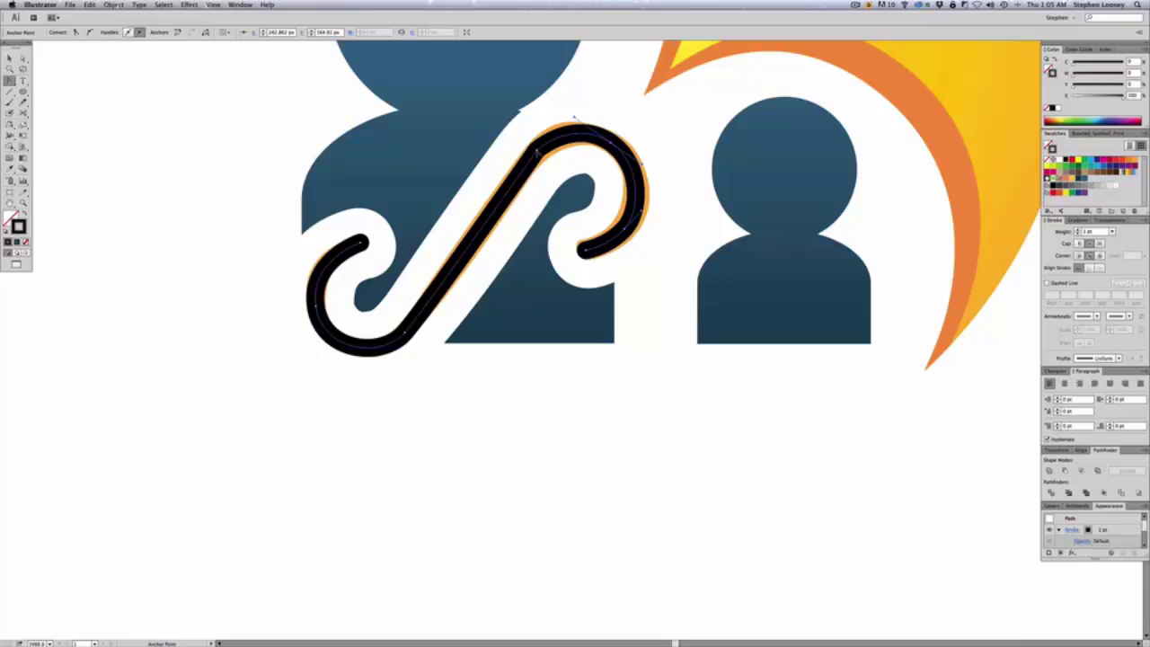
pyautogui.moveTo(538, 151); pyautogui.dragTo(545, 145)
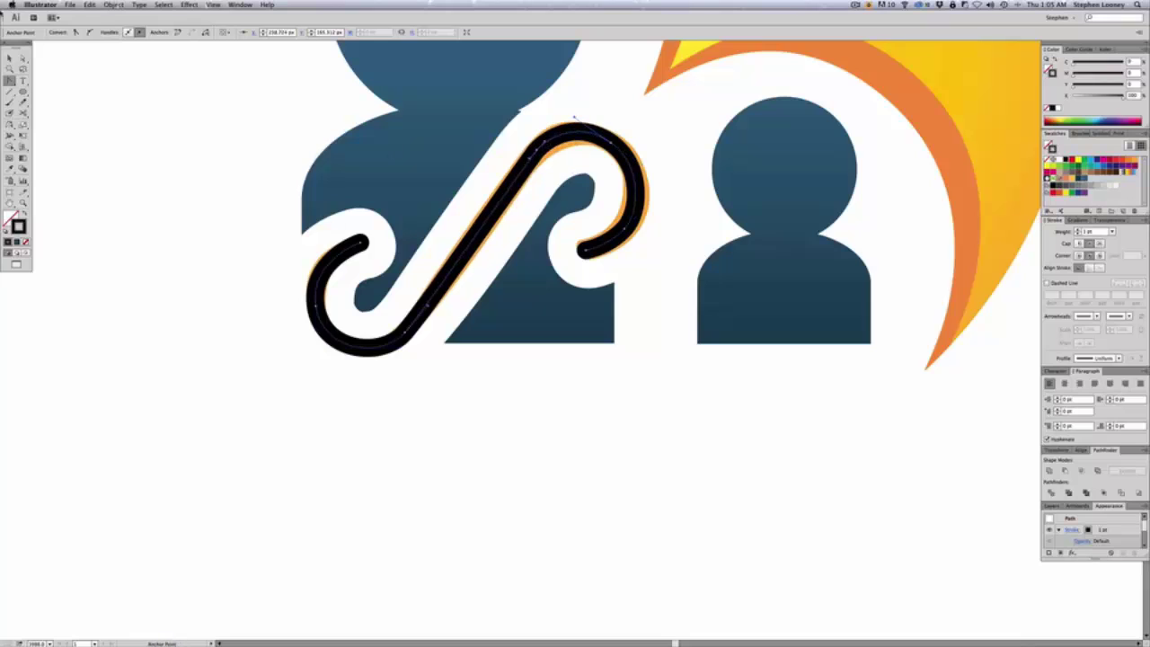
pyautogui.press('v')
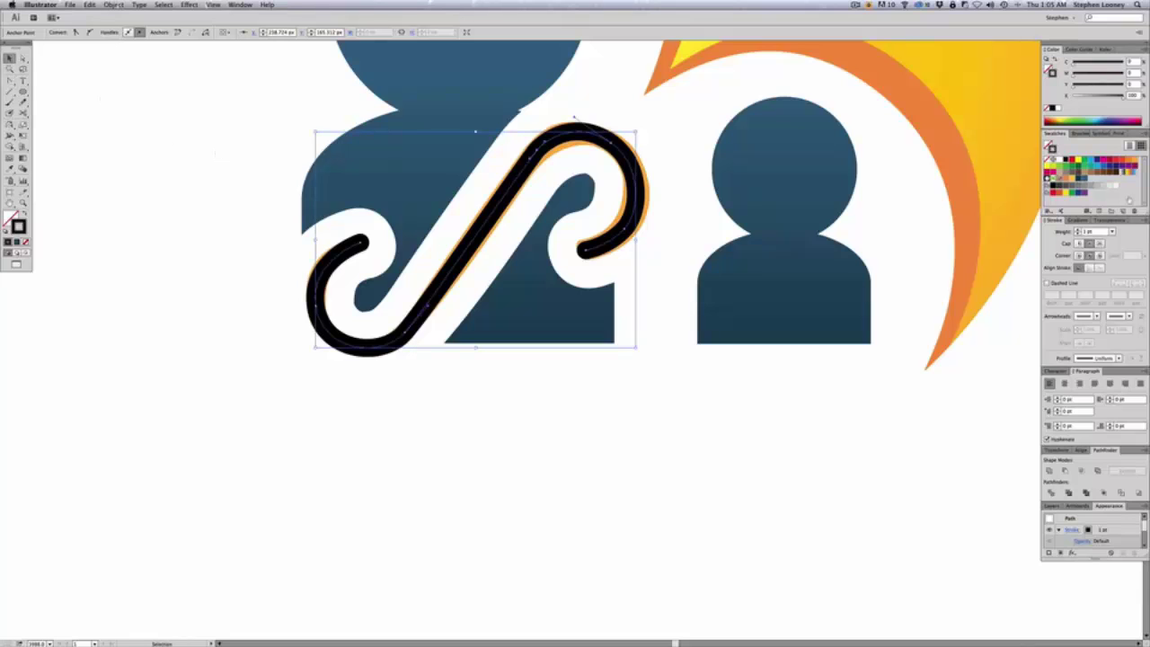
# Set the black swirl's stroke weight to 1.5 pt
pyautogui.click(1079, 232)
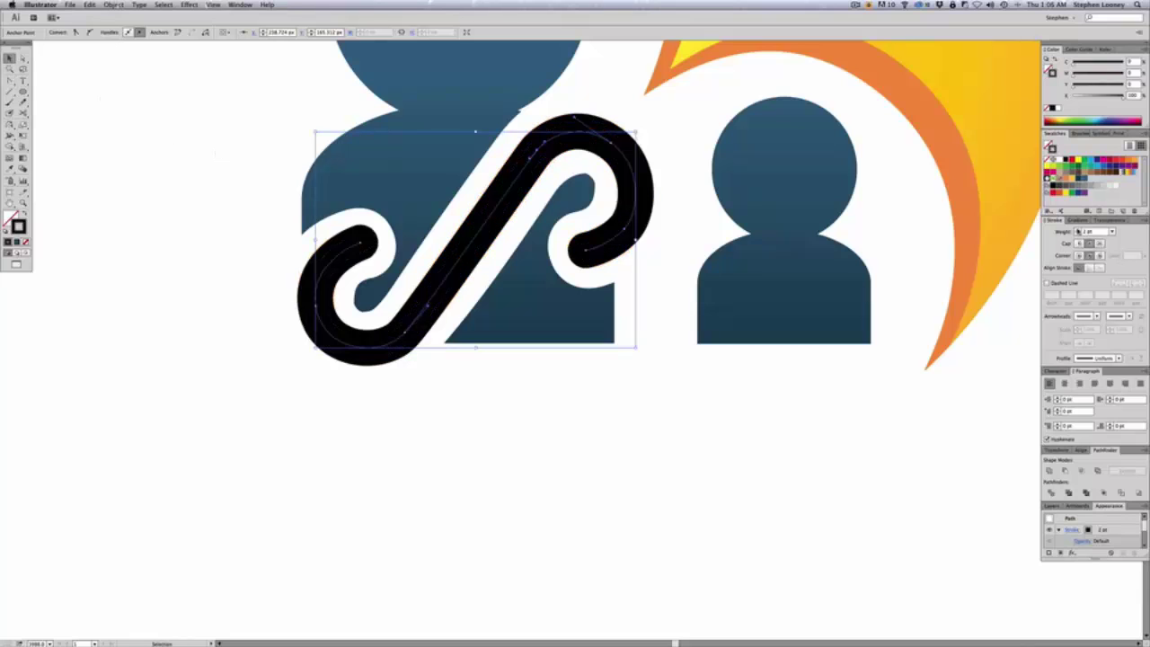
pyautogui.click(1079, 235)
pyautogui.click(1113, 232)
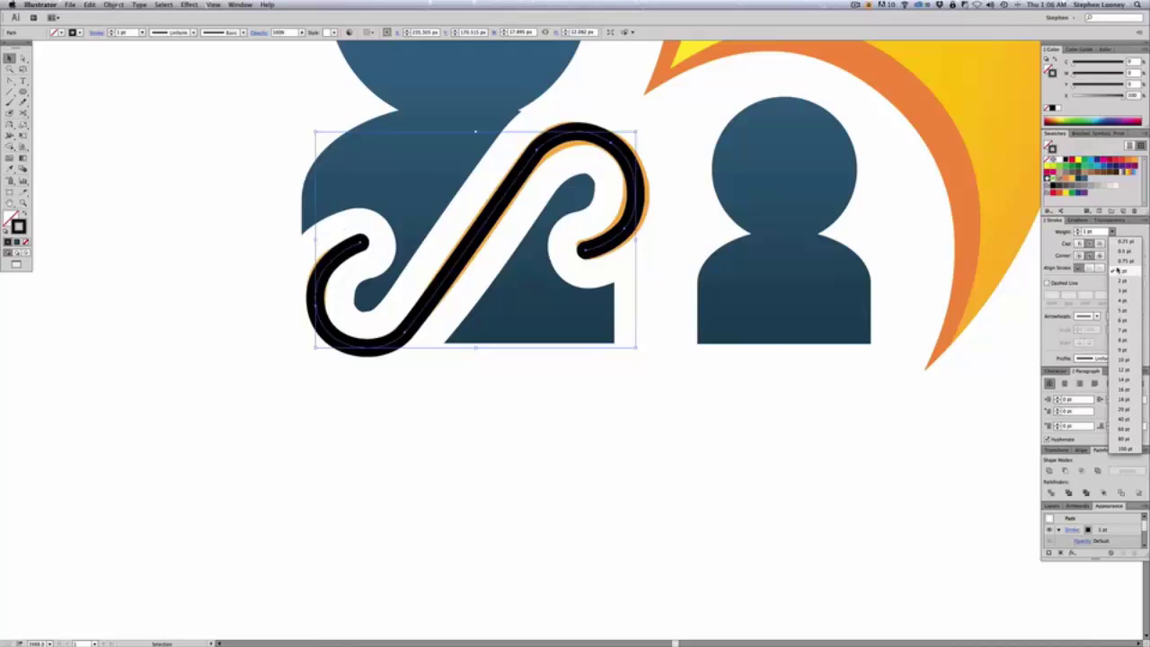
pyautogui.click(1118, 270)
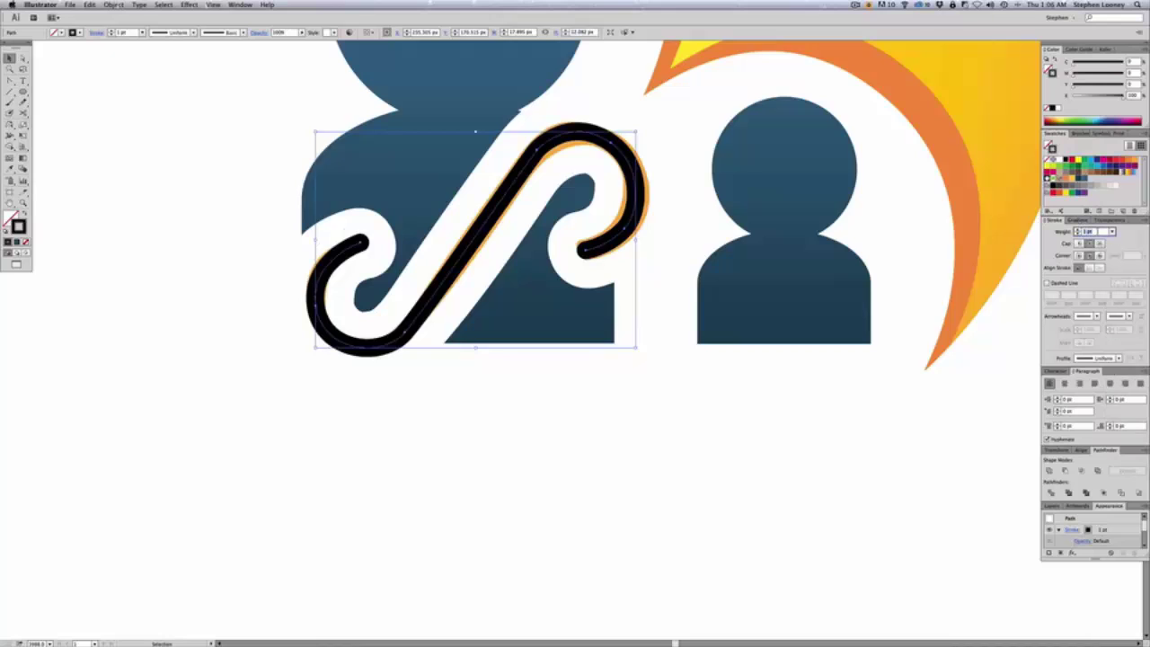
pyautogui.write('1.5')
pyautogui.press('Return')
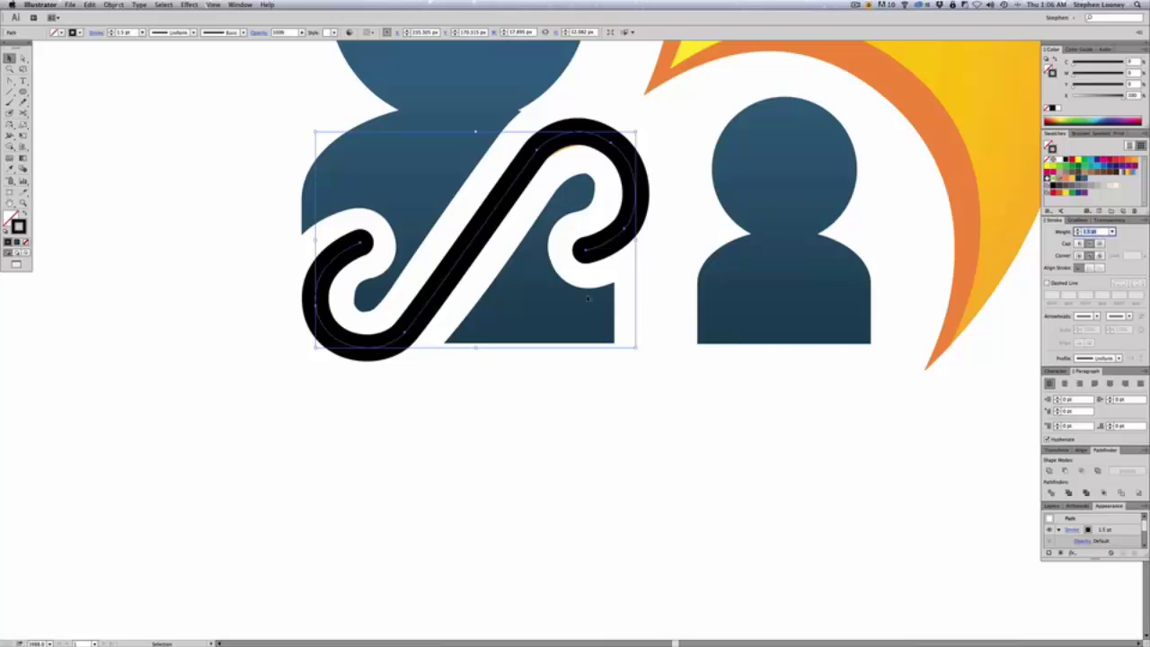
# Copy the black swirl straight down onto the body of the large grey figure, leaving the original in place
pyautogui.press('super+minus')
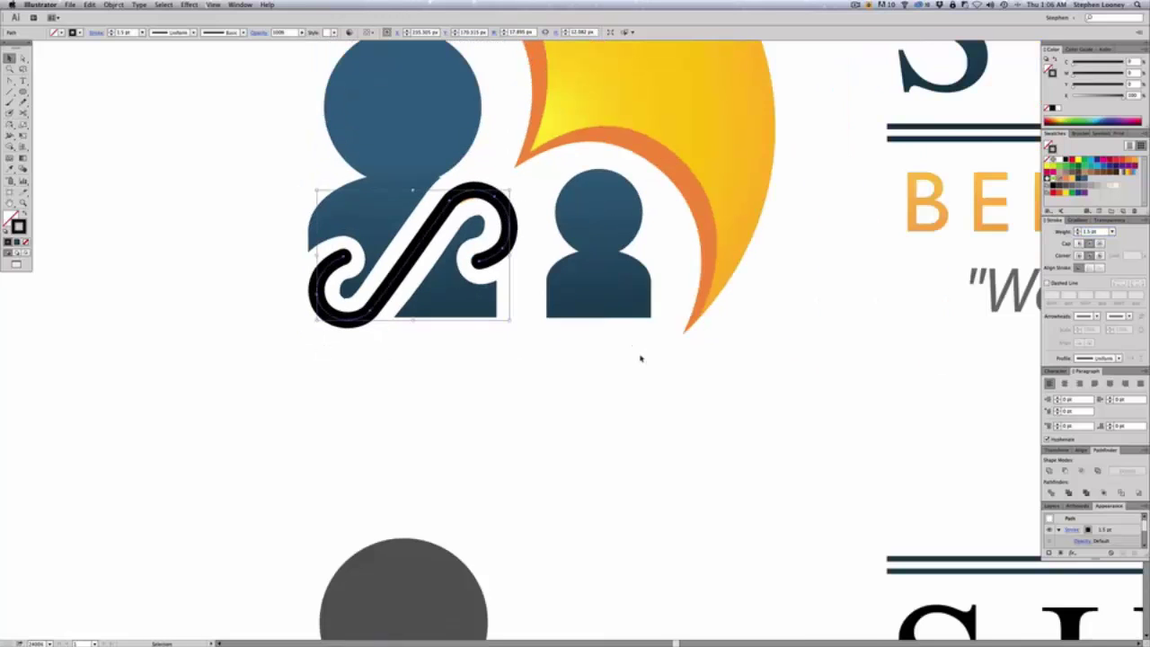
pyautogui.press('super+minus')
pyautogui.scroll(-1, 565, 235)
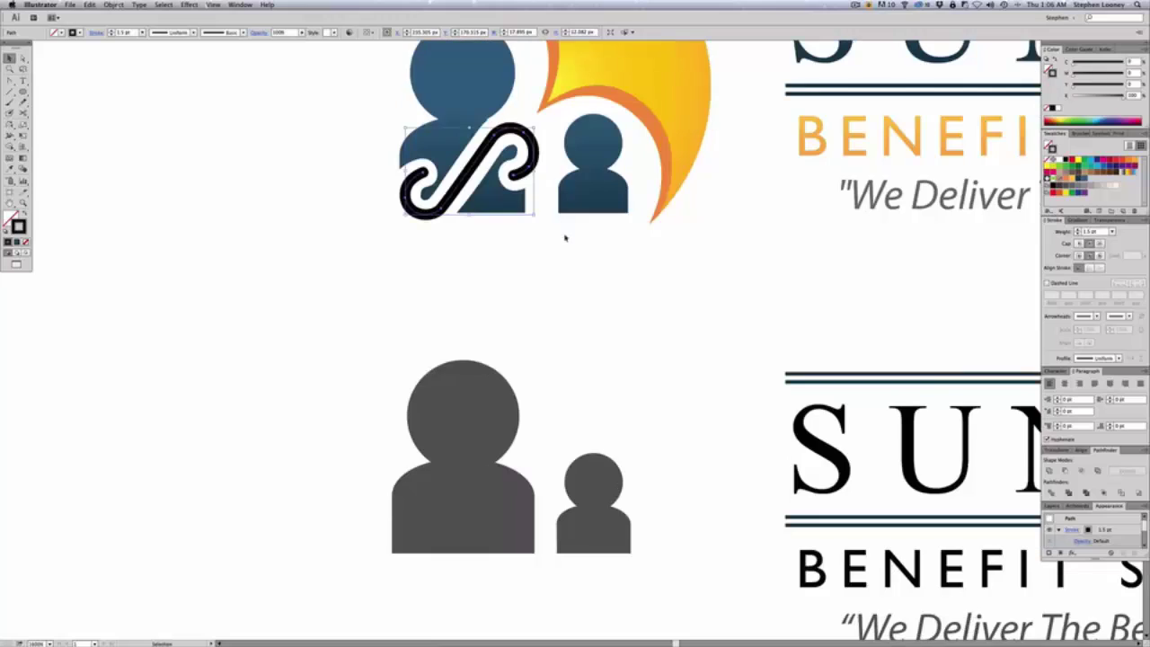
pyautogui.click(562, 283)
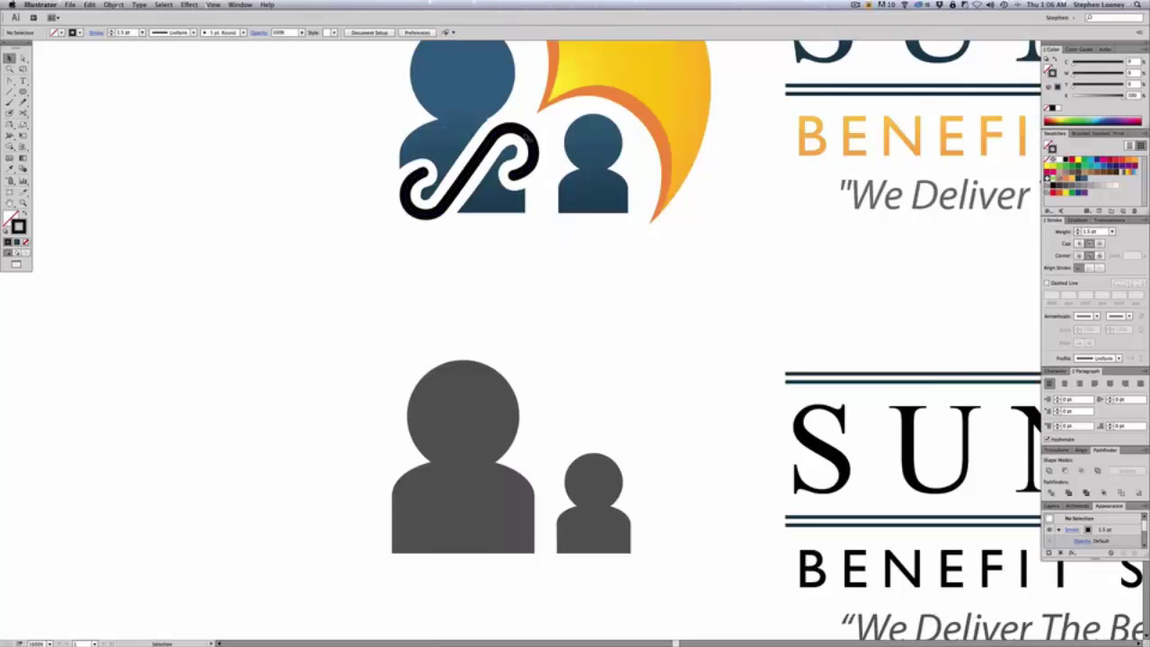
pyautogui.moveTo(528, 137); pyautogui.dragTo(515, 476)
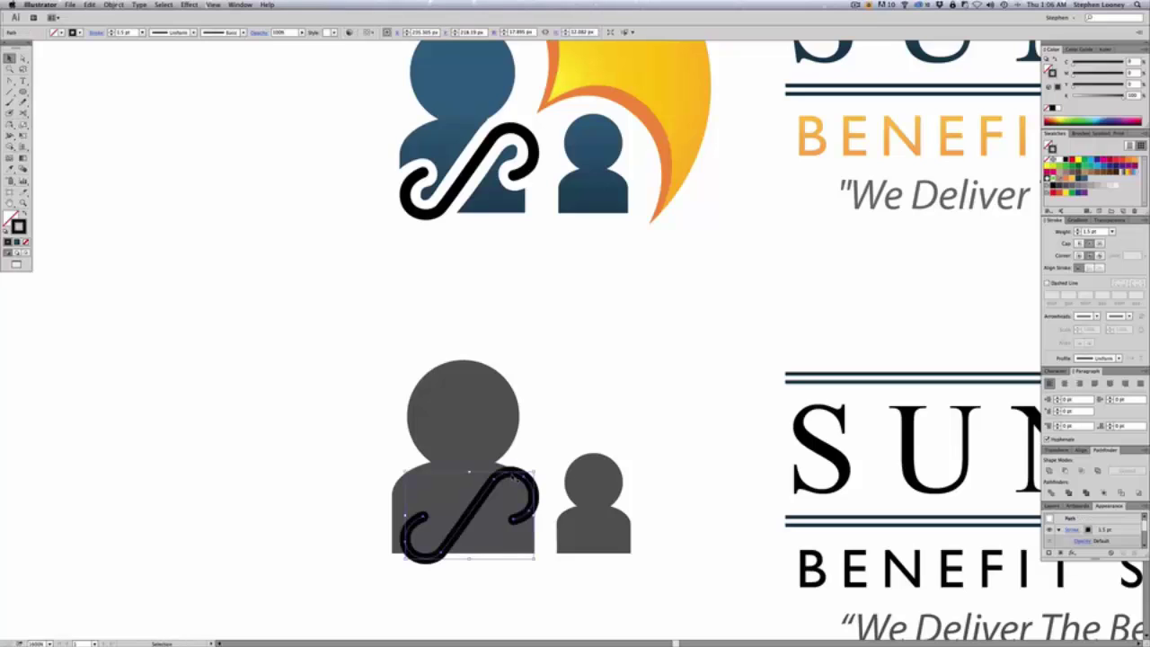
pyautogui.press('a')
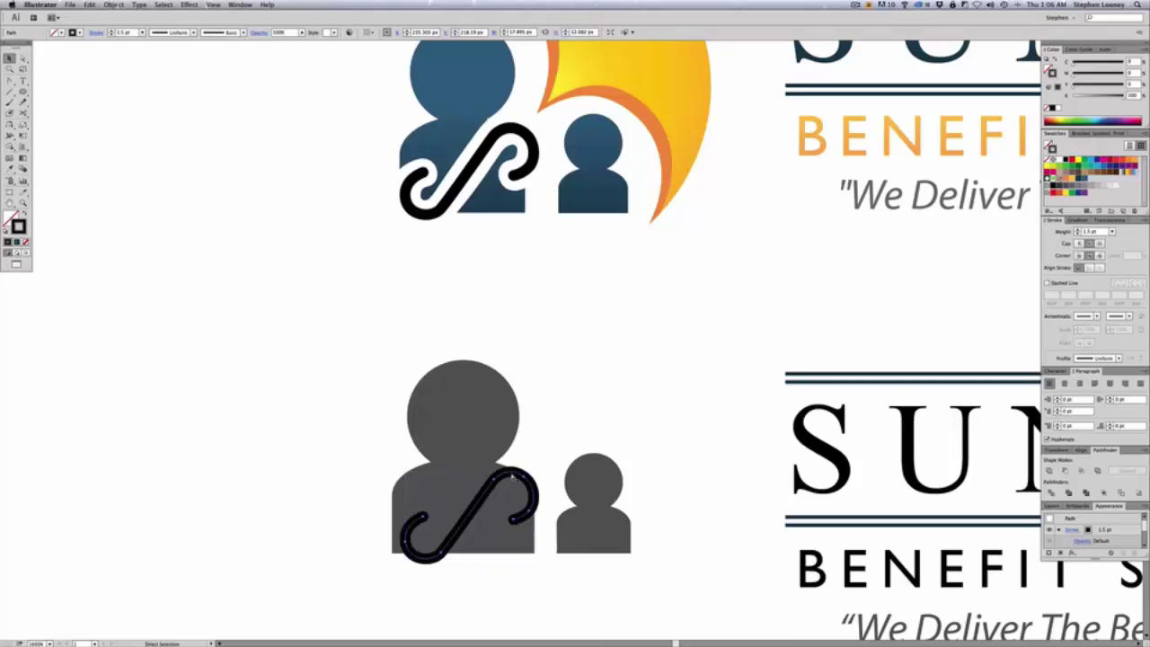
pyautogui.press('v')
pyautogui.click(590, 411)
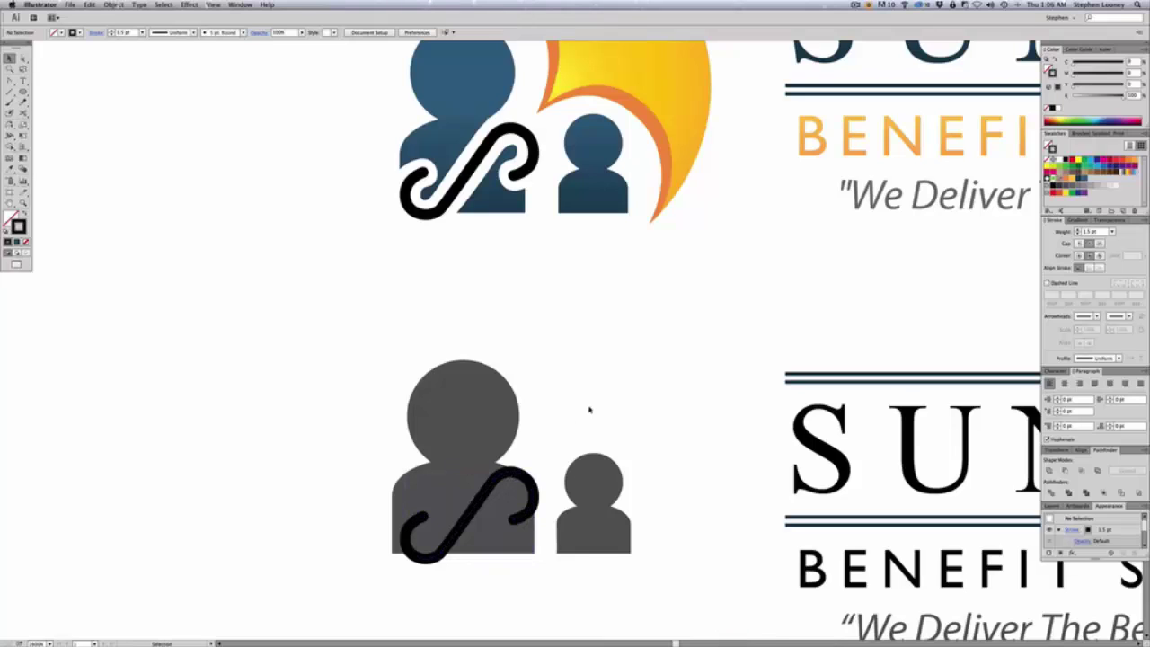
# Paste a copy of the swirl directly in place, give it a white stroke, and increase its stroke weight
pyautogui.press('super+f')
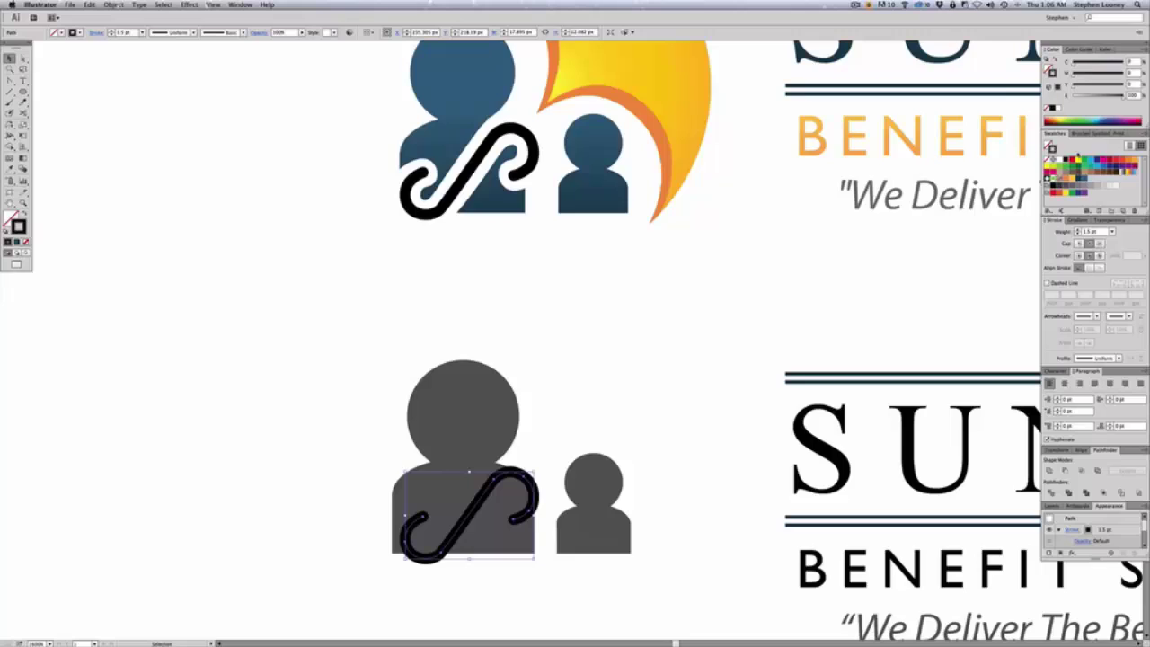
pyautogui.click(1062, 162)
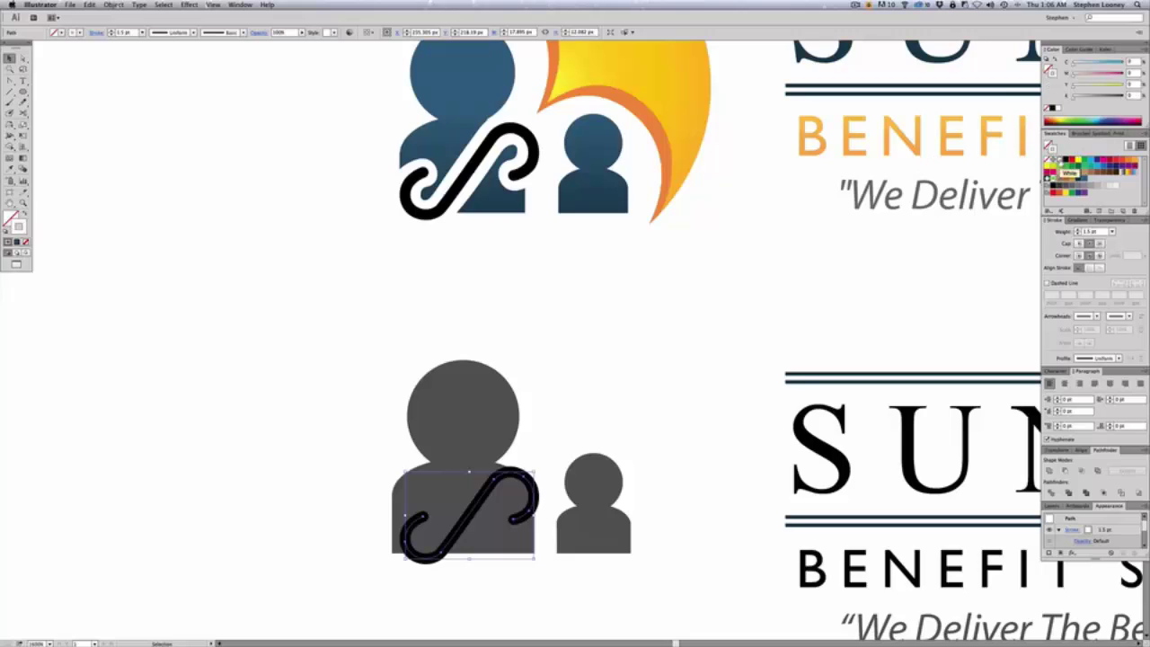
pyautogui.click(1079, 230)
# Send both grey figures to the back, behind the black and white swirls
pyautogui.click(476, 391)
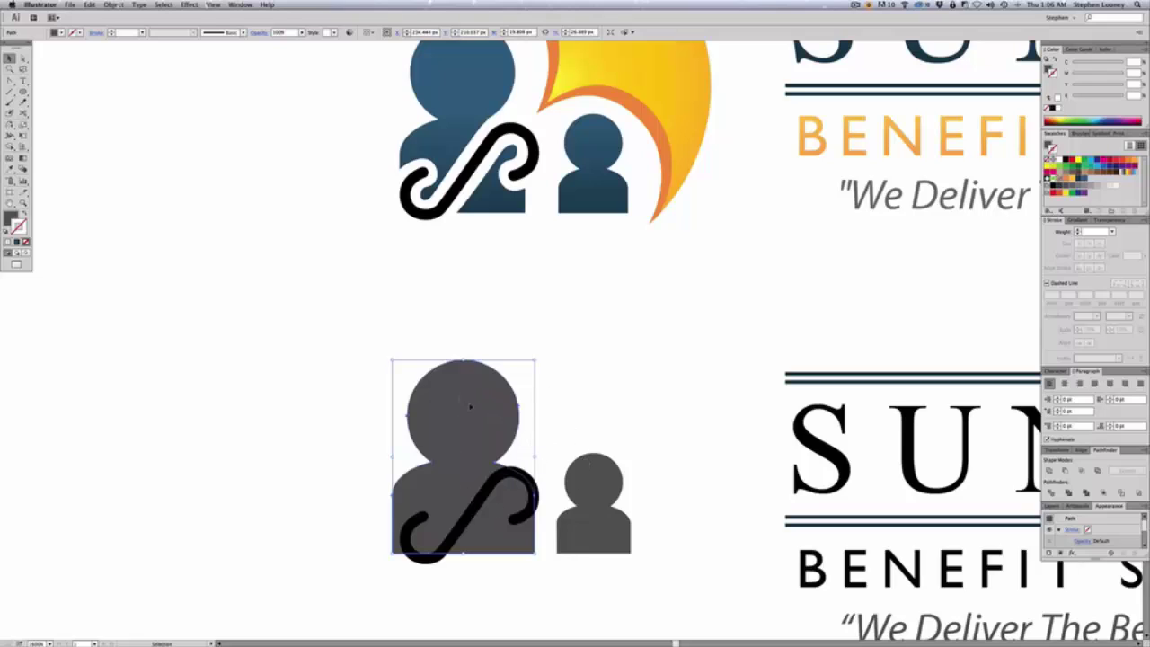
pyautogui.keyDown('shift'); pyautogui.click(600, 486); pyautogui.keyUp('shift')
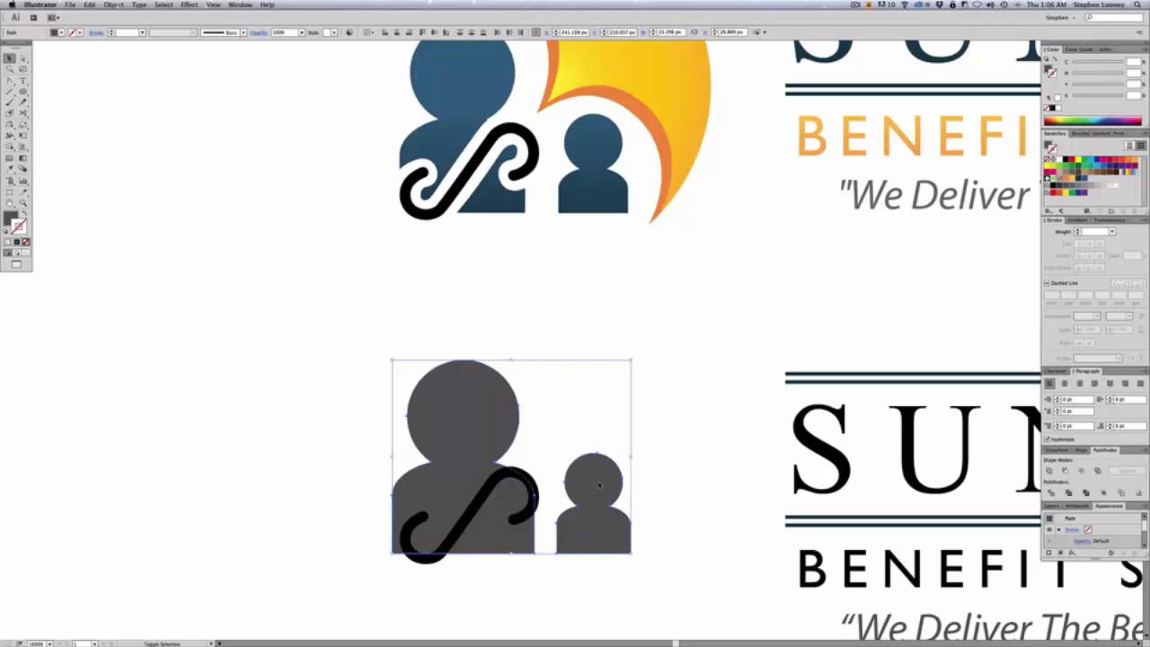
pyautogui.click(113, 5)
pyautogui.moveTo(126, 24)
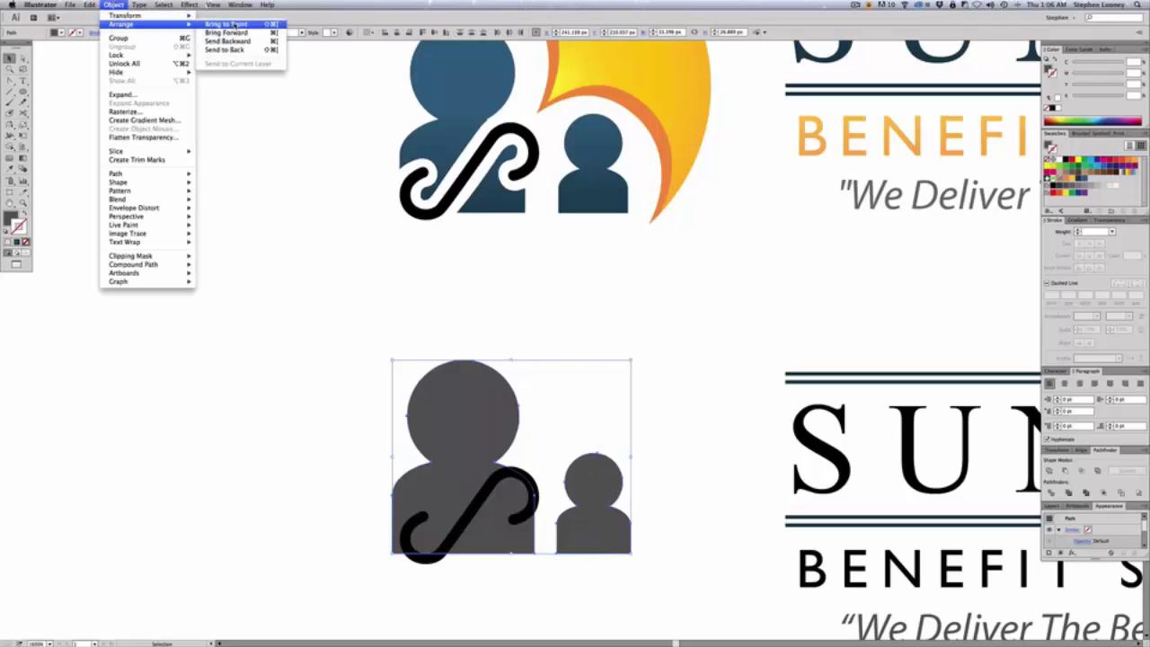
pyautogui.click(229, 51)
pyautogui.click(627, 370)
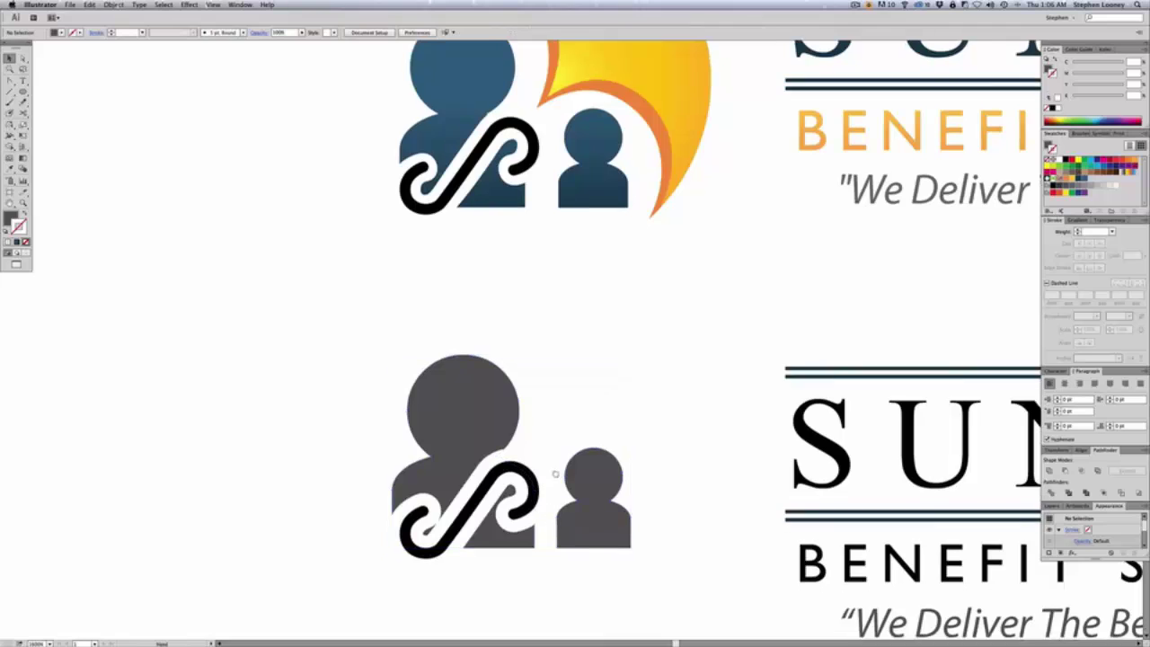
# Move the black swirl aside to check the white swirl beneath it and restore its position
pyautogui.scroll(-2, 503, 476)
pyautogui.moveTo(474, 479); pyautogui.dragTo(585, 478)
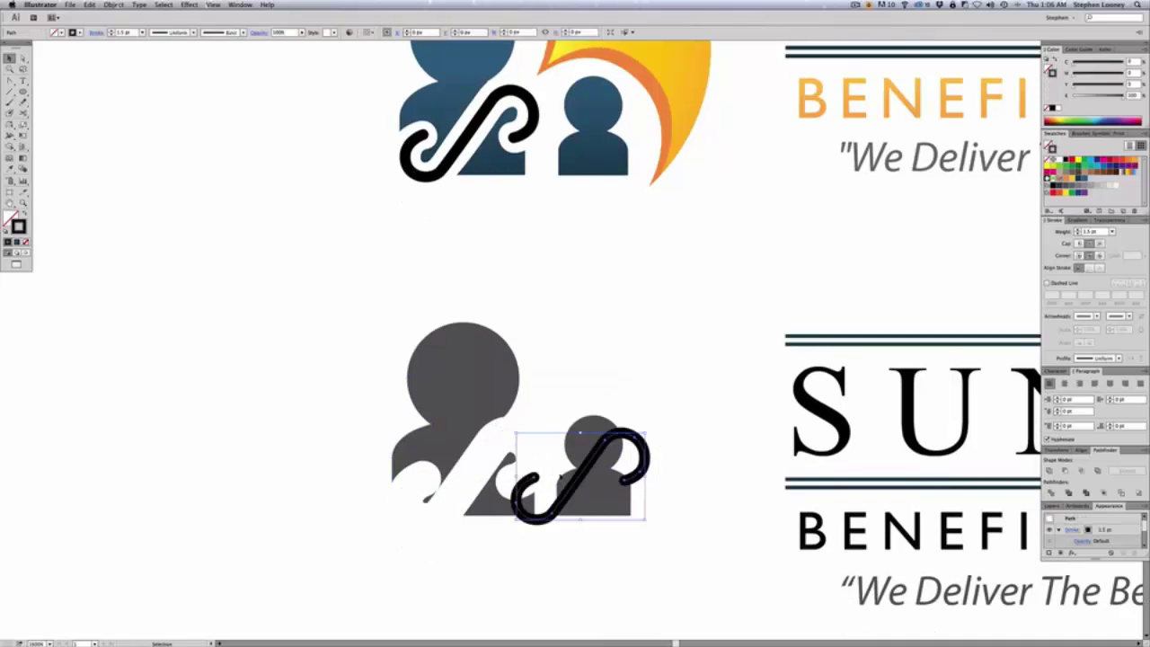
pyautogui.moveTo(475, 482)
pyautogui.mouseDown()
pyautogui.moveTo(505, 518)
pyautogui.moveTo(463, 482)
pyautogui.mouseUp()
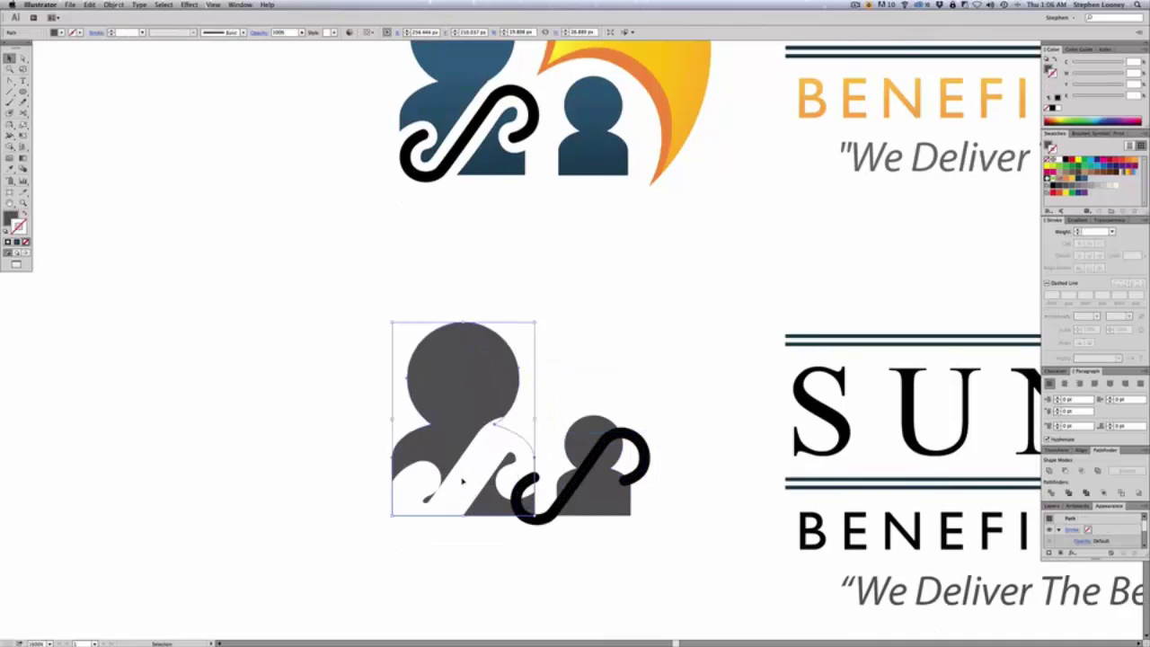
pyautogui.doubleClick(464, 486)
pyautogui.doubleClick(342, 478)
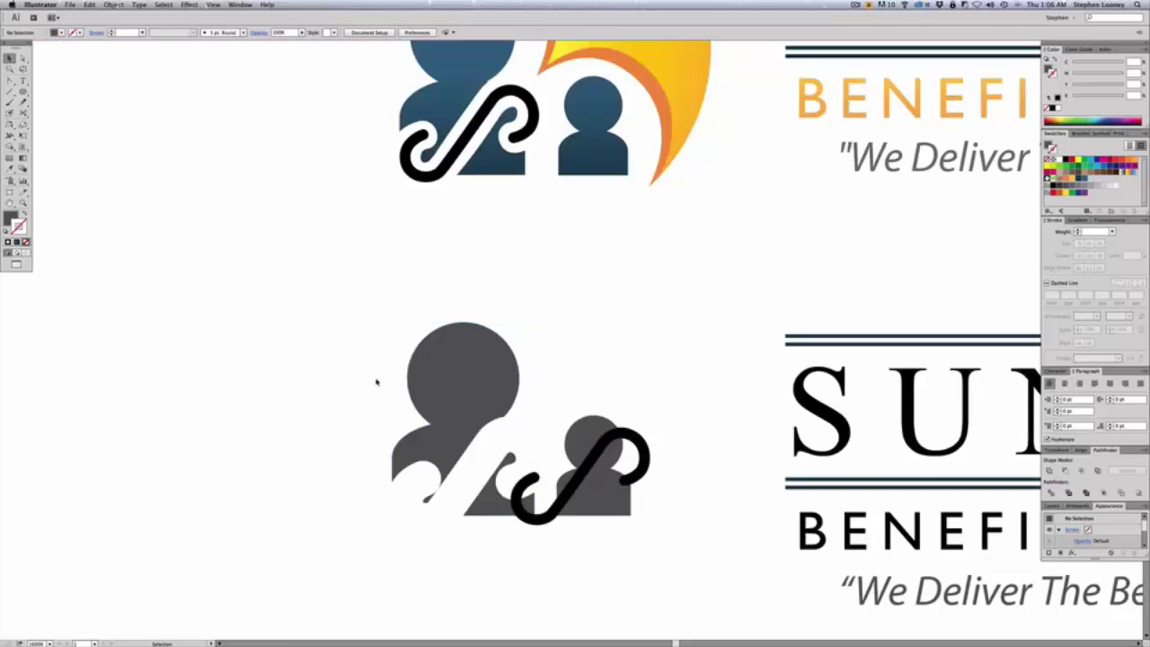
pyautogui.moveTo(582, 478); pyautogui.dragTo(470, 478)
pyautogui.click(658, 390)
pyautogui.moveTo(309, 347); pyautogui.dragTo(632, 435)
pyautogui.click(552, 372)
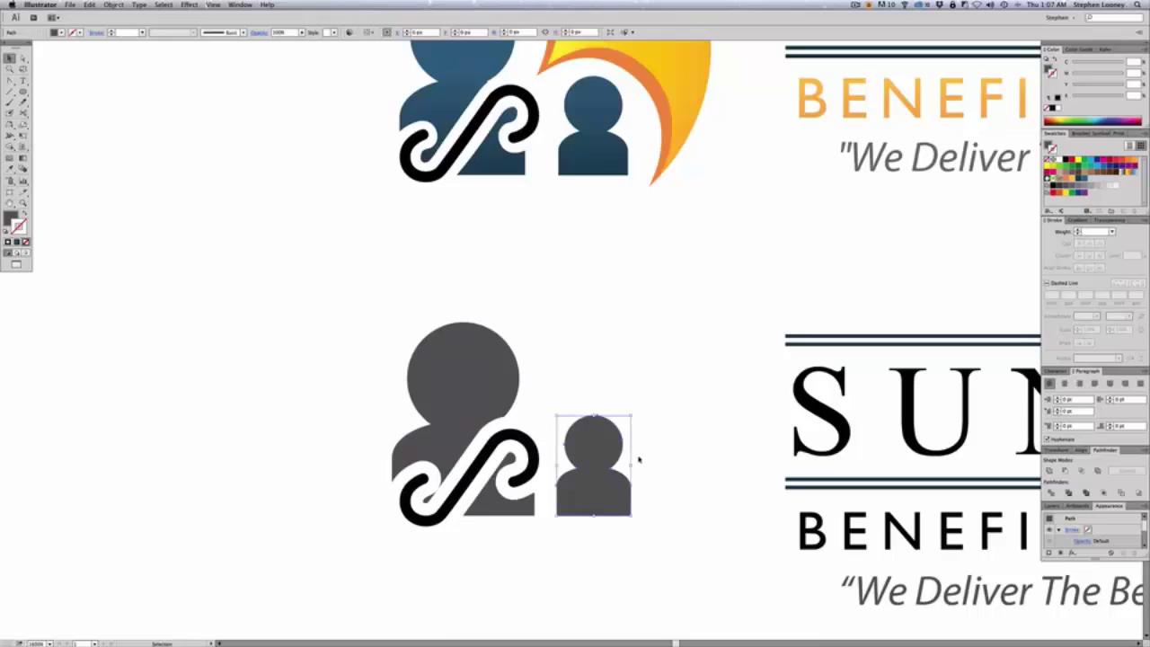
pyautogui.click(639, 462)
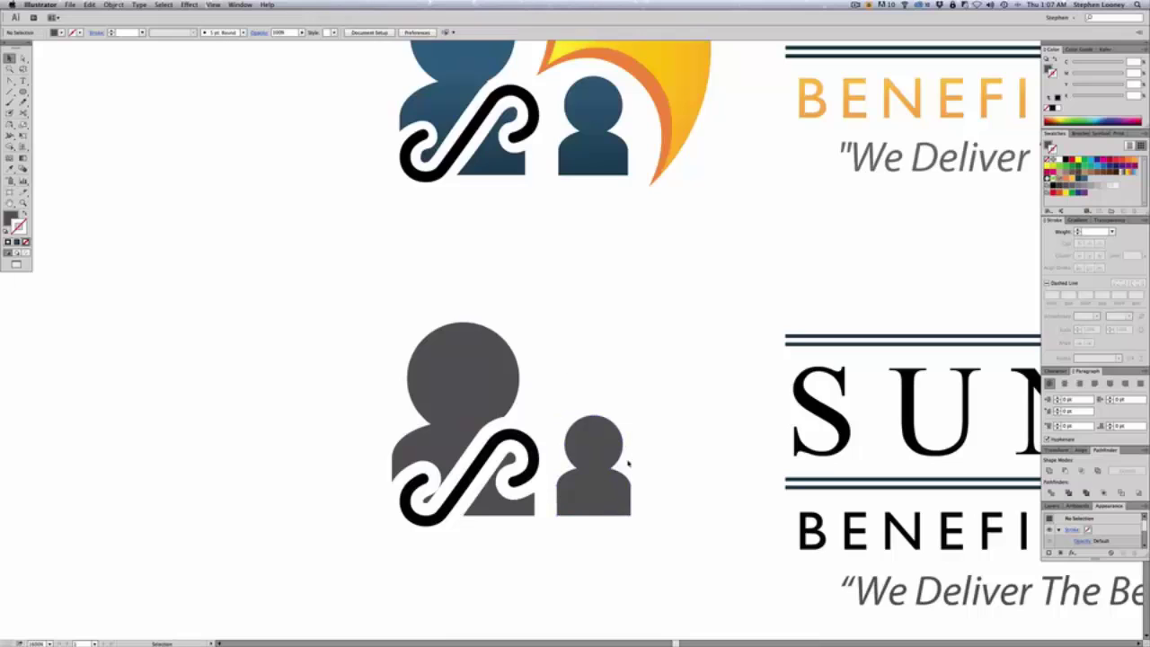
pyautogui.click(494, 452)
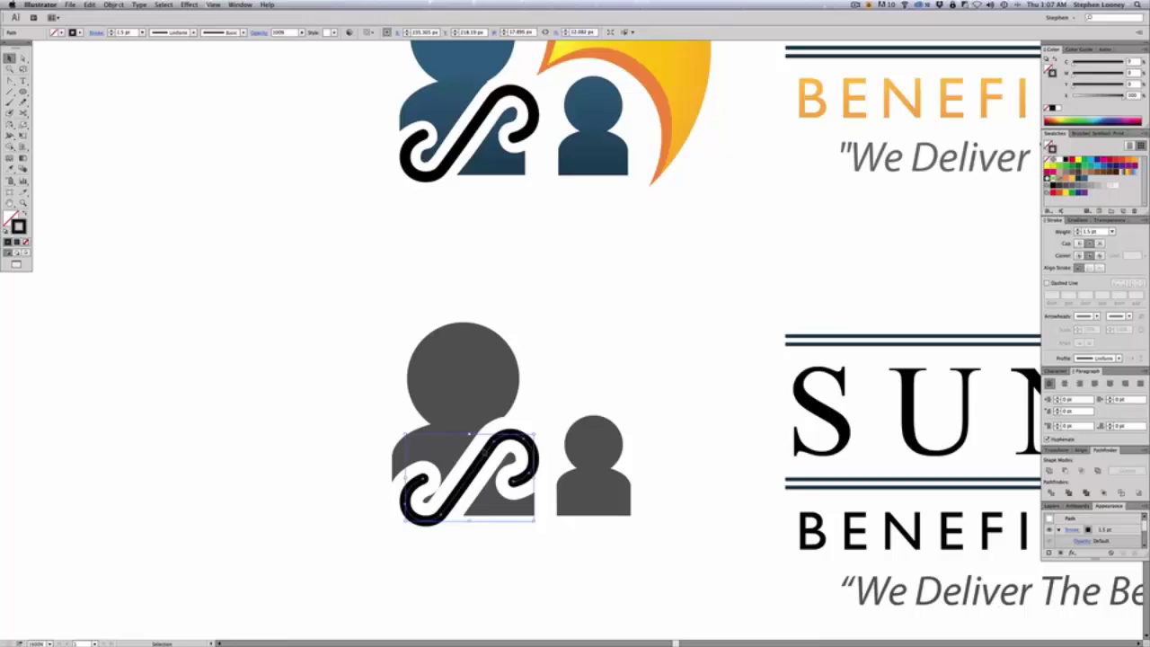
pyautogui.click(556, 406)
pyautogui.moveTo(615, 397); pyautogui.dragTo(478, 483)
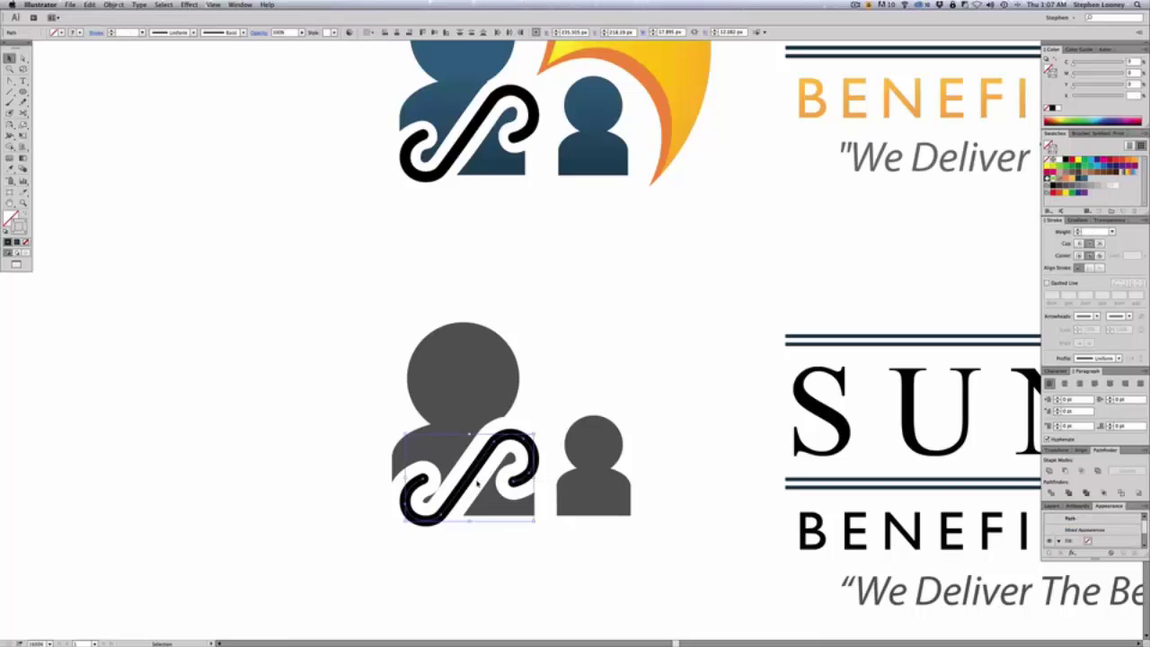
pyautogui.click(608, 370)
pyautogui.press('super+a')
pyautogui.click(611, 369)
# Lock the large grey figure and the small grey figure
pyautogui.press('a')
pyautogui.click(466, 361)
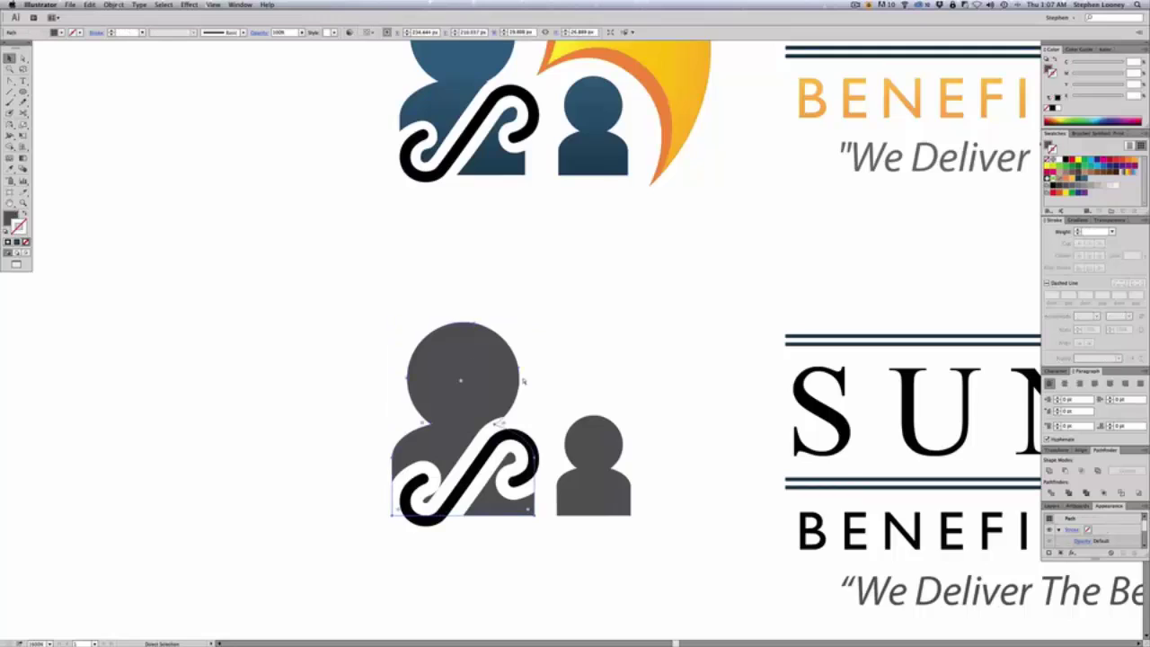
pyautogui.press('super+2')
pyautogui.press('v')
pyautogui.click(596, 446)
pyautogui.press('super+2')
# Convert the black and white swirl strokes over the large grey figure into filled shapes with Outline Stroke
pyautogui.moveTo(586, 394); pyautogui.dragTo(481, 475)
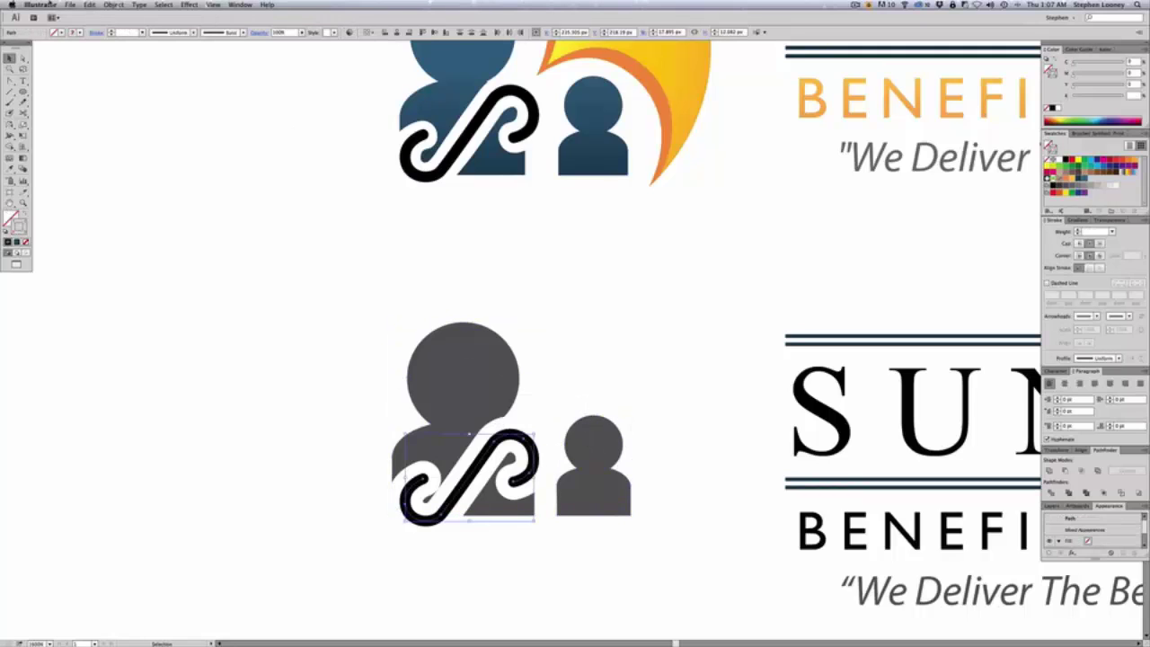
pyautogui.click(109, 5)
pyautogui.moveTo(133, 174)
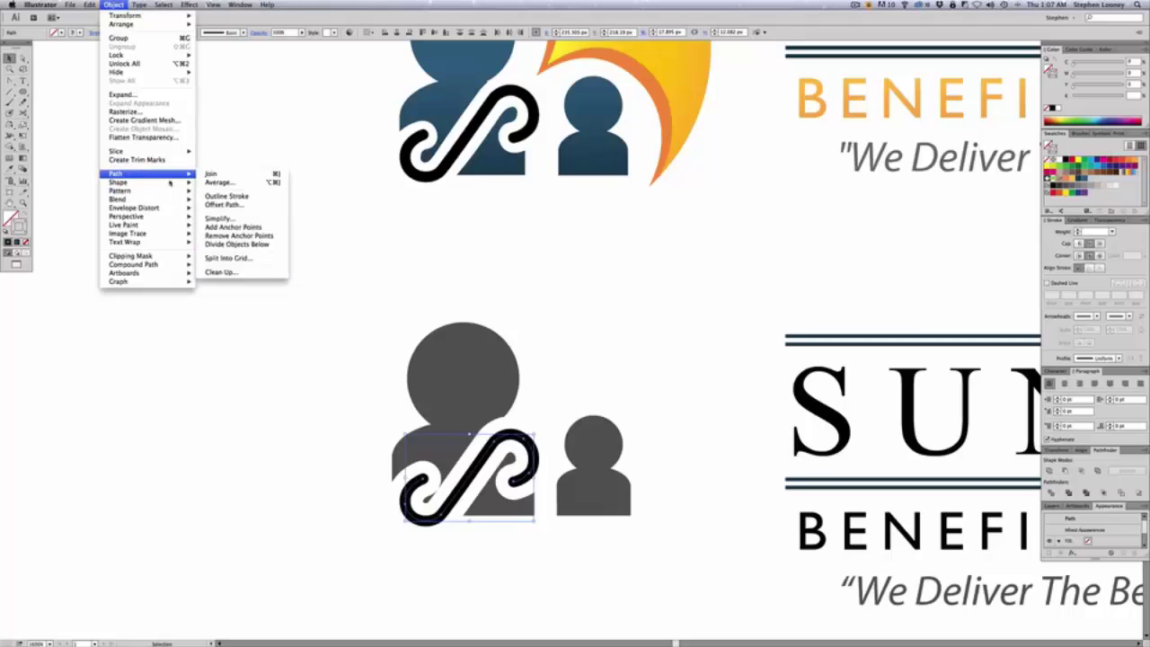
pyautogui.click(227, 196)
pyautogui.click(578, 393)
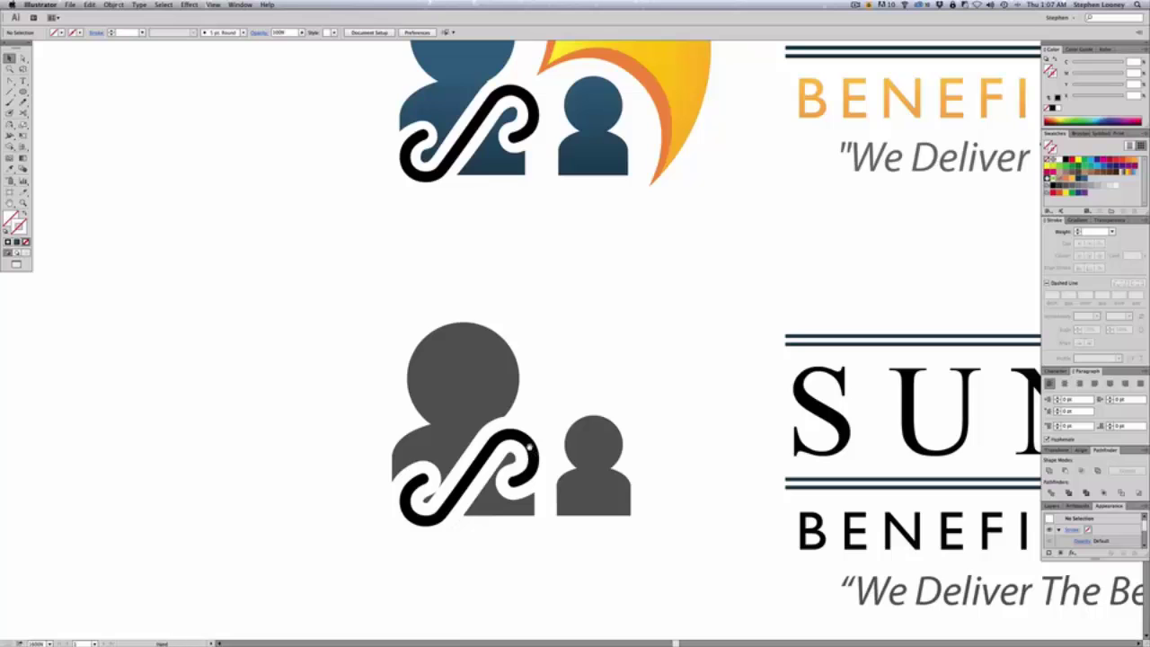
pyautogui.moveTo(531, 449); pyautogui.dragTo(505, 436)
pyautogui.press('super+z')
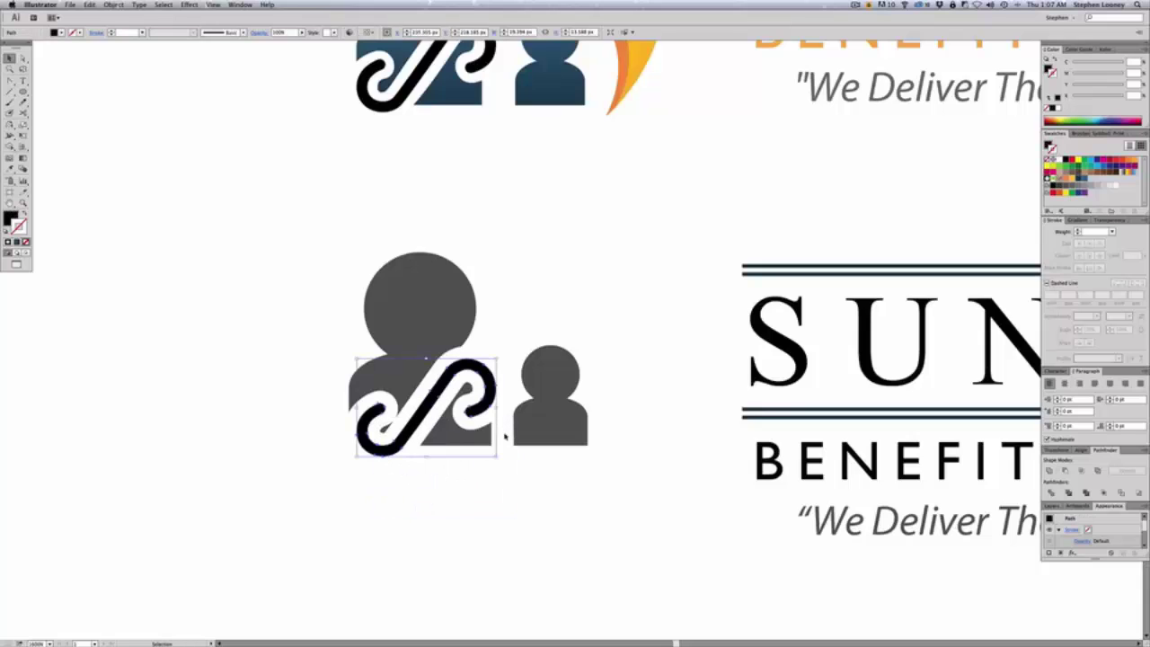
pyautogui.press('a')
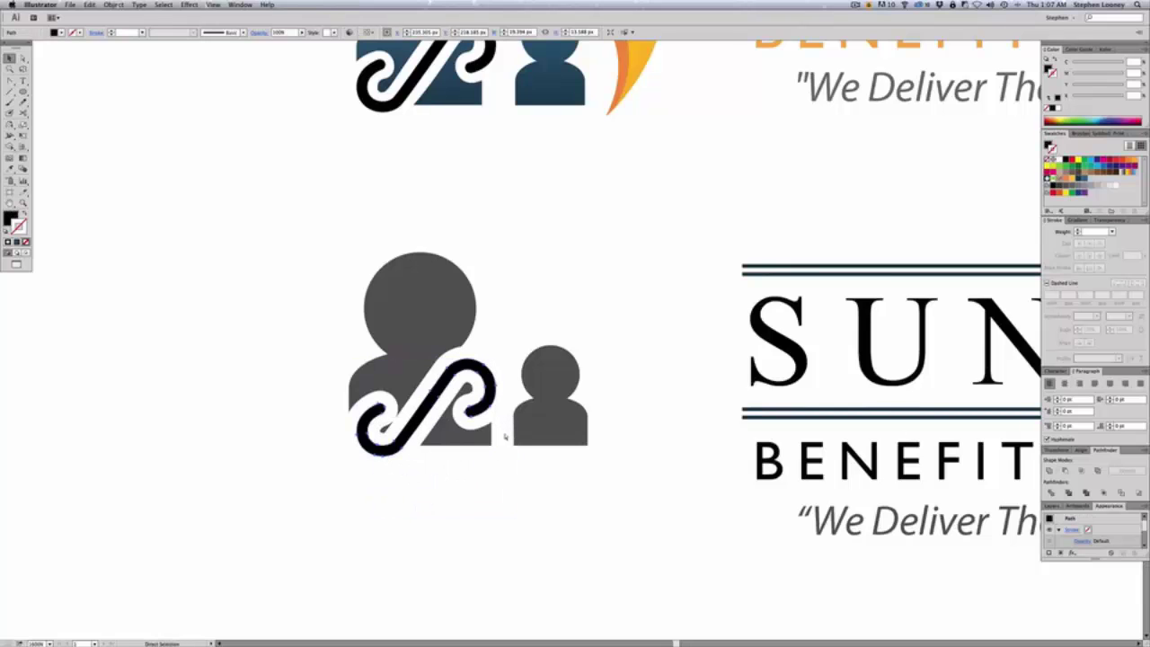
pyautogui.press('v')
# Unlock the large grey figure and move it horizontally to the left, clear of the swirl
pyautogui.click(480, 360)
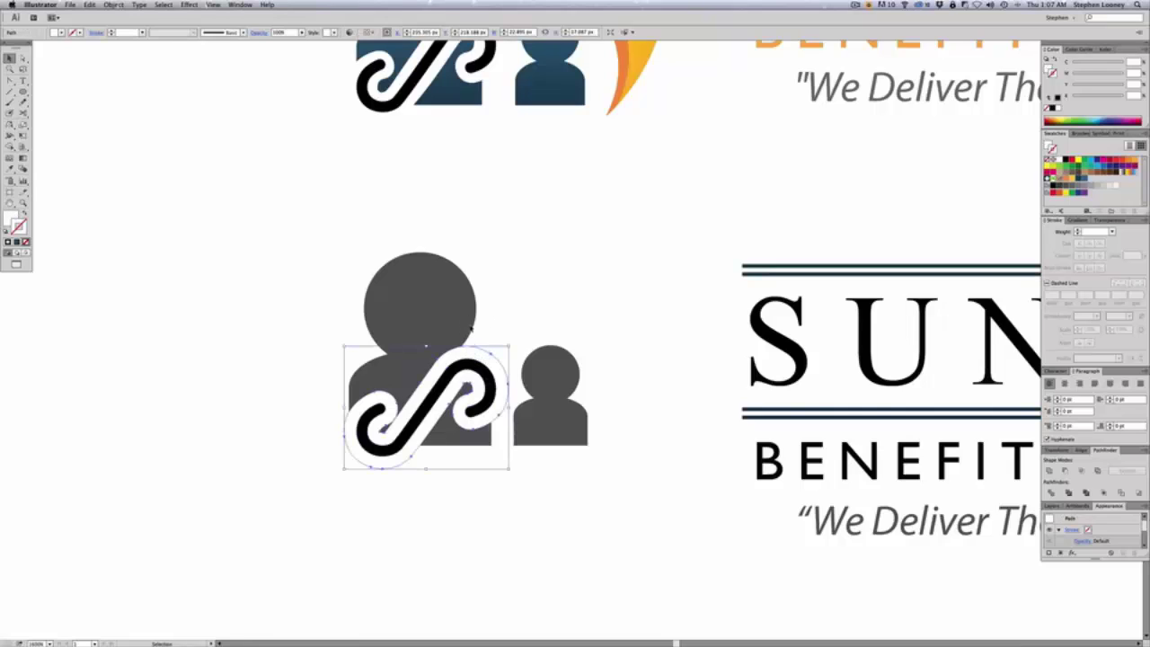
pyautogui.click(542, 312)
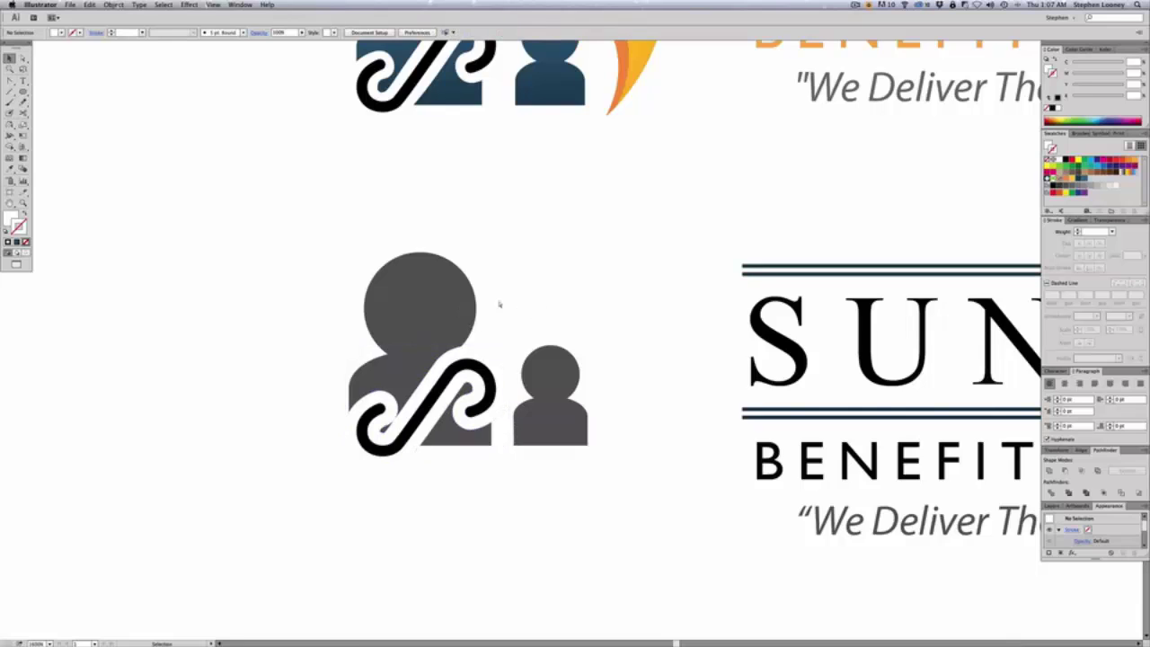
pyautogui.moveTo(419, 308); pyautogui.dragTo(233, 308)
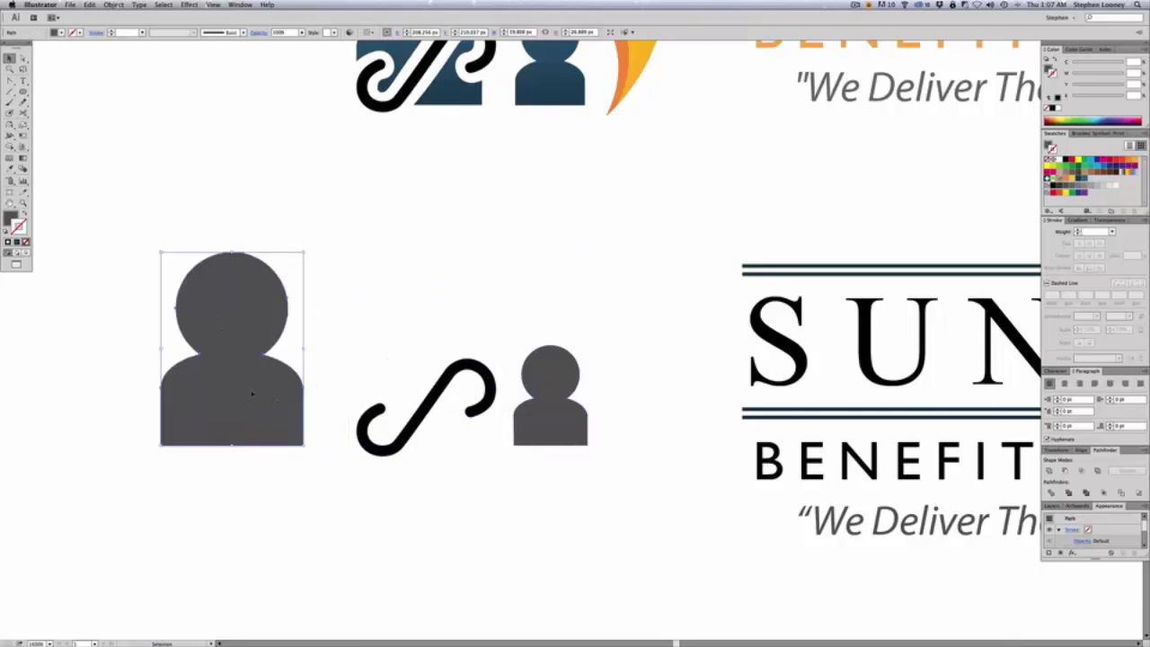
# Undo the large grey figure's move, and check the gap by shifting the black swirl aside and restoring its position
pyautogui.press('super+z')
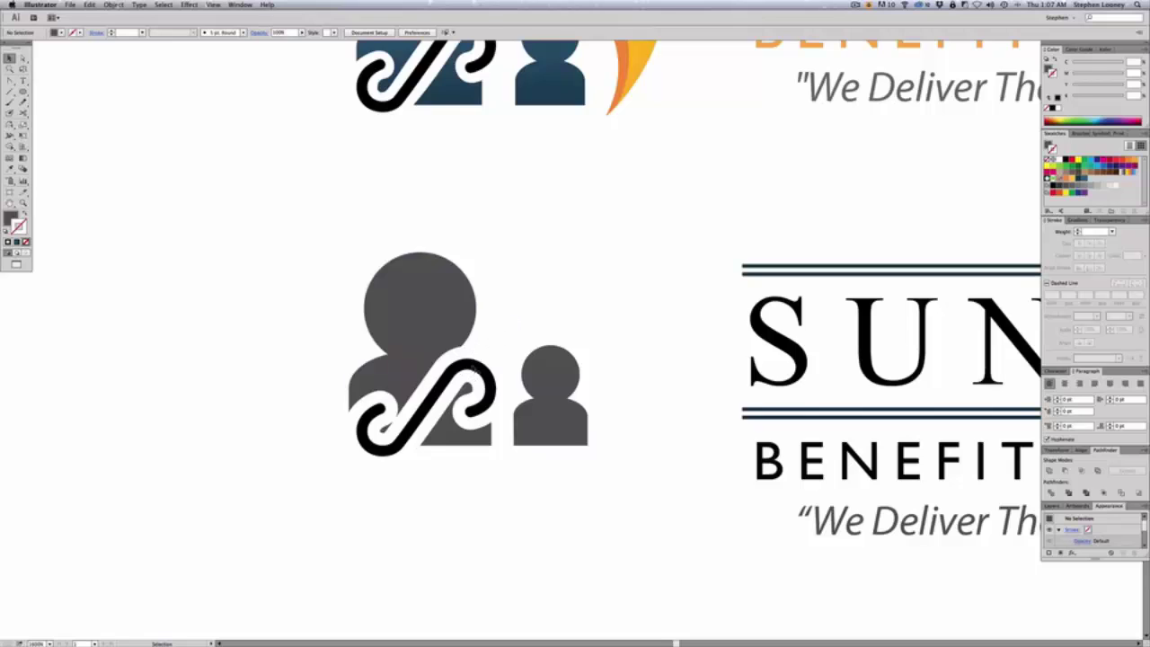
pyautogui.moveTo(476, 374); pyautogui.dragTo(493, 439)
pyautogui.press('super+z')
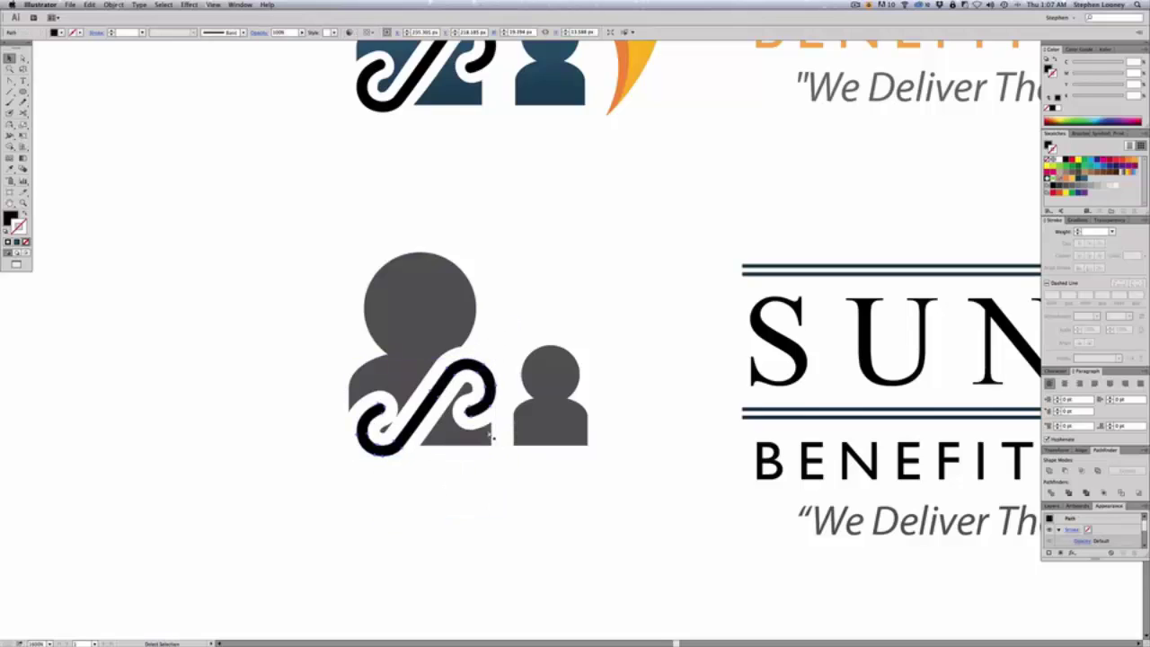
pyautogui.click(493, 439)
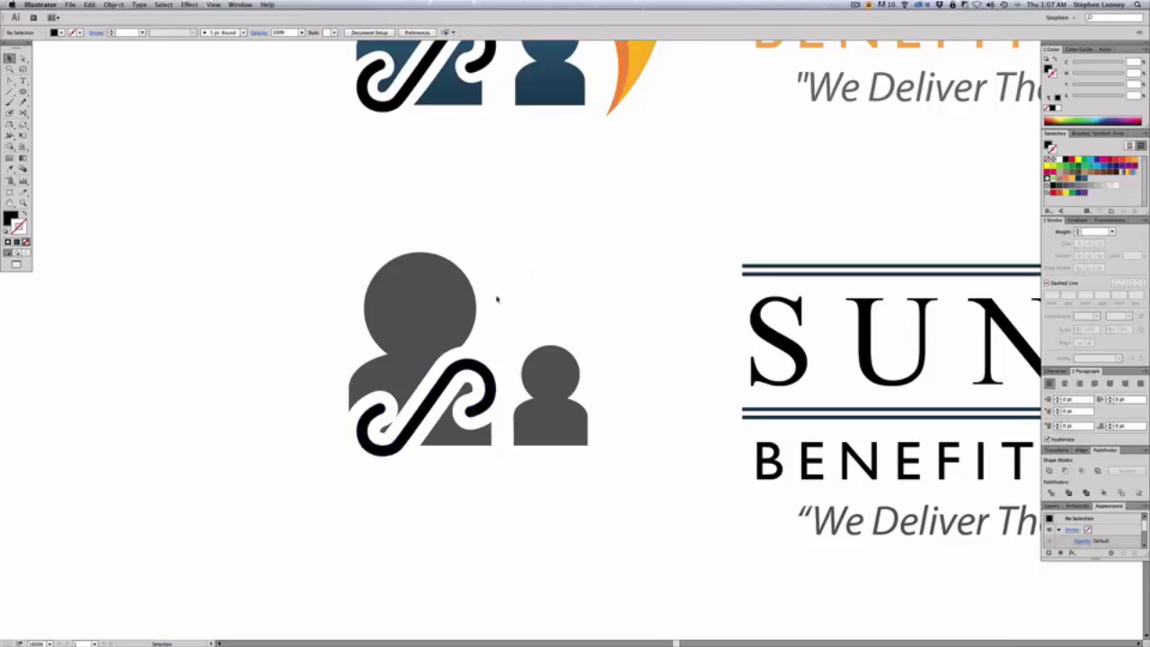
# Subtract the white swirl from the large grey figure with Minus Front, keeping the black swirl out of the operation
pyautogui.moveTo(309, 299); pyautogui.dragTo(454, 454)
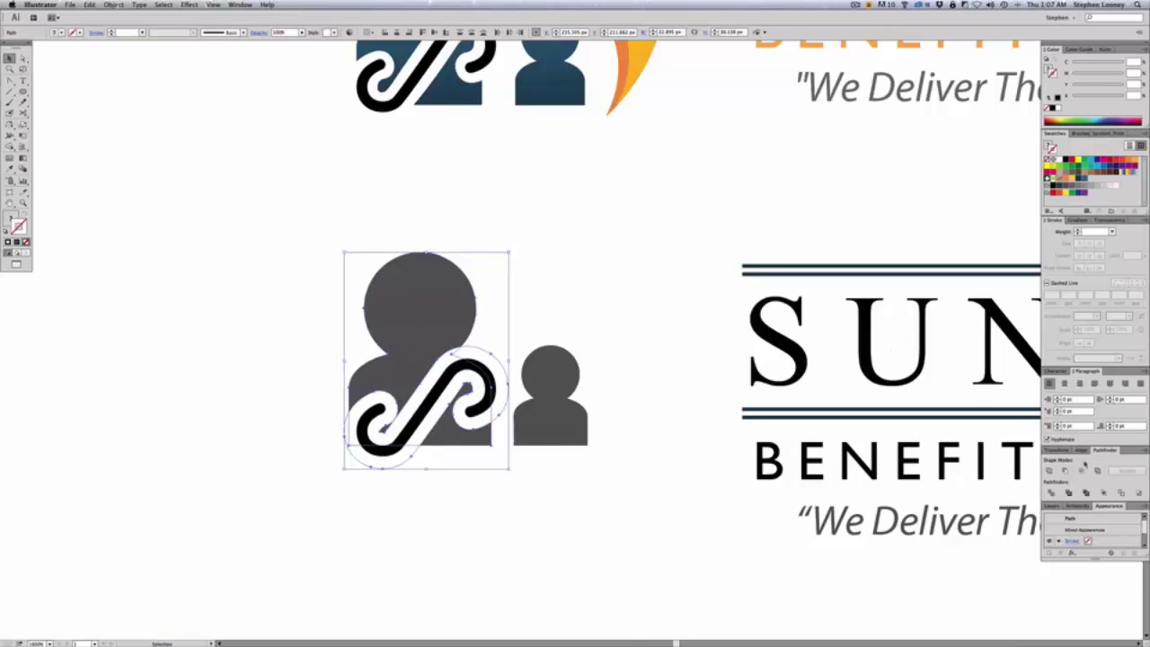
pyautogui.click(1065, 471)
pyautogui.click(707, 342)
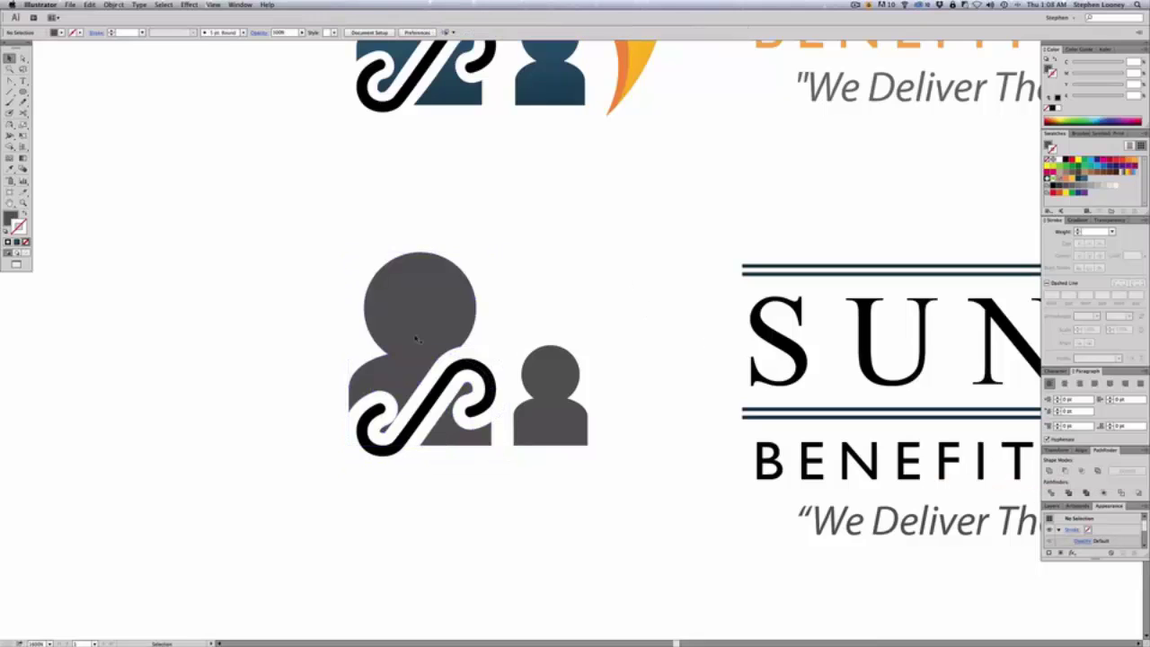
# Move the two separate pieces of the cut large figure away individually to check the cutout, and undo both moves
pyautogui.press('a')
pyautogui.moveTo(439, 315); pyautogui.dragTo(297, 314)
pyautogui.moveTo(448, 432); pyautogui.dragTo(449, 526)
pyautogui.press('super+z')
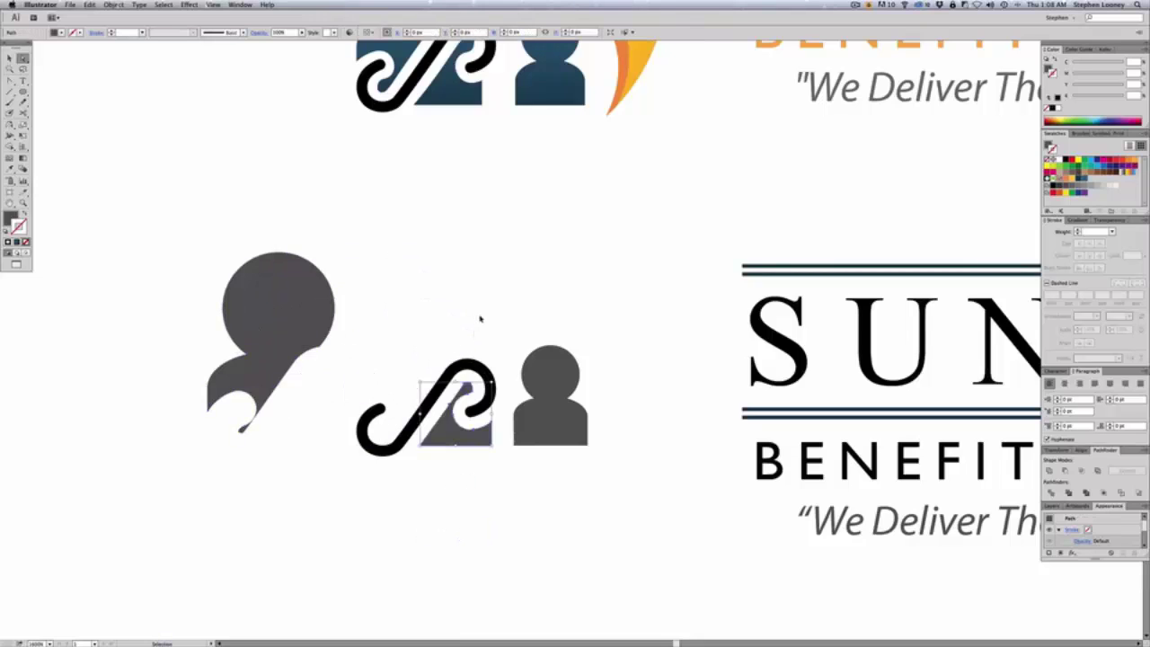
pyautogui.press('super+z')
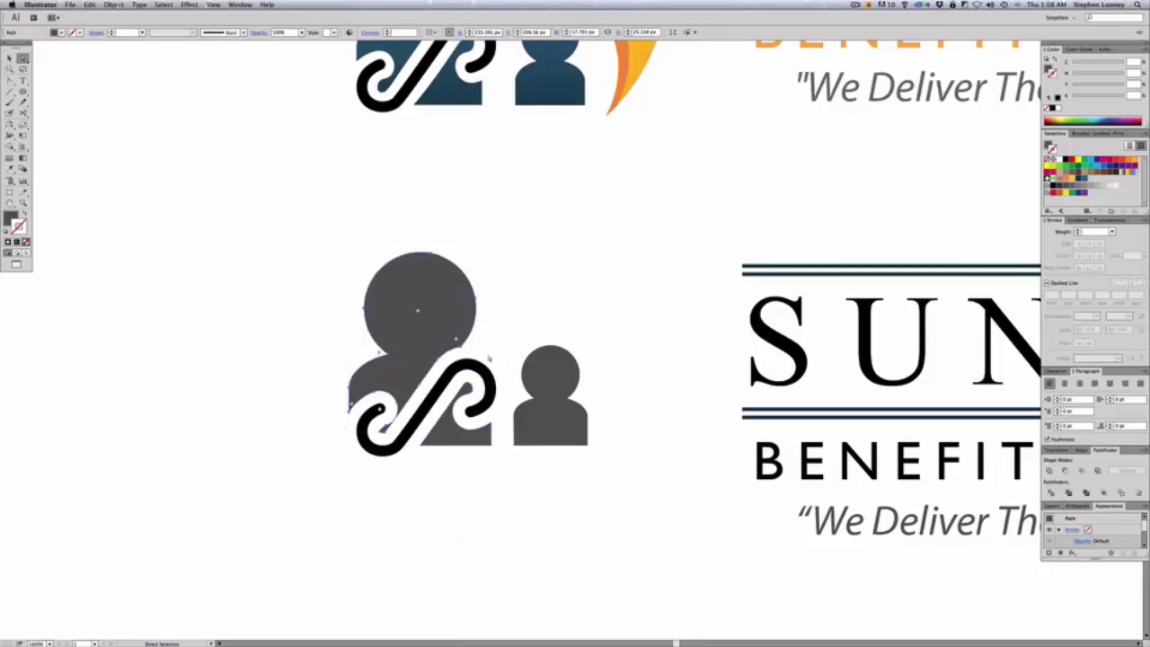
pyautogui.click(489, 357)
pyautogui.click(448, 379)
pyautogui.click(521, 303)
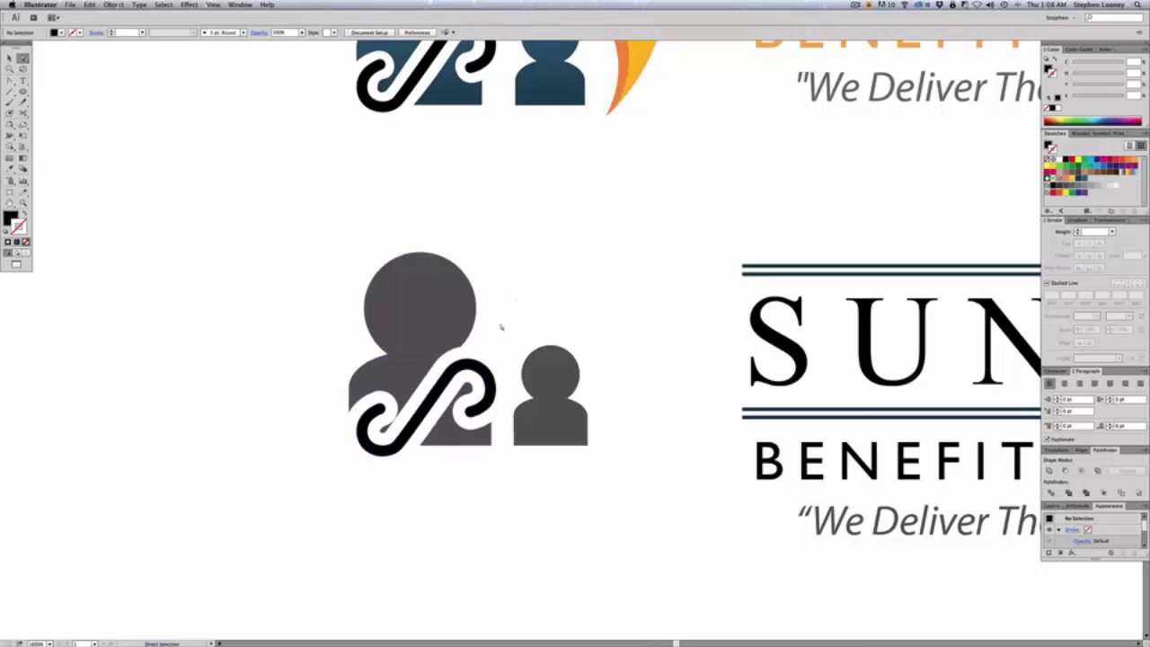
# Move the black swirl and the whole cut figure aside in turn to inspect the gap, and restore their positions
pyautogui.press('v')
pyautogui.moveTo(447, 385); pyautogui.dragTo(473, 471)
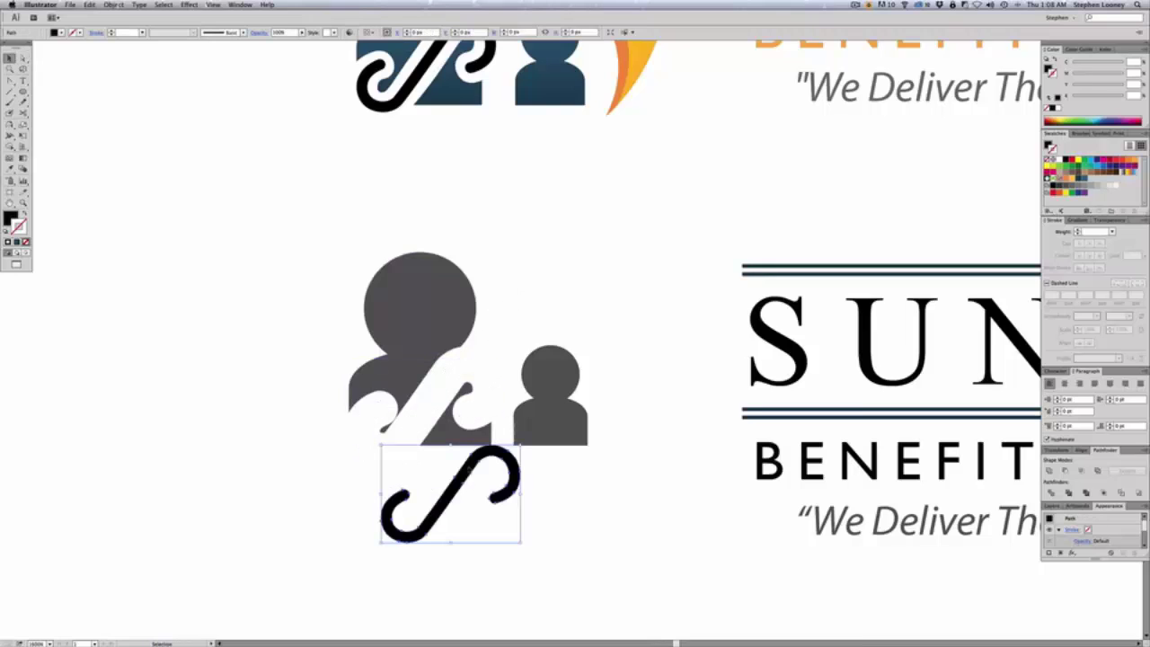
pyautogui.click(453, 432)
pyautogui.press('super+z')
pyautogui.press('super+z')
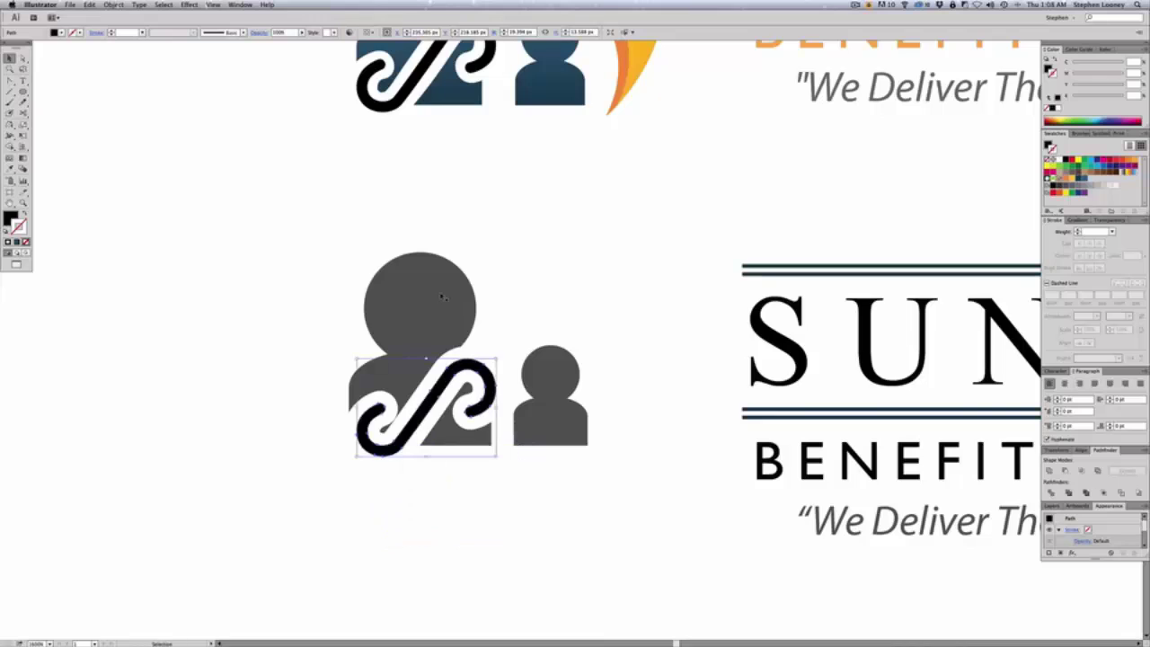
pyautogui.moveTo(438, 296); pyautogui.dragTo(299, 265)
pyautogui.press('super+z')
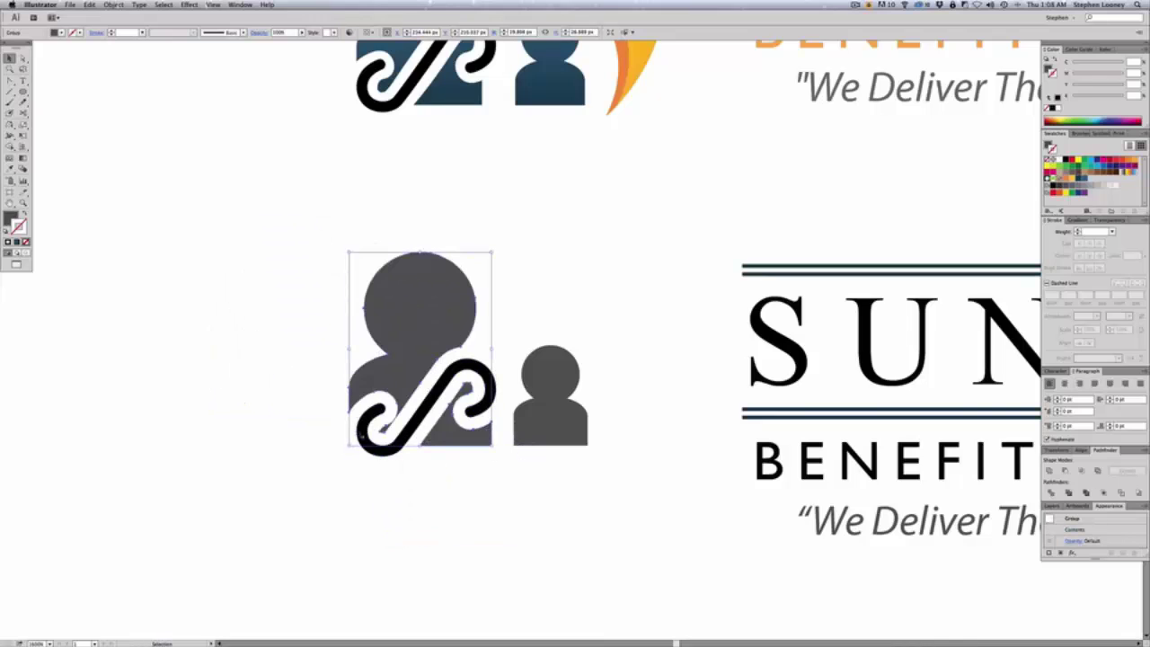
pyautogui.click(525, 328)
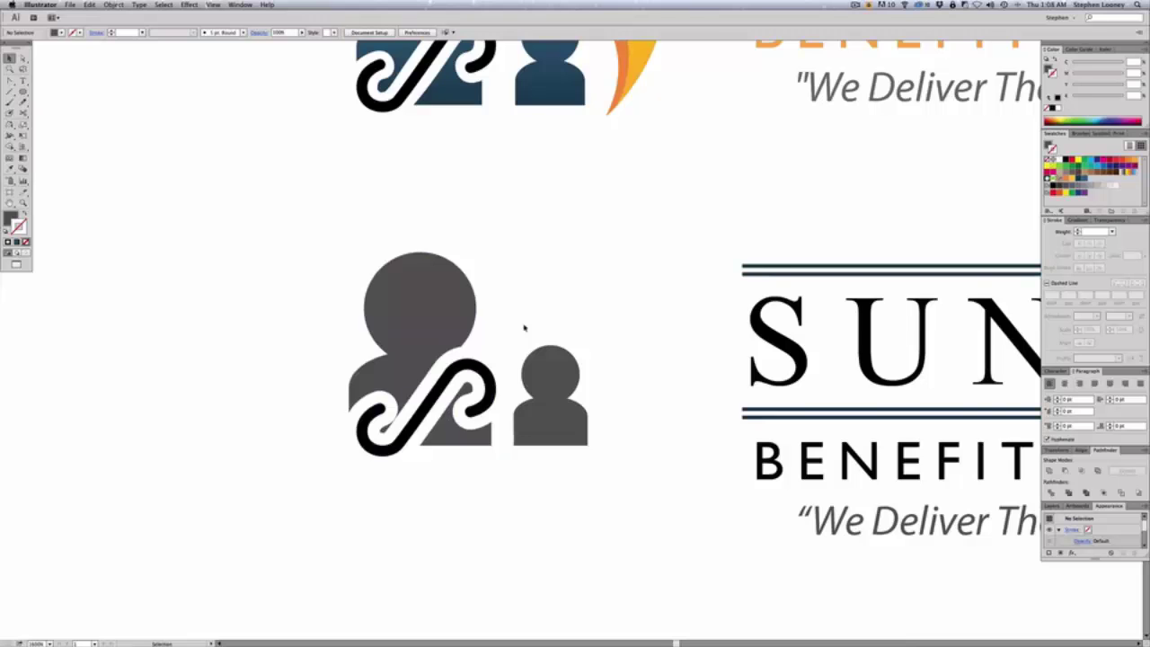
# Draw an ellipse about 46 px wide and 47 px high along the outer edge of the sun in the color logo
pyautogui.scroll(5, 547, 326)
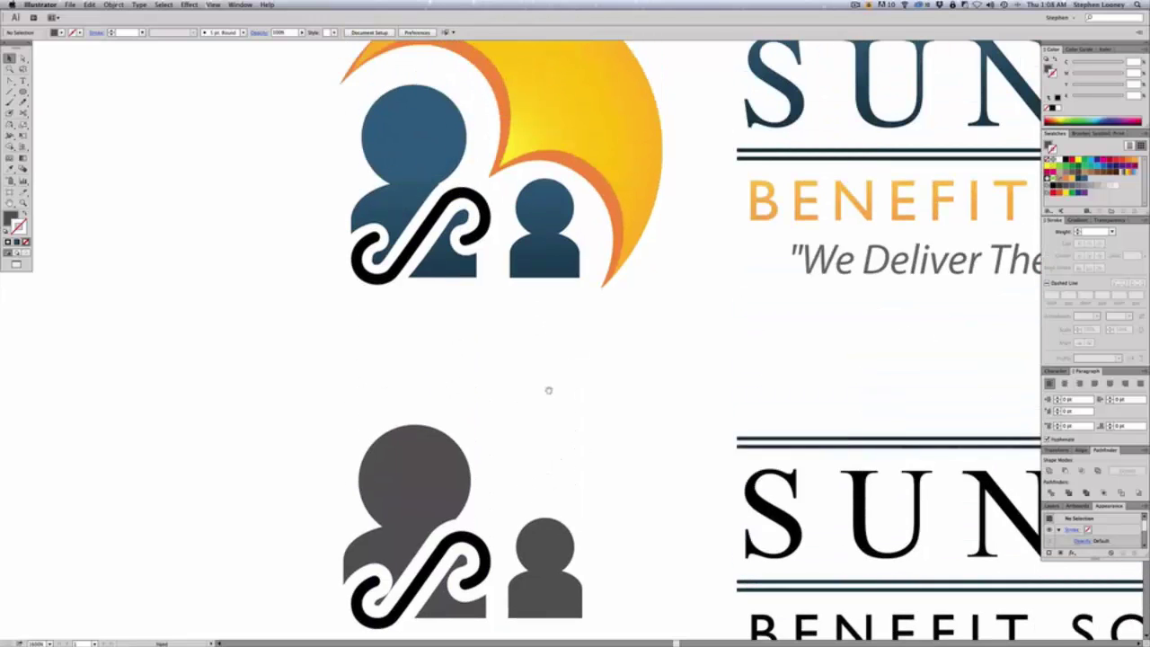
pyautogui.scroll(1, 548, 354)
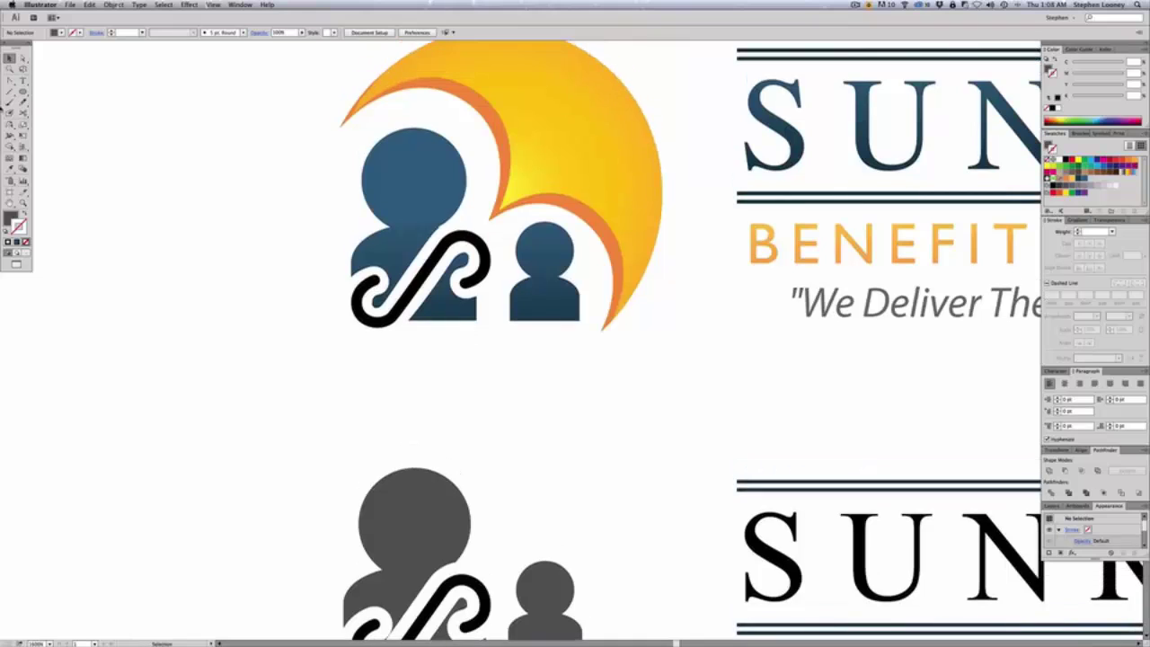
pyautogui.click(23, 91)
pyautogui.keyDown('alt'); pyautogui.keyDown('super'); pyautogui.click(613, 256); pyautogui.keyUp('super'); pyautogui.keyUp('alt')
pyautogui.scroll(-1, 601, 349)
pyautogui.moveTo(355, 143); pyautogui.dragTo(593, 393)
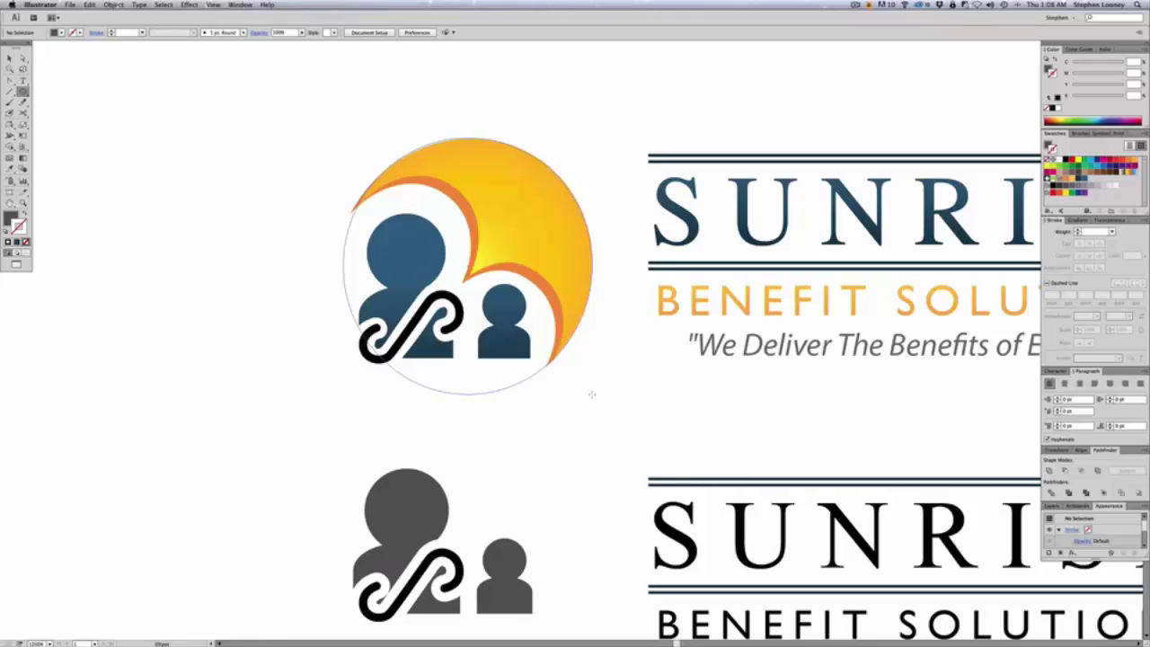
# Set the large ellipse over the sun to no fill so the original logo can be traced beneath it
pyautogui.click(9, 58)
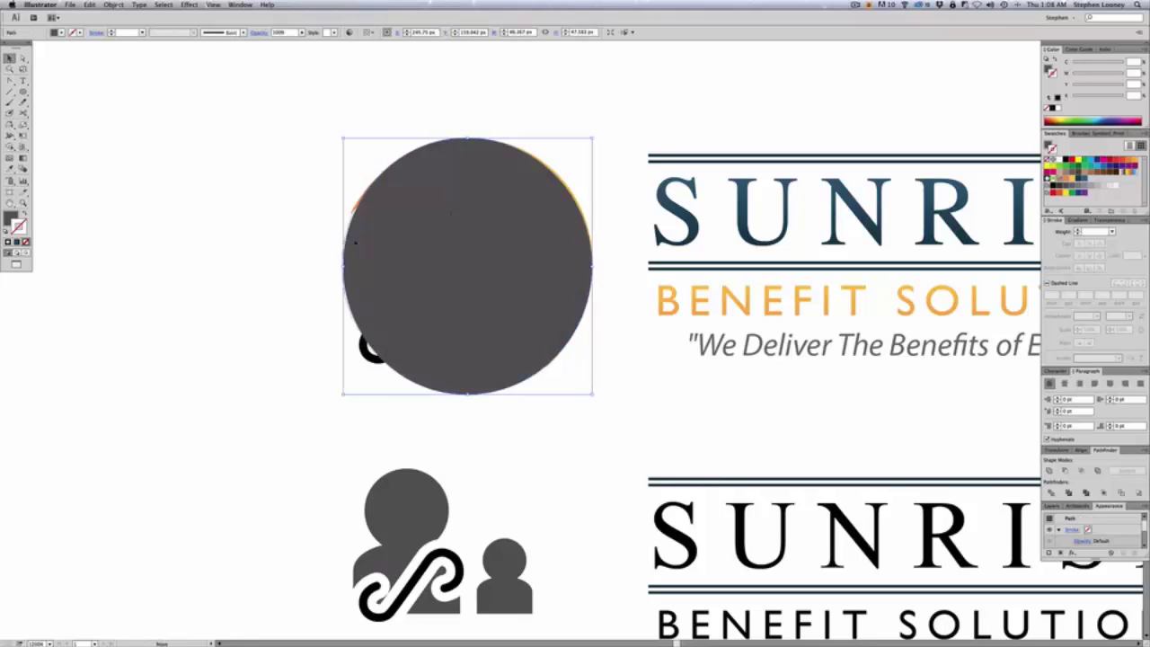
pyautogui.moveTo(473, 283); pyautogui.dragTo(177, 284)
pyautogui.press('super+z')
pyautogui.click(25, 241)
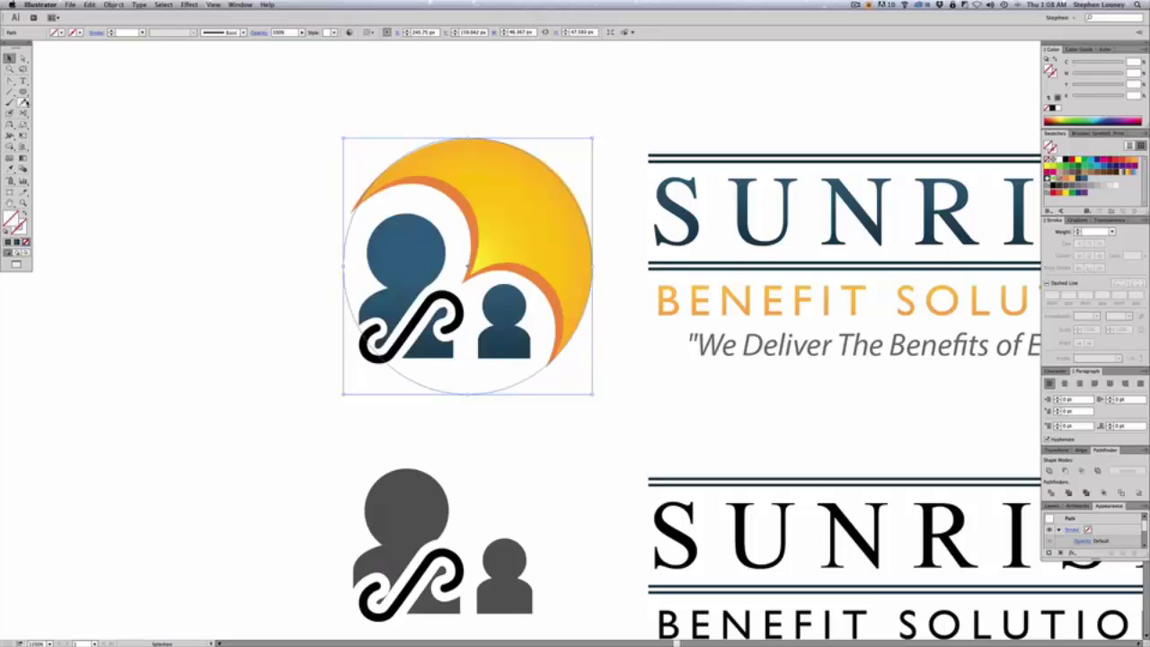
# Draw an unfilled ellipse around the large blue figure's head, and rotate and scale it to follow the sun's inner arc
pyautogui.click(22, 90)
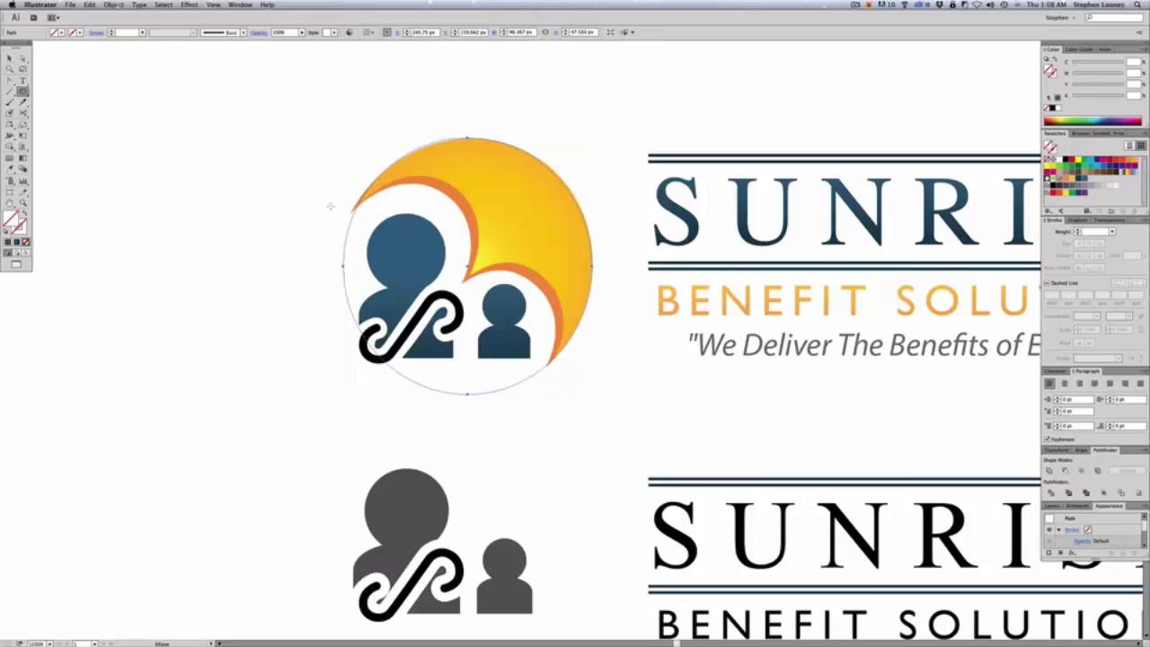
pyautogui.moveTo(334, 192); pyautogui.dragTo(468, 324)
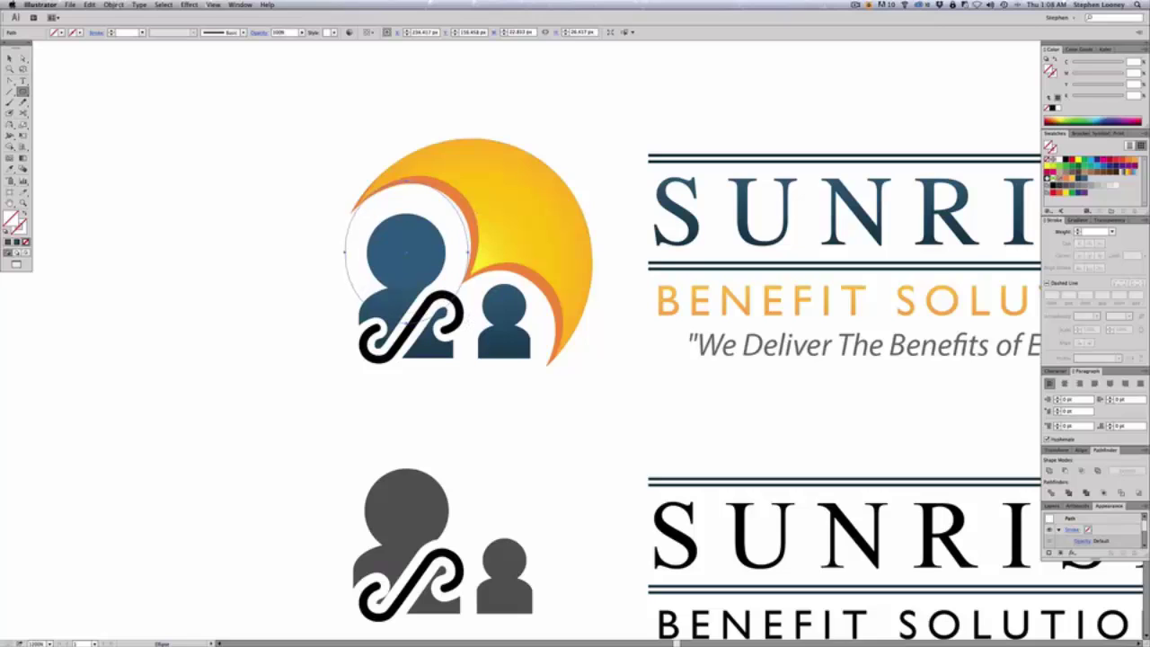
pyautogui.press('e')
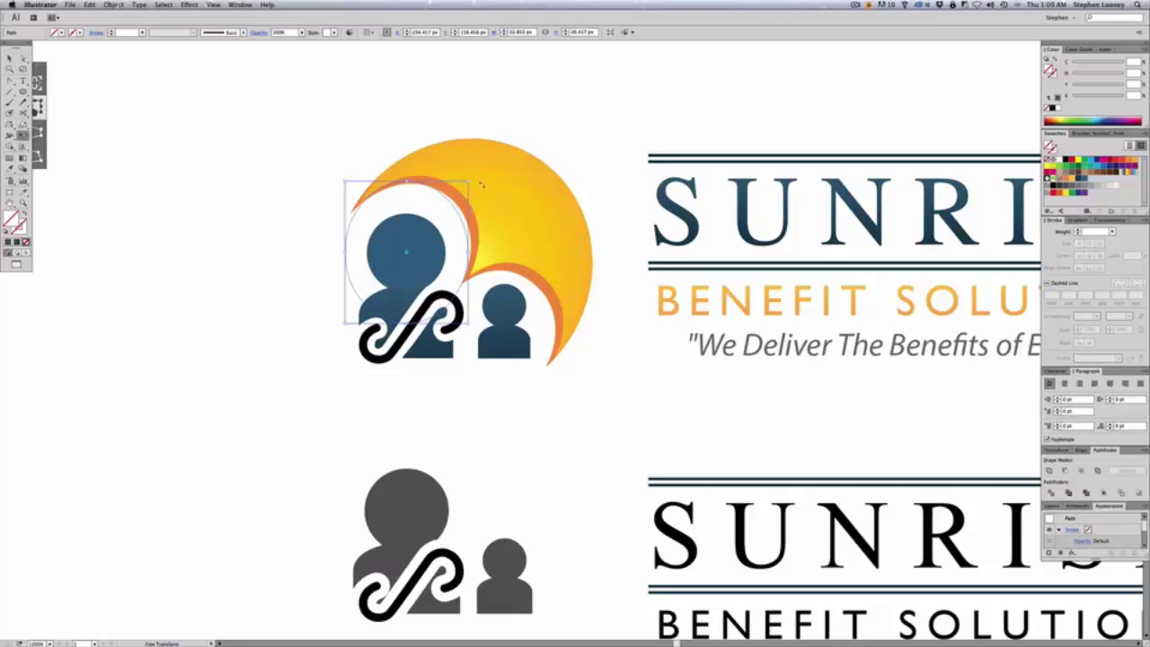
pyautogui.moveTo(481, 184)
pyautogui.mouseDown()
pyautogui.moveTo(463, 210)
pyautogui.moveTo(462, 195)
pyautogui.mouseUp()
pyautogui.moveTo(465, 282); pyautogui.dragTo(466, 283)
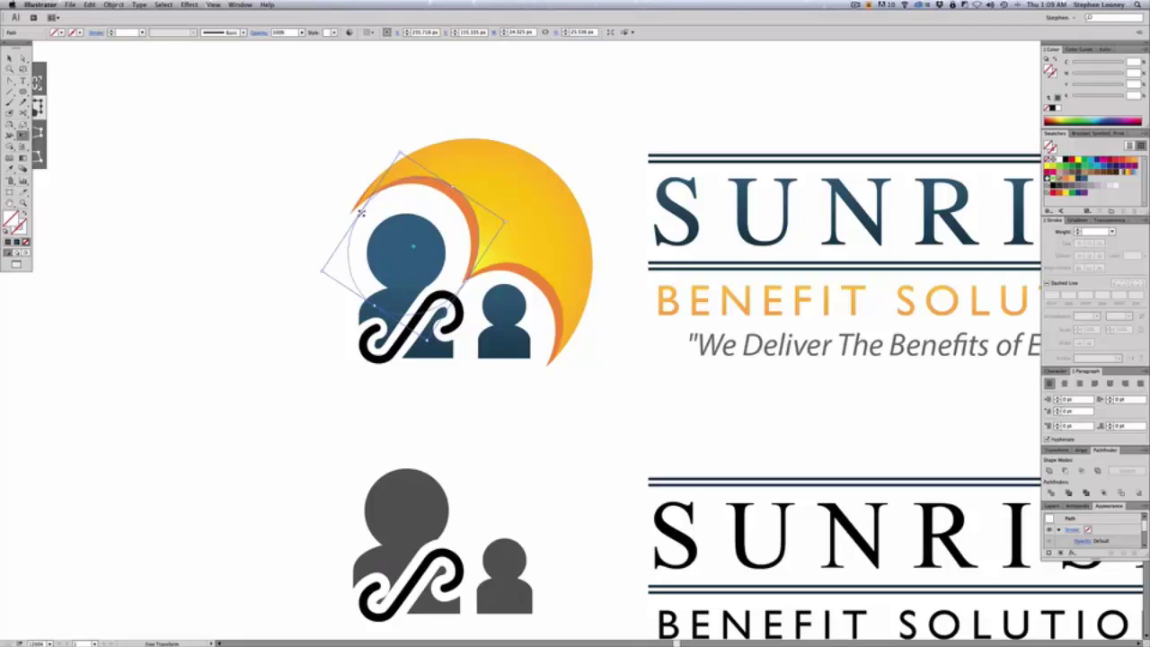
# Duplicate the rotated ellipse onto the small blue figure, and nudge and resize it to fit the sun's smaller inner arc
pyautogui.moveTo(360, 215); pyautogui.dragTo(491, 310)
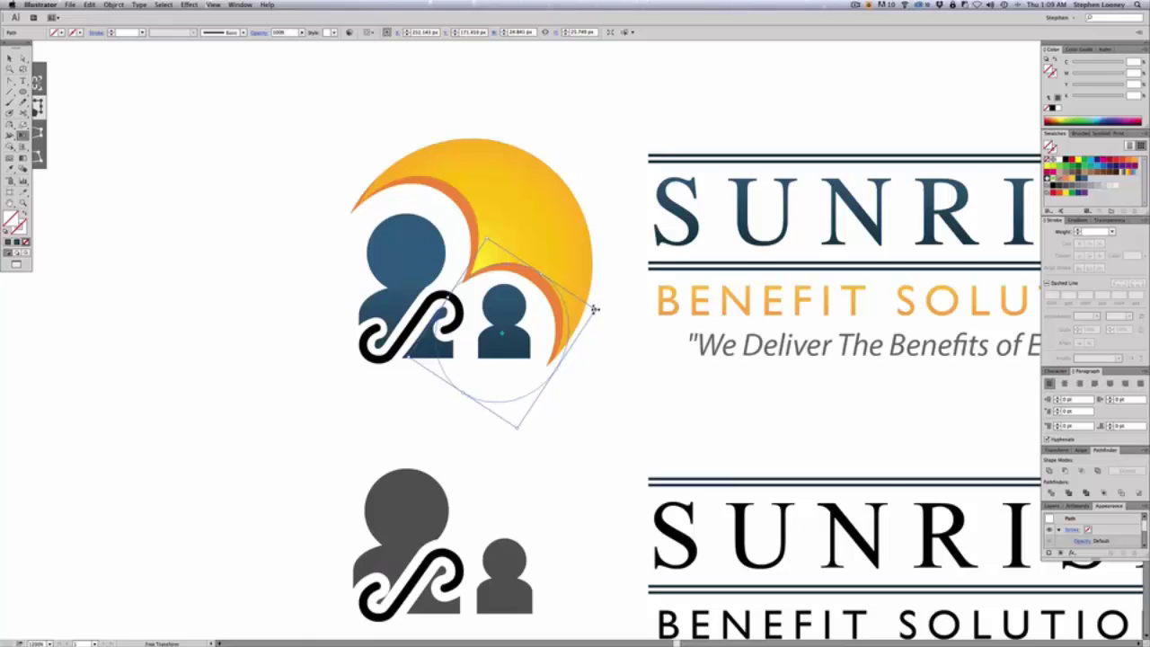
pyautogui.moveTo(595, 309); pyautogui.dragTo(588, 310)
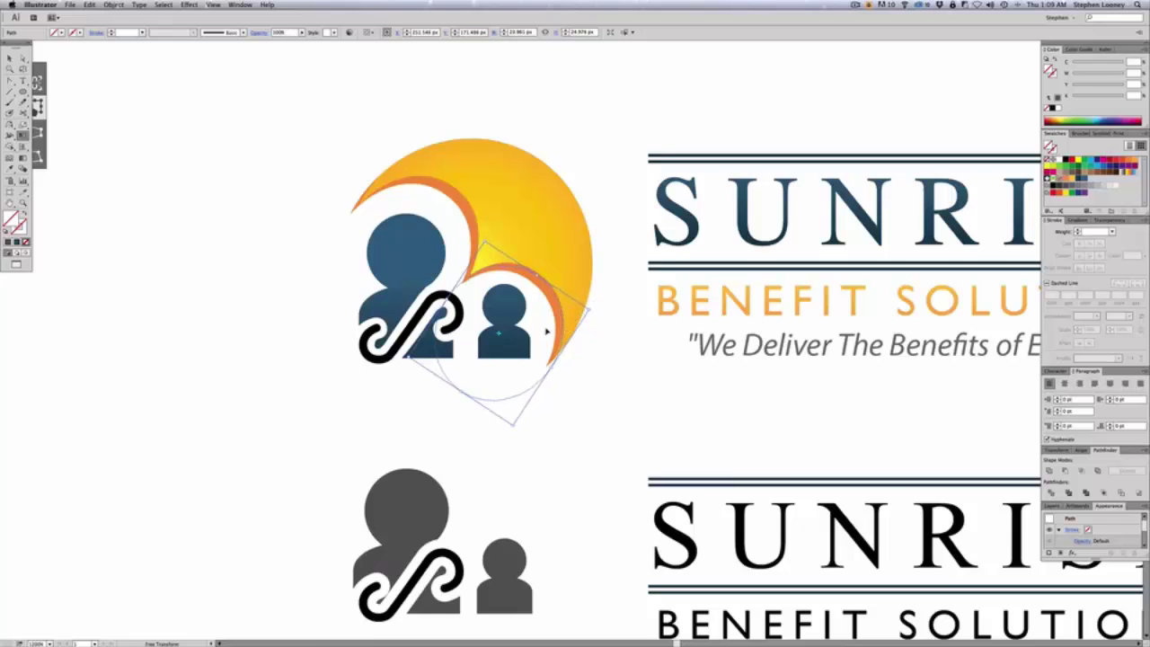
pyautogui.press('Up')
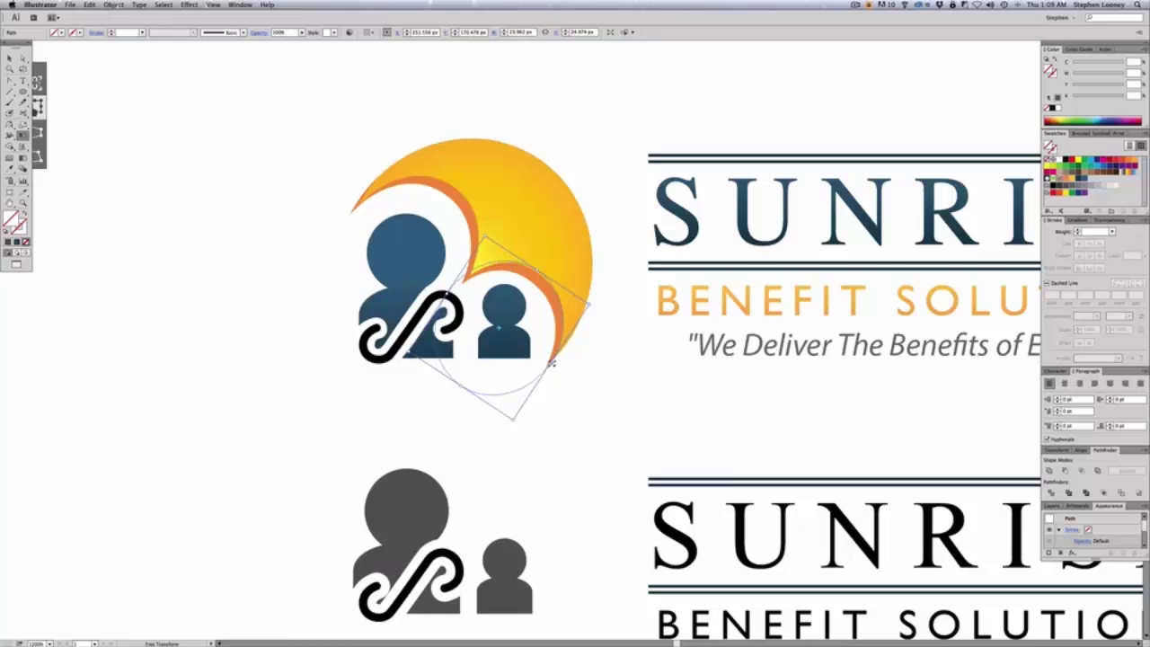
pyautogui.moveTo(552, 362); pyautogui.dragTo(545, 359)
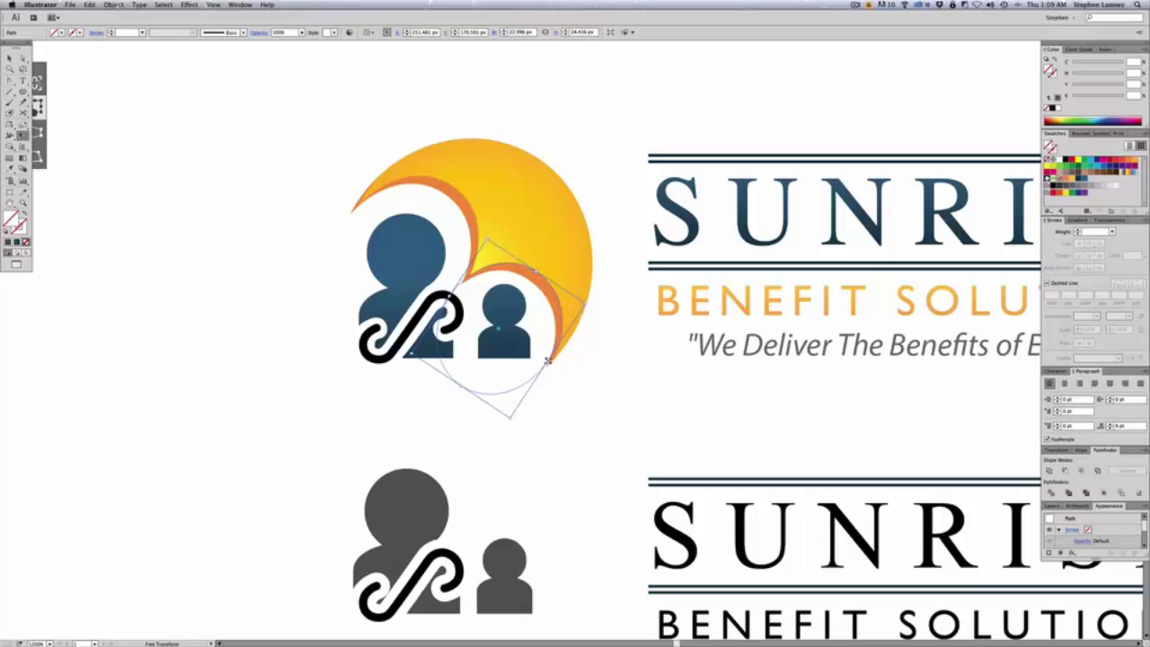
pyautogui.moveTo(546, 362); pyautogui.dragTo(551, 362)
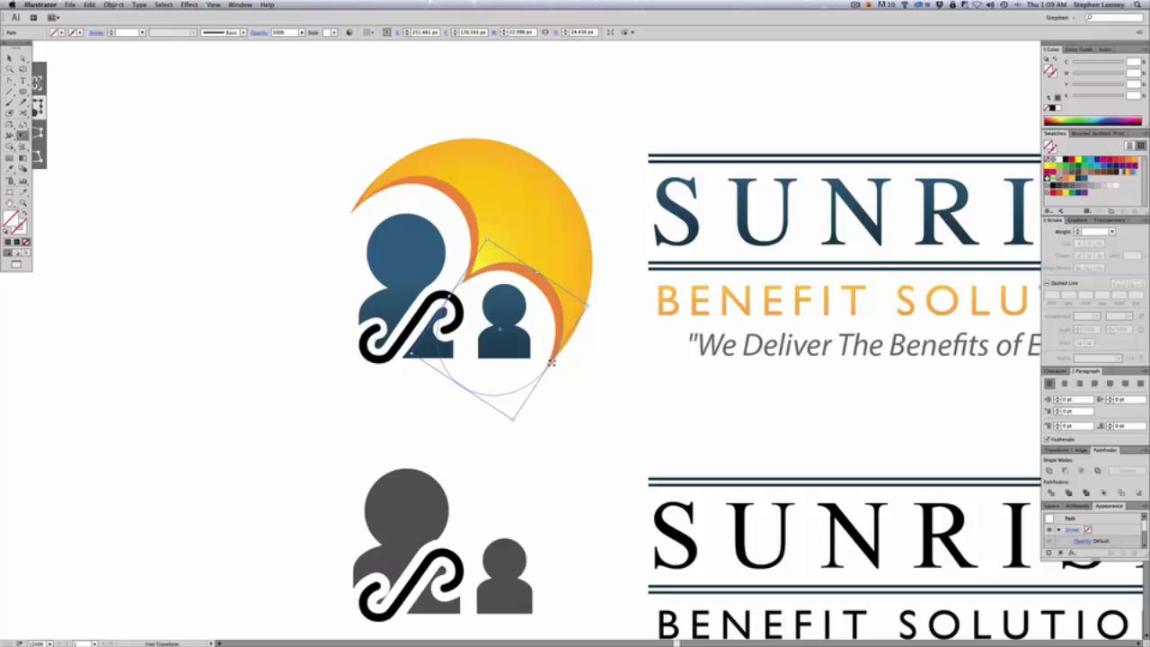
# Fill the ellipse over the small blue figure with the CMYK Cyan swatch and deselect it
pyautogui.click(9, 58)
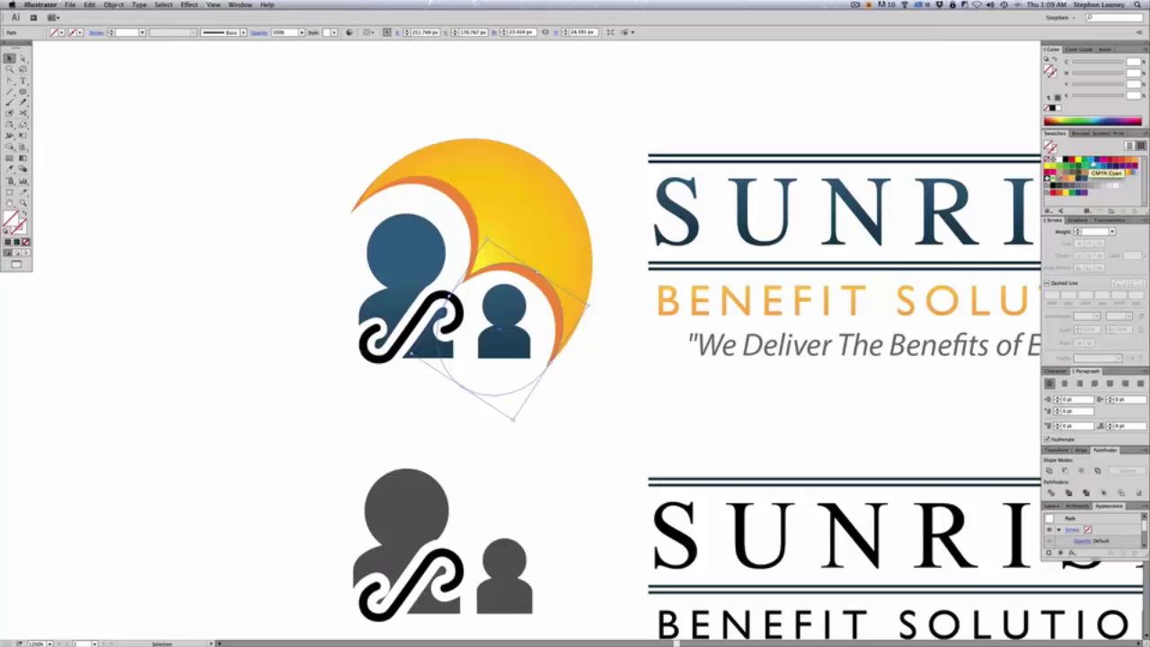
pyautogui.click(1095, 163)
pyautogui.click(433, 218)
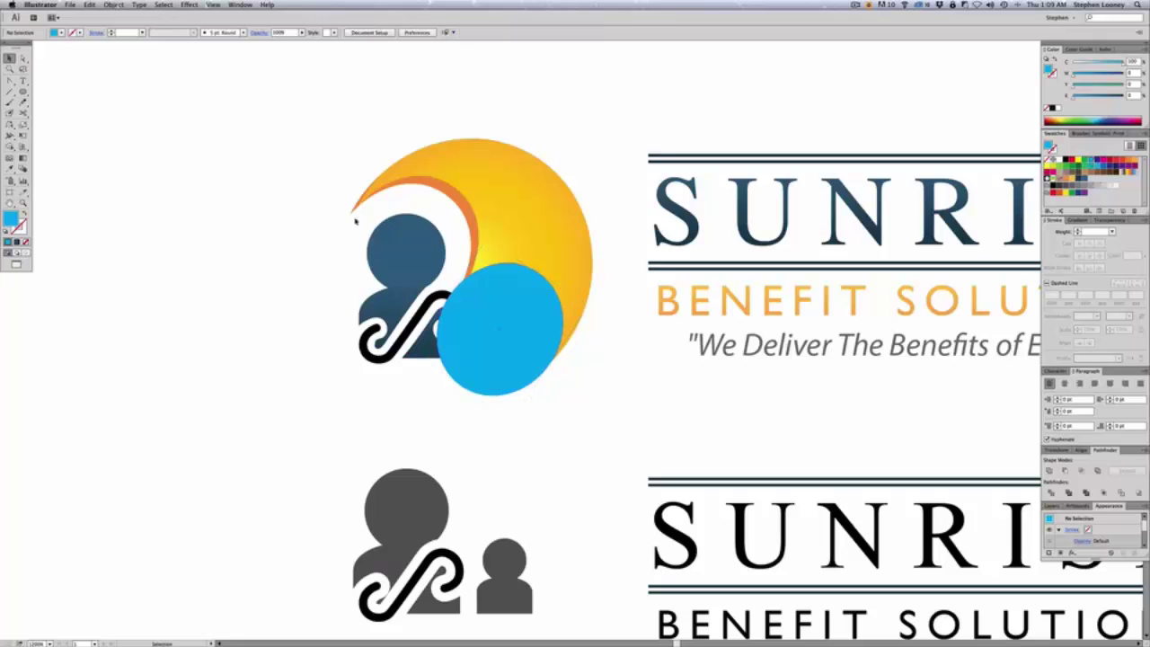
# Try to select the unfilled ellipses around the sun and the large blue figure
pyautogui.moveTo(337, 226); pyautogui.dragTo(361, 225)
pyautogui.moveTo(478, 121); pyautogui.dragTo(493, 170)
pyautogui.moveTo(329, 231); pyautogui.dragTo(359, 214)
pyautogui.click(463, 288)
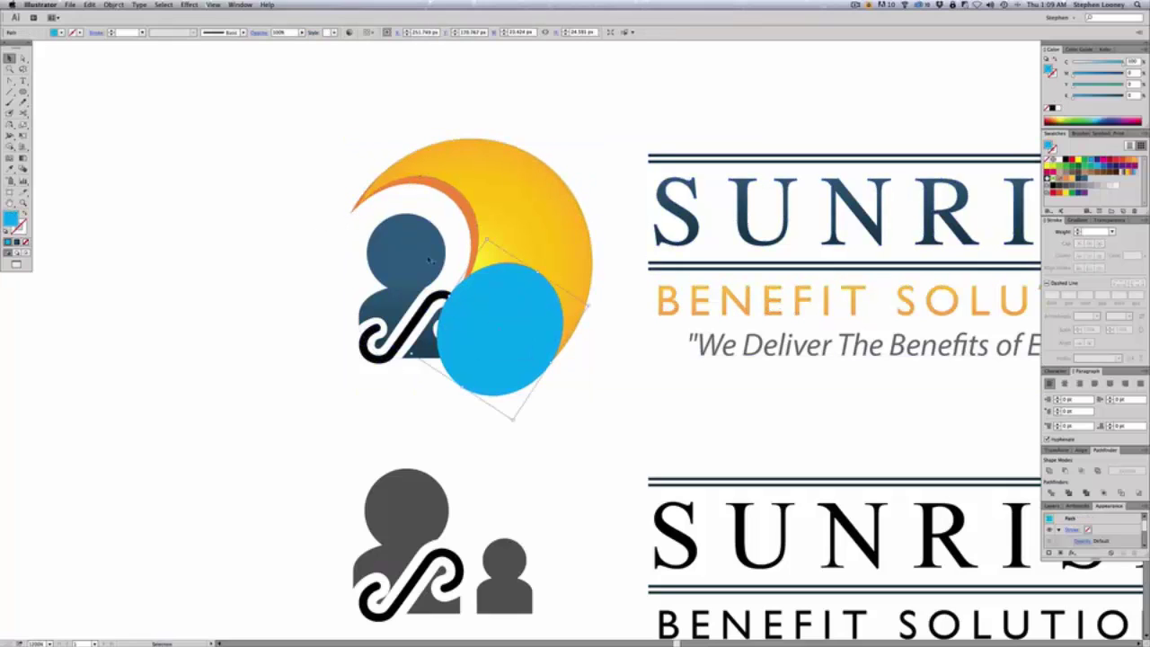
pyautogui.moveTo(380, 137); pyautogui.dragTo(425, 222)
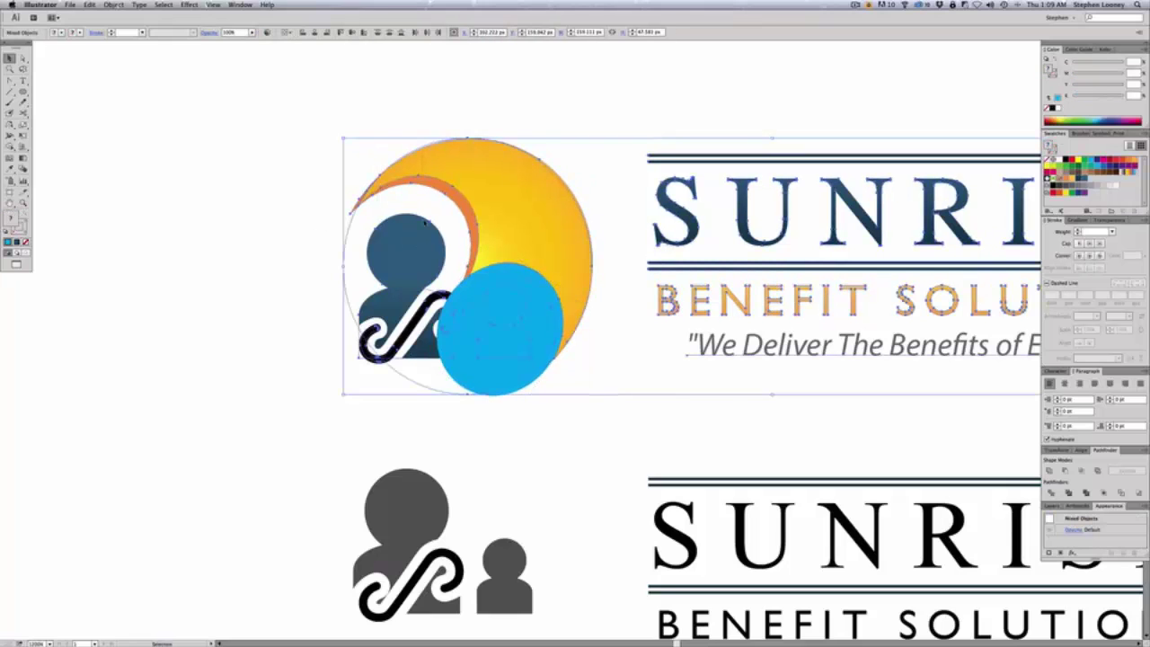
pyautogui.click(454, 86)
pyautogui.click(526, 300)
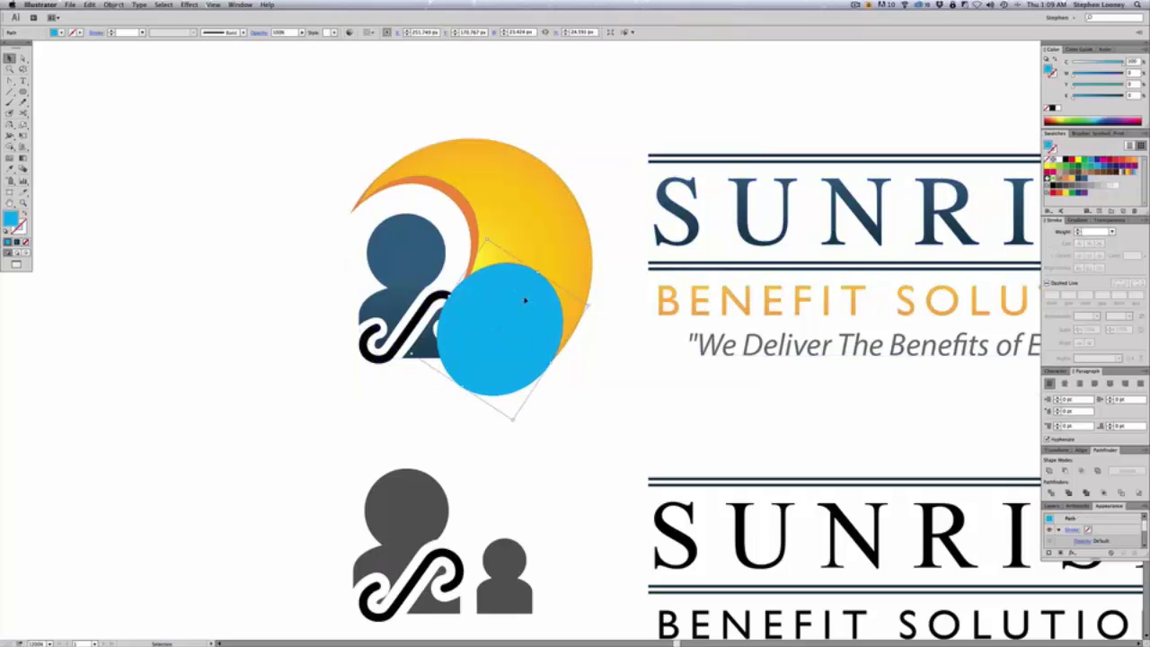
pyautogui.click(592, 117)
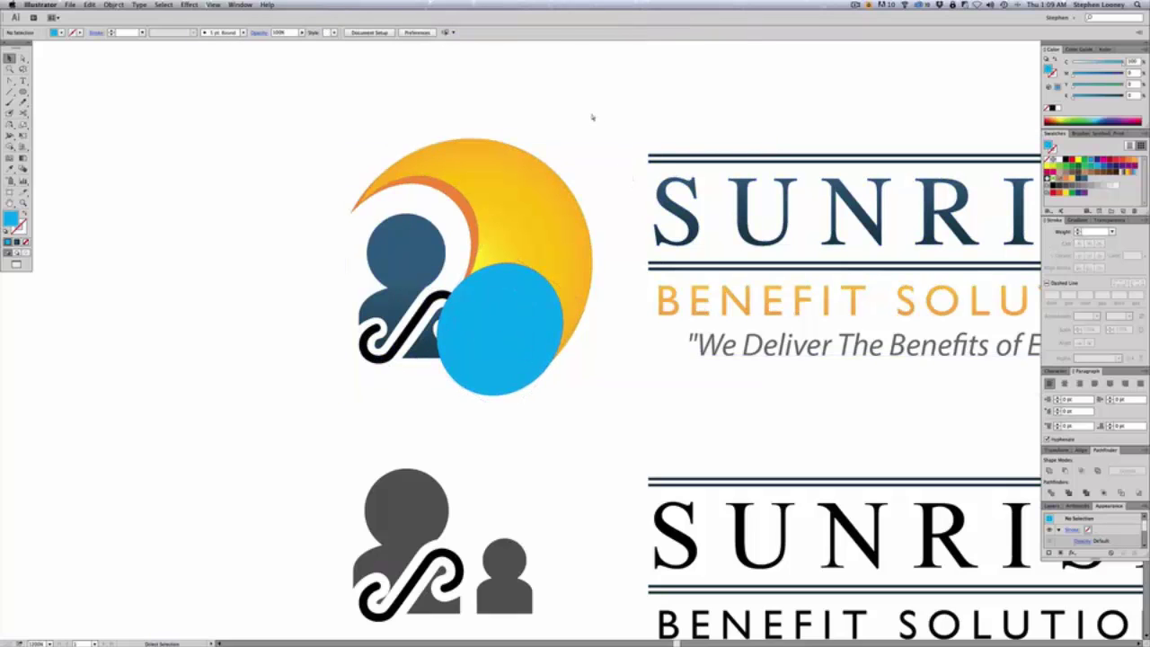
# Step back through the recent ellipse edits and restore them up to the cyan fill on the small figure's ellipse
pyautogui.press('super+z')
pyautogui.press('super+z')
pyautogui.press('super+z')
pyautogui.press('super+z')
pyautogui.press('super+z')
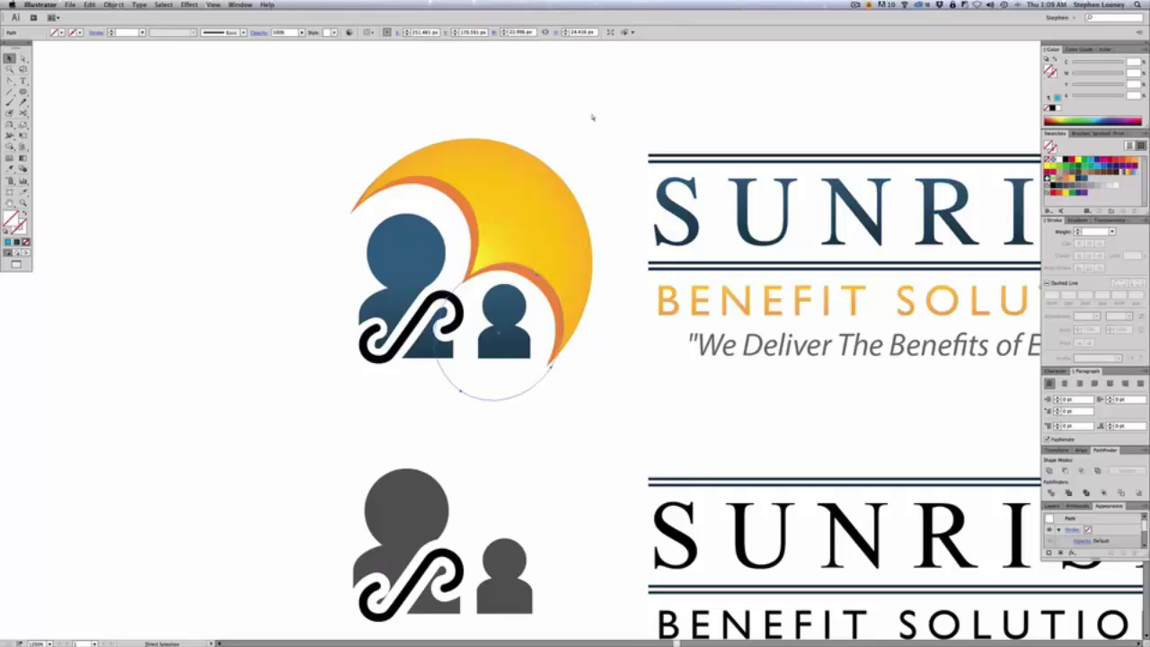
pyautogui.press('super+z')
pyautogui.press('super+z')
pyautogui.press('super+z')
pyautogui.press('super+z')
pyautogui.press('super+z')
pyautogui.press('super+z')
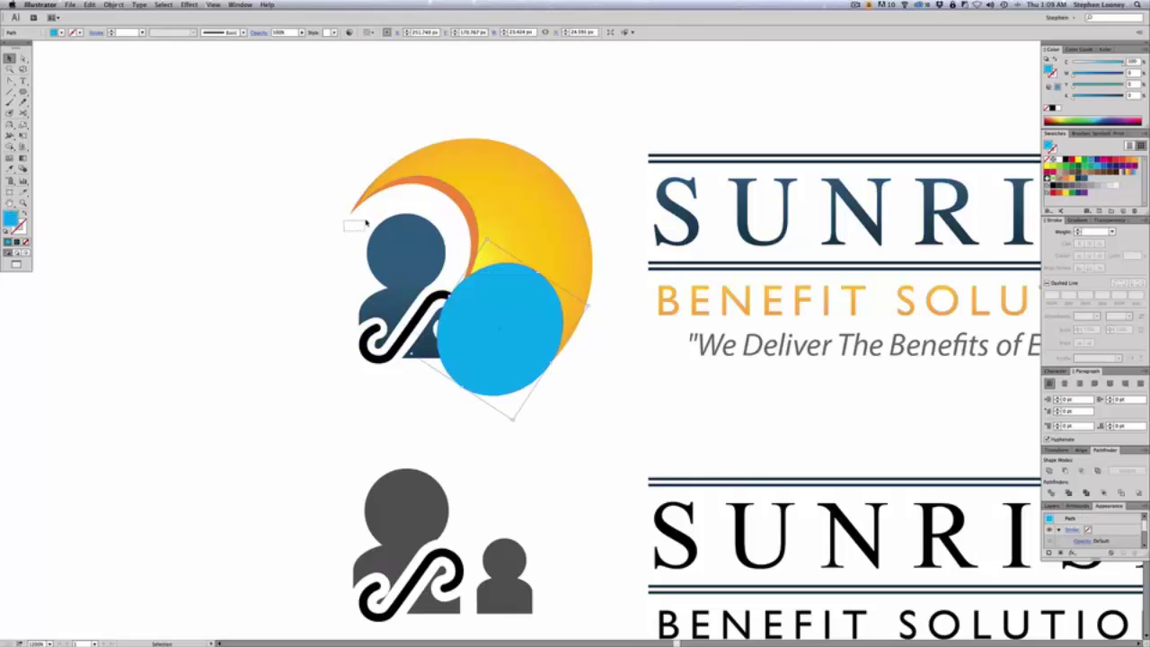
# Fill the unfilled ellipse over the large figure with the same cyan and unite it with the small figure's ellipse
pyautogui.click(367, 225)
pyautogui.click(345, 252)
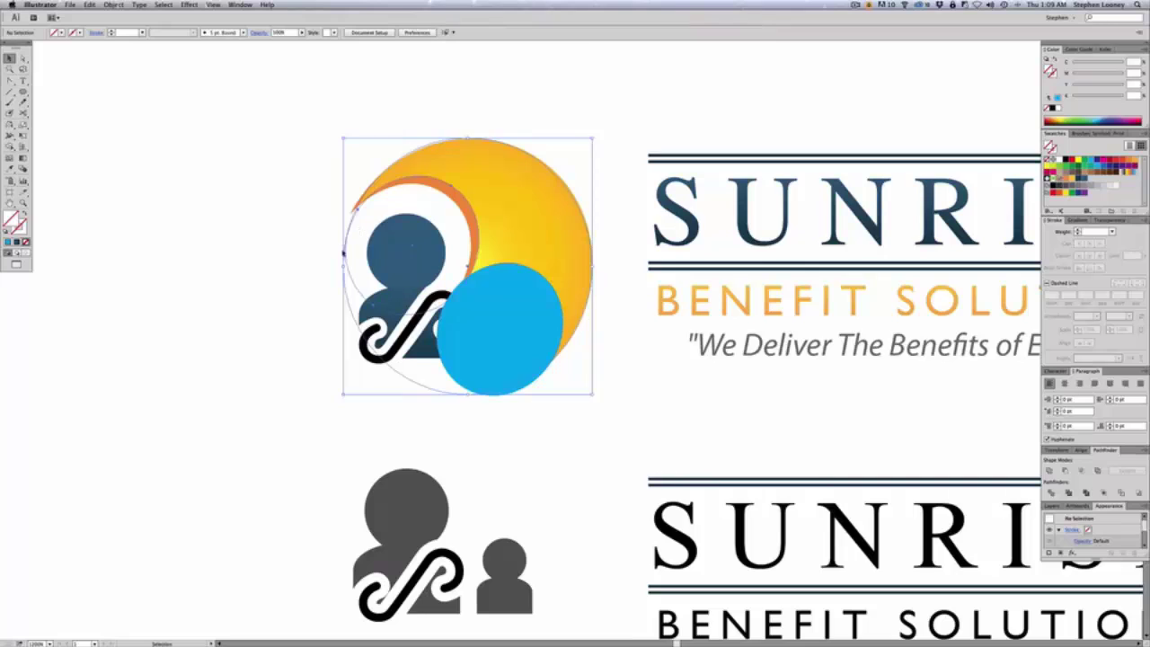
pyautogui.click(357, 290)
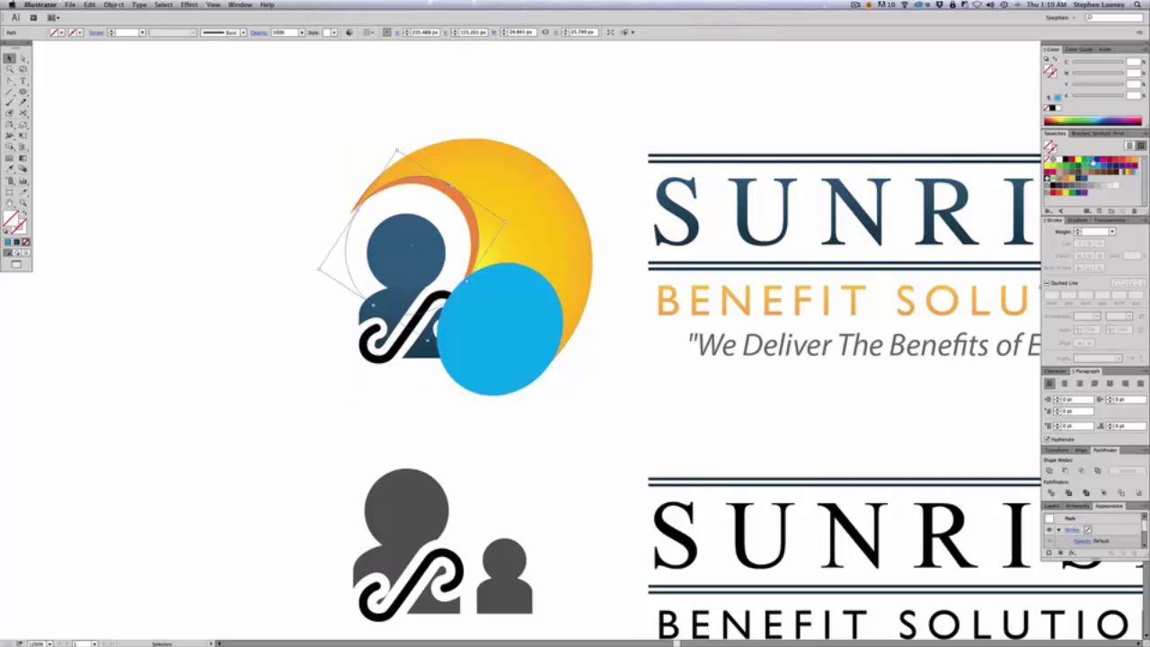
pyautogui.click(518, 316)
pyautogui.keyDown('shift'); pyautogui.click(517, 322); pyautogui.keyUp('shift')
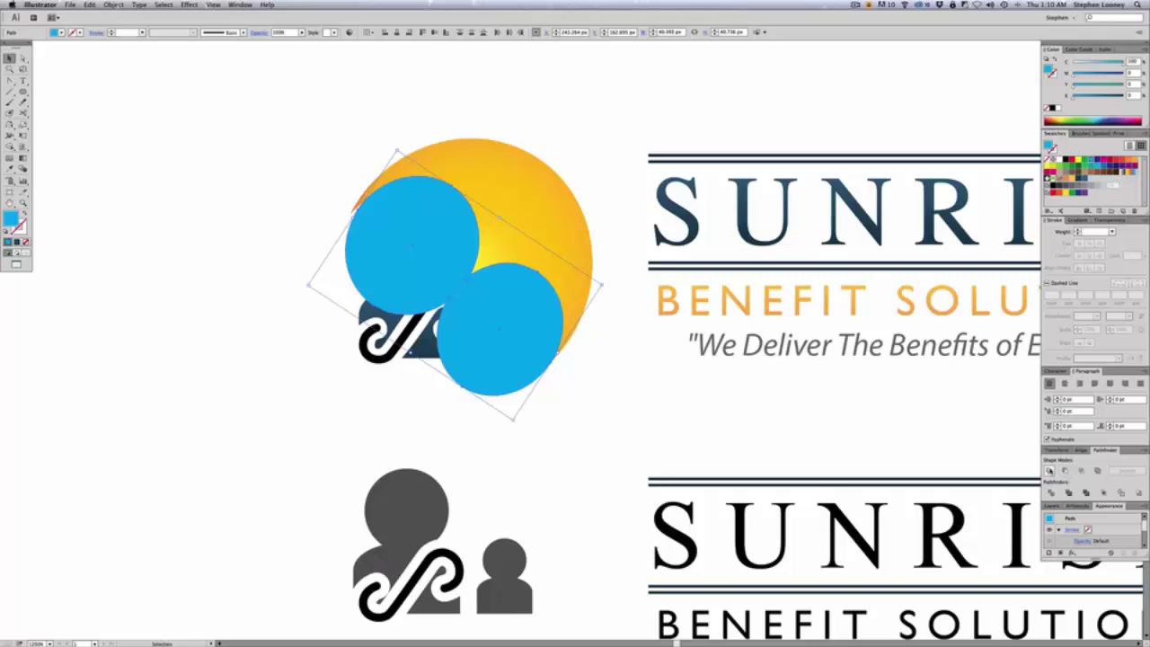
pyautogui.click(1050, 471)
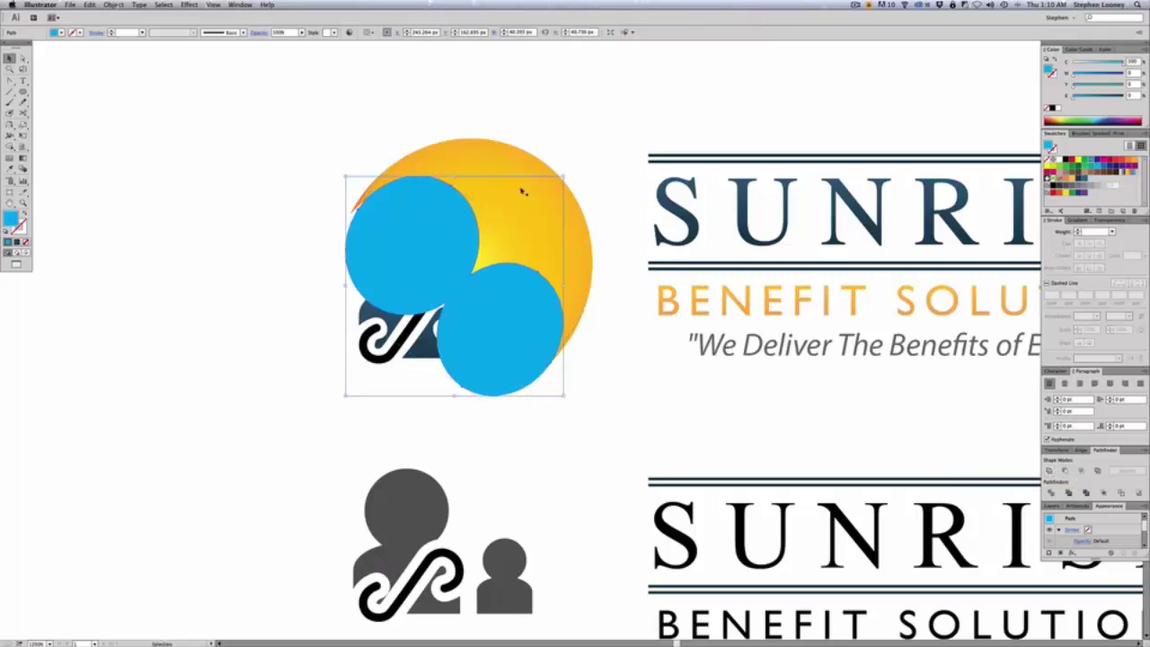
pyautogui.press('super+shift+a')
pyautogui.hscroll(-3, 516, 234)
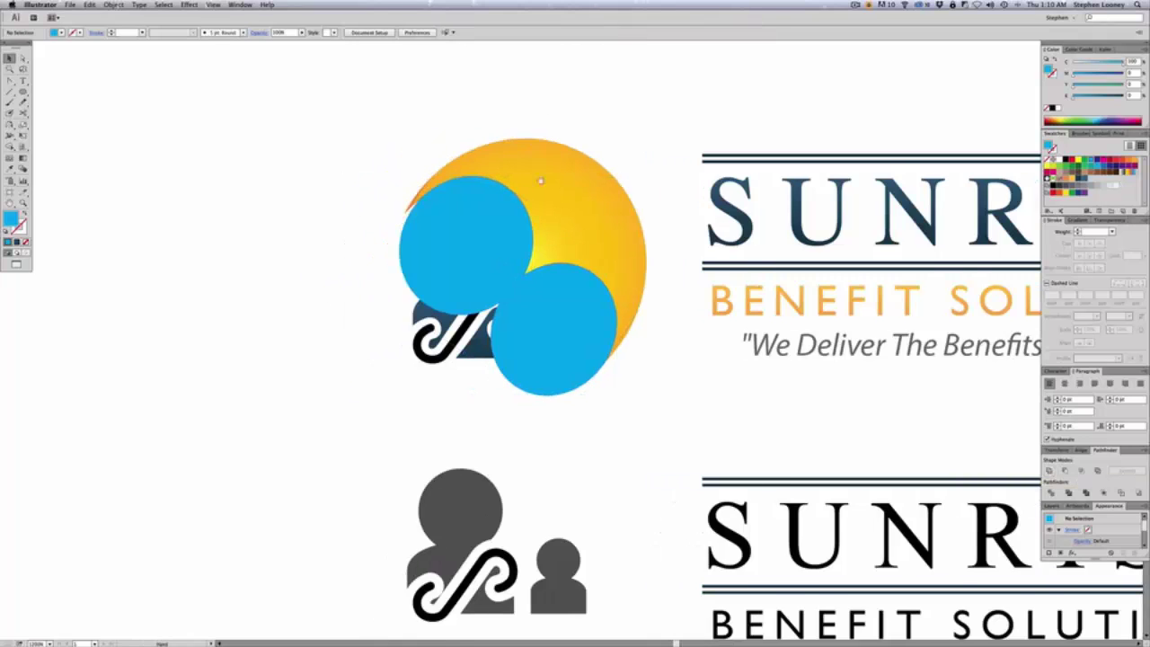
# Move the united cyan shape and the large outer ellipse into the empty area left of the color logo
pyautogui.click(538, 146)
pyautogui.click(600, 116)
pyautogui.click(620, 231)
pyautogui.press('a')
pyautogui.press('super+shift+a')
pyautogui.moveTo(477, 116); pyautogui.dragTo(225, 292)
pyautogui.press('super+shift+a')
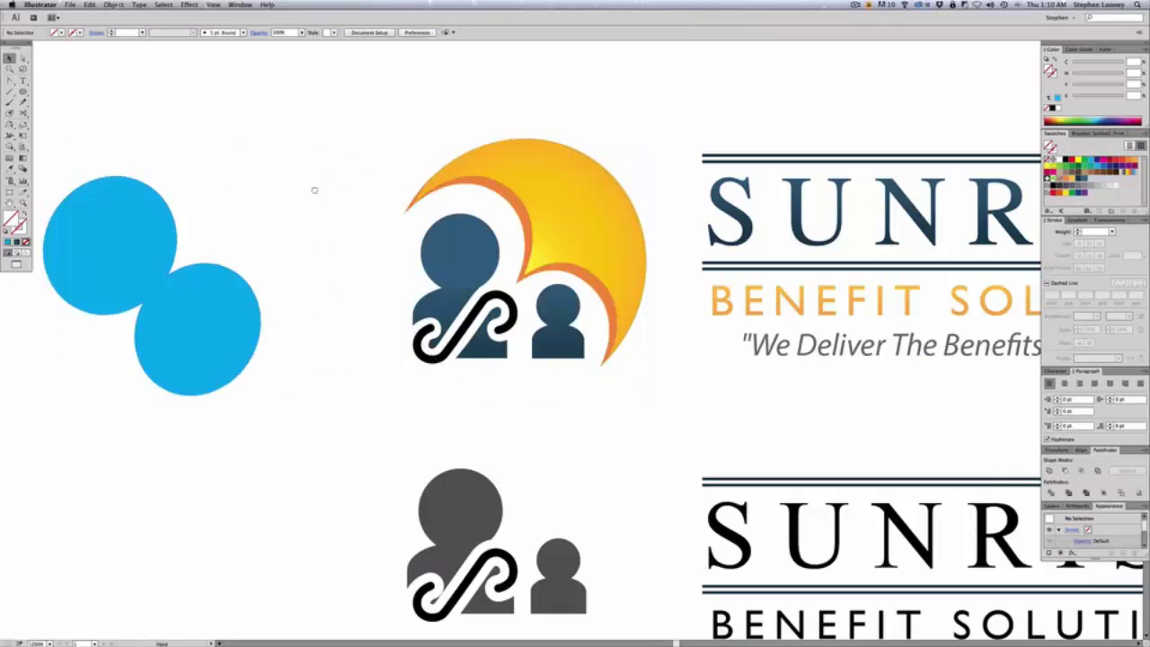
pyautogui.hscroll(-3, 313, 188)
# Fill the large outer ellipse behind the cyan shape with the black swatch
pyautogui.moveTo(349, 113); pyautogui.dragTo(265, 174)
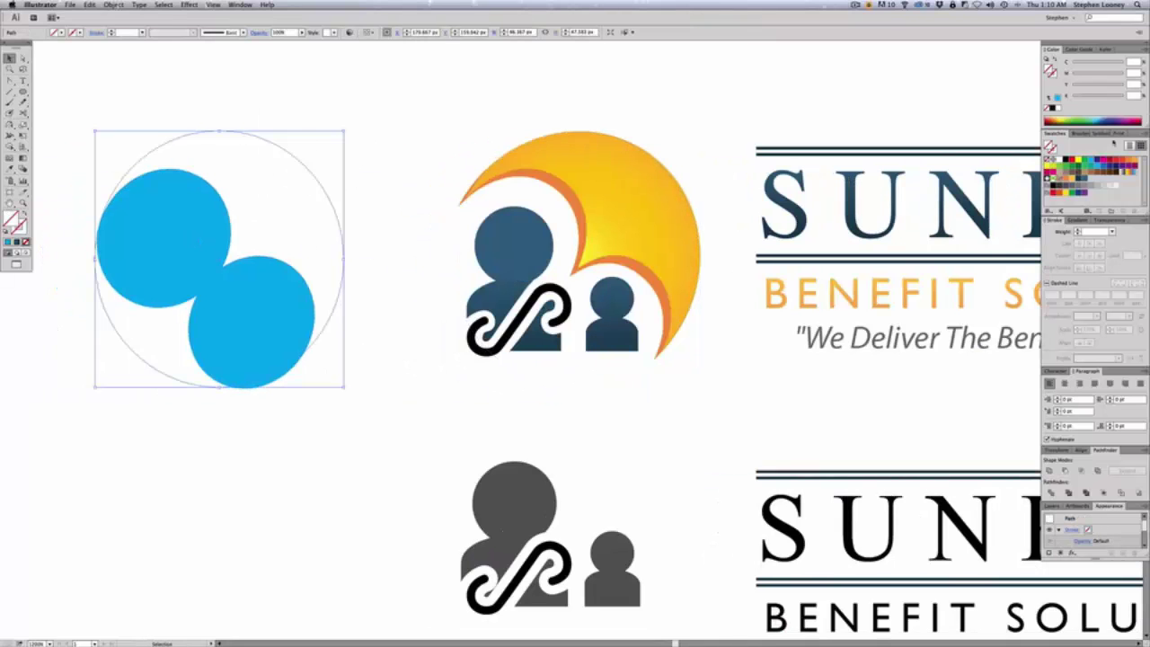
pyautogui.click(1064, 159)
pyautogui.press('super+shift+a')
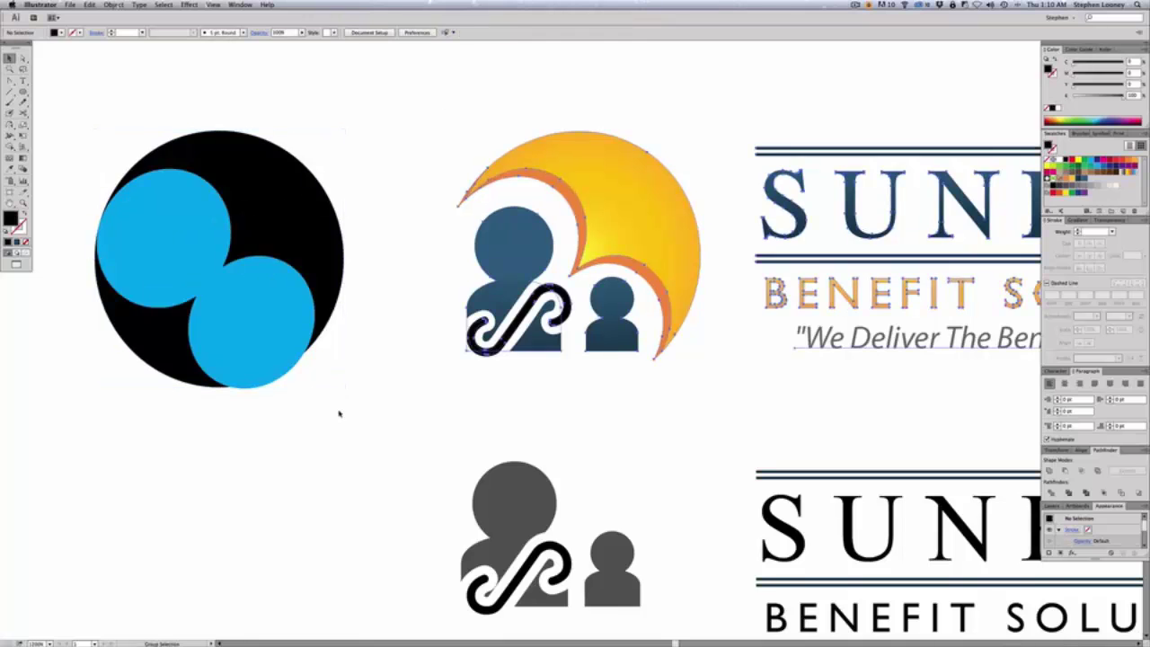
# Try to subtract the united cyan shape from the black ellipse and inspect the cut at its left edge
pyautogui.moveTo(340, 413); pyautogui.dragTo(153, 239)
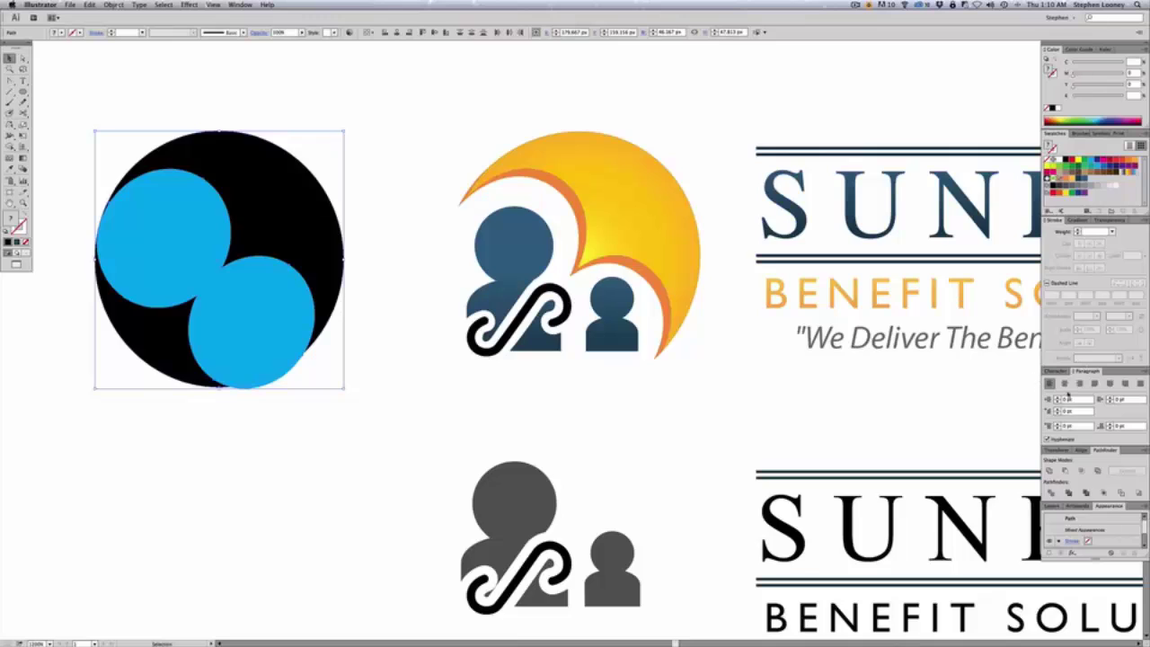
pyautogui.click(1065, 470)
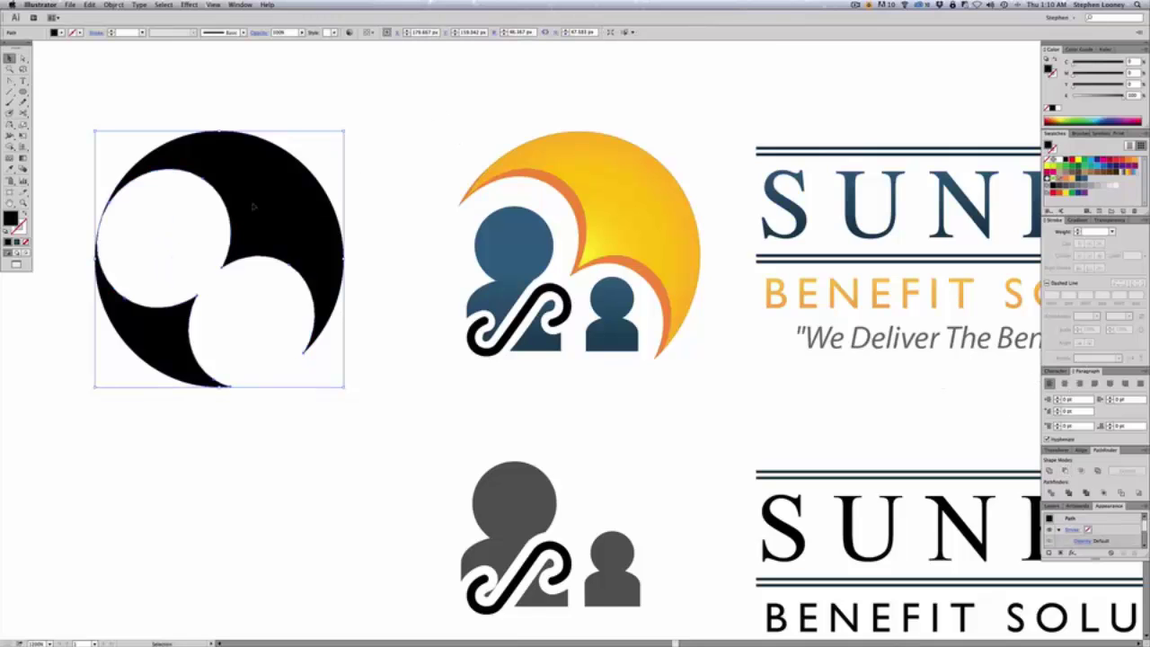
pyautogui.hscroll(-2, 205, 173)
pyautogui.moveTo(145, 149); pyautogui.dragTo(312, 336)
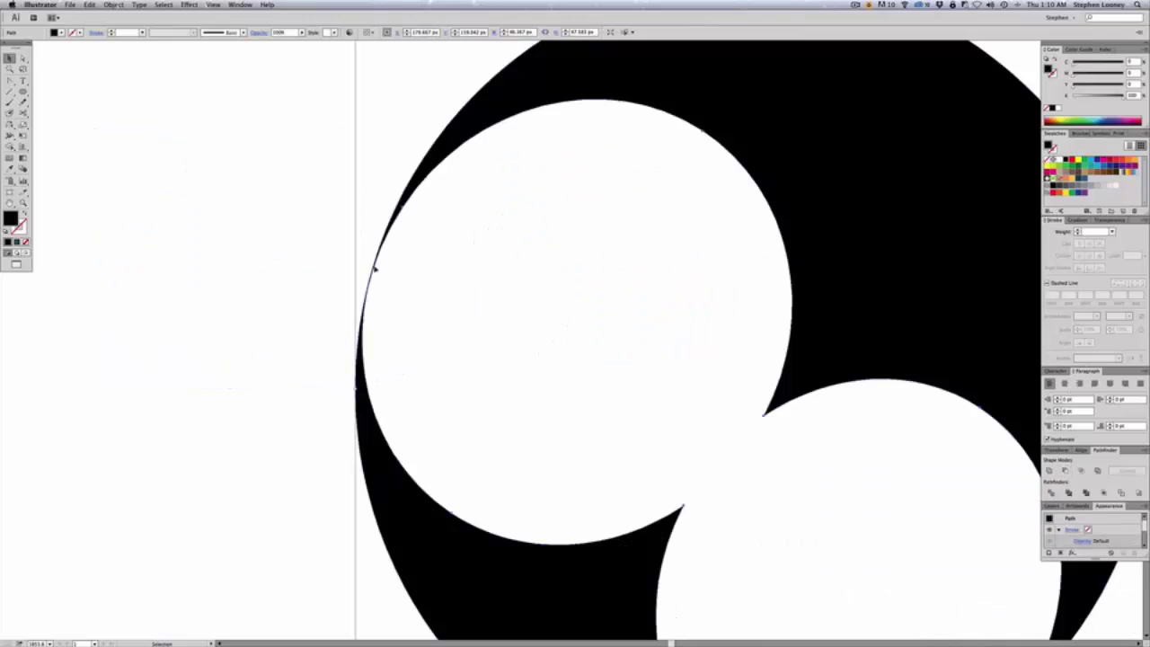
pyautogui.press('cmd+z')
# Stretch the cyan shape slightly toward the upper left and subtract it from the black ellipse
pyautogui.click(403, 283)
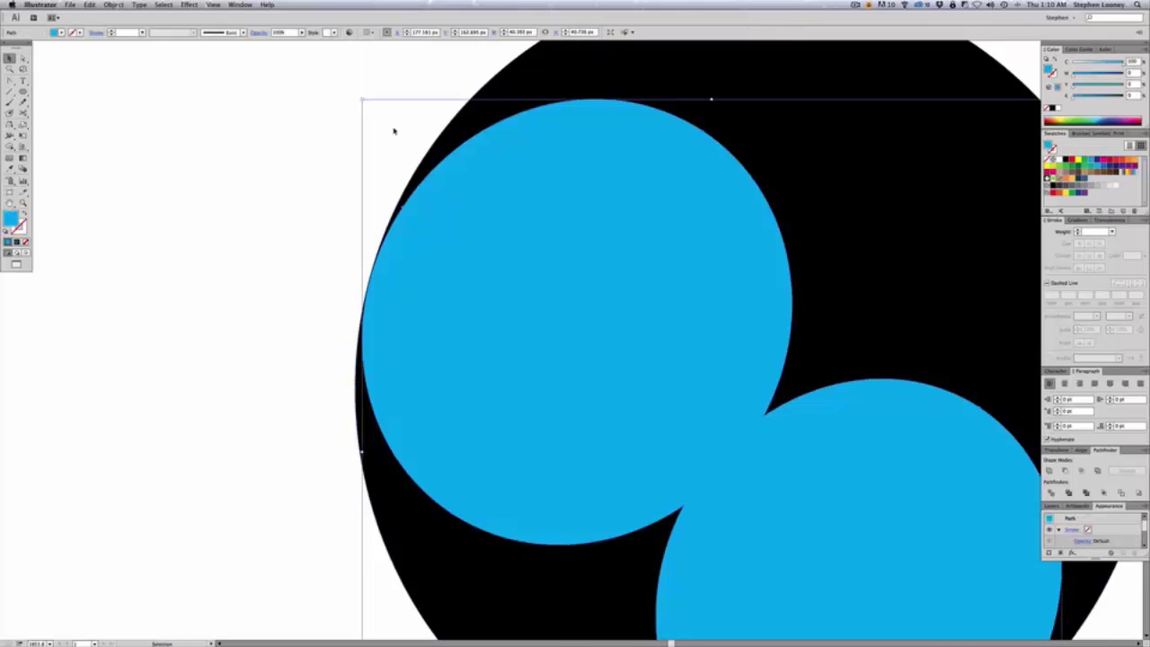
pyautogui.moveTo(363, 100); pyautogui.dragTo(360, 99)
pyautogui.press('super+space')
pyautogui.keyDown('alt'); pyautogui.keyDown('super'); pyautogui.click(599, 391); pyautogui.keyUp('super'); pyautogui.keyUp('alt')
pyautogui.keyDown('alt'); pyautogui.keyDown('super'); pyautogui.click(600, 391); pyautogui.keyUp('super'); pyautogui.keyUp('alt')
pyautogui.keyDown('alt'); pyautogui.keyDown('super'); pyautogui.click(600, 391); pyautogui.keyUp('super'); pyautogui.keyUp('alt')
pyautogui.keyDown('alt'); pyautogui.keyDown('super'); pyautogui.click(601, 391); pyautogui.keyUp('super'); pyautogui.keyUp('alt')
pyautogui.moveTo(715, 448); pyautogui.dragTo(498, 208)
pyautogui.click(1066, 471)
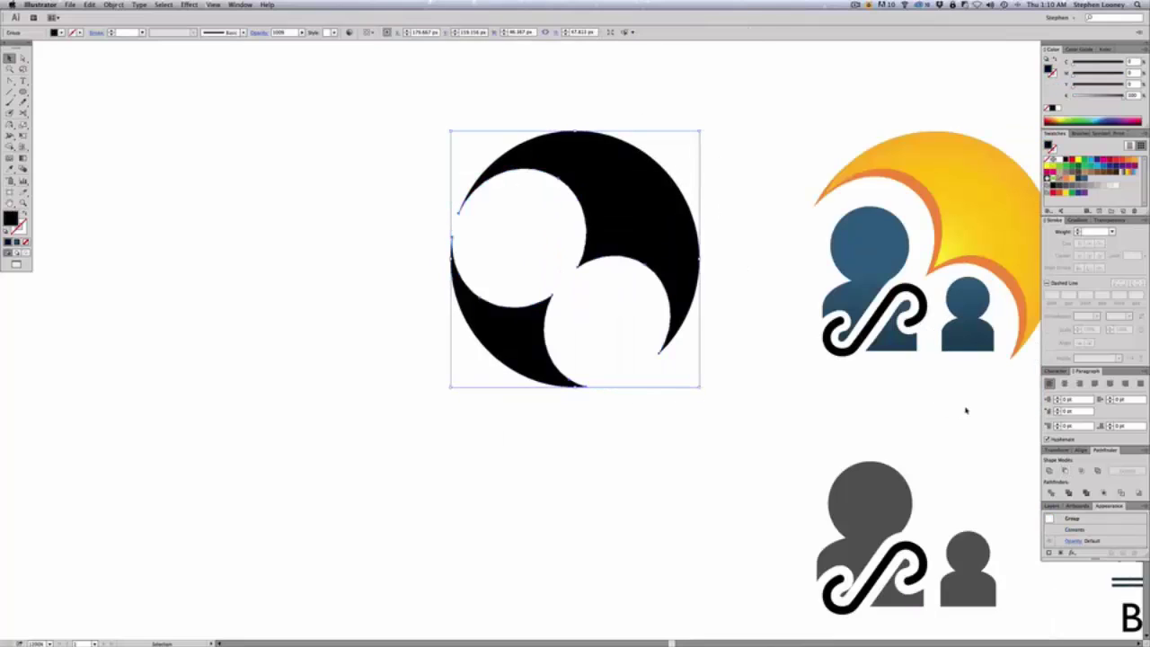
# Separate the lower leftover fragment from the black crescent and delete it
pyautogui.click(733, 408)
pyautogui.press('a')
pyautogui.moveTo(522, 361); pyautogui.dragTo(355, 376)
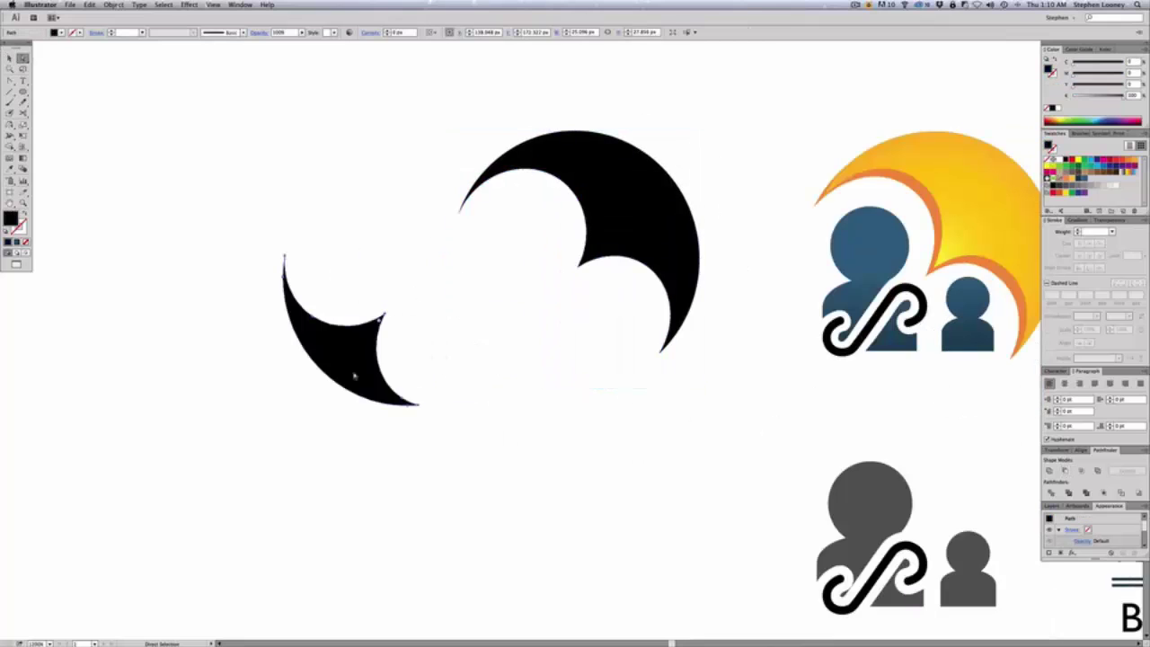
pyautogui.press('Delete')
pyautogui.keyDown('alt'); pyautogui.keyDown('super'); pyautogui.click(567, 331); pyautogui.keyUp('super'); pyautogui.keyUp('alt')
pyautogui.moveTo(624, 308); pyautogui.dragTo(527, 310)
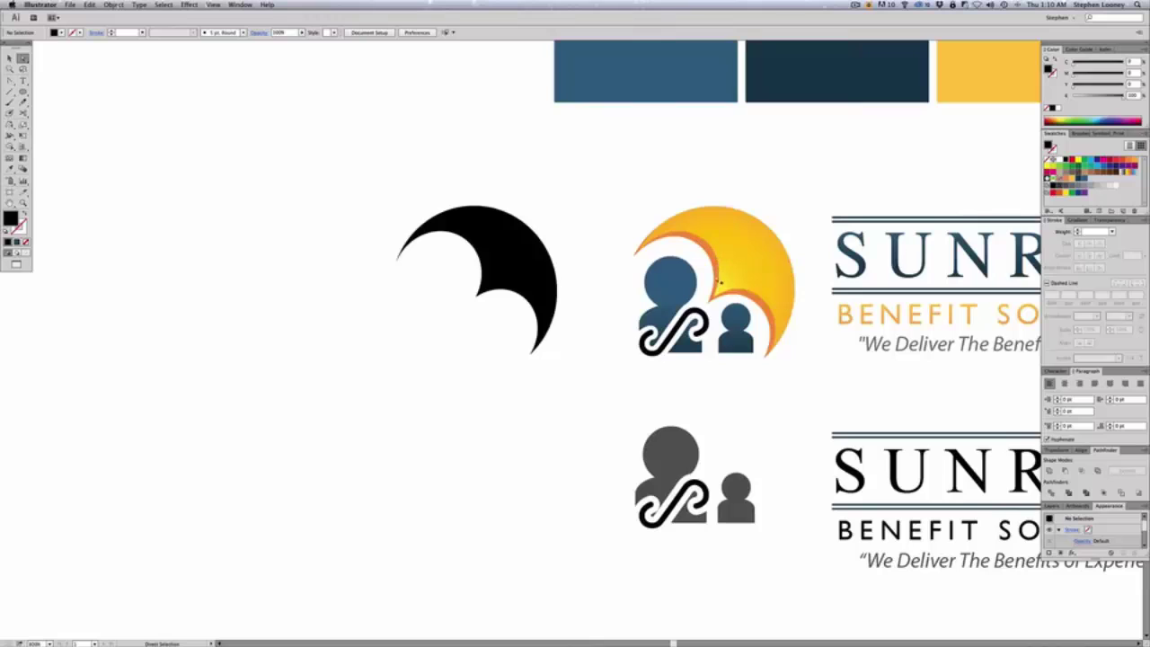
pyautogui.click(713, 294)
pyautogui.click(556, 254)
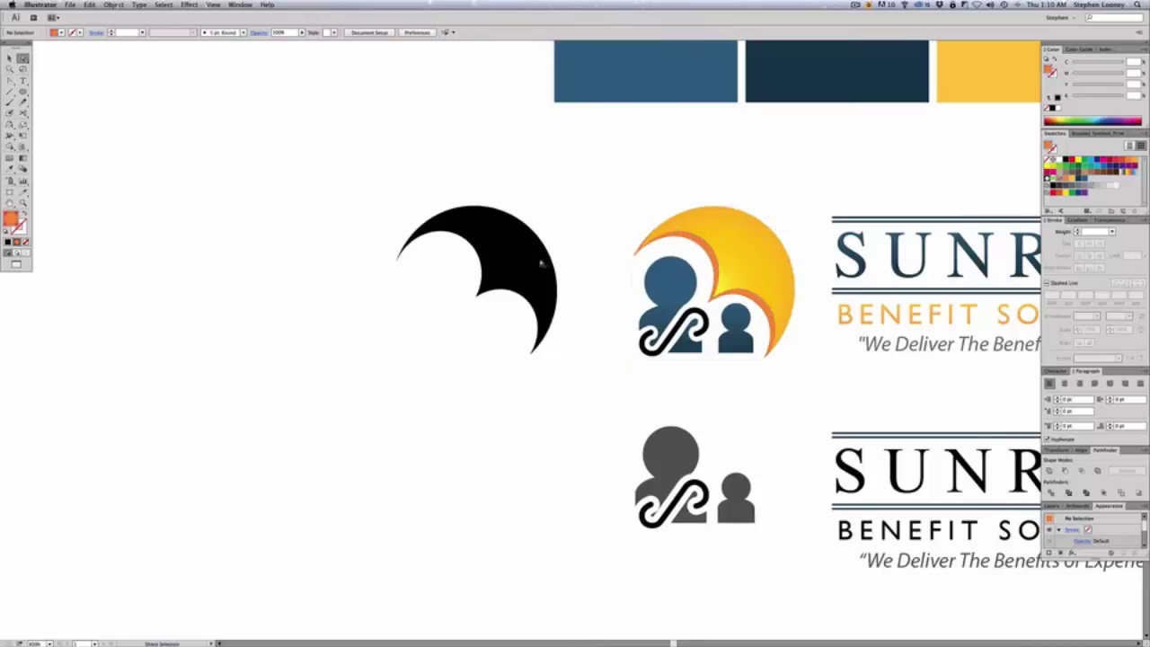
pyautogui.hscroll(-3, 557, 265)
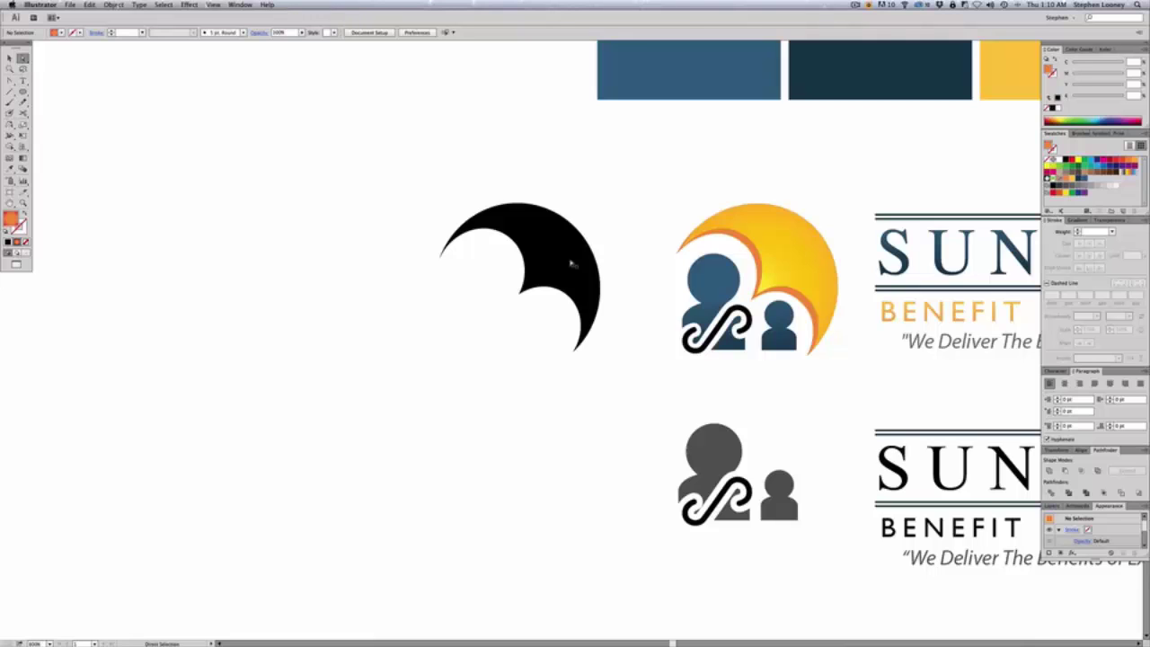
# Duplicate the black crescent below the original and overlay another copy offset slightly up and to the right
pyautogui.moveTo(570, 263); pyautogui.dragTo(495, 408)
pyautogui.moveTo(633, 519); pyautogui.dragTo(704, 527)
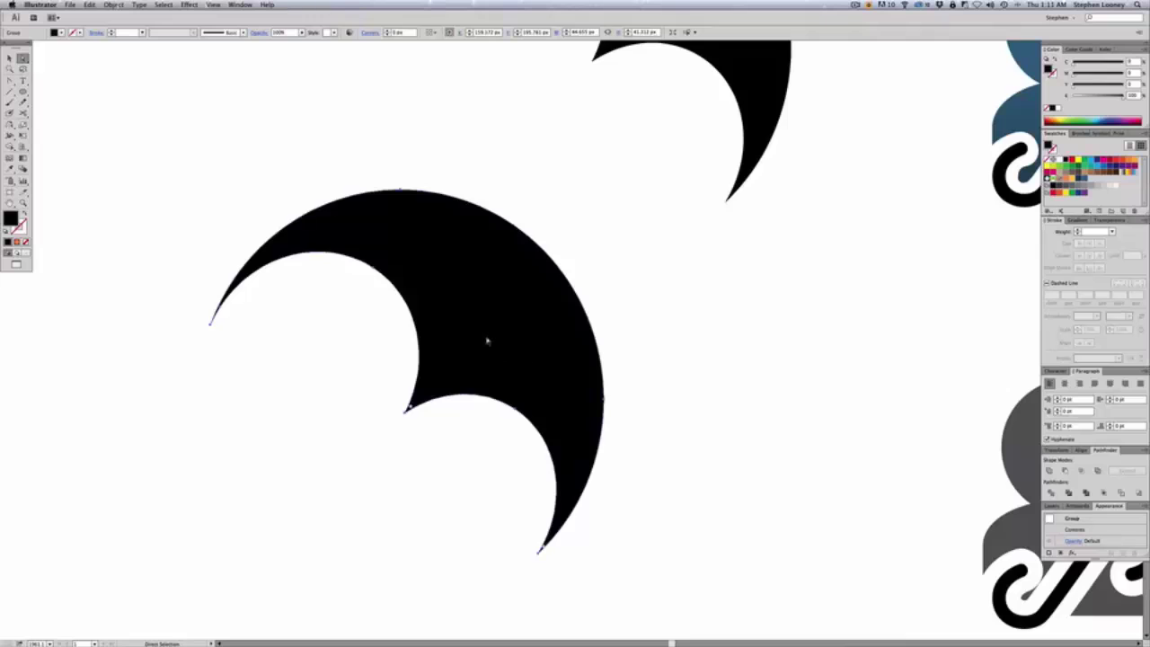
pyautogui.moveTo(482, 336); pyautogui.dragTo(488, 331)
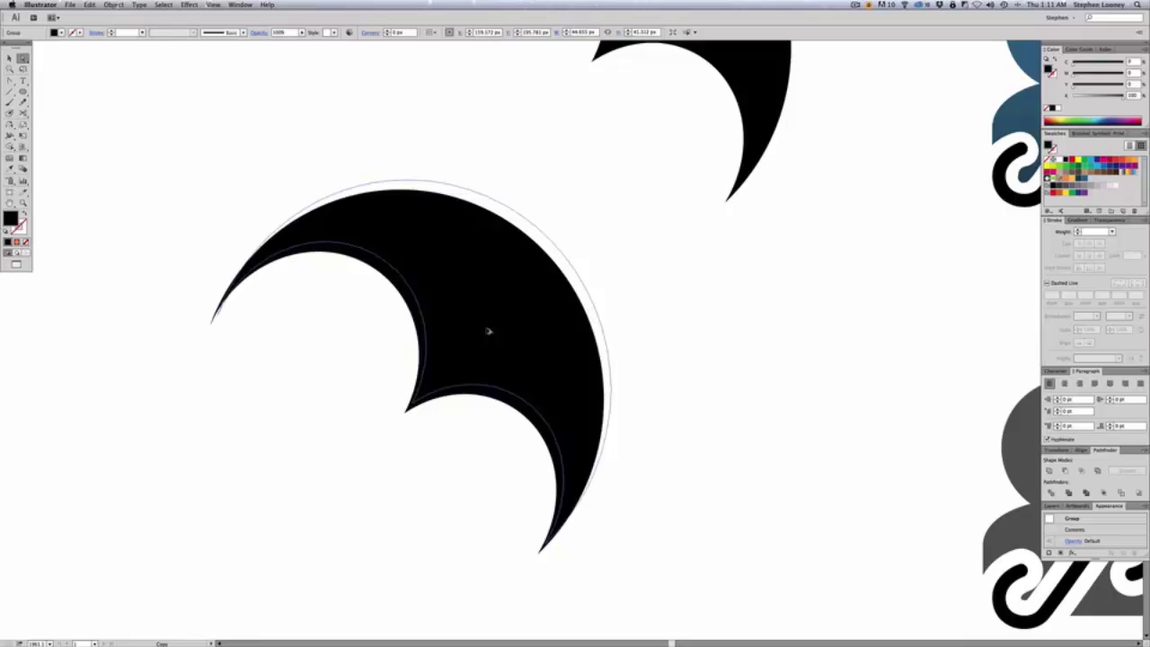
pyautogui.moveTo(488, 331); pyautogui.dragTo(488, 330)
pyautogui.click(742, 321)
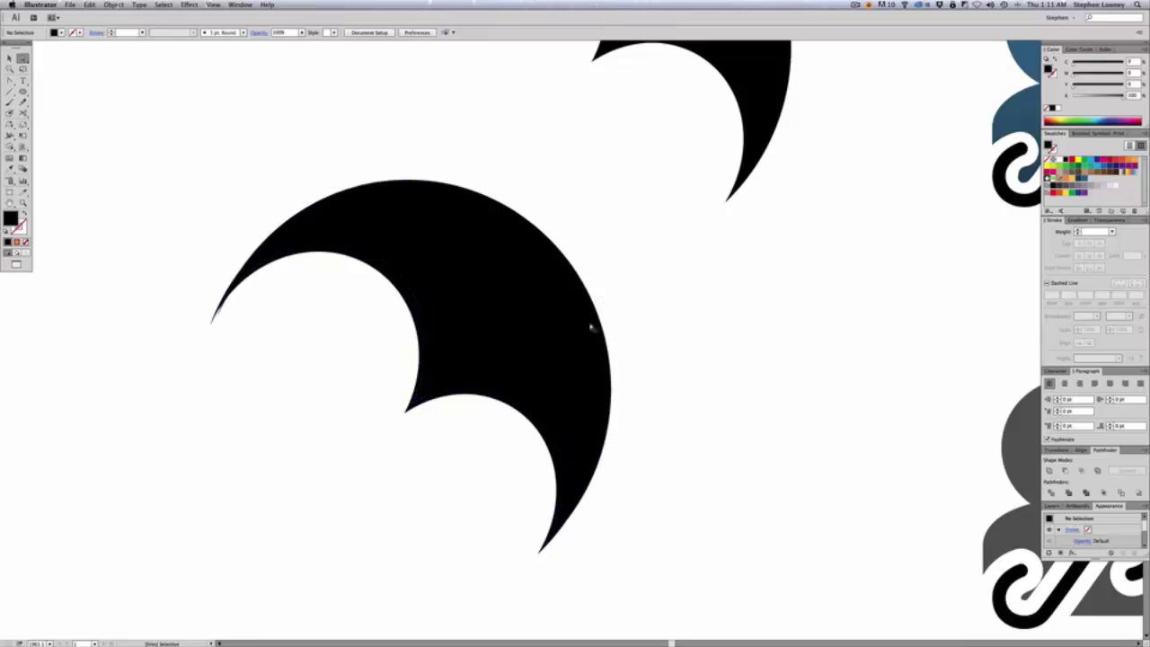
# Subtract the offset copy from the duplicated crescent to leave a thin double arc
pyautogui.press('a')
pyautogui.press('v')
pyautogui.moveTo(648, 320); pyautogui.dragTo(403, 433)
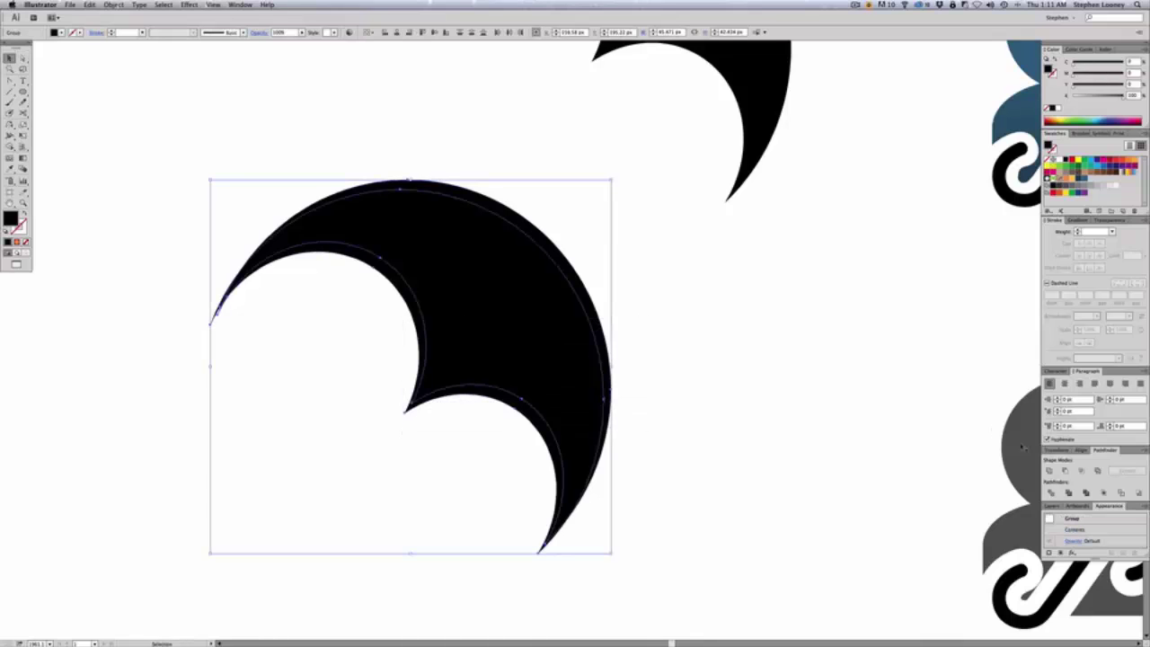
pyautogui.click(1067, 470)
pyautogui.click(642, 324)
pyautogui.press('z')
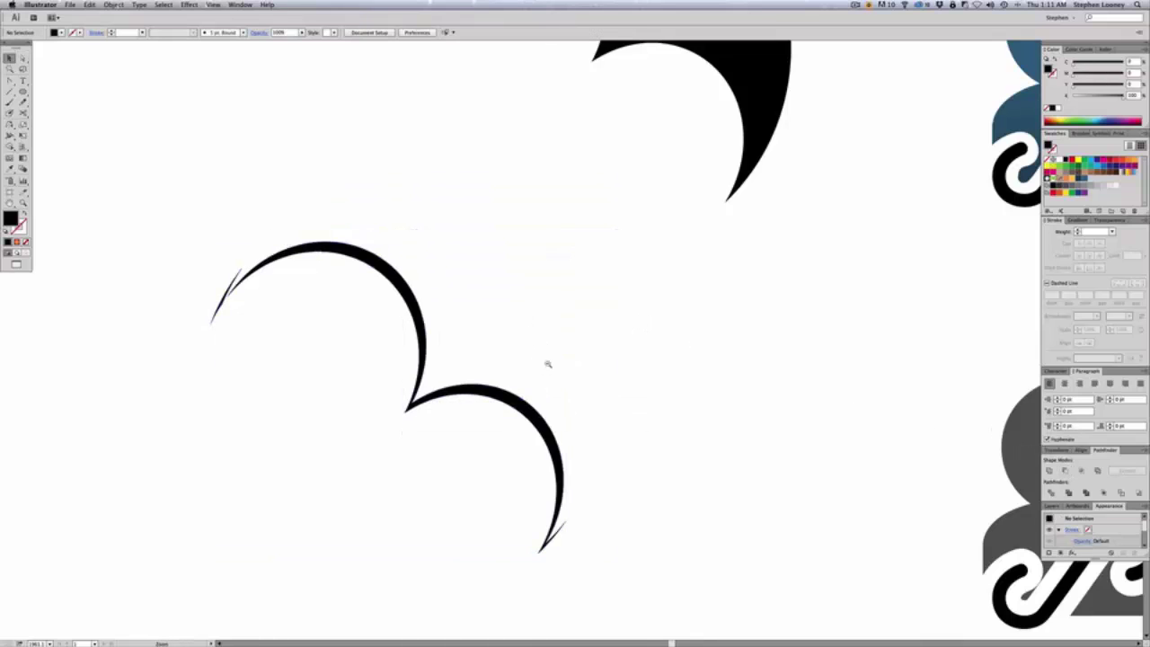
# Delete the stray sliver at the upper-left tip of the thin double arc
pyautogui.keyDown('alt'); pyautogui.click(548, 364); pyautogui.keyUp('alt')
pyautogui.press('a')
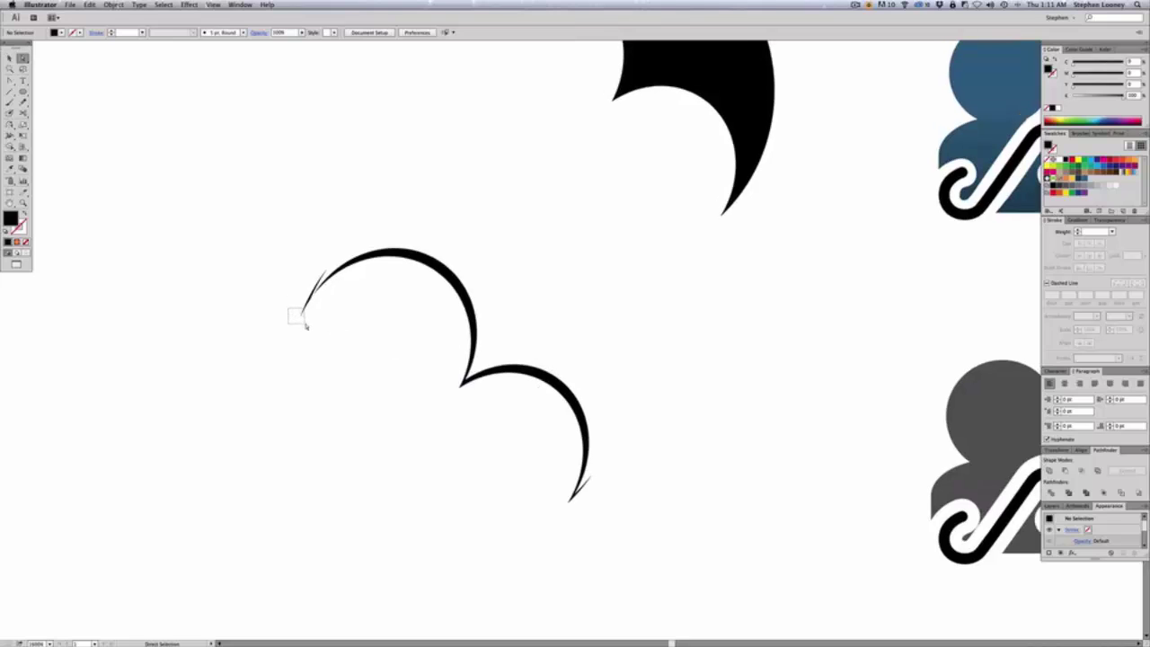
pyautogui.moveTo(306, 325); pyautogui.dragTo(307, 326)
pyautogui.press('Delete')
# Remove the spike's anchor point at the arc's lower tip and adjust the remaining handles into a clean point
pyautogui.moveTo(556, 435); pyautogui.dragTo(654, 504)
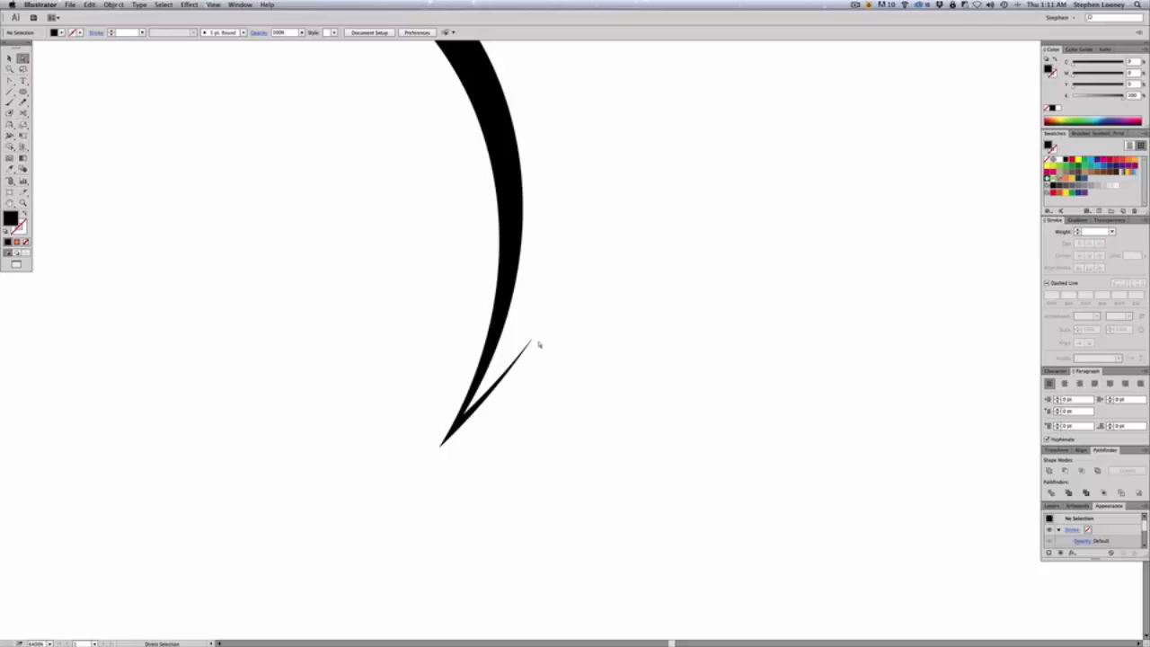
pyautogui.press('-')
pyautogui.click(533, 342)
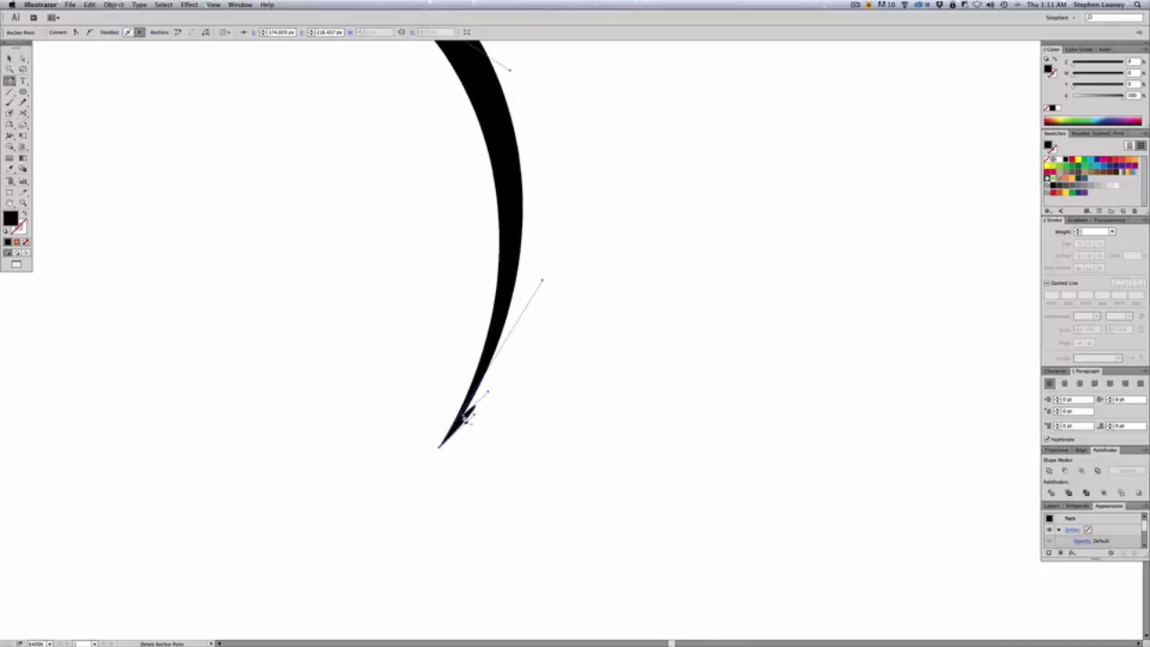
pyautogui.press('a')
pyautogui.moveTo(489, 393); pyautogui.dragTo(479, 417)
pyautogui.click(472, 418)
pyautogui.click(459, 430)
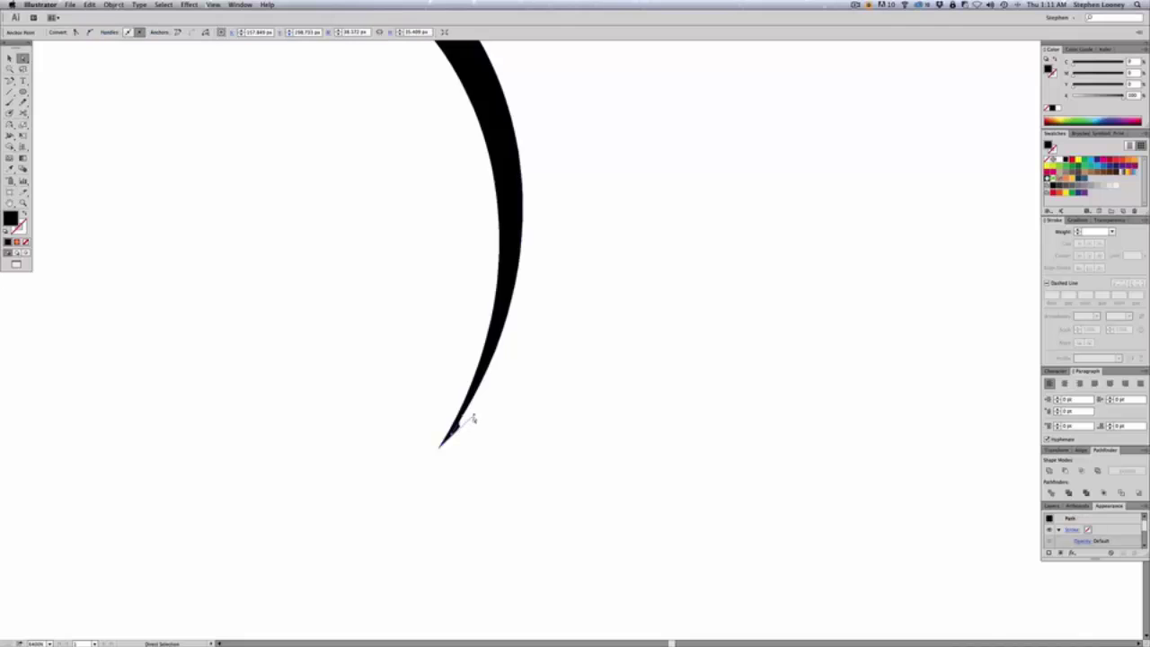
pyautogui.click(464, 419)
pyautogui.click(495, 403)
# Move the thin double arc onto the inner edge of the original black crescent
pyautogui.keyDown('alt'); pyautogui.keyDown('super'); pyautogui.click(516, 300); pyautogui.keyUp('super'); pyautogui.keyUp('alt')
pyautogui.keyDown('alt'); pyautogui.keyDown('super'); pyautogui.click(526, 313); pyautogui.keyUp('super'); pyautogui.keyUp('alt')
pyautogui.keyDown('alt'); pyautogui.keyDown('super'); pyautogui.click(553, 340); pyautogui.keyUp('super'); pyautogui.keyUp('alt')
pyautogui.keyDown('alt'); pyautogui.keyDown('super'); pyautogui.click(573, 344); pyautogui.keyUp('super'); pyautogui.keyUp('alt')
pyautogui.keyDown('alt'); pyautogui.keyDown('super'); pyautogui.click(589, 341); pyautogui.keyUp('super'); pyautogui.keyUp('alt')
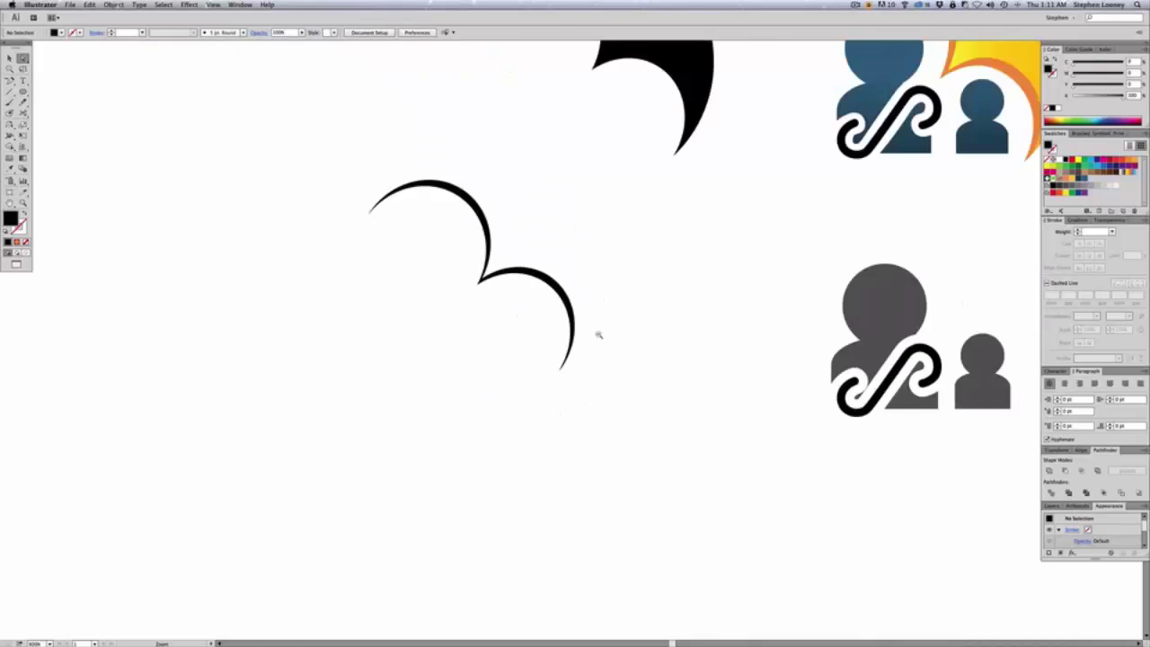
pyautogui.keyDown('alt'); pyautogui.keyDown('super'); pyautogui.click(598, 333); pyautogui.keyUp('super'); pyautogui.keyUp('alt')
pyautogui.press('v')
pyautogui.moveTo(495, 247); pyautogui.dragTo(559, 113)
pyautogui.moveTo(1035, 111); pyautogui.dragTo(978, 146)
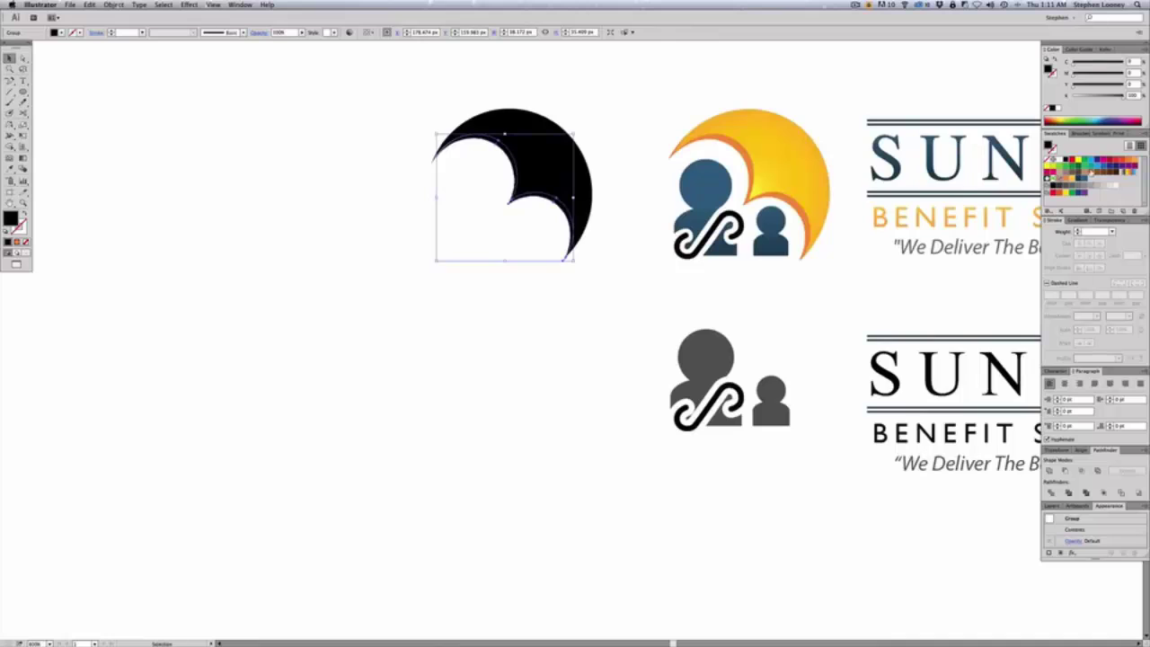
# Move the black crescent and its thin arc onto the grey figures of the monochrome logo
pyautogui.moveTo(435, 88); pyautogui.dragTo(702, 339)
pyautogui.click(779, 299)
pyautogui.moveTo(779, 298); pyautogui.dragTo(637, 295)
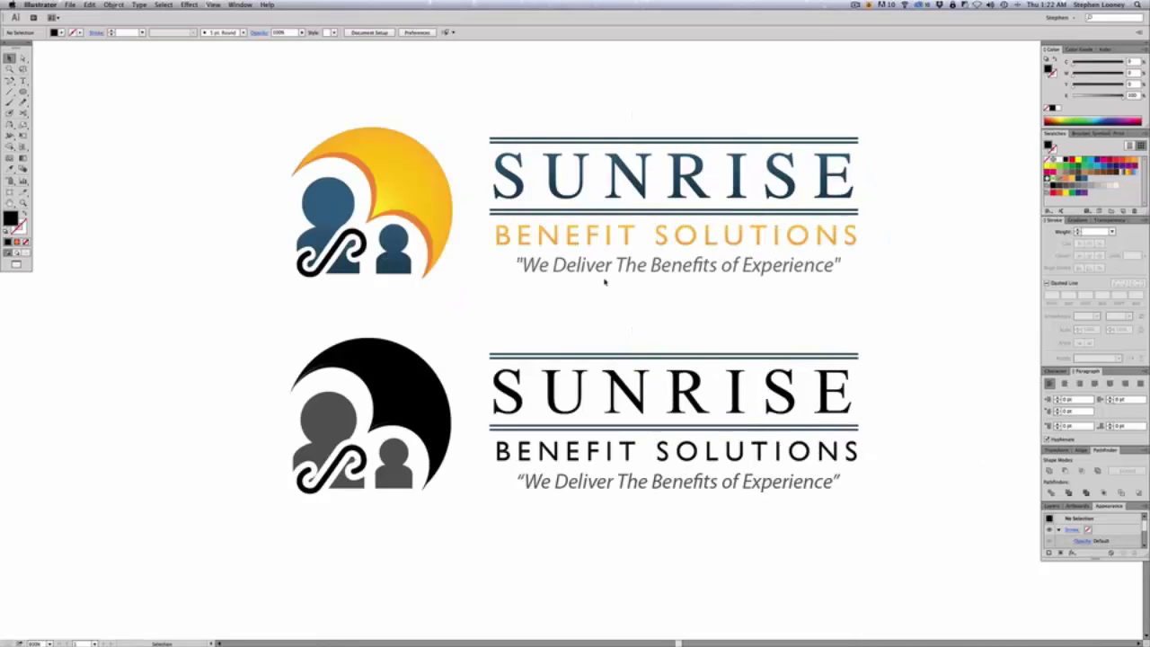
# Show the rulers and place a horizontal guide along the base of the grey figures
pyautogui.press('super+r')
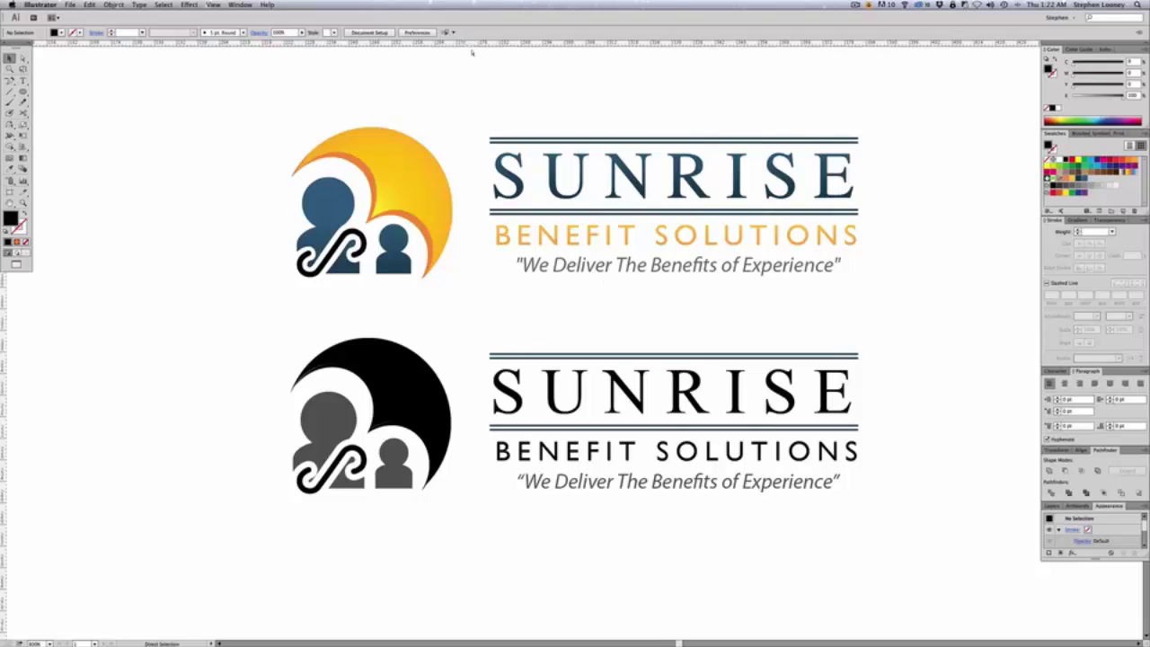
pyautogui.moveTo(463, 43); pyautogui.dragTo(523, 490)
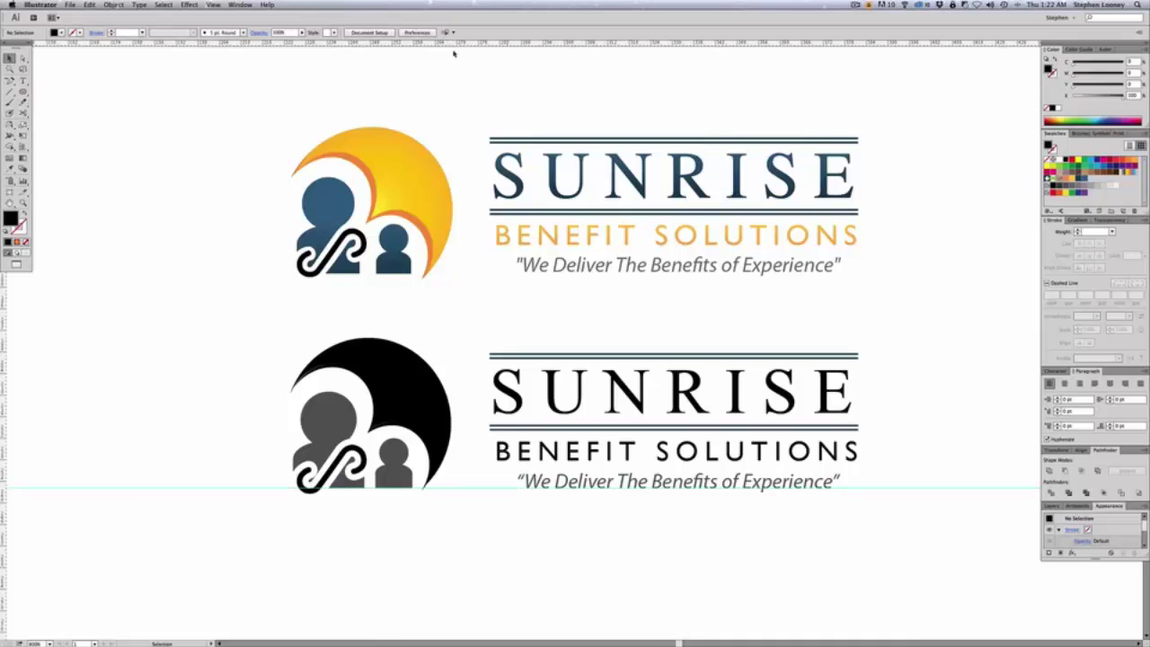
pyautogui.moveTo(454, 44); pyautogui.dragTo(457, 357)
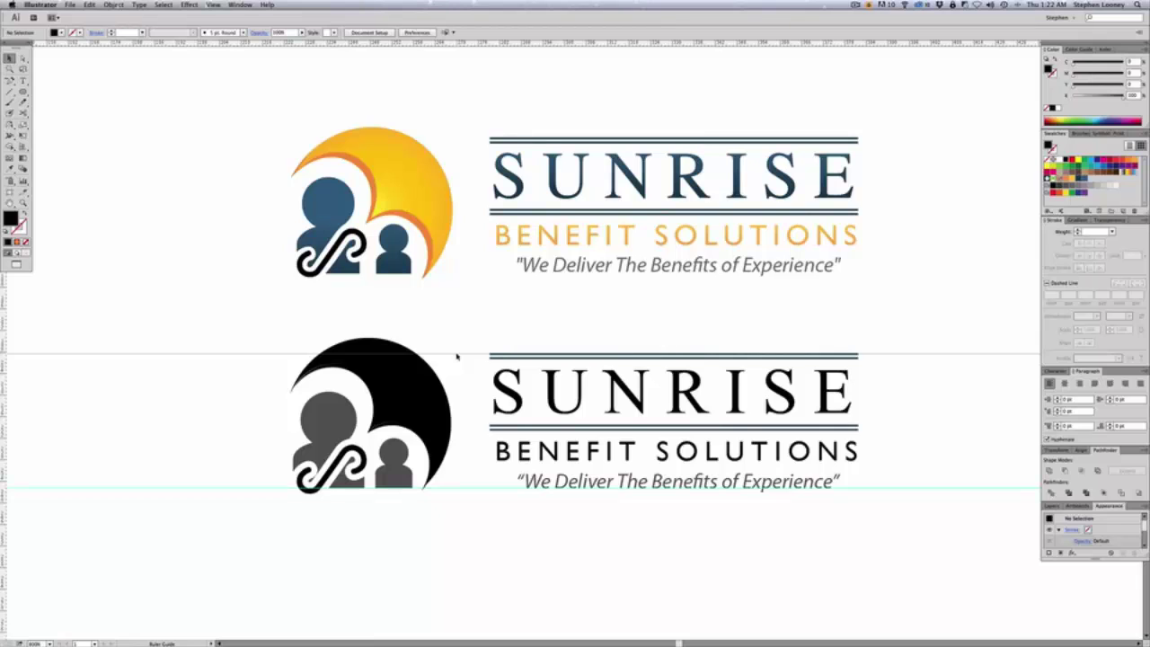
pyautogui.moveTo(457, 357); pyautogui.dragTo(462, 49)
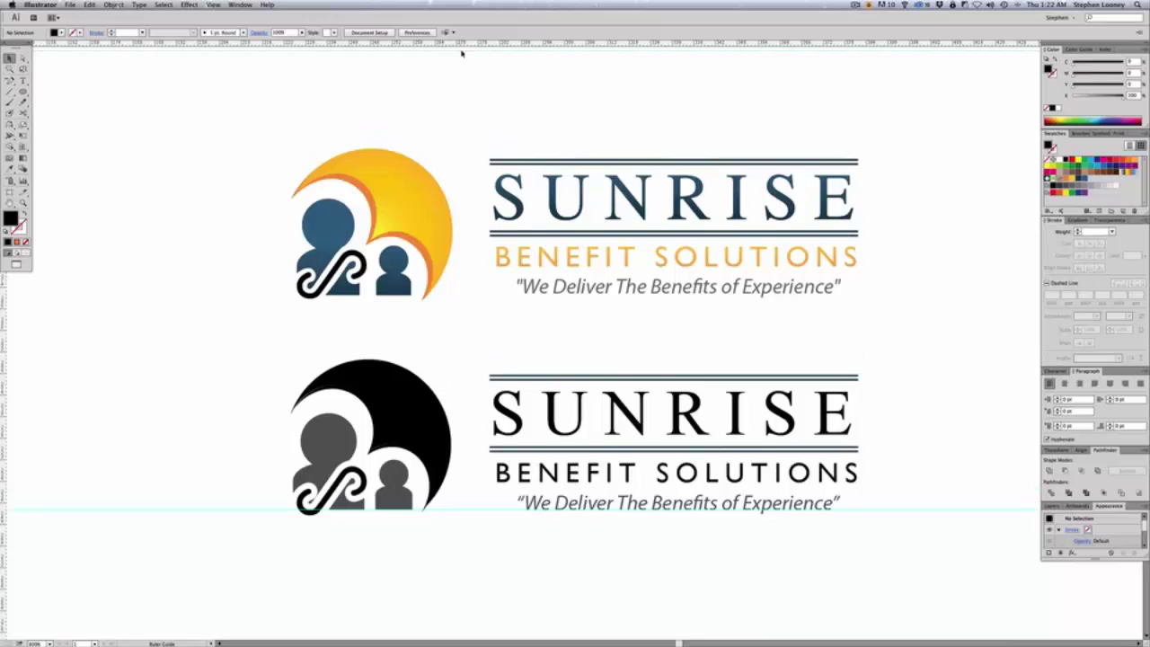
pyautogui.moveTo(542, 417); pyautogui.dragTo(541, 398)
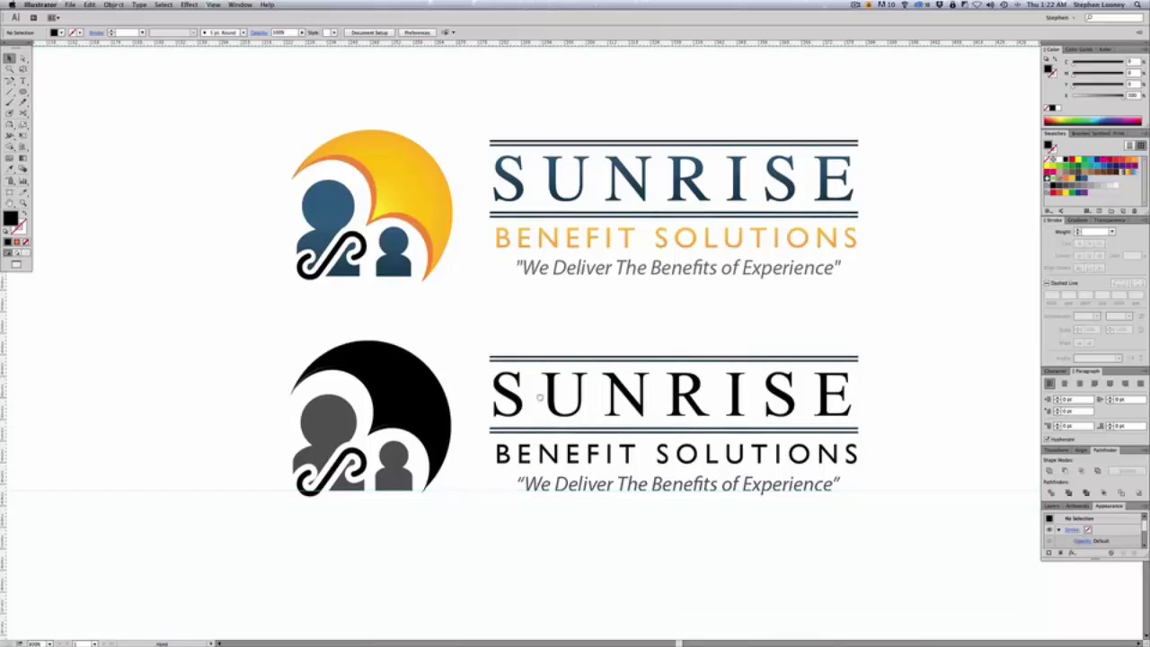
# Fill the thin double arc inside the lower logo's black crescent with the palette's orange swatch
pyautogui.click(426, 392)
pyautogui.click(458, 334)
pyautogui.click(373, 400)
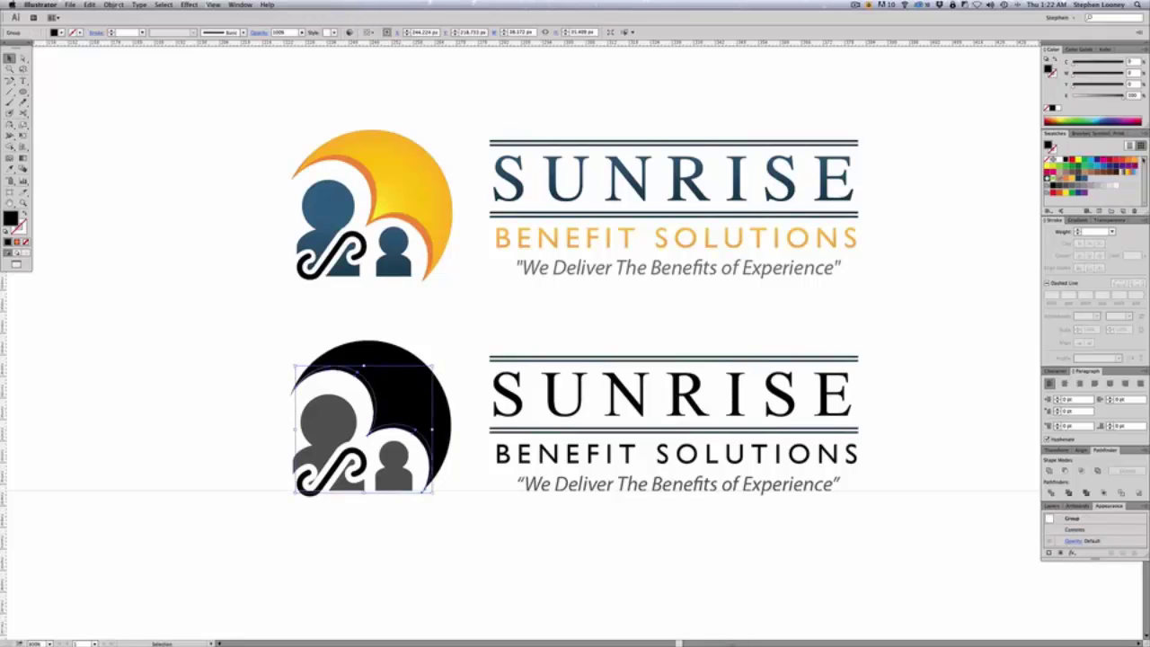
pyautogui.click(1055, 180)
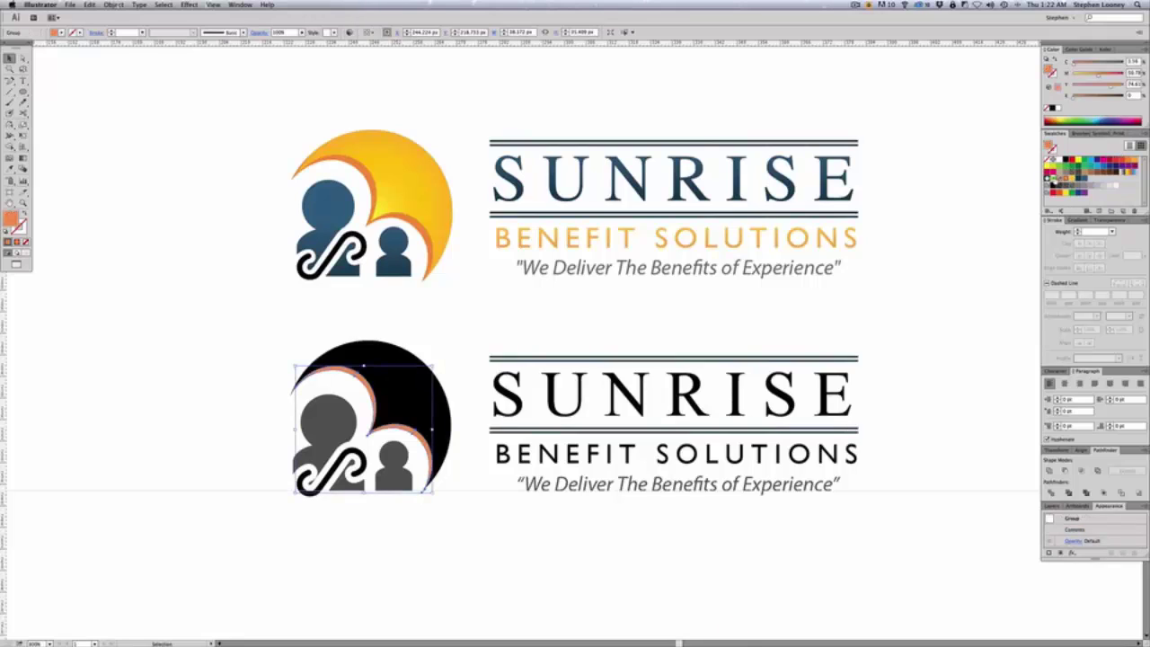
pyautogui.click(477, 314)
# Give both grey figures a two-stop gradient from the palette's dark blue to its lighter blue, with the midpoint just past centre
pyautogui.click(325, 422)
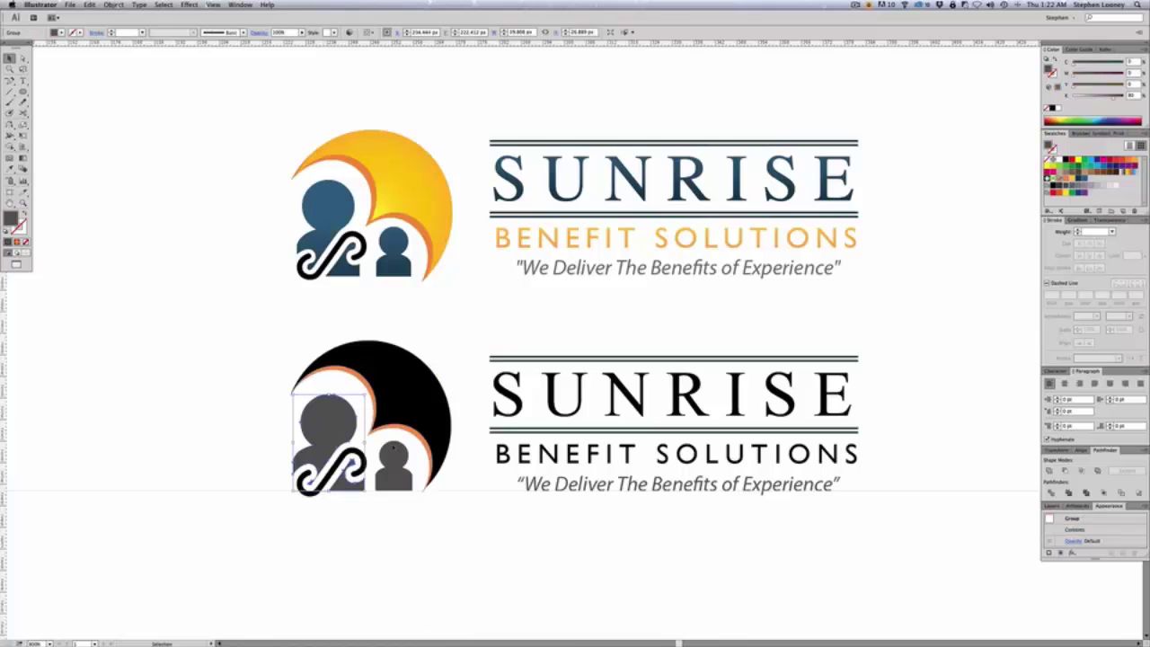
pyautogui.keyDown('shift'); pyautogui.click(395, 458); pyautogui.keyUp('shift')
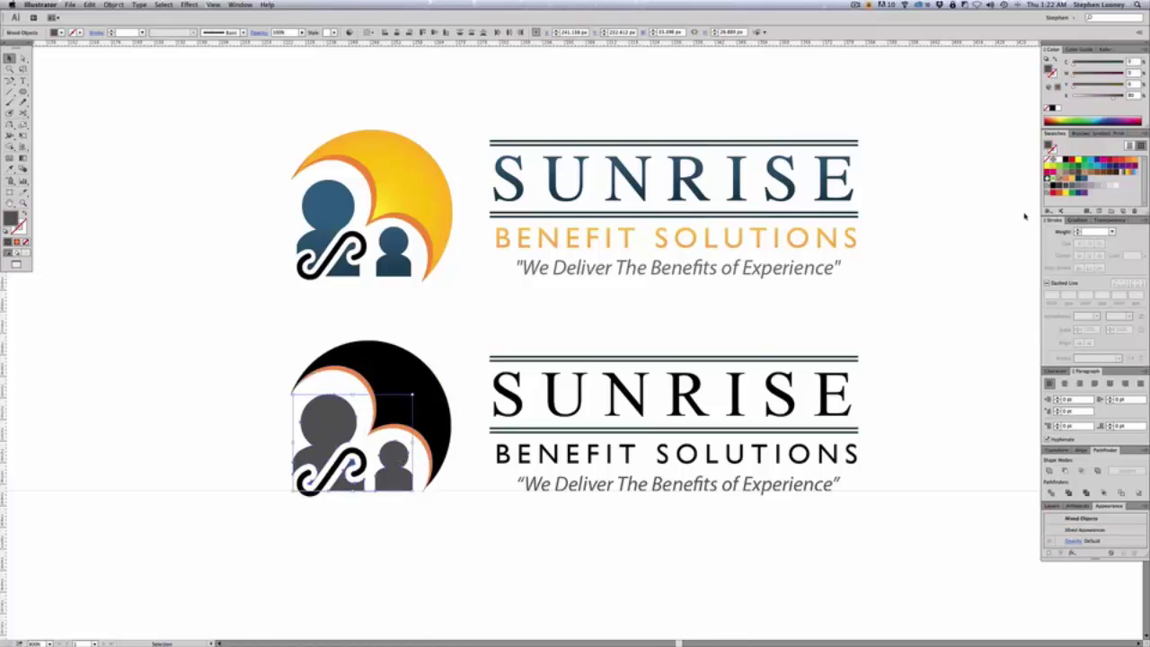
pyautogui.click(1077, 220)
pyautogui.click(1075, 288)
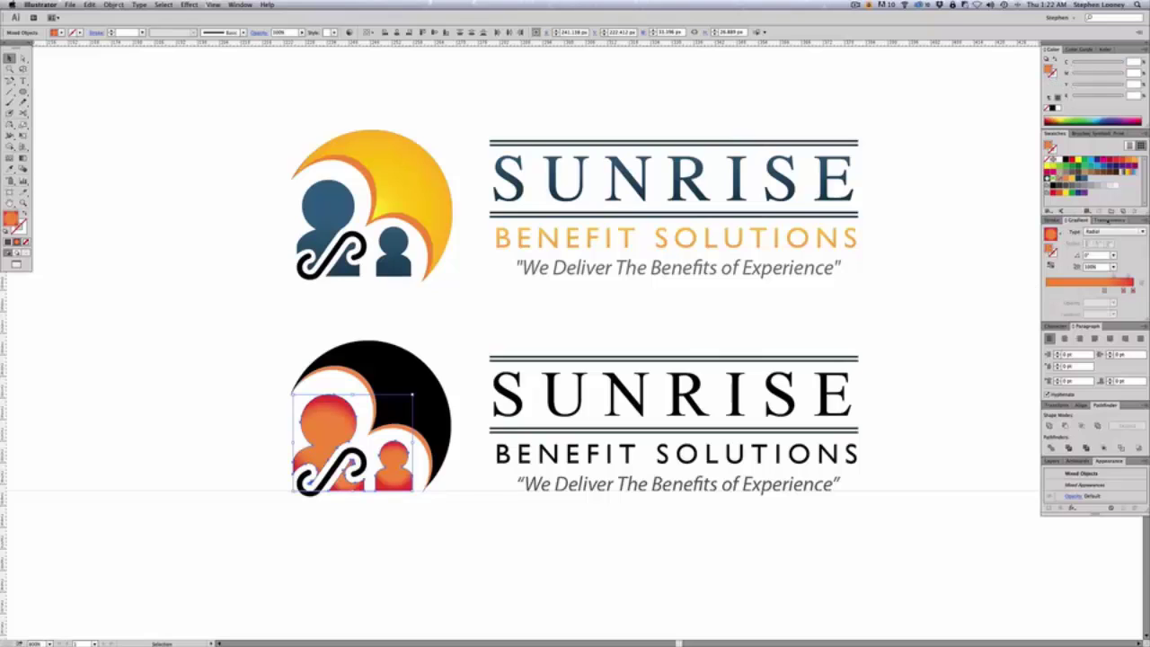
pyautogui.moveTo(1079, 179); pyautogui.dragTo(1107, 290)
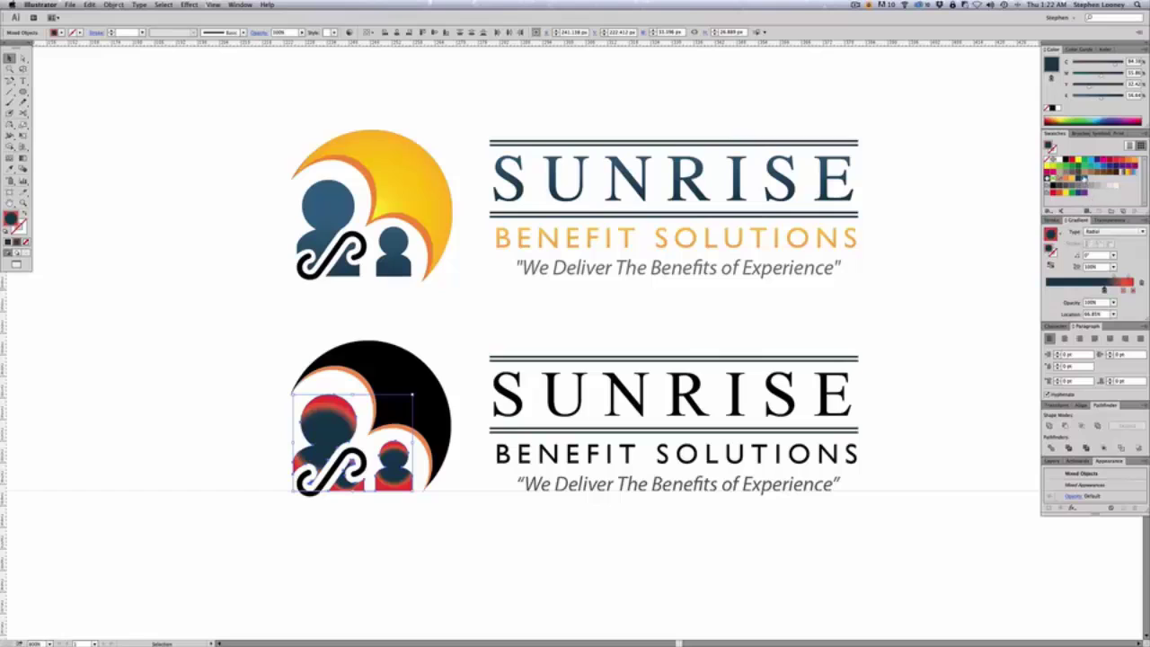
pyautogui.moveTo(1084, 179); pyautogui.dragTo(1044, 290)
pyautogui.click(1124, 292)
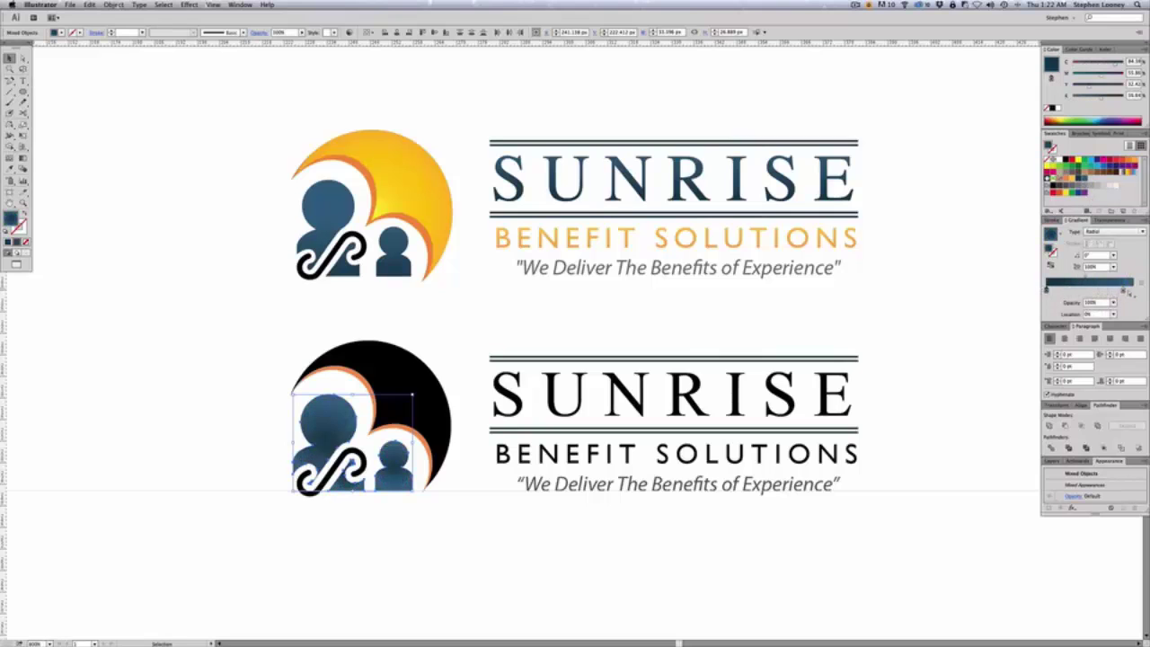
pyautogui.click(1129, 292)
pyautogui.moveTo(1124, 292); pyautogui.dragTo(1128, 311)
pyautogui.moveTo(1090, 277); pyautogui.dragTo(1094, 278)
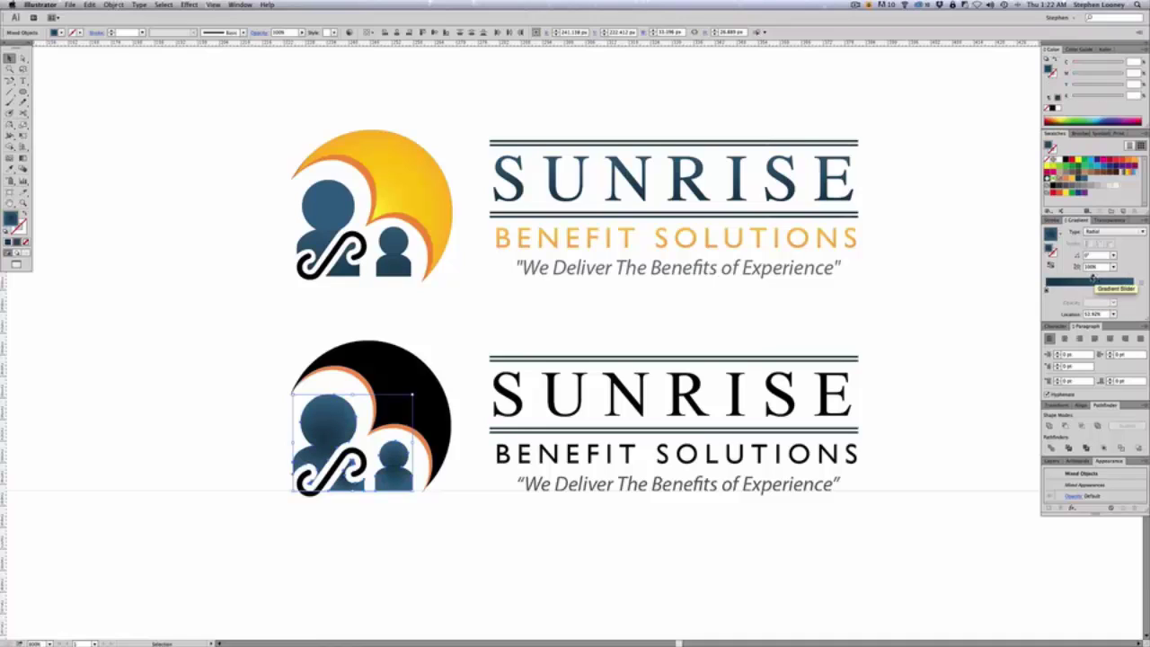
# Make the figures' gradient linear and run it vertically at 90° from their base up to the large figure's chin
pyautogui.click(1112, 232)
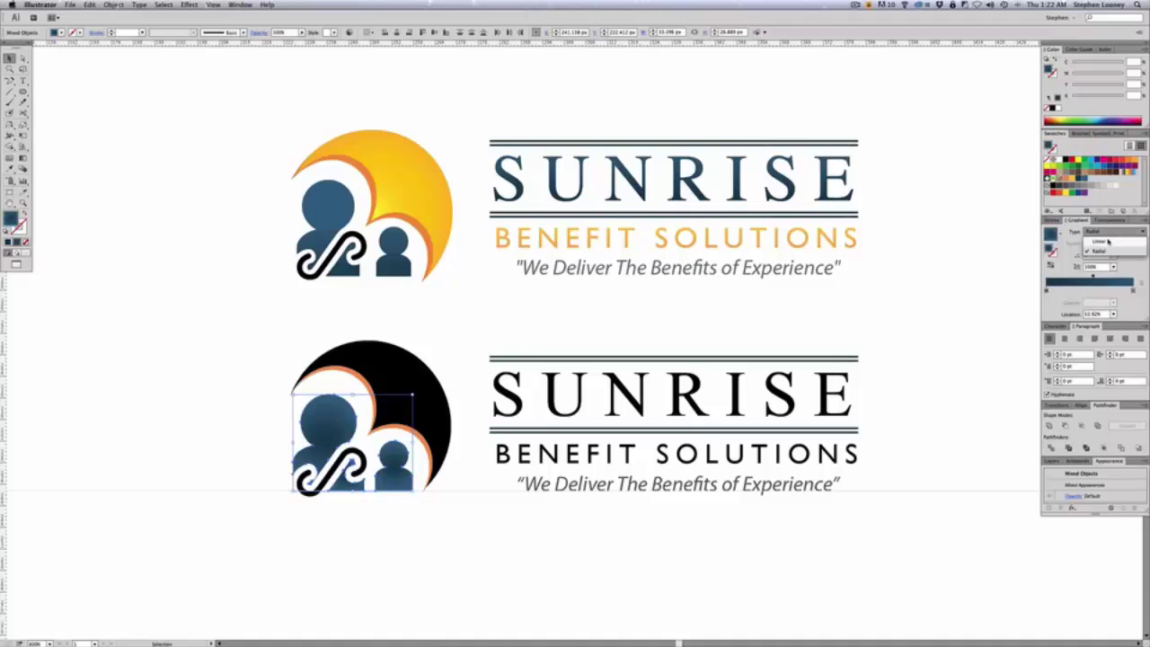
pyautogui.click(1108, 241)
pyautogui.click(24, 158)
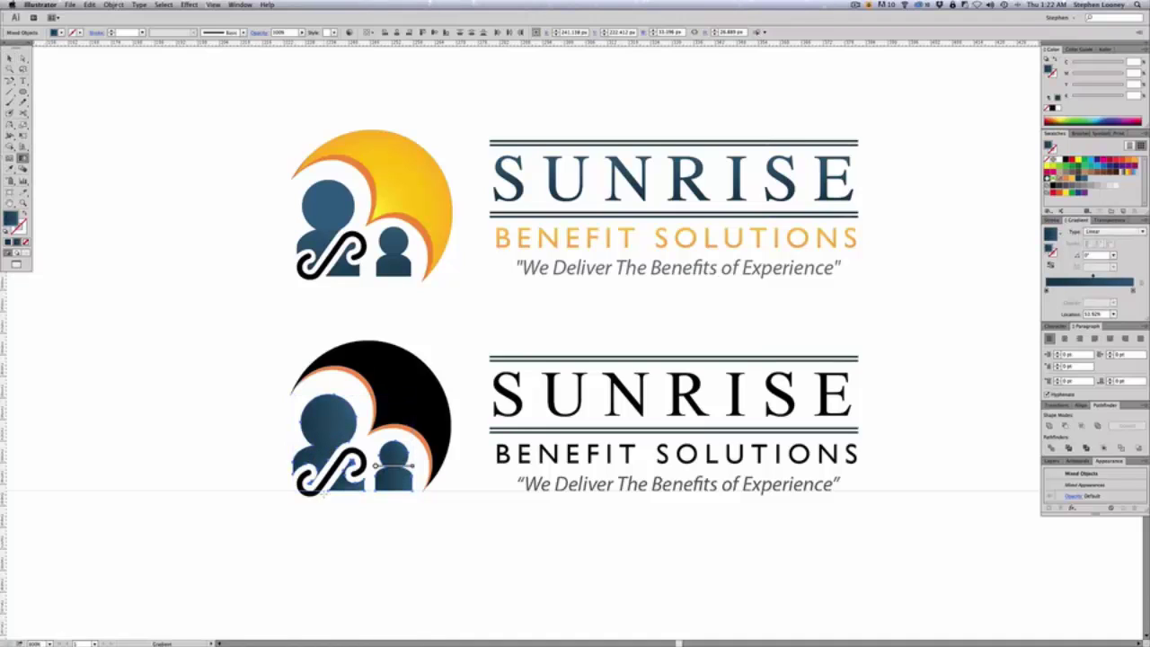
pyautogui.moveTo(336, 495); pyautogui.dragTo(336, 401)
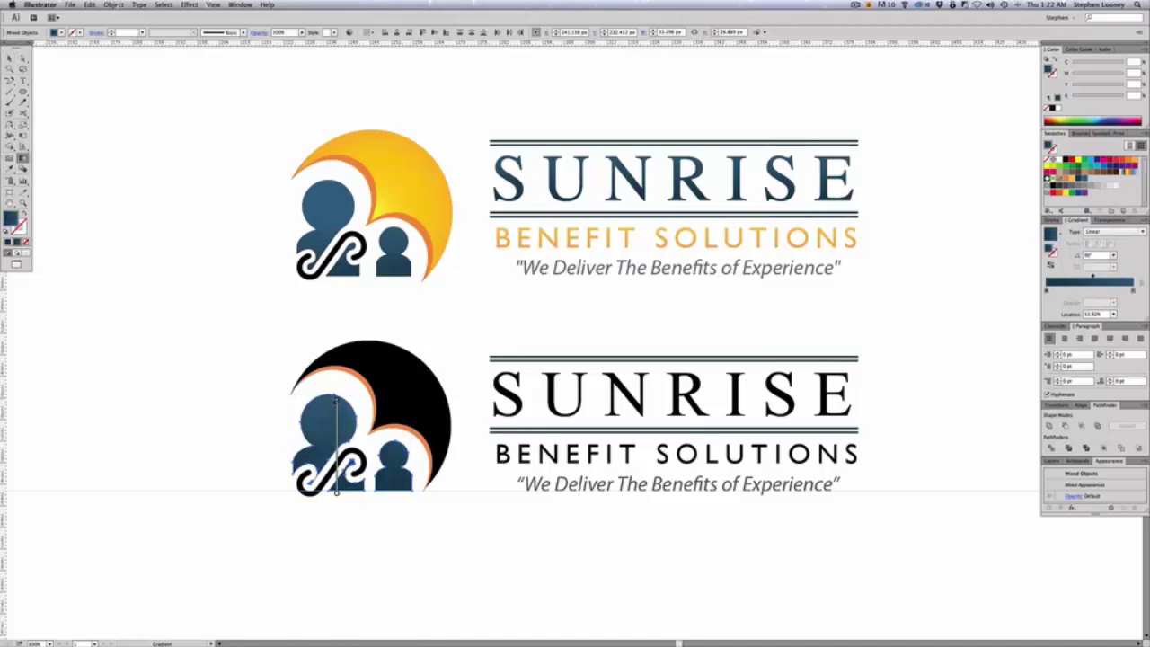
pyautogui.moveTo(348, 494); pyautogui.dragTo(348, 438)
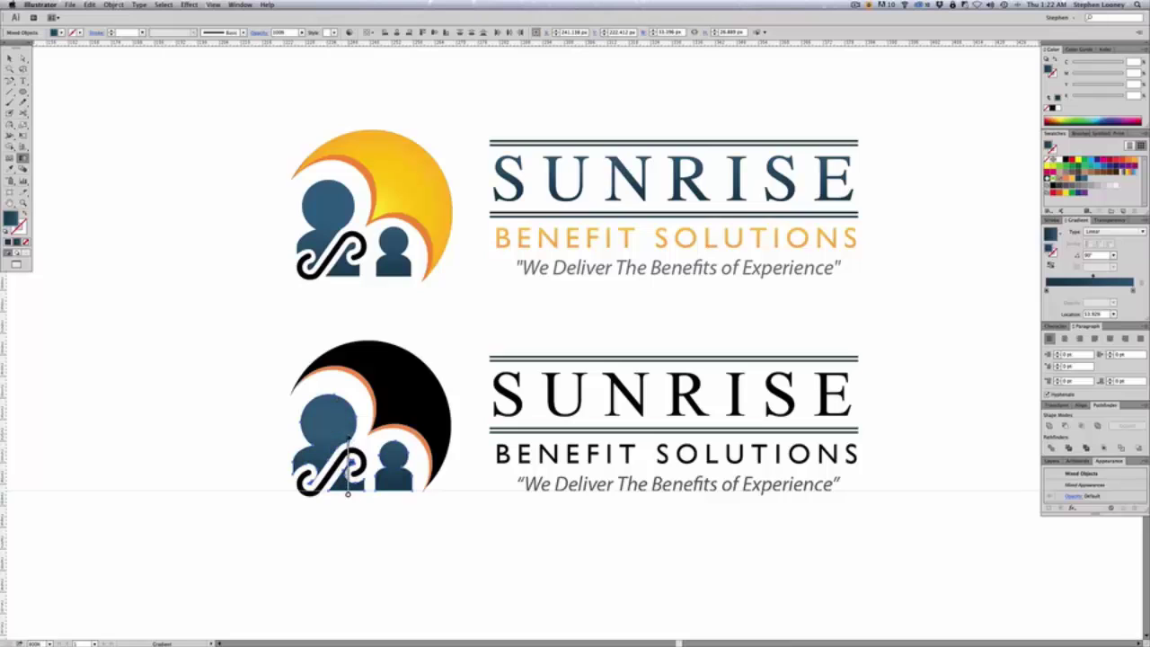
pyautogui.press('v')
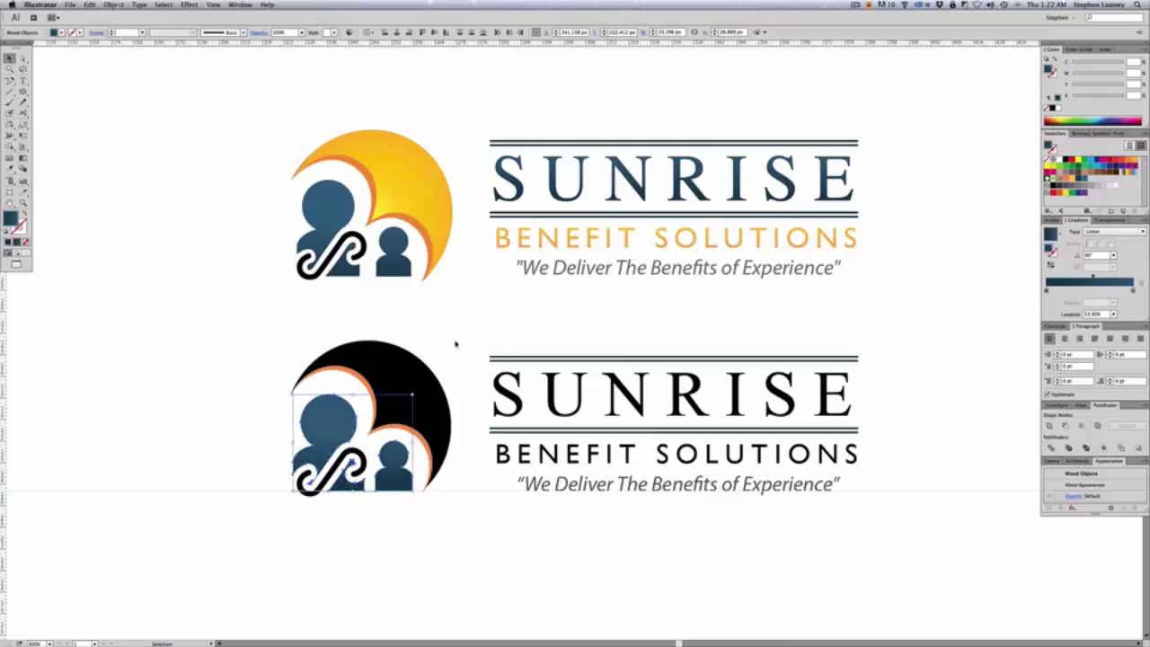
pyautogui.click(455, 343)
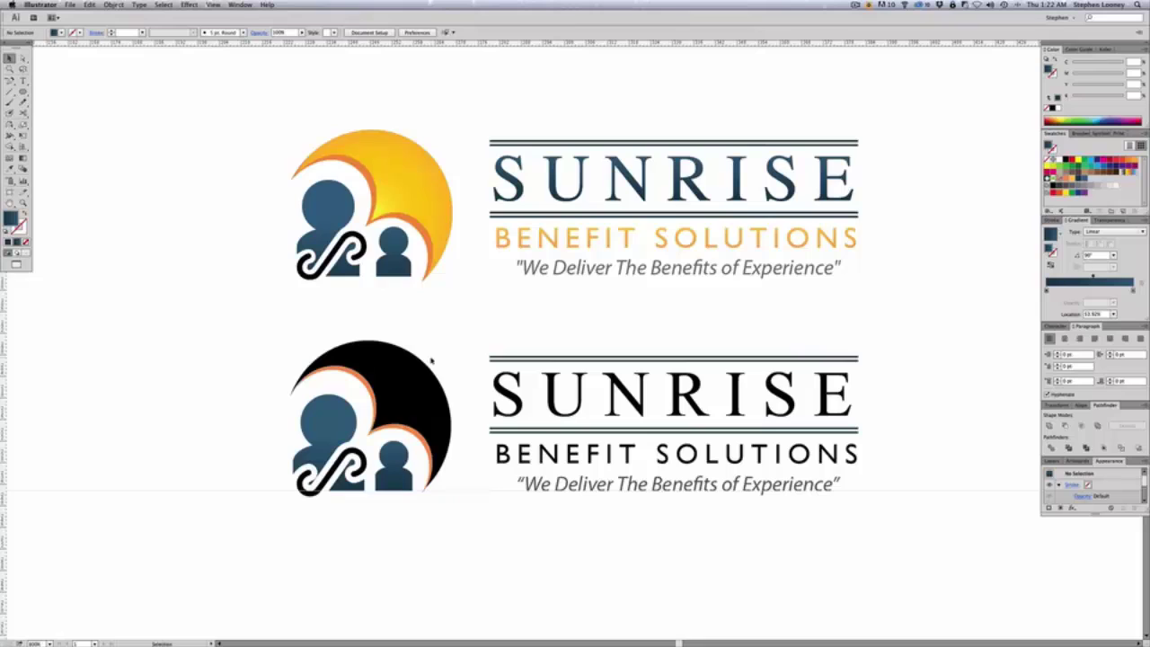
# Fill the black S-shaped swirl on the lower logo with the palette's orange swatch
pyautogui.click(349, 456)
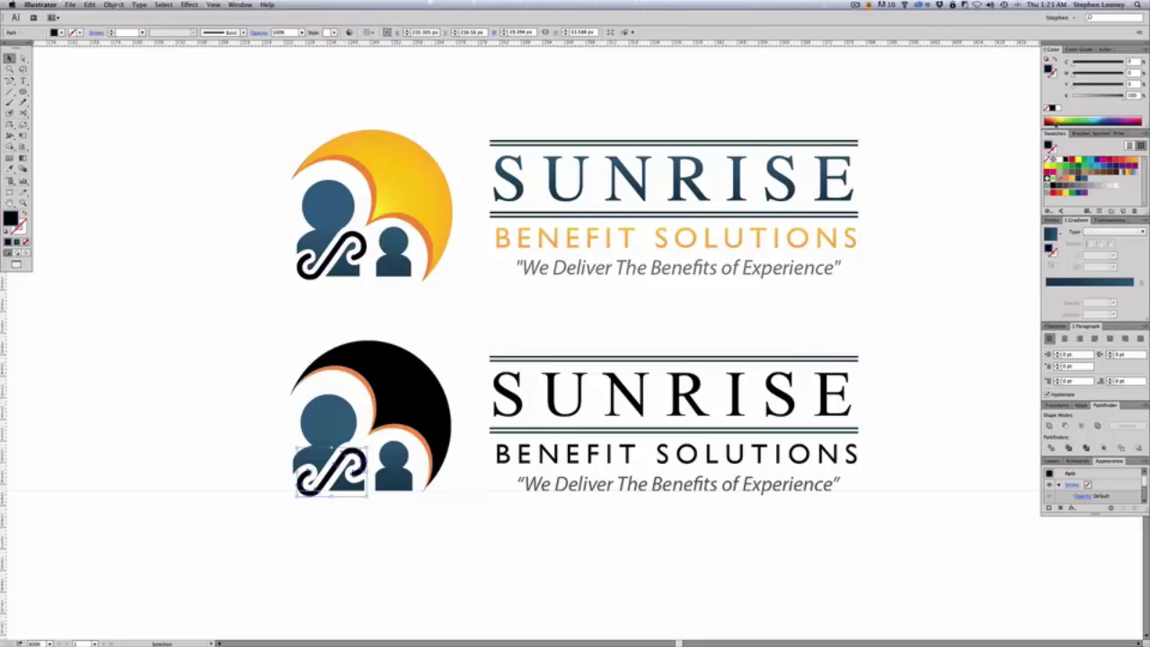
pyautogui.click(1066, 180)
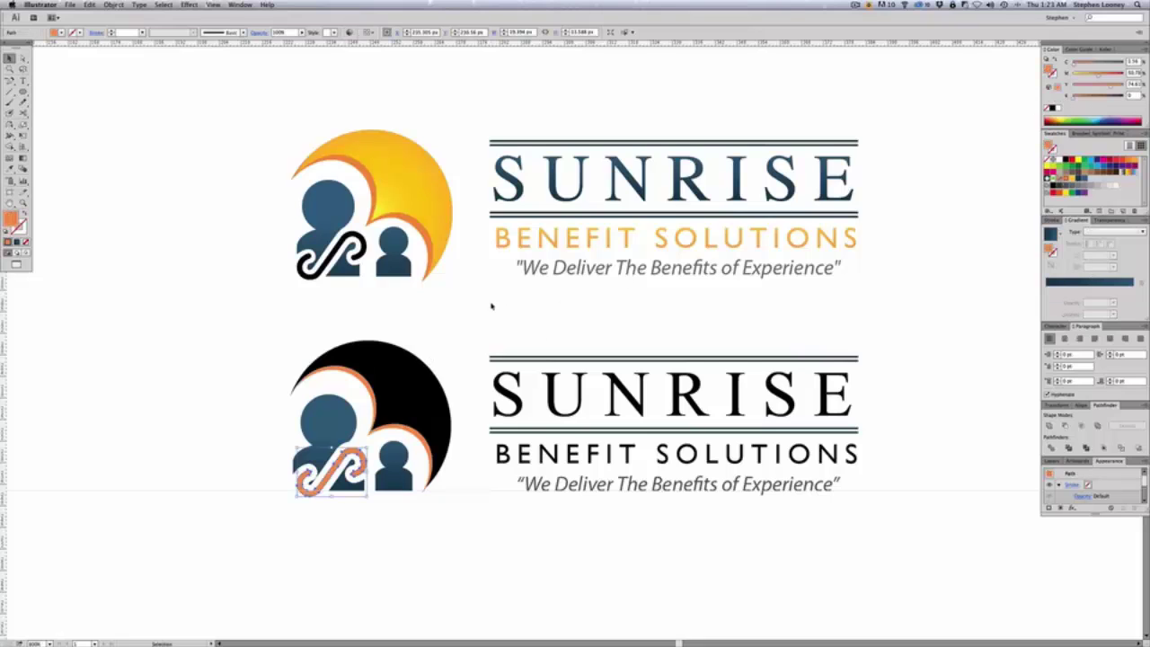
pyautogui.click(491, 307)
pyautogui.press('super+minus')
pyautogui.moveTo(552, 303); pyautogui.dragTo(569, 321)
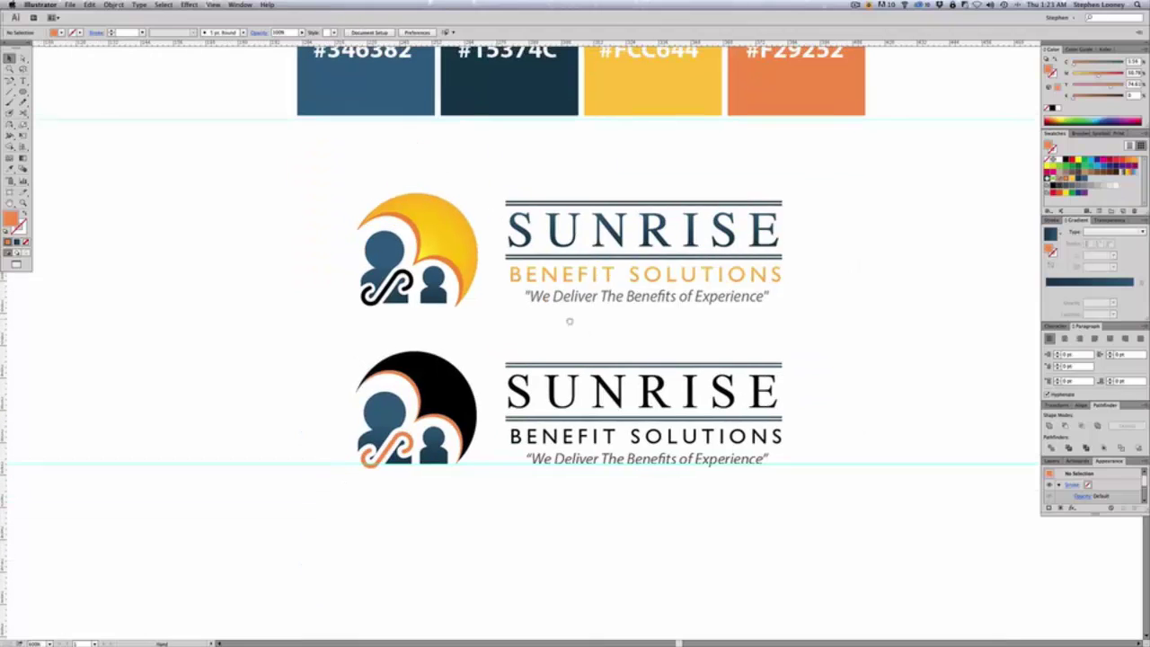
# Give the black crescent a radial gradient from palette yellow to orange, with the midpoint at 87%
pyautogui.press('super+space')
pyautogui.moveTo(321, 159); pyautogui.dragTo(660, 529)
pyautogui.click(506, 400)
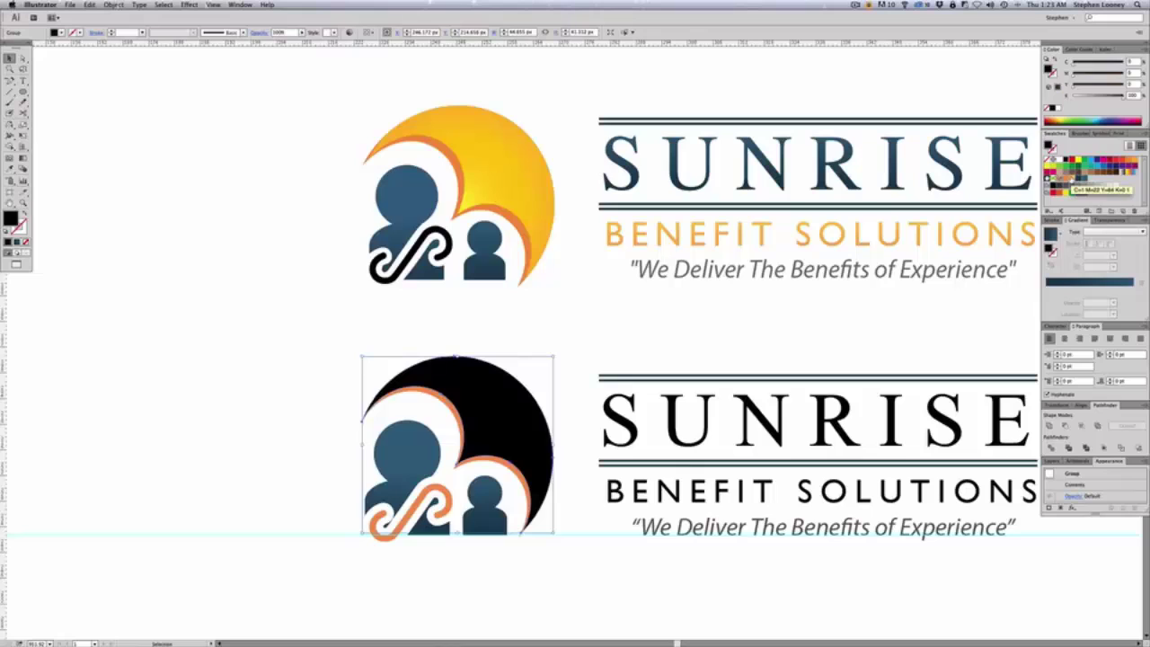
pyautogui.click(1060, 185)
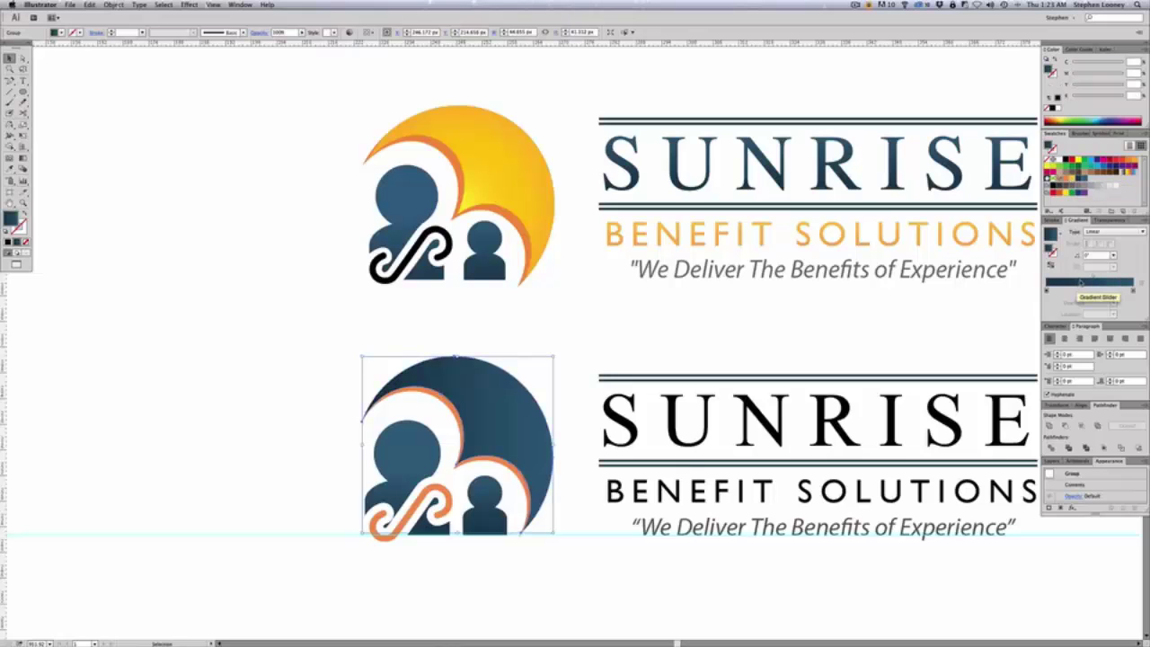
pyautogui.moveTo(1054, 292); pyautogui.dragTo(1047, 290)
pyautogui.moveTo(1069, 181); pyautogui.dragTo(1133, 291)
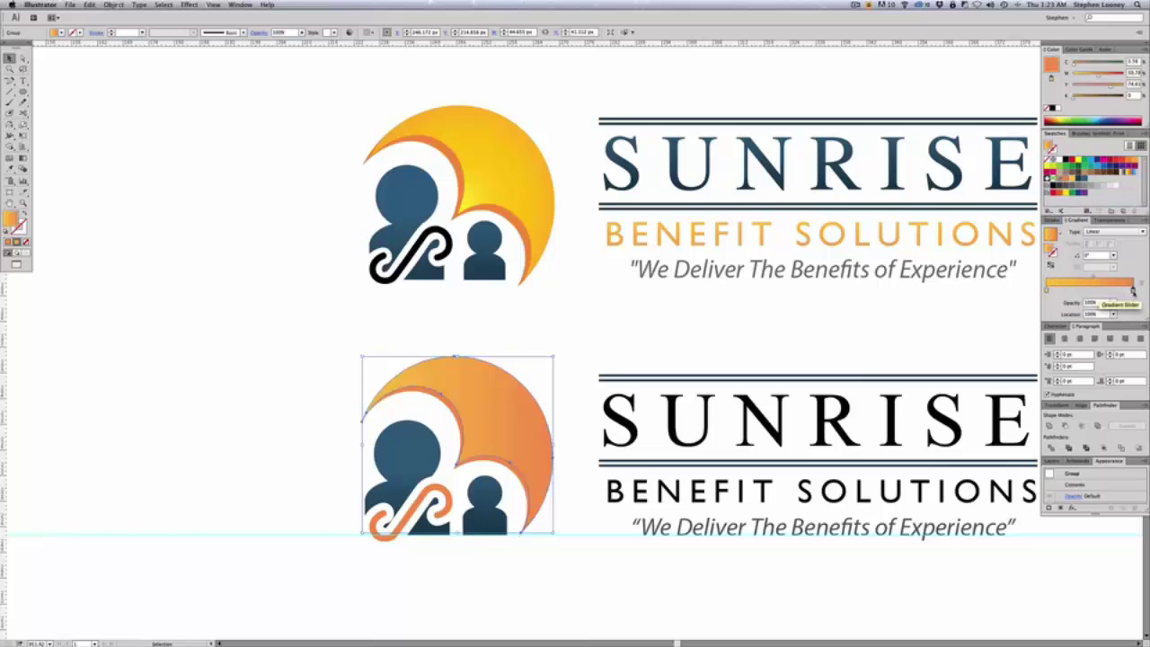
pyautogui.click(1115, 232)
pyautogui.click(1095, 255)
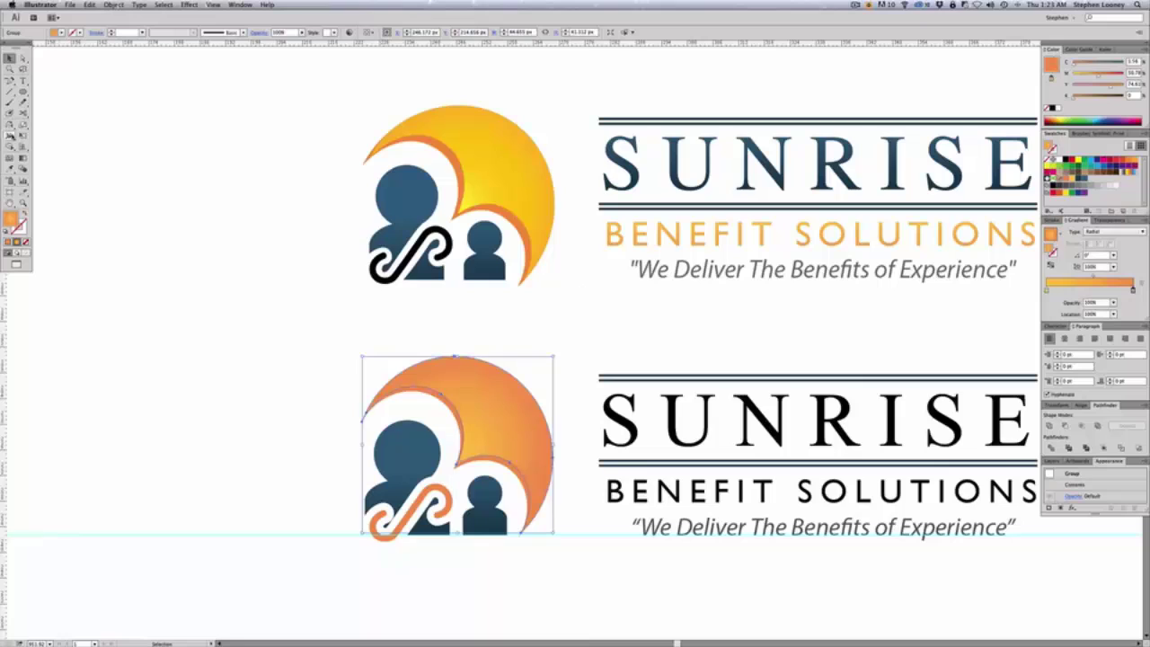
pyautogui.moveTo(1096, 282); pyautogui.dragTo(1122, 279)
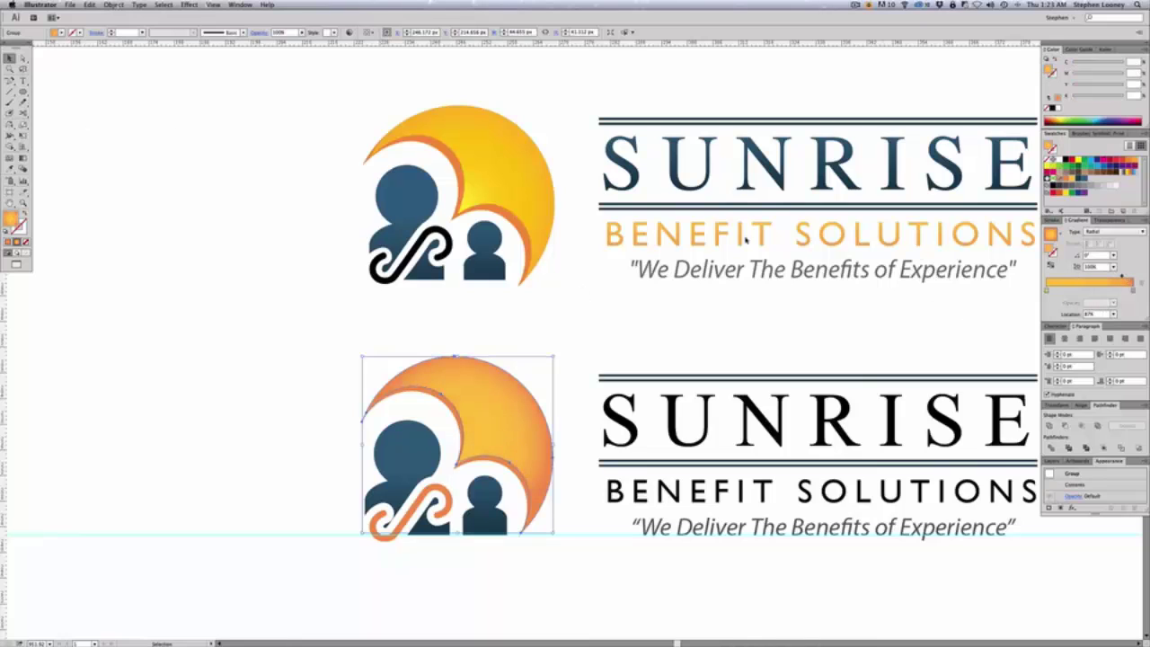
# Redirect the crescent's gradient diagonally from the large figure's head to the upper outer edge and shift the yellow stop to about 52%
pyautogui.press('g')
pyautogui.moveTo(498, 441); pyautogui.dragTo(501, 328)
pyautogui.moveTo(503, 404)
pyautogui.mouseDown()
pyautogui.moveTo(459, 448)
pyautogui.moveTo(506, 393)
pyautogui.moveTo(506, 403)
pyautogui.mouseUp()
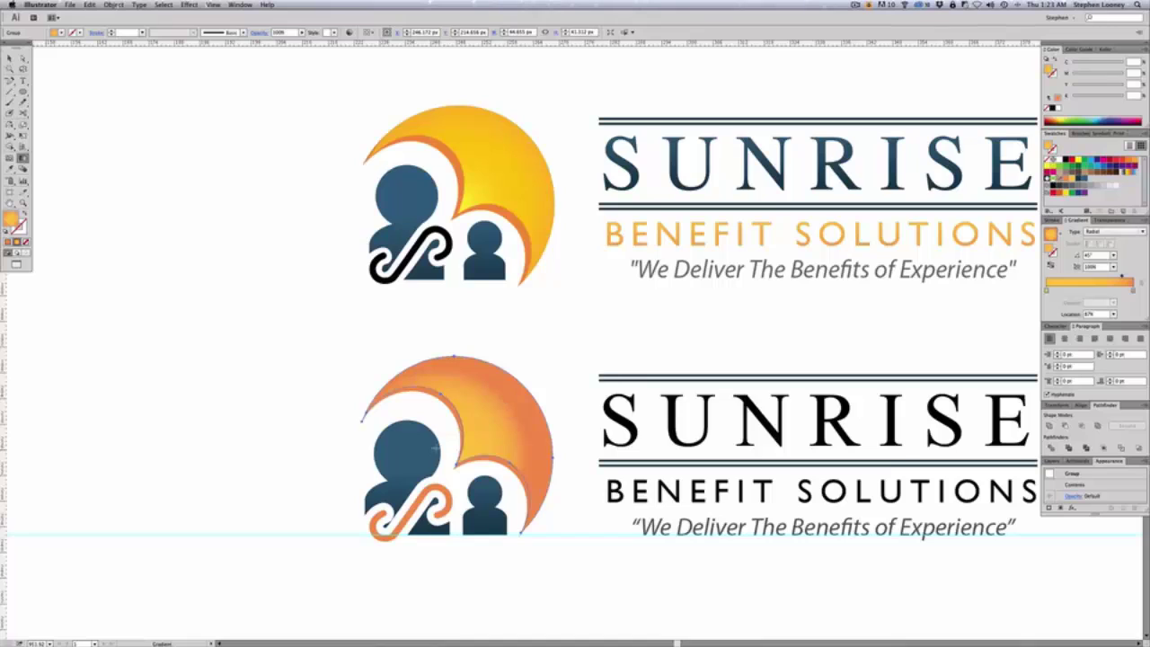
pyautogui.moveTo(435, 448); pyautogui.dragTo(531, 385)
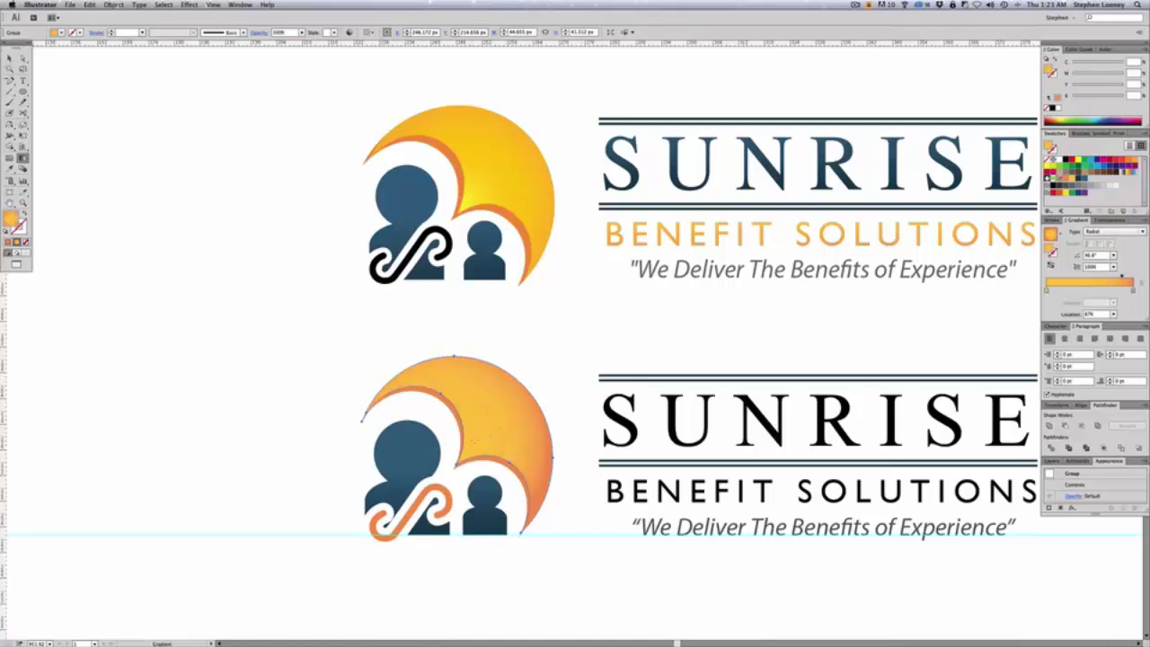
pyautogui.moveTo(1048, 290); pyautogui.dragTo(1092, 290)
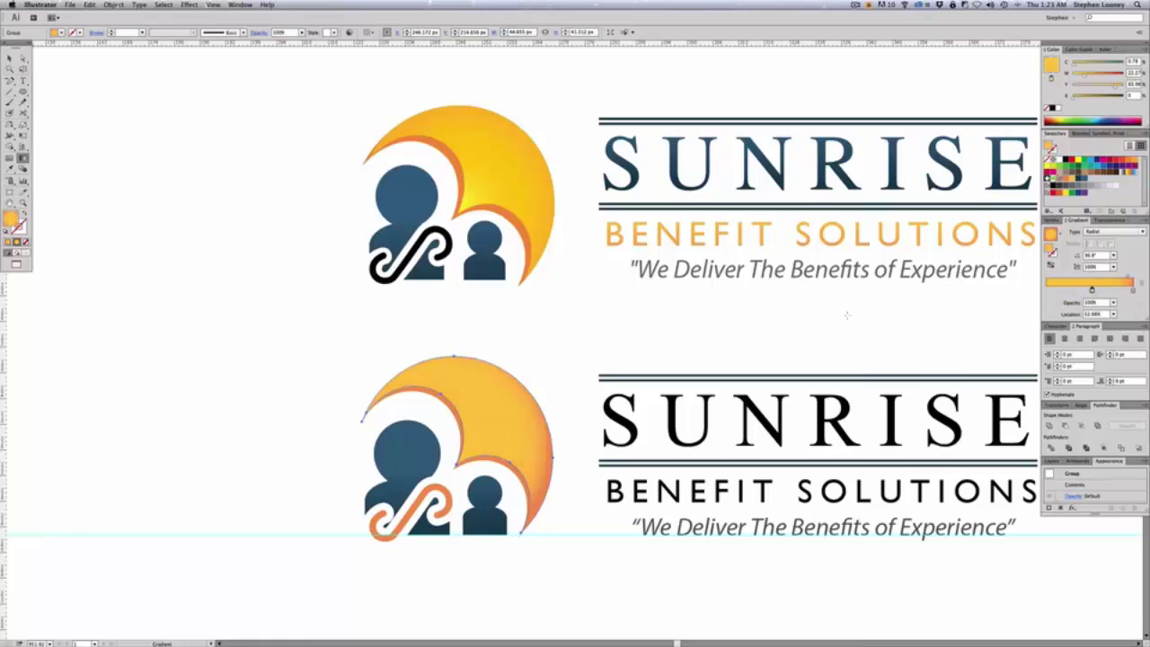
pyautogui.press('v')
pyautogui.click(673, 326)
# Try the palette's yellow swatch as the fill of the lower logo's S-shaped swirl
pyautogui.moveTo(695, 339); pyautogui.dragTo(623, 330)
pyautogui.click(344, 495)
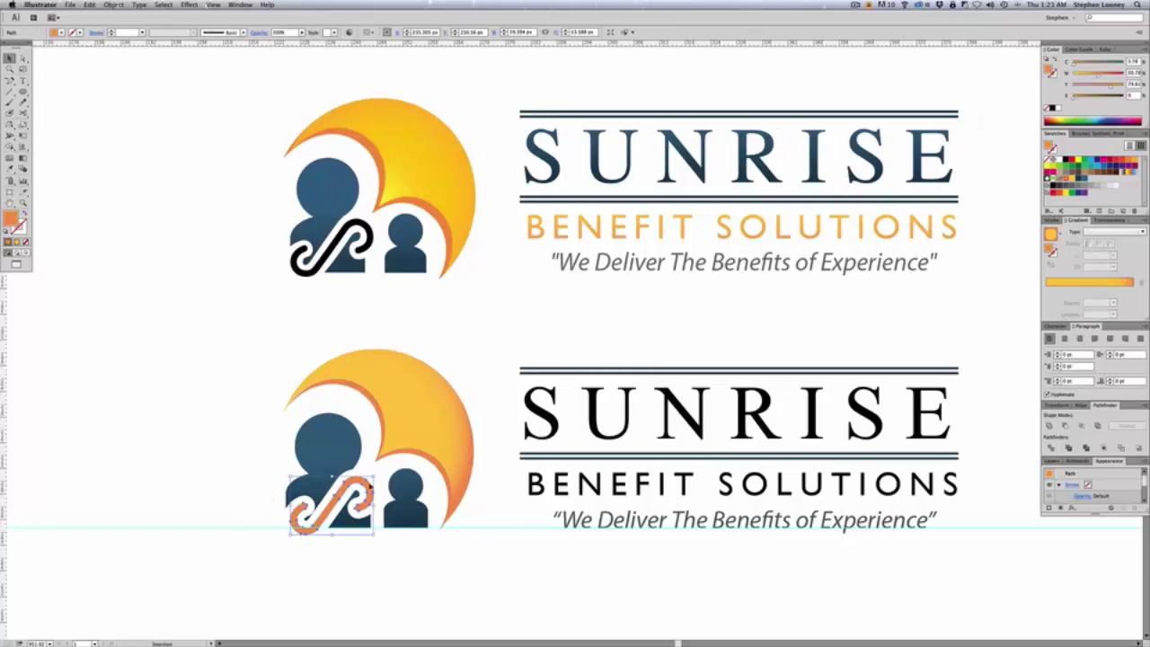
pyautogui.click(1080, 179)
pyautogui.click(1073, 179)
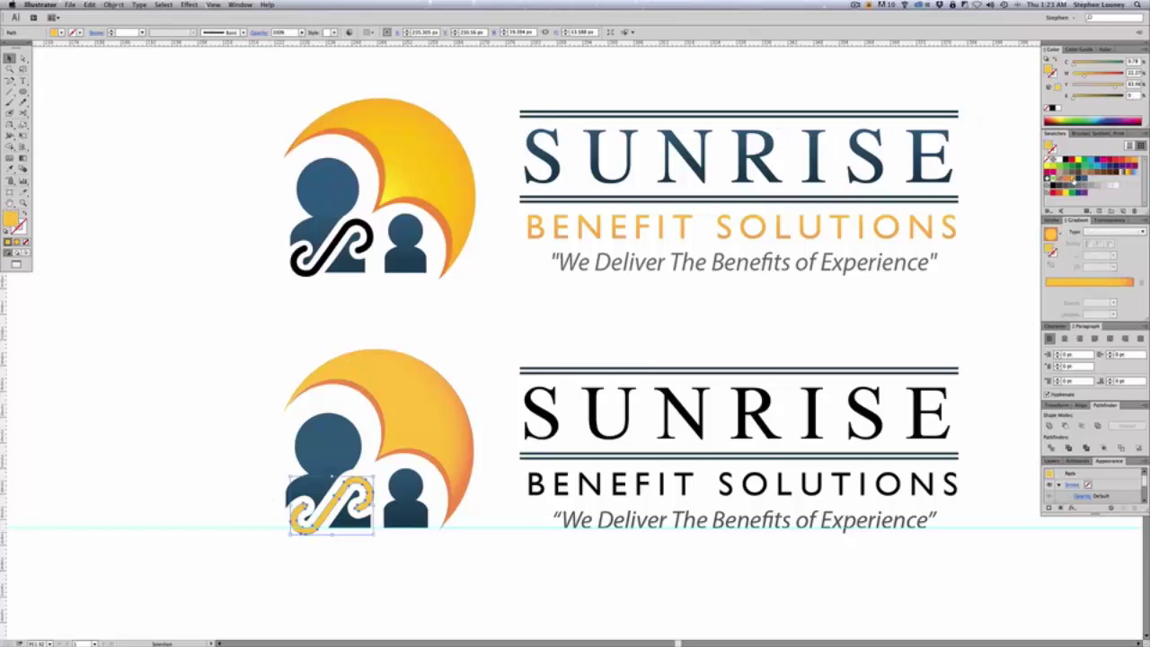
pyautogui.click(505, 331)
pyautogui.keyDown('alt'); pyautogui.keyDown('super'); pyautogui.click(585, 350); pyautogui.keyUp('super'); pyautogui.keyUp('alt')
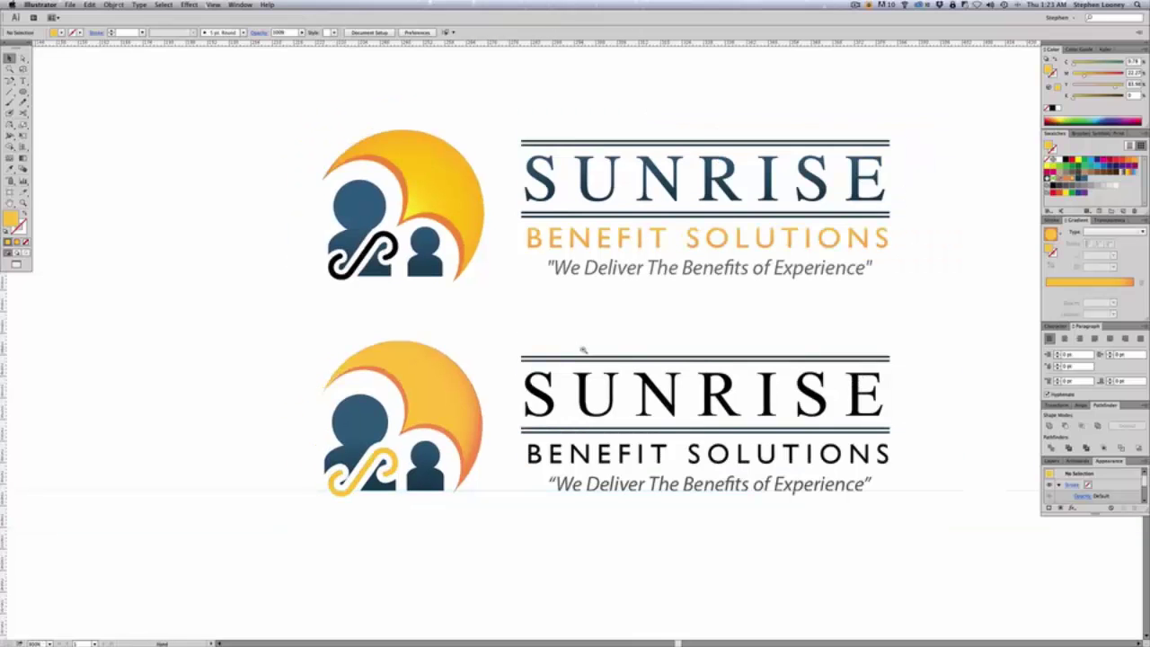
pyautogui.keyDown('alt'); pyautogui.keyDown('super'); pyautogui.click(585, 350); pyautogui.keyUp('super'); pyautogui.keyUp('alt')
pyautogui.keyDown('alt'); pyautogui.keyDown('super'); pyautogui.click(584, 351); pyautogui.keyUp('super'); pyautogui.keyUp('alt')
pyautogui.moveTo(595, 315); pyautogui.dragTo(596, 322)
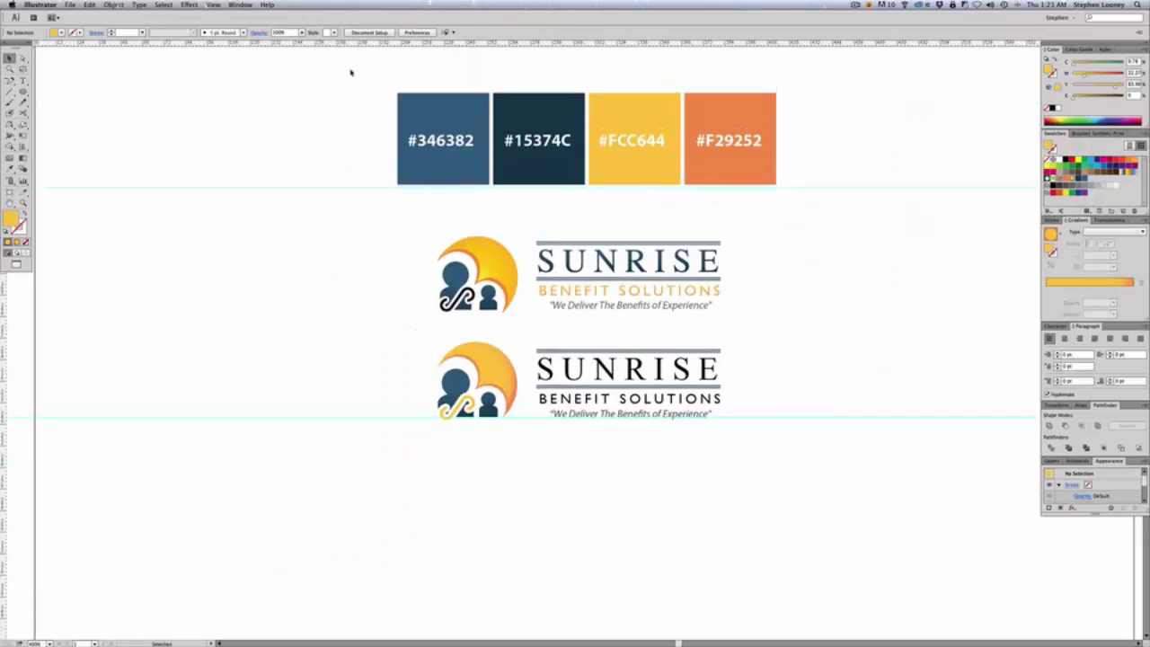
# Try dark blue on the lower logo's swirl, and settle on the palette's orange as its fill
pyautogui.moveTo(384, 291); pyautogui.dragTo(730, 465)
pyautogui.click(256, 447)
pyautogui.click(1079, 179)
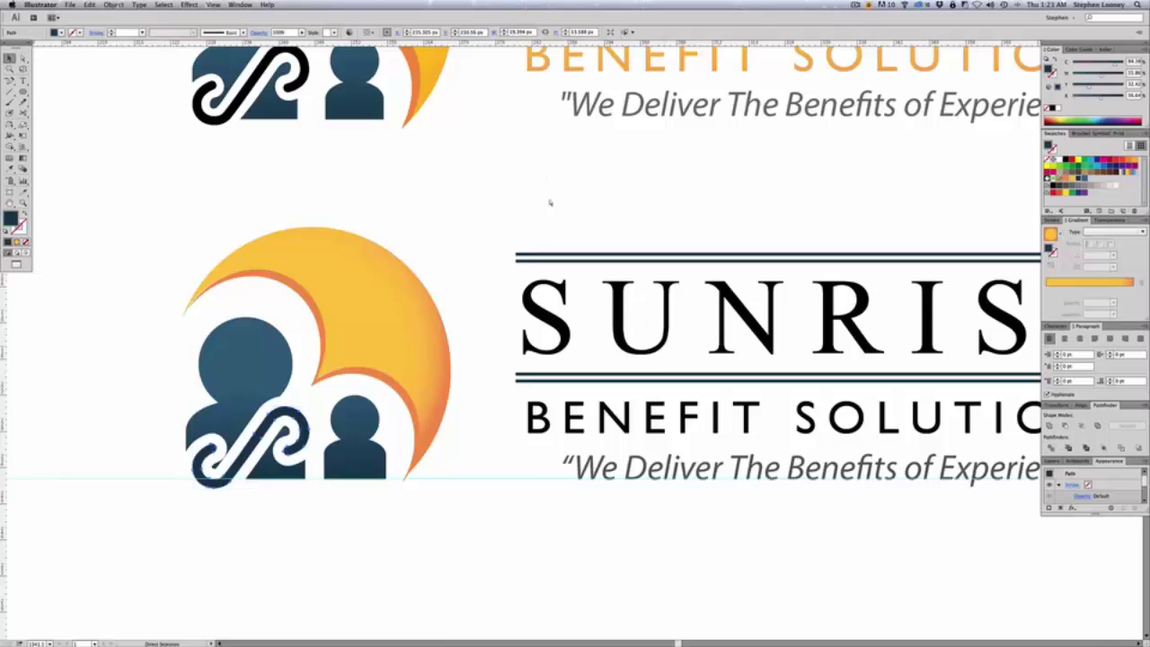
pyautogui.click(1067, 179)
pyautogui.click(562, 206)
pyautogui.keyDown('alt'); pyautogui.keyDown('super'); pyautogui.click(668, 285); pyautogui.keyUp('super'); pyautogui.keyUp('alt')
pyautogui.keyDown('alt'); pyautogui.keyDown('super'); pyautogui.click(669, 285); pyautogui.keyUp('super'); pyautogui.keyUp('alt')
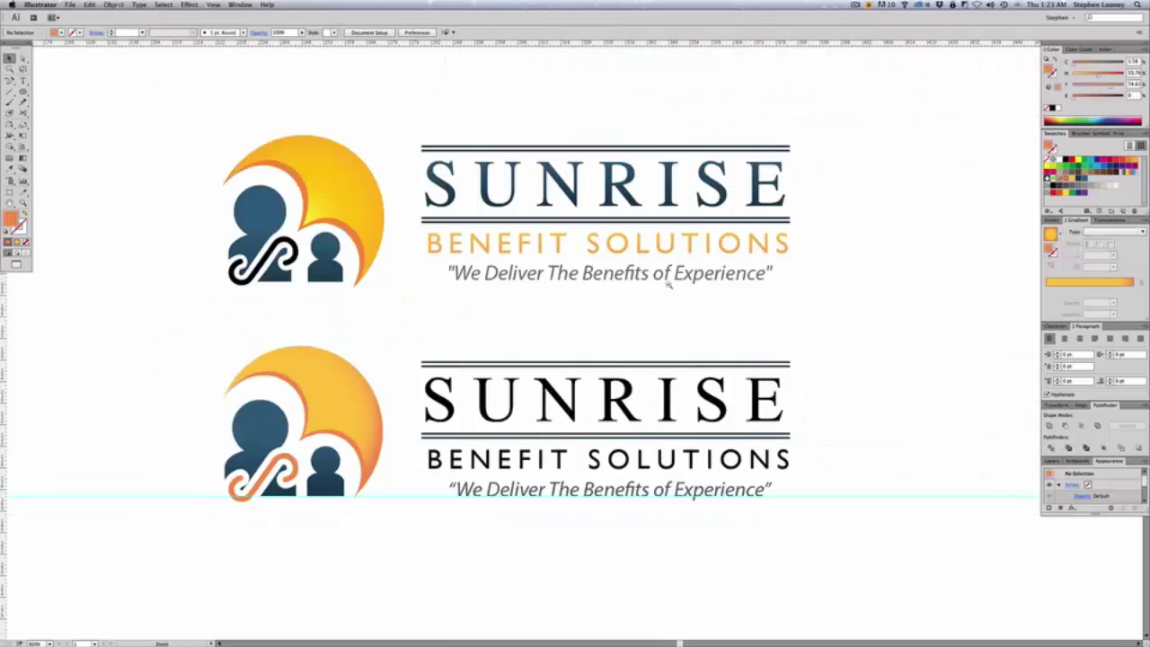
# Convert the lower logo's company name and tagline text to outlines
pyautogui.moveTo(501, 326); pyautogui.dragTo(528, 336)
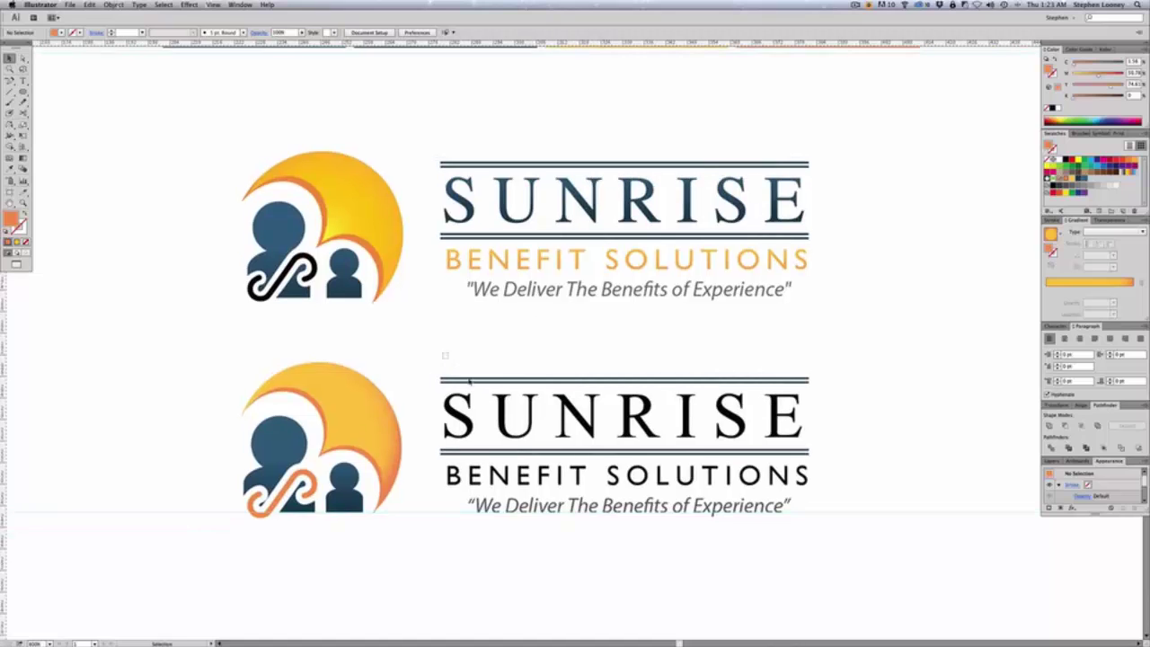
pyautogui.moveTo(440, 358); pyautogui.dragTo(904, 599)
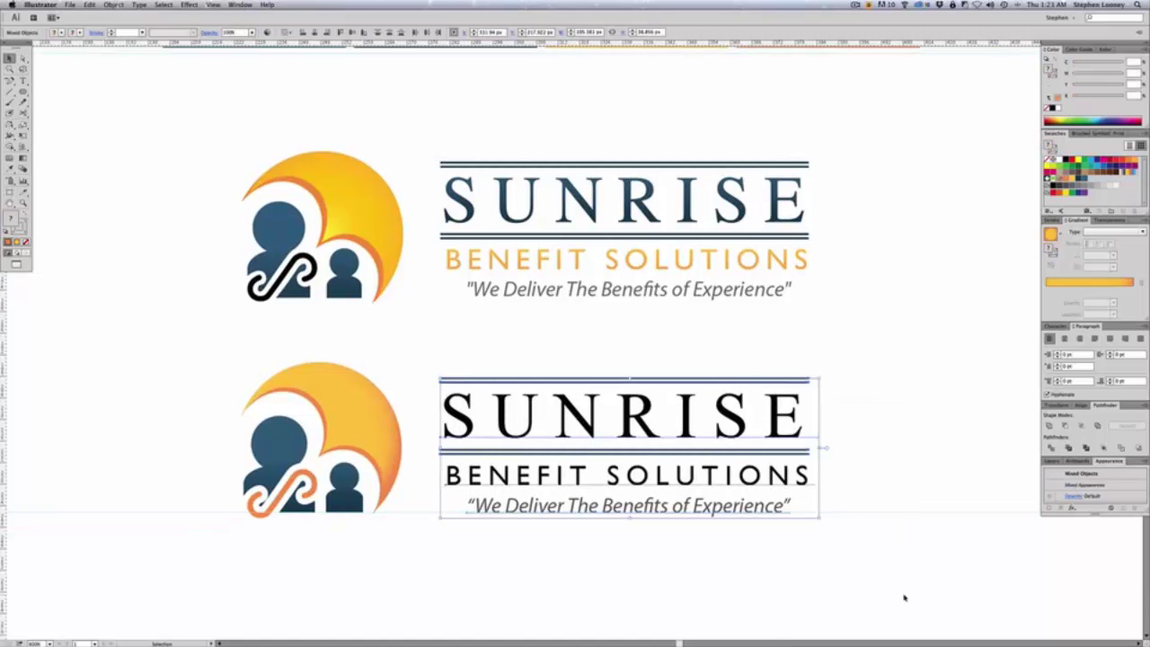
pyautogui.click(140, 4)
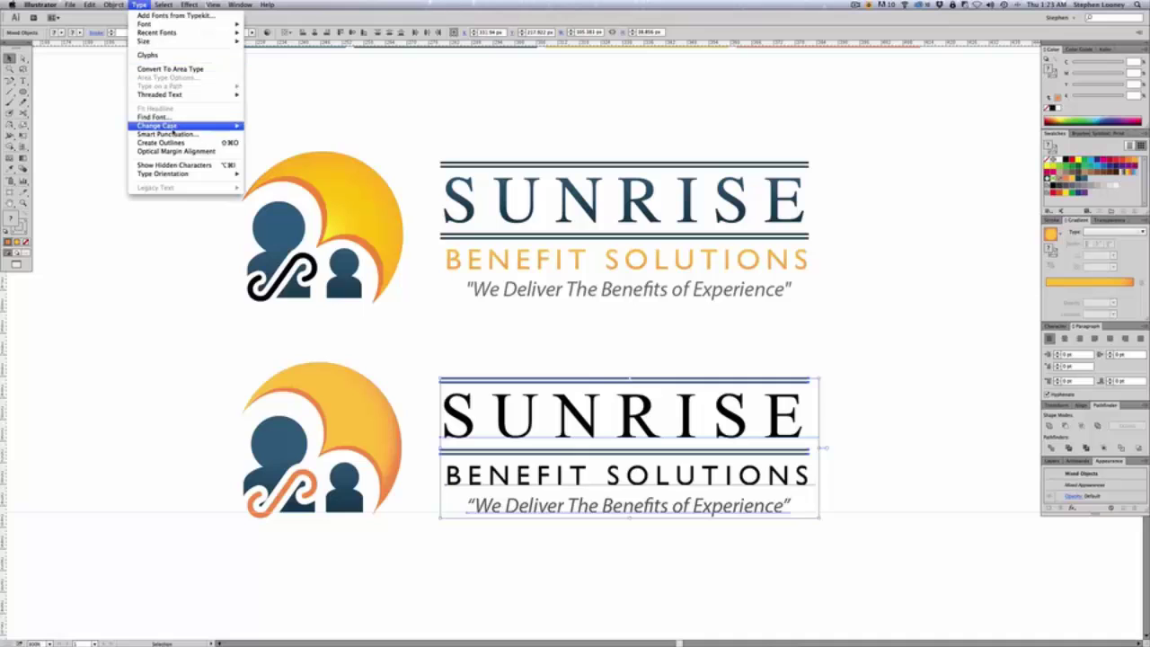
pyautogui.click(171, 142)
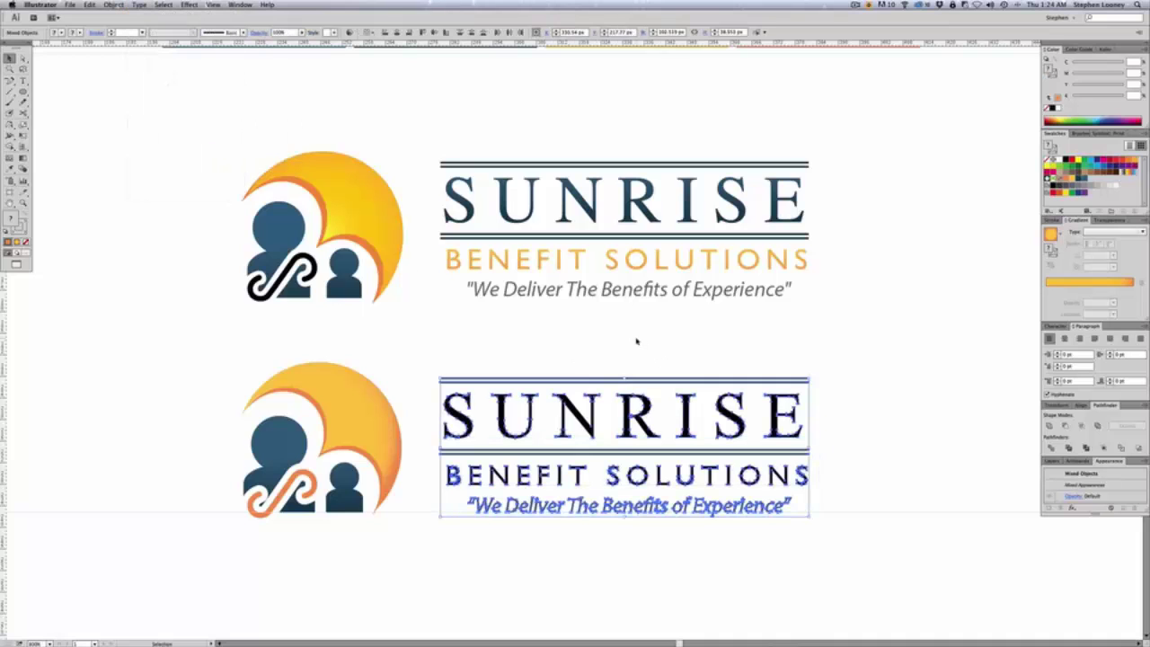
# Fill the lower logo's SUNRISE lettering with the large figure's blue gradient and redirect it vertically from the bottom of the letters upward
pyautogui.click(632, 349)
pyautogui.moveTo(237, 287); pyautogui.dragTo(992, 585)
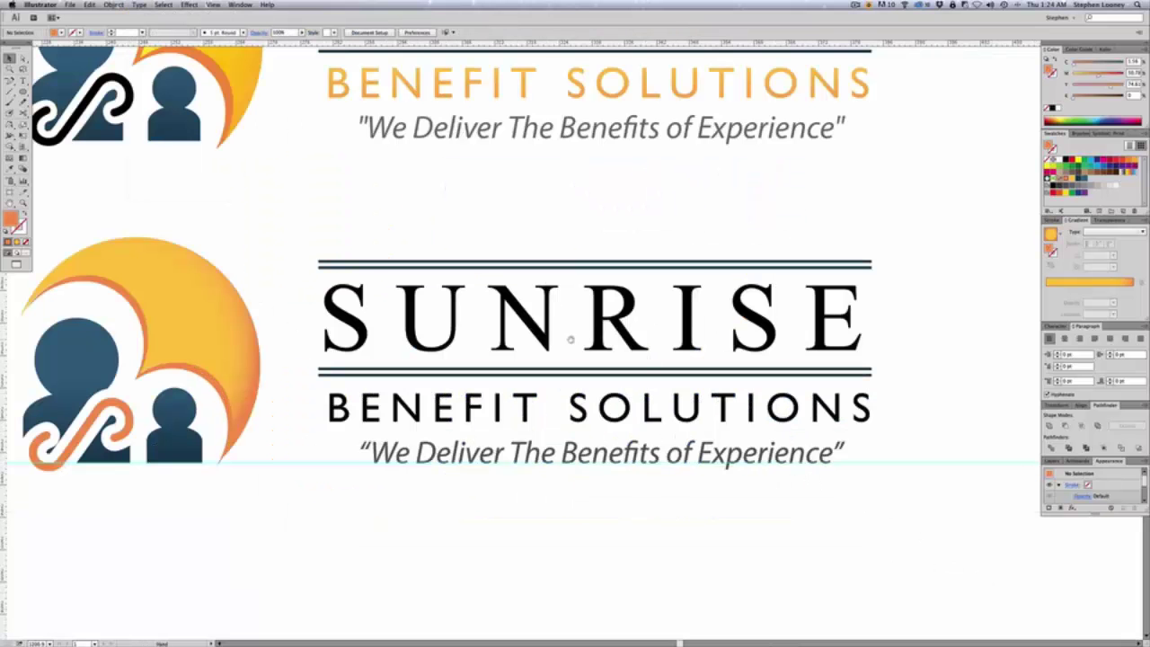
pyautogui.moveTo(316, 282); pyautogui.dragTo(823, 340)
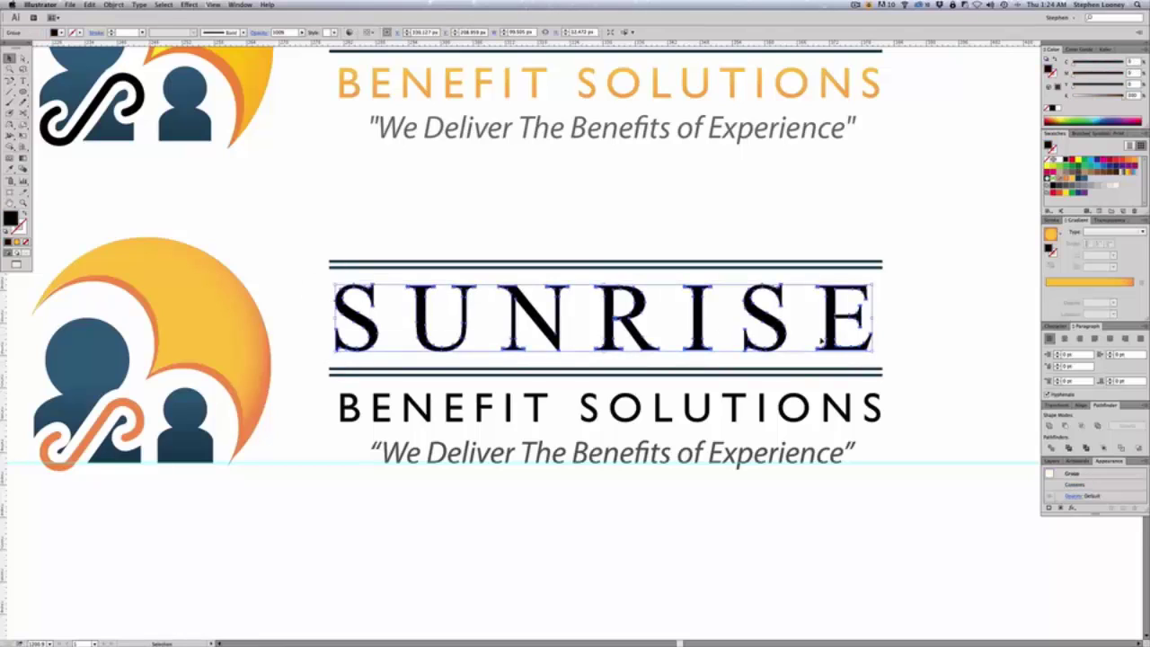
pyautogui.click(10, 168)
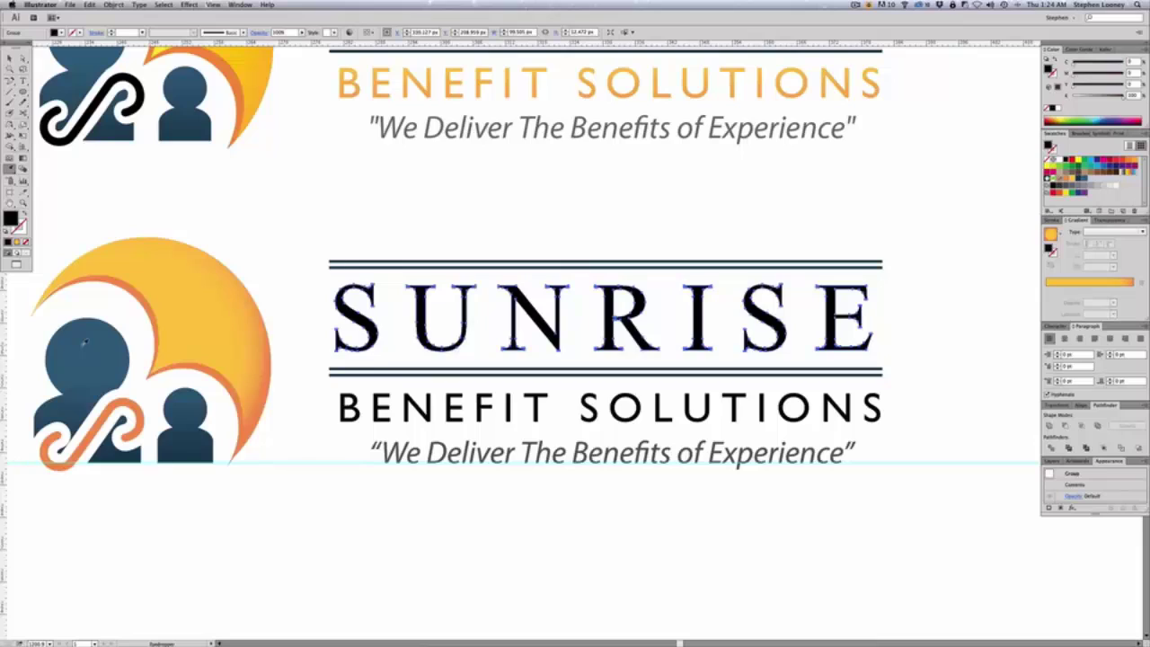
pyautogui.click(86, 342)
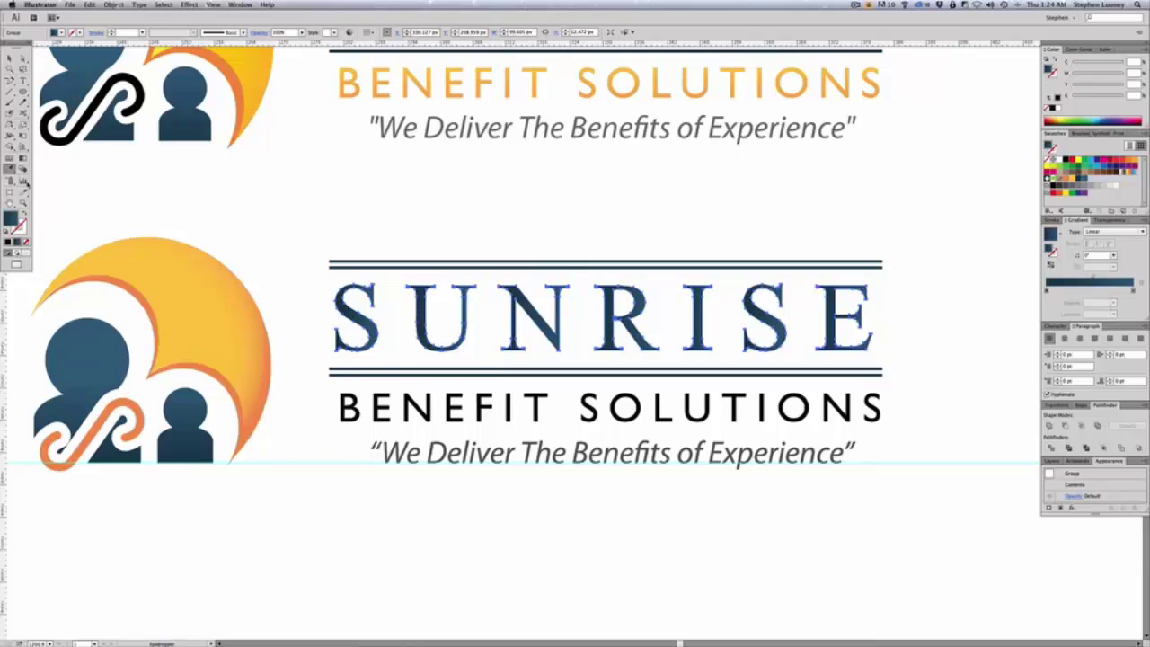
pyautogui.click(23, 159)
pyautogui.moveTo(367, 357); pyautogui.dragTo(379, 286)
pyautogui.press('v')
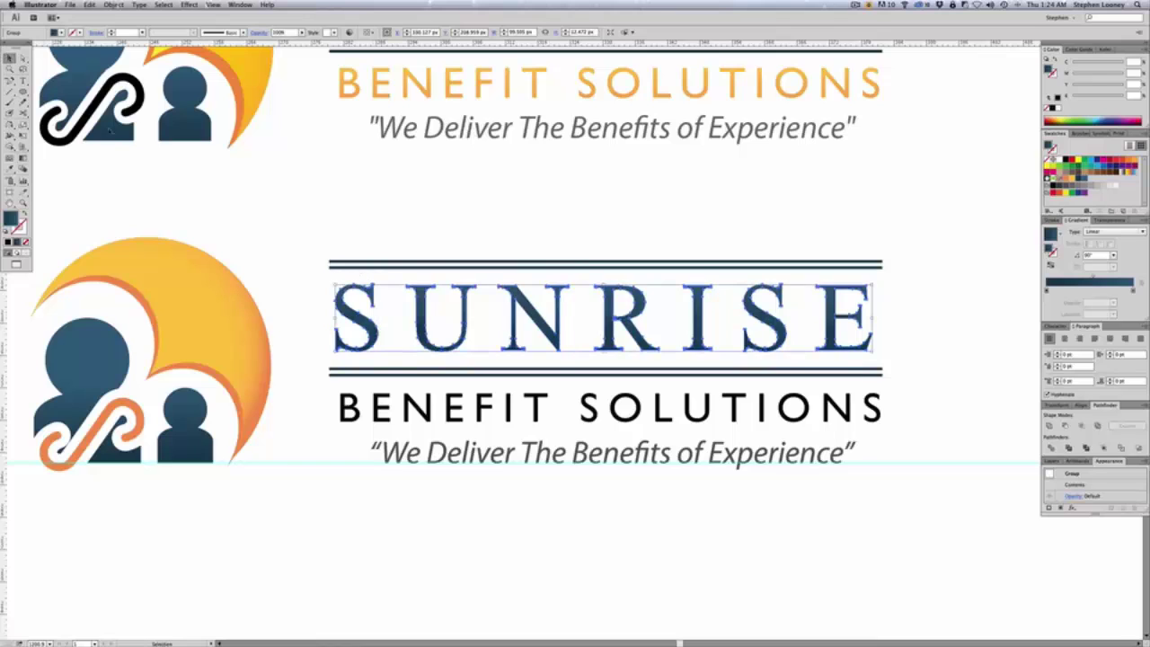
# Fill the lower BENEFIT SOLUTIONS lettering with the crescent's yellow-orange gradient, changed to linear and running vertically upward
pyautogui.click(296, 204)
pyautogui.moveTo(318, 384); pyautogui.dragTo(894, 437)
pyautogui.click(9, 169)
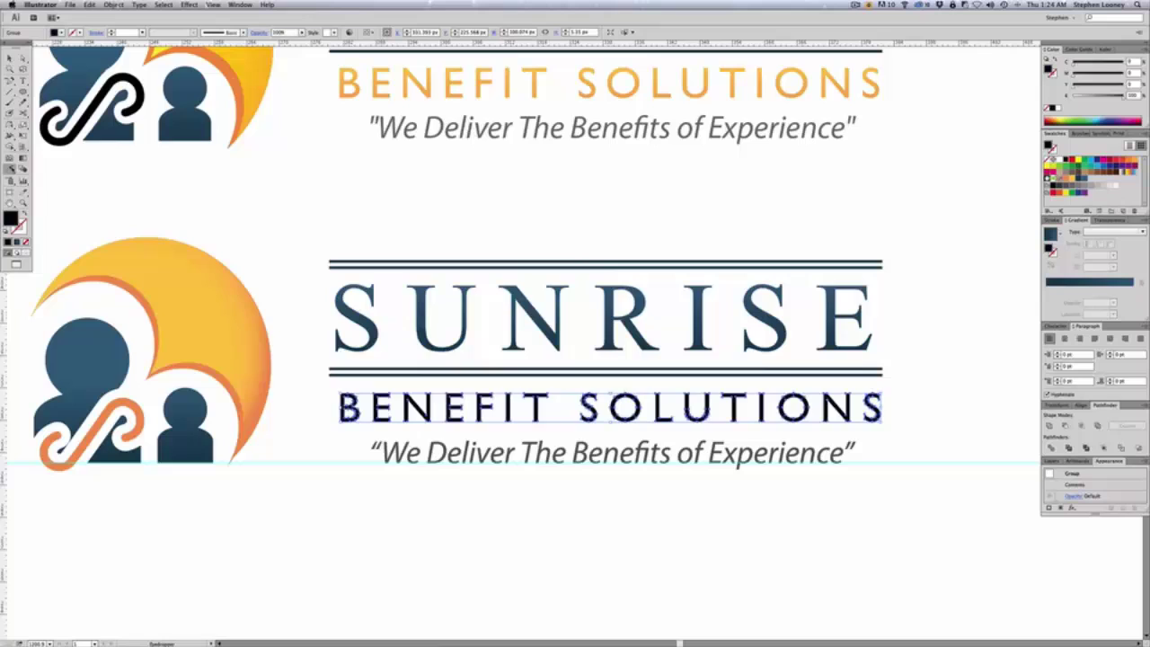
pyautogui.click(184, 299)
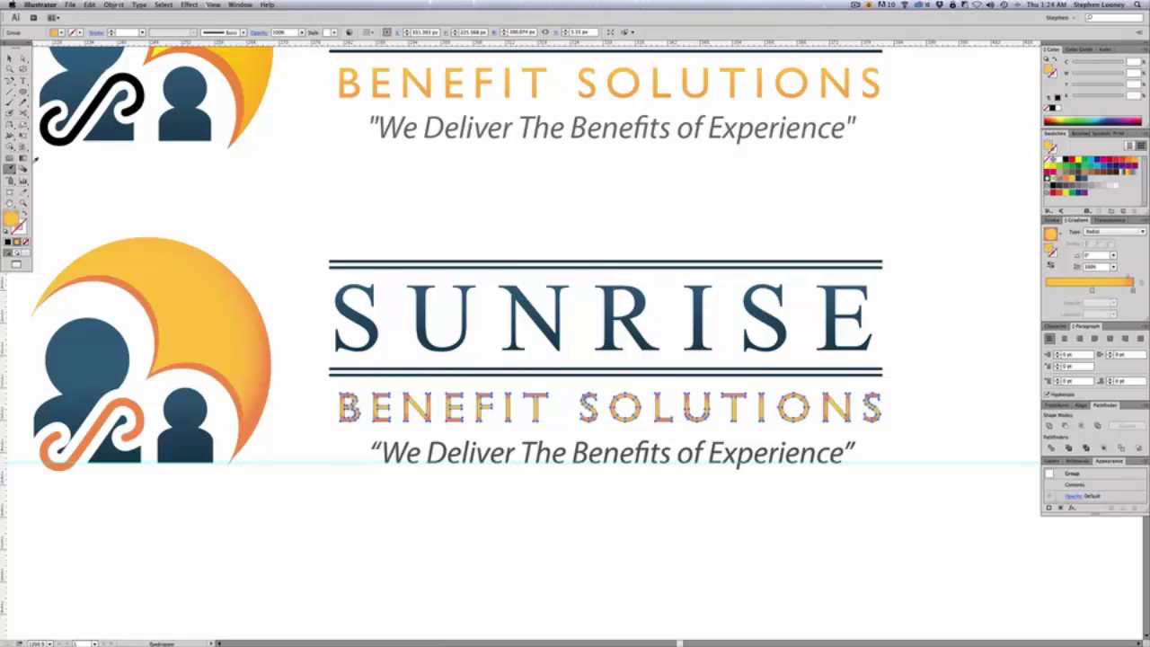
pyautogui.click(1113, 232)
pyautogui.click(1107, 237)
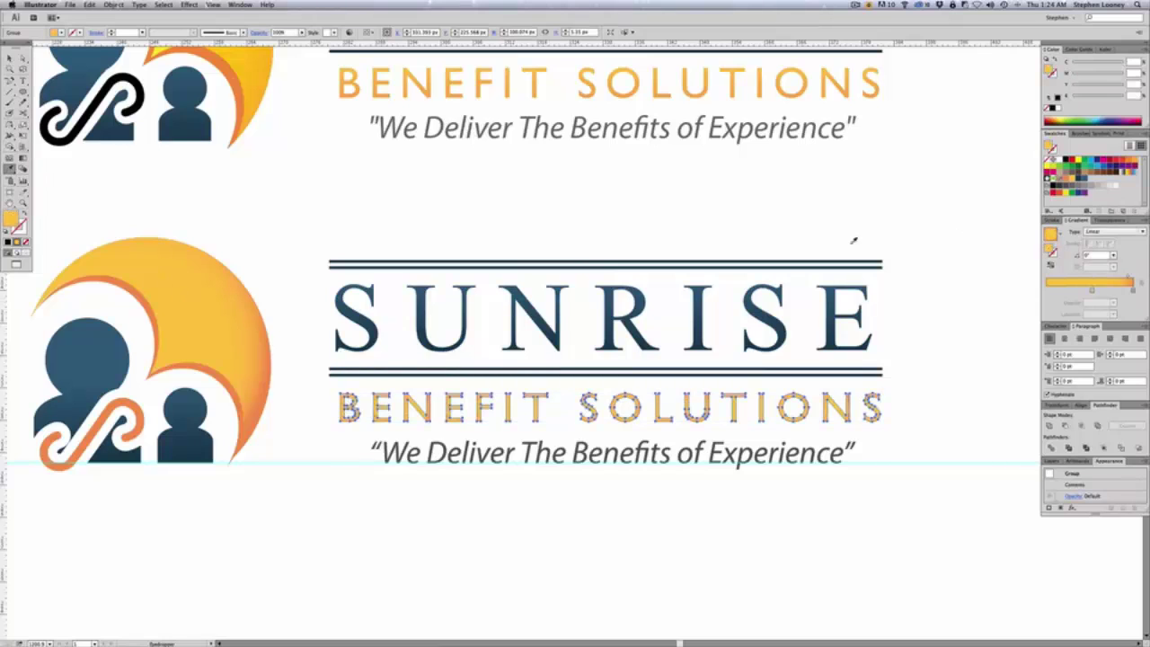
pyautogui.press('g')
pyautogui.moveTo(459, 409); pyautogui.dragTo(461, 388)
pyautogui.press('v')
pyautogui.click(676, 510)
# Stretch the lower logo's SUNRISE lettering sideways until its E reaches the right end of the double rules
pyautogui.moveTo(614, 401); pyautogui.dragTo(629, 401)
pyautogui.keyDown('alt'); pyautogui.keyDown('super'); pyautogui.click(588, 369); pyautogui.keyUp('super'); pyautogui.keyUp('alt')
pyautogui.keyDown('alt'); pyautogui.keyDown('super'); pyautogui.click(588, 368); pyautogui.keyUp('super'); pyautogui.keyUp('alt')
pyautogui.moveTo(586, 369); pyautogui.dragTo(598, 405)
pyautogui.moveTo(706, 441); pyautogui.dragTo(717, 470)
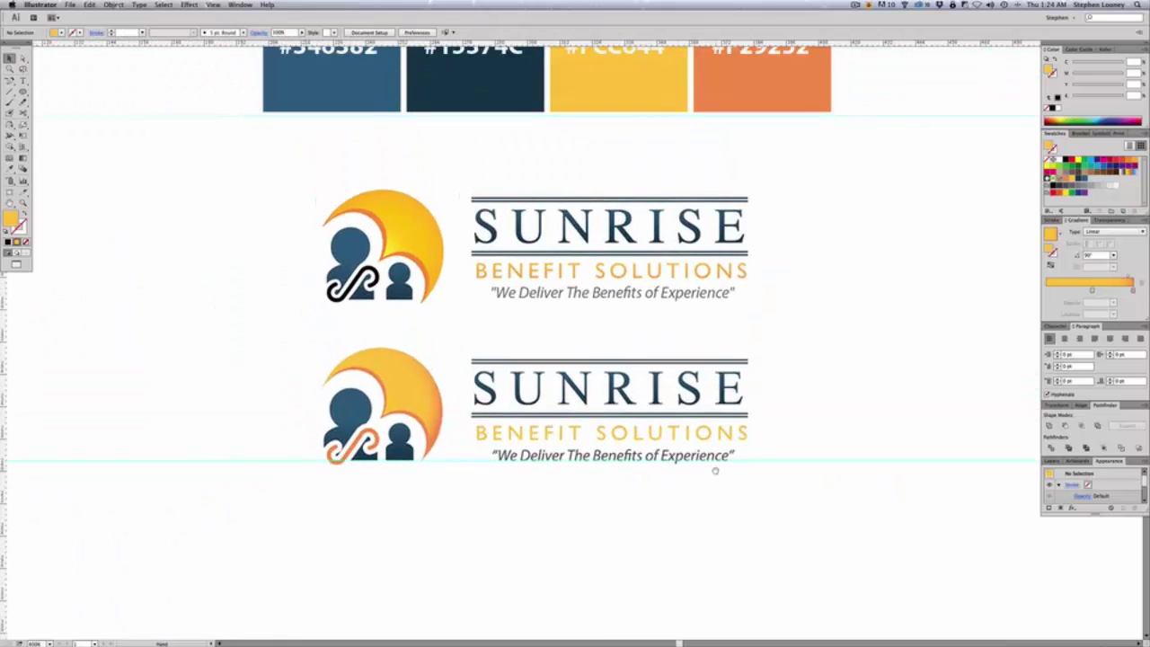
pyautogui.moveTo(390, 314); pyautogui.dragTo(903, 545)
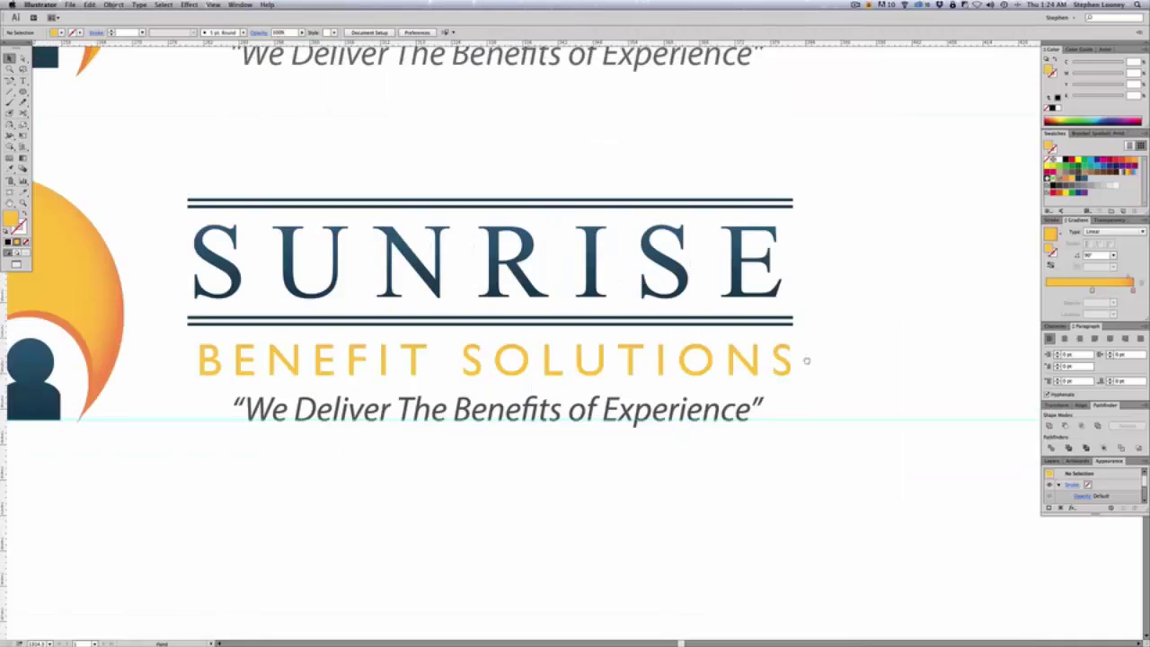
pyautogui.click(778, 240)
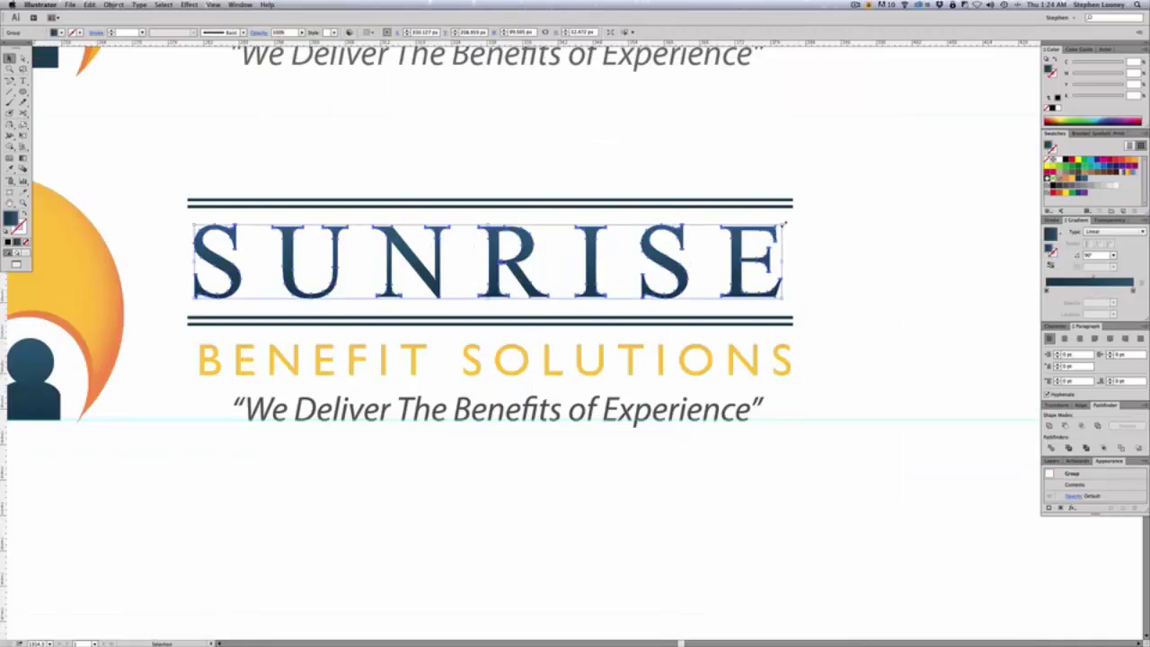
pyautogui.moveTo(784, 224); pyautogui.dragTo(786, 320)
pyautogui.press('super+z')
pyautogui.click(827, 329)
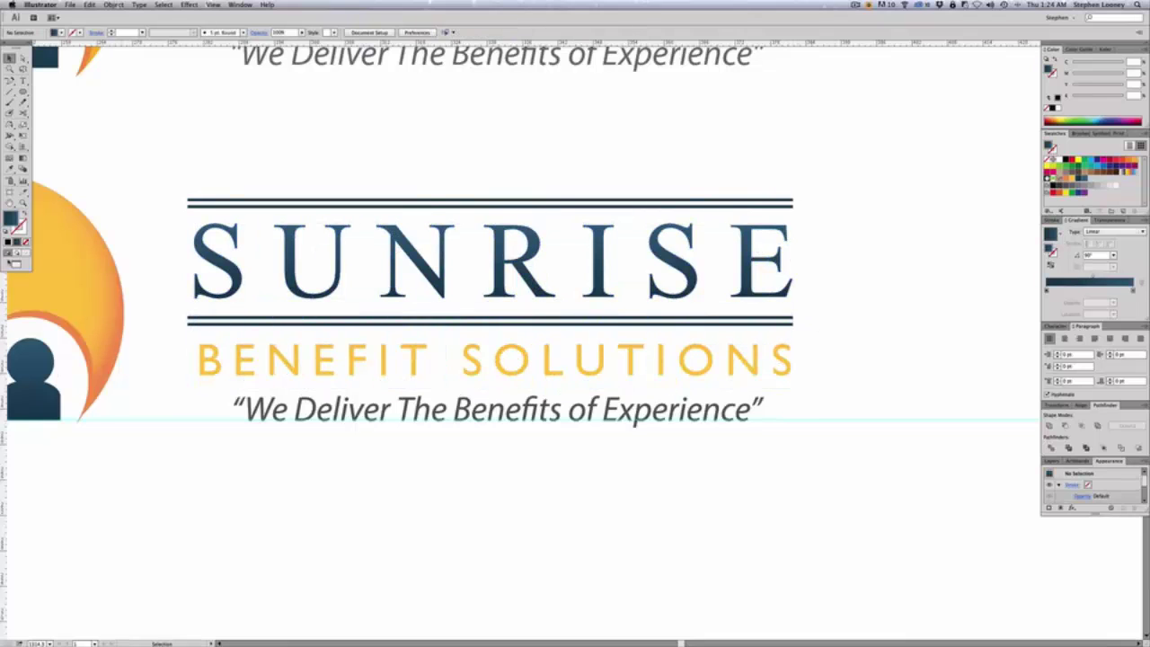
# Check the right-hand alignment of the lower logo's text against a temporary vertical guide, and compare both logos
pyautogui.moveTo(6, 310); pyautogui.dragTo(790, 358)
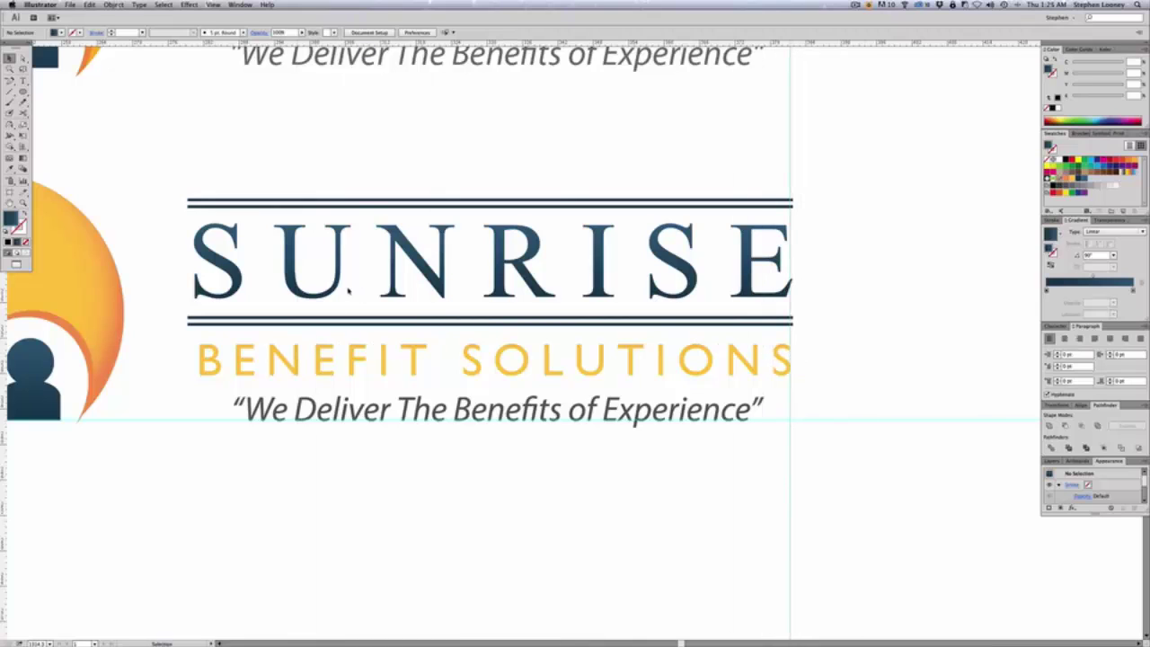
pyautogui.press('super+z')
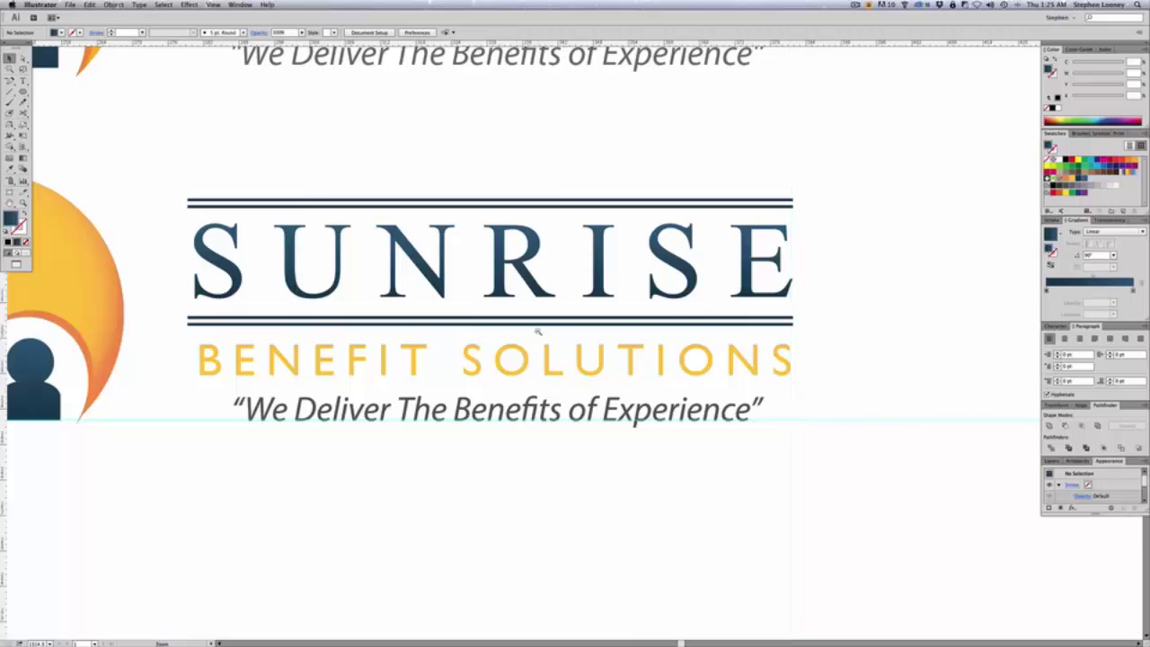
pyautogui.keyDown('alt'); pyautogui.keyDown('super'); pyautogui.click(538, 332); pyautogui.keyUp('super'); pyautogui.keyUp('alt')
pyautogui.keyDown('alt'); pyautogui.keyDown('super'); pyautogui.click(536, 331); pyautogui.keyUp('super'); pyautogui.keyUp('alt')
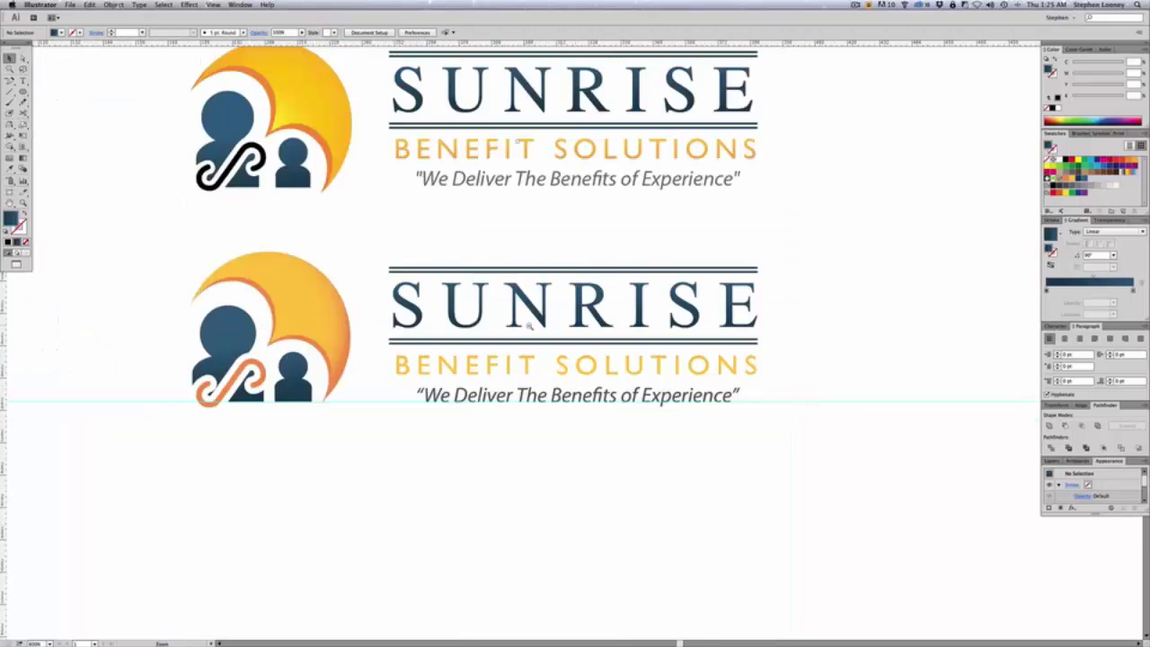
pyautogui.keyDown('alt'); pyautogui.keyDown('super'); pyautogui.click(530, 329); pyautogui.keyUp('super'); pyautogui.keyUp('alt')
pyautogui.scroll(2, 530, 330)
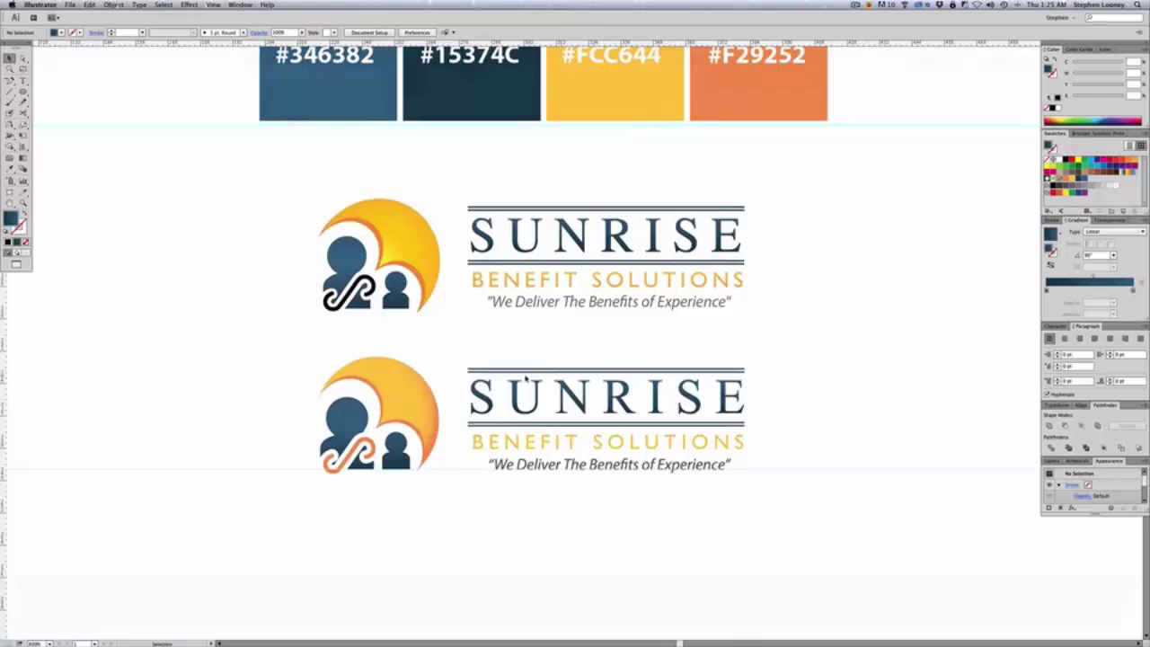
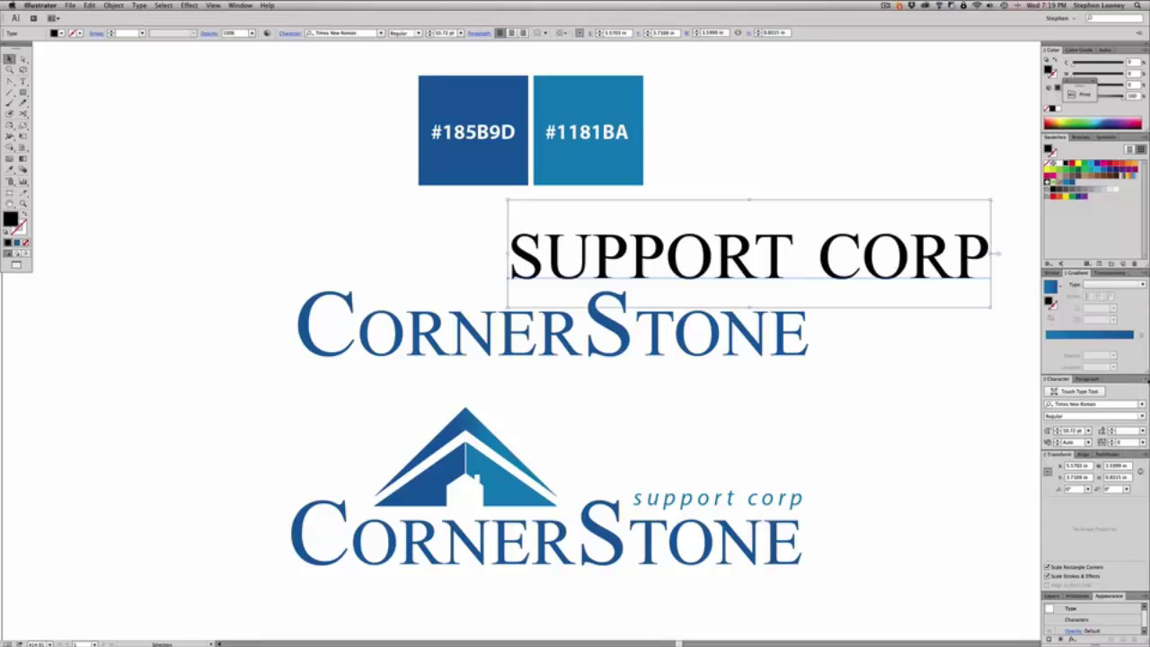
# Turn off all caps for the "support corp" text and set its font to Myriad Pro Italic
pyautogui.click(1144, 379)
pyautogui.click(1061, 420)
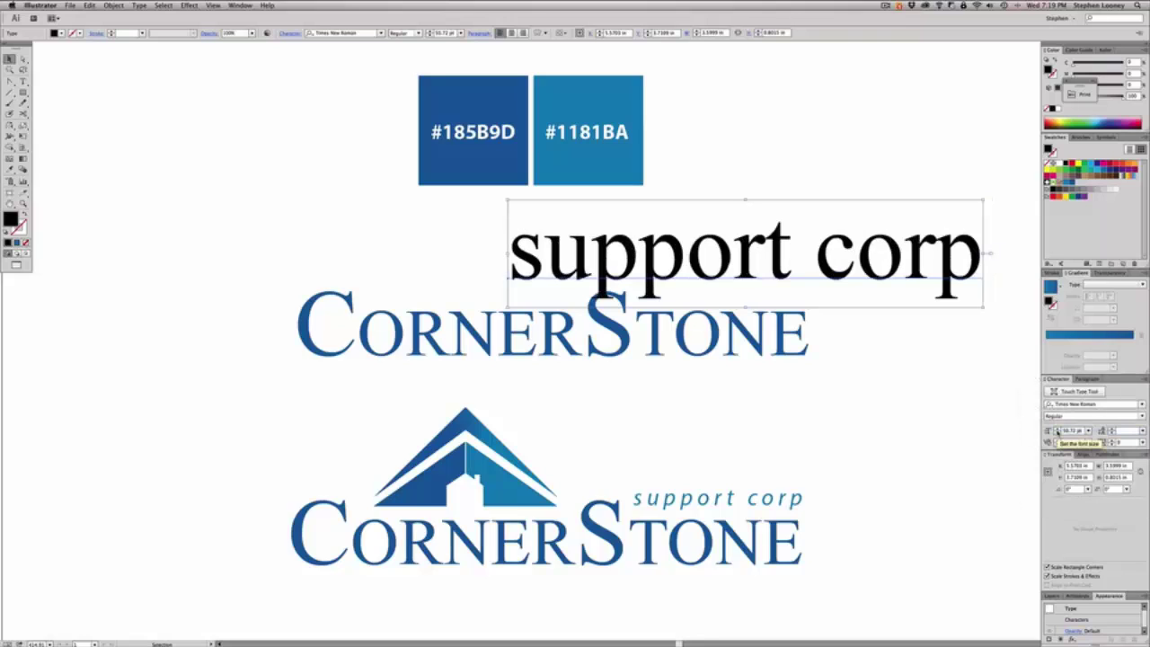
pyautogui.click(337, 32)
pyautogui.write('Myriad')
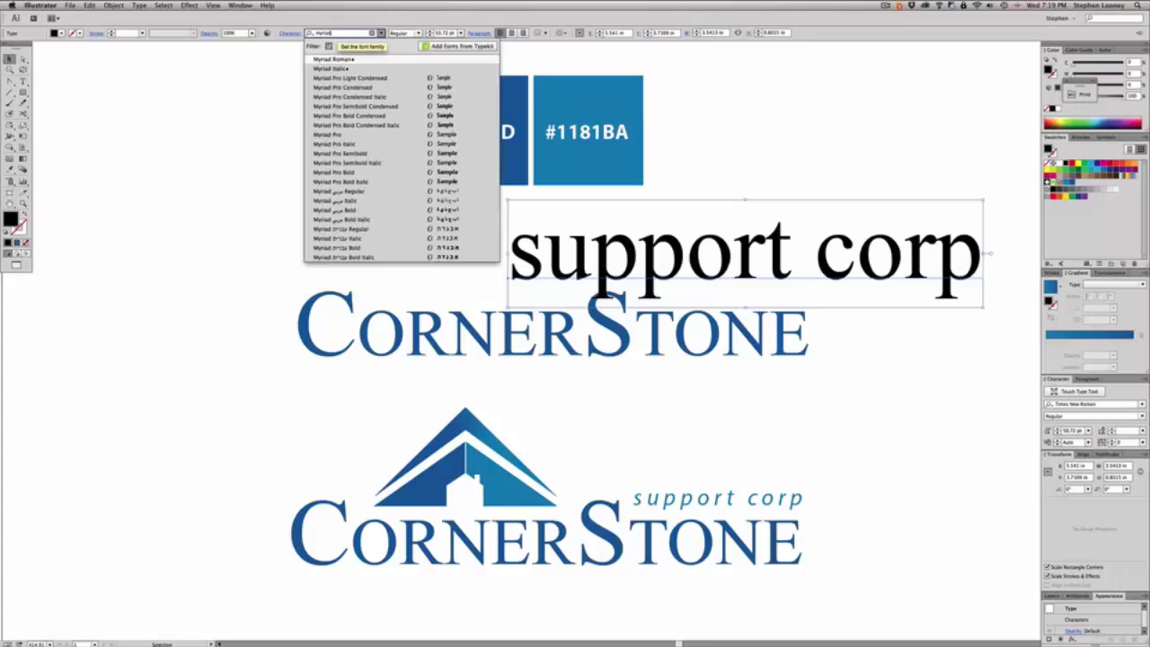
pyautogui.press('Down')
pyautogui.press('Down')
pyautogui.press('Down')
pyautogui.press('Down')
pyautogui.press('Down')
pyautogui.press('Down')
pyautogui.press('Down')
pyautogui.press('Down')
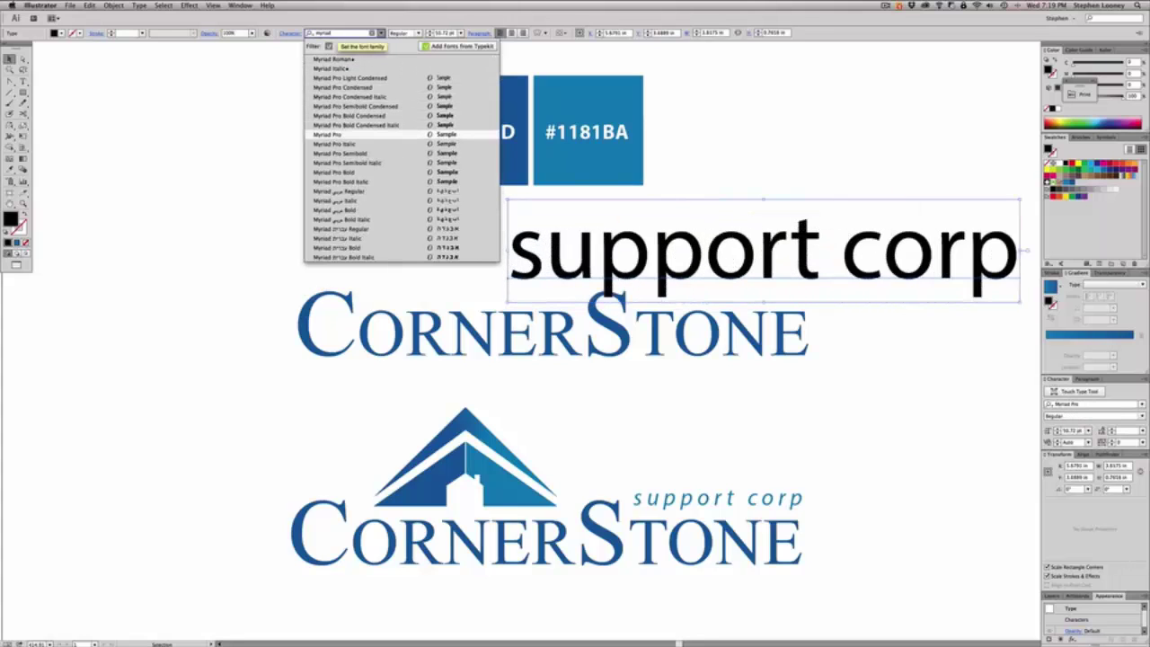
pyautogui.press('Down')
pyautogui.press('Return')
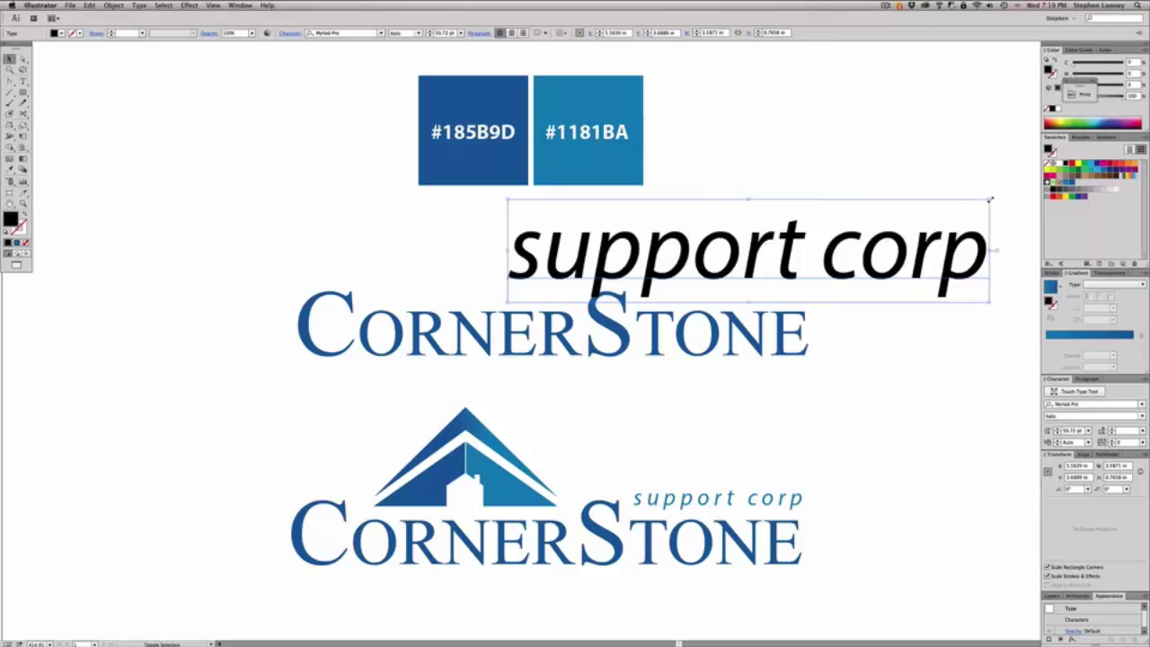
# Scale the "support corp" tagline down to about 16 pt above STONE and fill it with the palette's lighter blue
pyautogui.moveTo(989, 199); pyautogui.dragTo(777, 292)
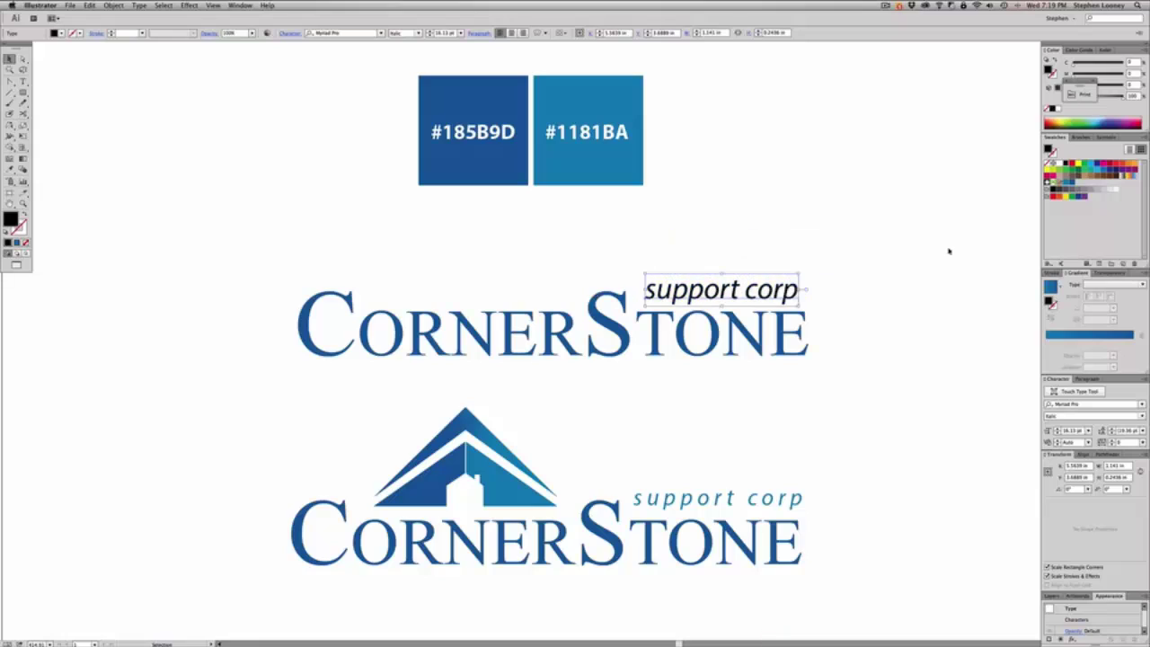
pyautogui.click(1065, 181)
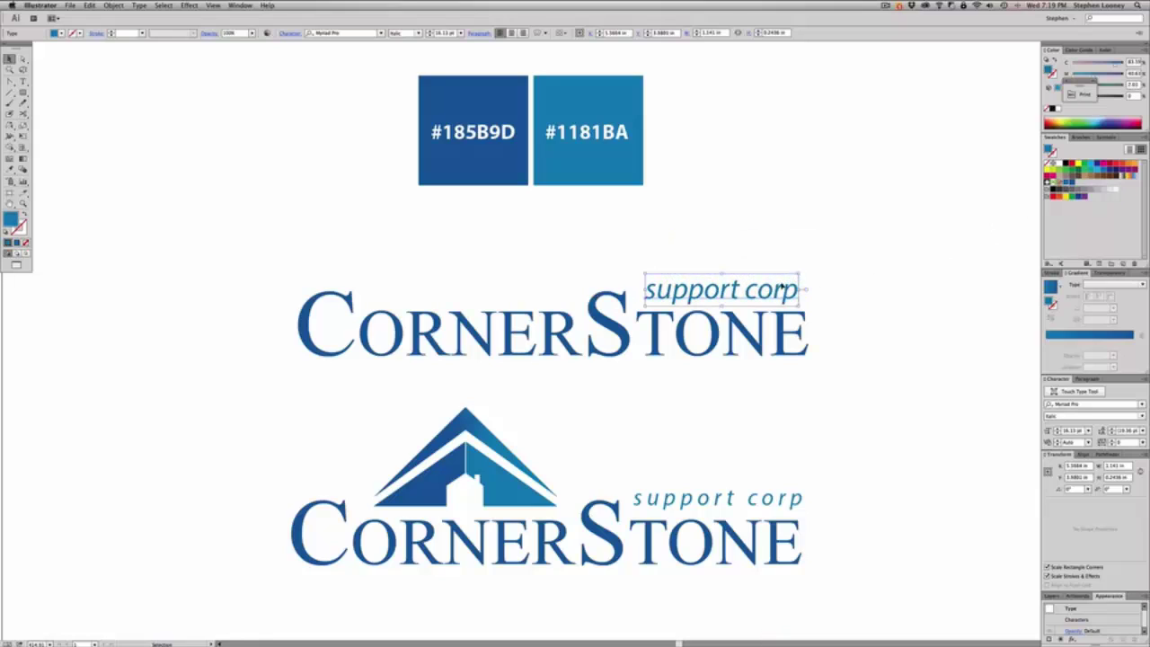
pyautogui.moveTo(784, 288); pyautogui.dragTo(787, 290)
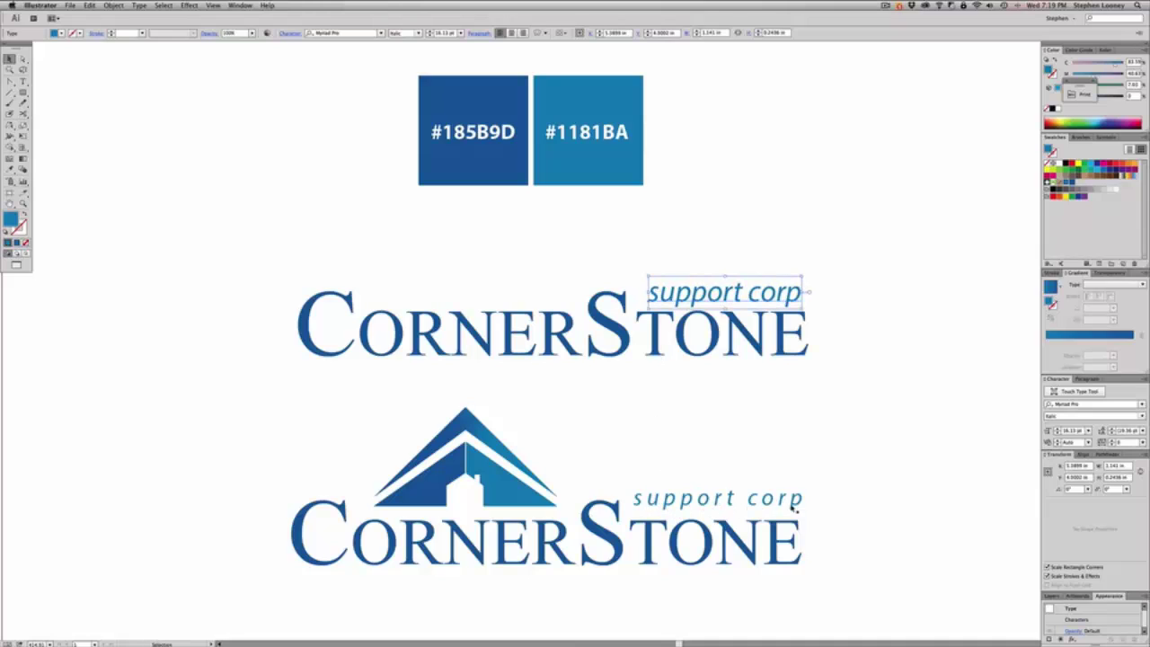
pyautogui.click(753, 258)
pyautogui.click(738, 298)
pyautogui.click(760, 243)
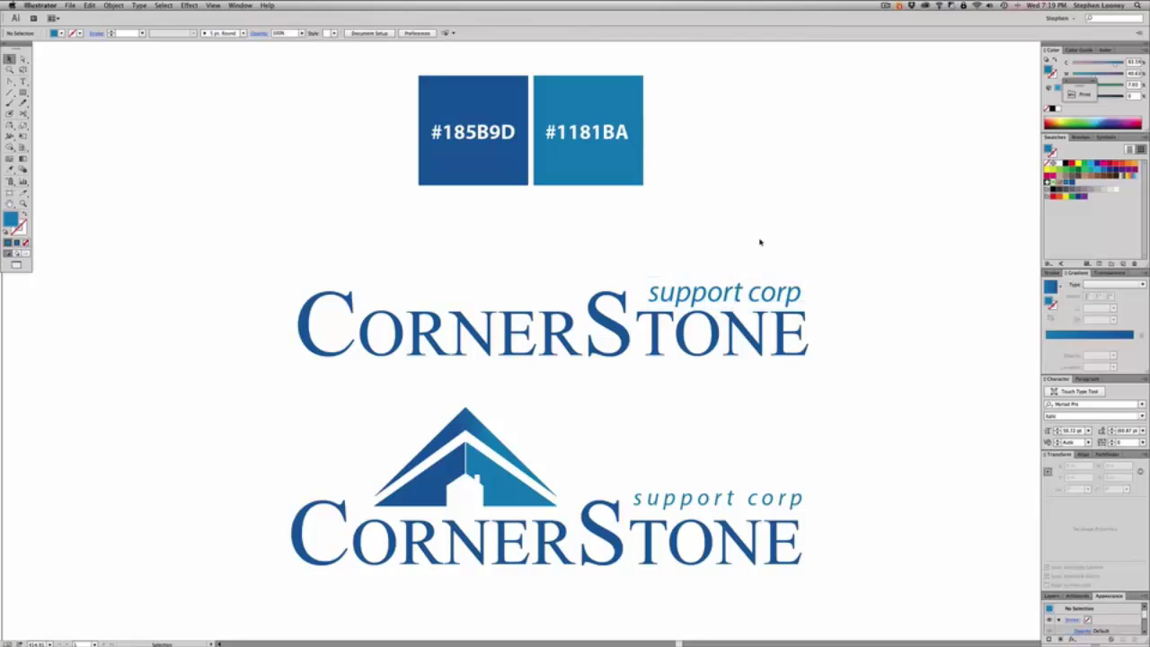
# Shrink the upper "support corp" tagline to about 11.7 pt and place it just after the large S, above STONE
pyautogui.click(743, 287)
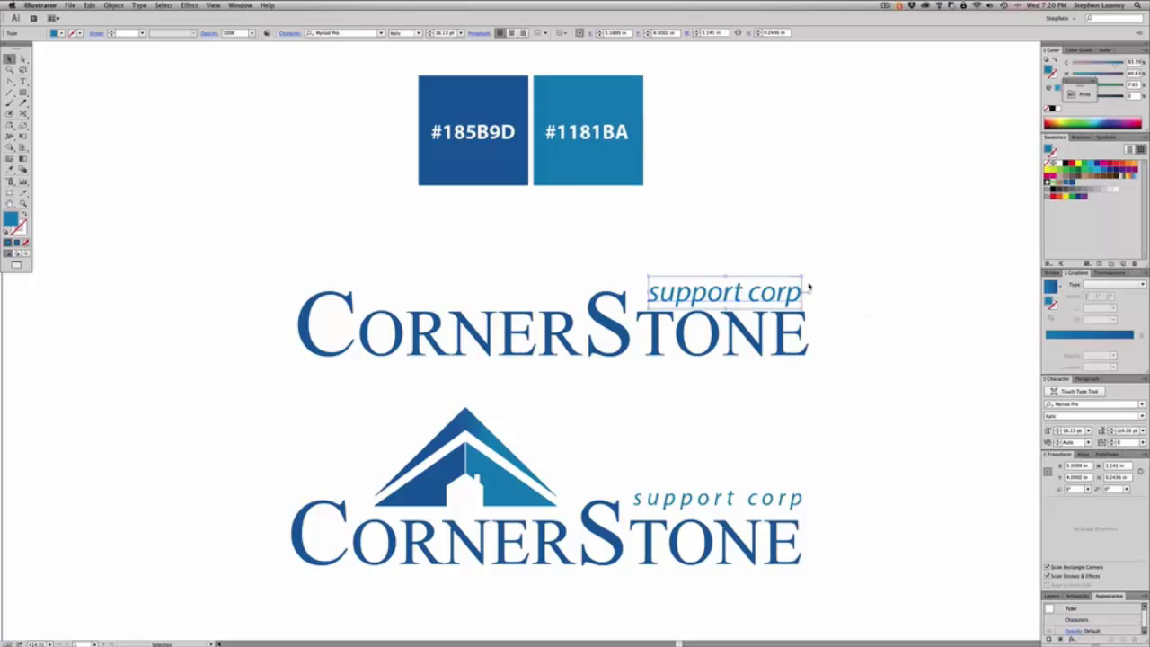
pyautogui.moveTo(802, 277); pyautogui.dragTo(781, 285)
pyautogui.moveTo(718, 298); pyautogui.dragTo(711, 298)
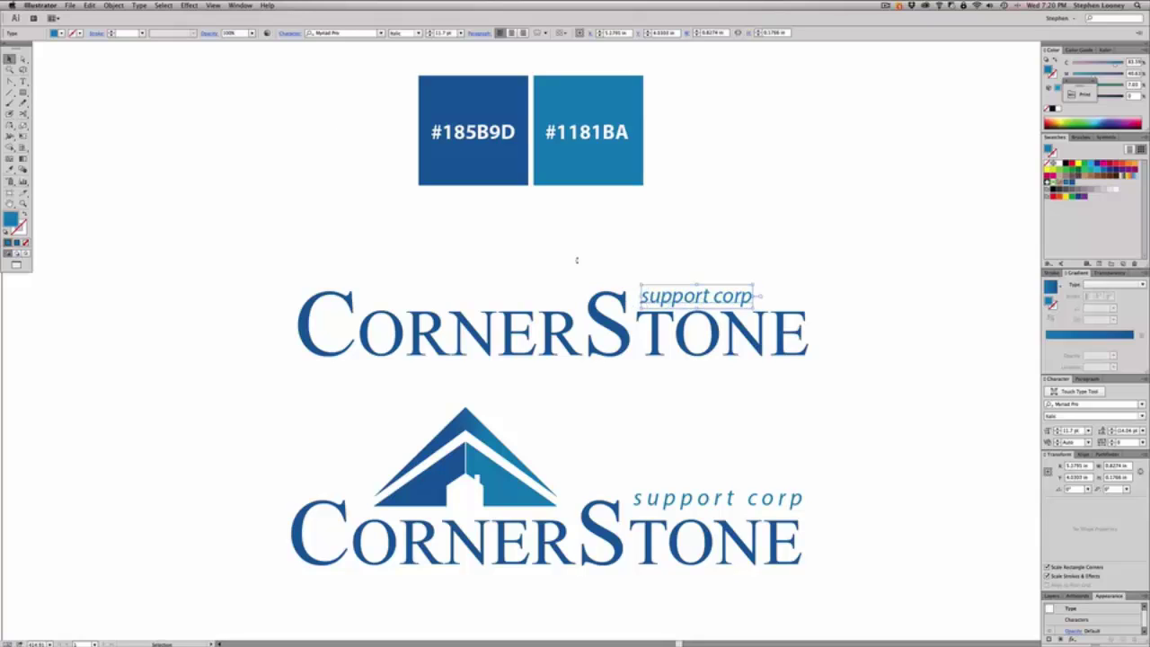
# Set the upper tagline's tracking to 217 so that it spans the width of STONE
pyautogui.click(290, 33)
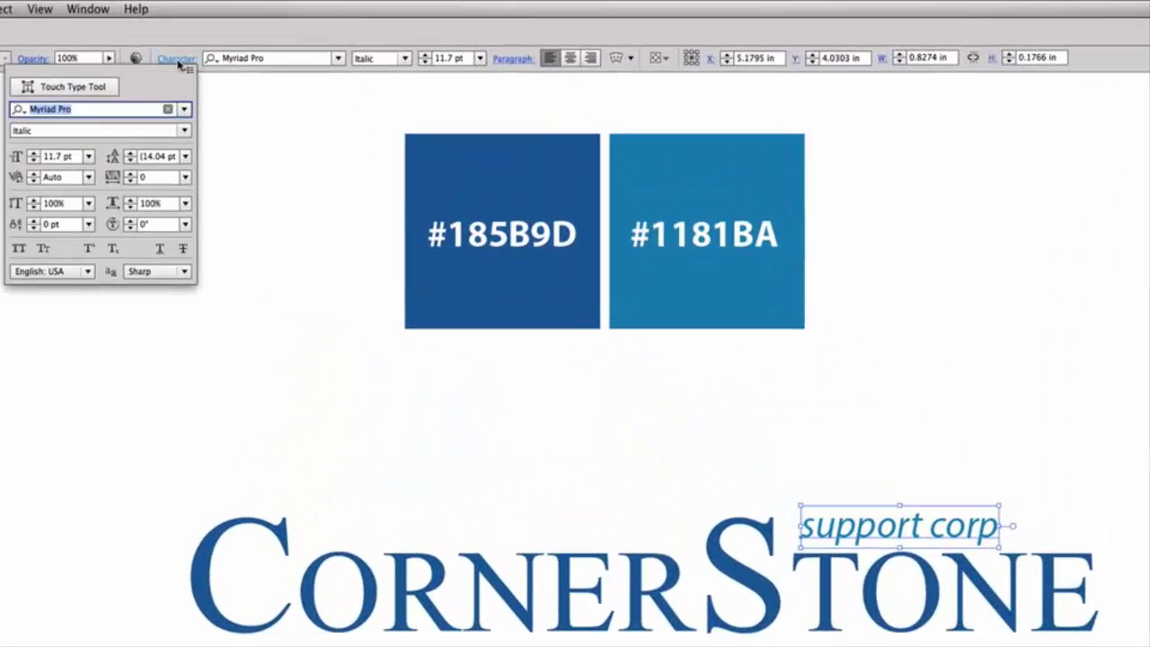
pyautogui.click(151, 178)
pyautogui.scroll(20, 154, 177)
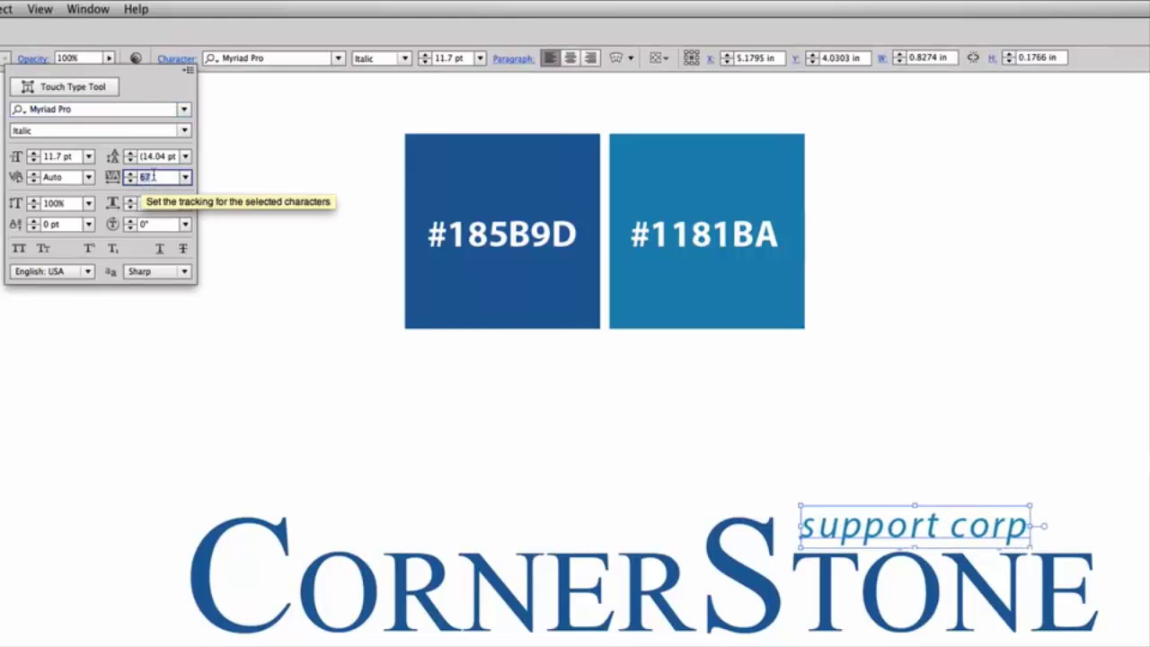
pyautogui.scroll(20, 154, 177)
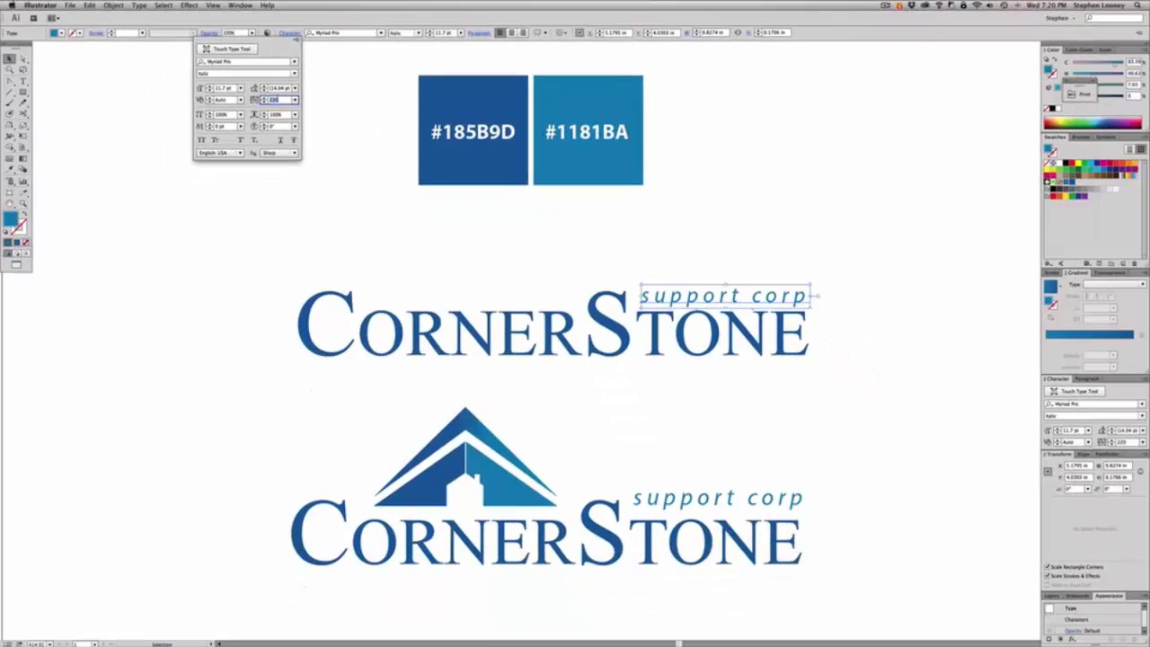
pyautogui.scroll(-3, 275, 99)
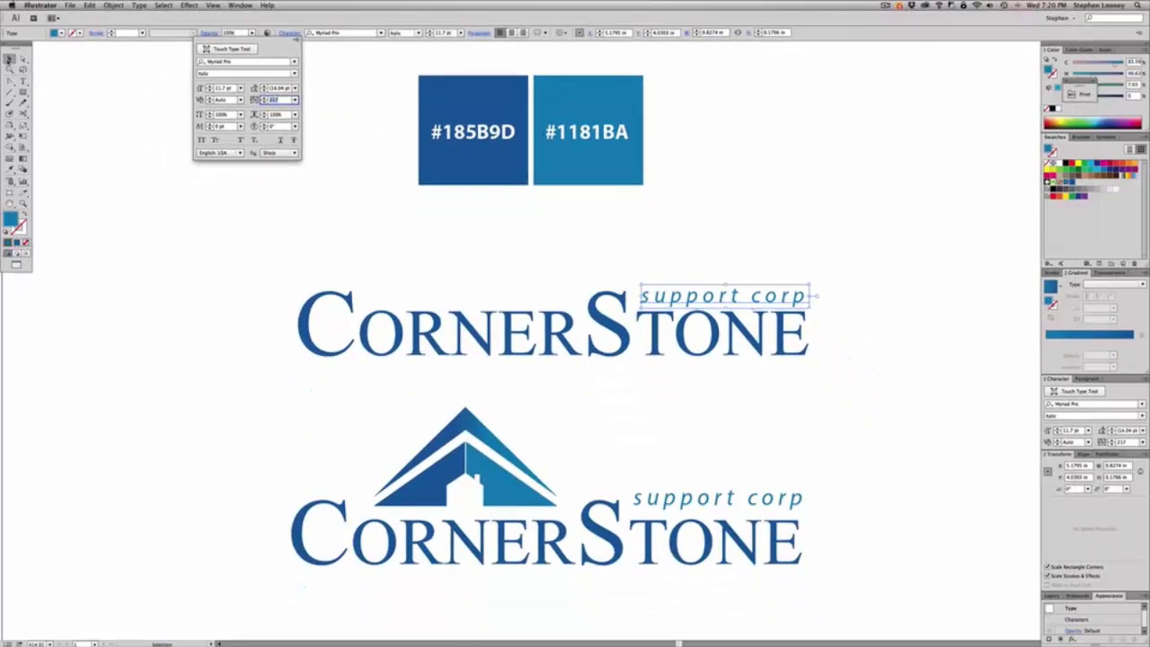
pyautogui.click(9, 60)
pyautogui.click(812, 259)
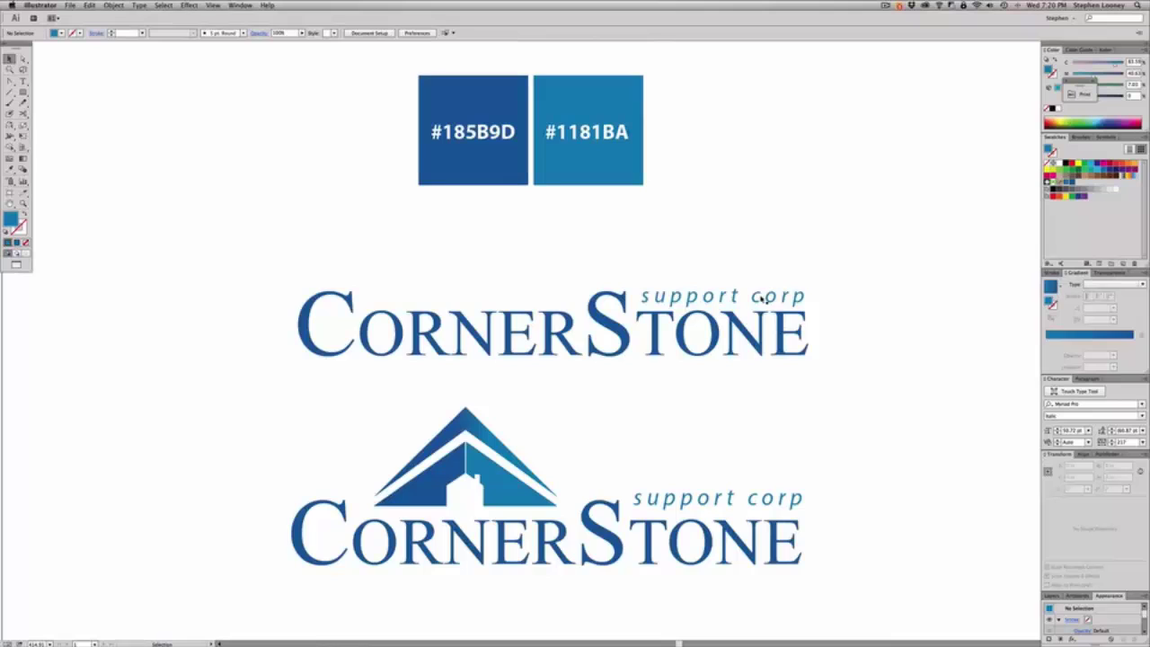
# Raise the upper "support corp" tagline slightly to leave more space above STONE
pyautogui.moveTo(762, 298); pyautogui.dragTo(721, 296)
pyautogui.click(742, 260)
pyautogui.click(730, 261)
pyautogui.click(722, 278)
pyautogui.click(723, 293)
pyautogui.click(710, 267)
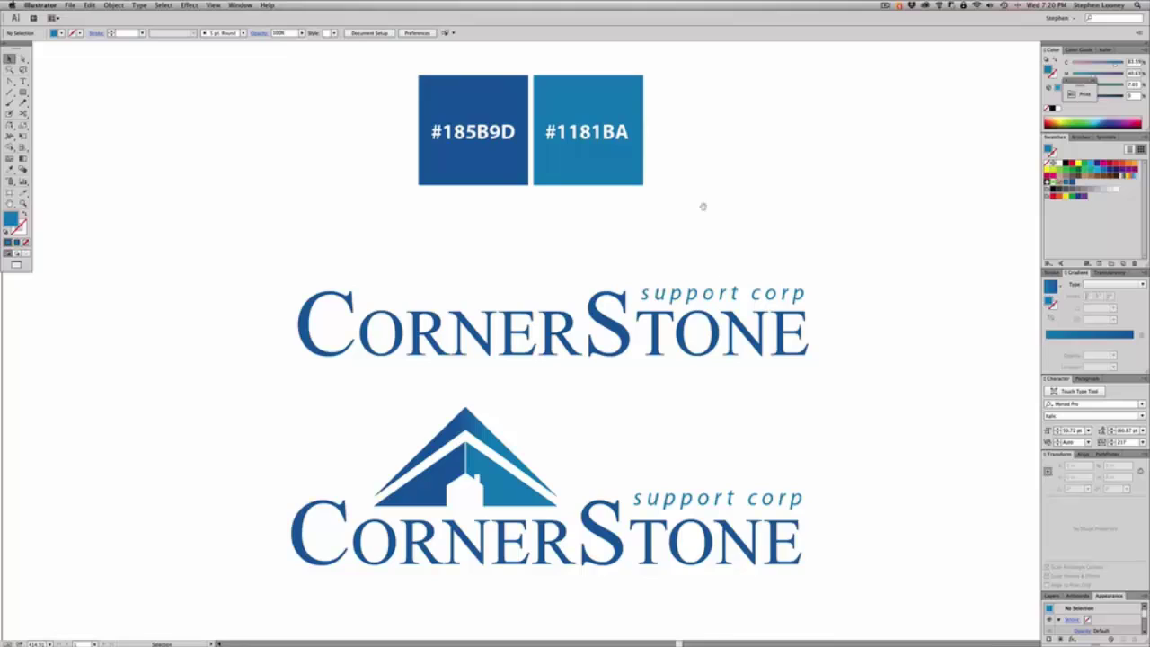
pyautogui.hscroll(-2, 718, 211)
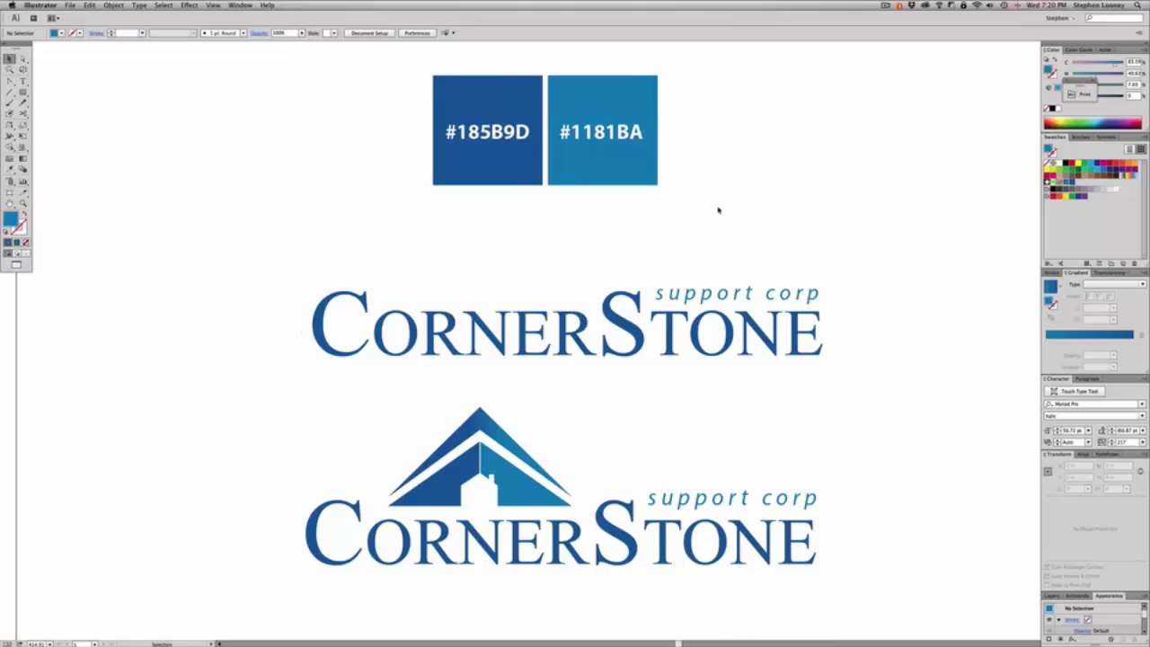
pyautogui.hscroll(-1, 722, 210)
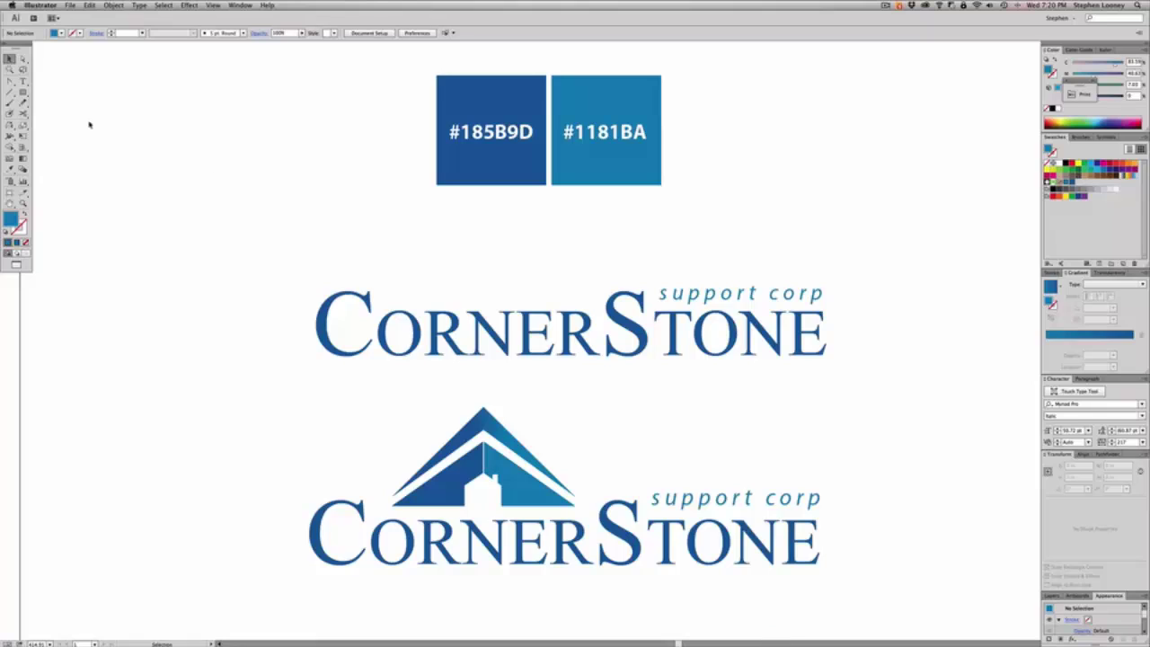
# Draw a square about 0.93 in wide in the lighter blue, over the middle of the upper CornerStone lettering
pyautogui.click(23, 93)
pyautogui.click(23, 82)
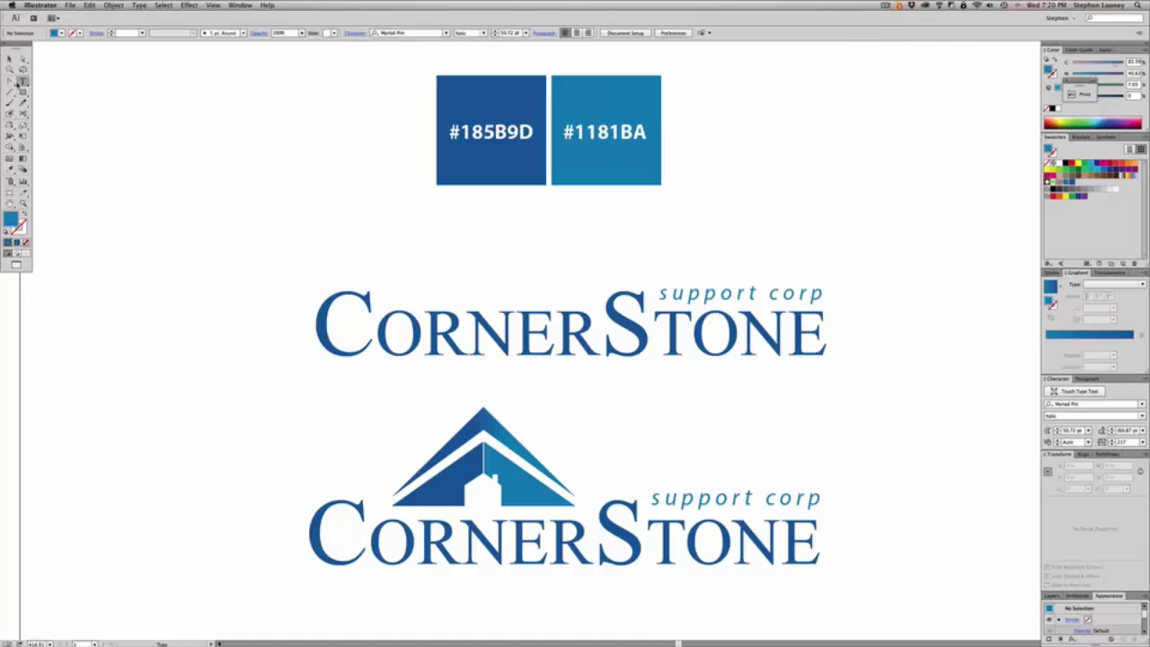
pyautogui.click(10, 82)
pyautogui.click(23, 92)
pyautogui.scroll(-2, 481, 406)
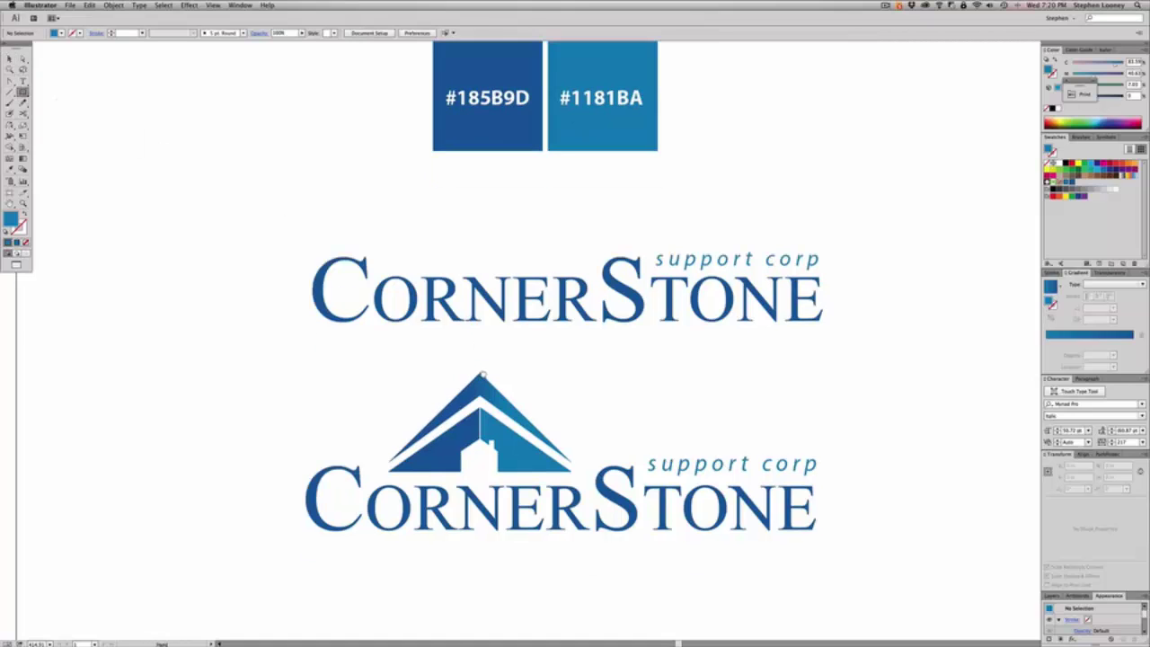
pyautogui.moveTo(471, 221); pyautogui.dragTo(597, 346)
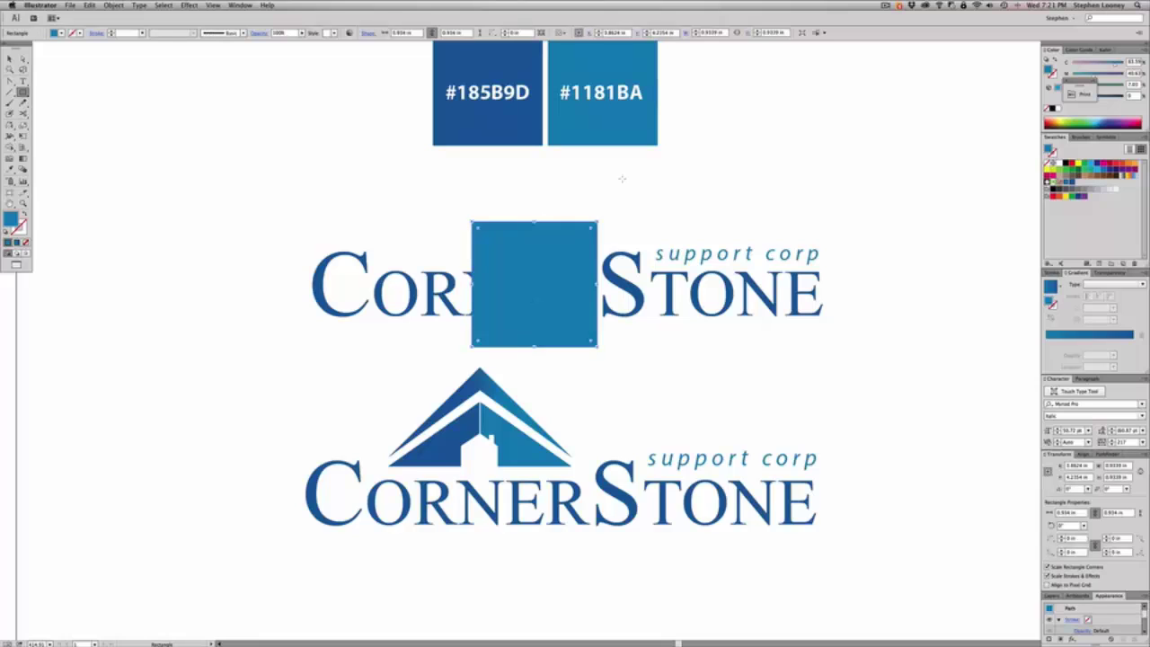
# Rotate the square 45° into a diamond and move it into the empty space before the upper lettering's C
pyautogui.press('e')
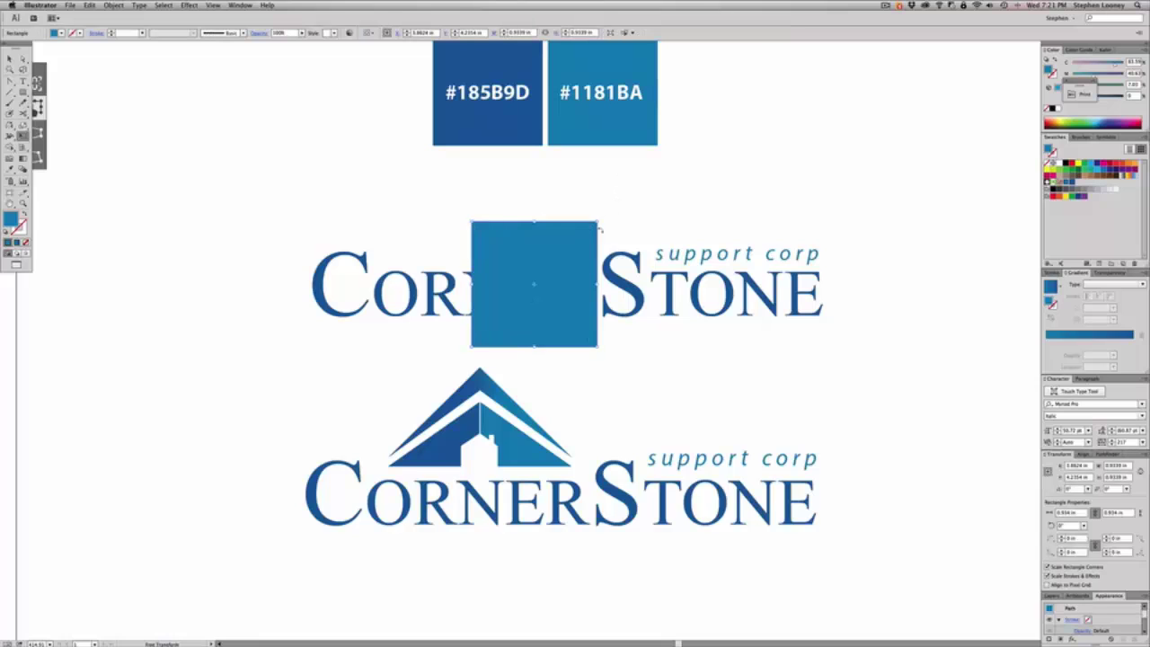
pyautogui.moveTo(603, 219); pyautogui.dragTo(634, 280)
pyautogui.hscroll(-1, 568, 289)
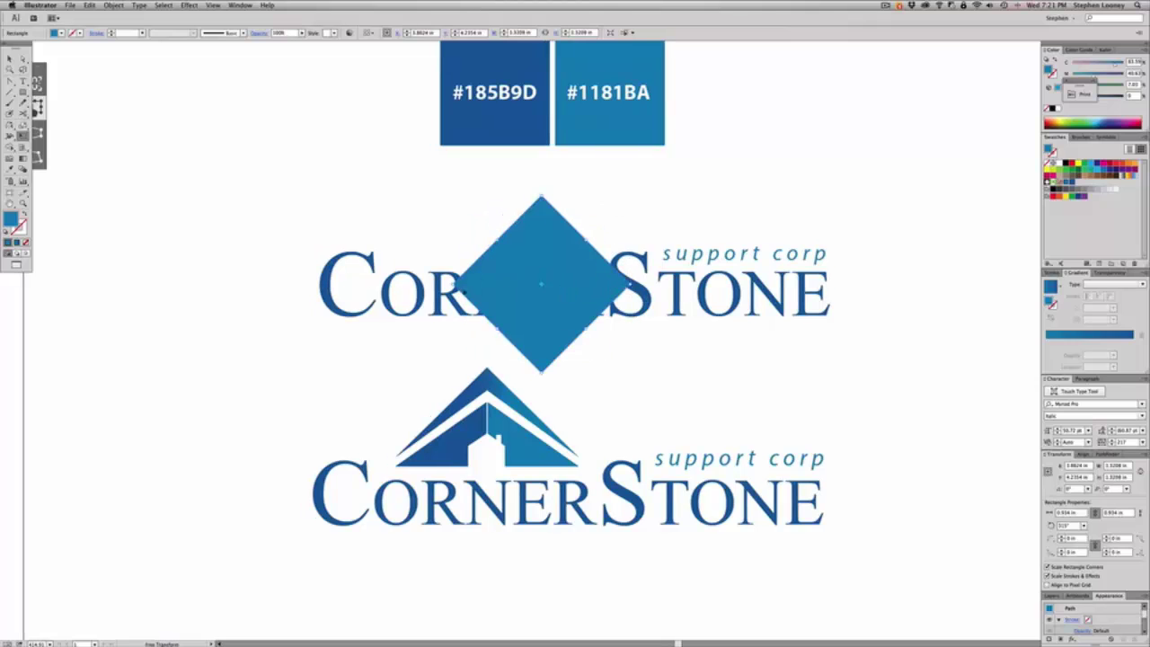
pyautogui.moveTo(464, 291); pyautogui.dragTo(232, 286)
pyautogui.moveTo(299, 275); pyautogui.dragTo(434, 262)
# Cover the diamond's lower half with a rectangle about 1.76 by 0.83 in and fill it red
pyautogui.click(23, 93)
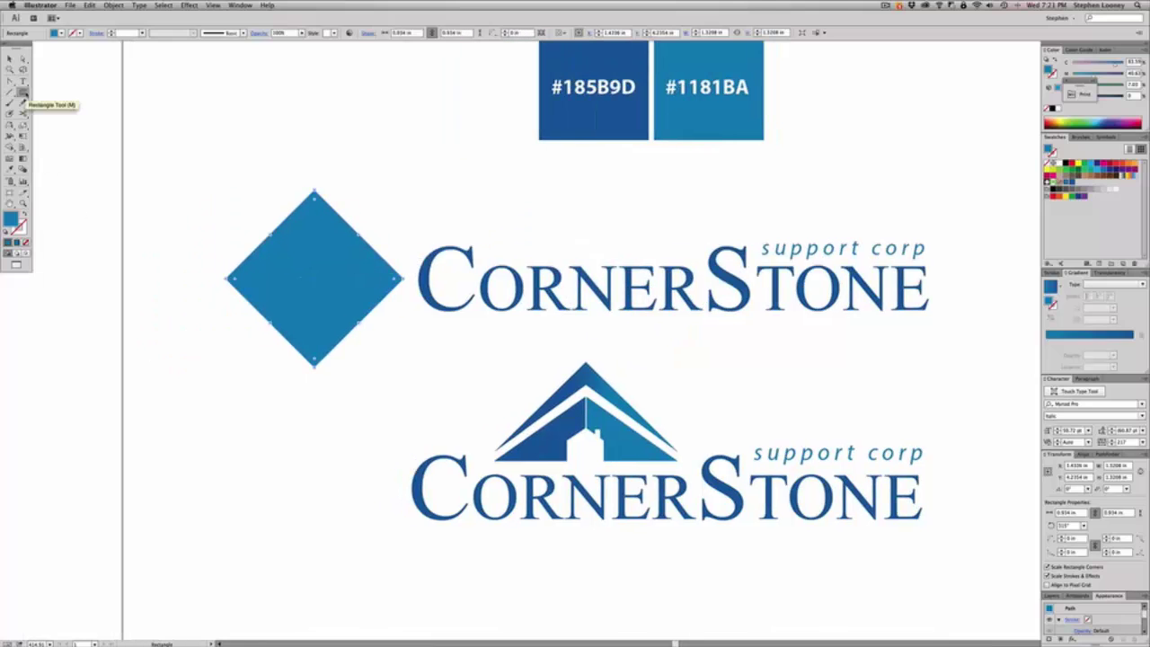
pyautogui.moveTo(181, 281); pyautogui.dragTo(416, 388)
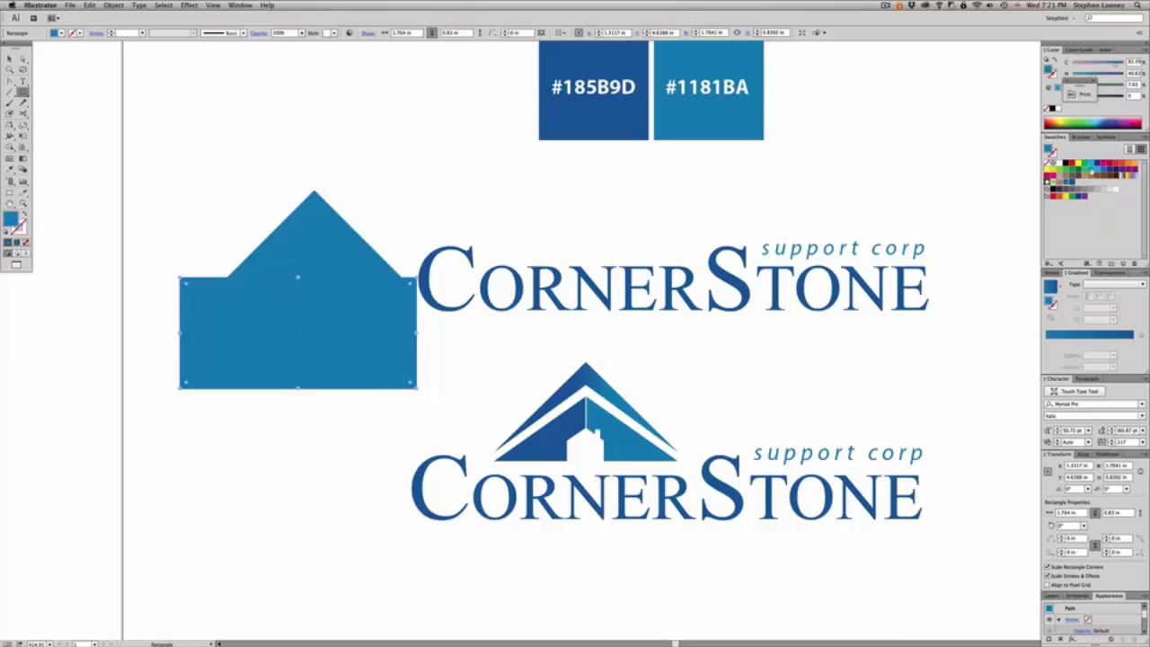
pyautogui.click(1072, 164)
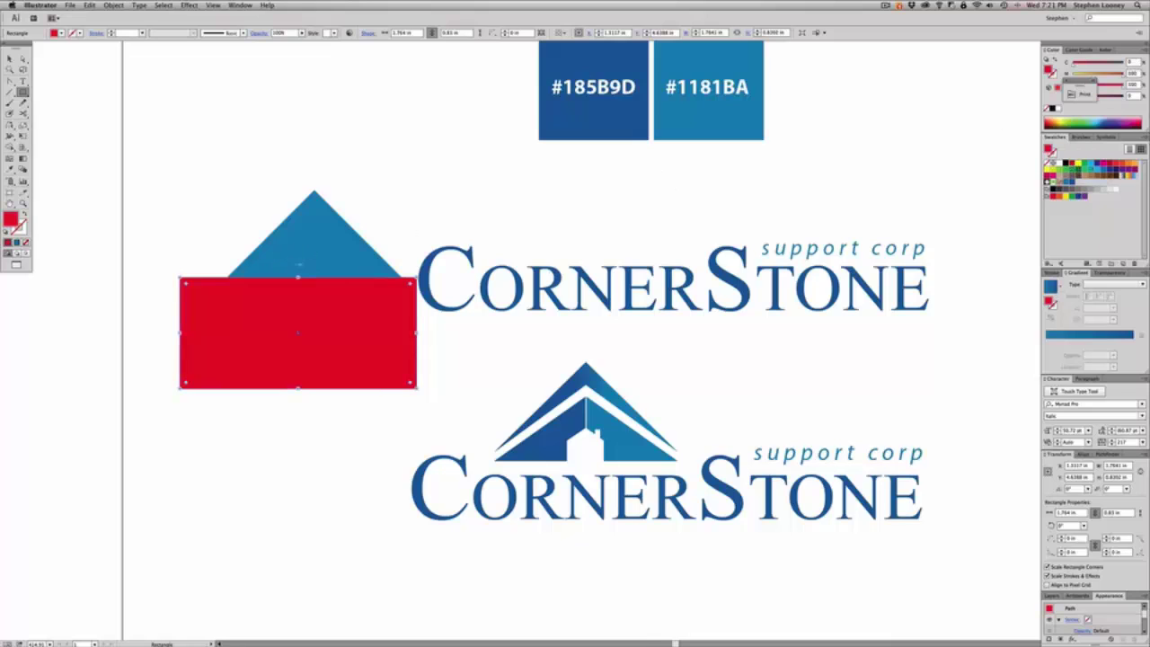
# Subtract the red rectangle from the diamond with Pathfinder's Minus Front to leave a flat-based triangle
pyautogui.press('v')
pyautogui.press('shift+super+a')
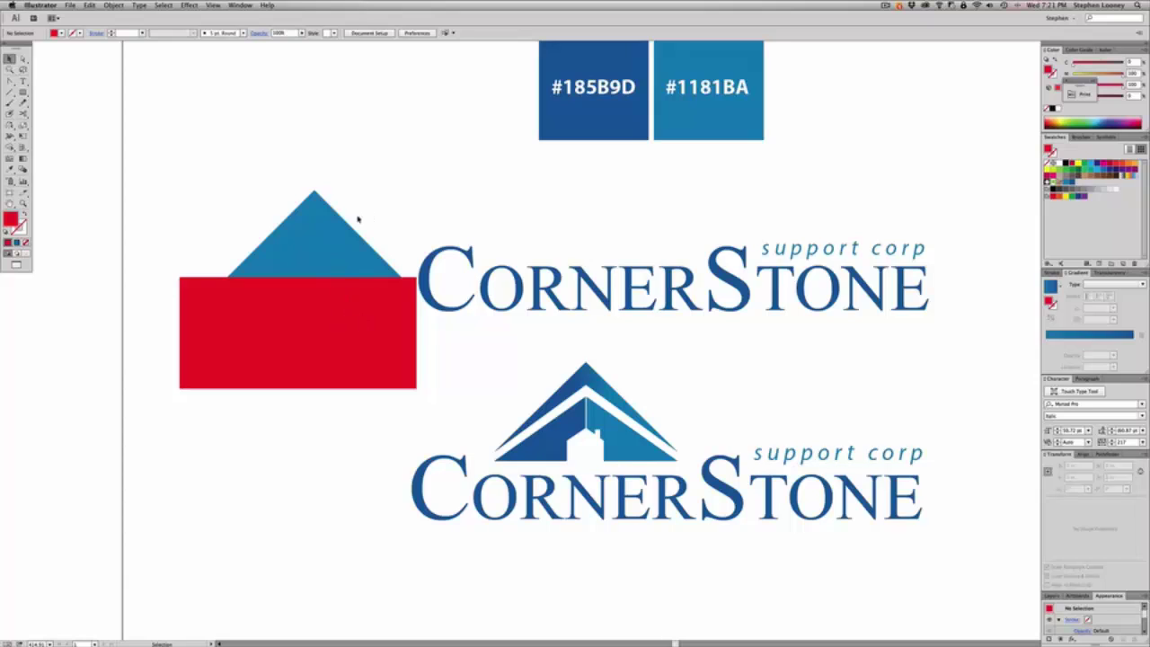
pyautogui.moveTo(402, 216); pyautogui.dragTo(382, 287)
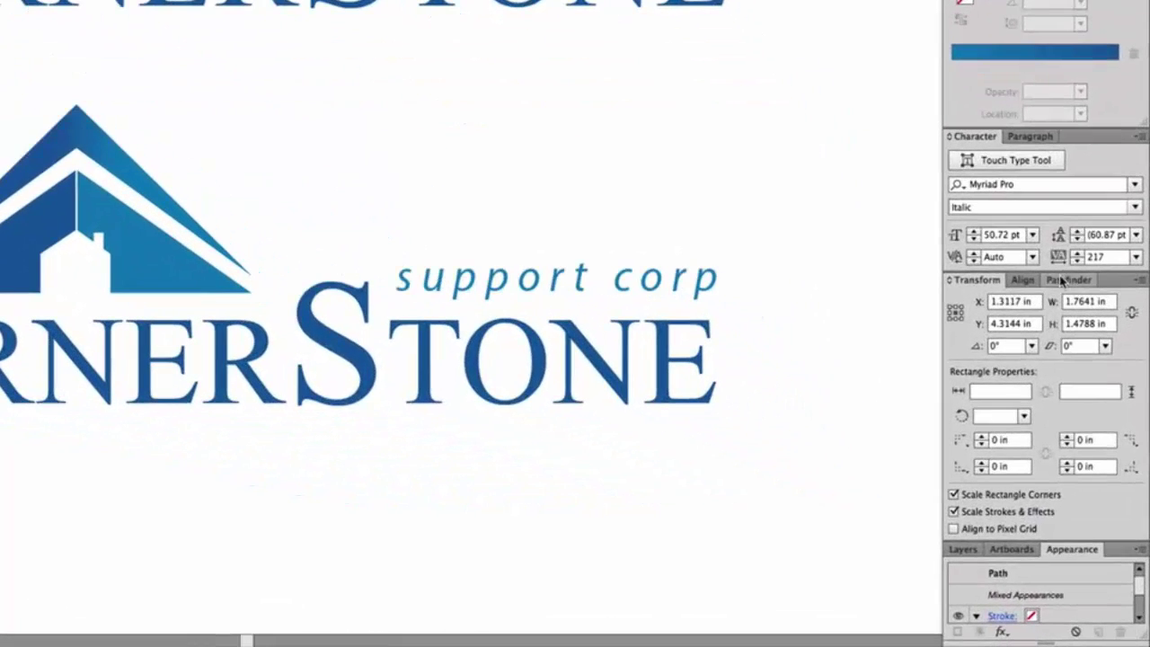
pyautogui.click(1066, 279)
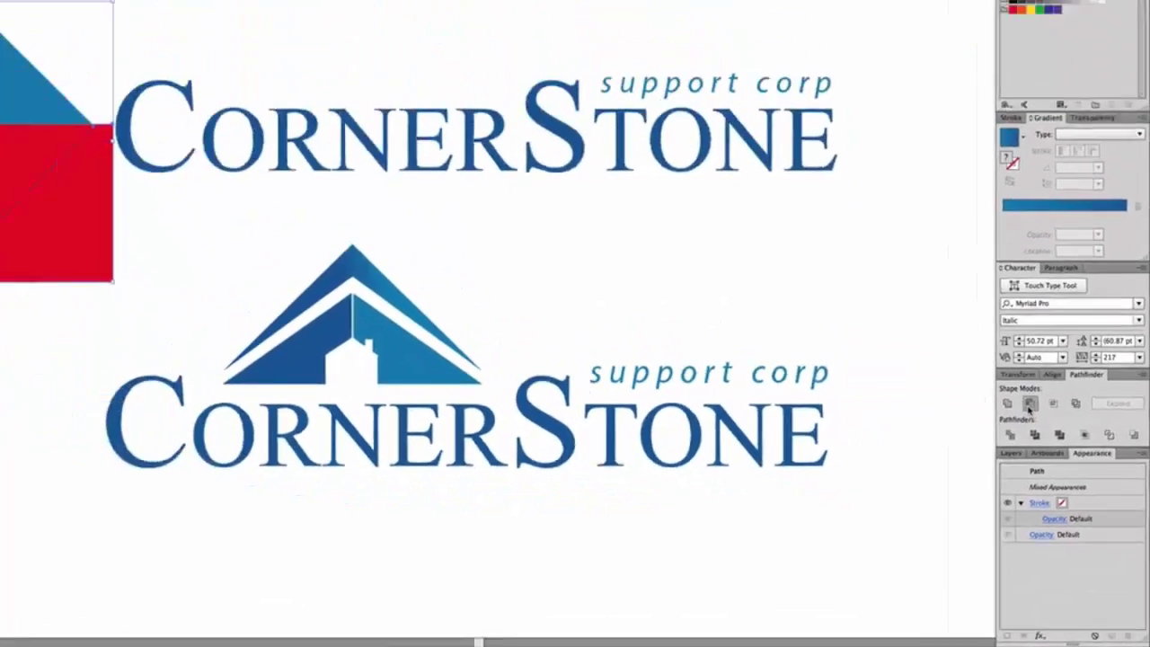
pyautogui.click(988, 320)
pyautogui.click(431, 193)
# Try drawing a level-based triangle with the Pen tool above the existing triangle, and delete it
pyautogui.moveTo(9, 81); pyautogui.dragTo(45, 81)
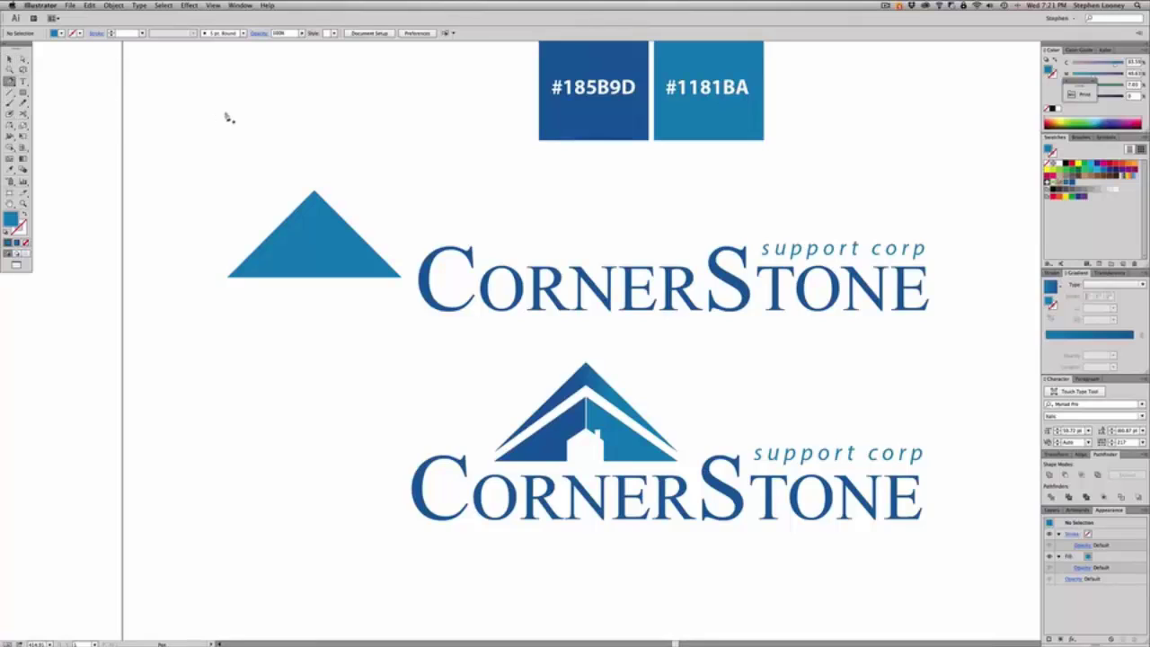
pyautogui.click(192, 191)
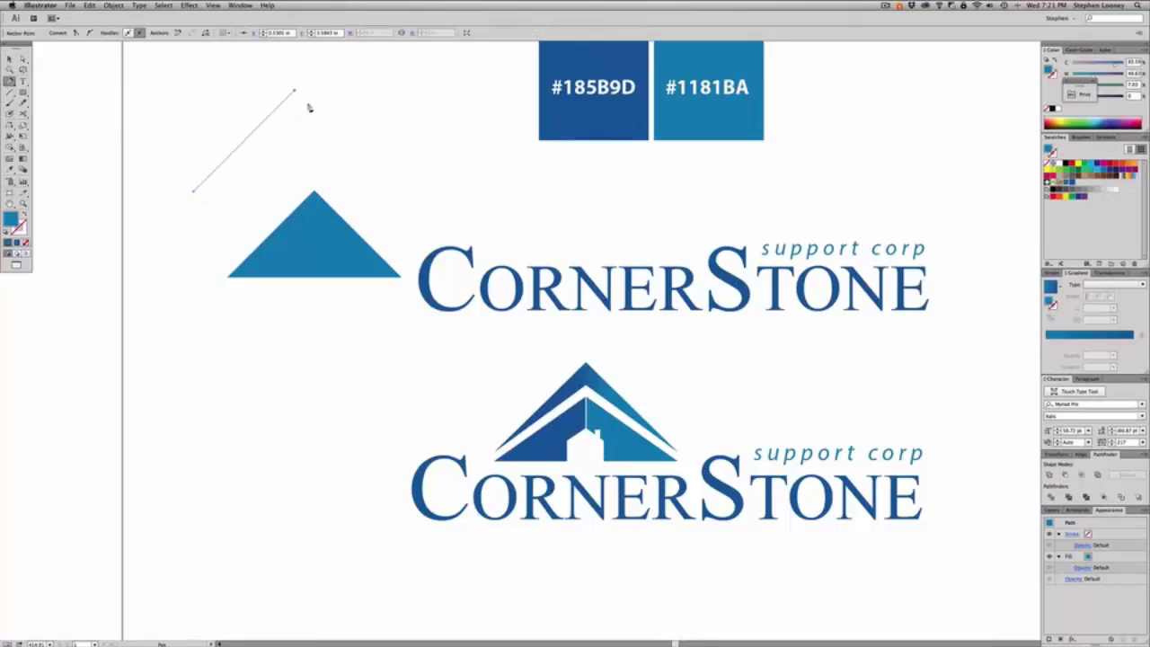
pyautogui.click(295, 90)
pyautogui.click(396, 187)
pyautogui.click(192, 191)
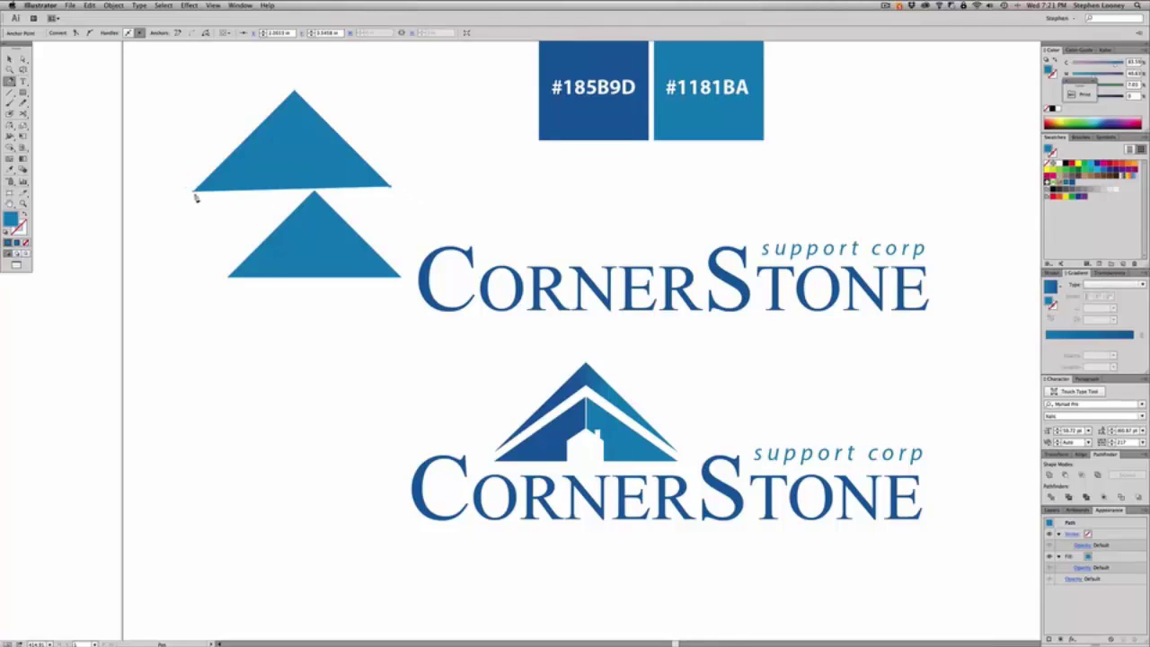
pyautogui.press('a')
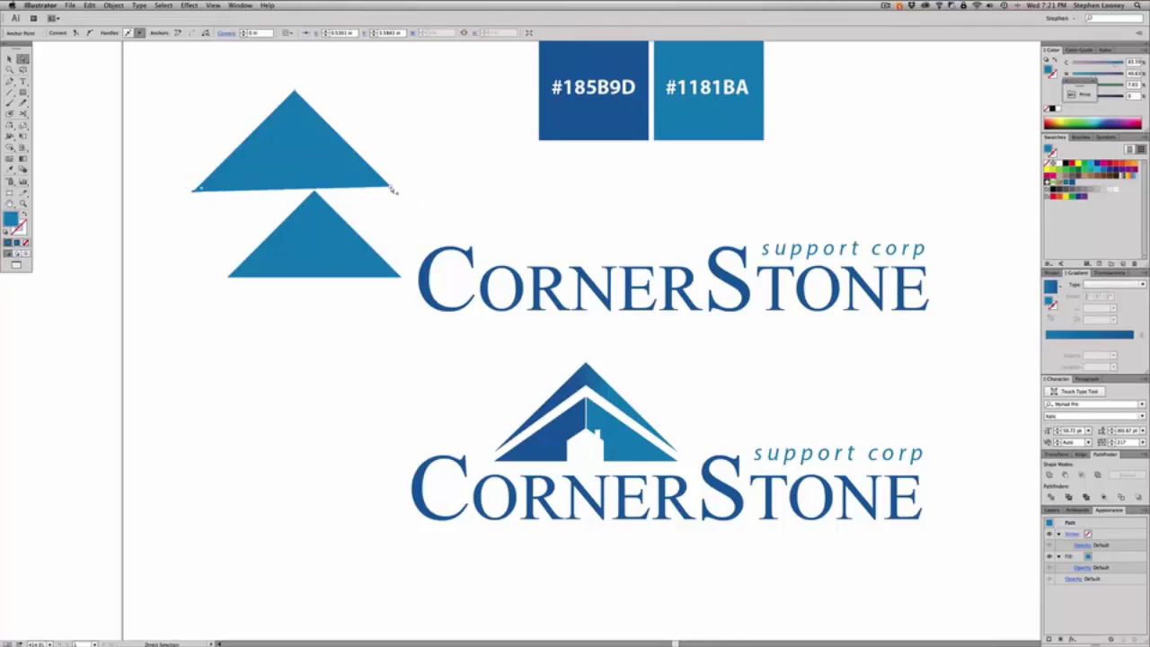
pyautogui.moveTo(391, 187); pyautogui.dragTo(391, 191)
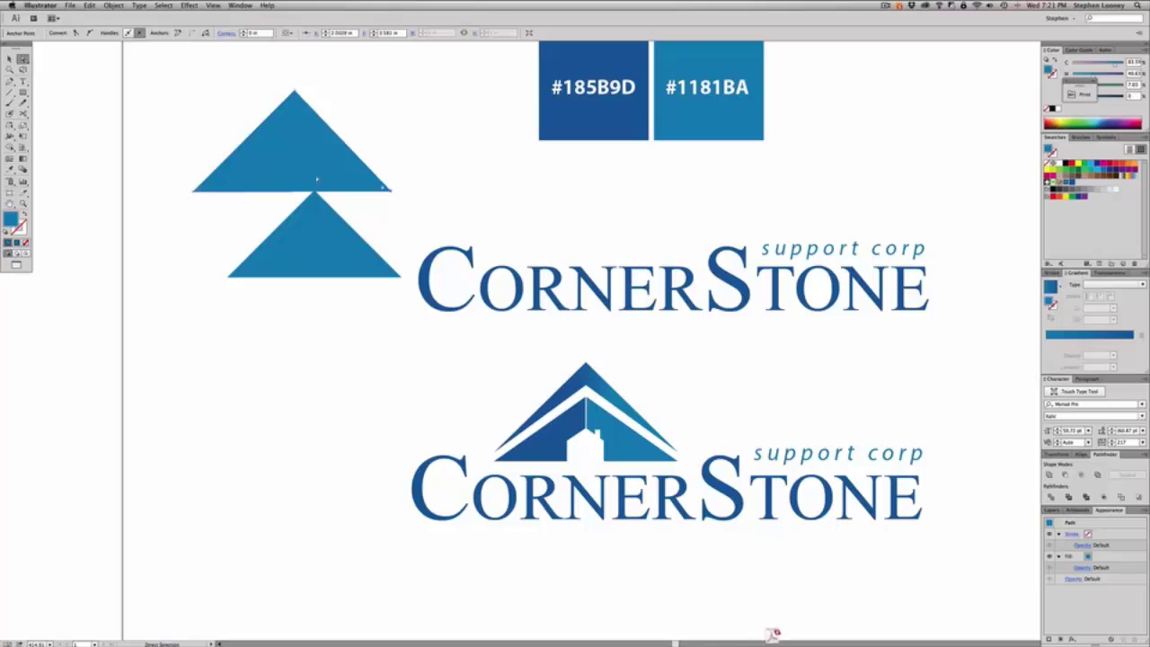
pyautogui.click(316, 179)
pyautogui.press('Delete')
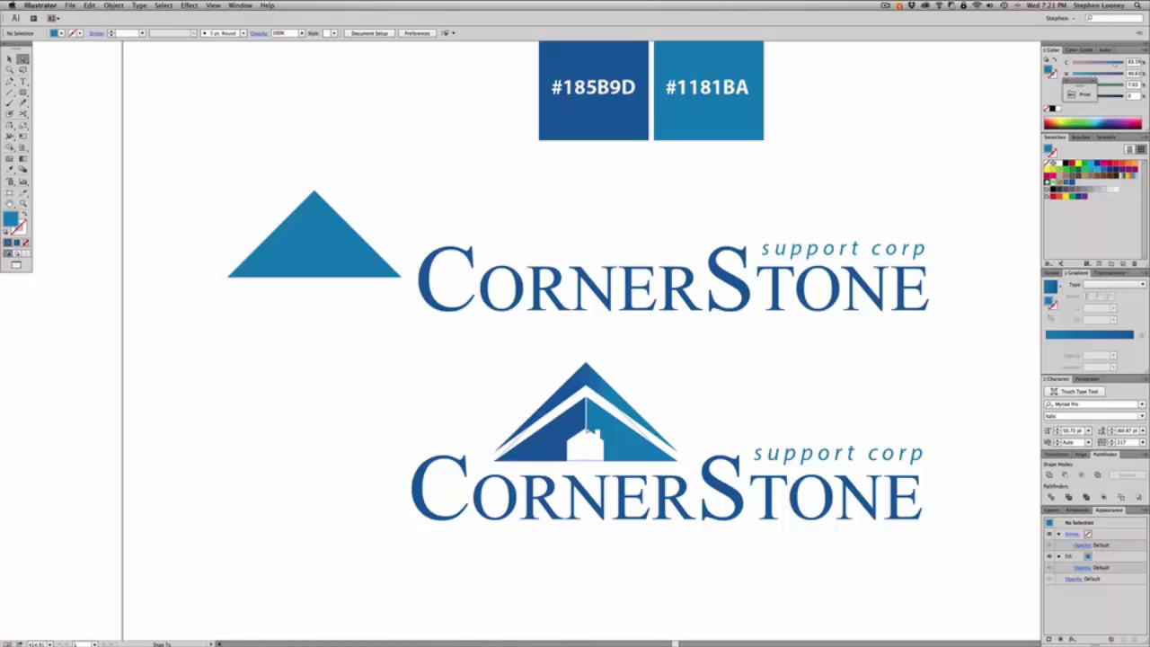
# Place the triangle over the reference logo's roof and lower its apex to match the peak of the inner house shape
pyautogui.moveTo(589, 430); pyautogui.dragTo(586, 430)
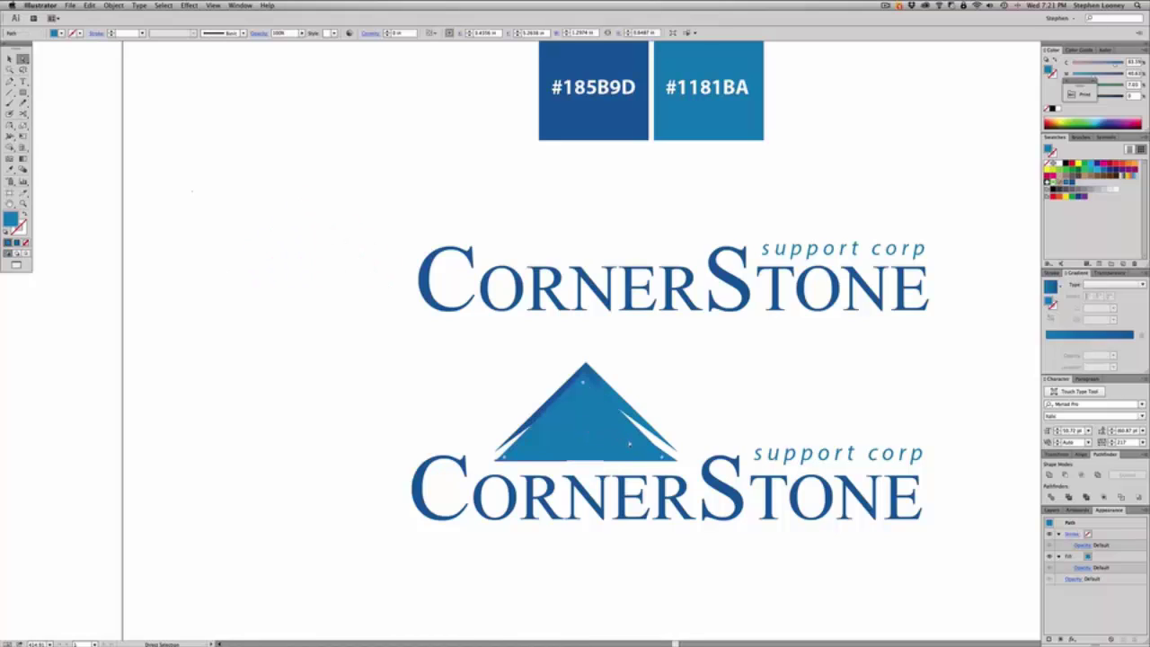
pyautogui.hscroll(-3, 602, 434)
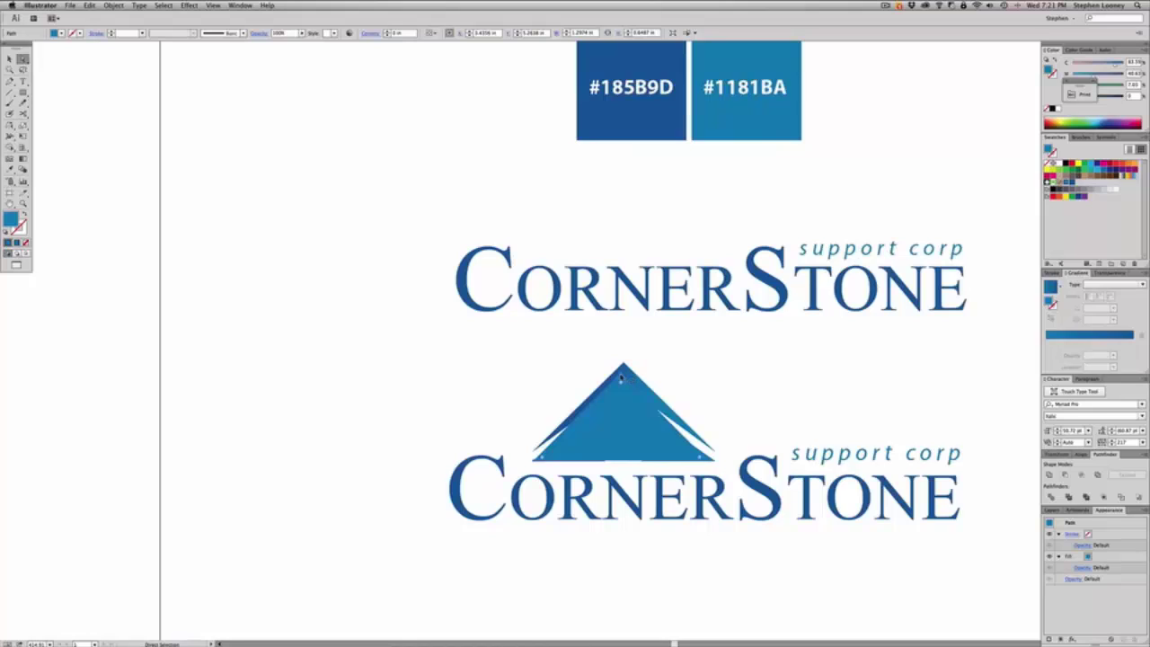
pyautogui.moveTo(621, 378); pyautogui.dragTo(623, 385)
pyautogui.press('super+z')
pyautogui.click(621, 378)
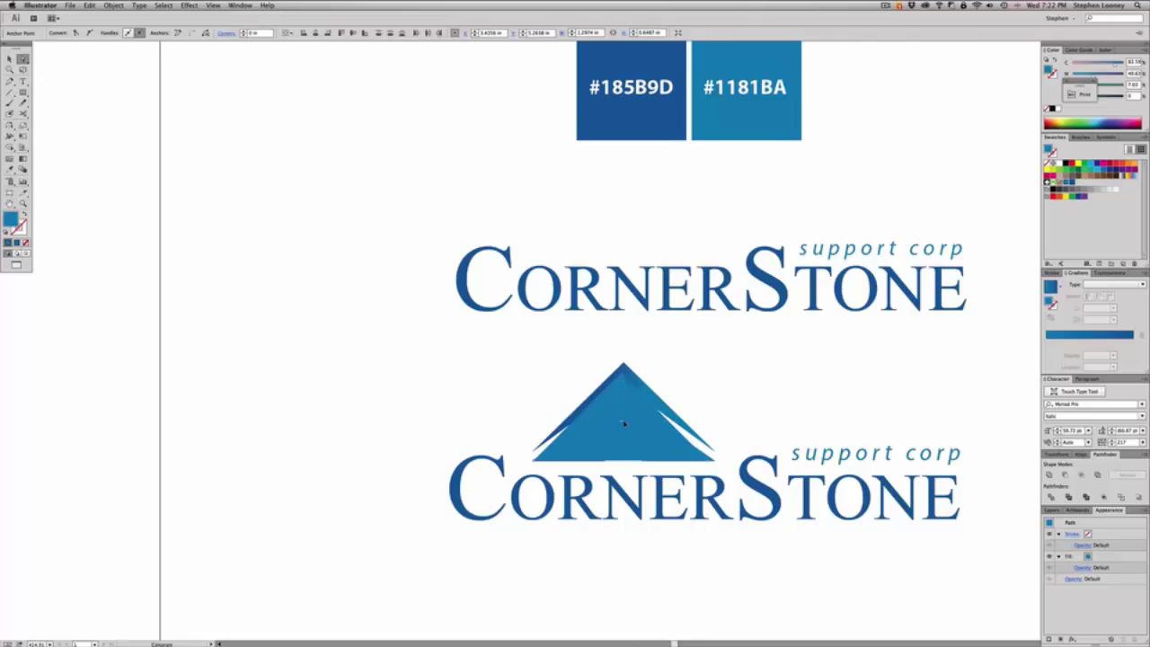
pyautogui.click(627, 414)
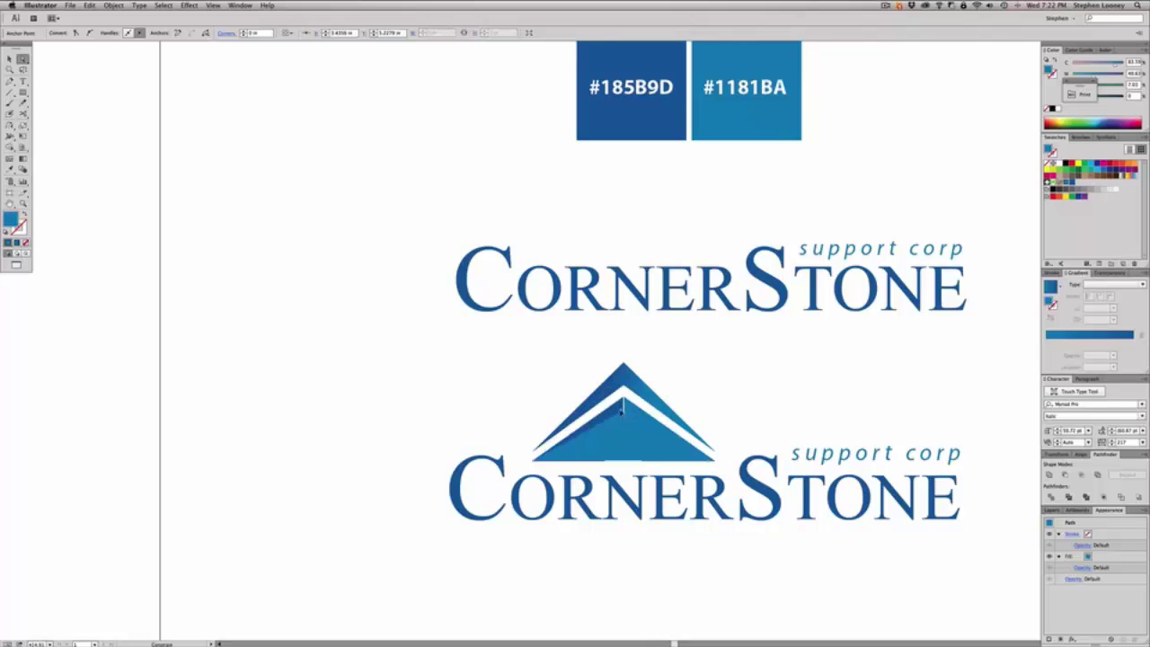
pyautogui.moveTo(619, 398); pyautogui.dragTo(622, 397)
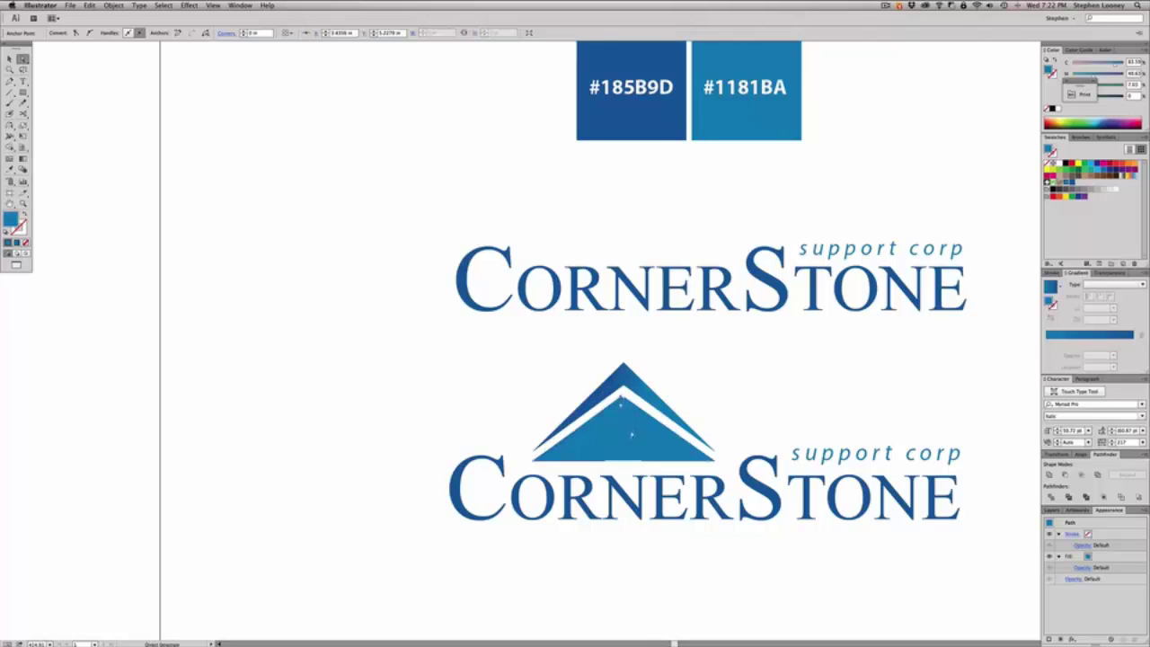
# Move the flattened triangle off the reference logo into the empty space beside it
pyautogui.moveTo(645, 450); pyautogui.dragTo(336, 445)
pyautogui.click(433, 368)
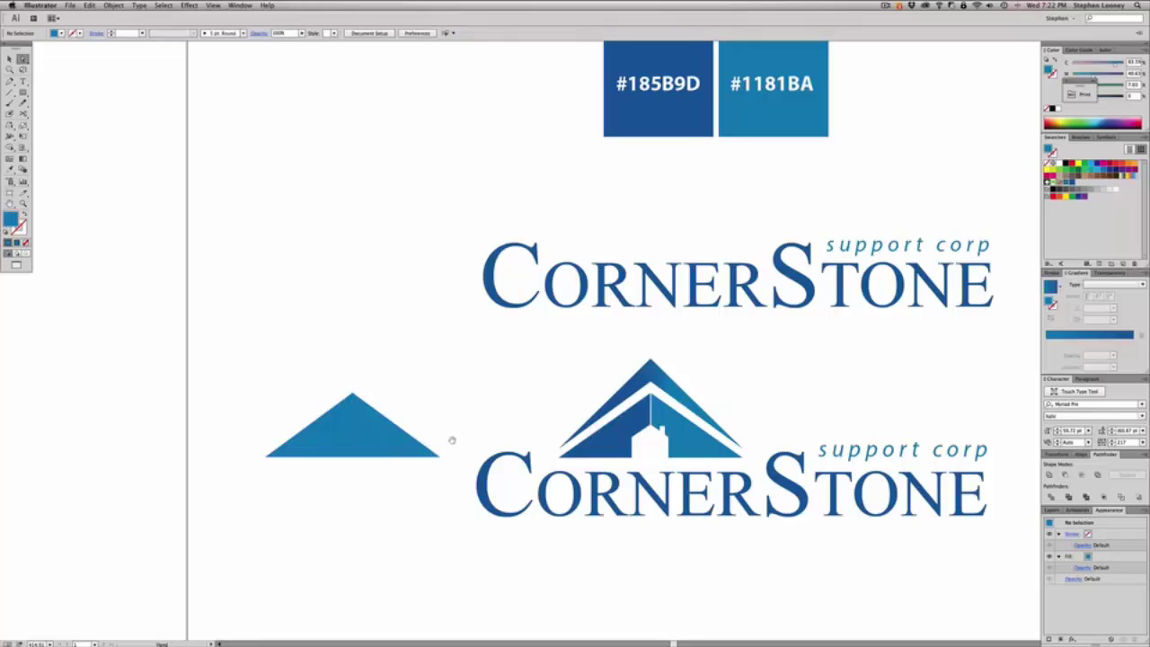
pyautogui.moveTo(451, 440); pyautogui.dragTo(462, 439)
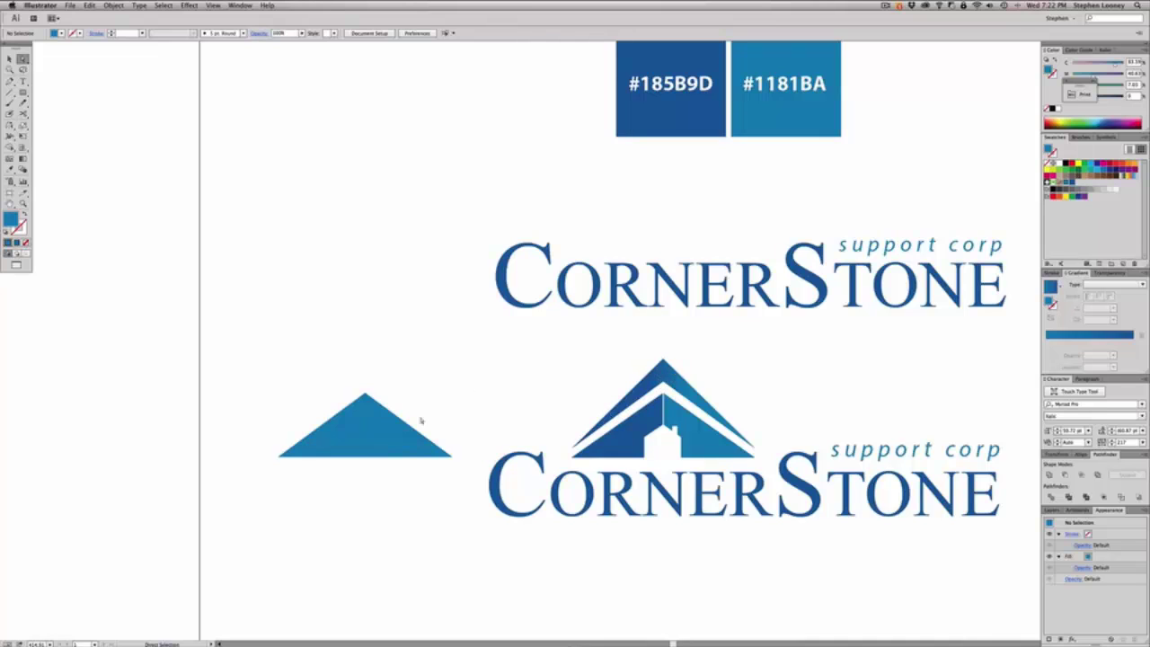
# Place a copy of the triangle straight above the original and a second copy overlapping it slightly lower
pyautogui.moveTo(388, 443); pyautogui.dragTo(492, 296)
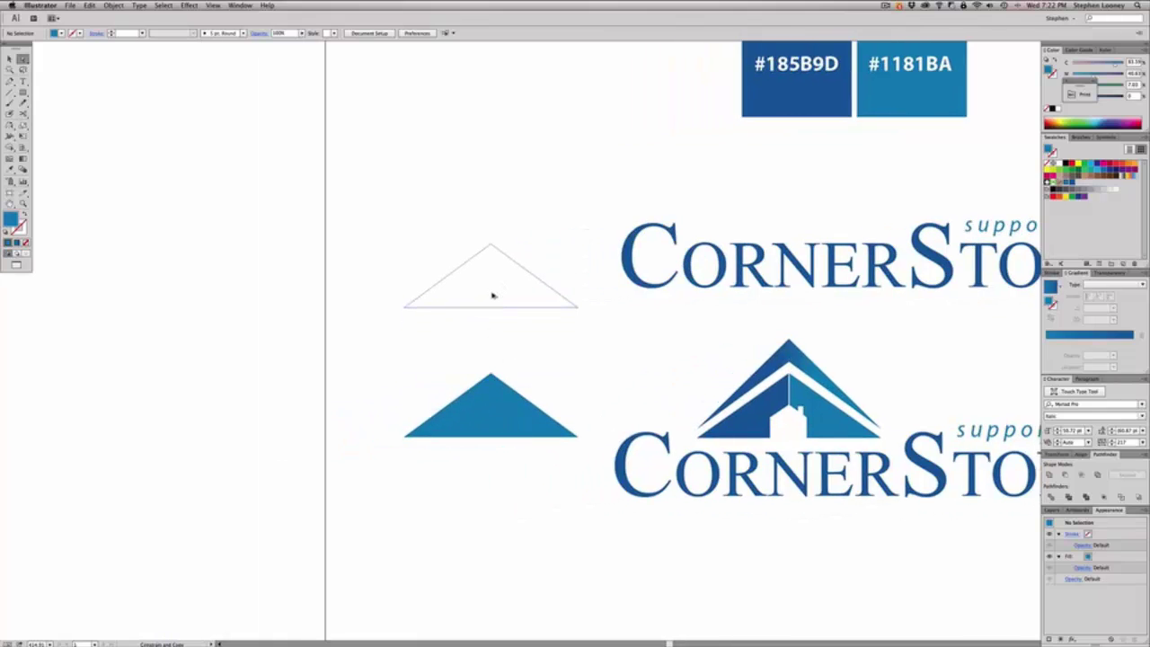
pyautogui.moveTo(492, 295); pyautogui.dragTo(493, 296)
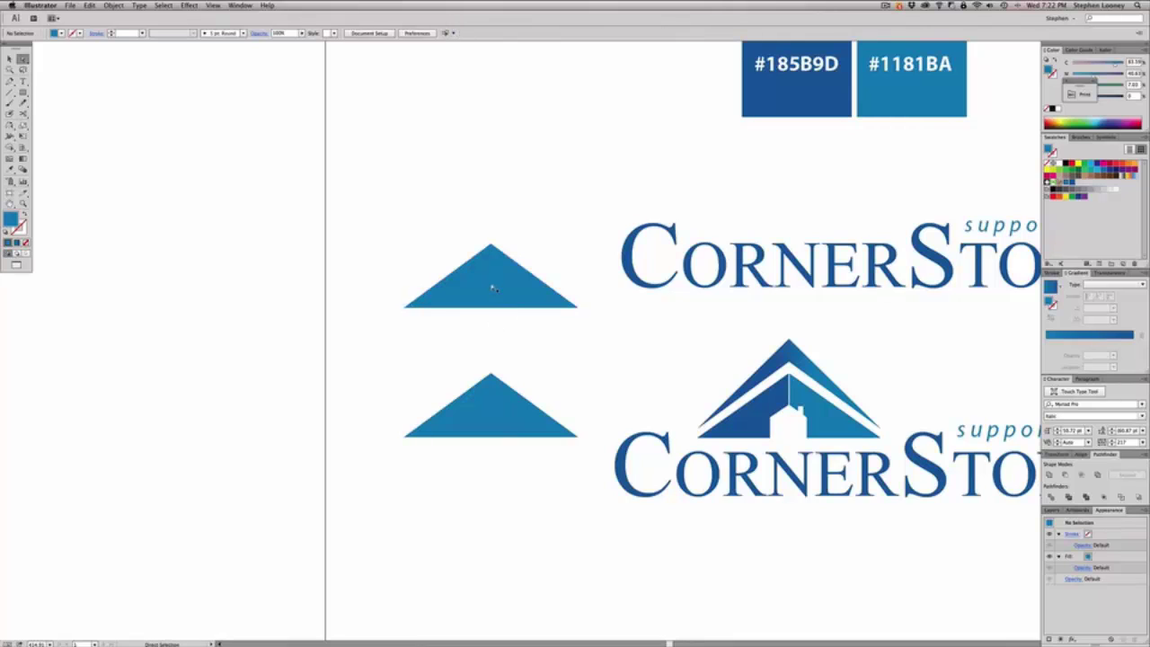
pyautogui.moveTo(491, 288); pyautogui.dragTo(491, 302)
# Subtract the lower overlapping triangle from the upper one to leave a chevron-shaped roof
pyautogui.press('a')
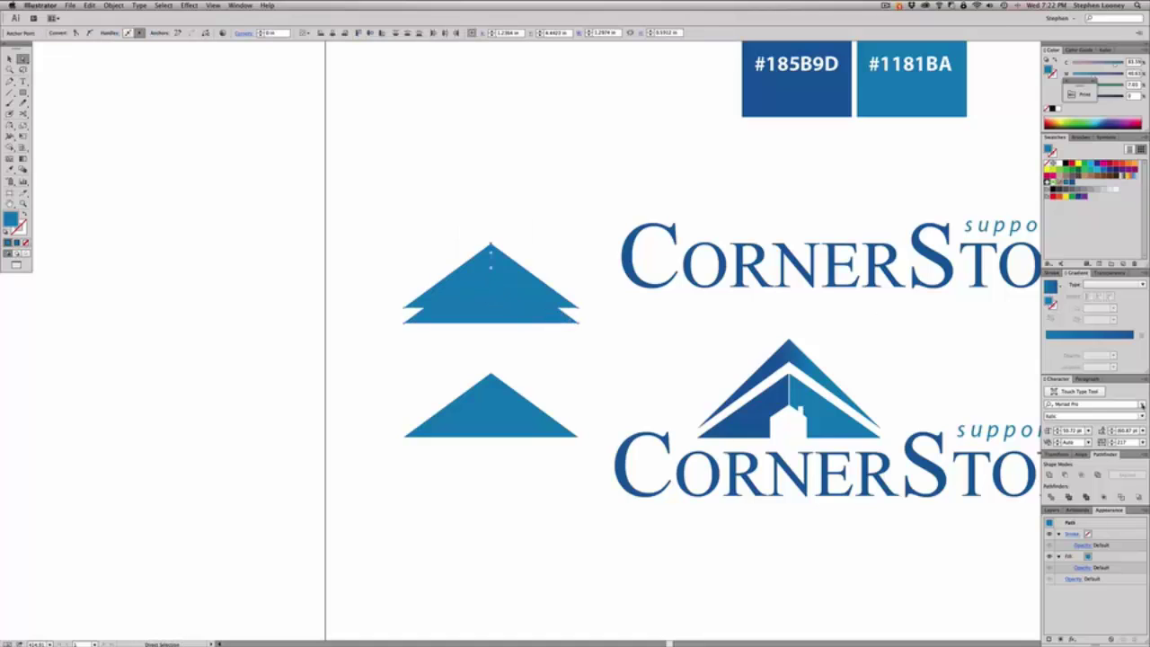
pyautogui.click(1066, 475)
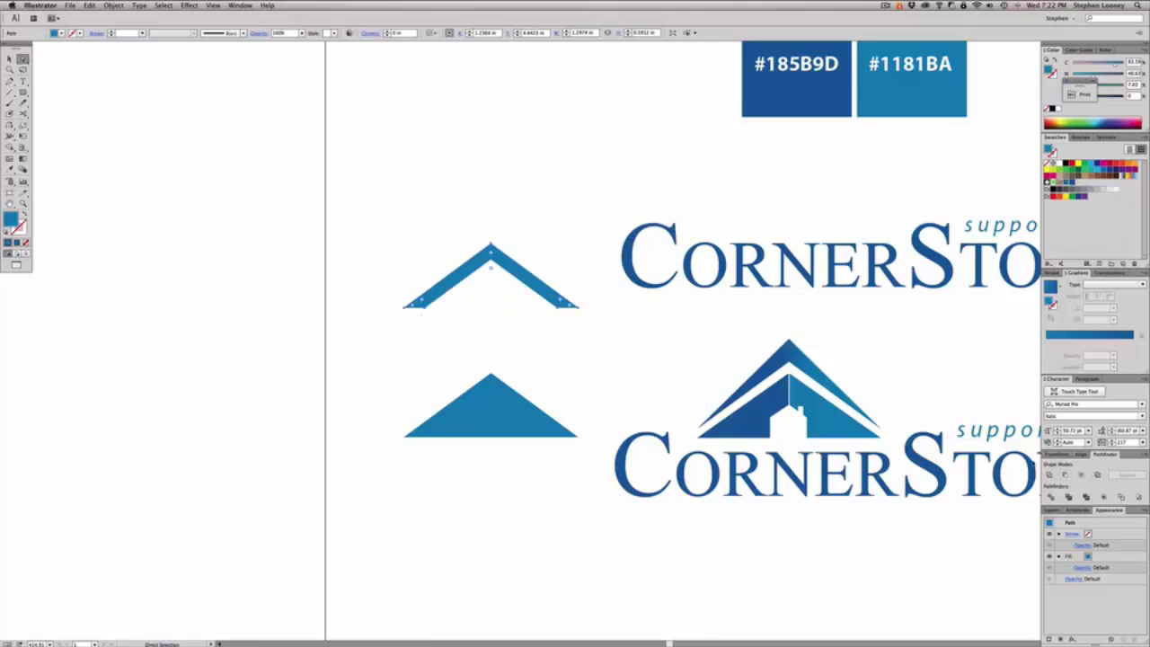
pyautogui.click(515, 223)
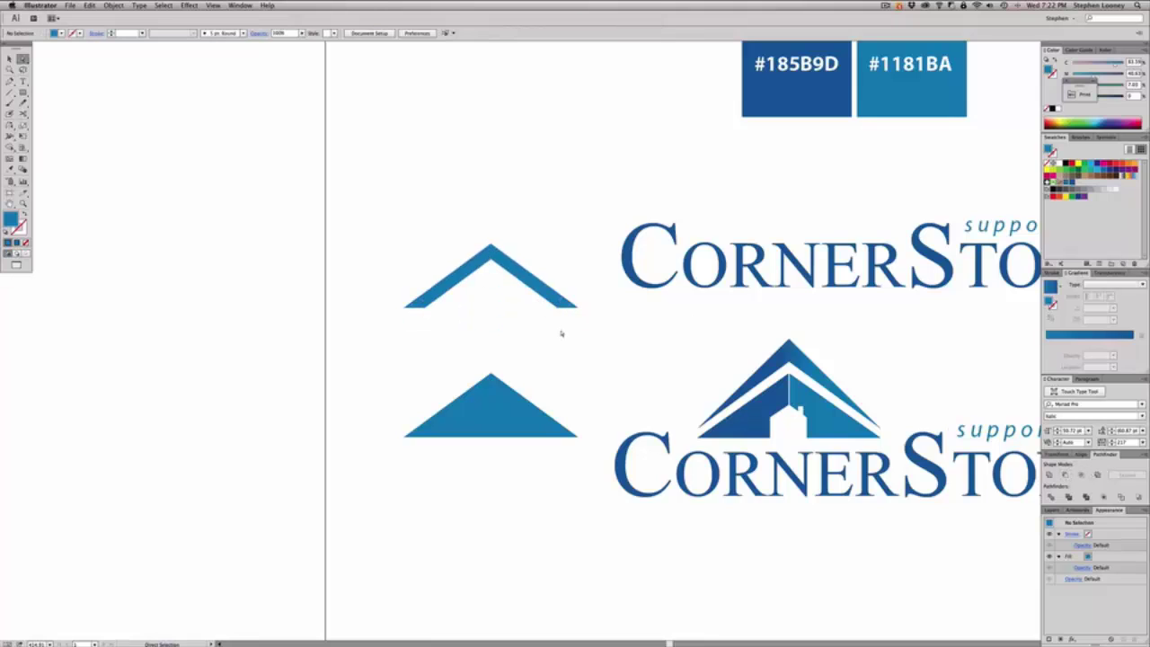
# Delete the inner base anchor point at each end of the chevron so that both ends taper to points
pyautogui.press('-')
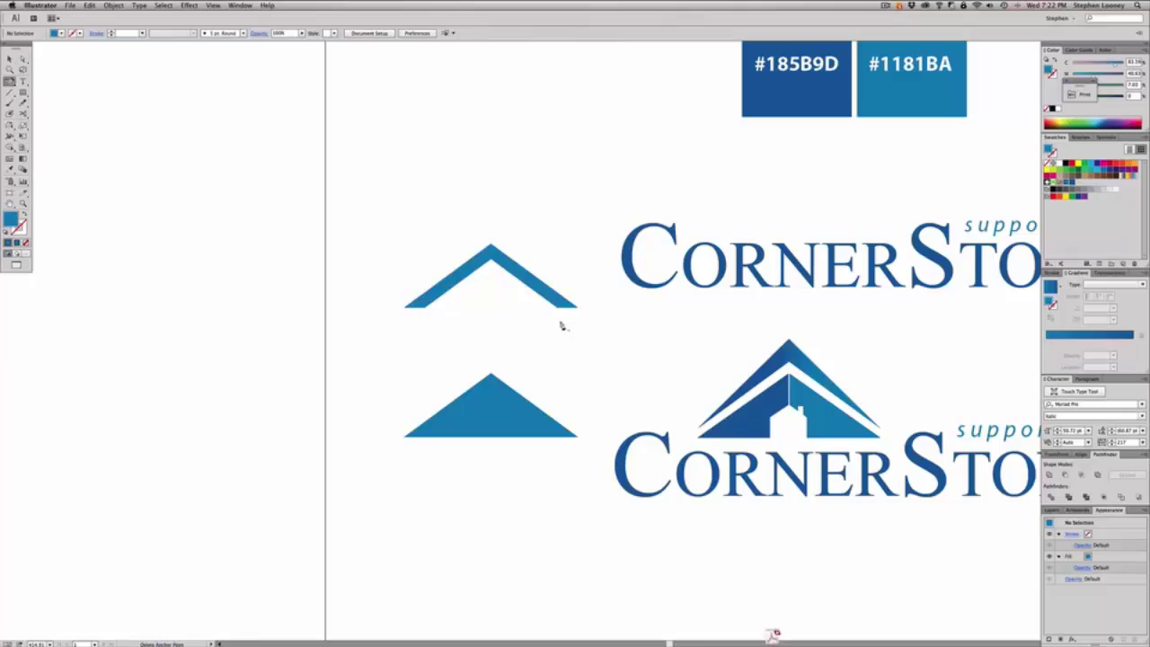
pyautogui.click(557, 310)
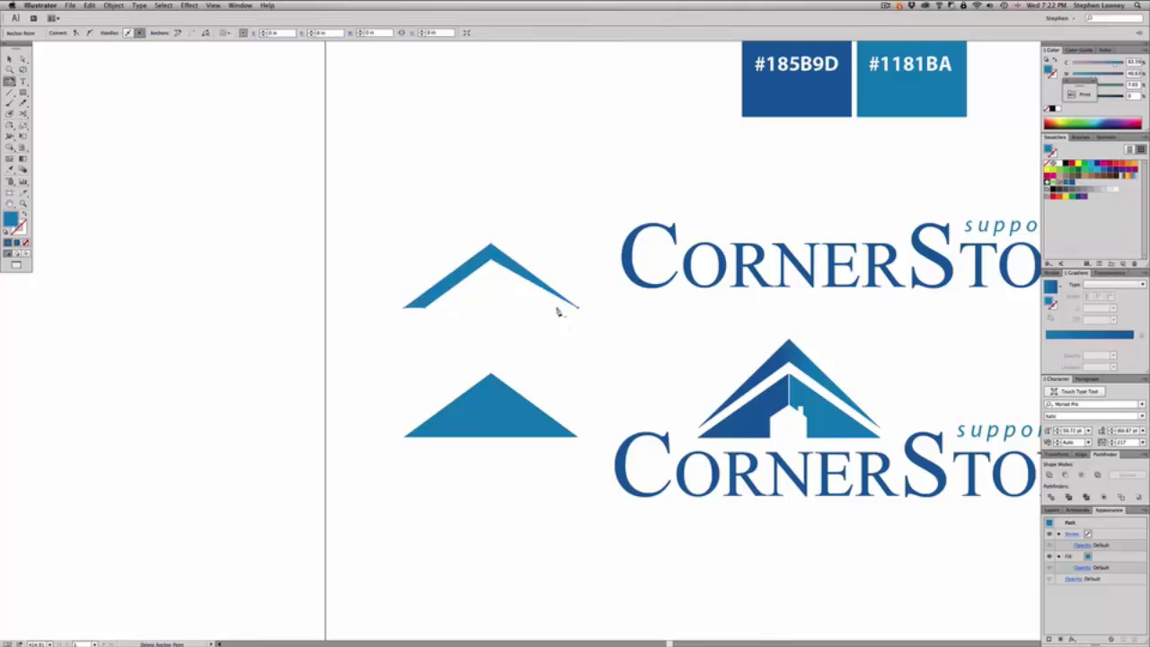
pyautogui.click(423, 309)
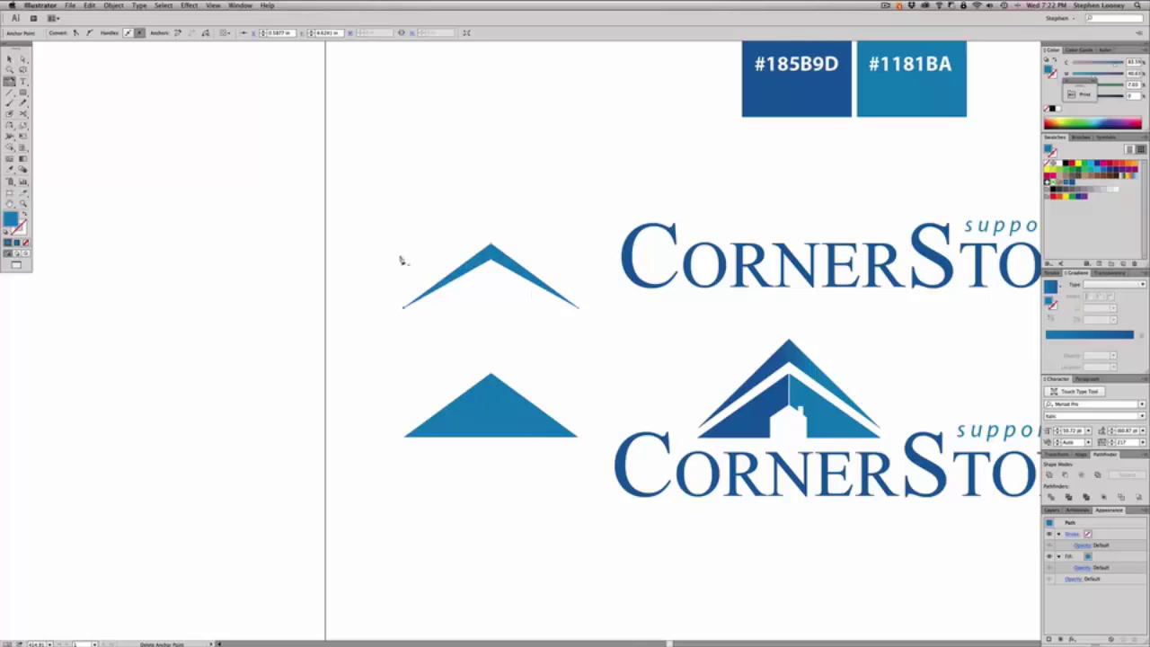
# Move the tapered chevron straight down to sit just above the triangle, leaving a narrow gap between them
pyautogui.press('v')
pyautogui.click(473, 167)
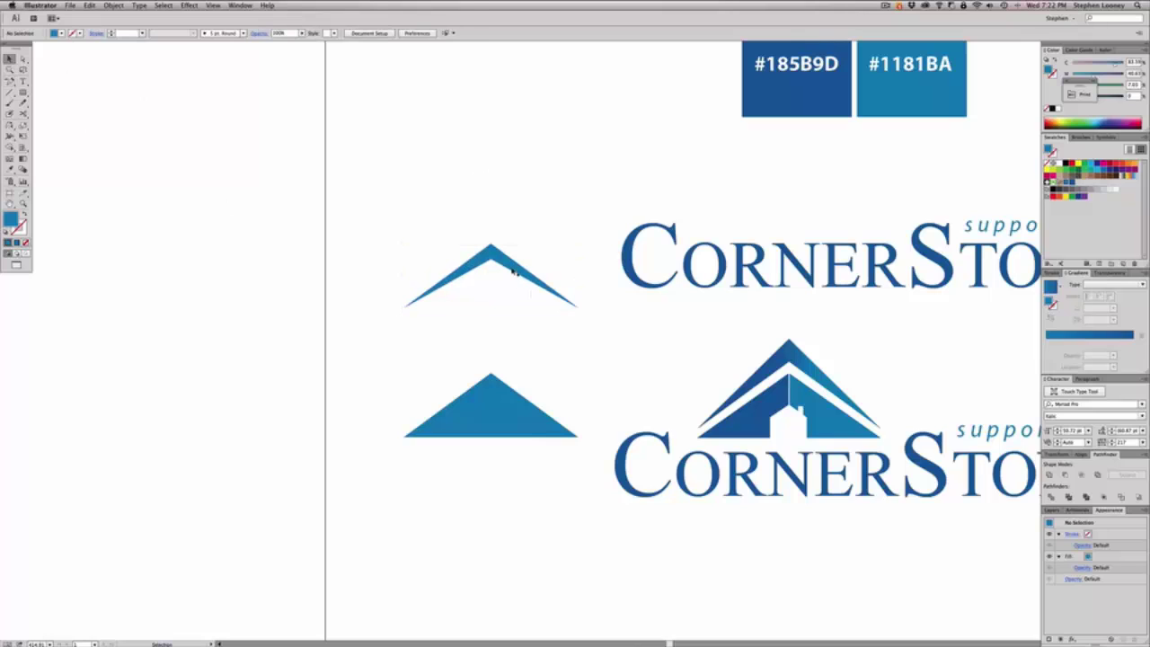
pyautogui.moveTo(515, 272); pyautogui.dragTo(517, 376)
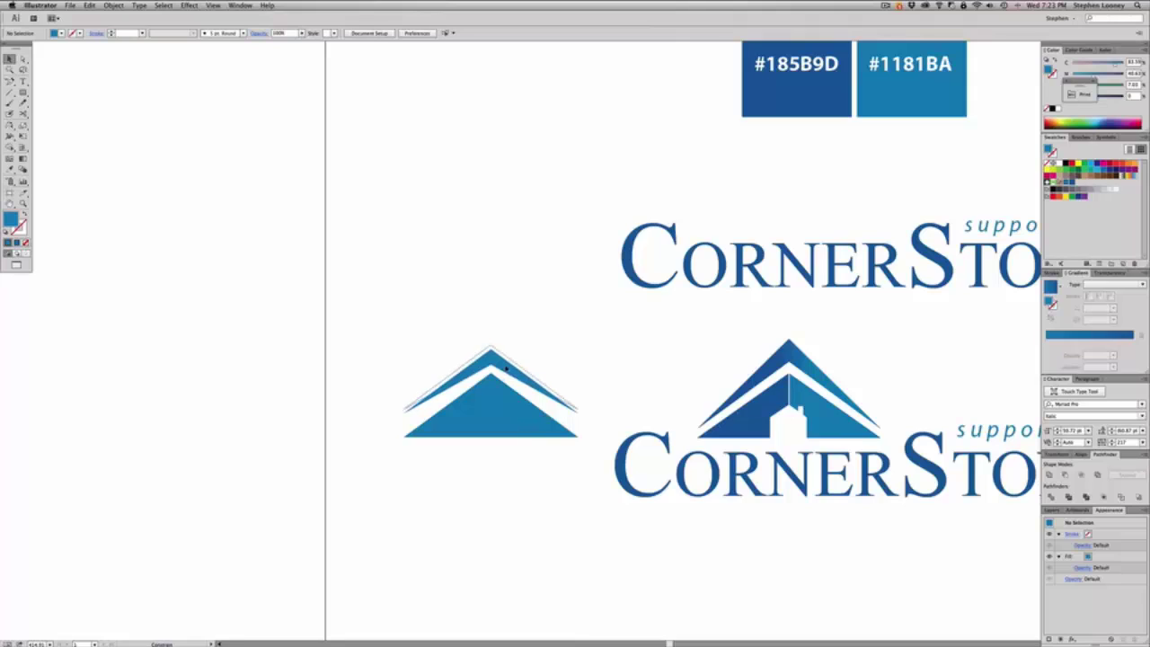
# Lower both outer tips of the blue roof chevron together until they sit just above the triangle's base corners
pyautogui.moveTo(506, 369); pyautogui.dragTo(506, 368)
pyautogui.press('a')
pyautogui.click(527, 351)
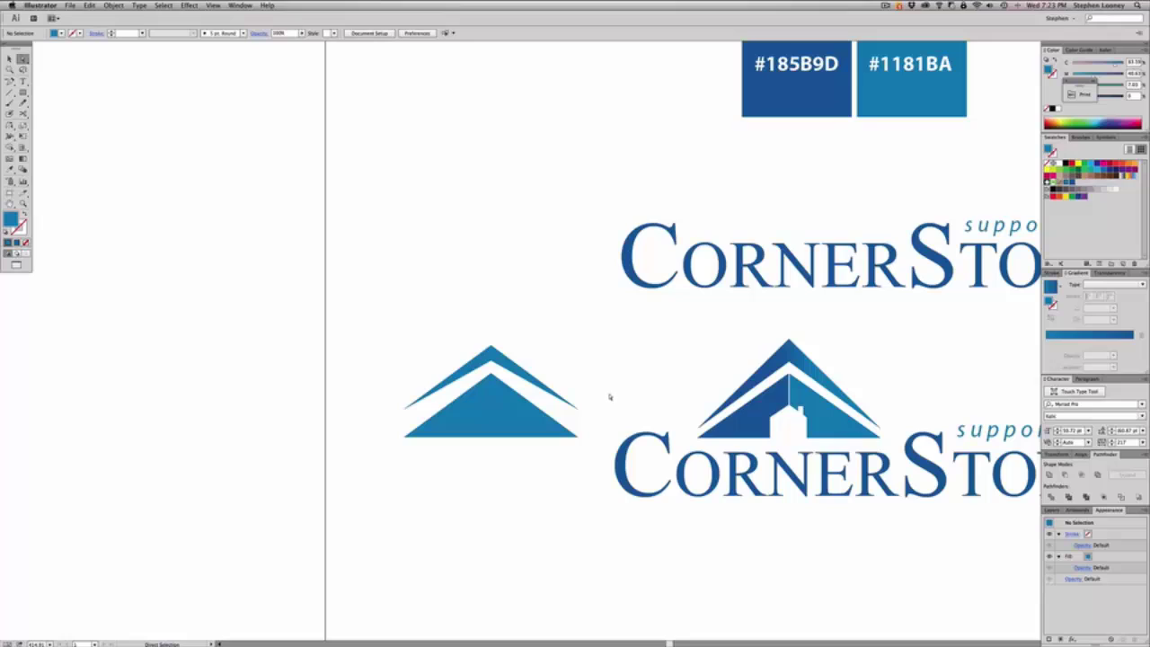
pyautogui.moveTo(610, 394); pyautogui.dragTo(572, 421)
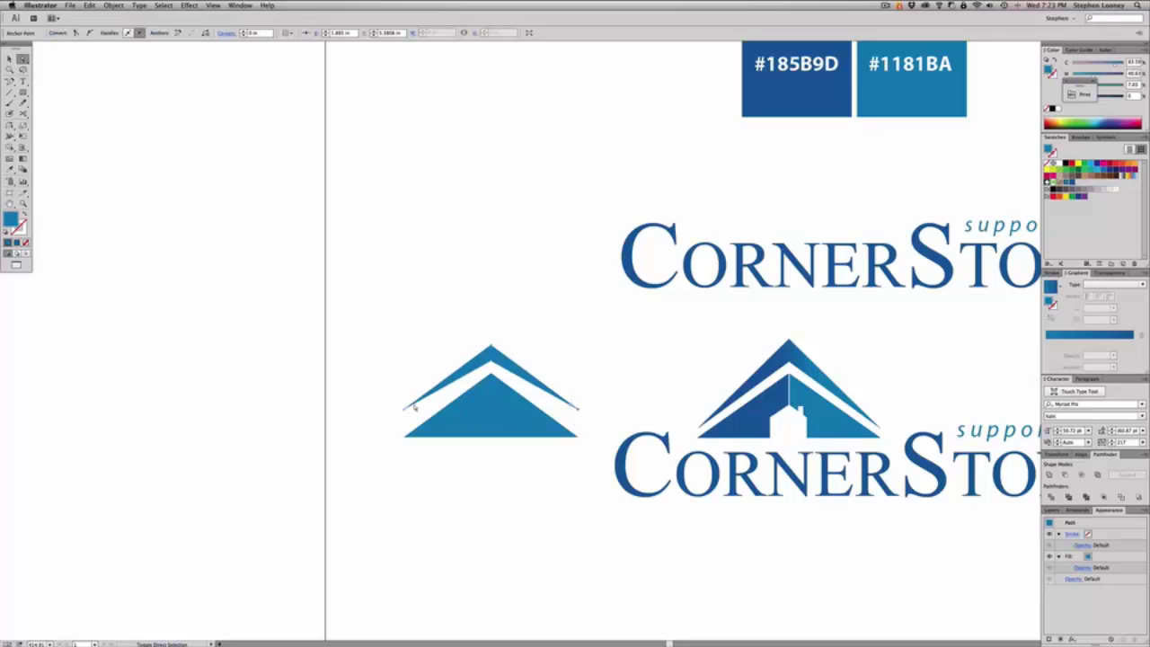
pyautogui.moveTo(382, 407); pyautogui.dragTo(411, 417)
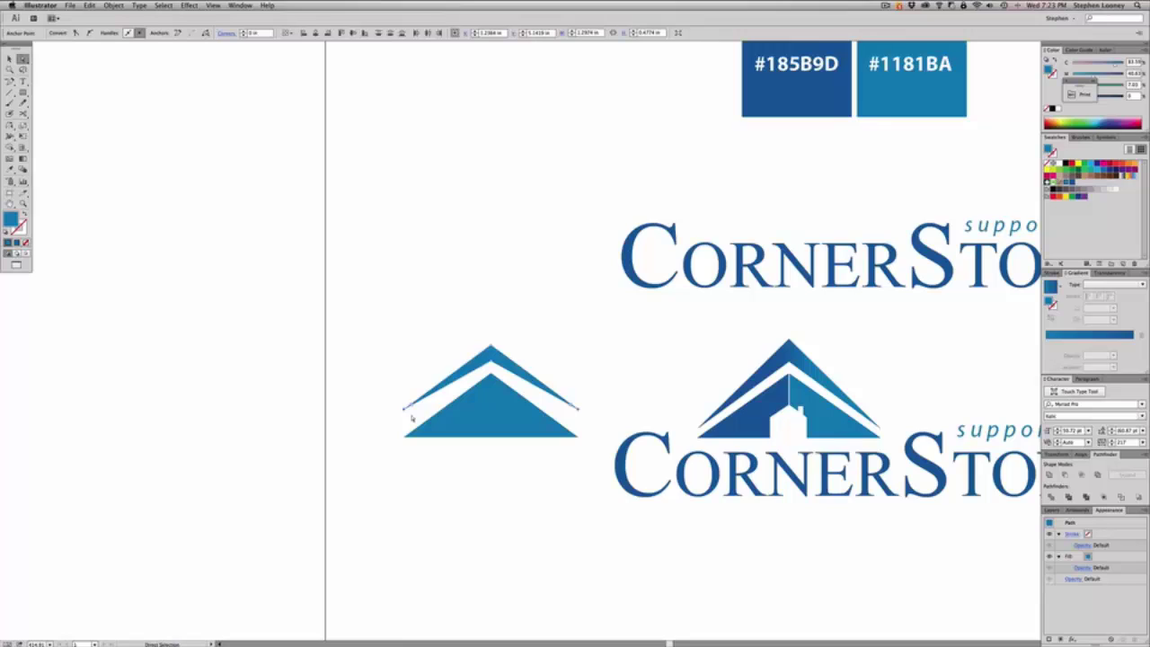
pyautogui.press('Down')
pyautogui.press('Down')
pyautogui.press('Down')
pyautogui.press('Down')
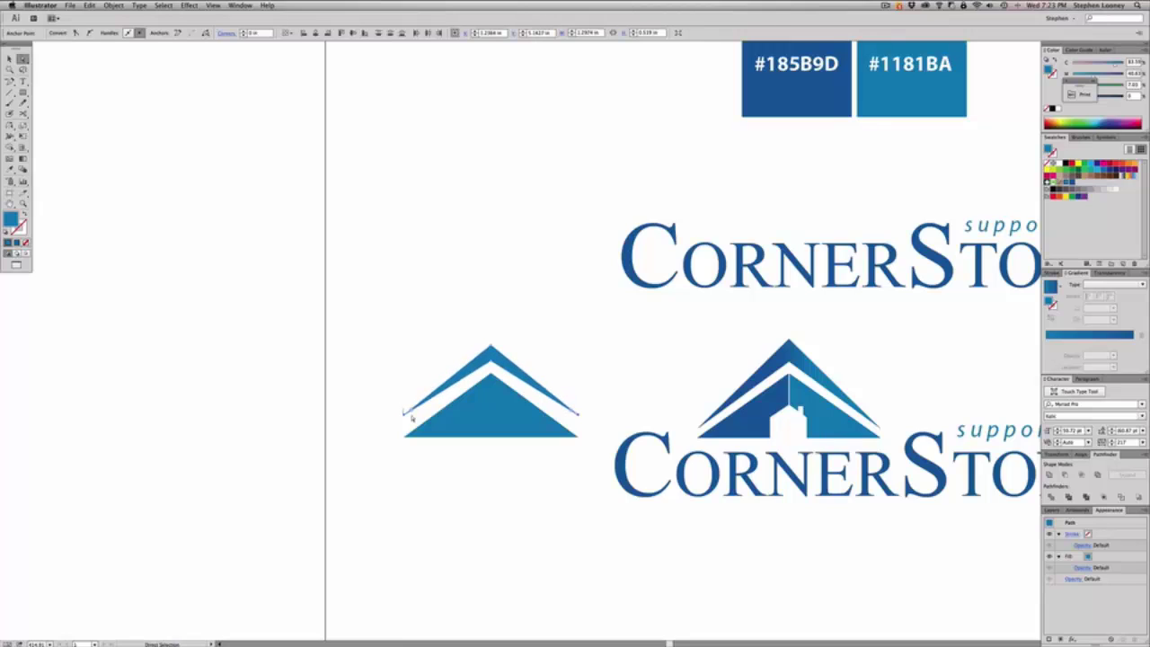
pyautogui.press('Down')
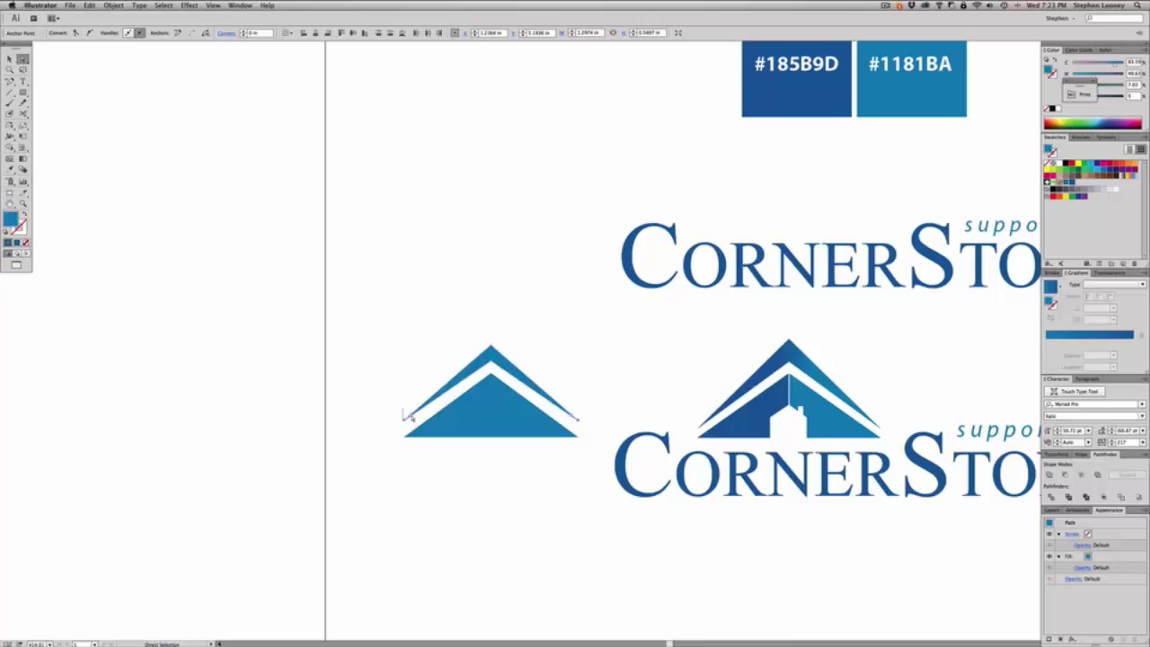
pyautogui.press('Down')
pyautogui.press('Down')
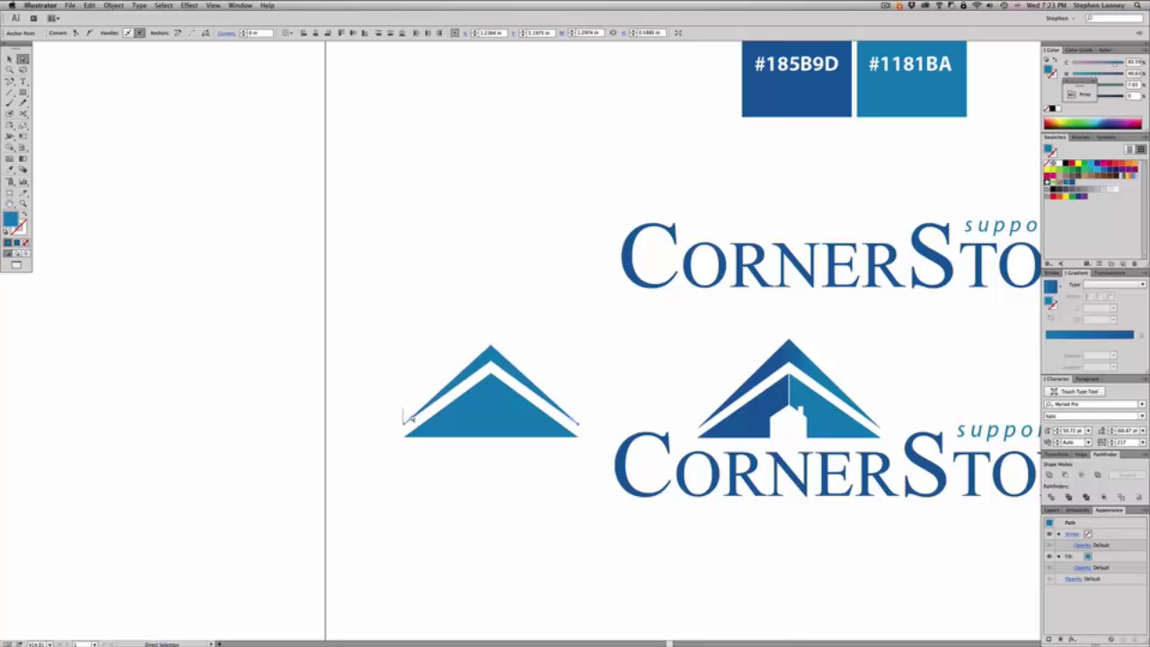
pyautogui.press('Down')
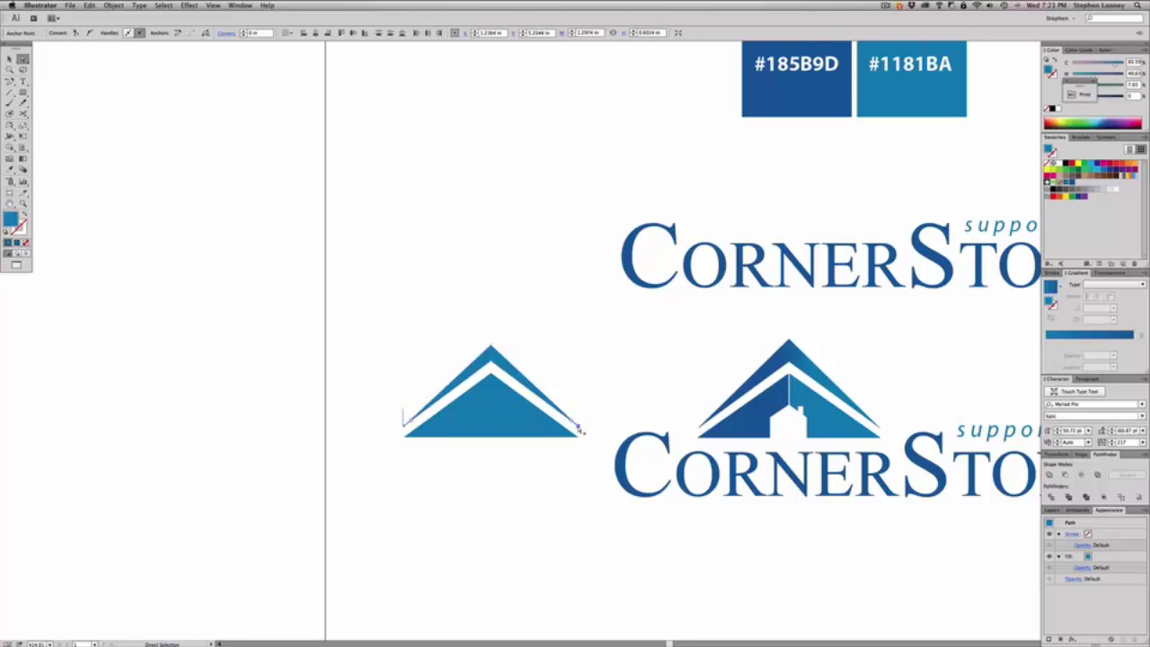
pyautogui.moveTo(583, 431)
pyautogui.mouseDown()
pyautogui.moveTo(464, 470)
pyautogui.moveTo(554, 444)
pyautogui.moveTo(540, 419)
pyautogui.moveTo(593, 416)
pyautogui.moveTo(579, 428)
pyautogui.mouseUp()
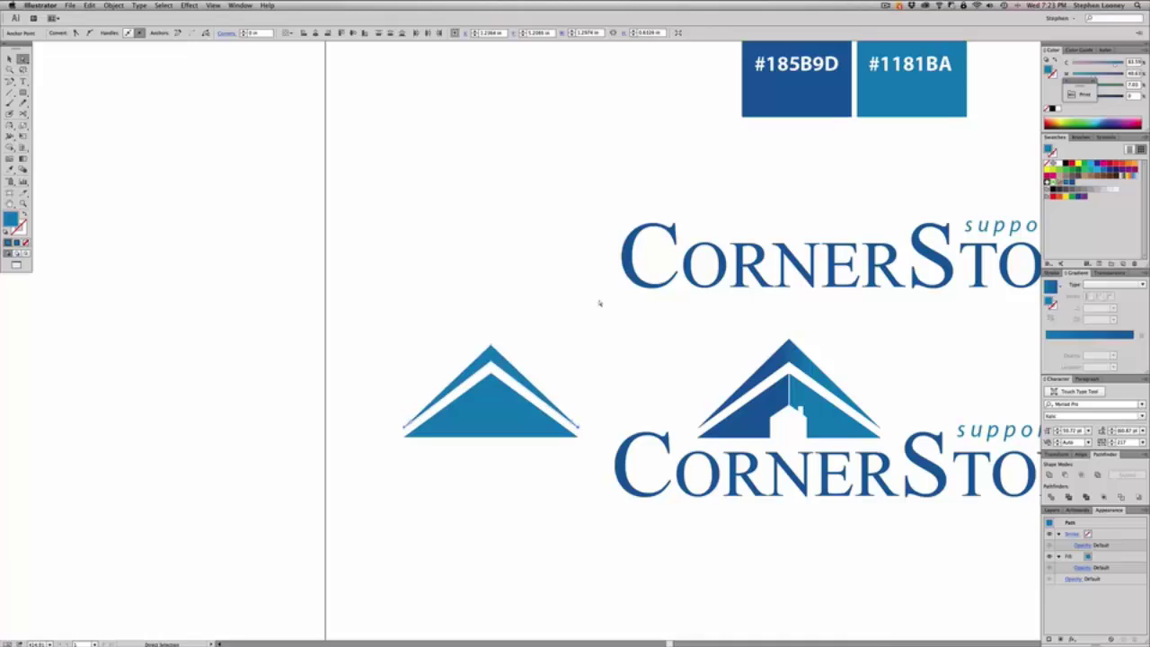
pyautogui.press('v')
pyautogui.click(566, 303)
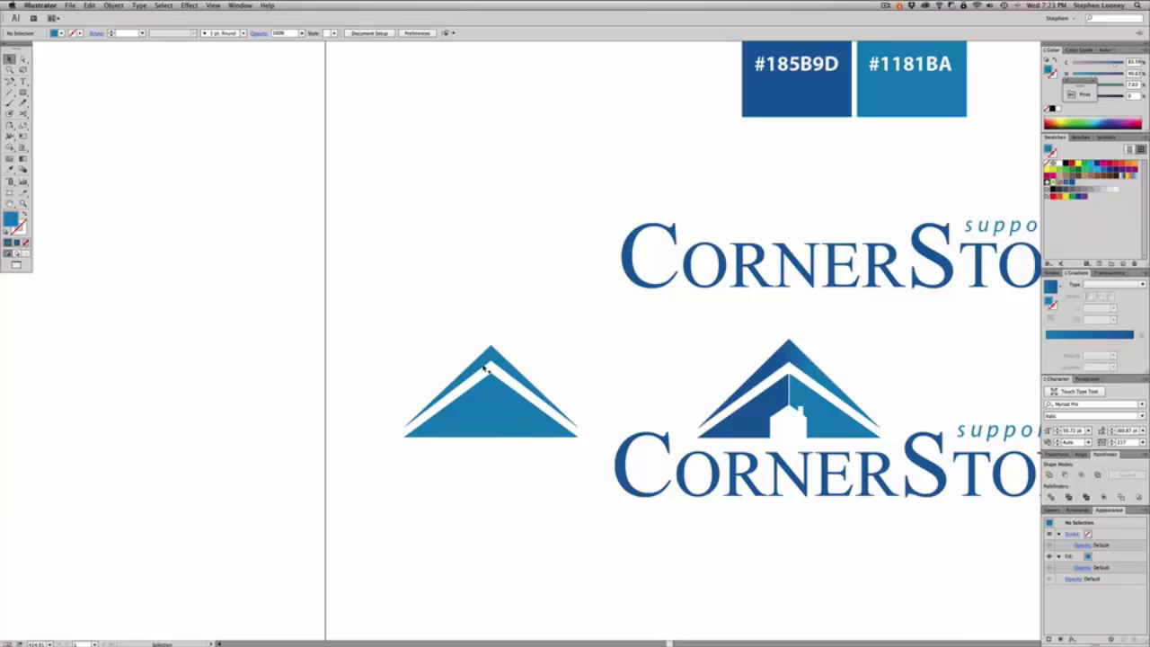
# Draw a thin vertical rectangle about 0.01 by 0.55 in through the triangle's middle and center it horizontally with both roof shapes
pyautogui.click(22, 91)
pyautogui.moveTo(281, 264); pyautogui.dragTo(934, 526)
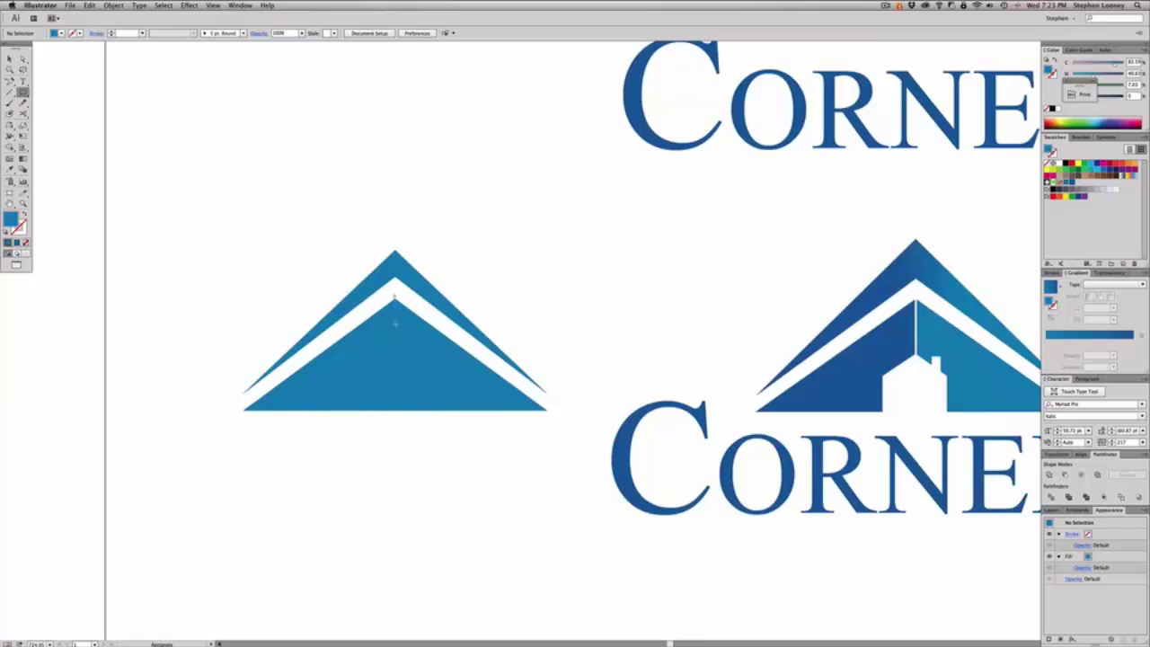
pyautogui.moveTo(396, 401); pyautogui.dragTo(396, 420)
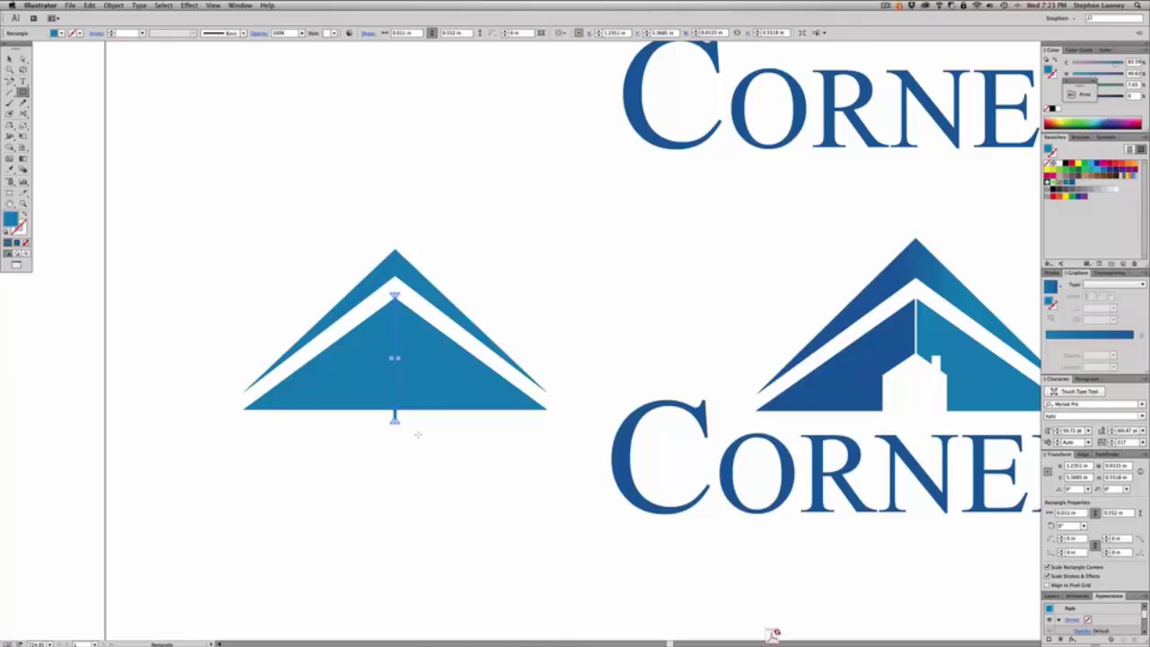
pyautogui.press('v')
pyautogui.moveTo(470, 490); pyautogui.dragTo(326, 213)
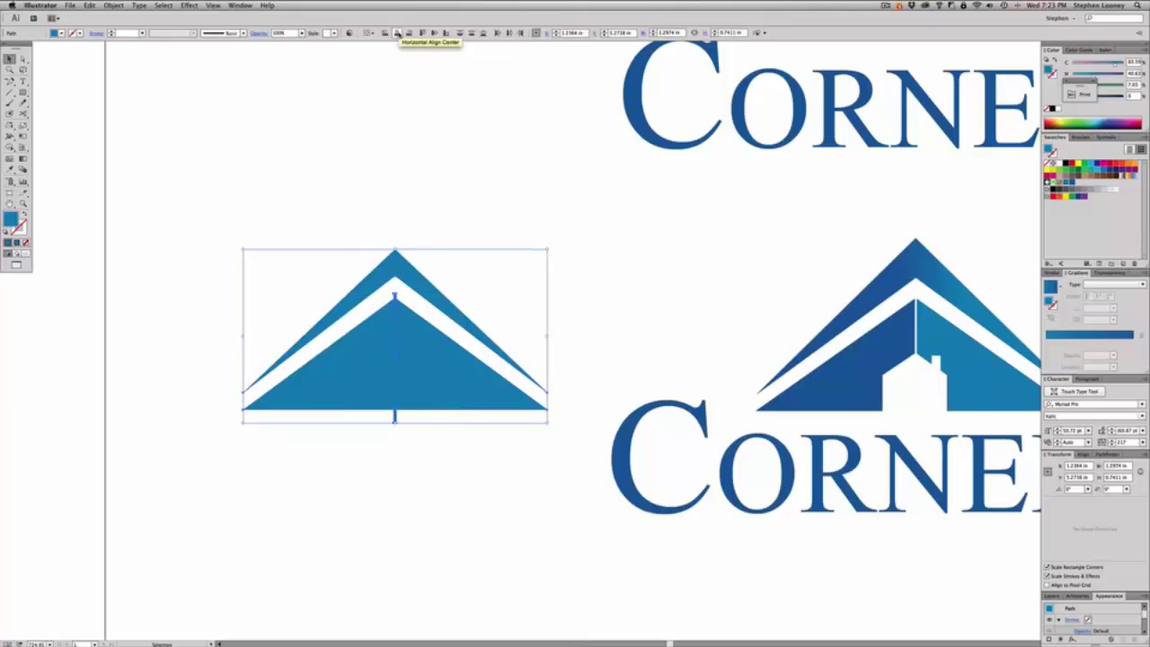
pyautogui.click(397, 33)
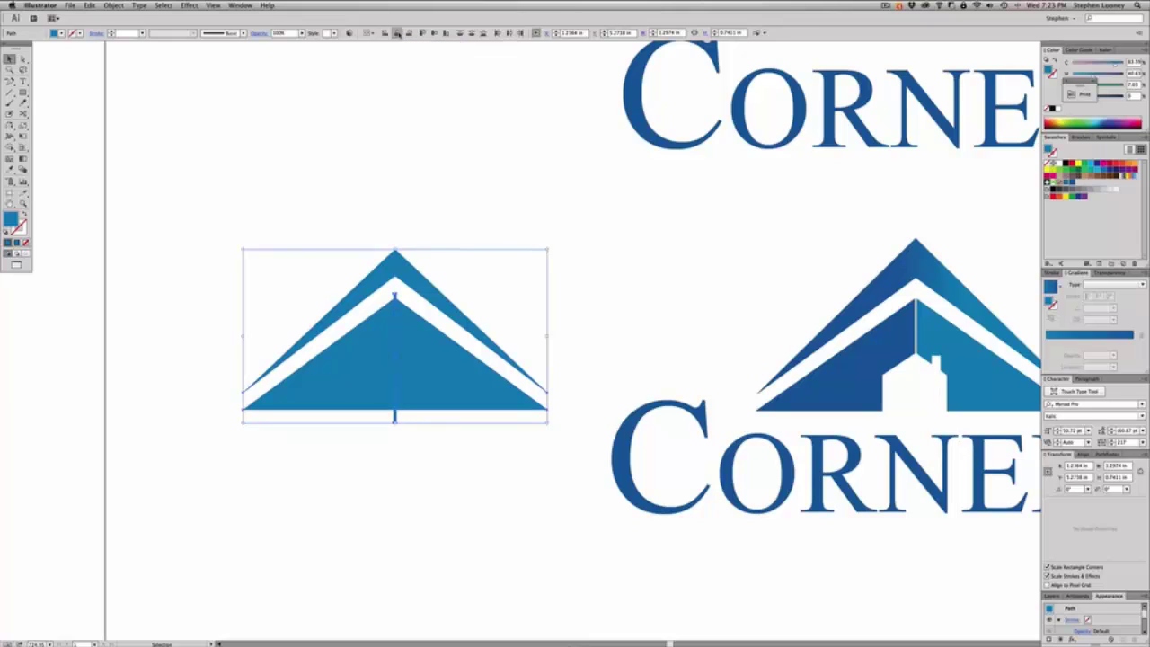
pyautogui.click(431, 203)
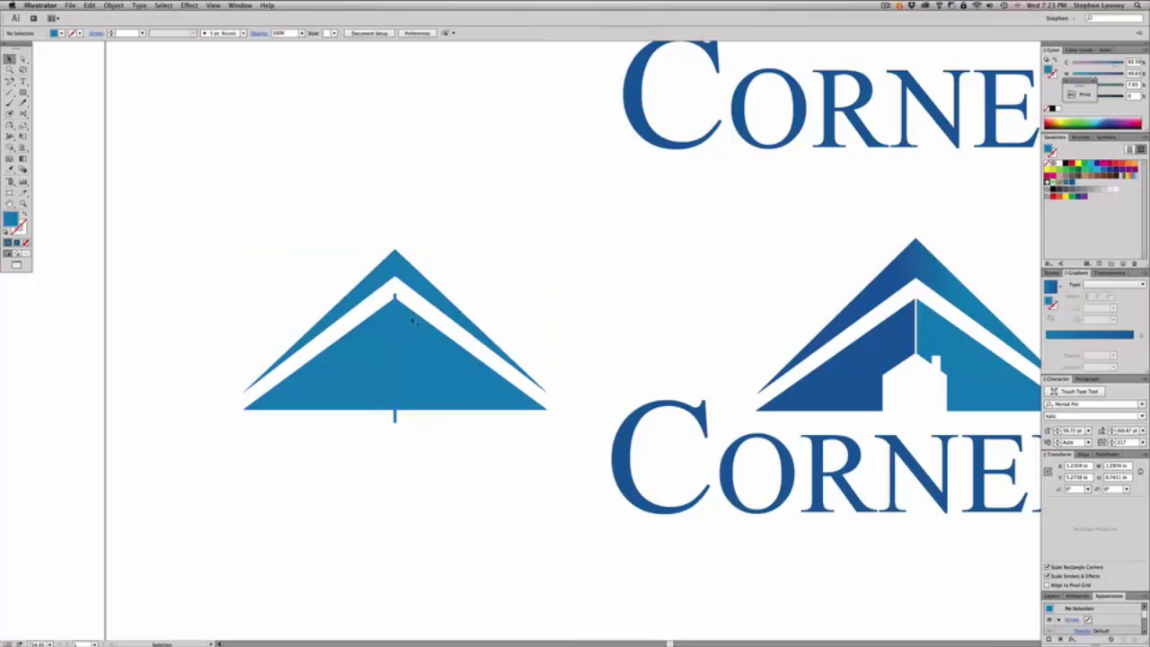
# Subtract the thin vertical rectangle from the lower triangle with Minus Front
pyautogui.moveTo(467, 473); pyautogui.dragTo(353, 402)
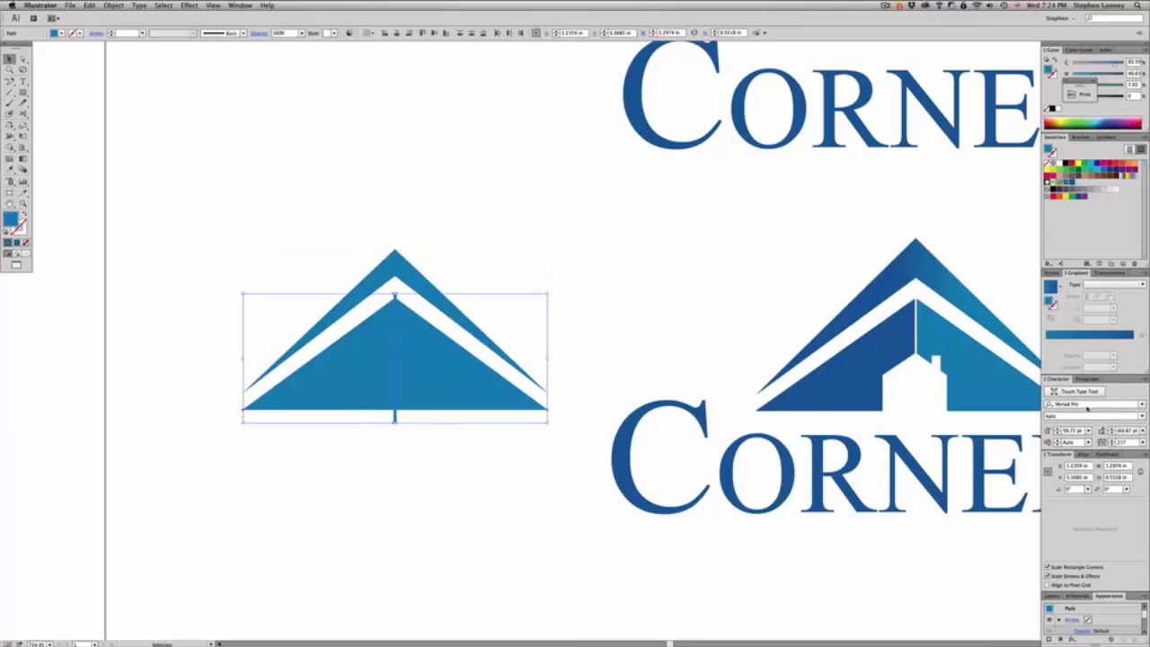
pyautogui.click(1107, 455)
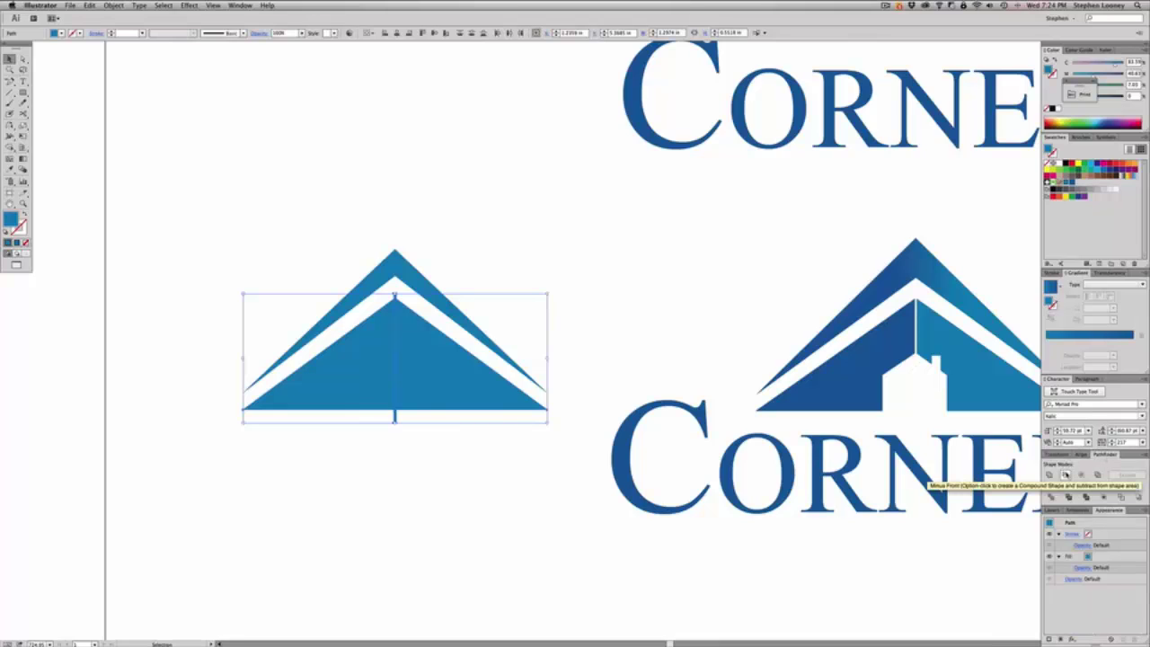
pyautogui.click(1066, 475)
pyautogui.click(602, 315)
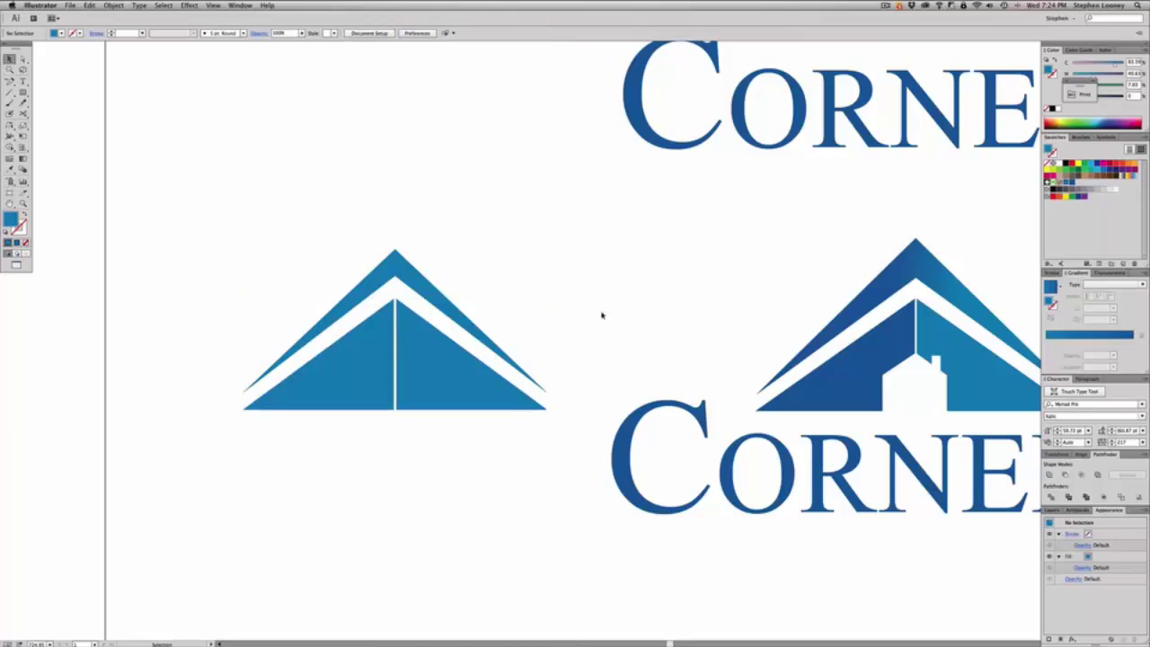
pyautogui.press('a')
pyautogui.moveTo(433, 360); pyautogui.dragTo(545, 354)
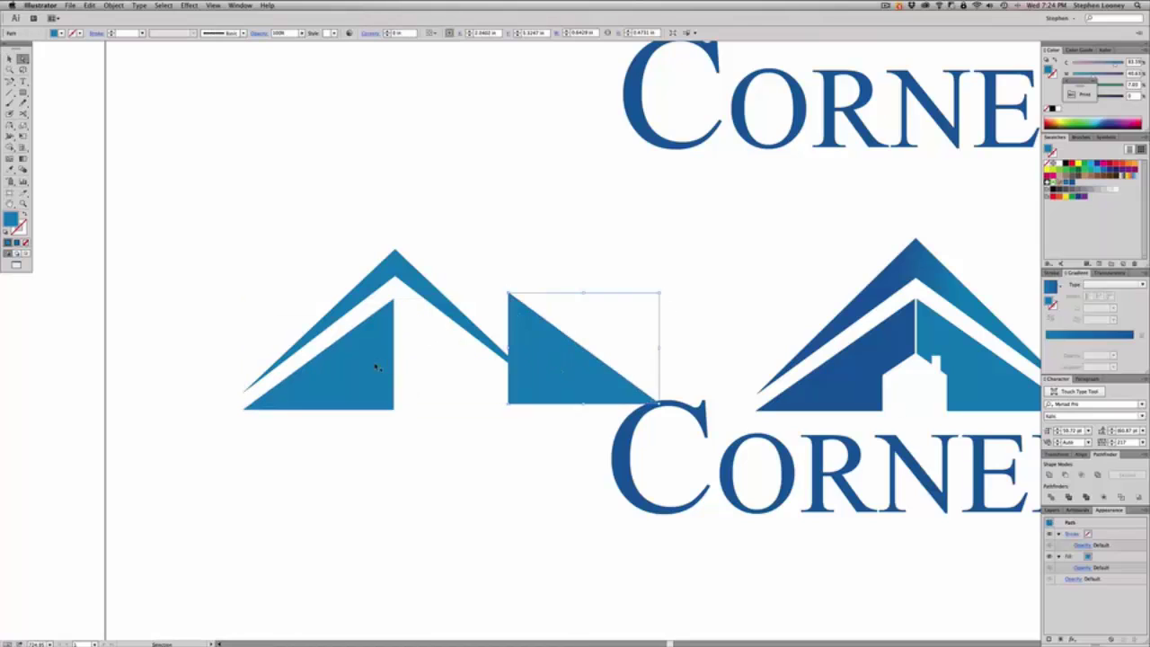
pyautogui.moveTo(377, 365); pyautogui.dragTo(241, 339)
pyautogui.press('super+z')
pyautogui.press('super+z')
pyautogui.press('super+z')
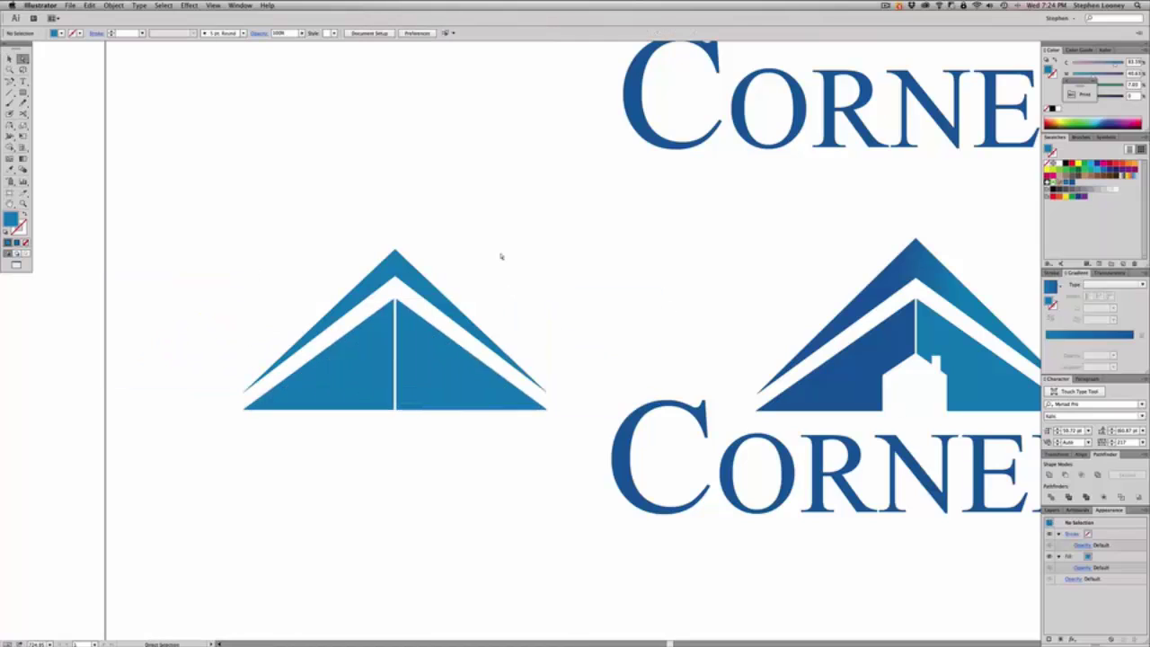
# Fill the left half of the split triangle with the darker blue swatch
pyautogui.click(431, 366)
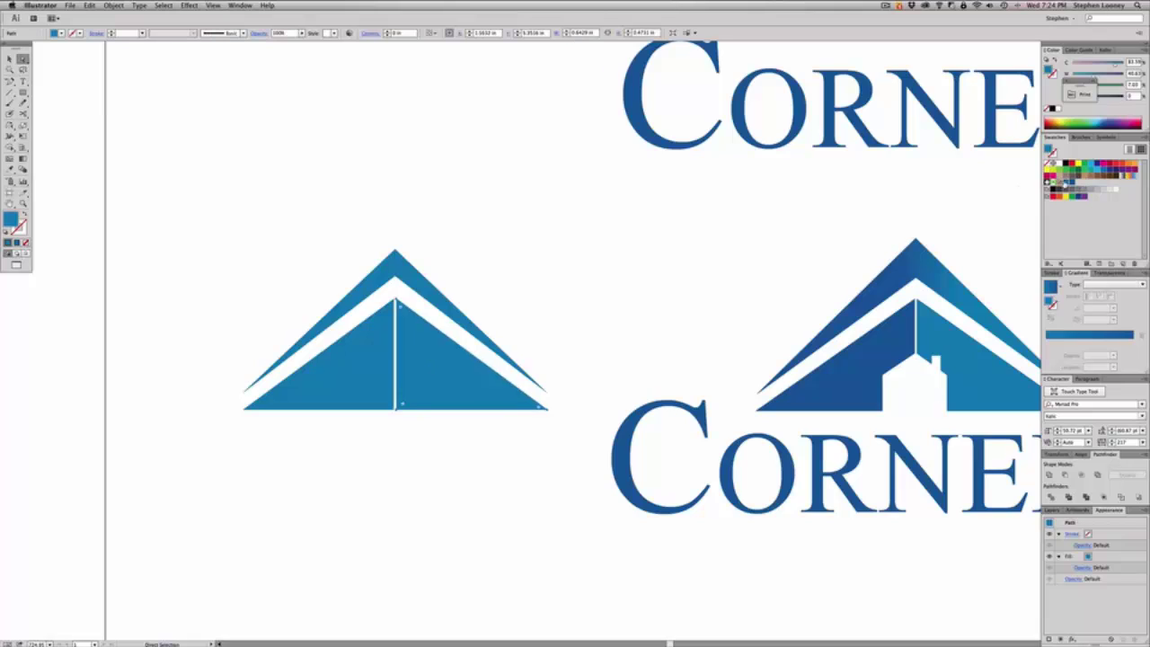
pyautogui.click(372, 379)
pyautogui.click(1071, 182)
pyautogui.click(517, 236)
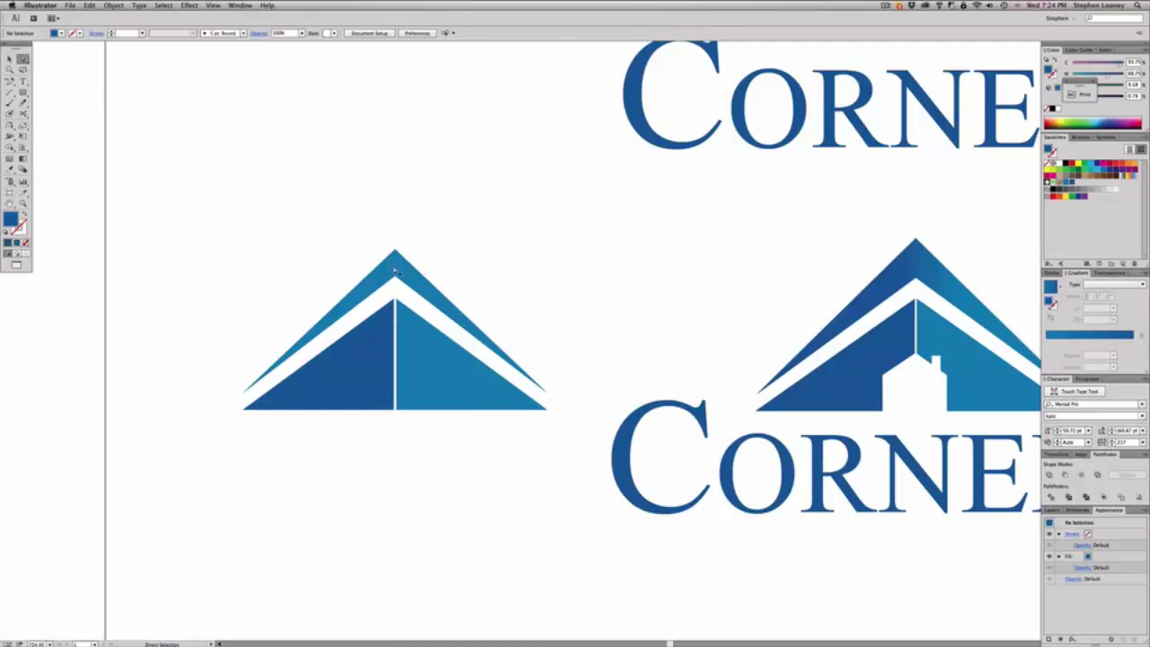
# Draw a square about 0.19 in wide at the center of the triangle's base and fill it white
pyautogui.click(23, 91)
pyautogui.moveTo(408, 412); pyautogui.dragTo(372, 371)
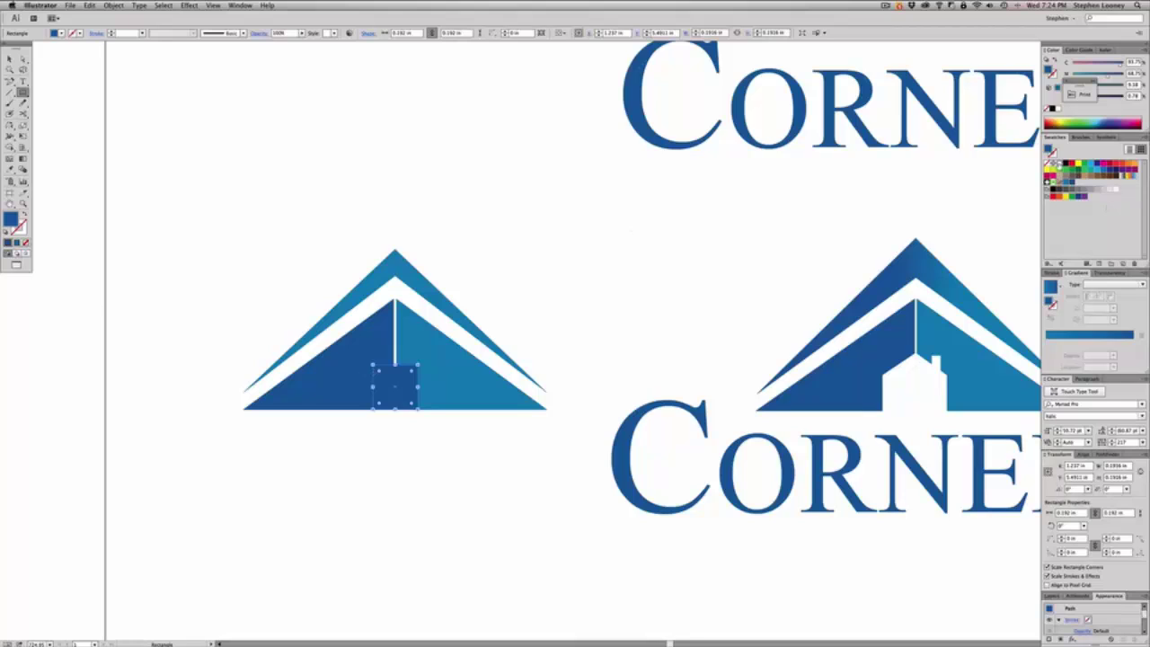
pyautogui.click(1056, 164)
# Duplicate the white square directly above the original so that the two share an edge
pyautogui.click(9, 58)
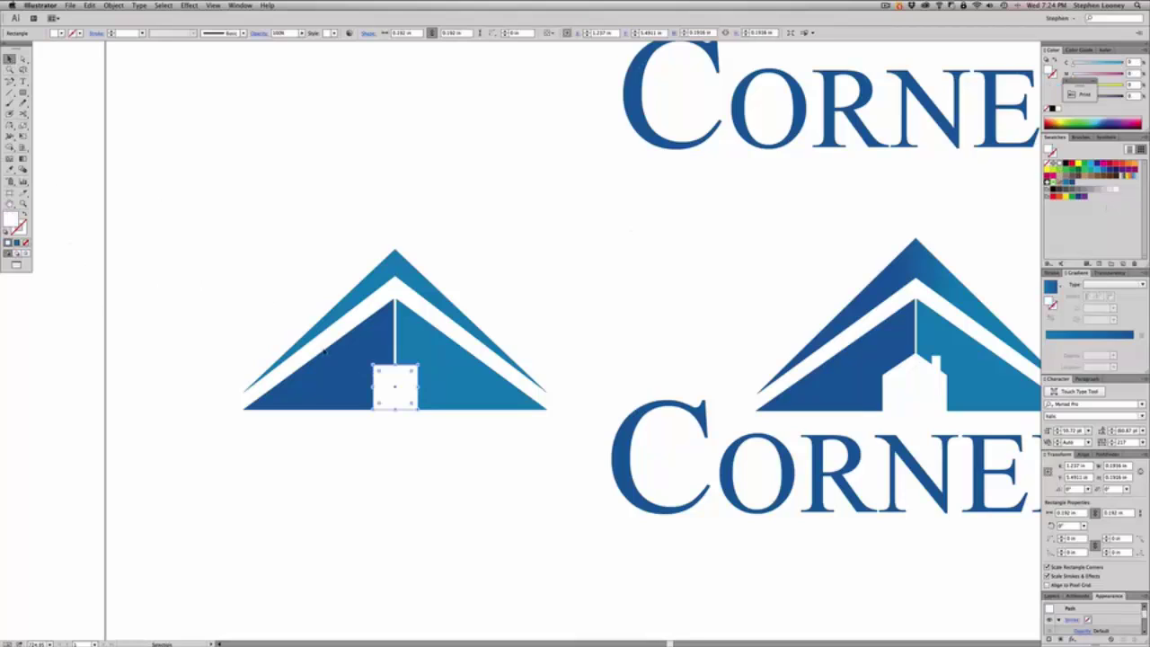
pyautogui.moveTo(389, 388); pyautogui.dragTo(390, 343)
pyautogui.moveTo(298, 241); pyautogui.dragTo(677, 589)
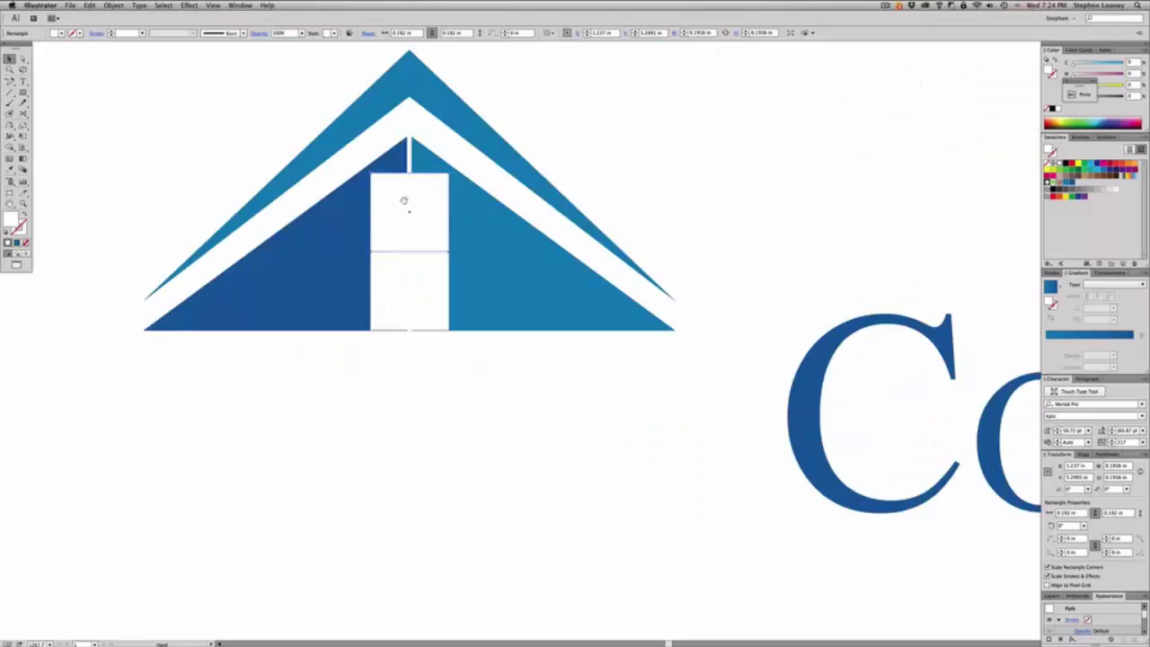
pyautogui.moveTo(404, 200); pyautogui.dragTo(472, 312)
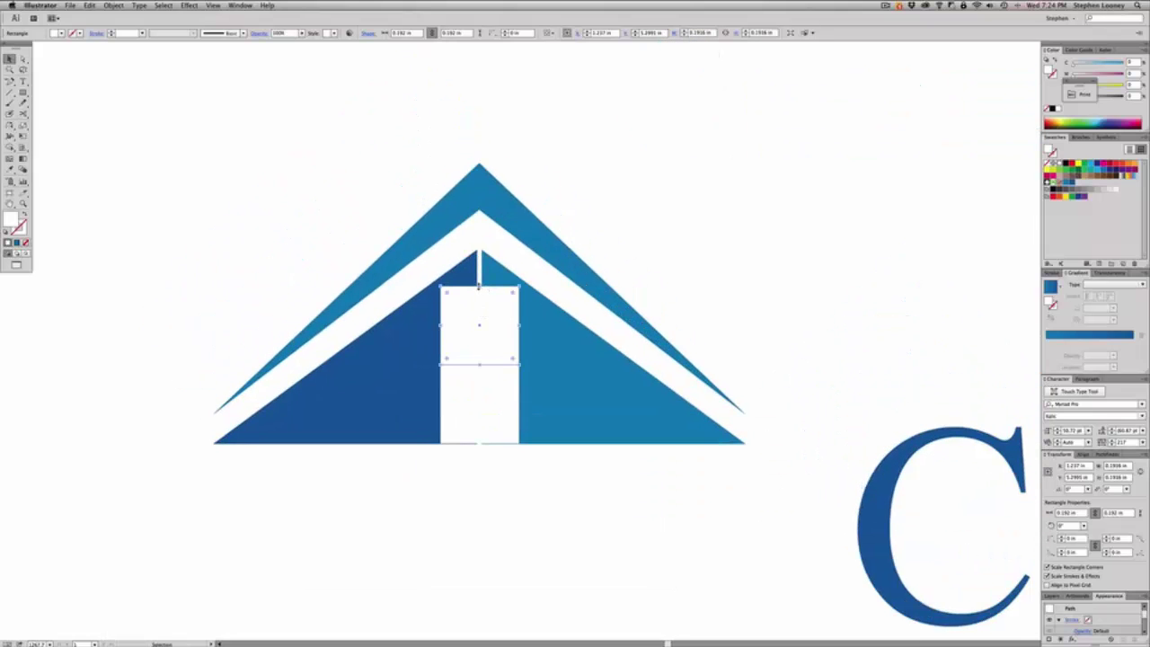
# Turn the upper white square into a triangle by adding a top-center anchor point and deleting its two top corner points
pyautogui.press('+')
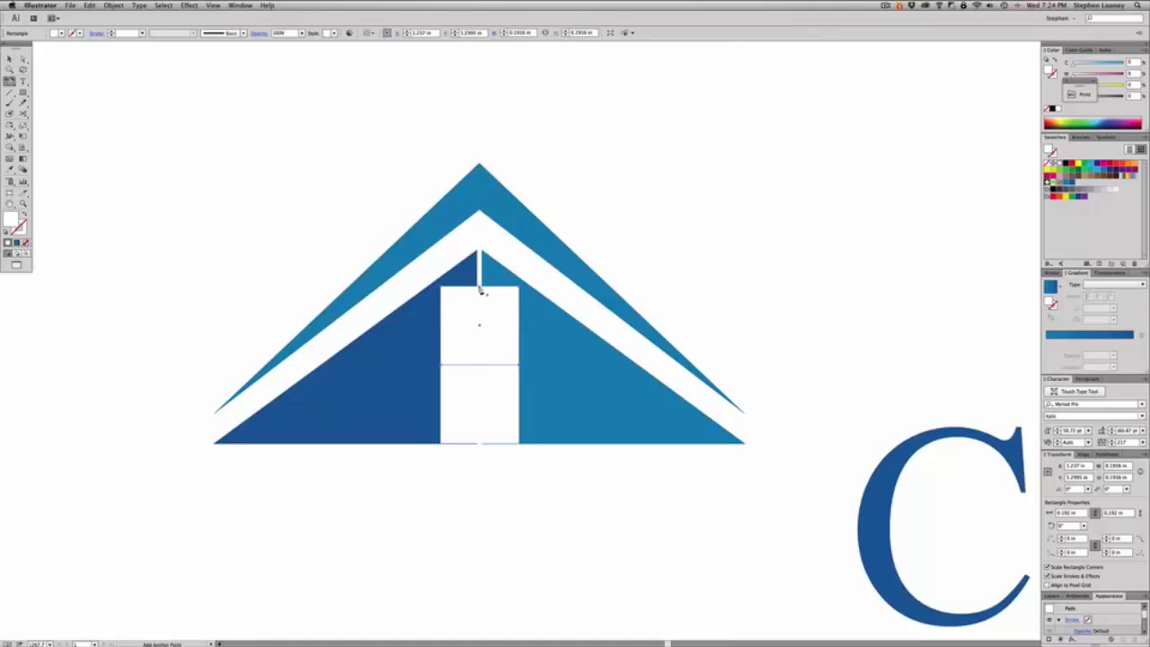
pyautogui.click(481, 291)
pyautogui.press('-')
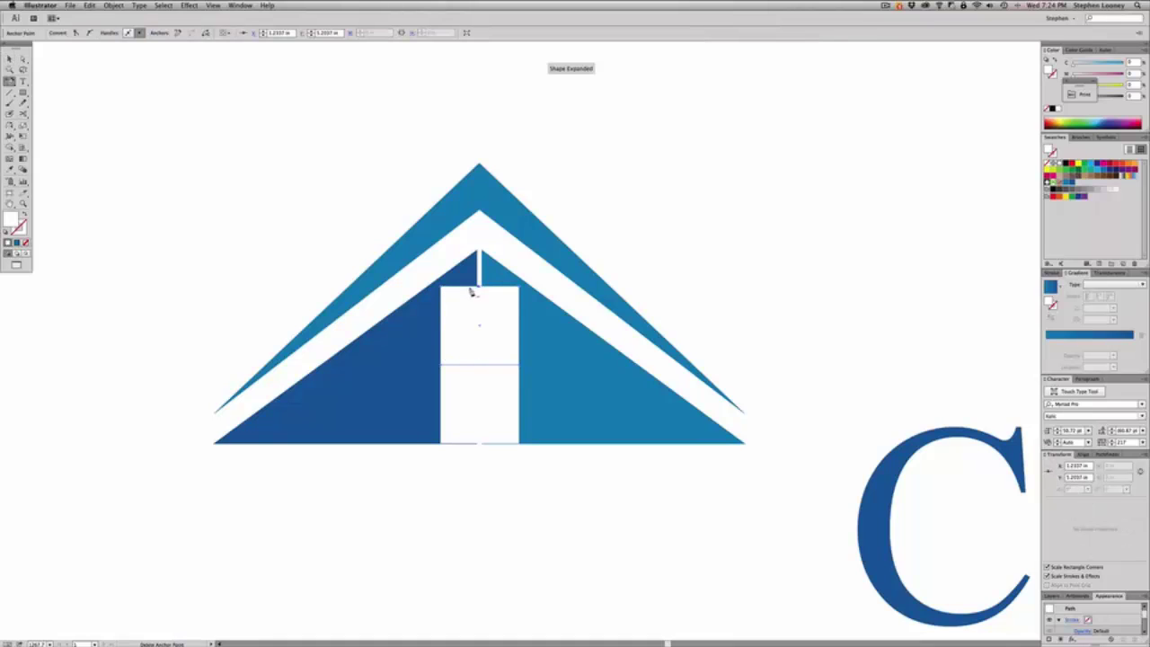
pyautogui.click(440, 287)
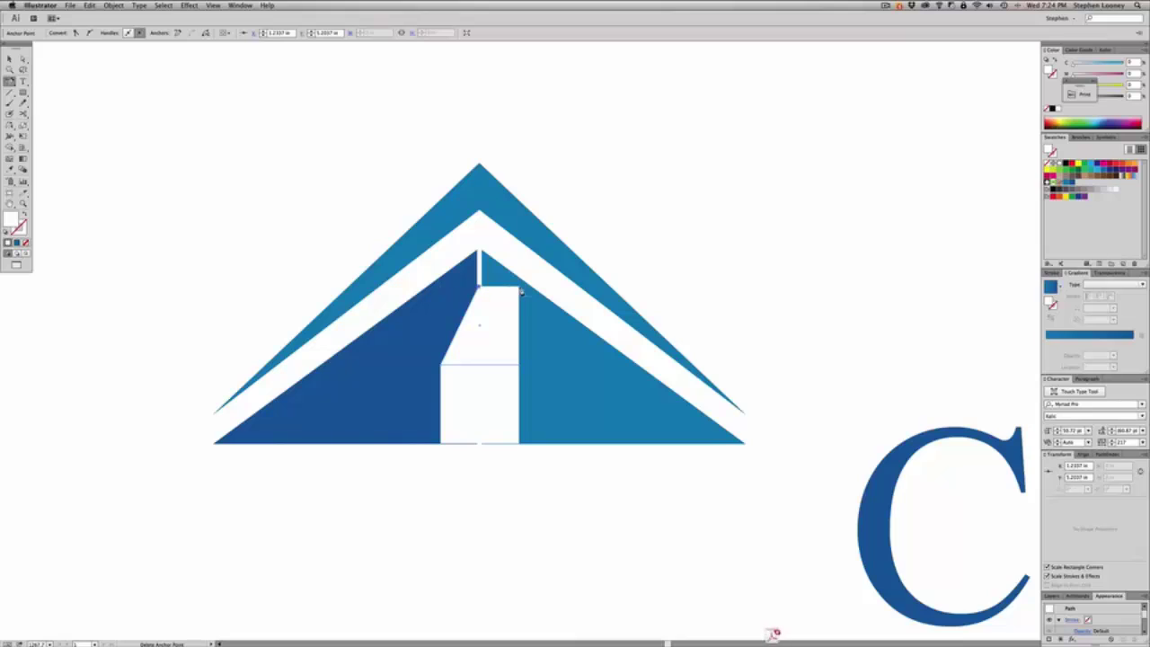
pyautogui.click(519, 289)
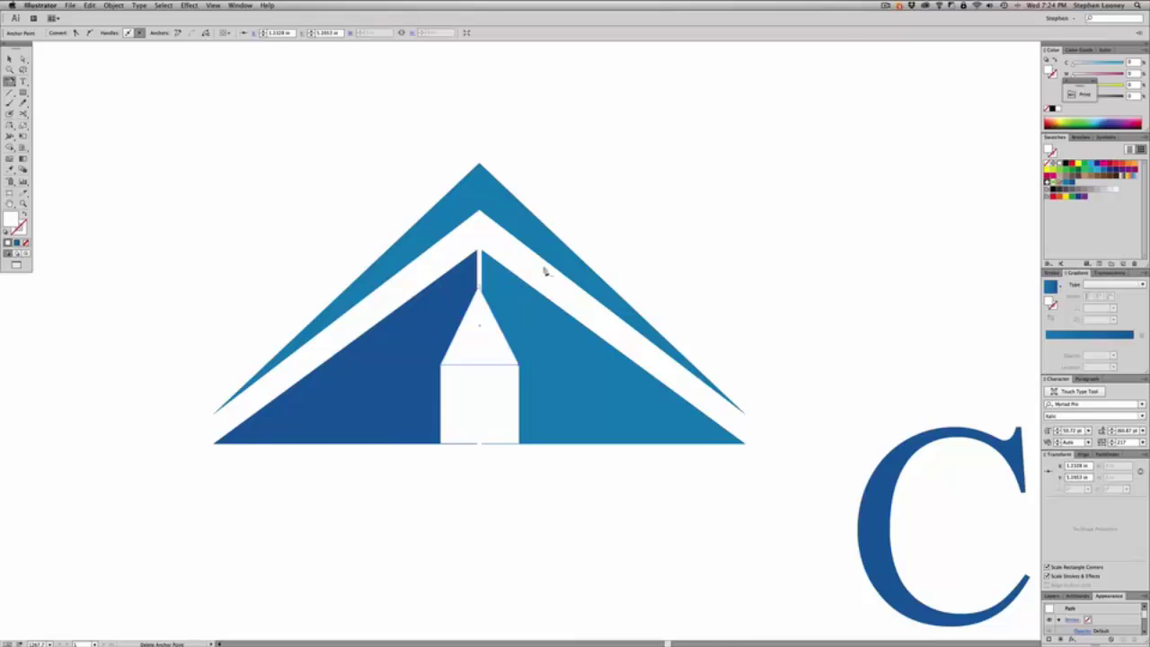
# Lower the apex of the white triangle to give the small house a shallower roof
pyautogui.press('a')
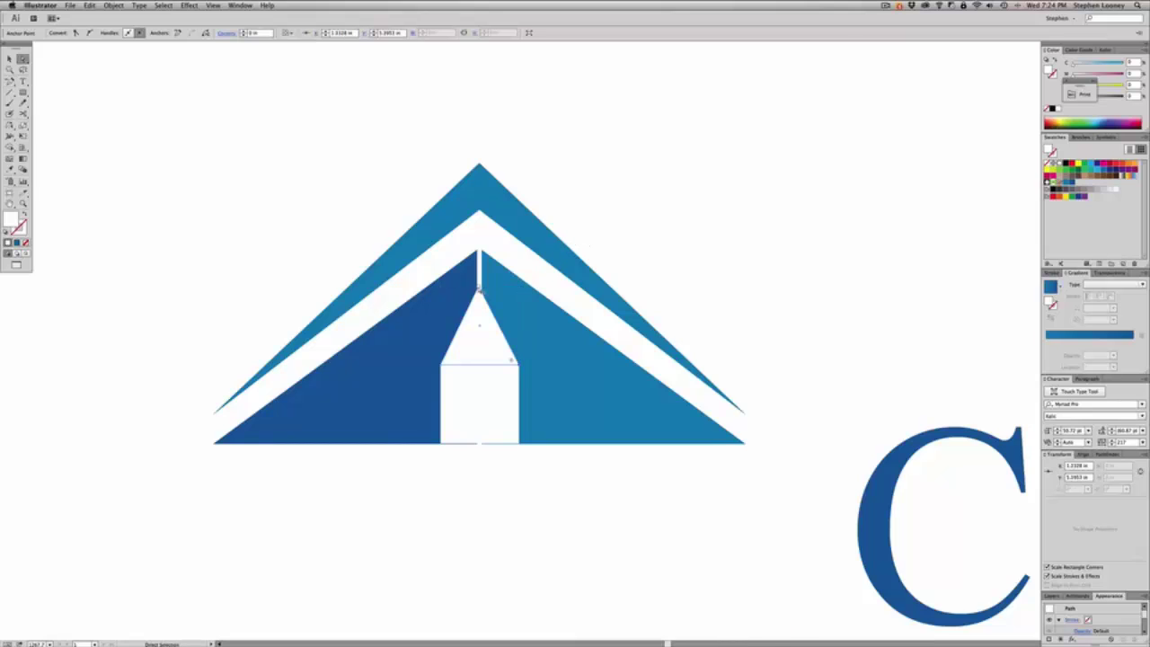
pyautogui.moveTo(480, 289); pyautogui.dragTo(480, 336)
pyautogui.scroll(-1, 492, 351)
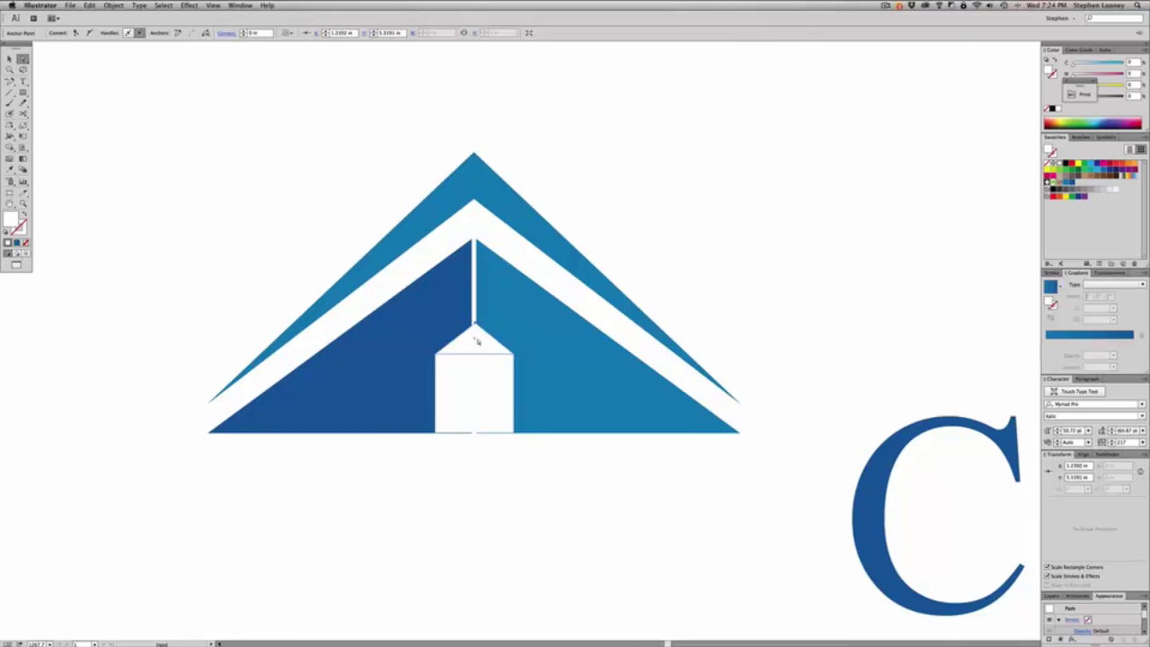
# Examine up close how the white roof triangle lines up with the square below and the vertical gap above
pyautogui.moveTo(371, 295); pyautogui.dragTo(570, 416)
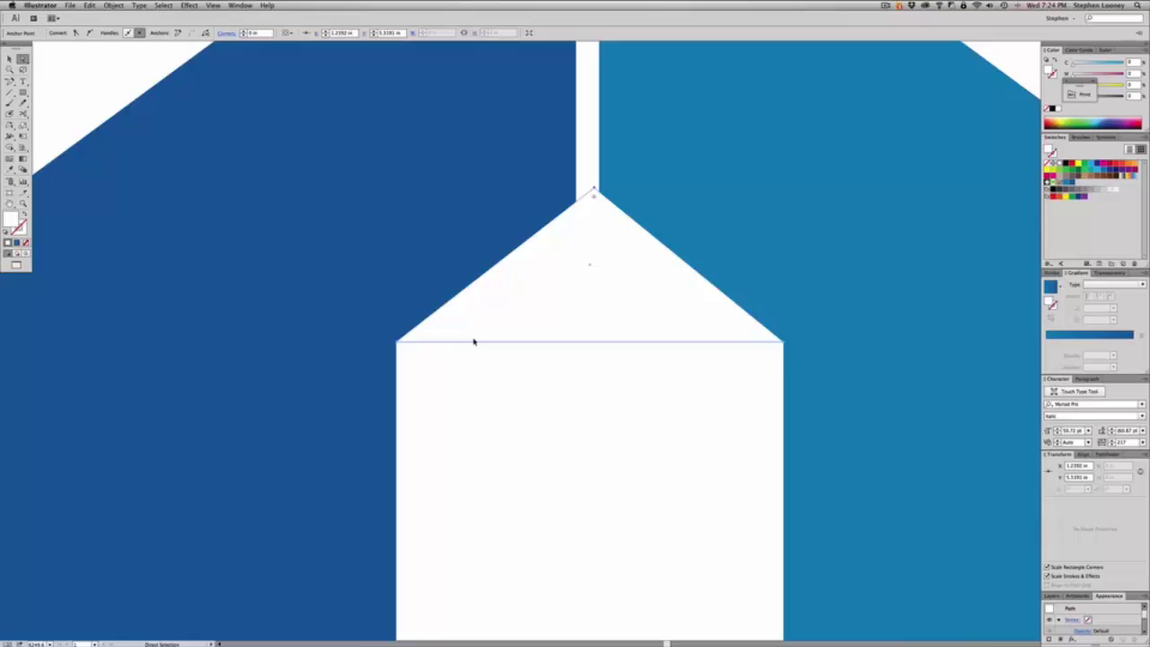
pyautogui.click(635, 417)
pyautogui.click(406, 336)
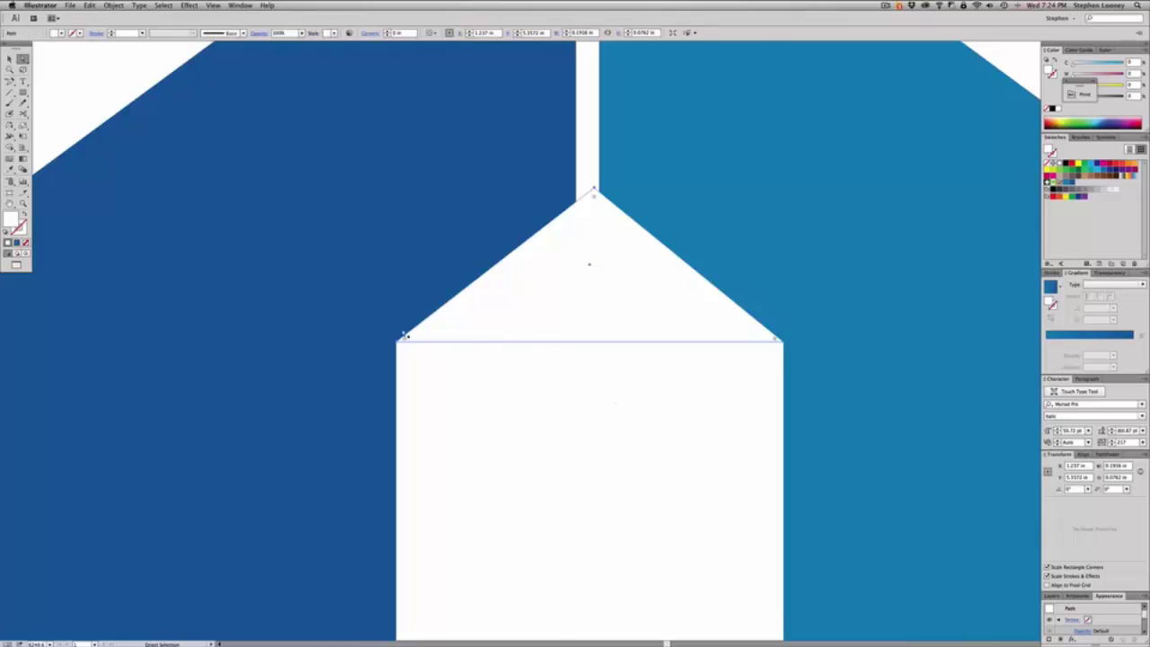
pyautogui.keyDown('super'); pyautogui.click(427, 378); pyautogui.keyUp('super')
pyautogui.click(601, 361)
pyautogui.click(602, 298)
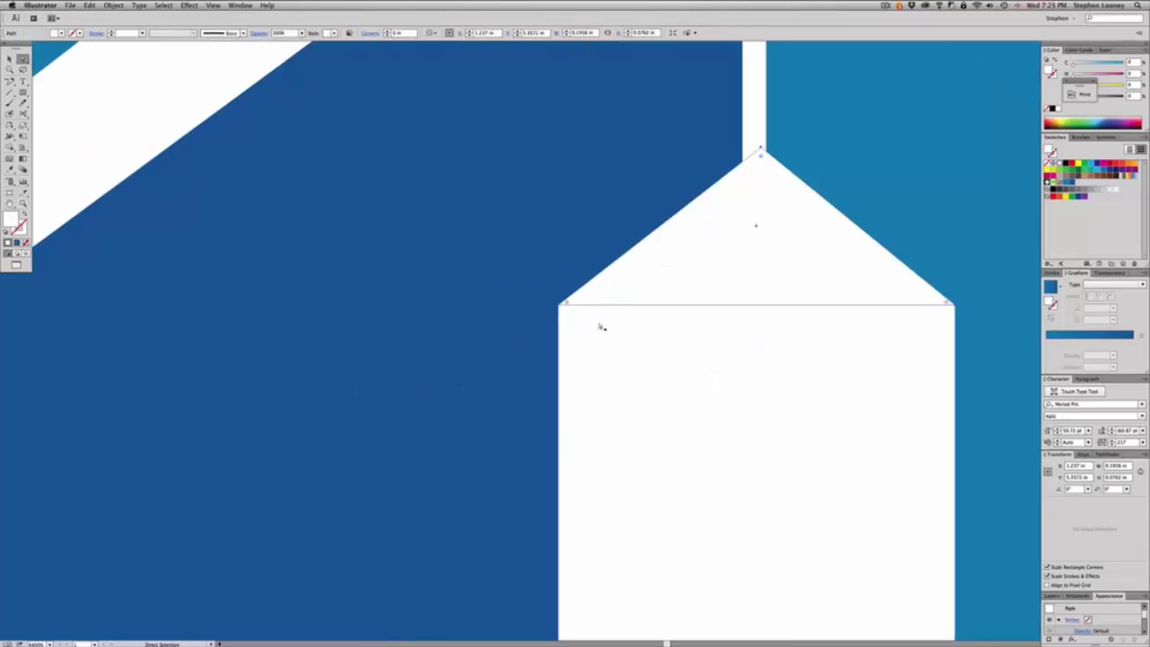
pyautogui.keyDown('alt'); pyautogui.keyDown('super'); pyautogui.click(539, 324); pyautogui.keyUp('super'); pyautogui.keyUp('alt')
pyautogui.keyDown('alt'); pyautogui.keyDown('super'); pyautogui.click(536, 325); pyautogui.keyUp('super'); pyautogui.keyUp('alt')
pyautogui.keyDown('alt'); pyautogui.keyDown('super'); pyautogui.click(538, 325); pyautogui.keyUp('super'); pyautogui.keyUp('alt')
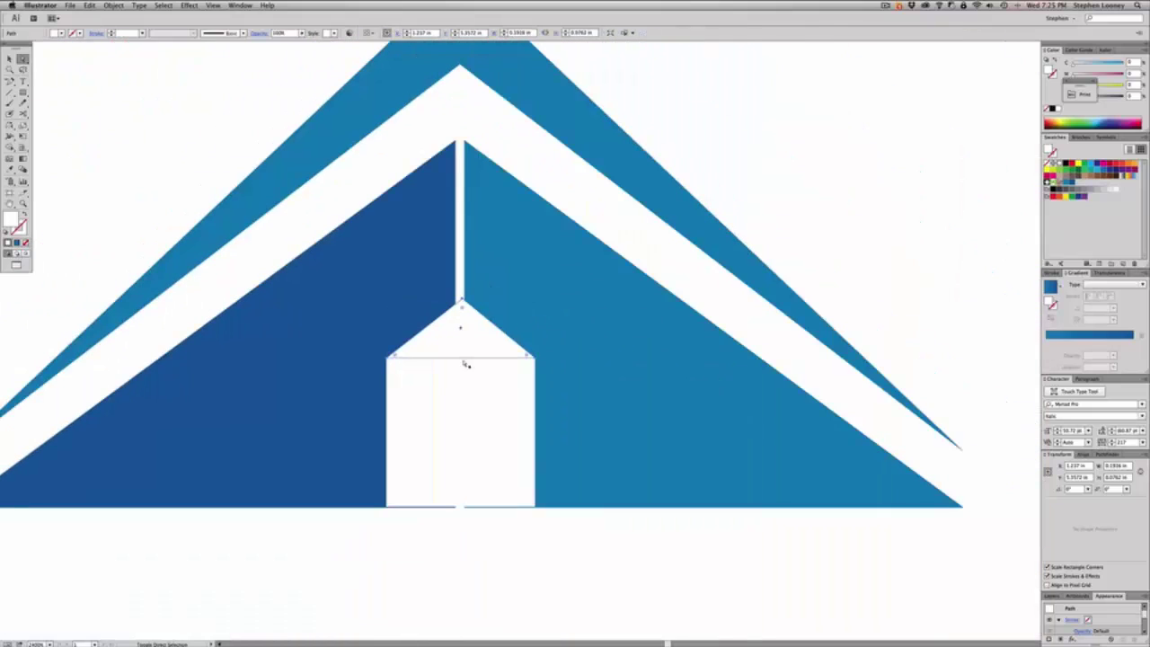
# Shift the white square and roof triangle together slightly so the roof's apex centers on the vertical gap
pyautogui.keyDown('shift'); pyautogui.click(486, 420); pyautogui.keyUp('shift')
pyautogui.moveTo(486, 418); pyautogui.dragTo(487, 420)
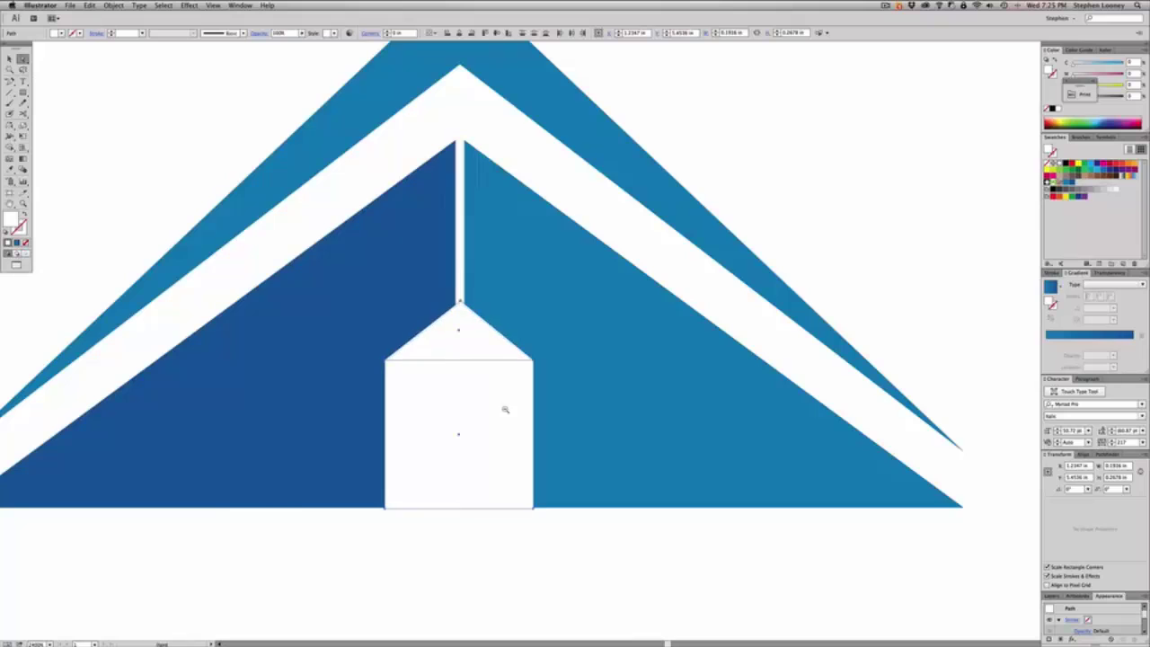
pyautogui.press('super+minus')
pyautogui.moveTo(583, 302); pyautogui.dragTo(534, 302)
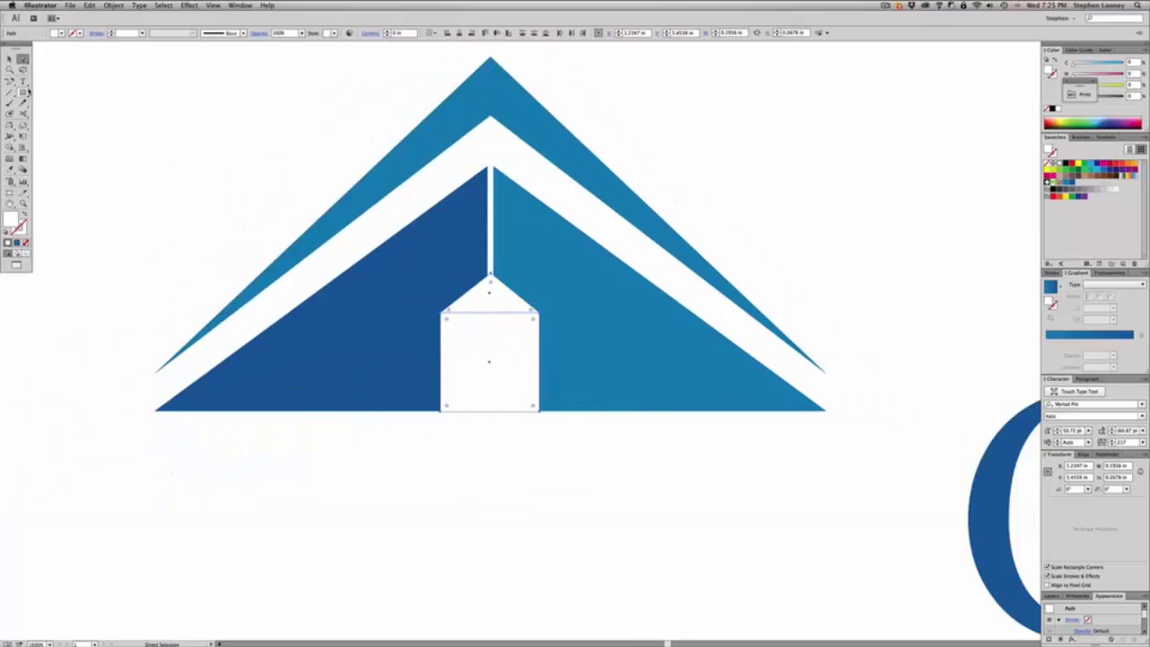
# Draw a small white chimney rectangle about 0.019 by 0.037 in on the right slope of the house roof
pyautogui.click(23, 93)
pyautogui.press('super+minus')
pyautogui.moveTo(648, 292); pyautogui.dragTo(467, 274)
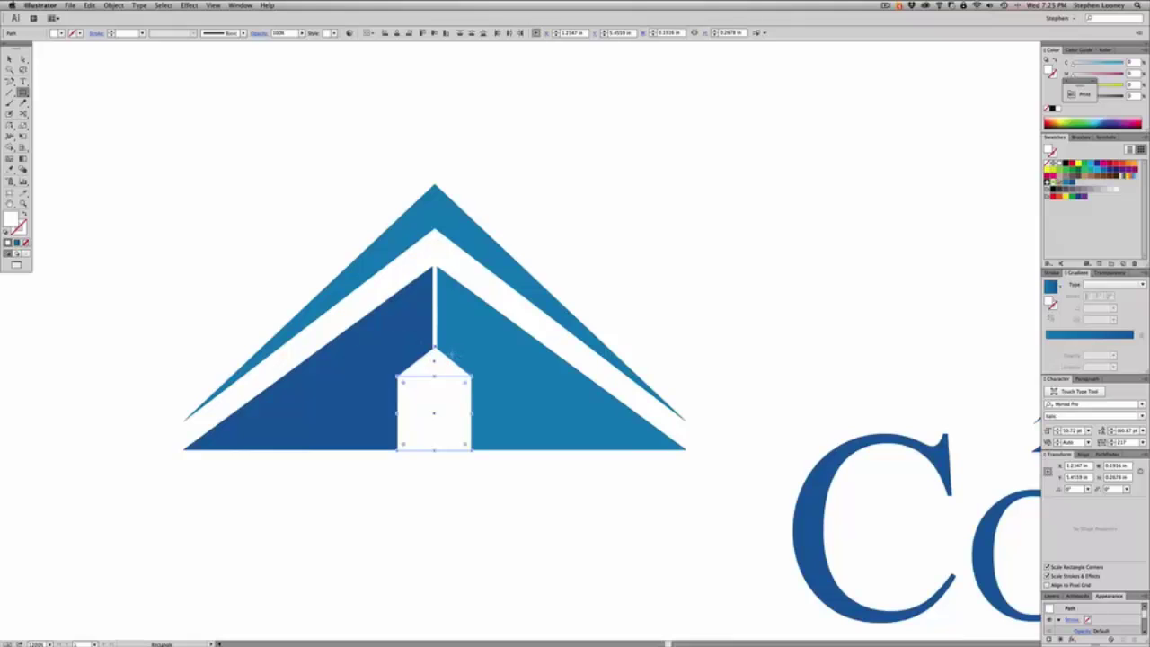
pyautogui.press('super+shift+a')
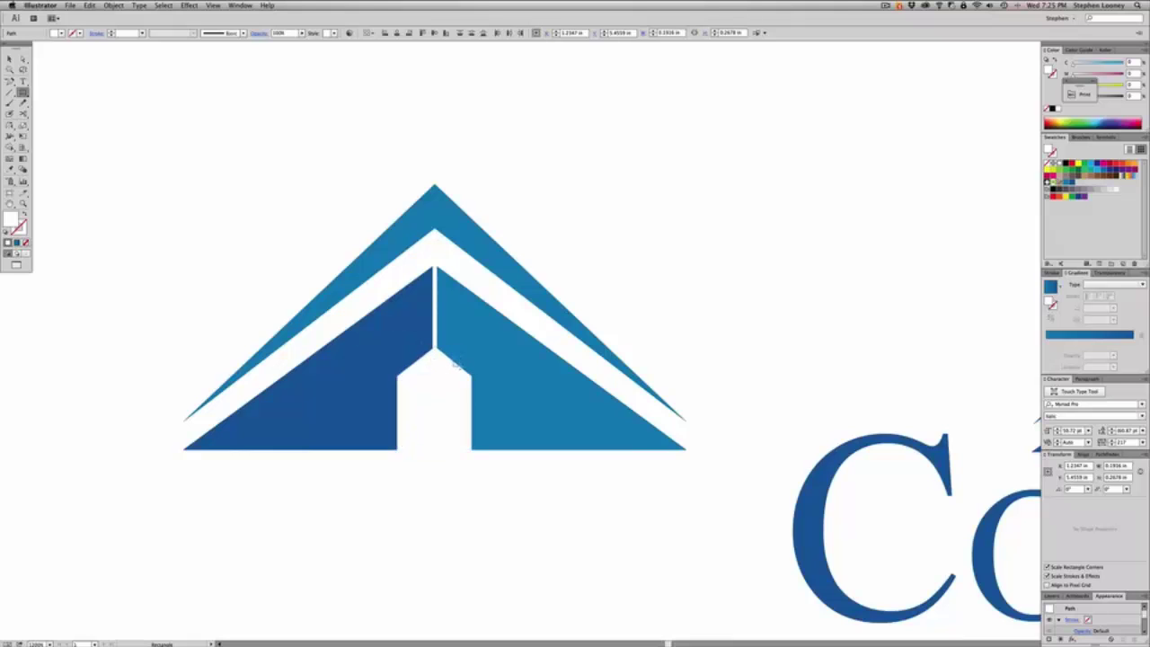
pyautogui.moveTo(453, 355); pyautogui.dragTo(459, 368)
pyautogui.press('a')
# Enlarge the chimney to about 0.025 in wide with a higher top, and extend its bottom edge down into the roof
pyautogui.keyDown('alt'); pyautogui.keyDown('super'); pyautogui.click(617, 377); pyautogui.keyUp('super'); pyautogui.keyUp('alt')
pyautogui.keyDown('alt'); pyautogui.keyDown('super'); pyautogui.click(617, 377); pyautogui.keyUp('super'); pyautogui.keyUp('alt')
pyautogui.moveTo(616, 373); pyautogui.dragTo(569, 373)
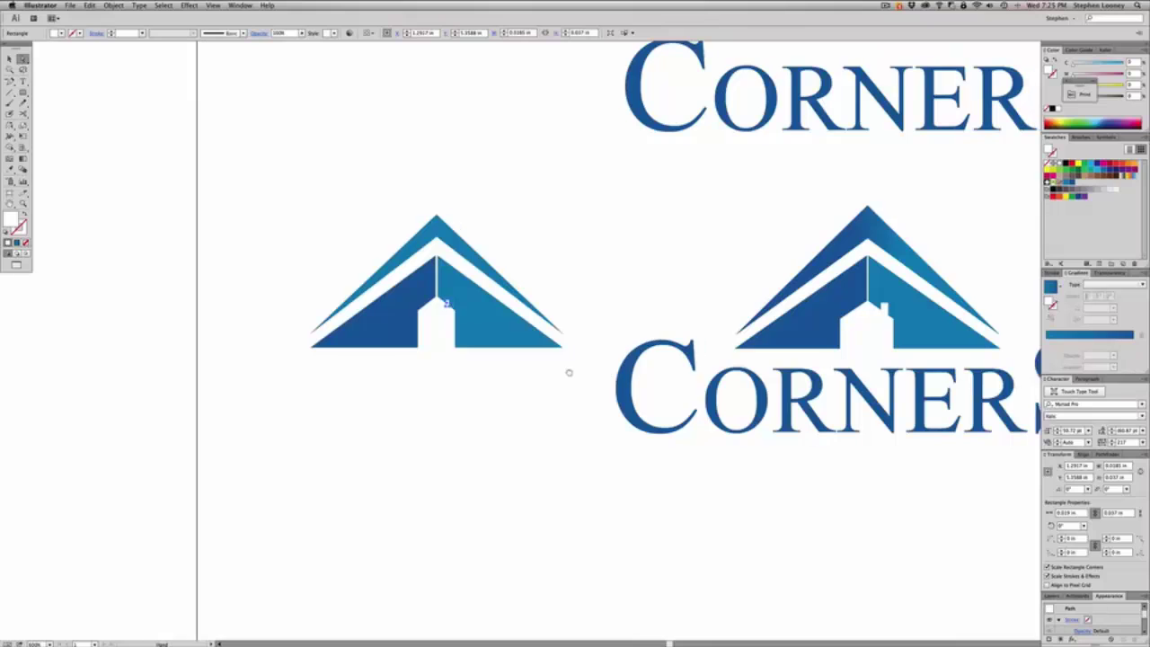
pyautogui.moveTo(365, 254); pyautogui.dragTo(518, 349)
pyautogui.press('e')
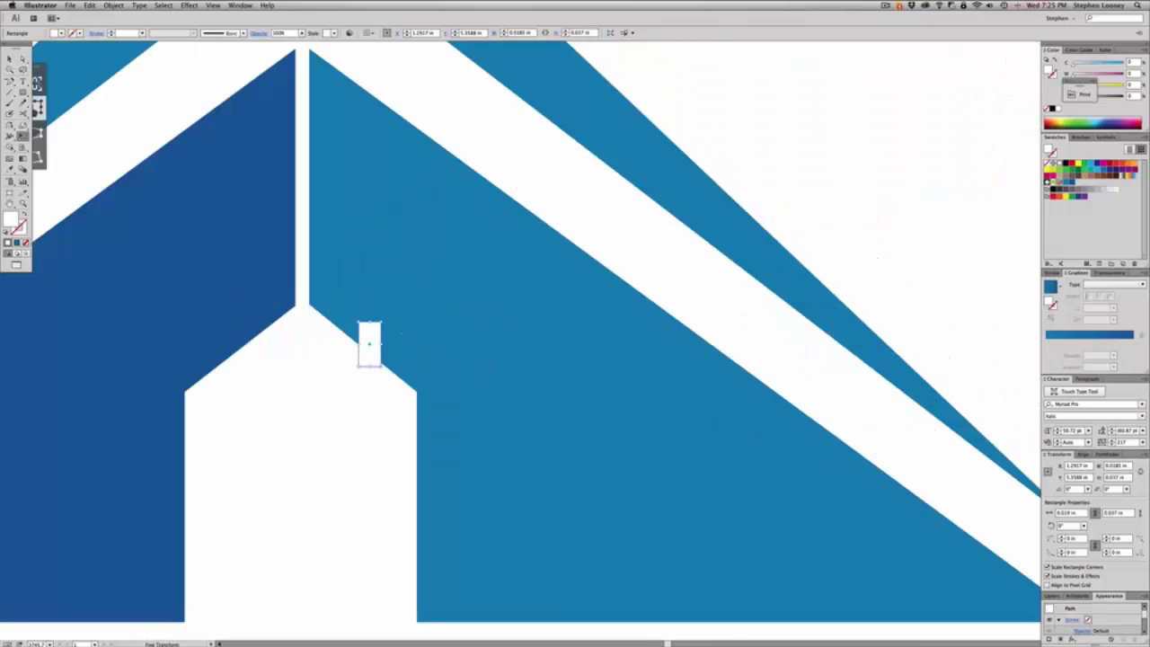
pyautogui.moveTo(382, 323); pyautogui.dragTo(387, 315)
pyautogui.press('a')
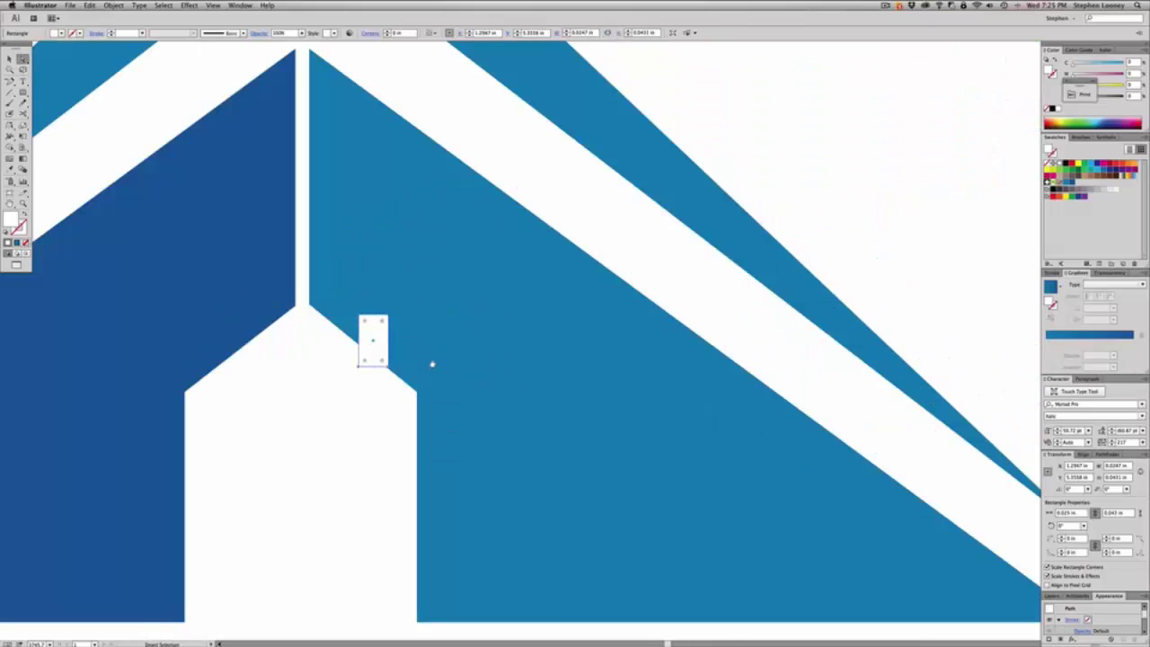
pyautogui.moveTo(364, 367); pyautogui.dragTo(366, 376)
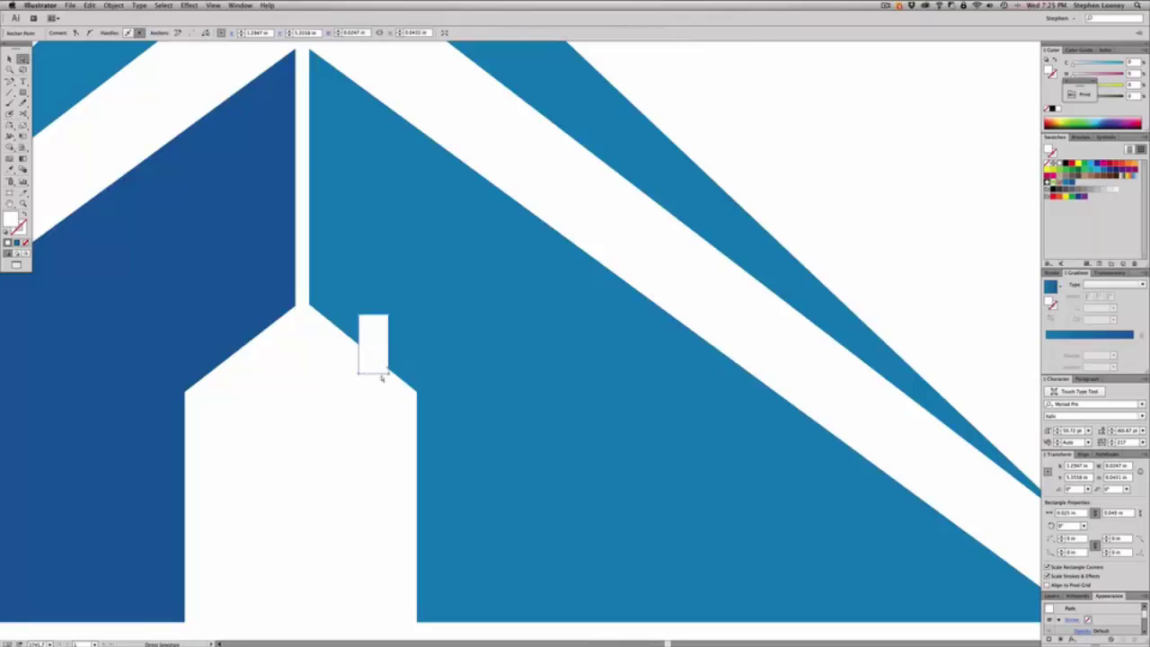
pyautogui.keyDown('alt'); pyautogui.keyDown('super'); pyautogui.click(434, 385); pyautogui.keyUp('super'); pyautogui.keyUp('alt')
pyautogui.keyDown('alt'); pyautogui.keyDown('super'); pyautogui.click(434, 385); pyautogui.keyUp('super'); pyautogui.keyUp('alt')
pyautogui.click(702, 594)
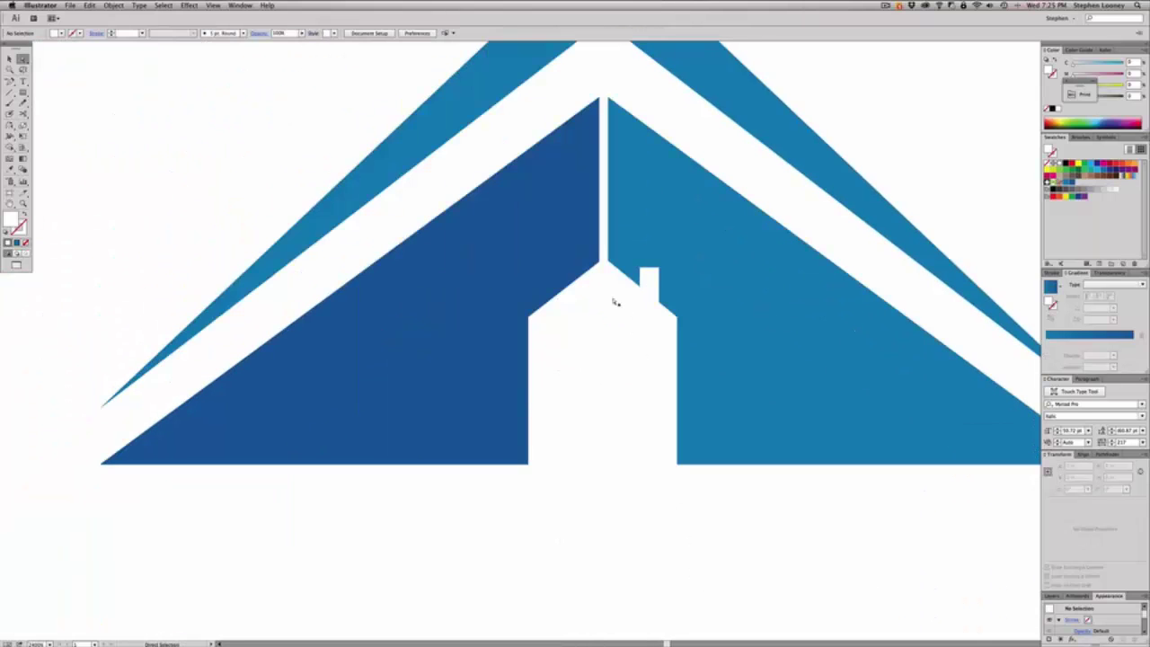
# Unite the chimney, roof triangle and square into a single white house shape
pyautogui.click(648, 279)
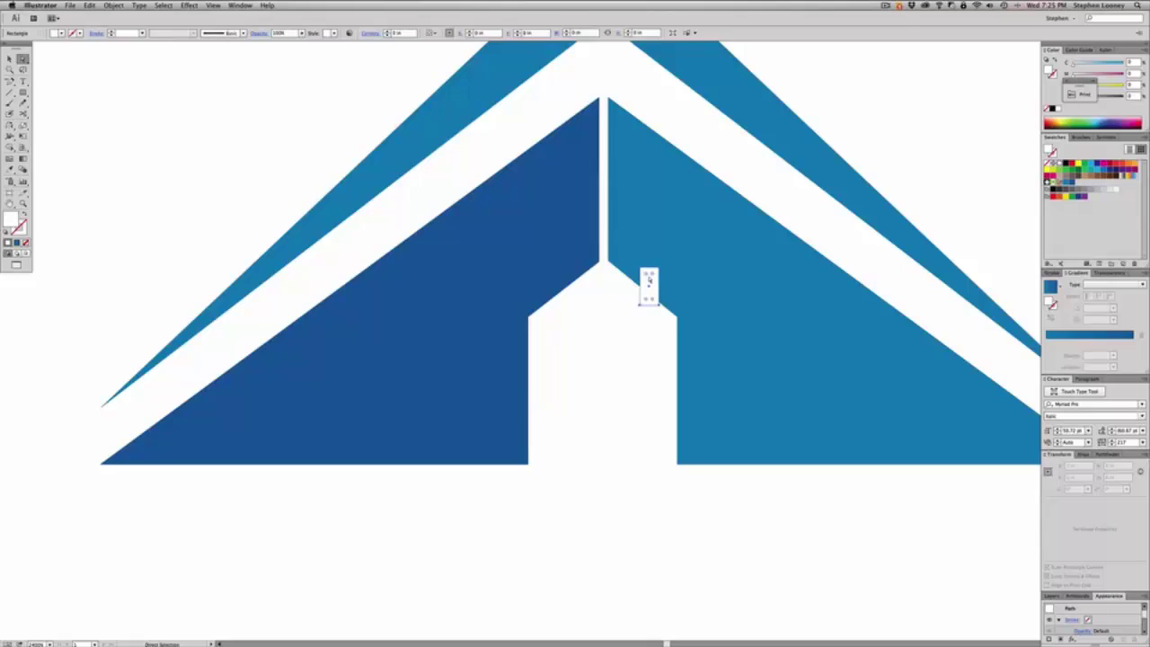
pyautogui.click(602, 286)
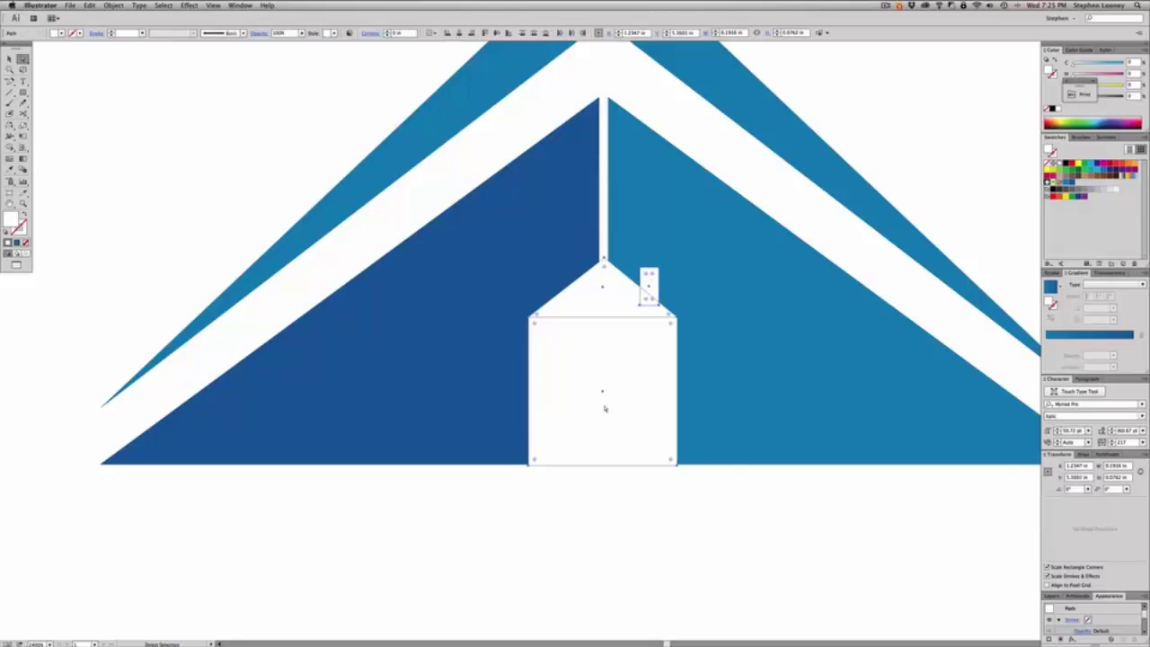
pyautogui.click(1105, 453)
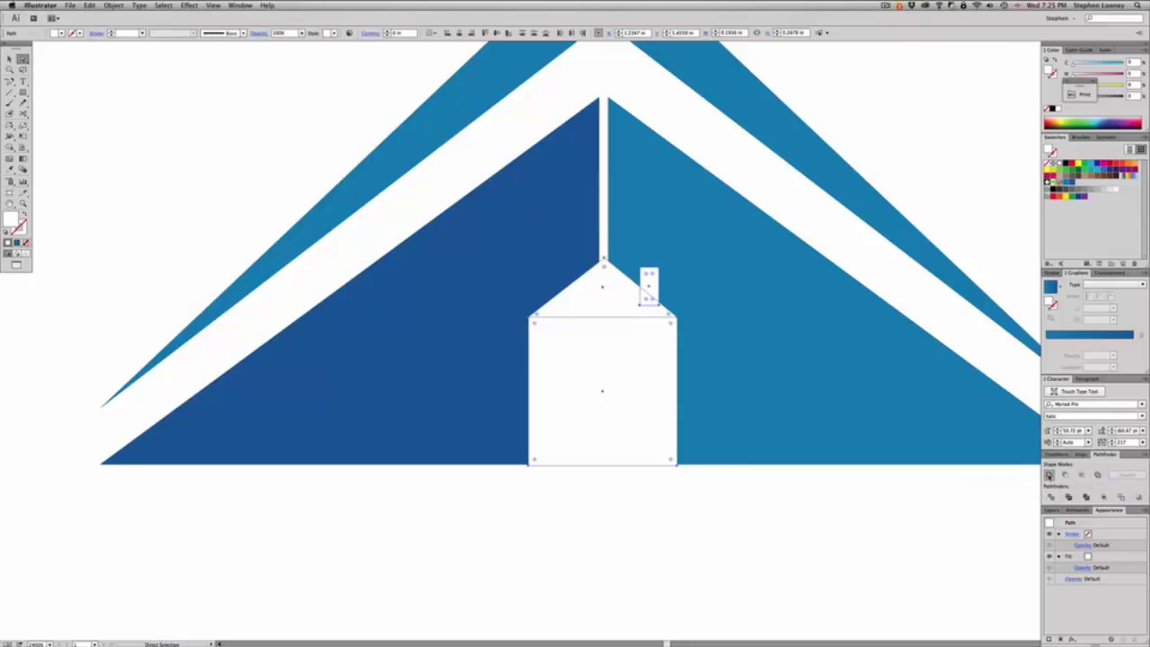
pyautogui.click(1049, 476)
# Squash the white house slightly by lowering its top while keeping its base in place
pyautogui.keyDown('alt'); pyautogui.keyDown('super'); pyautogui.click(606, 334); pyautogui.keyUp('super'); pyautogui.keyUp('alt')
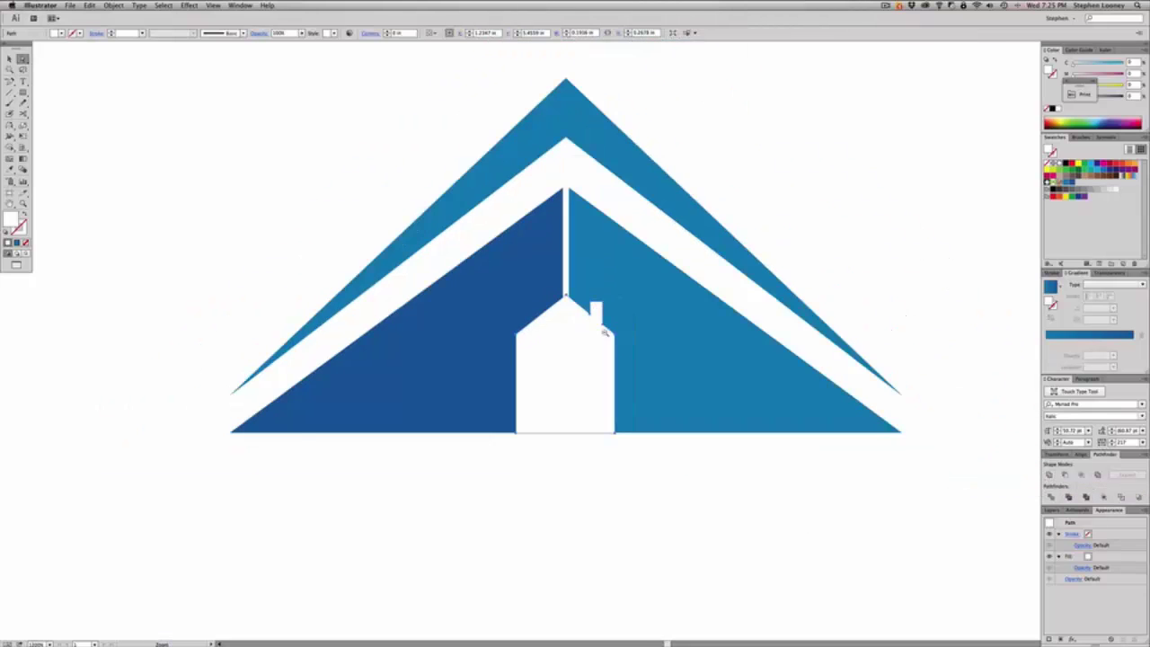
pyautogui.keyDown('alt'); pyautogui.keyDown('super'); pyautogui.click(606, 334); pyautogui.keyUp('super'); pyautogui.keyUp('alt')
pyautogui.keyDown('alt'); pyautogui.keyDown('super'); pyautogui.click(605, 334); pyautogui.keyUp('super'); pyautogui.keyUp('alt')
pyautogui.moveTo(606, 335); pyautogui.dragTo(407, 366)
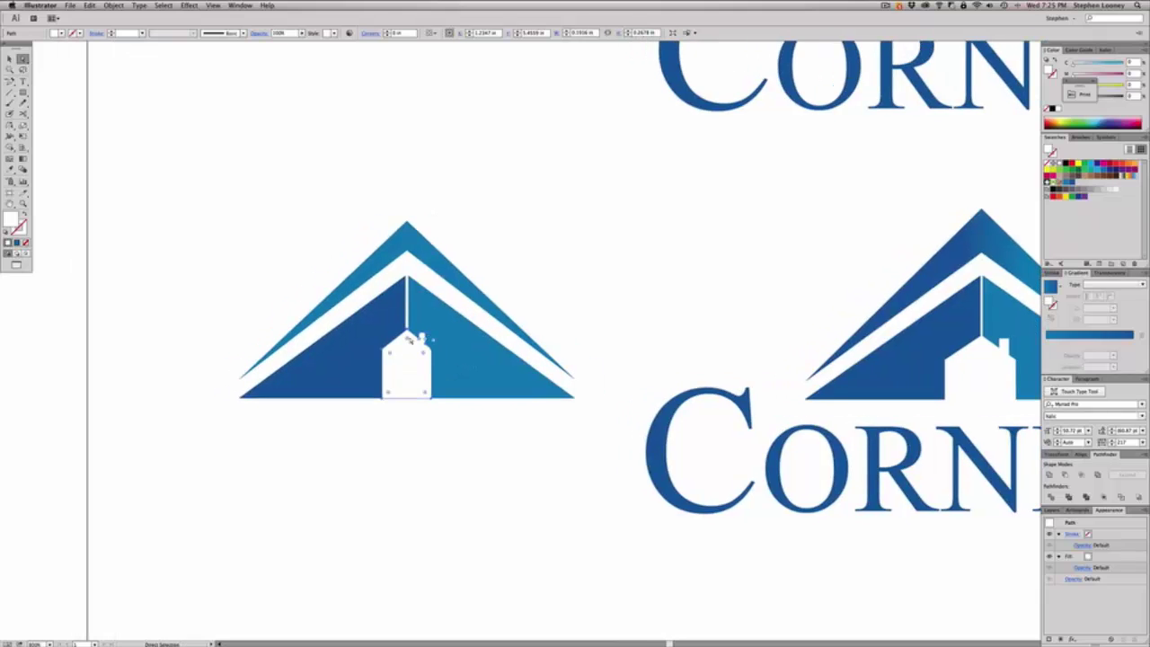
pyautogui.press('e')
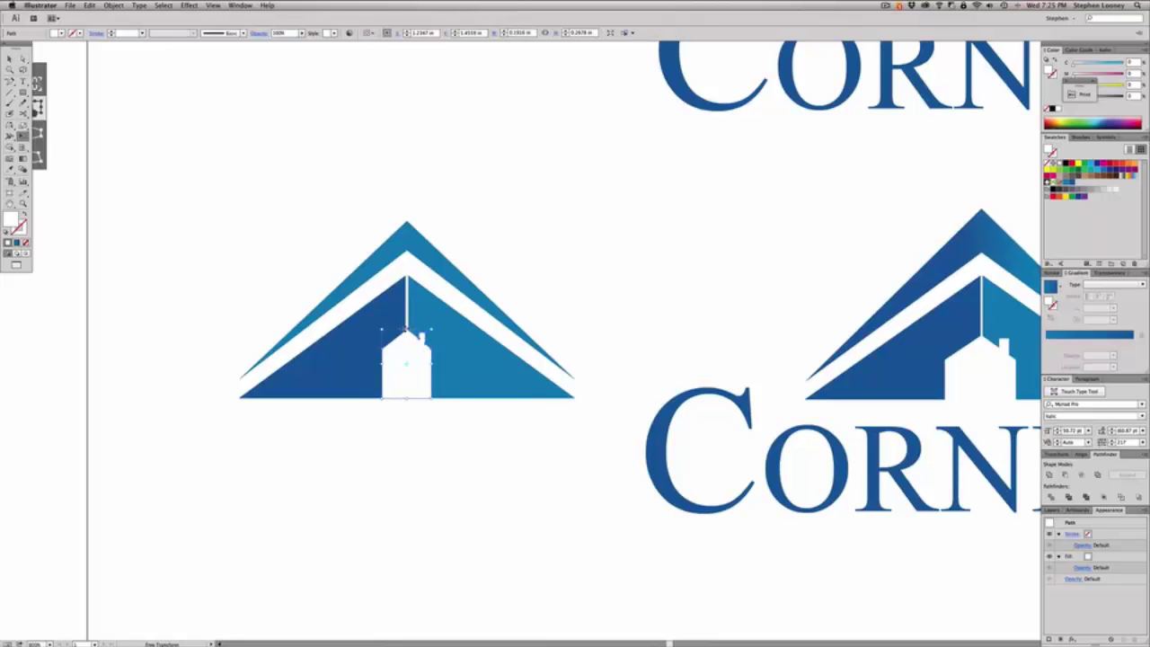
pyautogui.moveTo(406, 330); pyautogui.dragTo(407, 338)
pyautogui.press('a')
pyautogui.click(574, 277)
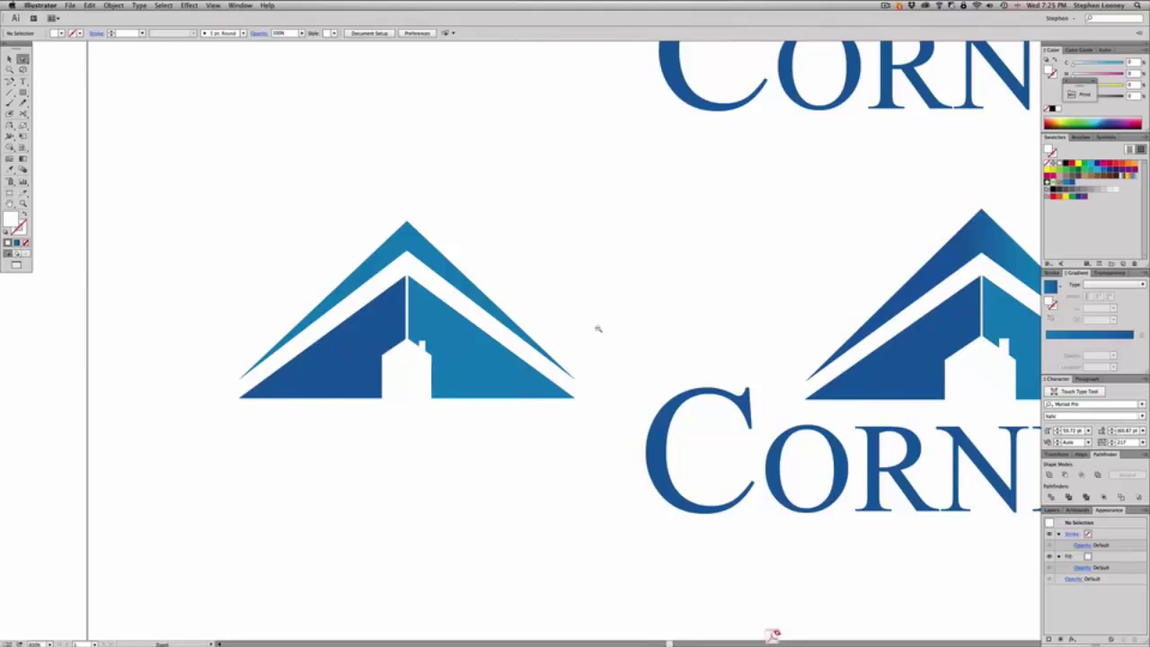
# Widen the white house evenly on both sides to about 0.22 in, keeping it centered under the vertical gap
pyautogui.press('super+minus')
pyautogui.moveTo(646, 323); pyautogui.dragTo(632, 334)
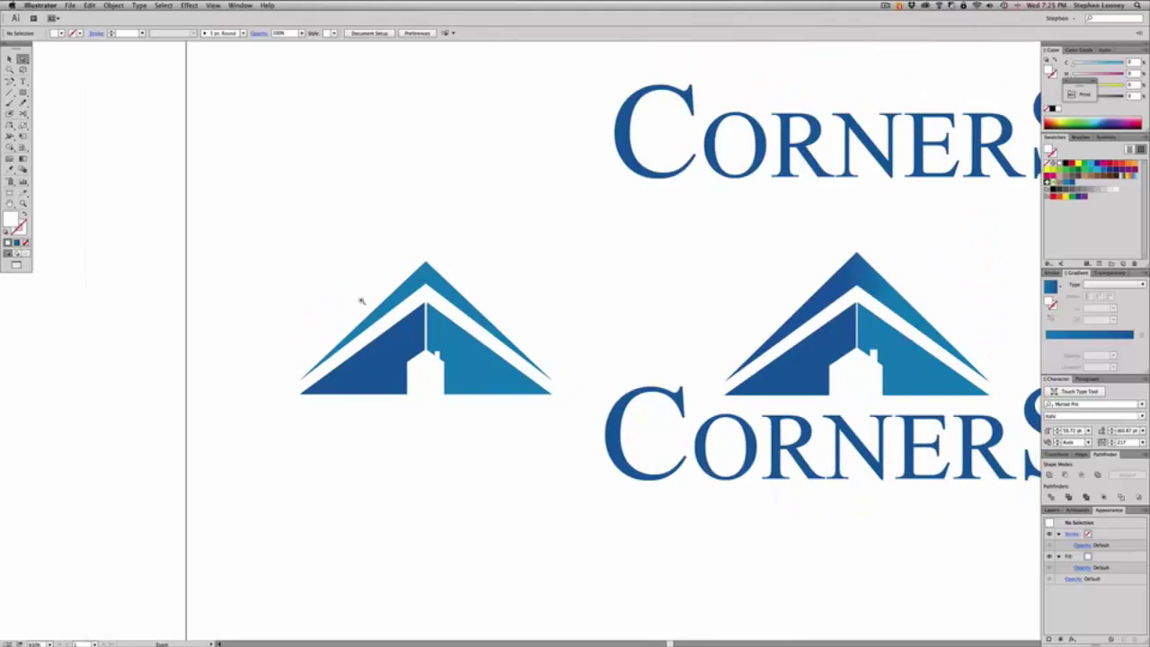
pyautogui.moveTo(360, 300); pyautogui.dragTo(589, 477)
pyautogui.click(467, 289)
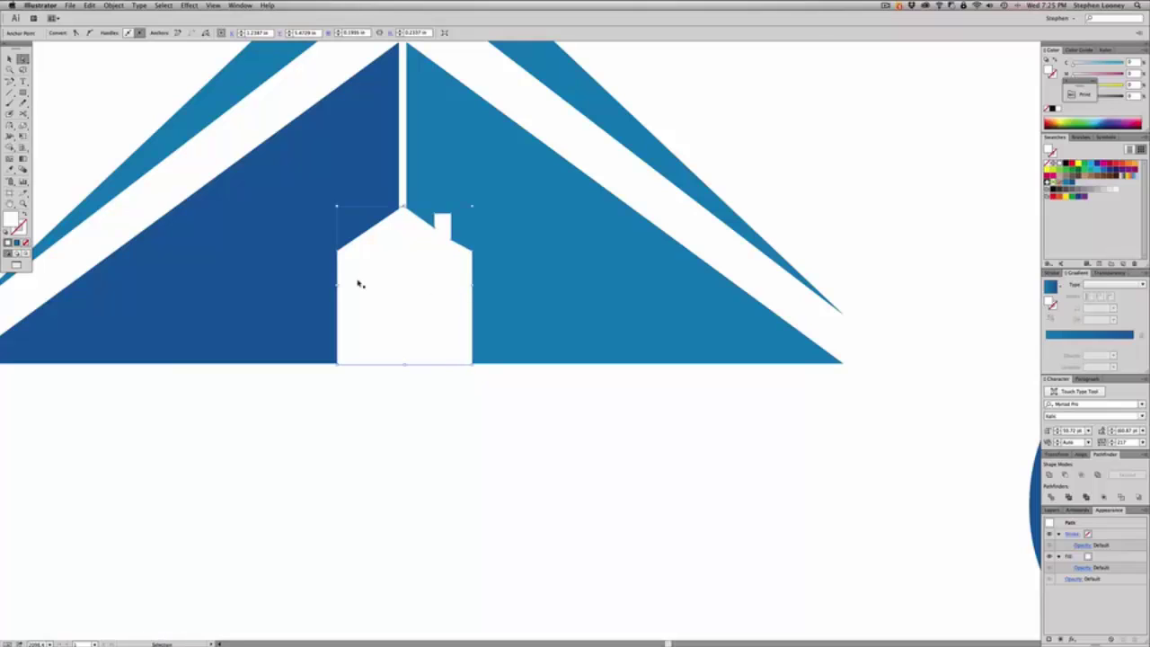
pyautogui.click(459, 437)
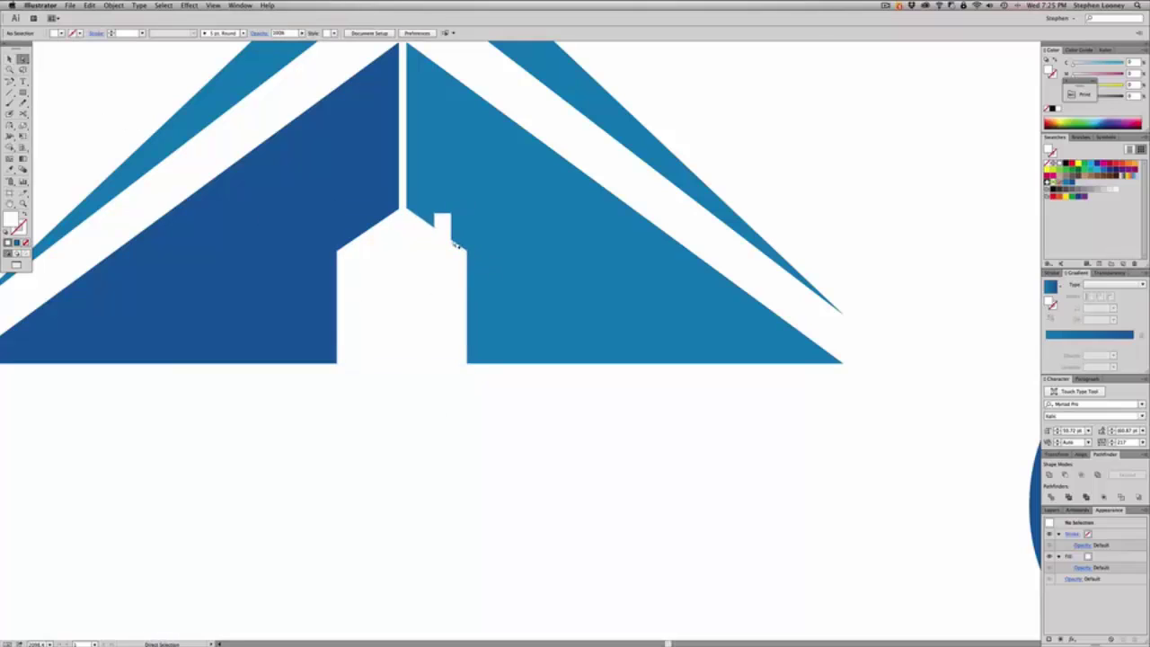
pyautogui.click(9, 59)
pyautogui.click(466, 292)
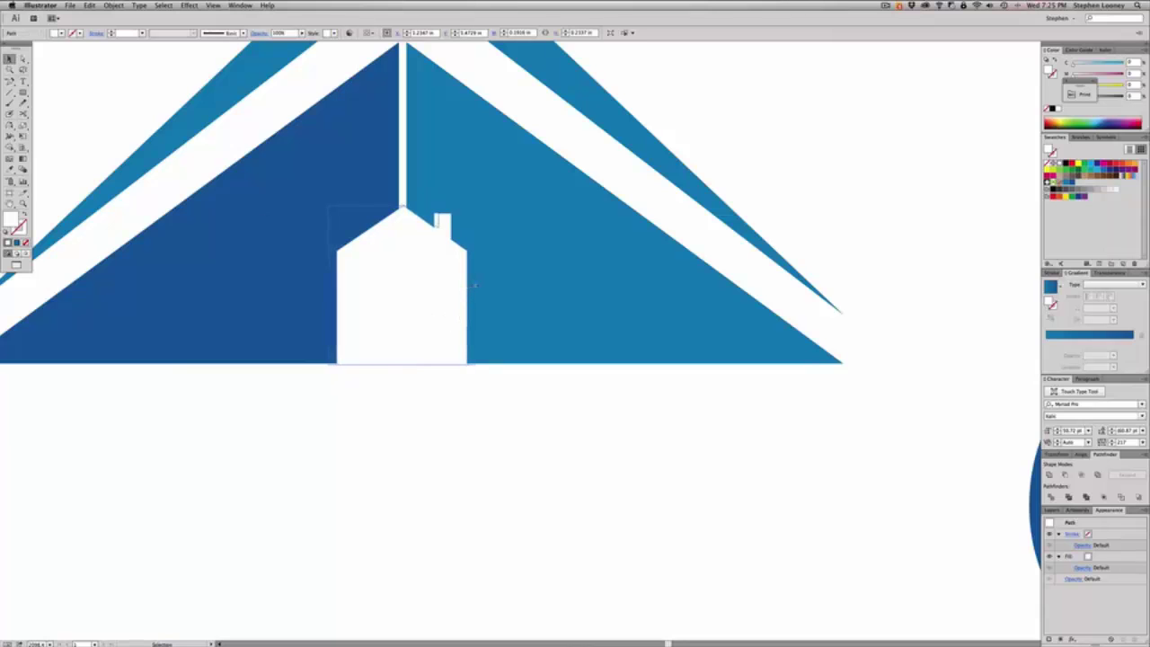
pyautogui.moveTo(466, 289); pyautogui.dragTo(474, 305)
pyautogui.press('a')
pyautogui.press('super+shift+a')
# Try moving the white house downward and filling it with red
pyautogui.press('super+minus')
pyautogui.press('super+minus')
pyautogui.press('super+minus')
pyautogui.press('super+minus')
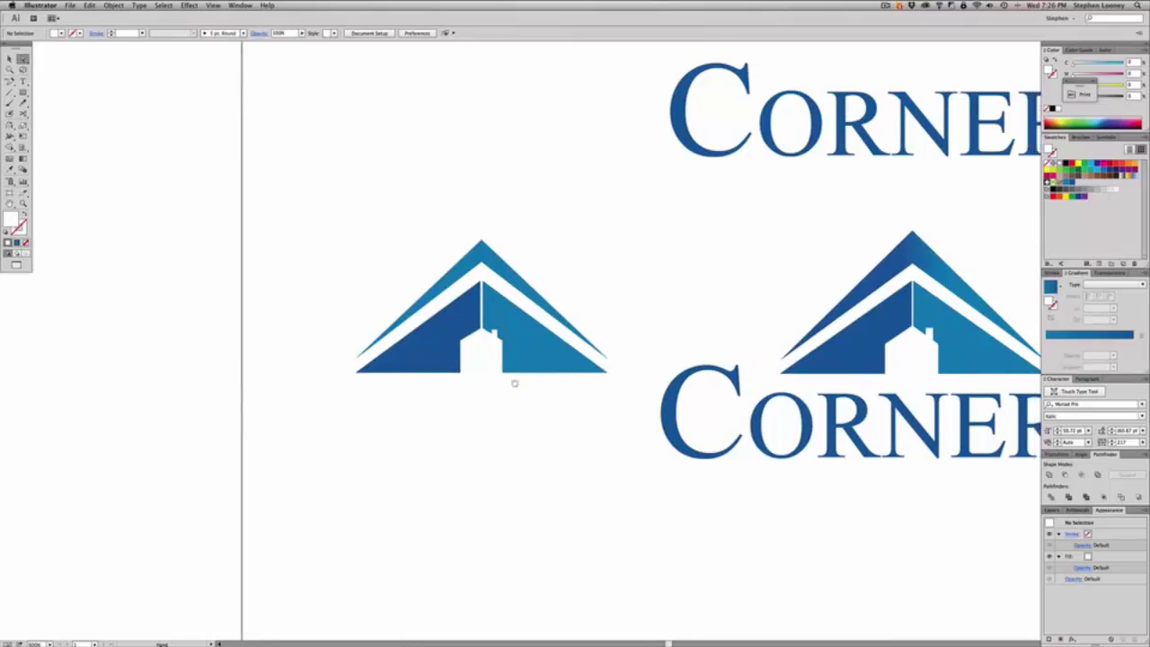
pyautogui.hscroll(2, 516, 383)
pyautogui.click(455, 361)
pyautogui.moveTo(455, 362); pyautogui.dragTo(454, 382)
pyautogui.press('super+z')
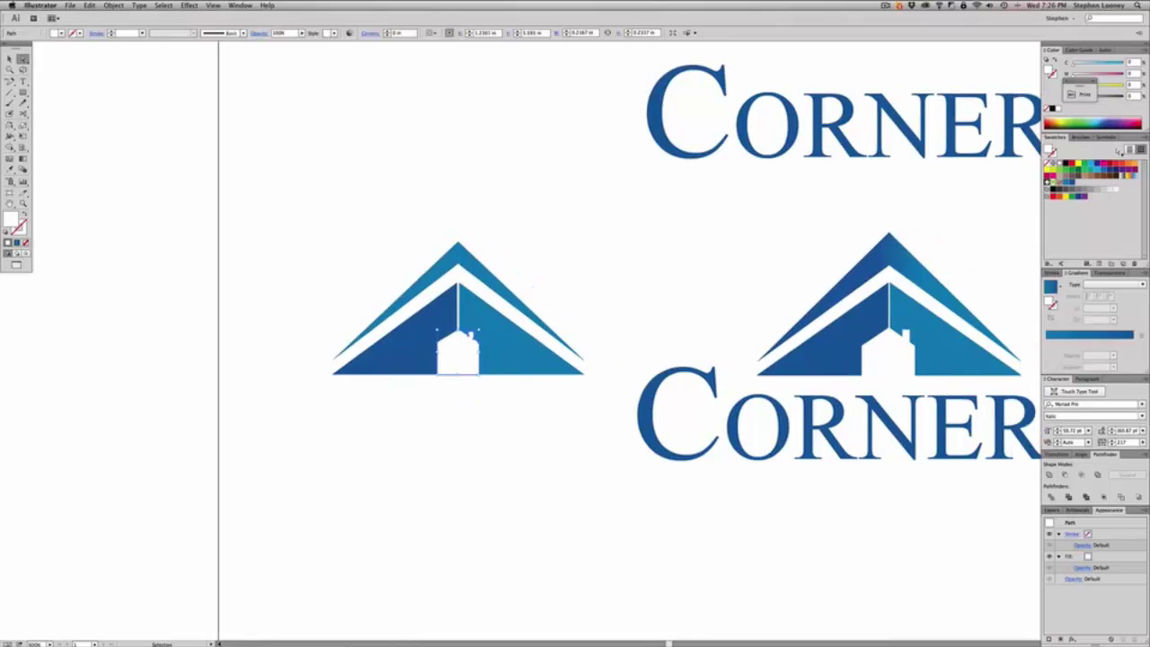
pyautogui.click(1072, 164)
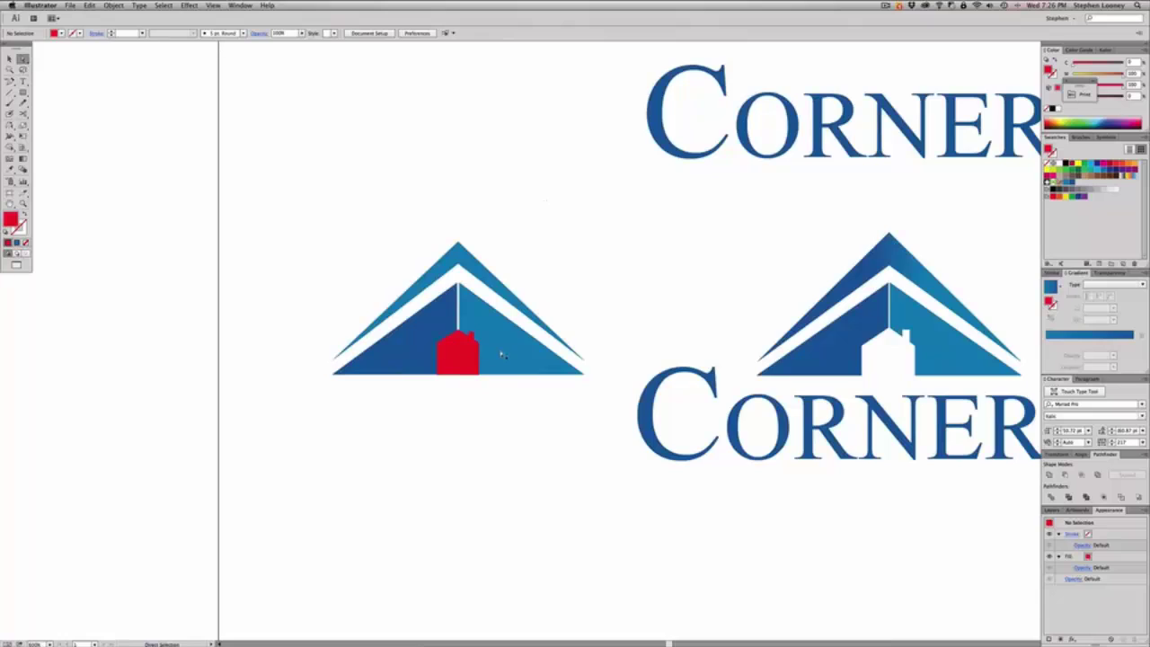
pyautogui.press('super+z')
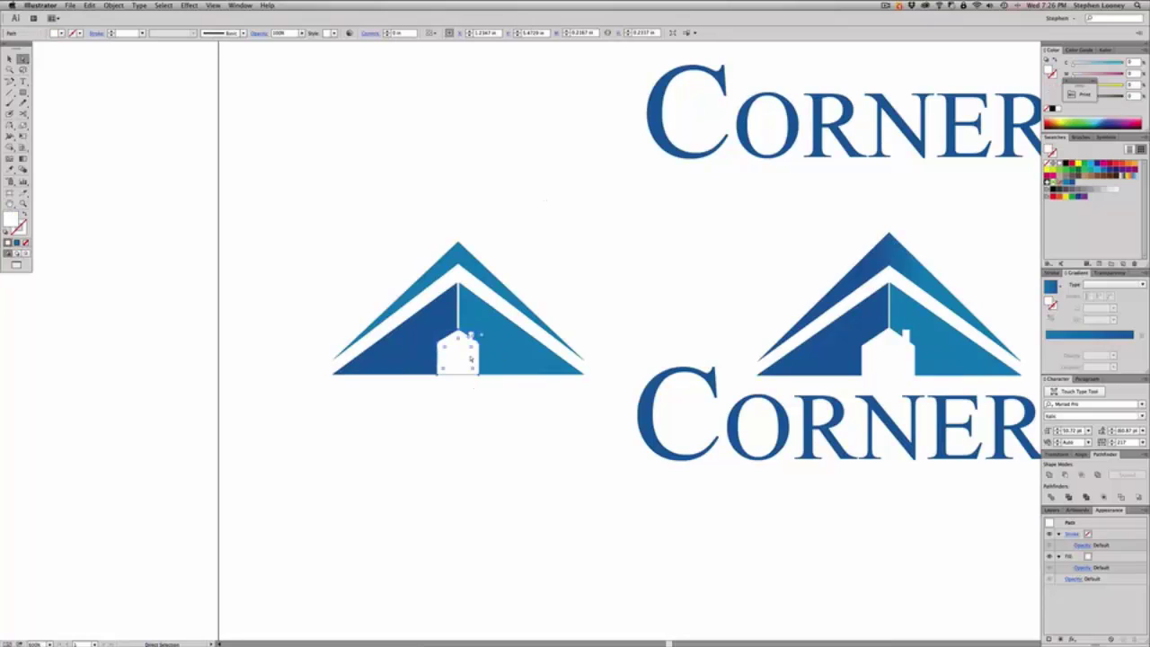
# Try to cut the white house out of both grouped blue triangle halves at once with Minus Front
pyautogui.keyDown('super'); pyautogui.click(502, 392); pyautogui.keyUp('super')
pyautogui.keyDown('super'); pyautogui.click(469, 367); pyautogui.keyUp('super')
pyautogui.keyDown('super'); pyautogui.click(483, 423); pyautogui.keyUp('super')
pyautogui.moveTo(376, 234); pyautogui.dragTo(396, 383)
pyautogui.scroll(1, 608, 267)
pyautogui.click(529, 245)
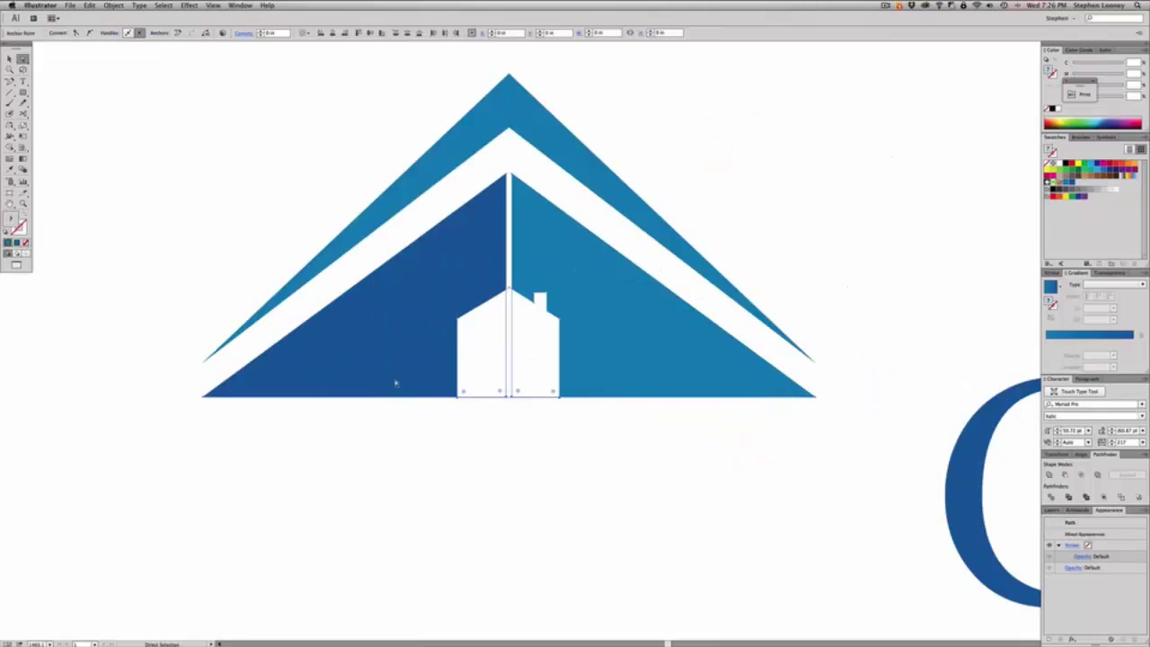
pyautogui.press('v')
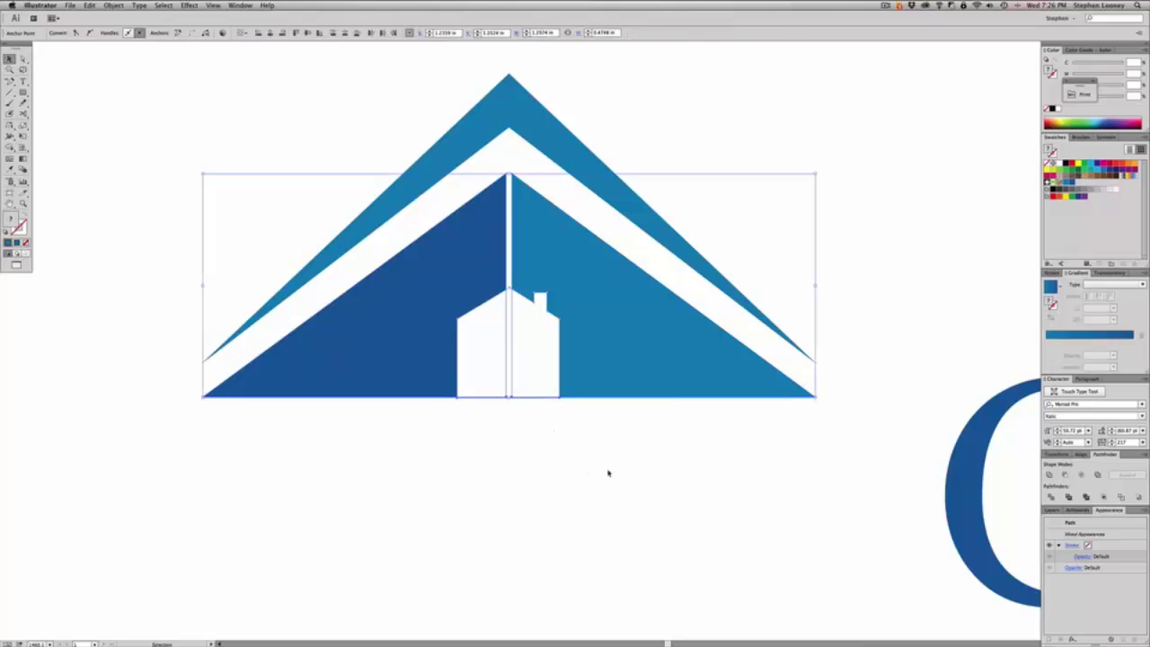
pyautogui.moveTo(663, 461); pyautogui.dragTo(446, 379)
pyautogui.click(1065, 475)
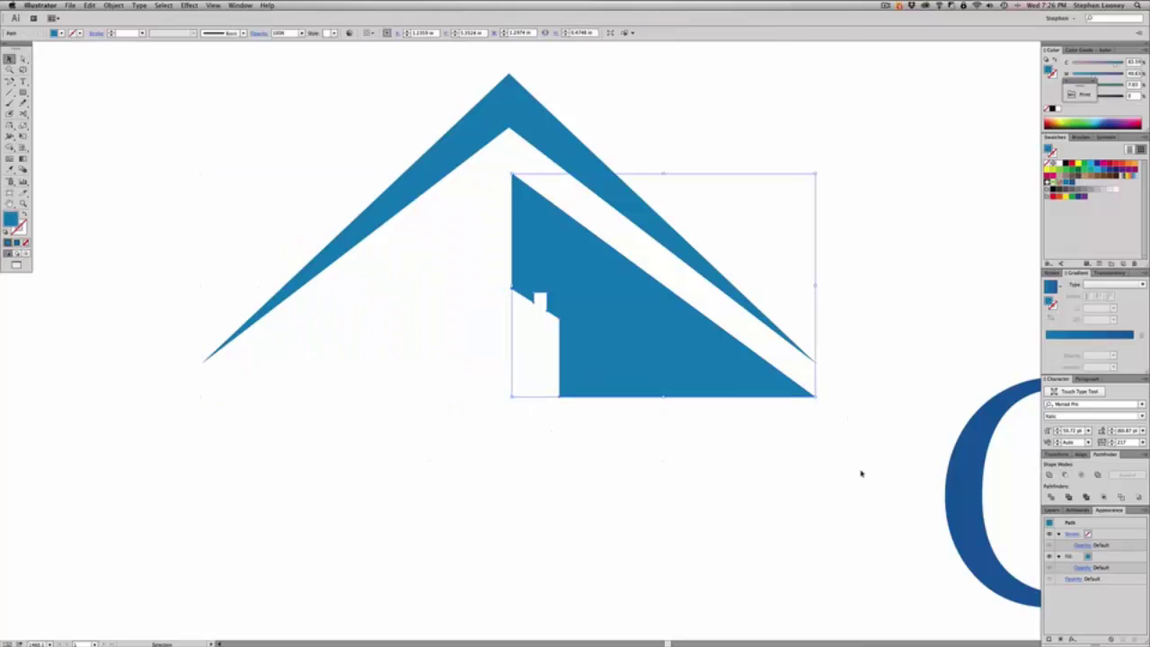
pyautogui.click(620, 484)
pyautogui.press('super+z')
pyautogui.click(620, 482)
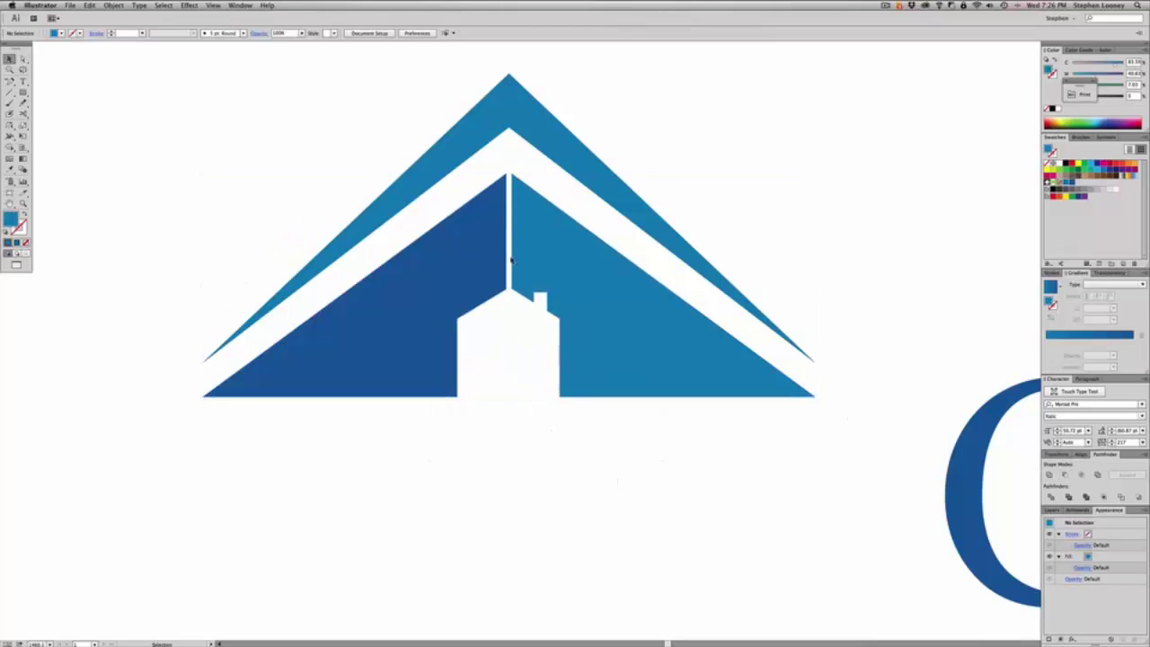
# Ungroup the two blue triangle halves
pyautogui.click(477, 252)
pyautogui.press('super+shift+a')
pyautogui.moveTo(562, 317); pyautogui.dragTo(578, 342)
pyautogui.press('super+z')
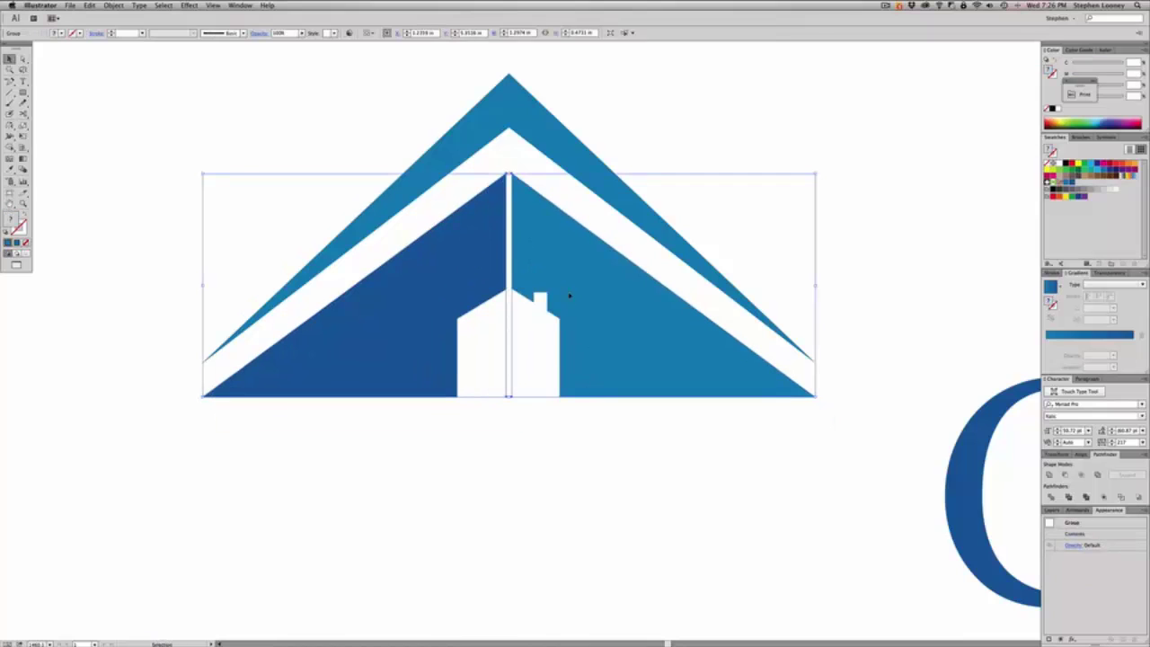
pyautogui.rightClick(570, 296)
pyautogui.click(586, 440)
pyautogui.rightClick(574, 330)
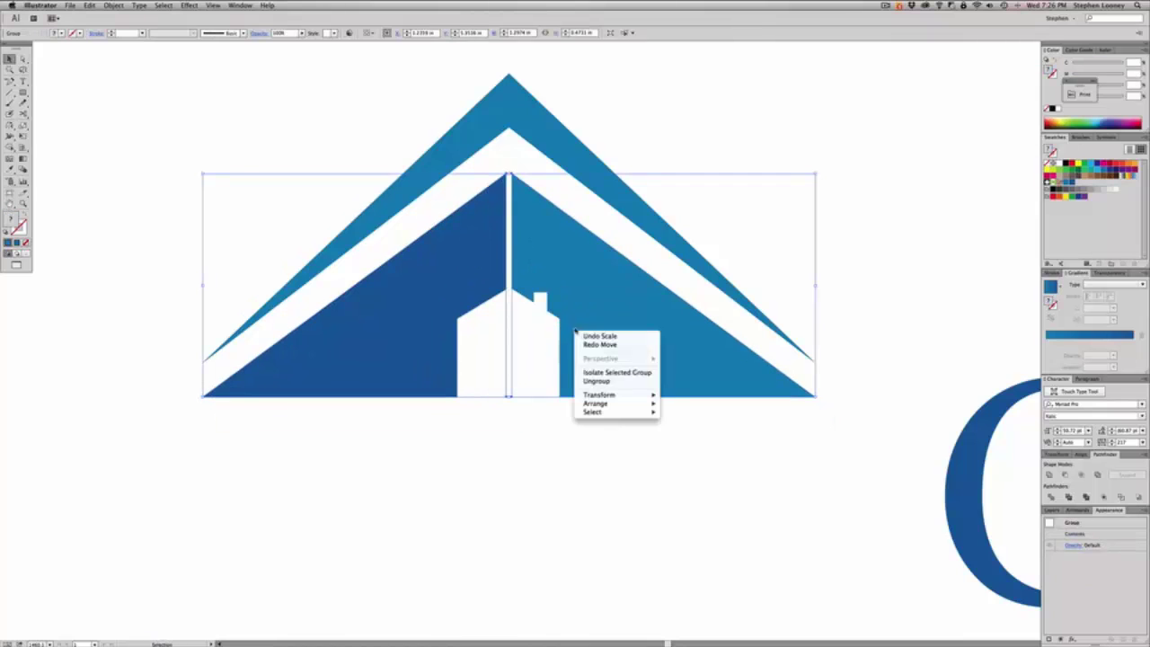
pyautogui.click(593, 381)
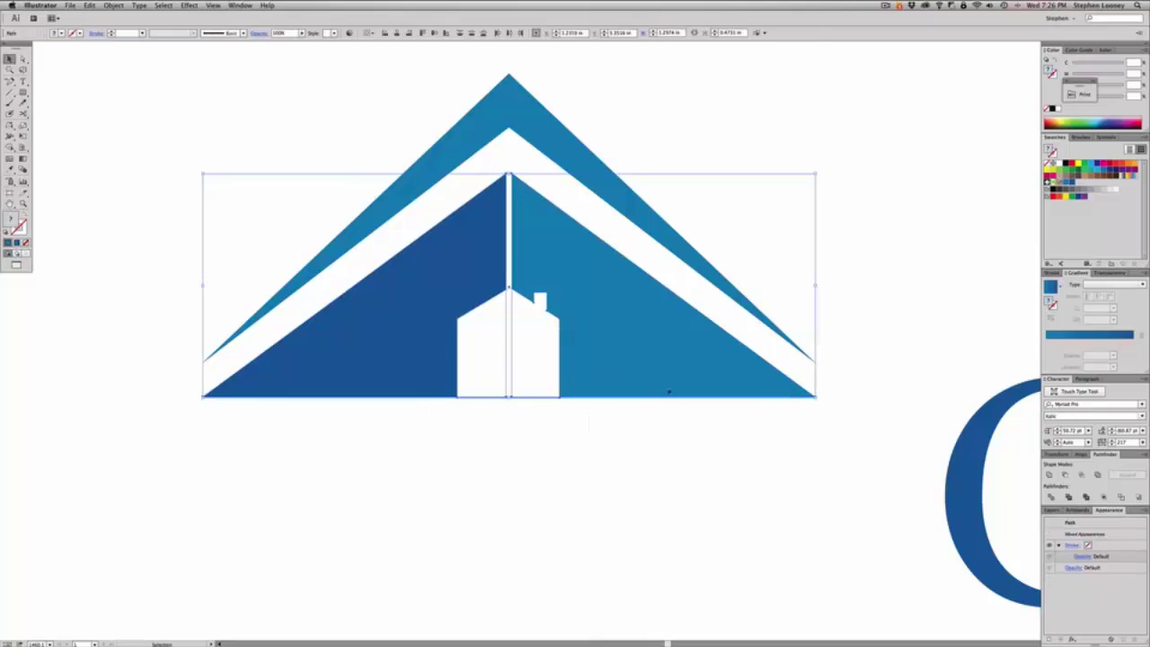
# Try to subtract the white house from both ungrouped triangle halves together with Minus Front
pyautogui.click(1066, 476)
pyautogui.click(822, 465)
pyautogui.press('super+z')
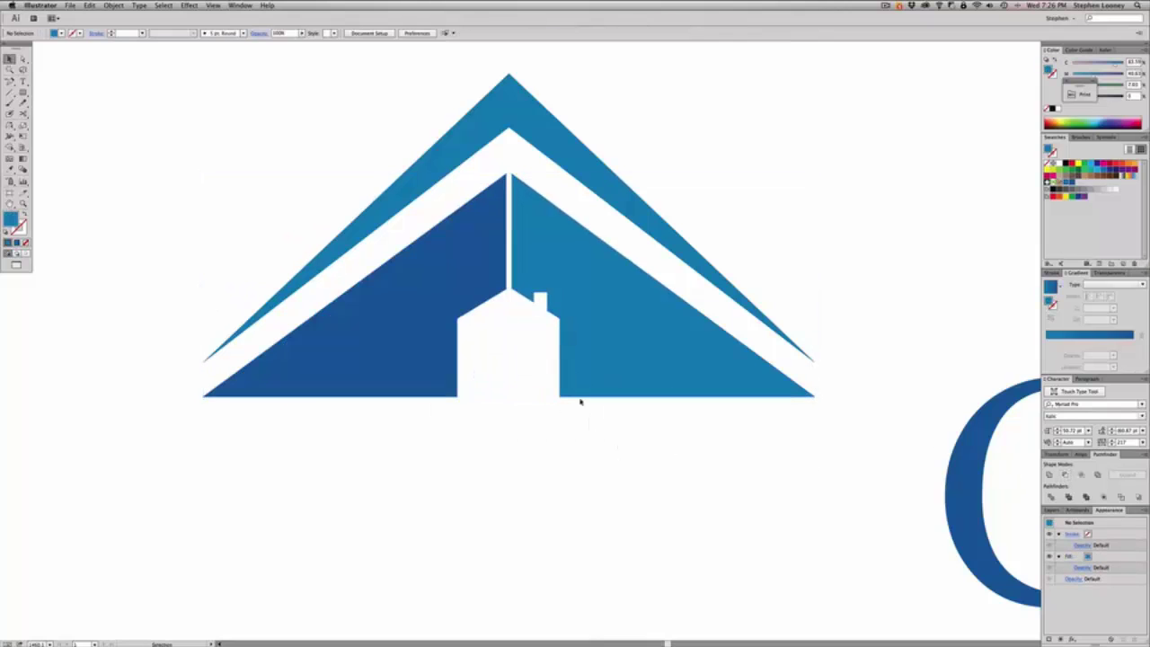
# Subtract the white house from only the light blue right triangle half using Minus Front
pyautogui.click(537, 360)
pyautogui.click(578, 429)
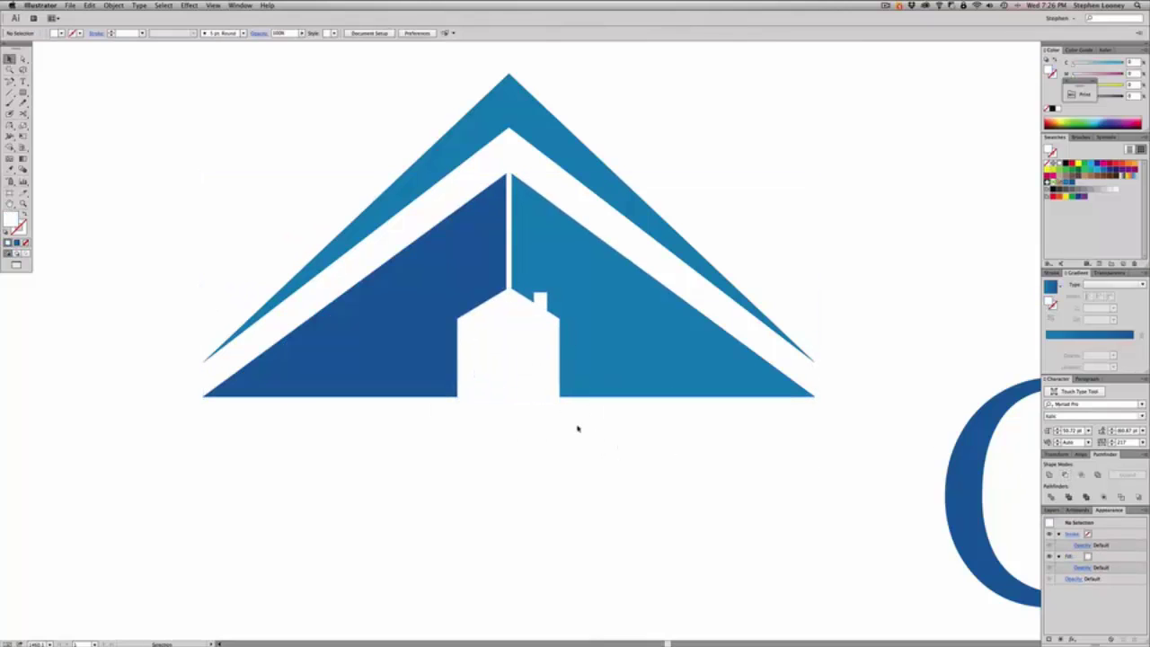
pyautogui.click(515, 351)
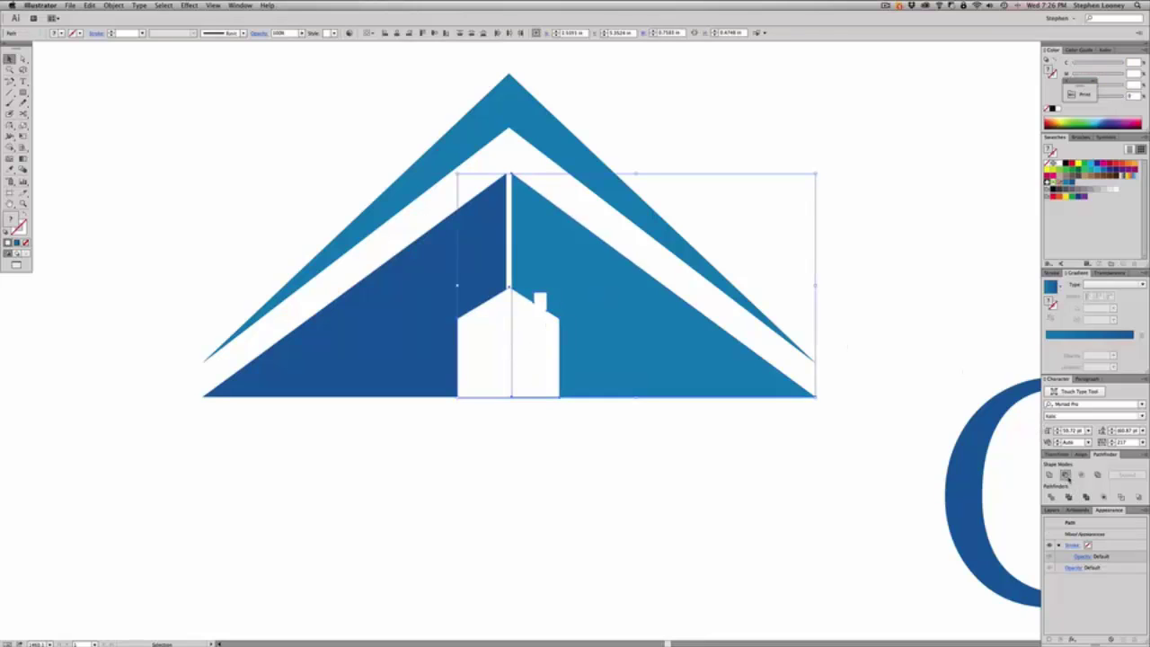
pyautogui.click(1066, 475)
pyautogui.click(614, 501)
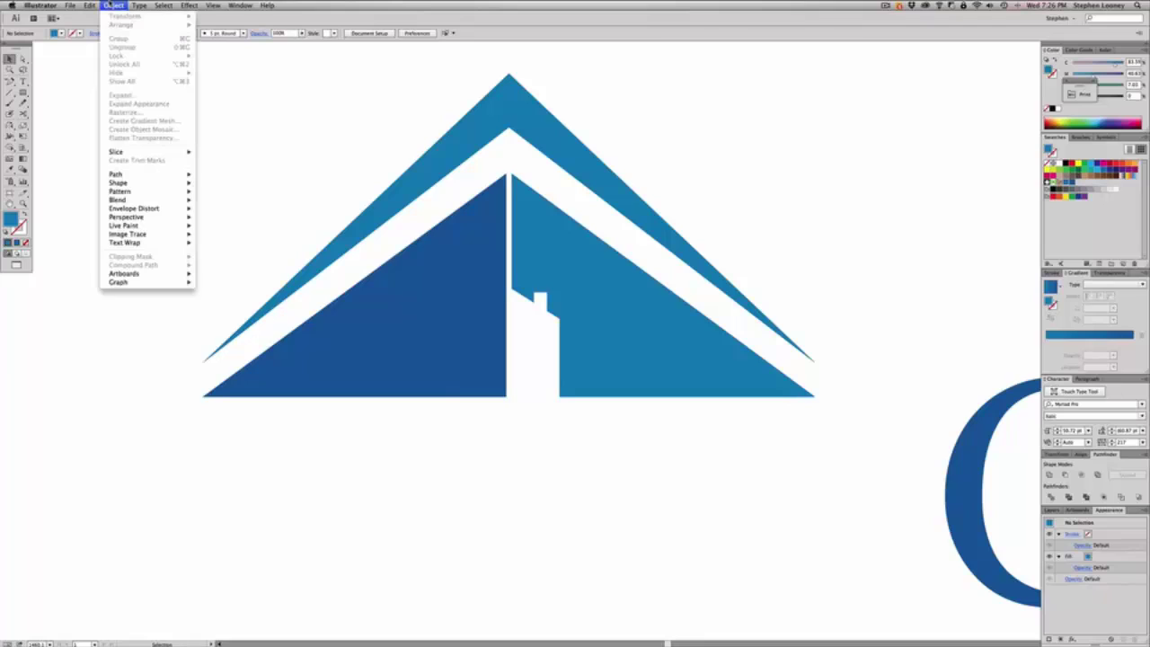
# Paste the white house in front and subtract it from the dark blue left triangle half with Minus Front
pyautogui.click(90, 5)
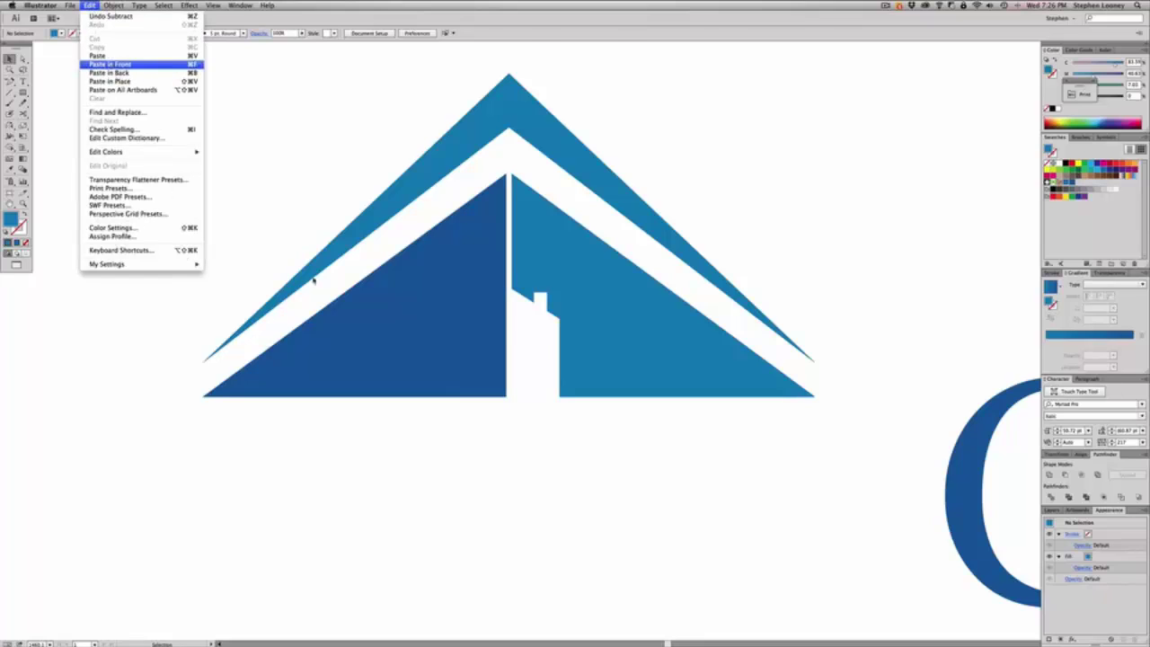
pyautogui.click(109, 63)
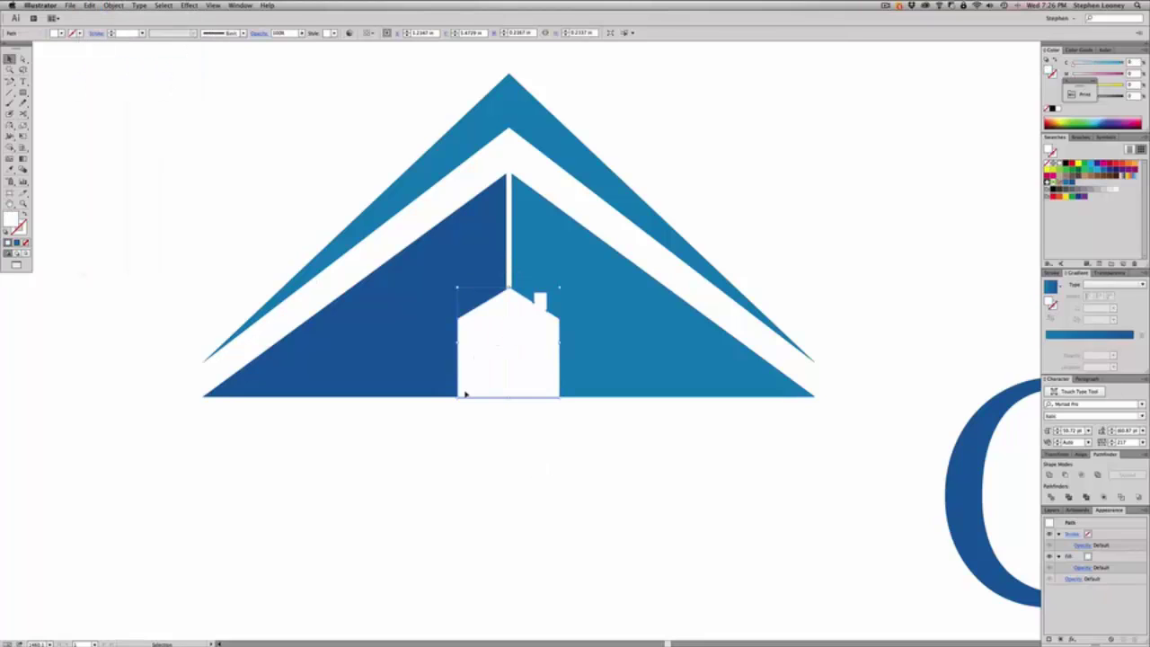
pyautogui.keyDown('shift'); pyautogui.click(404, 350); pyautogui.keyUp('shift')
pyautogui.click(1066, 475)
pyautogui.press('super+shift+a')
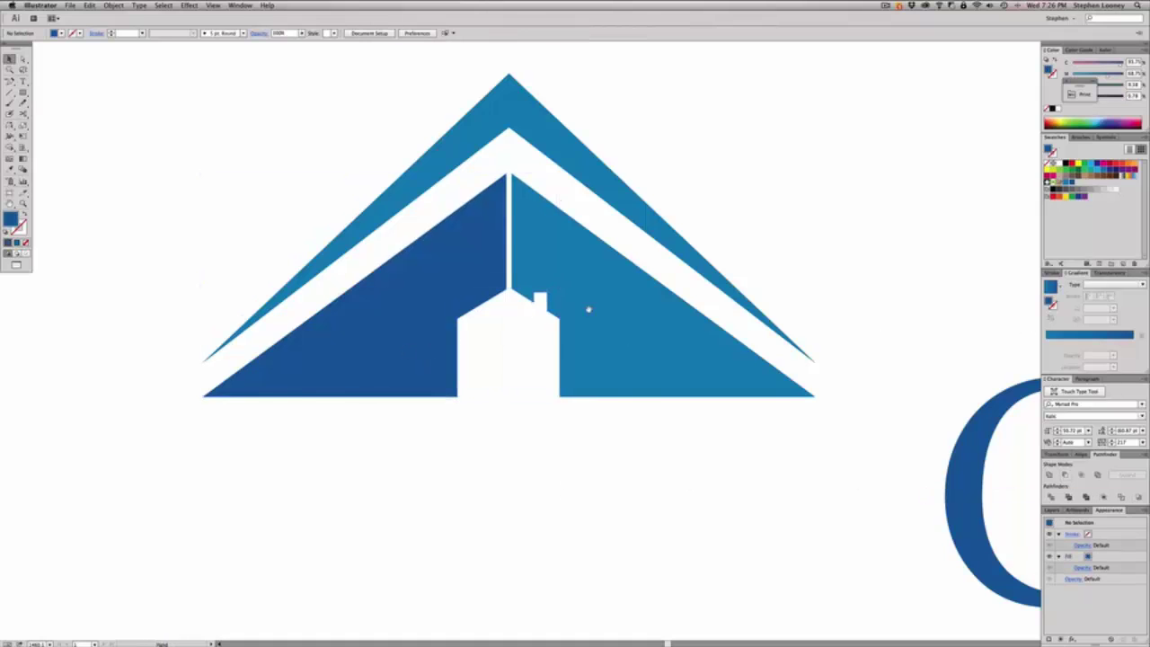
# Place a red rectangle behind the icon to check the house cutout, and delete the rectangle
pyautogui.press('super+minus')
pyautogui.press('super+minus')
pyautogui.click(22, 92)
pyautogui.moveTo(279, 230); pyautogui.dragTo(716, 524)
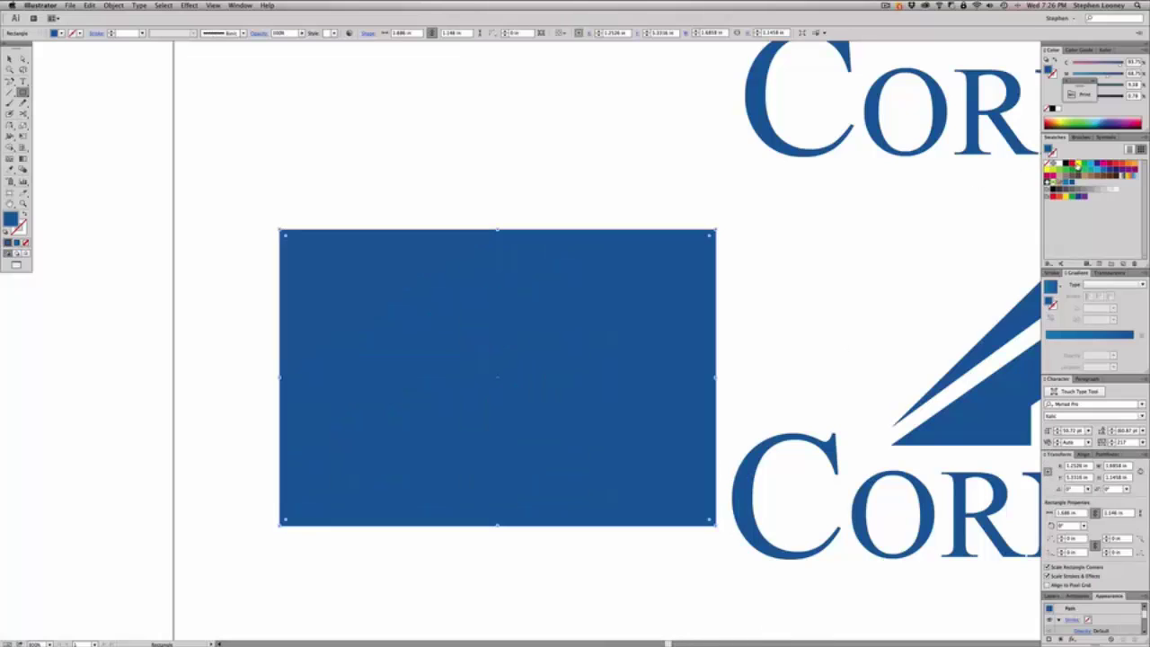
pyautogui.click(1074, 166)
pyautogui.press('super+shift+bracketleft')
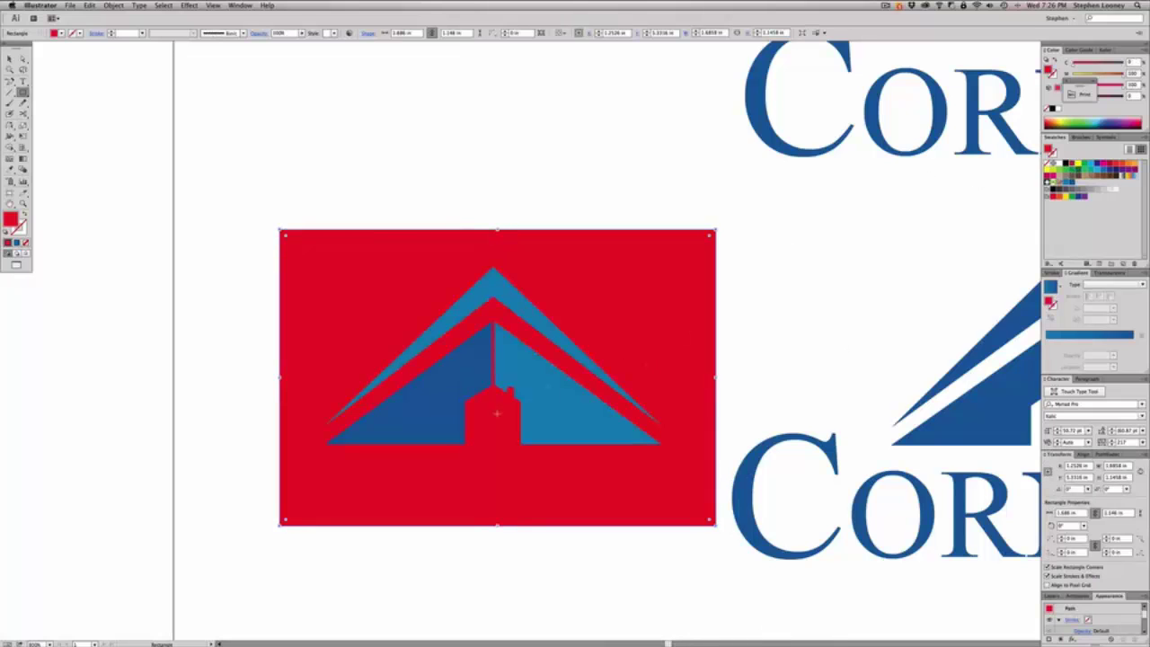
pyautogui.press('Delete')
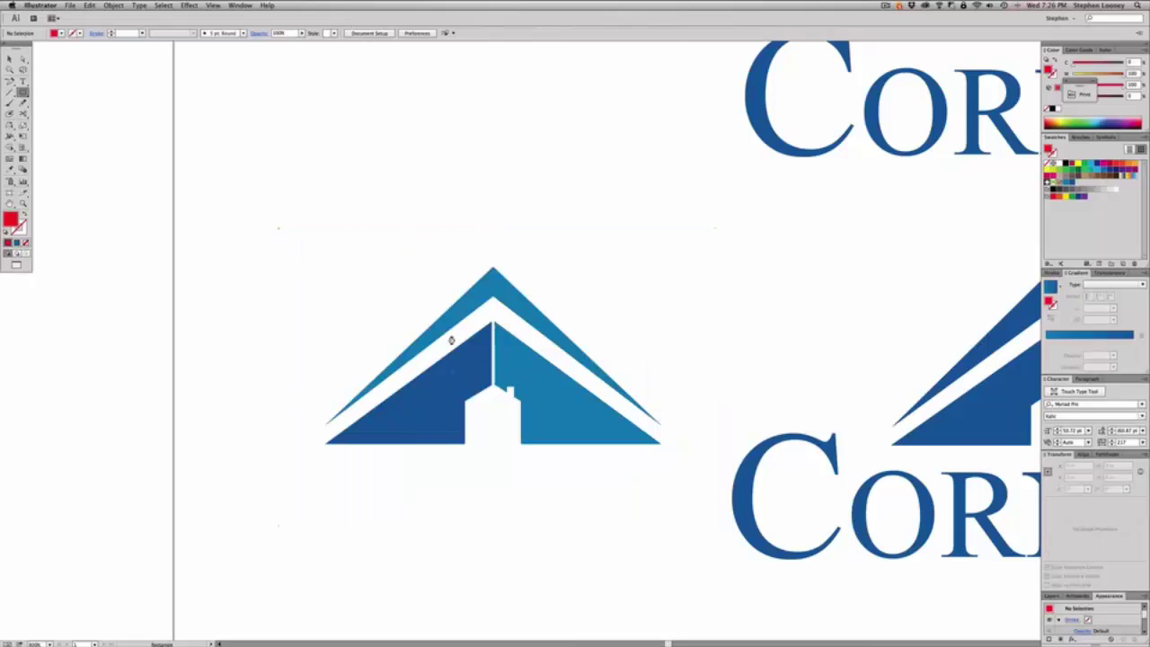
# Fill the roof chevron with the blue linear gradient and reverse its direction to a -180° angle
pyautogui.press('v')
pyautogui.press('super+minus')
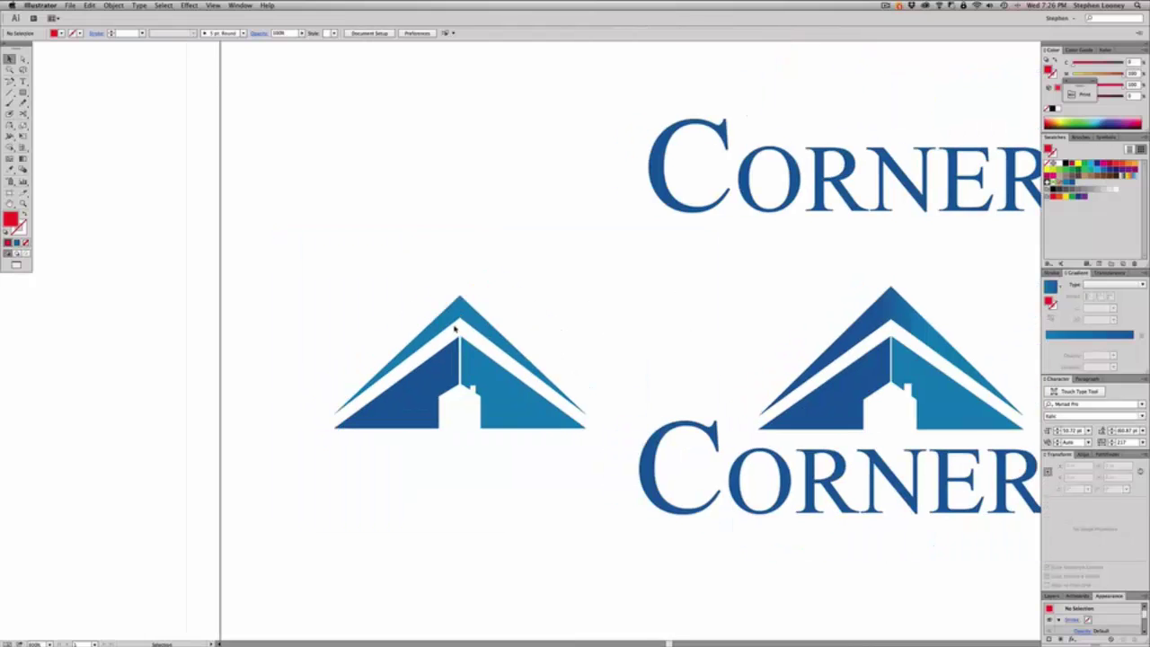
pyautogui.click(475, 317)
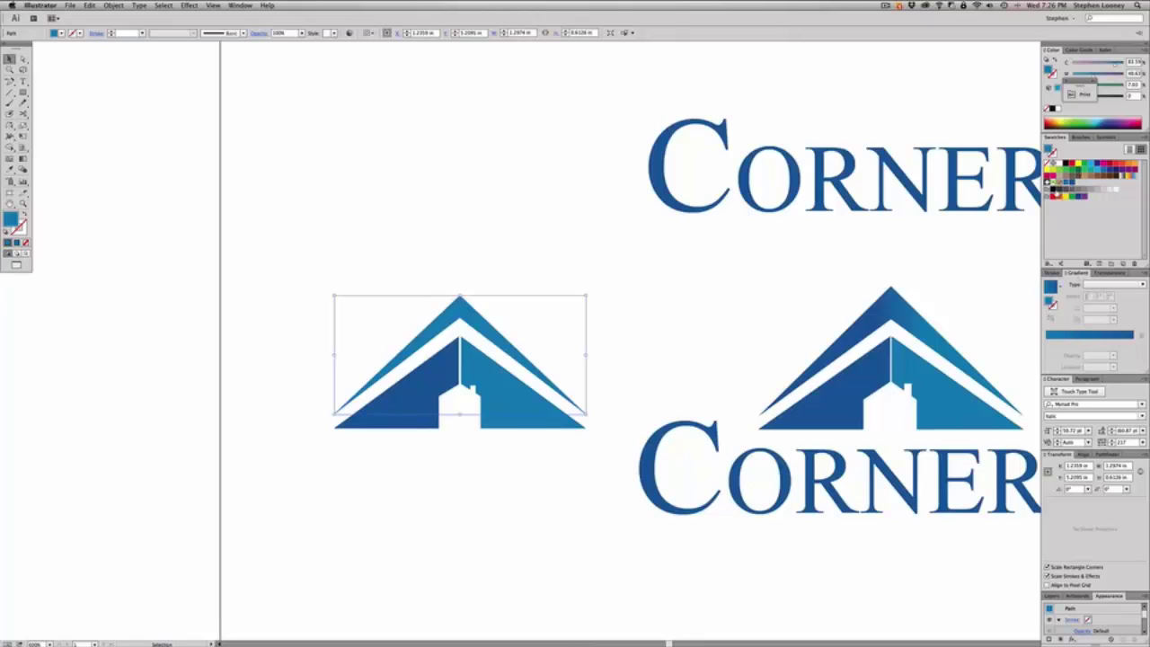
pyautogui.click(1073, 336)
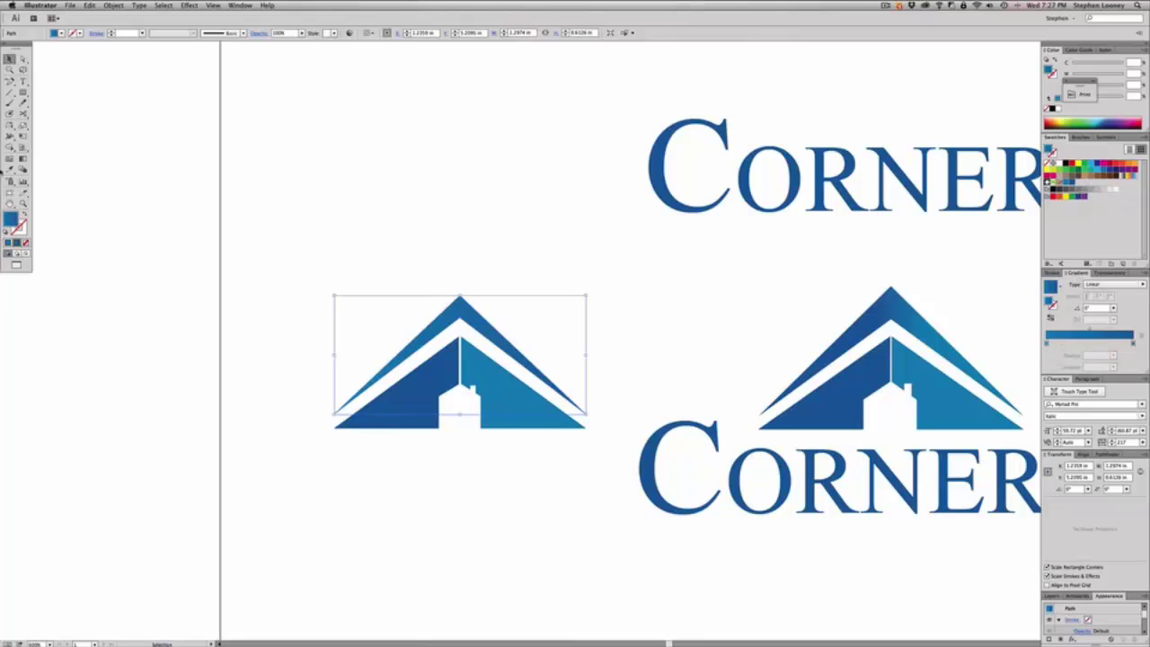
pyautogui.click(23, 158)
pyautogui.moveTo(380, 327)
pyautogui.mouseDown()
pyautogui.moveTo(544, 329)
pyautogui.moveTo(388, 336)
pyautogui.mouseUp()
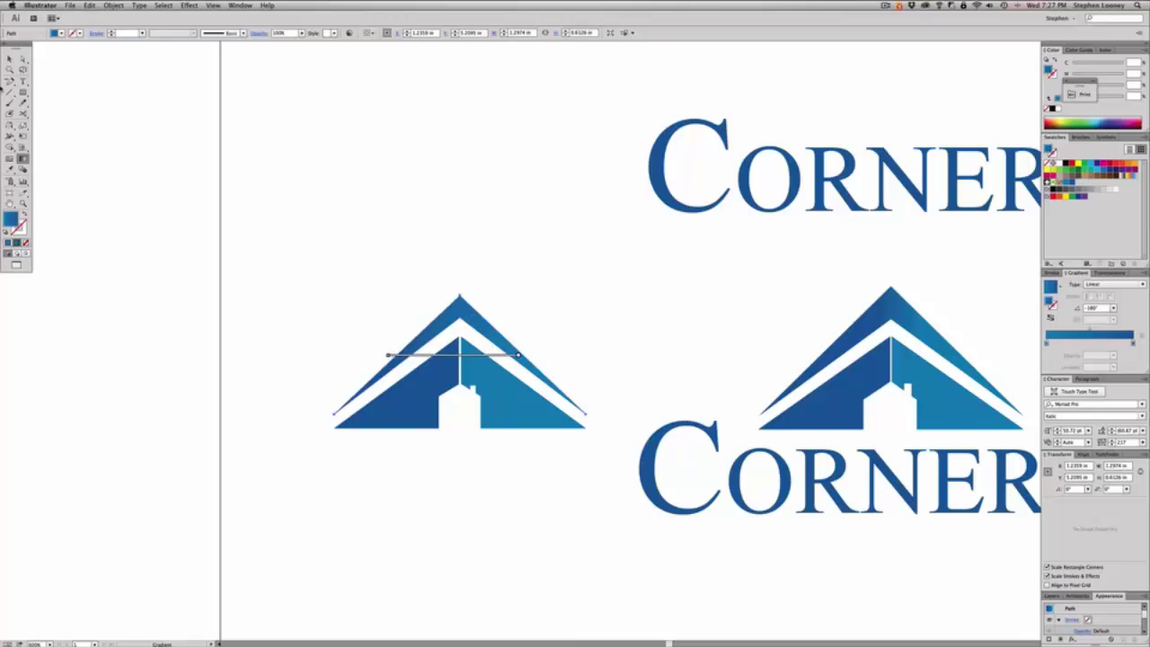
pyautogui.click(9, 59)
pyautogui.click(544, 267)
# Move the whole rebuilt icon onto the upper CornerStone wordmark, above the letters ORNER
pyautogui.keyDown('alt'); pyautogui.keyDown('super'); pyautogui.click(546, 268); pyautogui.keyUp('super'); pyautogui.keyUp('alt')
pyautogui.moveTo(524, 311); pyautogui.dragTo(459, 332)
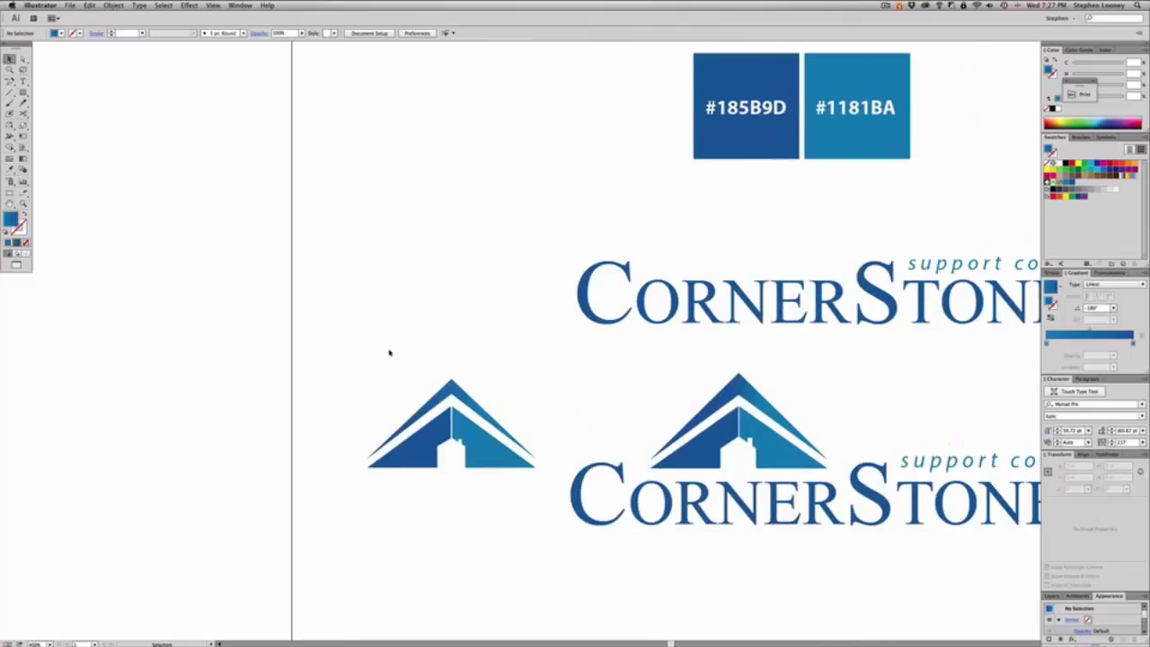
pyautogui.moveTo(389, 352); pyautogui.dragTo(794, 263)
pyautogui.press('a')
pyautogui.press('v')
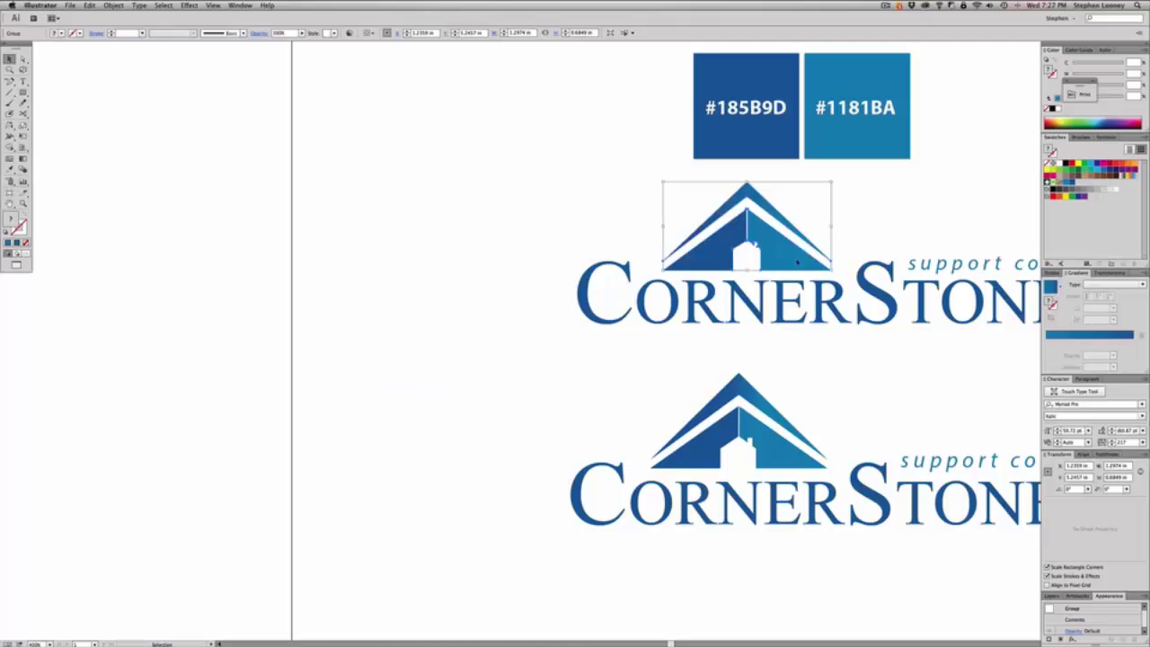
pyautogui.hscroll(4, 764, 269)
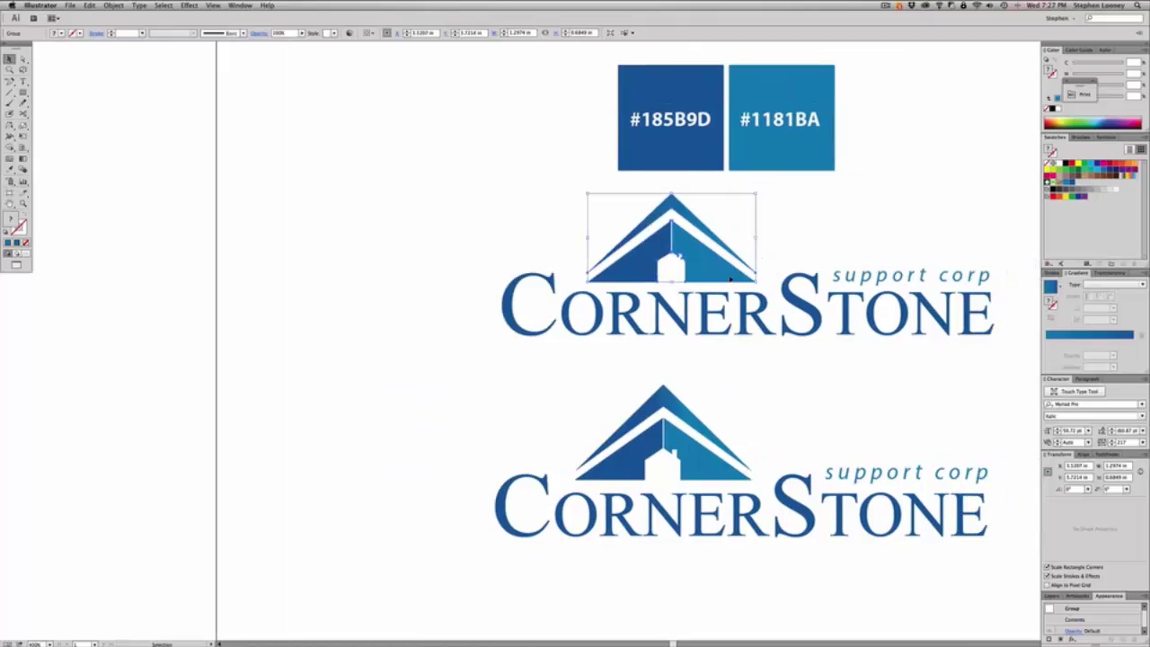
# Scale the icon up around its centre to about 1.44 in wide and nudge it over the wordmark
pyautogui.press('e')
pyautogui.moveTo(757, 191); pyautogui.dragTo(763, 189)
pyautogui.press('Up')
pyautogui.press('Up')
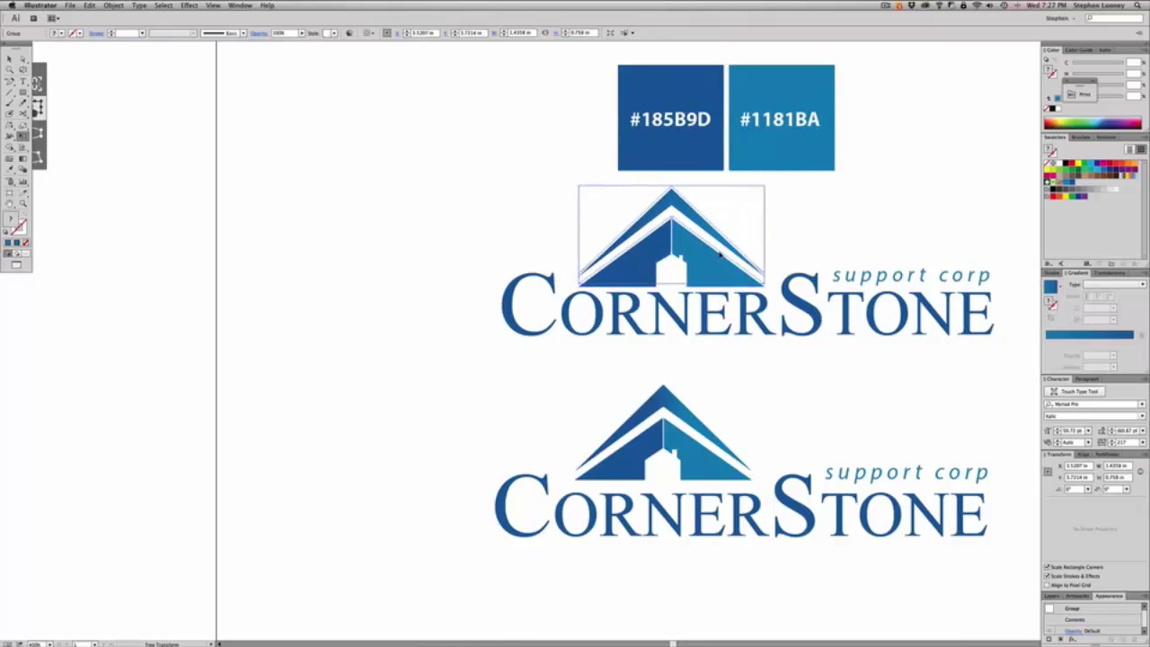
# Move the two blue colour swatches with their hex labels up to leave more space above the icon
pyautogui.moveTo(750, 282); pyautogui.dragTo(621, 349)
pyautogui.moveTo(449, 167); pyautogui.dragTo(714, 188)
pyautogui.press('v')
pyautogui.moveTo(385, 141); pyautogui.dragTo(689, 182)
pyautogui.click(790, 255)
pyautogui.moveTo(775, 261); pyautogui.dragTo(753, 225)
pyautogui.moveTo(689, 292); pyautogui.dragTo(669, 317)
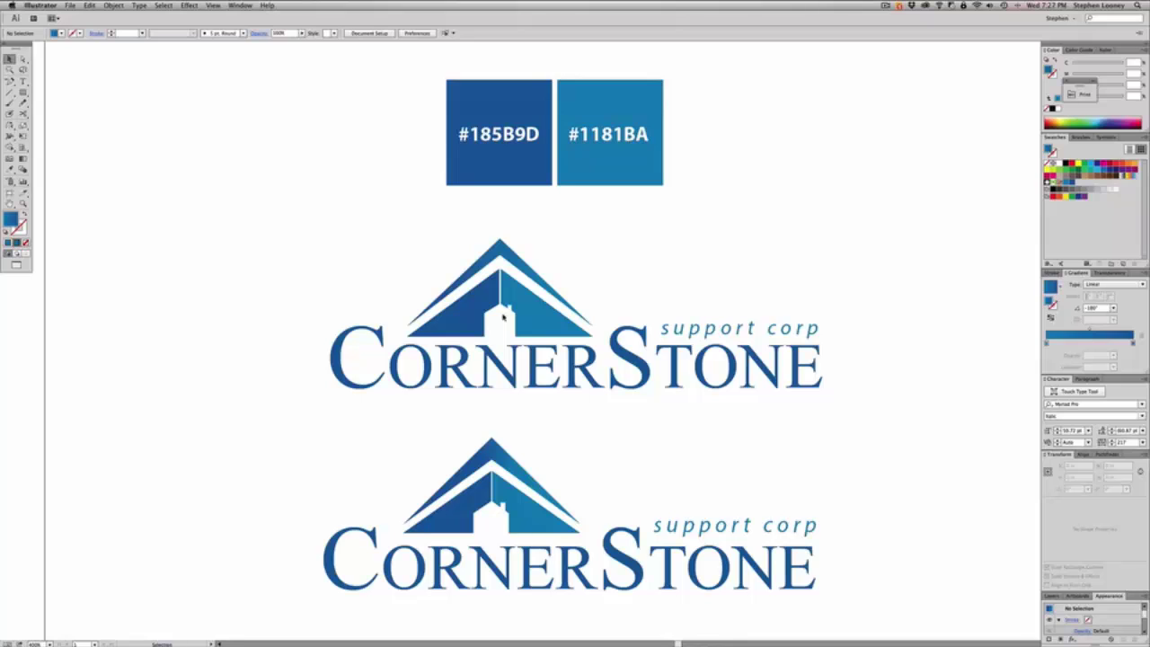
# Tighten the kerning between the S and T in the upper CornerStone wordmark
pyautogui.hscroll(2, 509, 315)
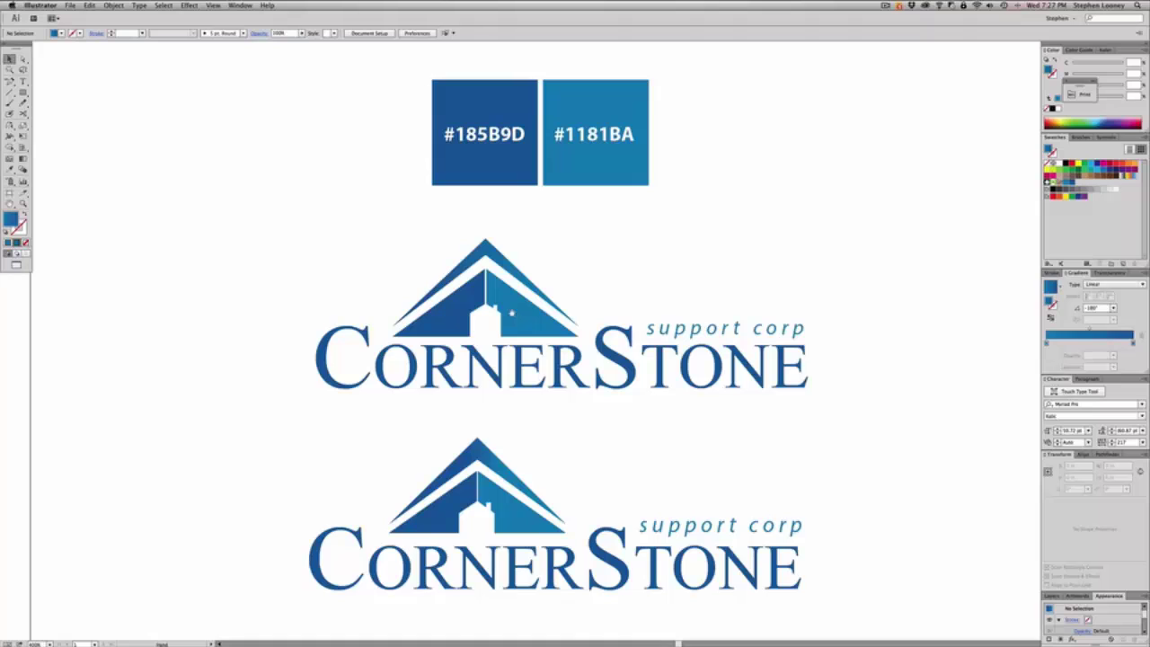
pyautogui.hscroll(2, 510, 313)
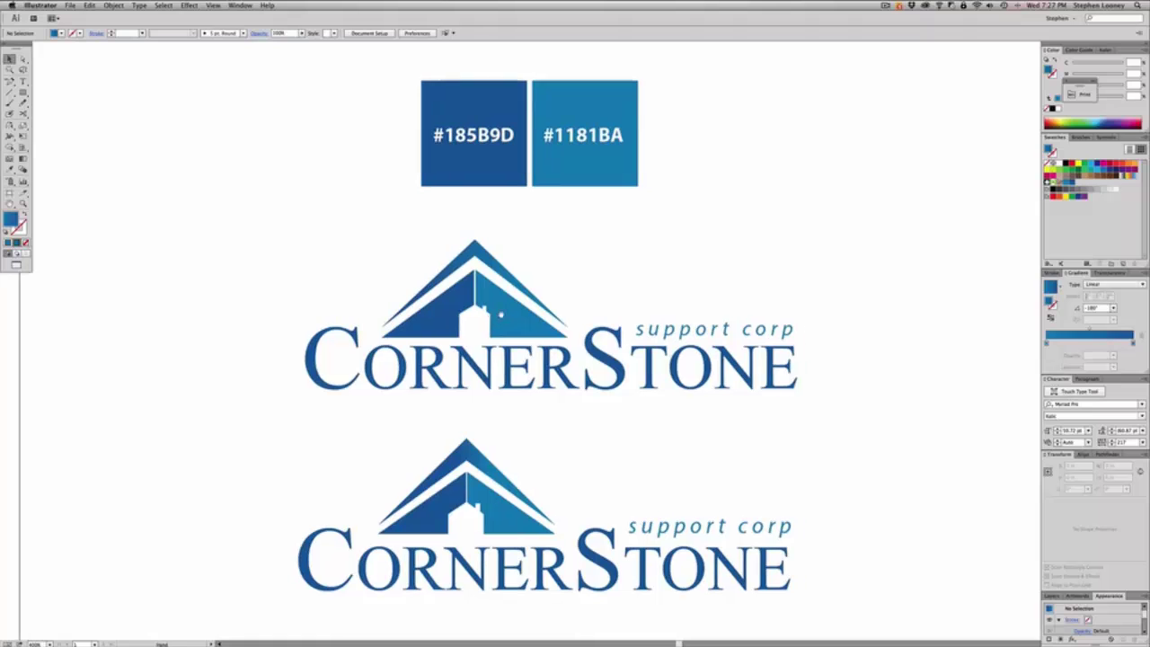
pyautogui.doubleClick(637, 362)
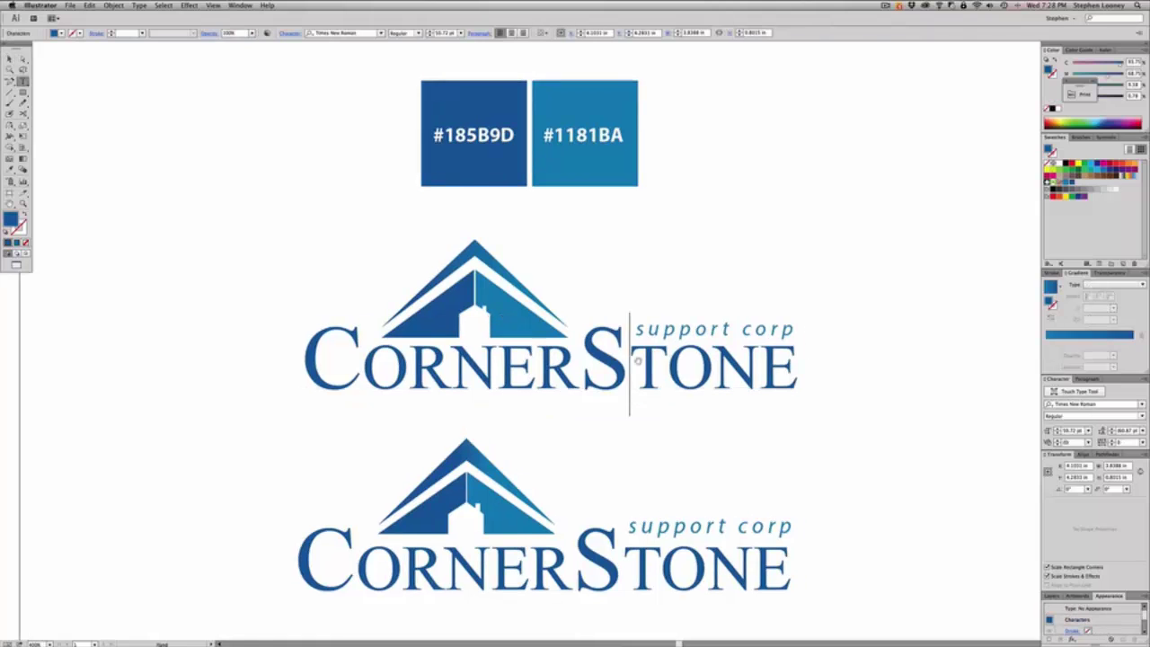
pyautogui.hotkey('alt', 'Left')
pyautogui.hotkey('alt', 'Left')
pyautogui.hotkey('alt', 'Right')
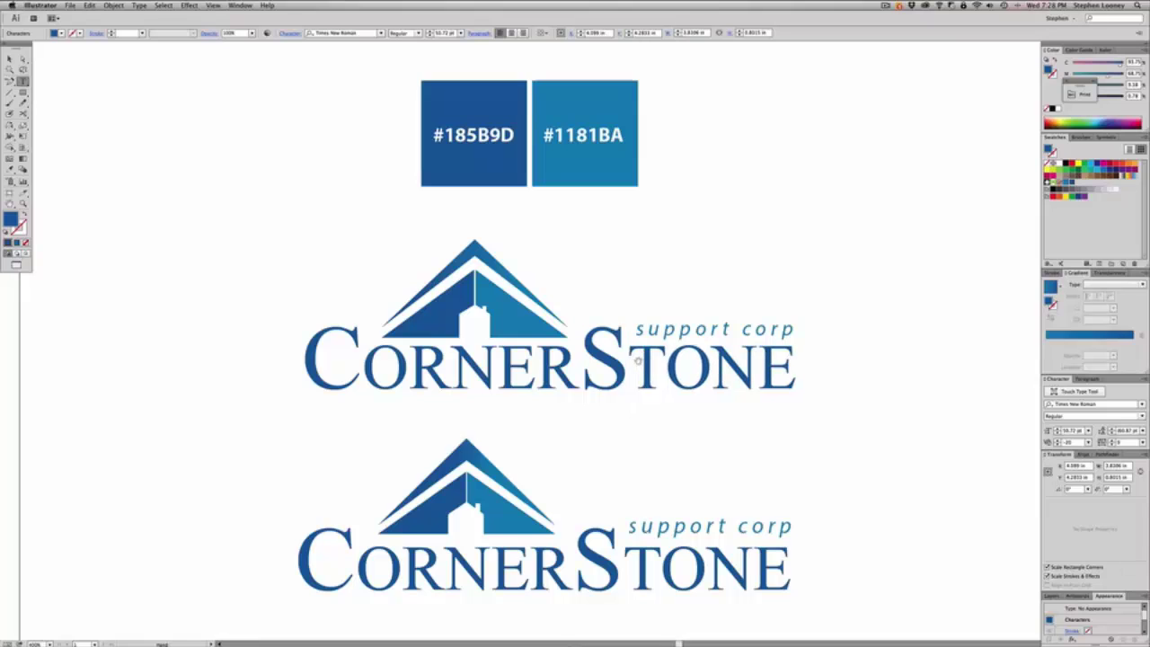
pyautogui.press('Escape')
pyautogui.press('super+shift+a')
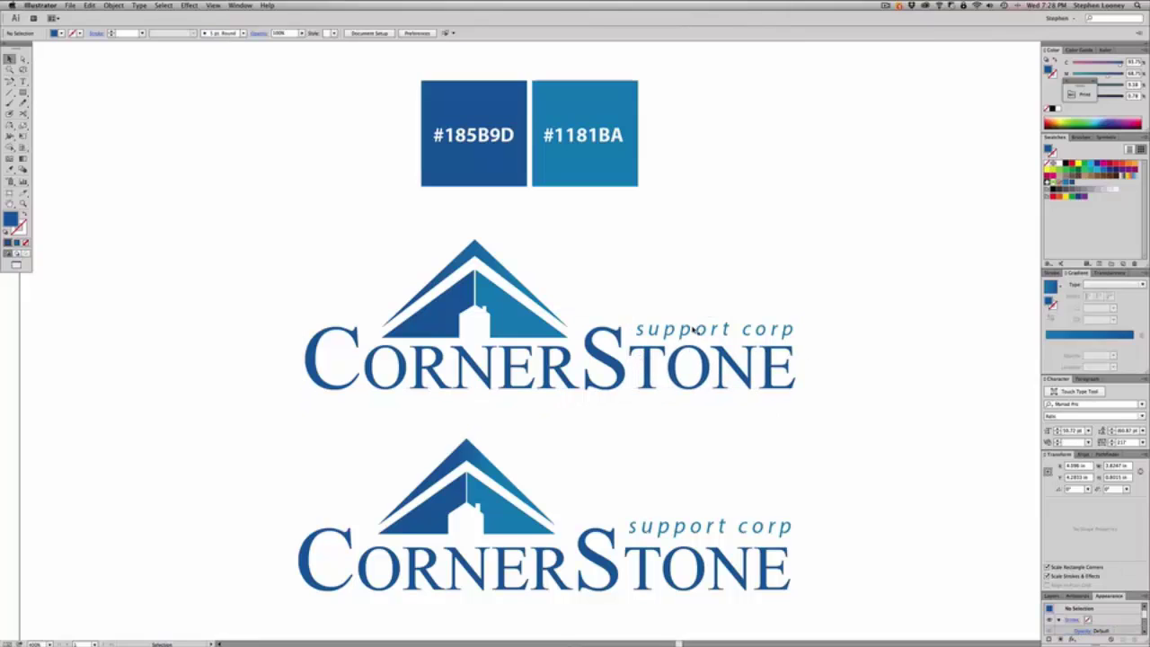
pyautogui.hscroll(-3, 701, 288)
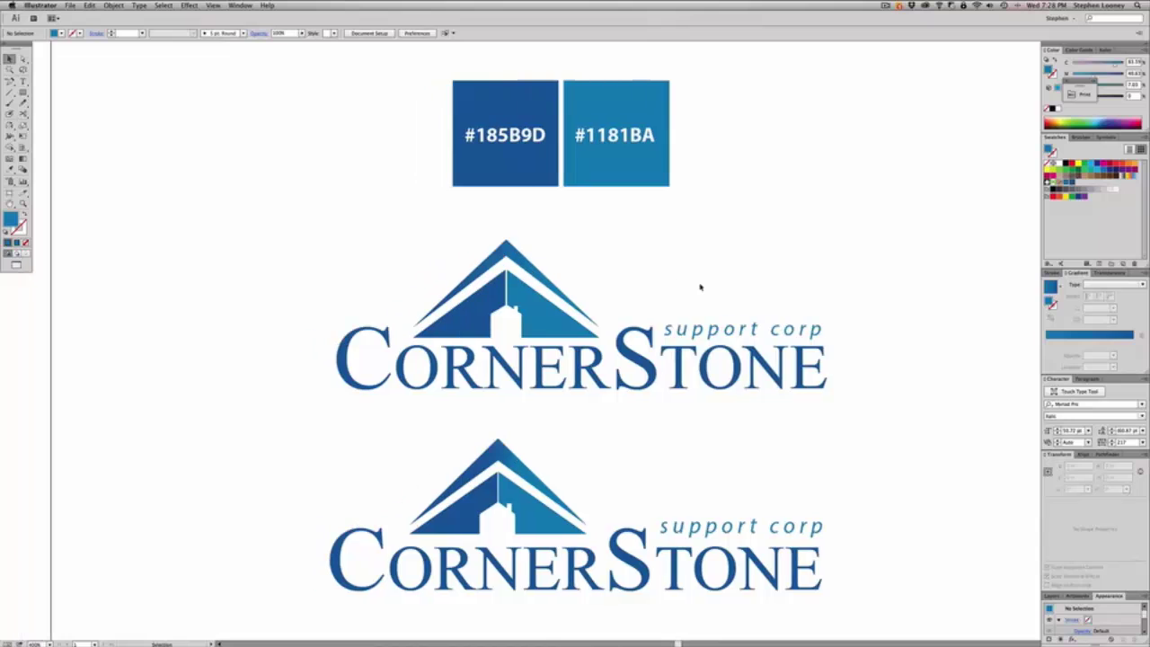
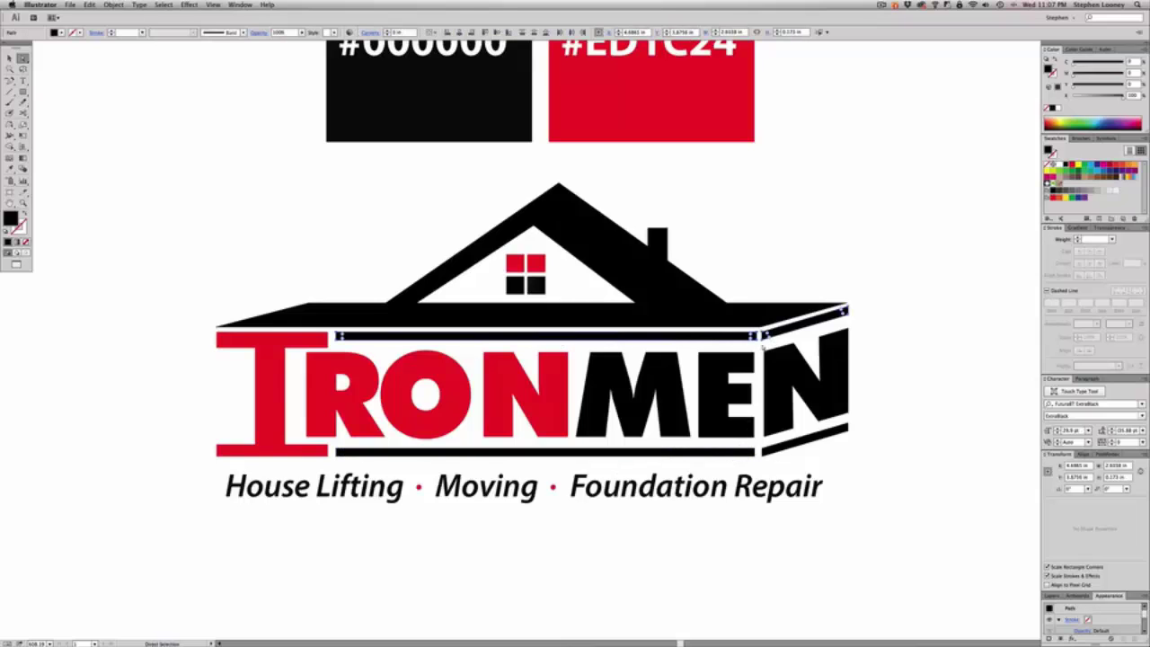
pyautogui.click(763, 351)
pyautogui.keyDown('alt'); pyautogui.keyDown('super'); pyautogui.click(634, 323); pyautogui.keyUp('super'); pyautogui.keyUp('alt')
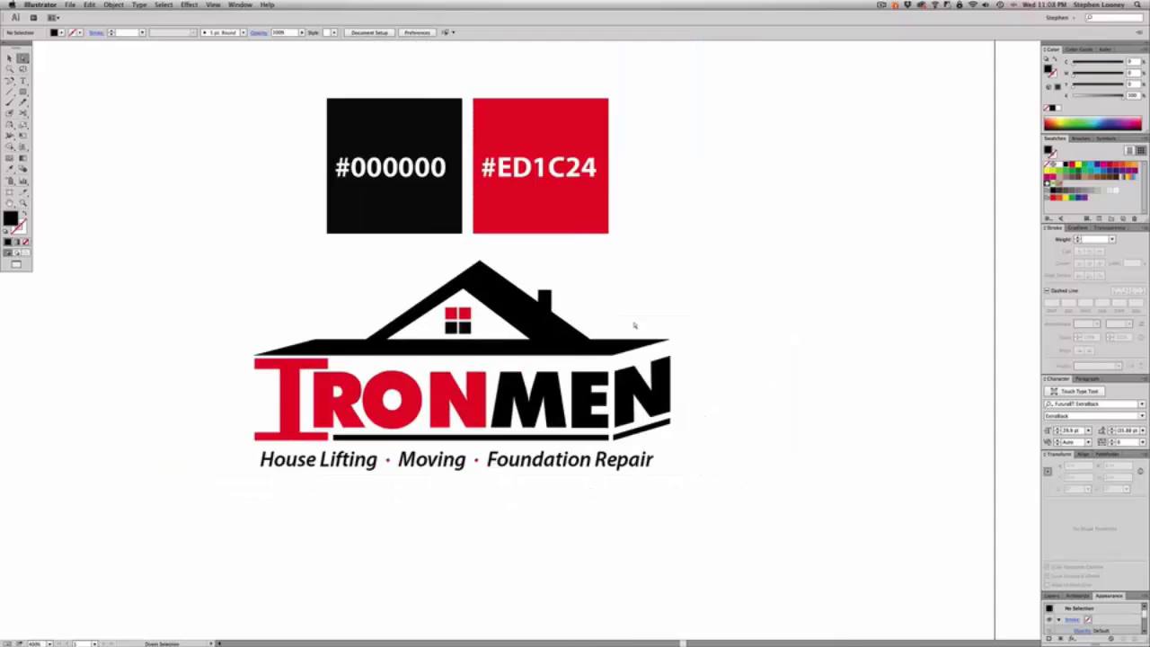
pyautogui.moveTo(521, 336); pyautogui.dragTo(627, 338)
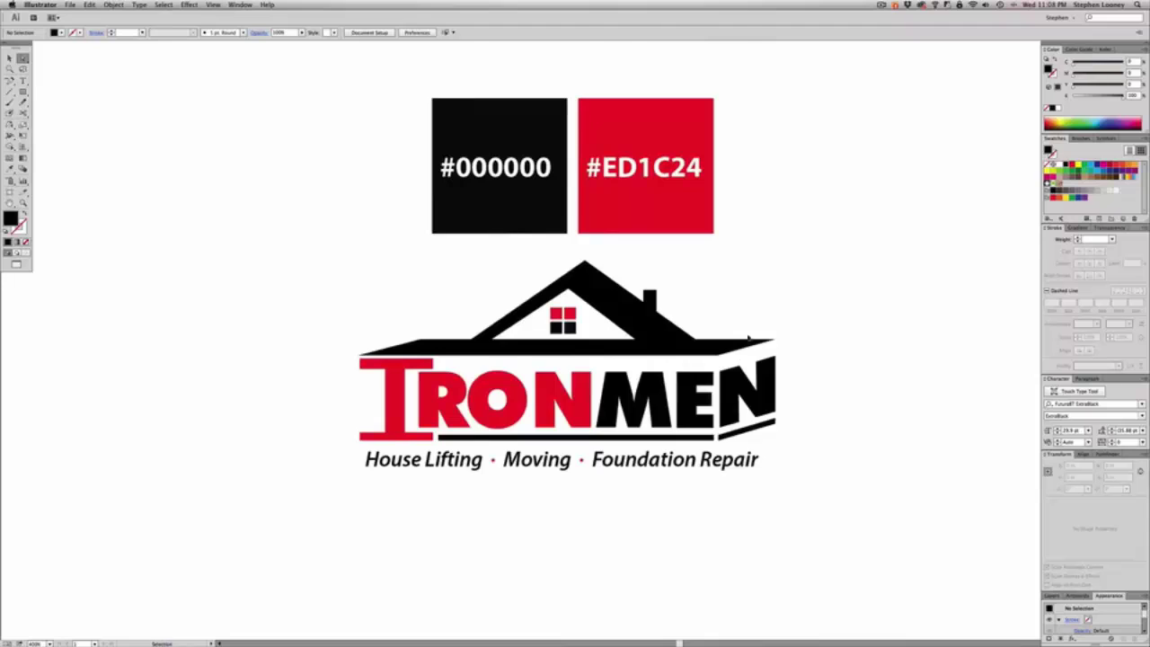
pyautogui.hscroll(-2, 750, 283)
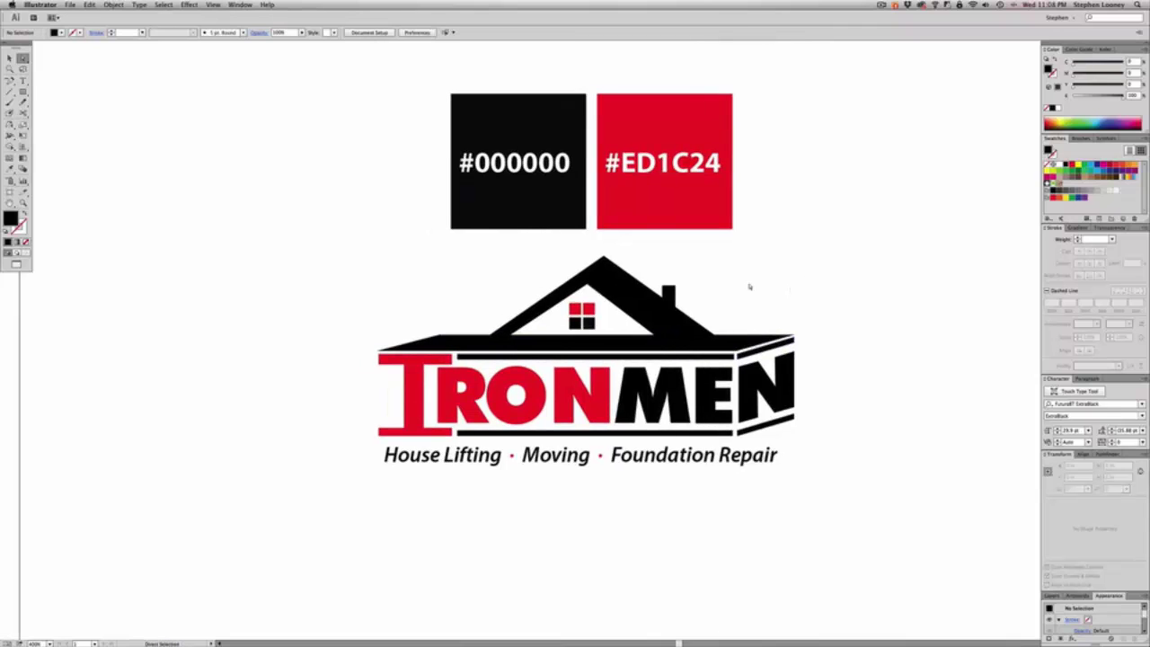
pyautogui.scroll(-1, 753, 272)
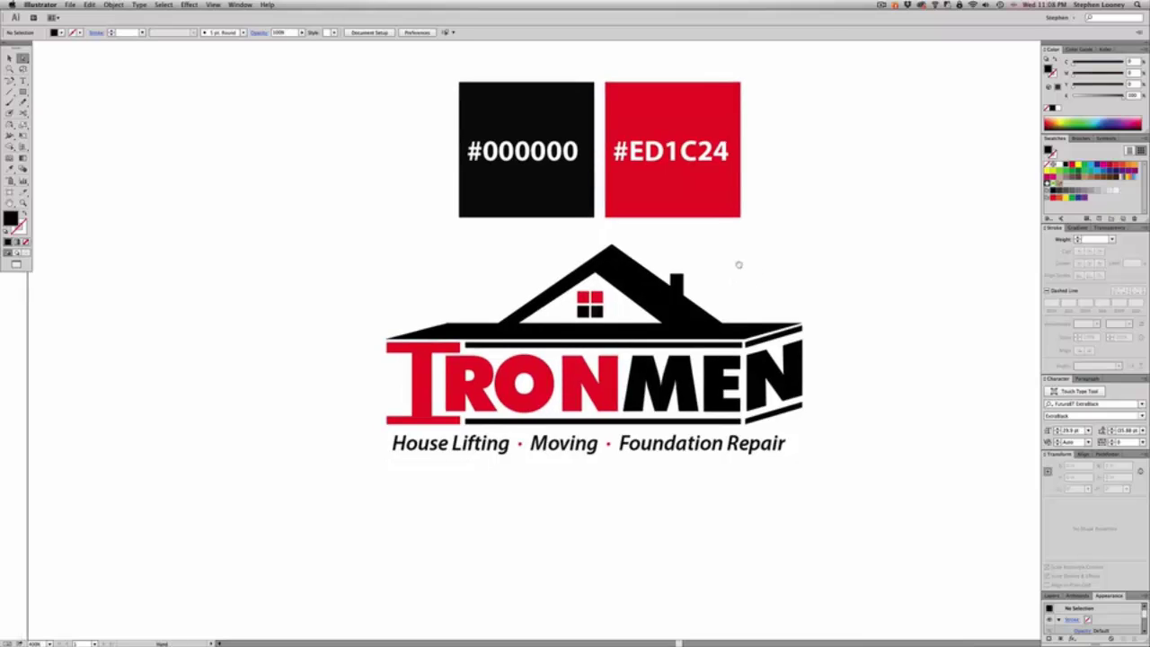
pyautogui.scroll(-4, 737, 261)
pyautogui.moveTo(737, 261); pyautogui.dragTo(722, 282)
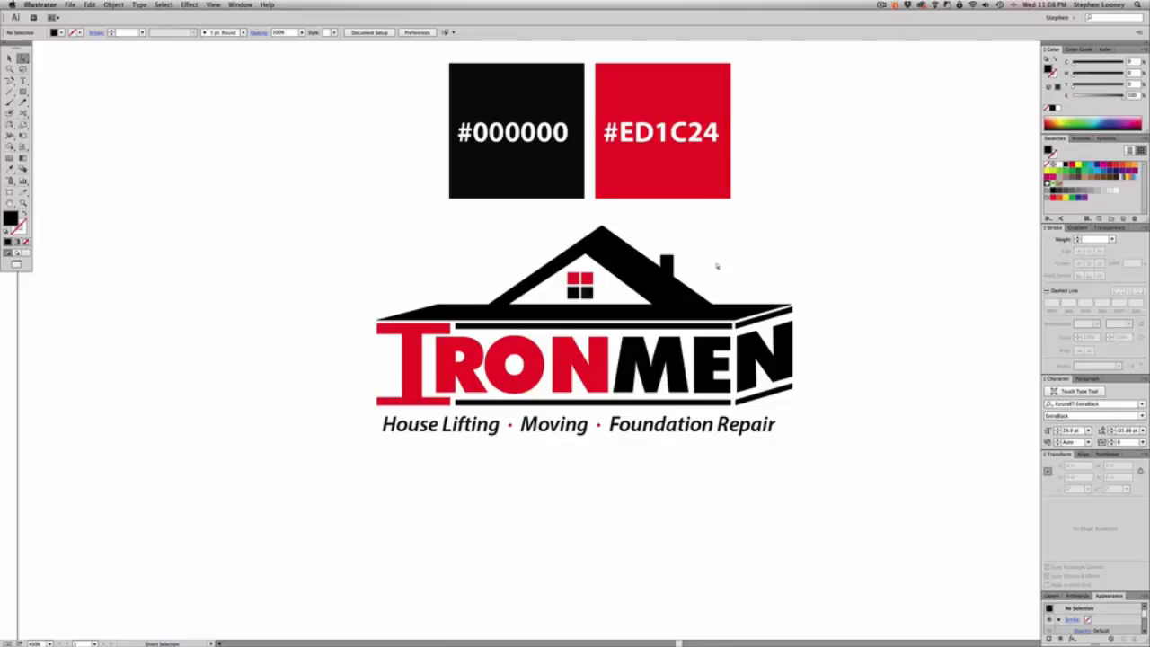
# Draw a black rectangle about 2.78 in wide and 0.34 in tall and place it below the IronMen tagline
pyautogui.click(23, 91)
pyautogui.moveTo(374, 319); pyautogui.dragTo(731, 364)
pyautogui.press('a')
pyautogui.moveTo(555, 357); pyautogui.dragTo(555, 519)
pyautogui.moveTo(550, 457); pyautogui.dragTo(543, 395)
pyautogui.click(440, 409)
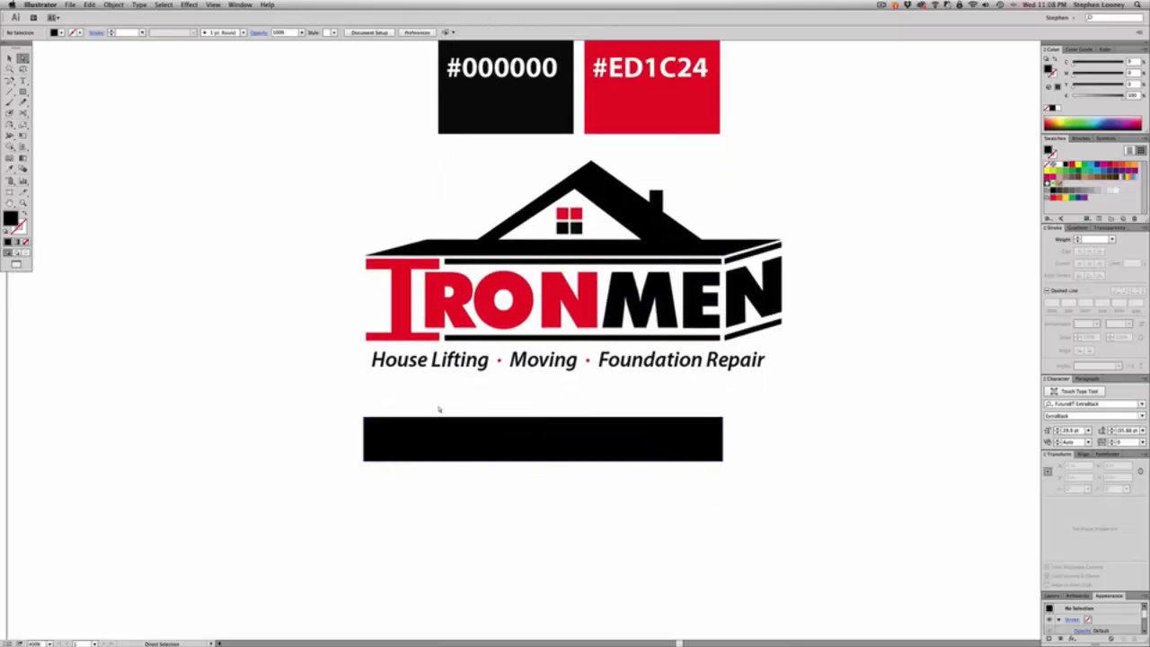
# Slant the rectangle into a parallelogram and fit it over the logo's wide lower roof band, about 3.2 by 0.12 in
pyautogui.click(440, 419)
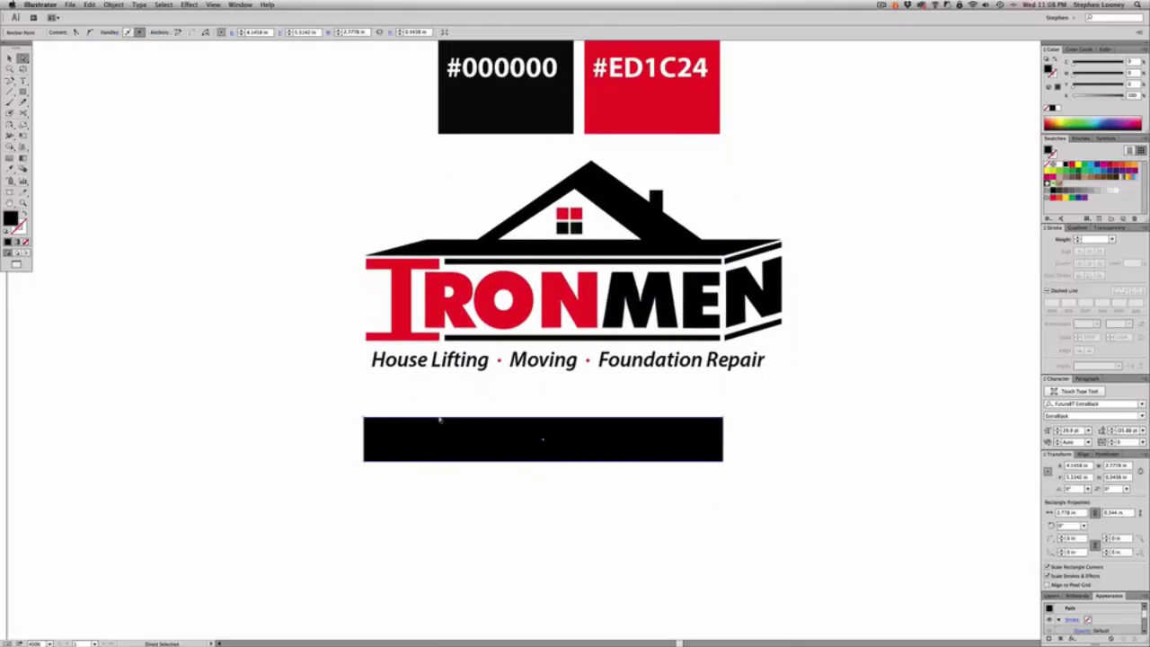
pyautogui.moveTo(438, 419); pyautogui.dragTo(515, 420)
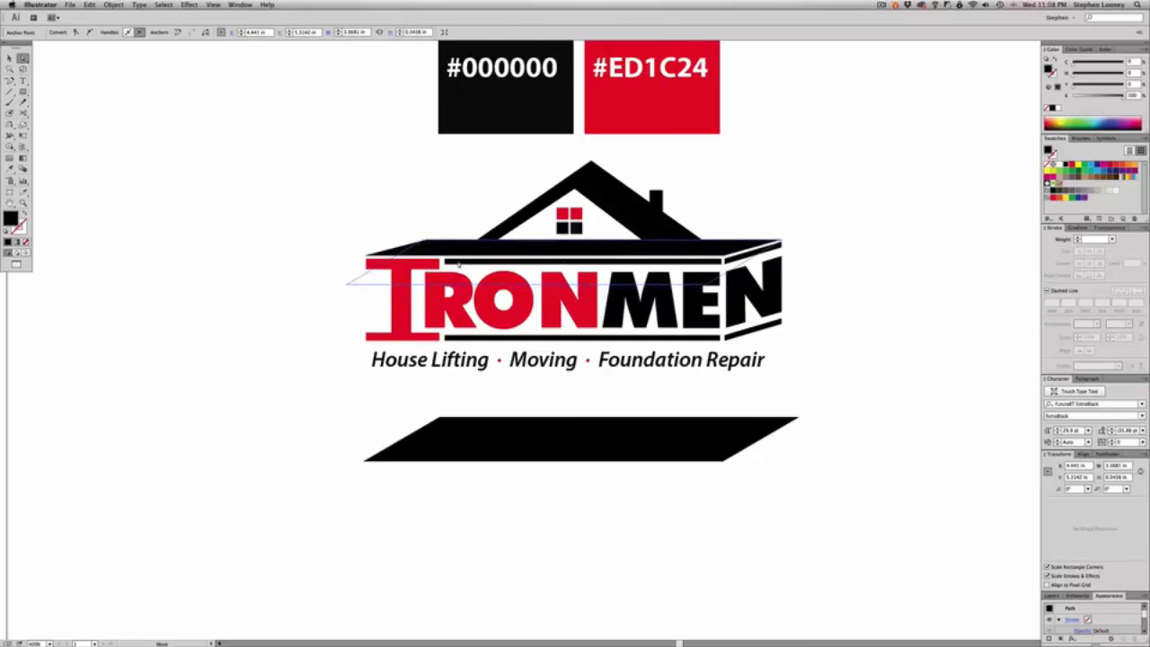
pyautogui.moveTo(459, 263); pyautogui.dragTo(459, 264)
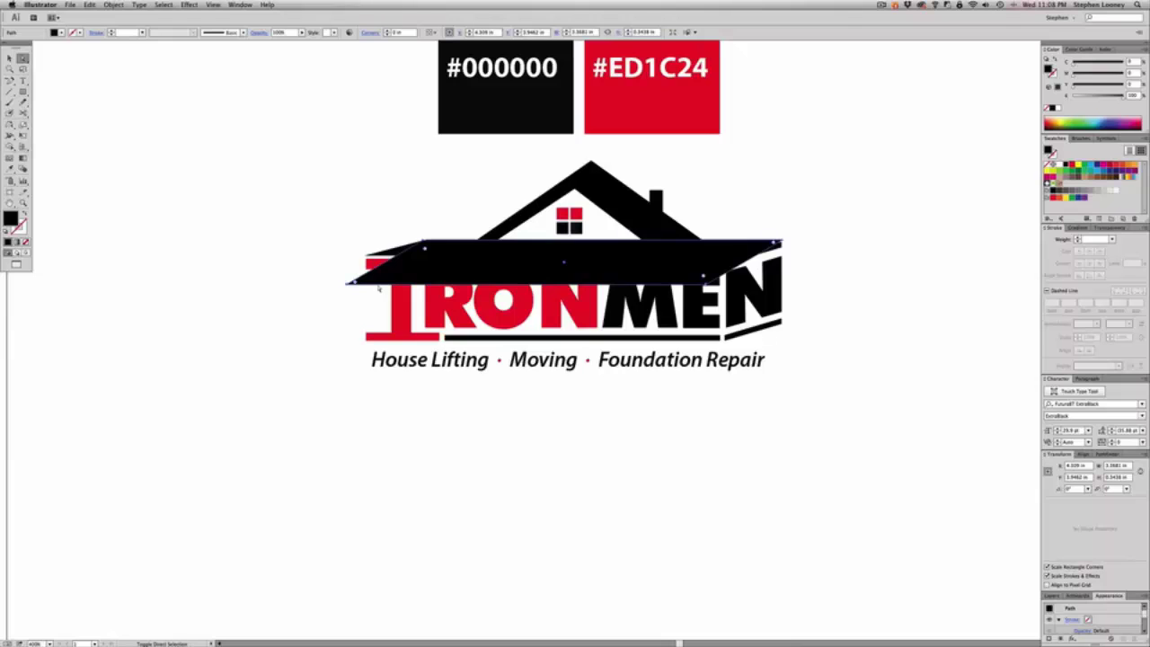
pyautogui.moveTo(378, 284); pyautogui.dragTo(378, 256)
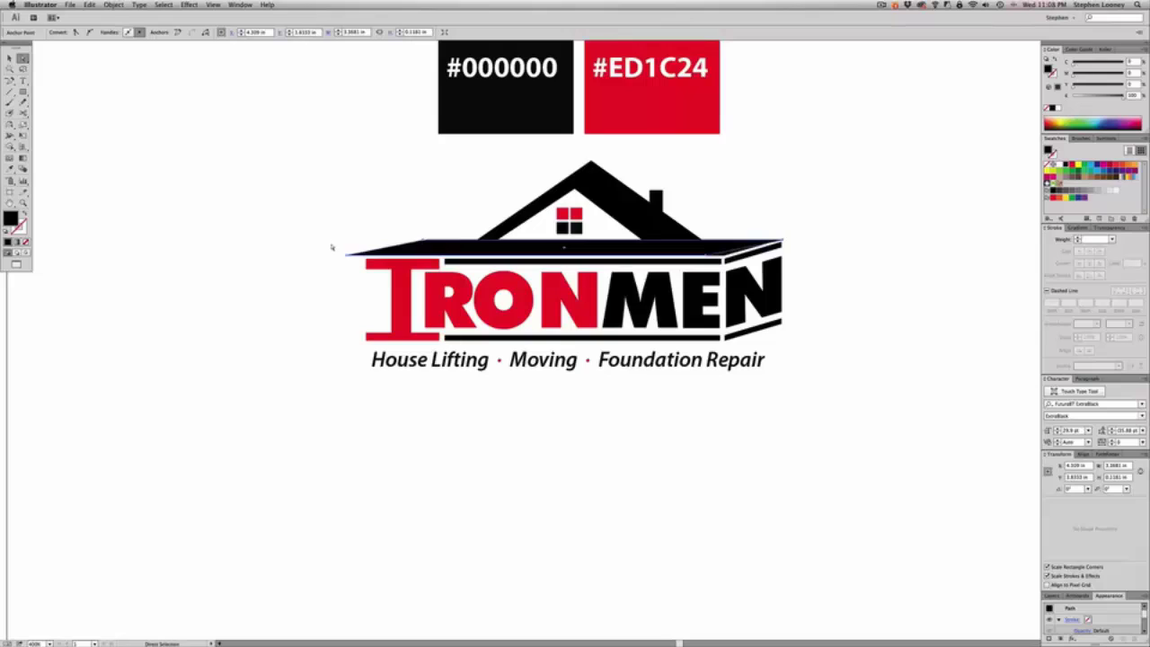
pyautogui.moveTo(360, 257)
pyautogui.mouseDown()
pyautogui.moveTo(385, 258)
pyautogui.moveTo(365, 257)
pyautogui.mouseUp()
# Move the fitted parallelogram off the logo into the empty space below the tagline
pyautogui.moveTo(494, 253); pyautogui.dragTo(530, 506)
pyautogui.click(543, 454)
pyautogui.scroll(-1, 526, 464)
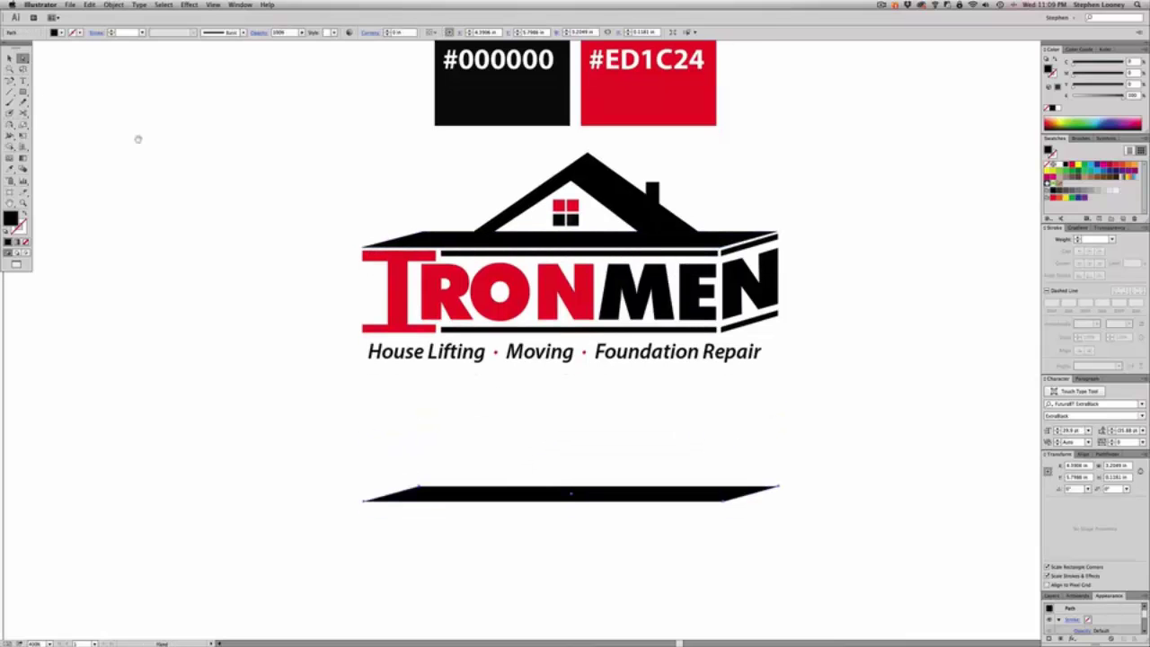
# Trace a closed black gable over the IronMen logo's upper roof with the Pen tool, running its lower edge through the roof band
pyautogui.click(11, 81)
pyautogui.moveTo(10, 81); pyautogui.dragTo(50, 82)
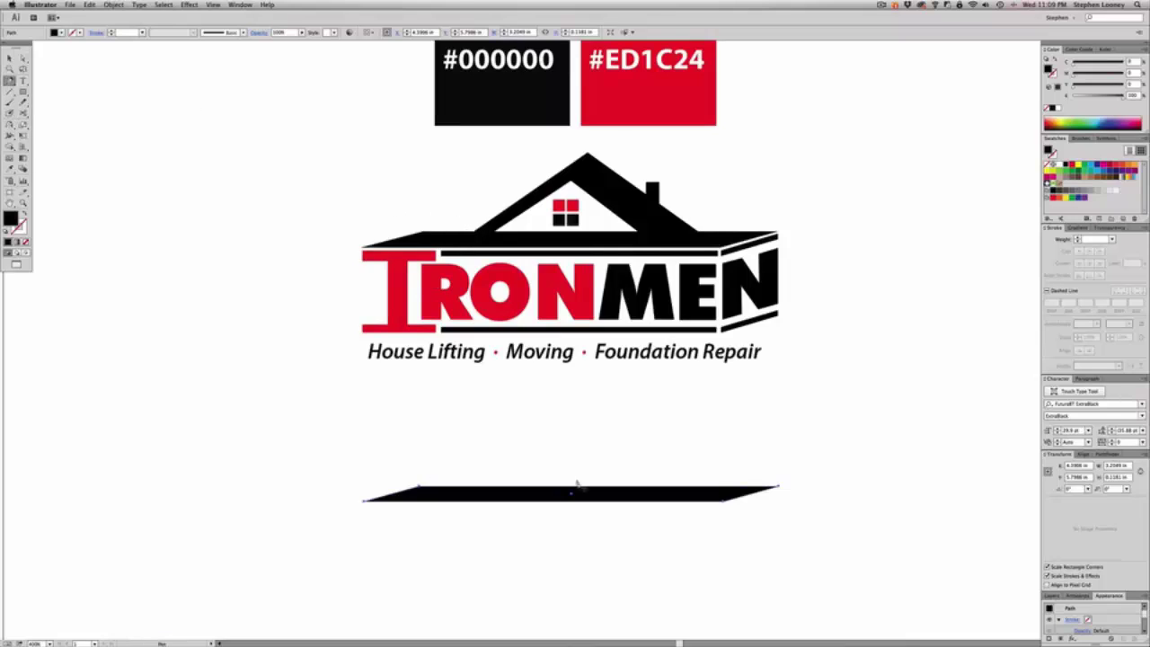
pyautogui.click(470, 237)
pyautogui.click(588, 155)
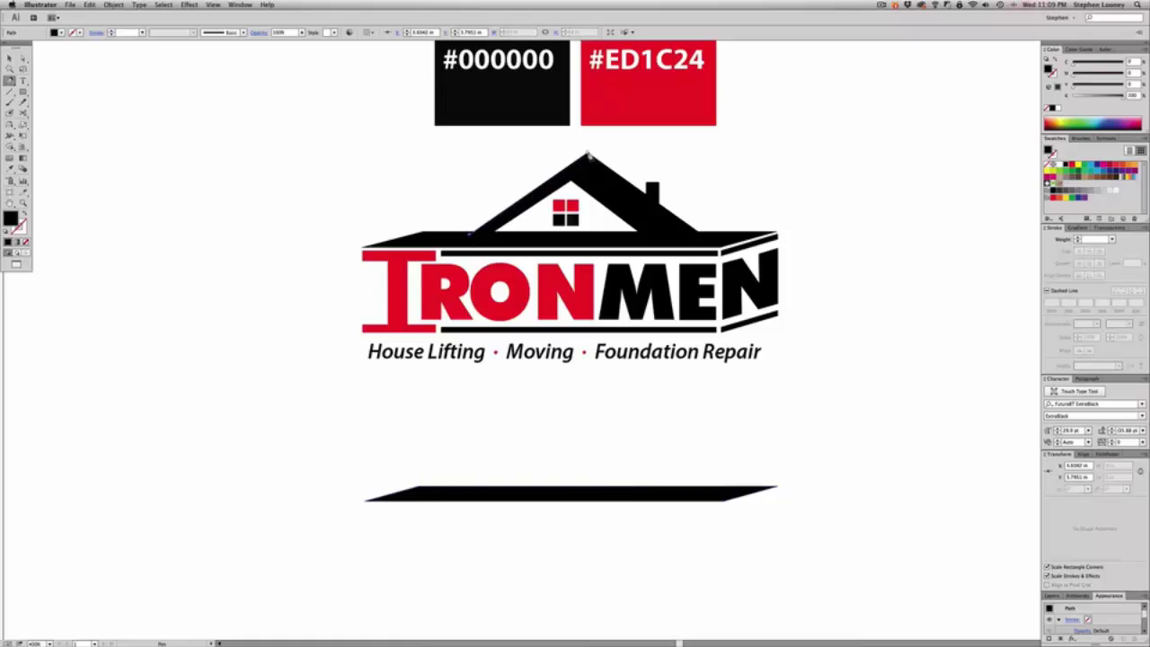
pyautogui.click(704, 238)
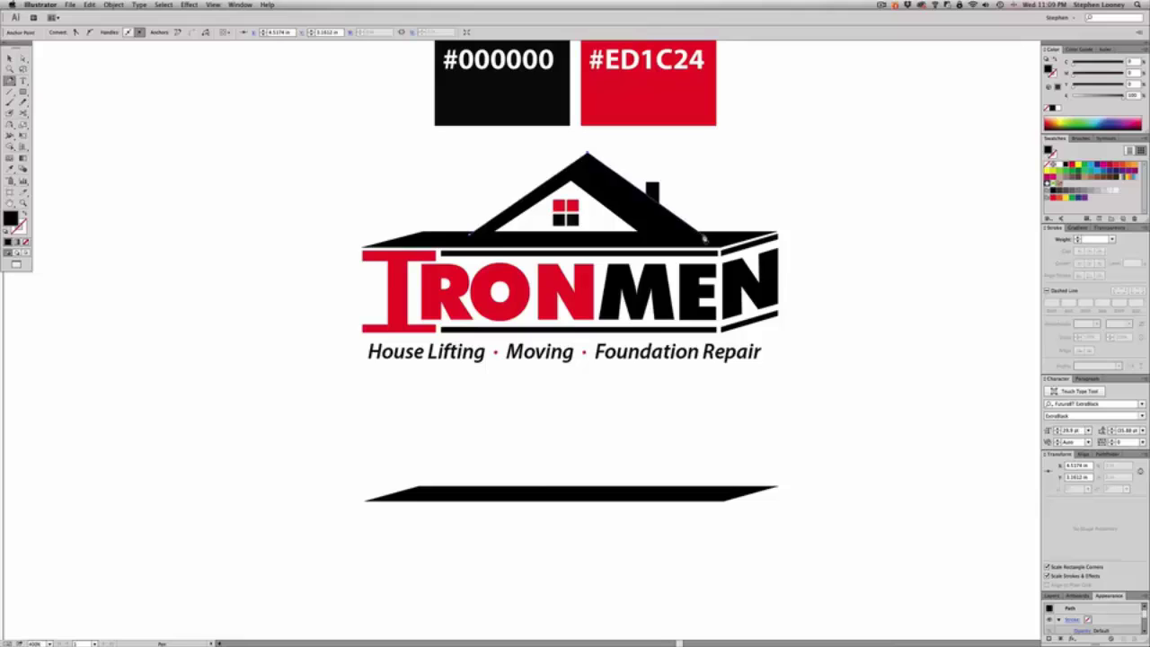
pyautogui.click(704, 237)
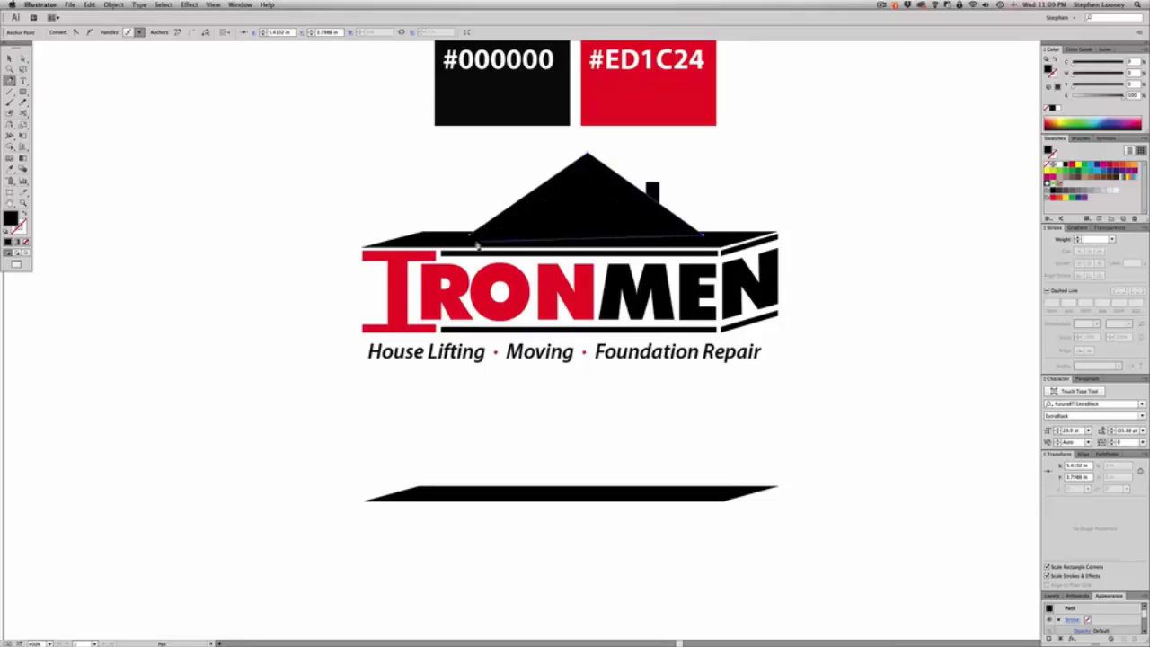
pyautogui.click(587, 240)
pyautogui.click(531, 240)
pyautogui.click(508, 241)
pyautogui.click(470, 237)
# Move the traced gable, about 1.8 by 0.73 in, down onto the black parallelogram below the tagline
pyautogui.press('a')
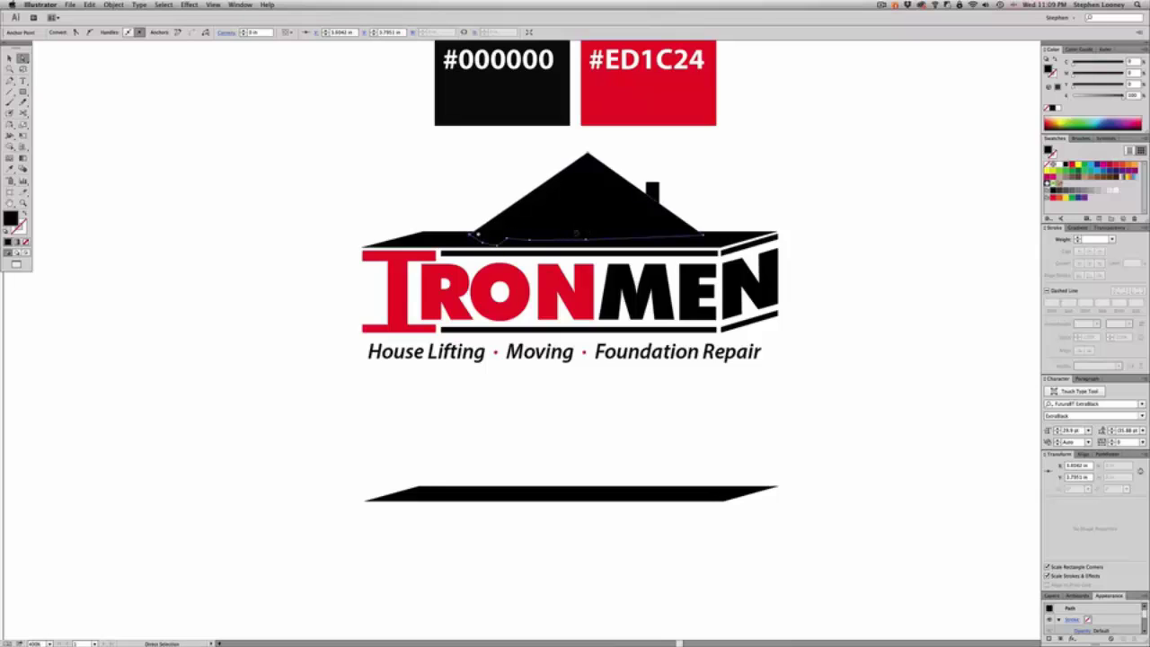
pyautogui.moveTo(577, 231); pyautogui.dragTo(563, 475)
pyautogui.click(695, 470)
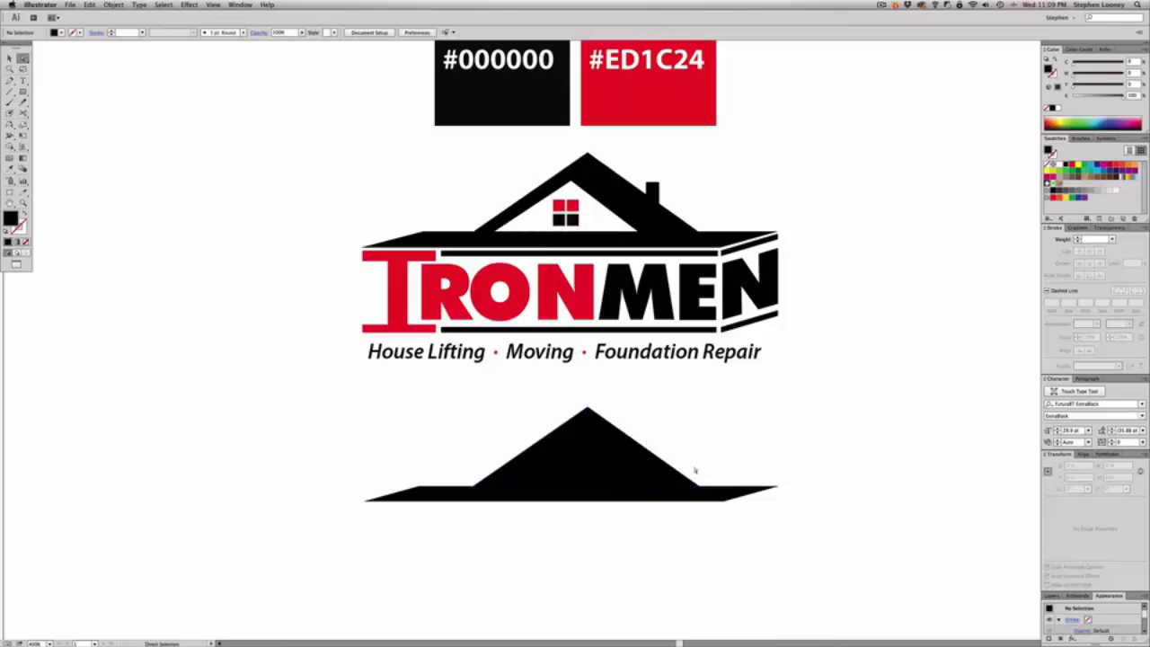
pyautogui.click(534, 479)
pyautogui.moveTo(760, 550); pyautogui.dragTo(420, 426)
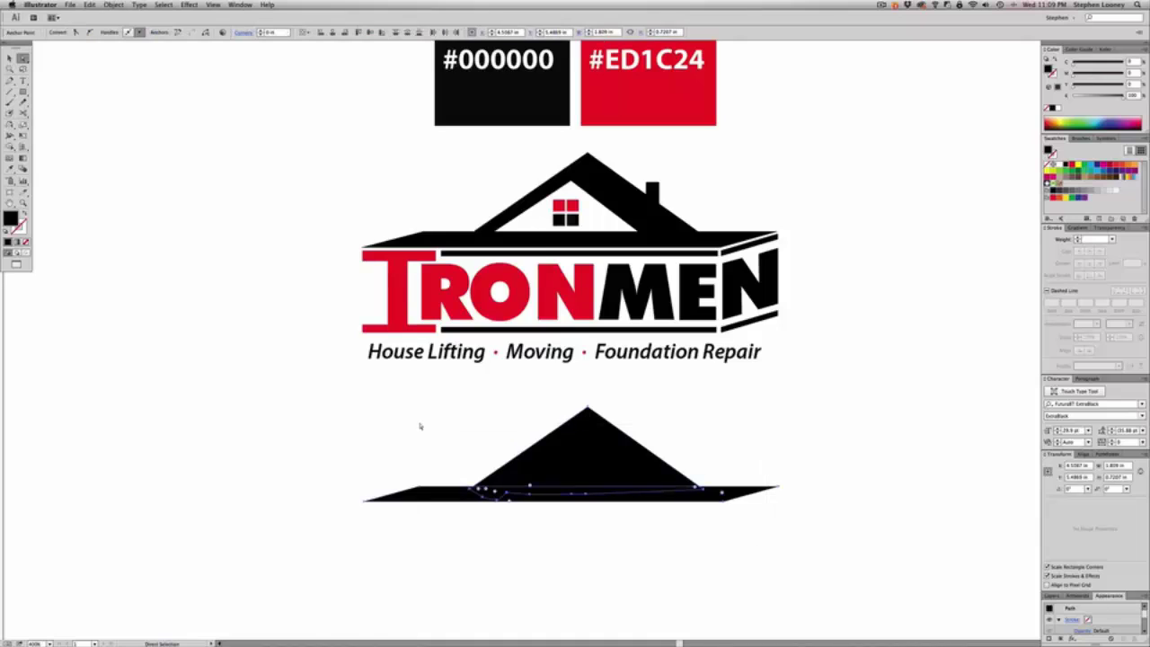
pyautogui.click(653, 541)
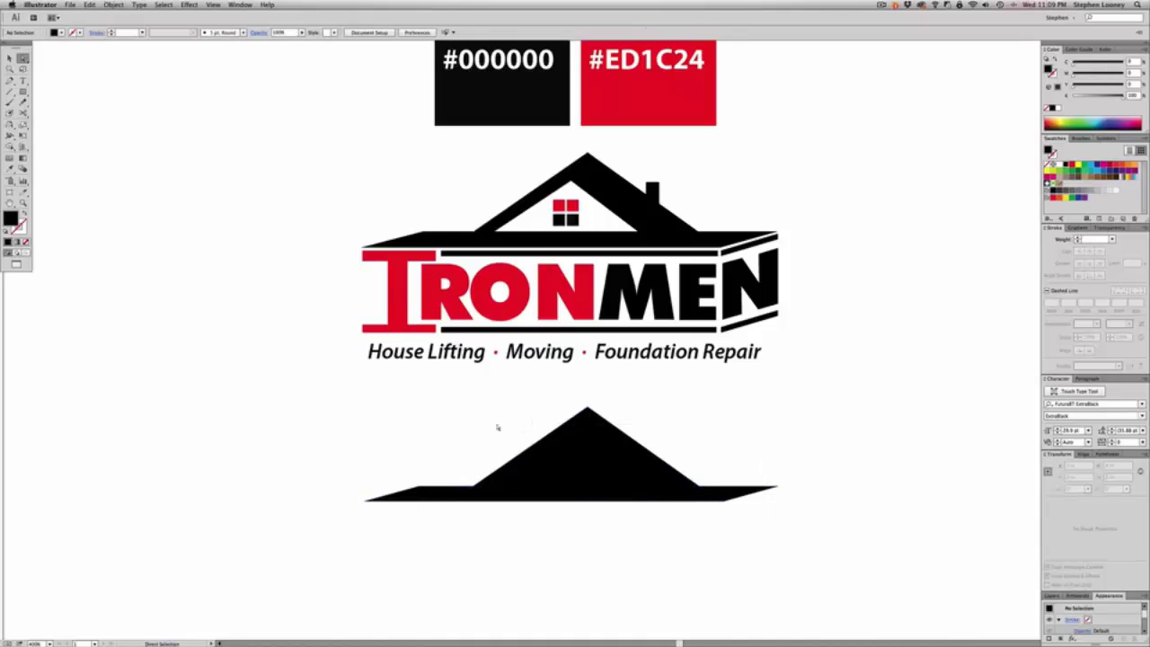
# Draw a black chimney rectangle about 0.11 in wide and 0.23 in tall on the right slope of the rebuilt roof
pyautogui.click(22, 92)
pyautogui.moveTo(651, 437); pyautogui.dragTo(661, 467)
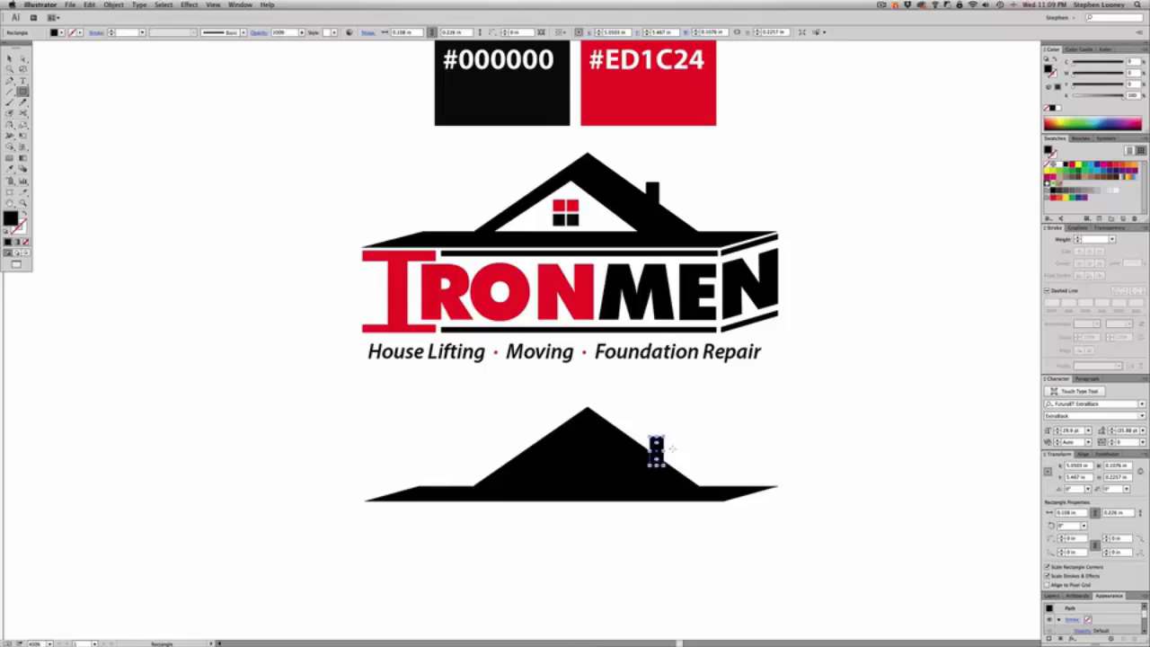
pyautogui.press('v')
pyautogui.click(723, 439)
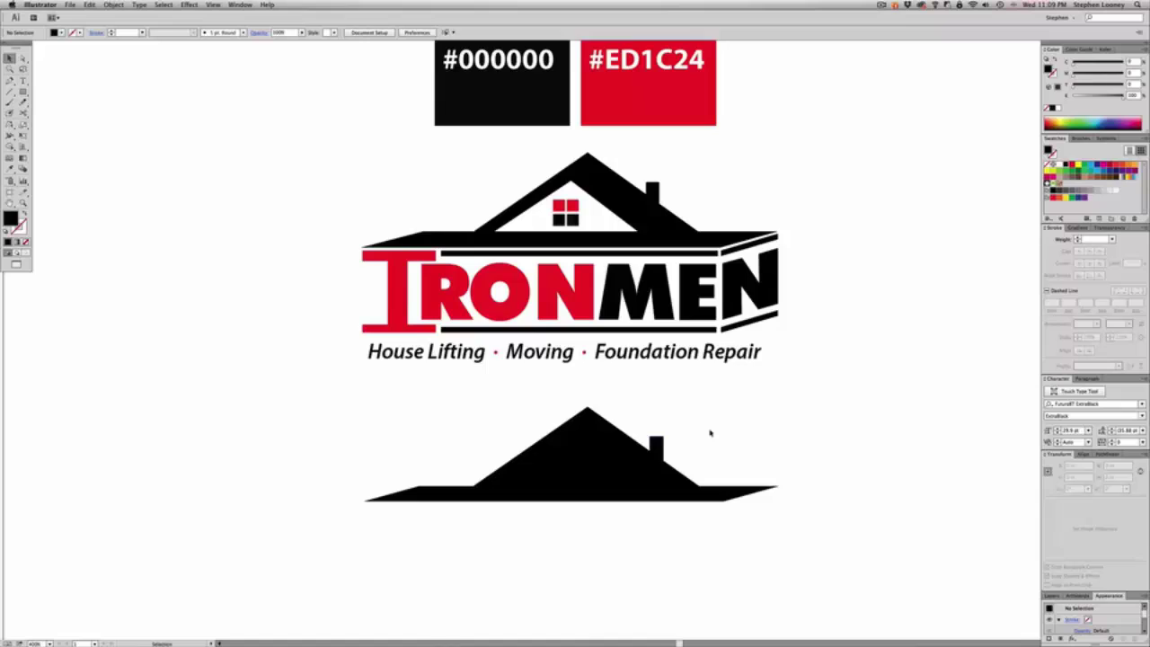
pyautogui.scroll(2, 710, 435)
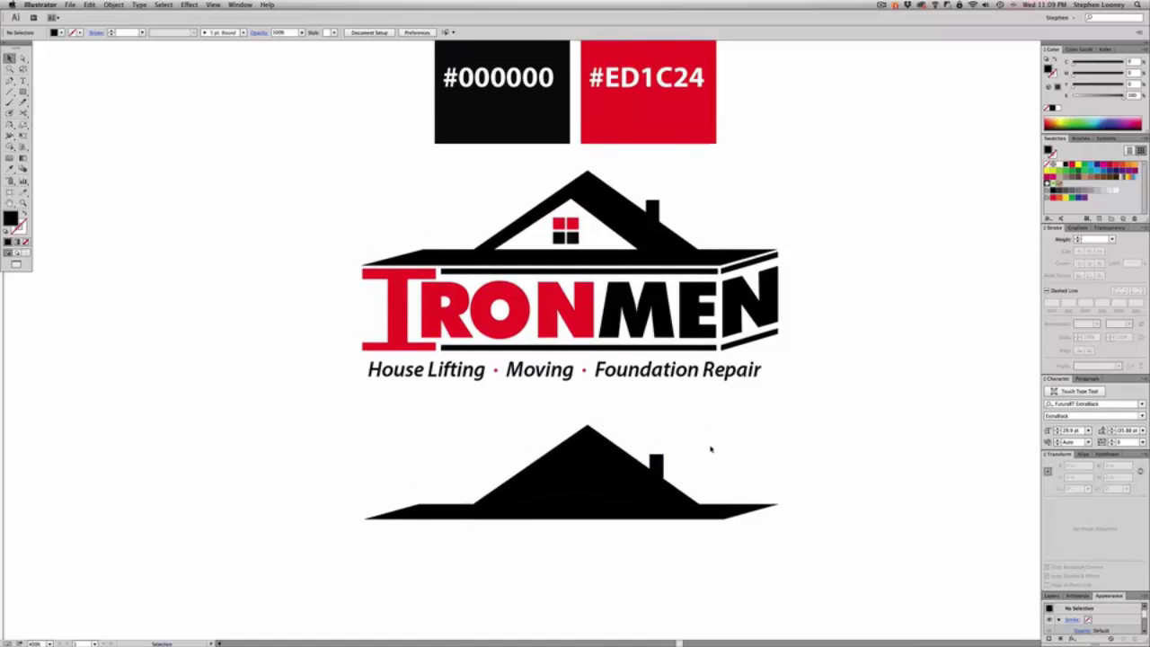
# Unite the gable, chimney and parallelogram of the rebuilt roof into one shape
pyautogui.moveTo(767, 567); pyautogui.dragTo(383, 443)
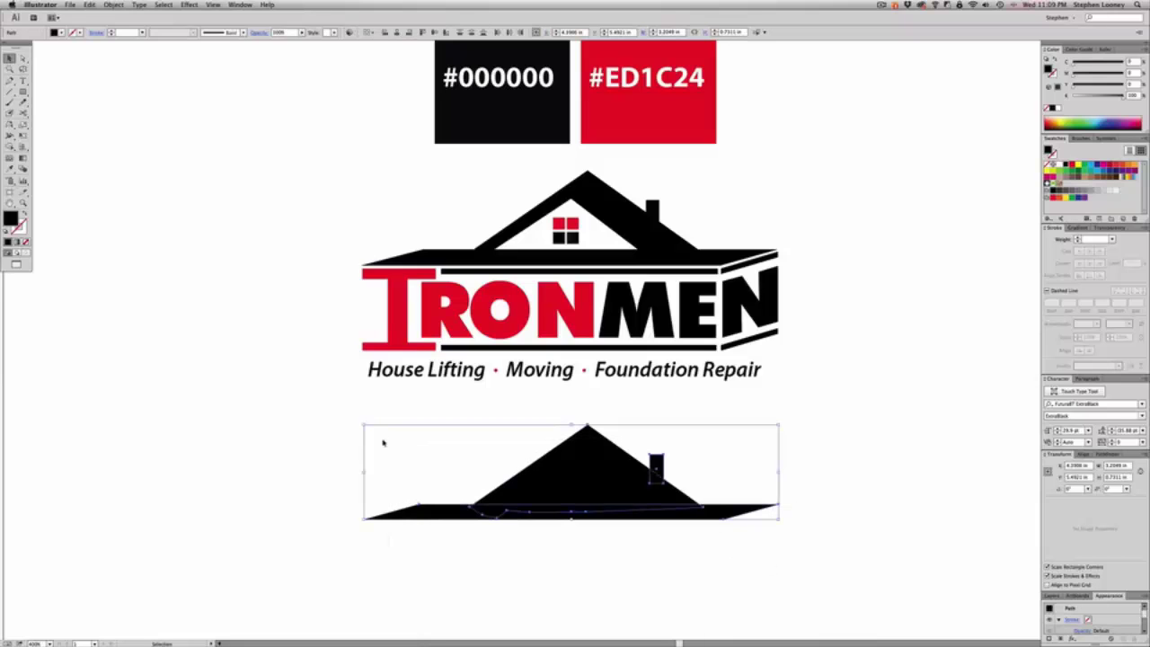
pyautogui.click(1107, 456)
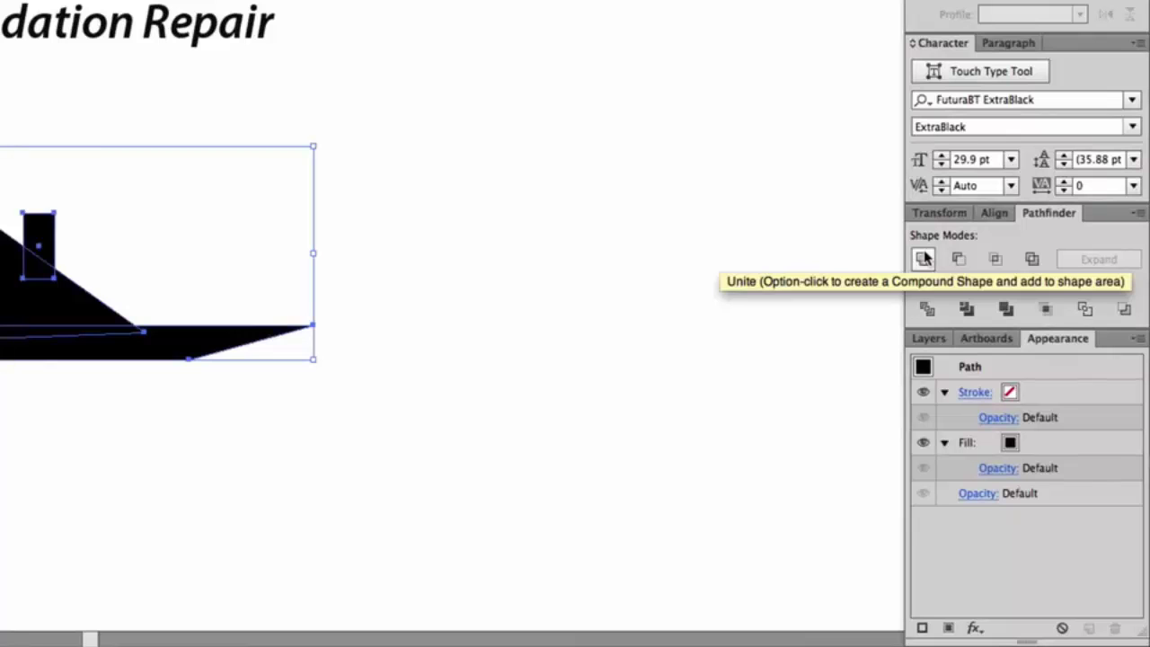
pyautogui.click(924, 259)
pyautogui.click(688, 139)
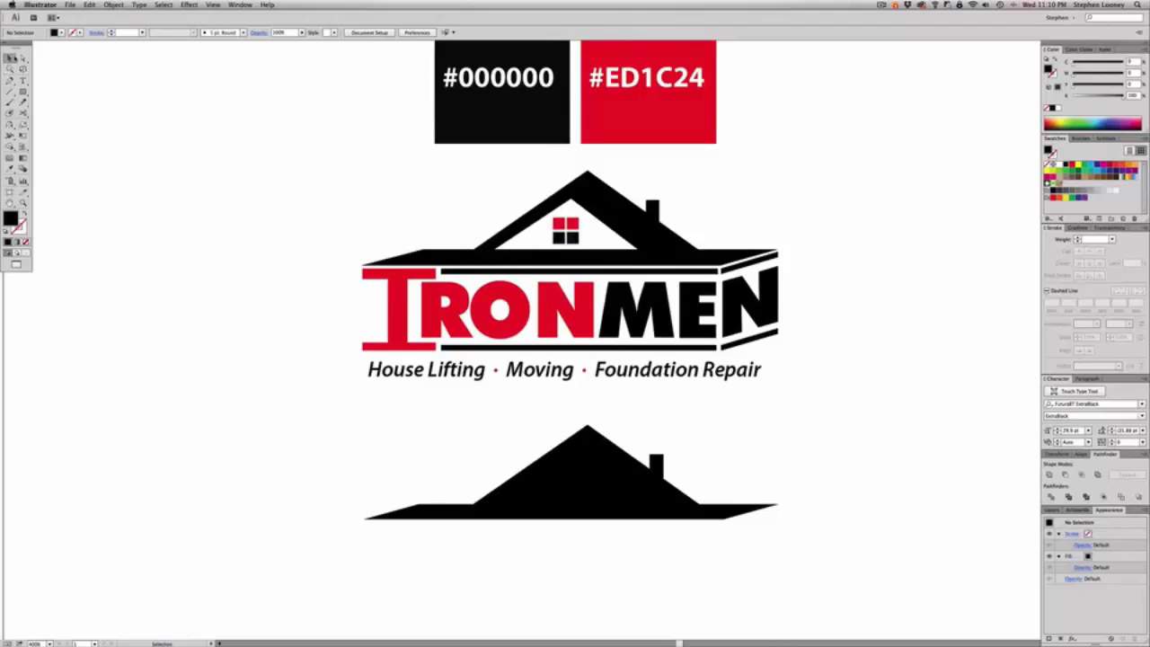
# Draw a triangle with the Pen tool inside the rebuilt gable, its apex left of the roof peak, and fill it white
pyautogui.click(10, 80)
pyautogui.click(501, 508)
pyautogui.click(669, 508)
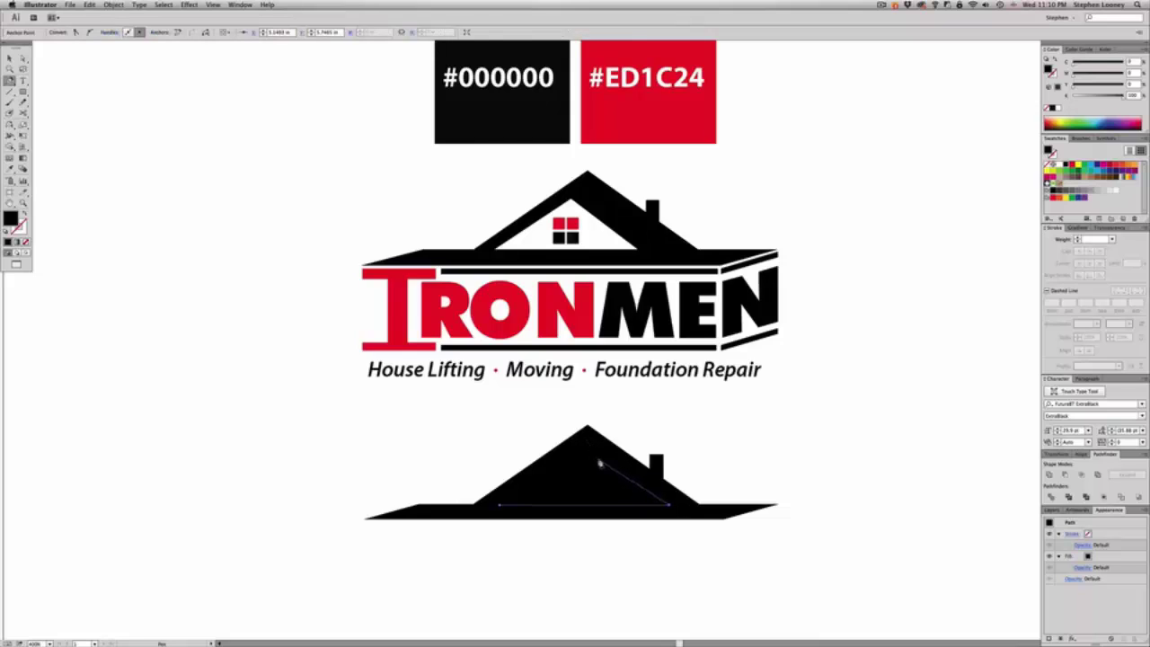
pyautogui.press('super+z')
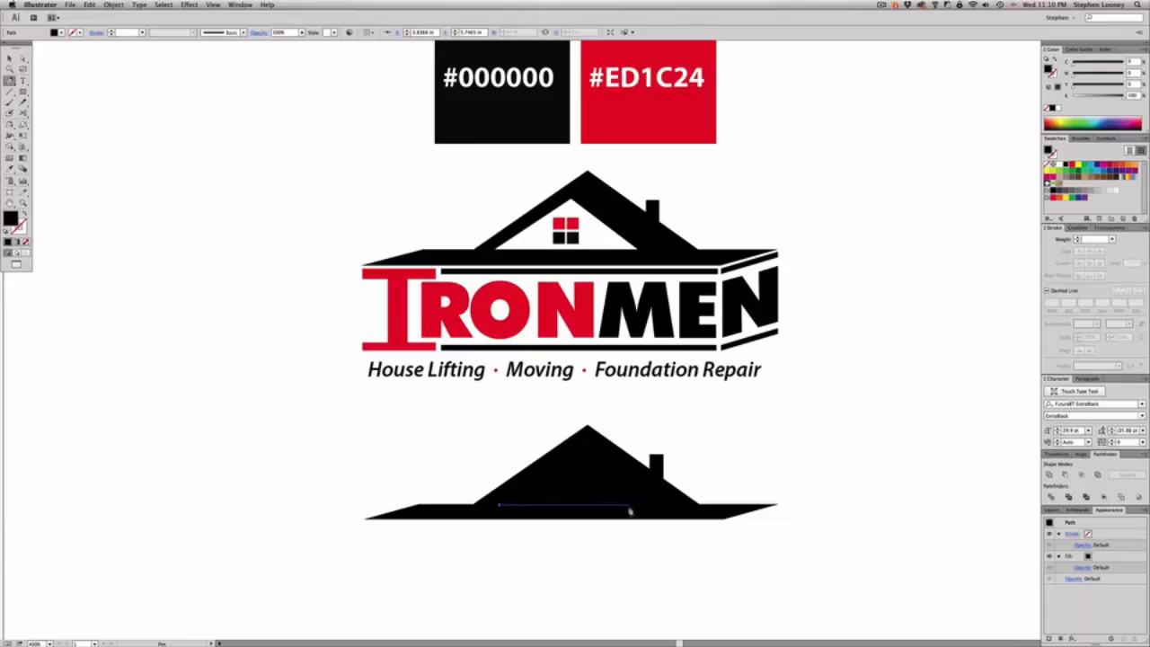
pyautogui.click(631, 507)
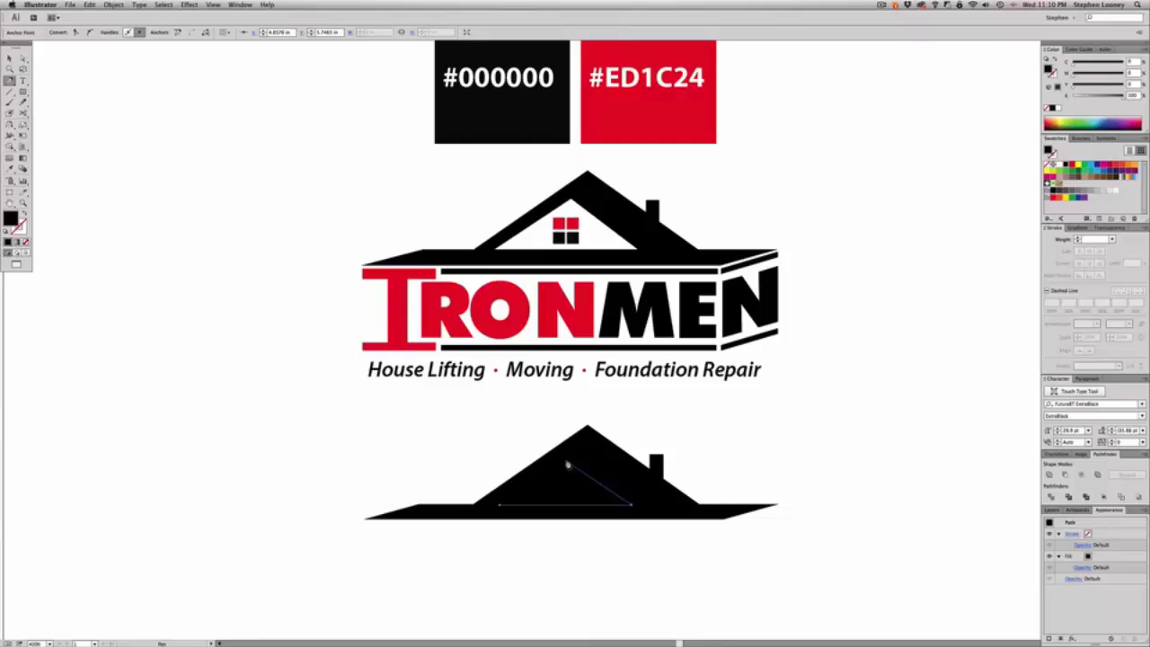
pyautogui.click(567, 465)
pyautogui.click(501, 506)
pyautogui.click(1059, 166)
pyautogui.press('a')
pyautogui.click(834, 446)
pyautogui.press('space')
pyautogui.moveTo(747, 456); pyautogui.dragTo(784, 438)
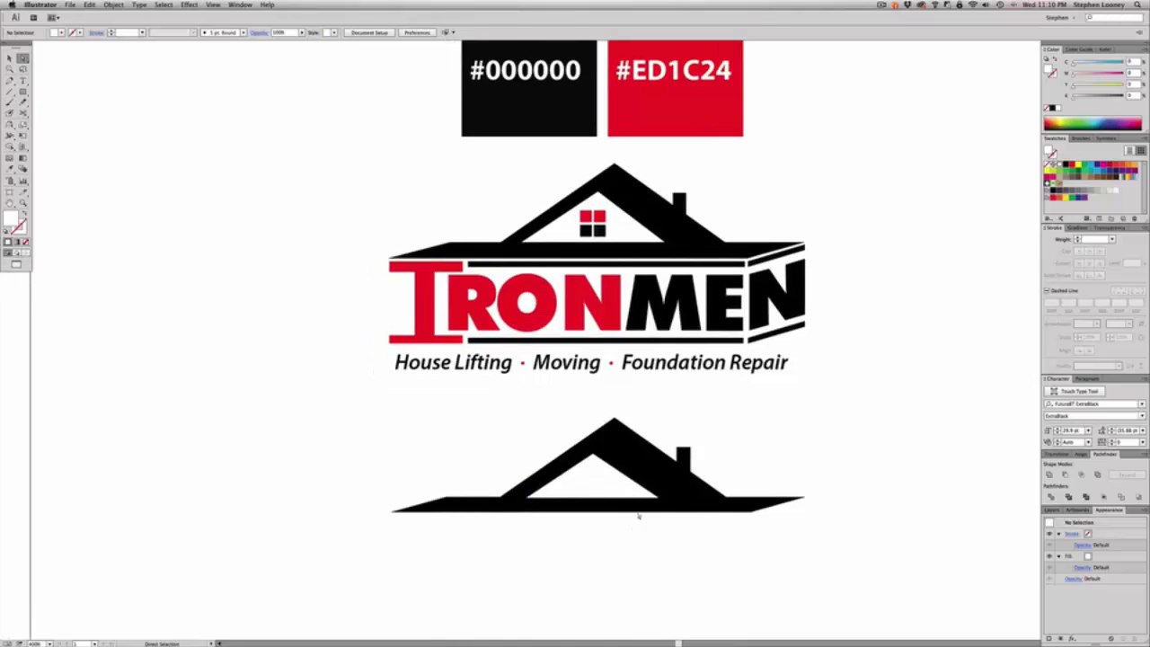
# Try to move the apex of the white triangle slightly upward, and undo the change
pyautogui.click(627, 484)
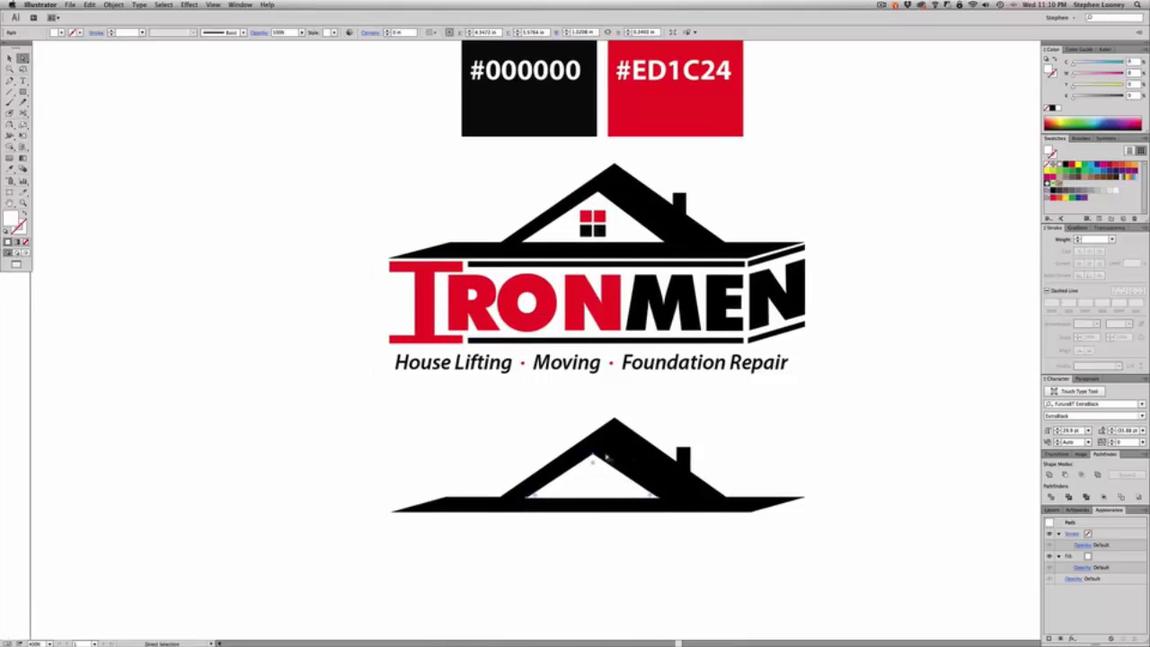
pyautogui.moveTo(594, 456); pyautogui.dragTo(590, 446)
pyautogui.press('super+z')
pyautogui.press('super+z')
pyautogui.click(753, 423)
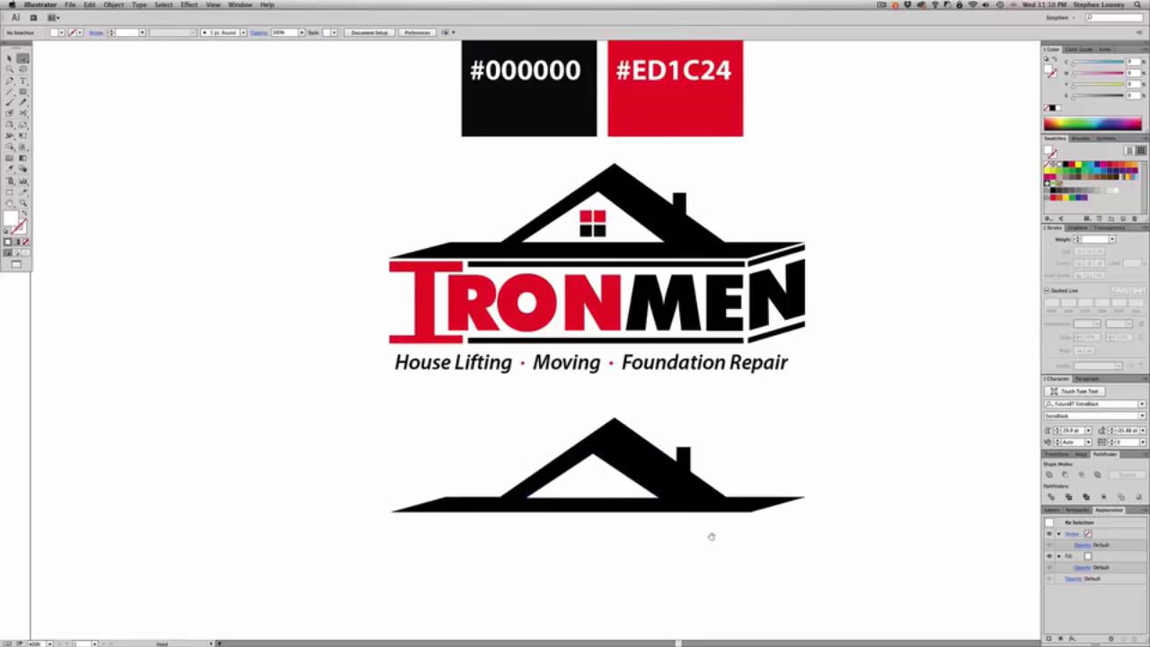
# Subtract the white triangle from the black roof shape with Minus Front to cut out the gable opening
pyautogui.moveTo(710, 537); pyautogui.dragTo(734, 530)
pyautogui.press('v')
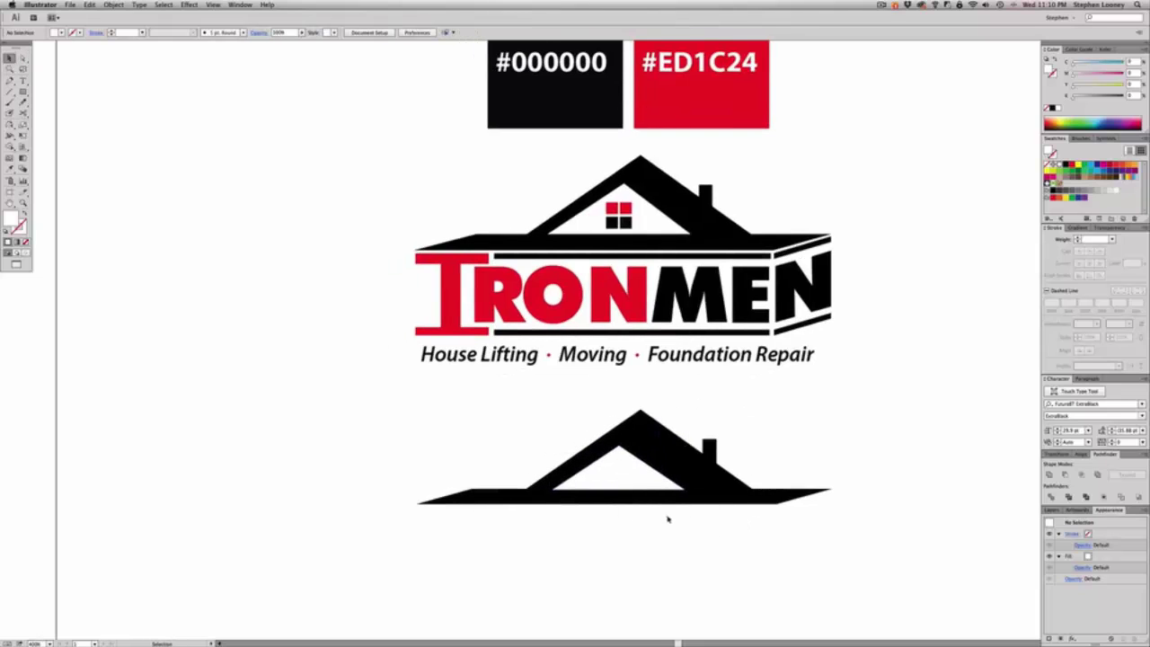
pyautogui.moveTo(845, 574); pyautogui.dragTo(515, 449)
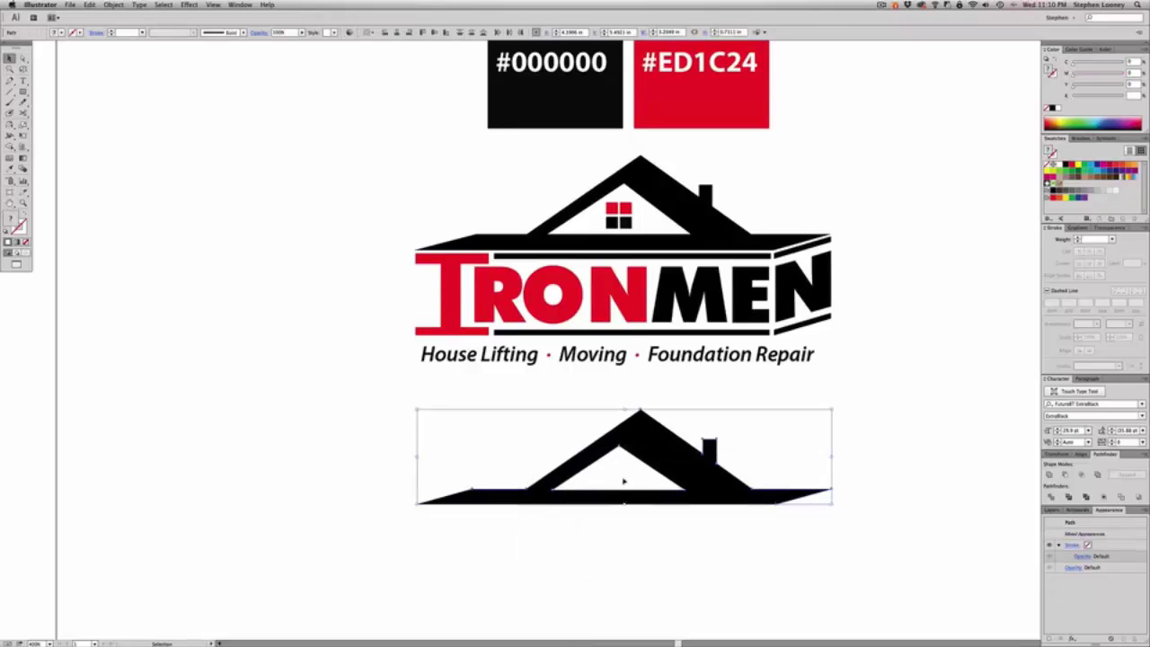
pyautogui.click(680, 538)
pyautogui.moveTo(652, 486); pyautogui.dragTo(514, 470)
pyautogui.press('super+z')
pyautogui.click(669, 478)
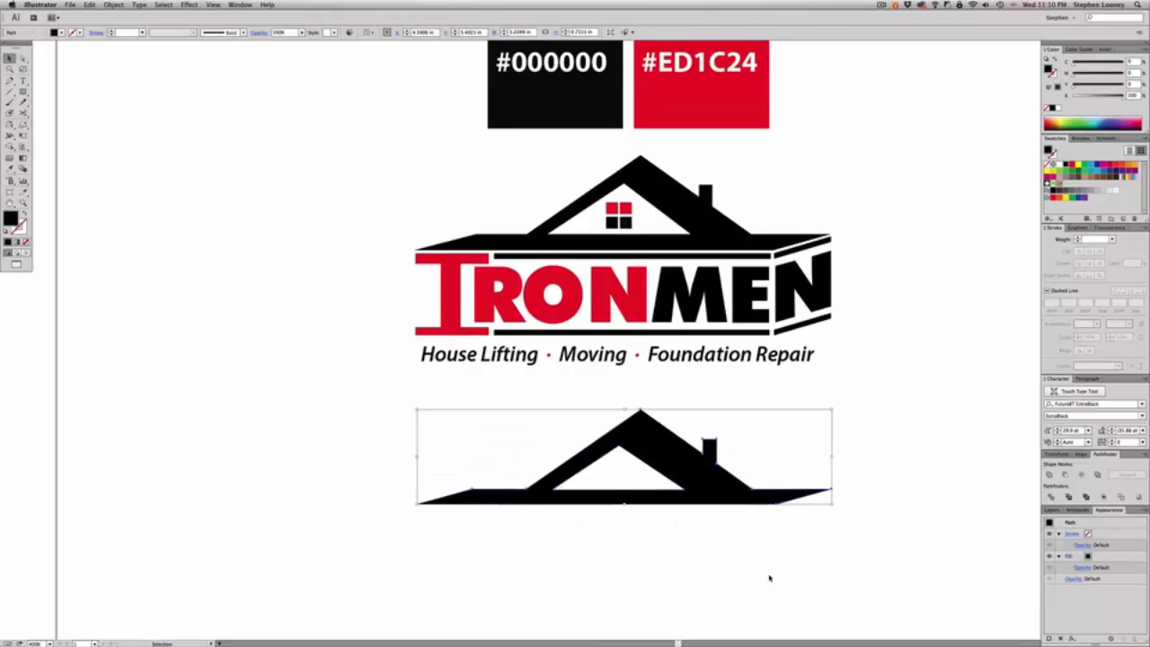
pyautogui.keyDown('shift'); pyautogui.click(611, 478); pyautogui.keyUp('shift')
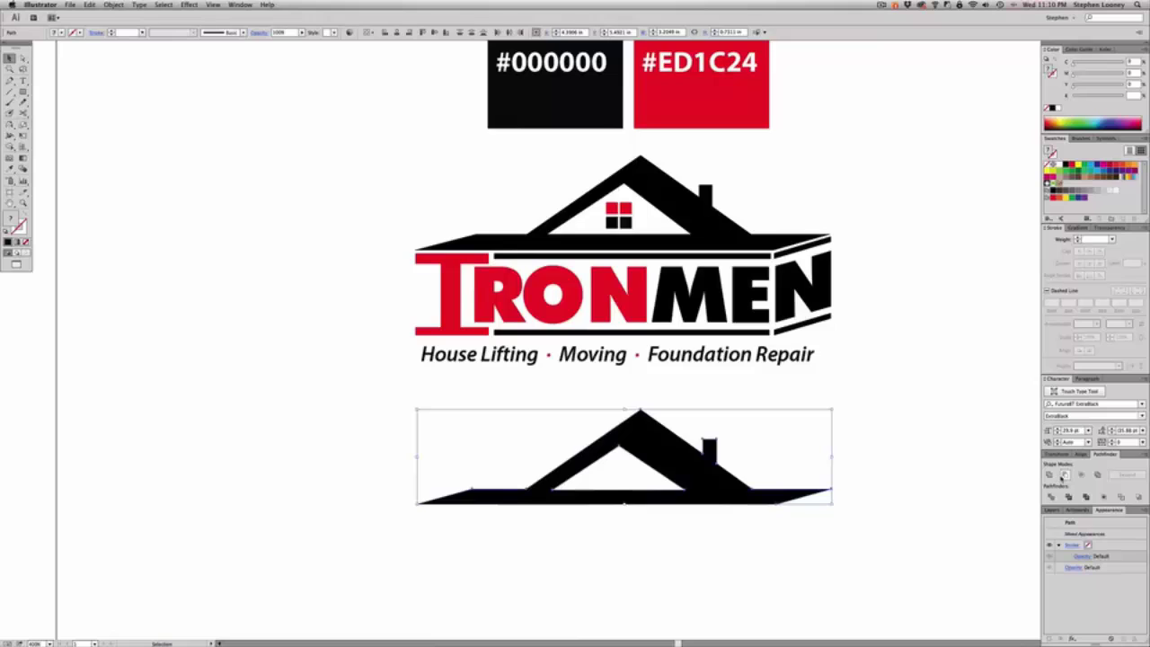
pyautogui.click(1061, 476)
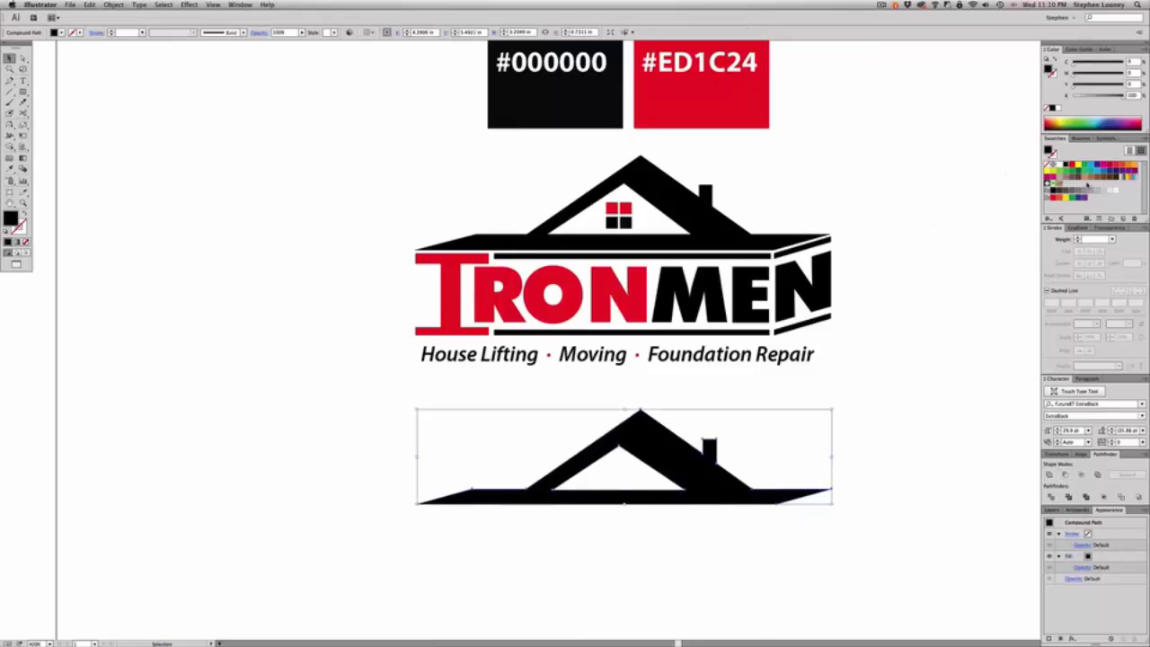
# Fill the cut-out roof with light blue to check the opening, and undo the recolouring
pyautogui.click(1091, 167)
pyautogui.click(886, 412)
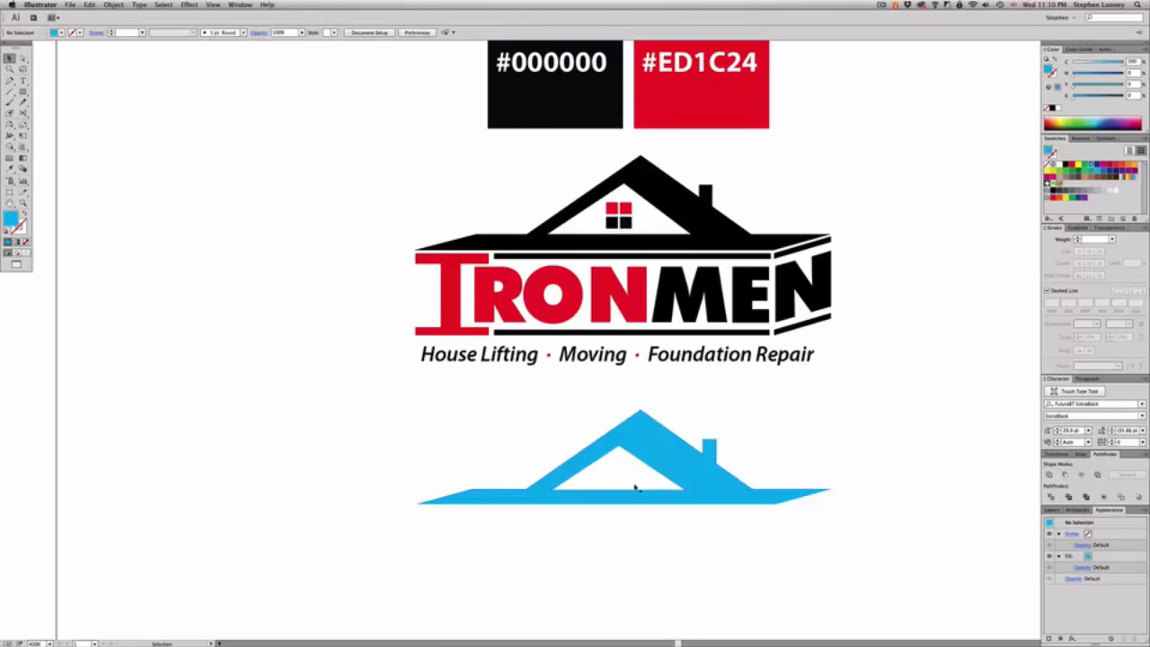
pyautogui.press('super+z')
pyautogui.click(678, 541)
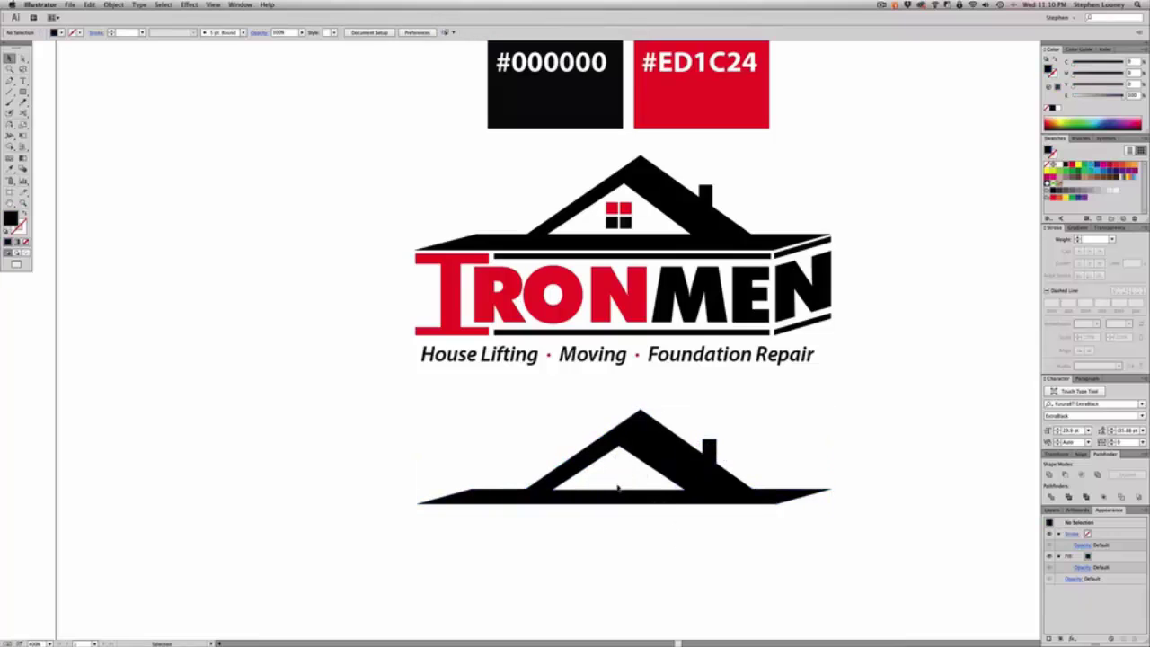
# Add the text RONMEN in FuturaBT ExtraBlack and place it just below the rebuilt roof
pyautogui.scroll(-1, 668, 560)
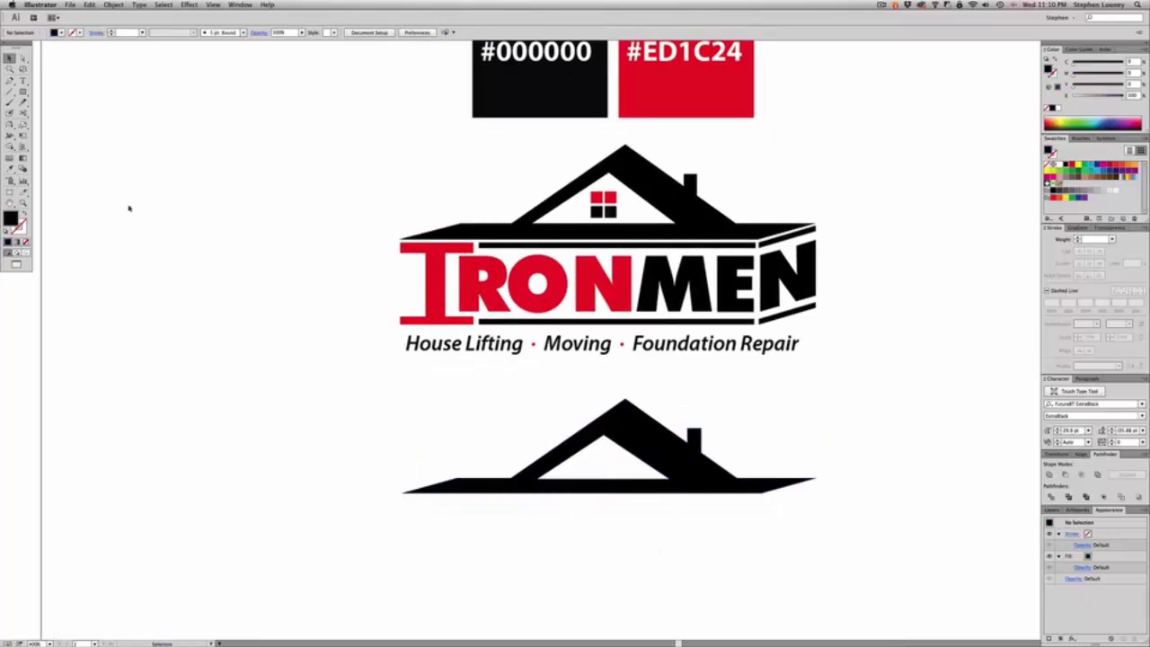
pyautogui.click(23, 80)
pyautogui.click(461, 536)
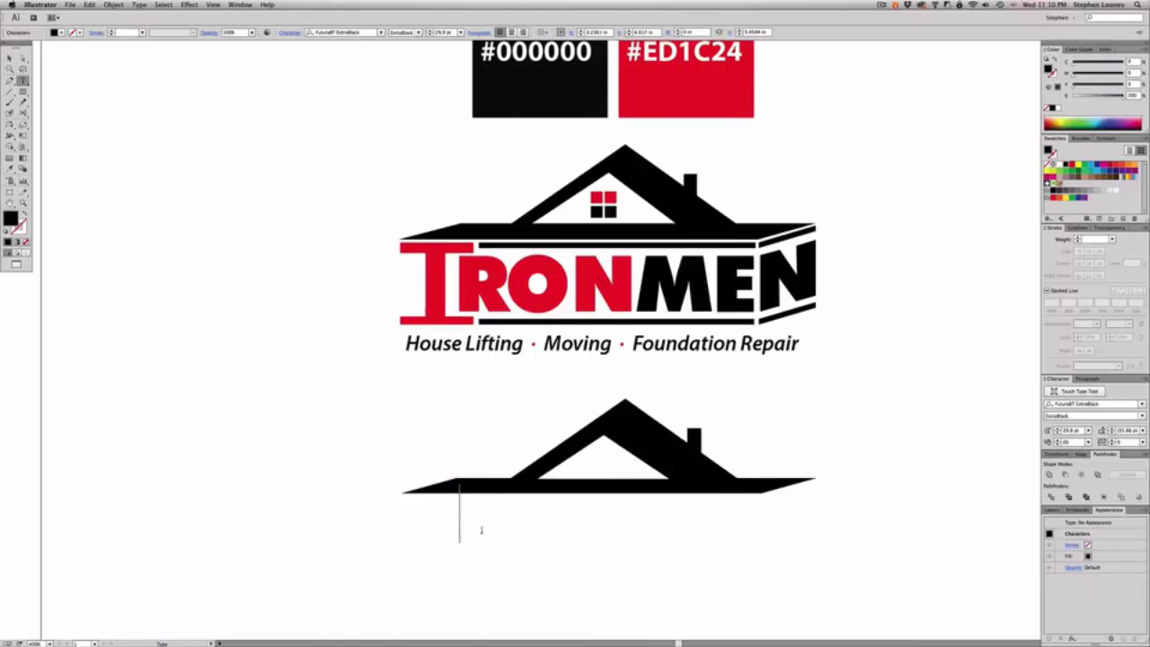
pyautogui.write('RON')
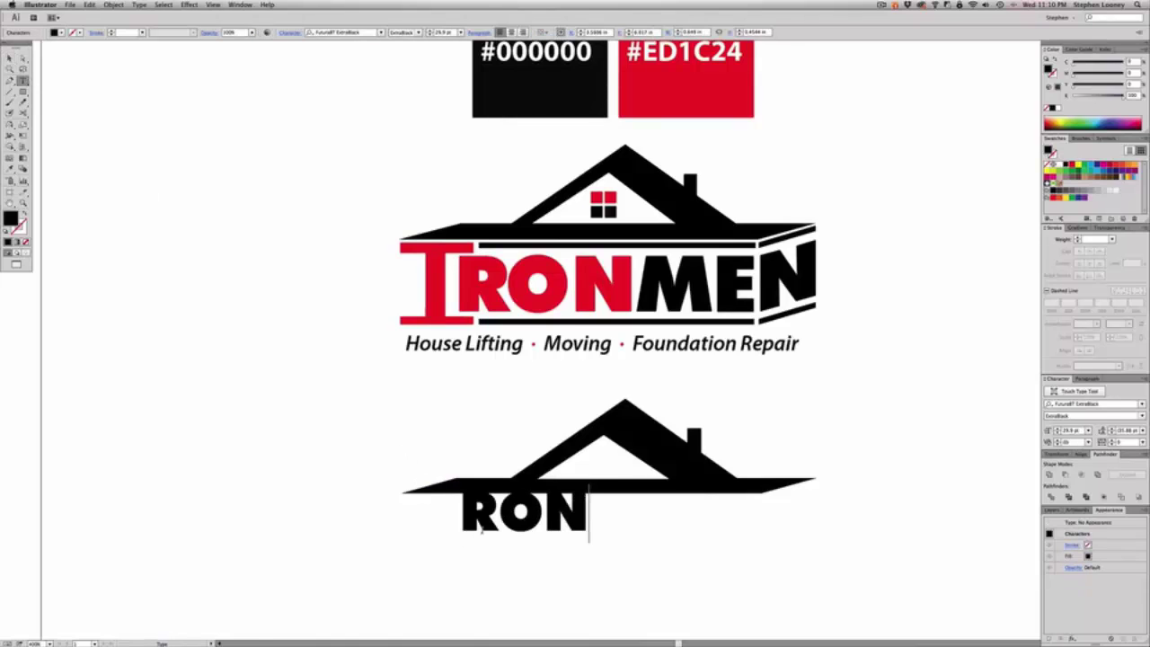
pyautogui.write('MEN')
pyautogui.press('Escape')
pyautogui.moveTo(483, 531); pyautogui.dragTo(498, 552)
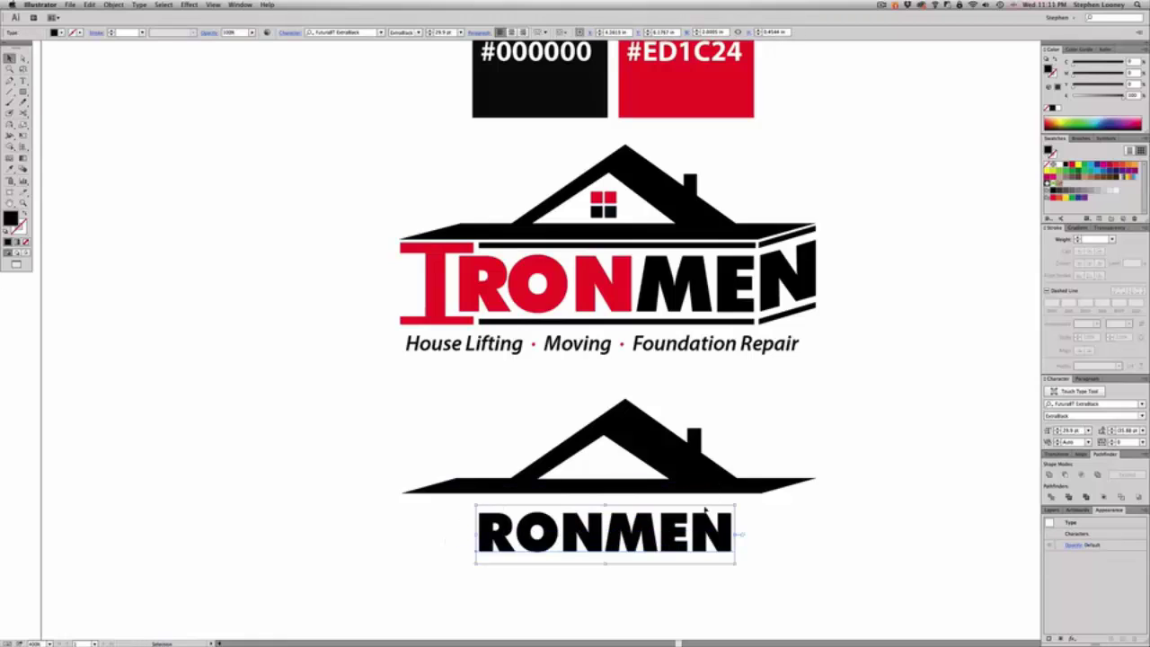
# Shorten the text to RONME and enlarge it to about 40.4 pt so it ends near the roof band's lower right corner
pyautogui.click(732, 536)
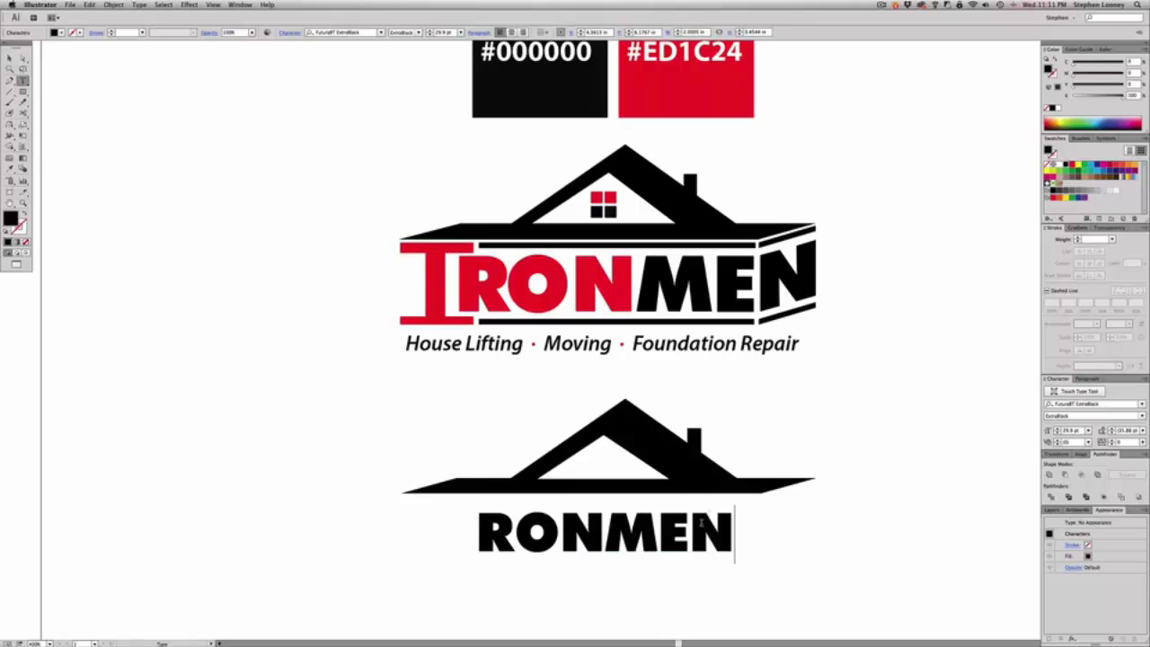
pyautogui.hotkey('shift', 'Left')
pyautogui.press('BackSpace')
pyautogui.press('Escape')
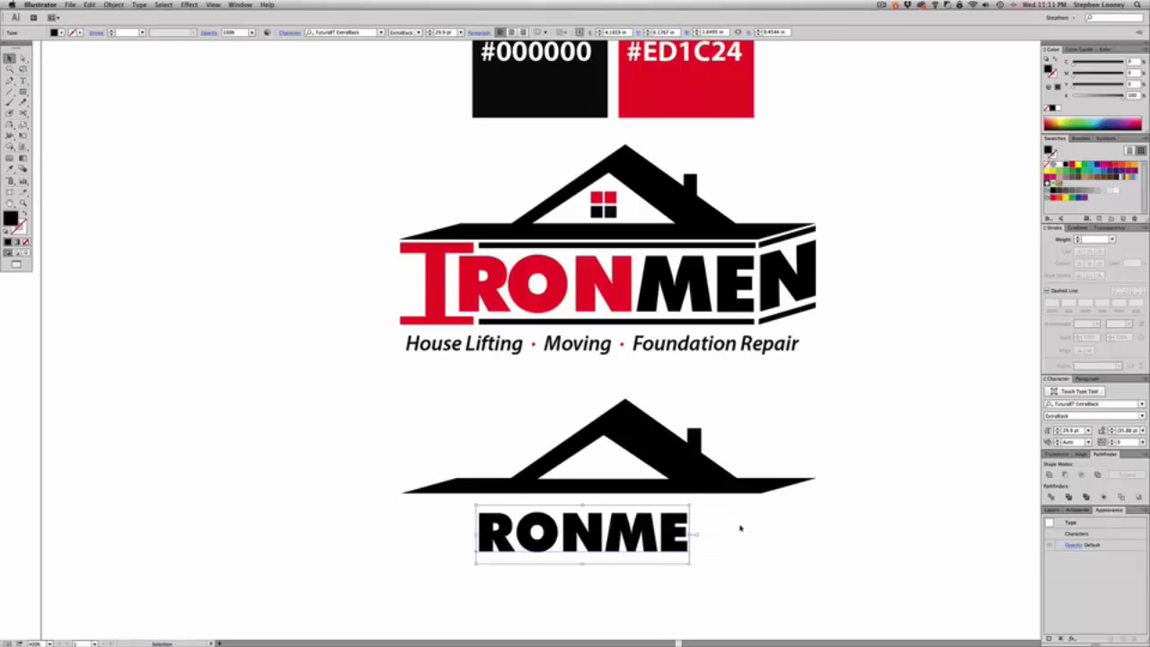
pyautogui.moveTo(689, 508); pyautogui.dragTo(764, 497)
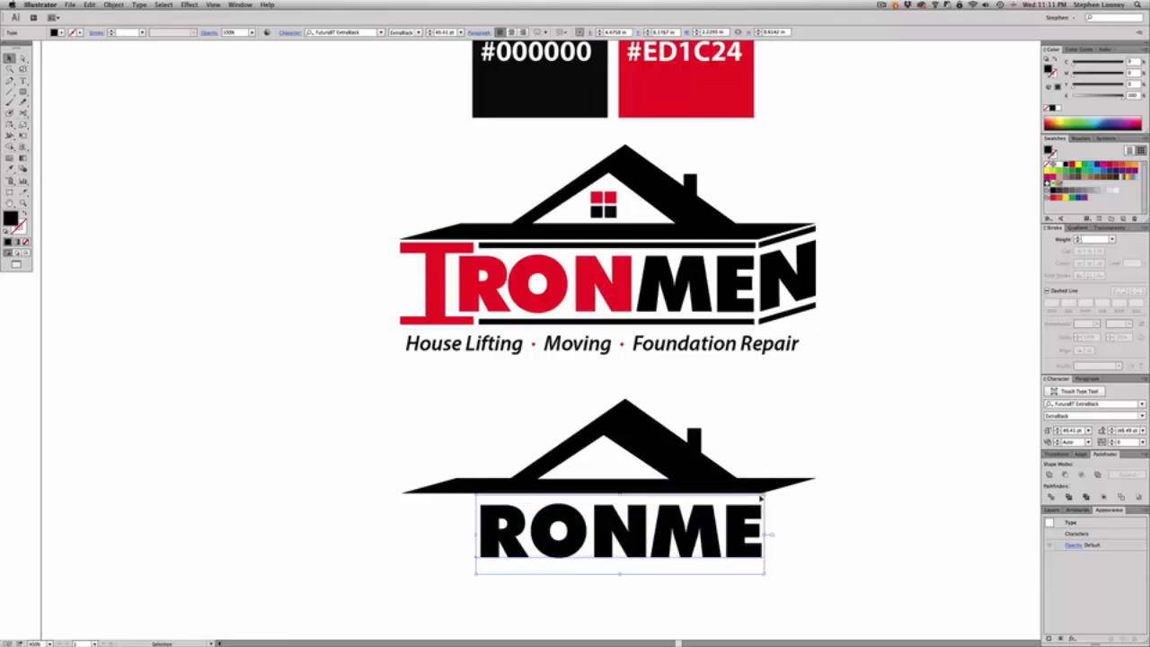
# Show the rulers around the document
pyautogui.press('a')
pyautogui.press('v')
pyautogui.press('super+r')
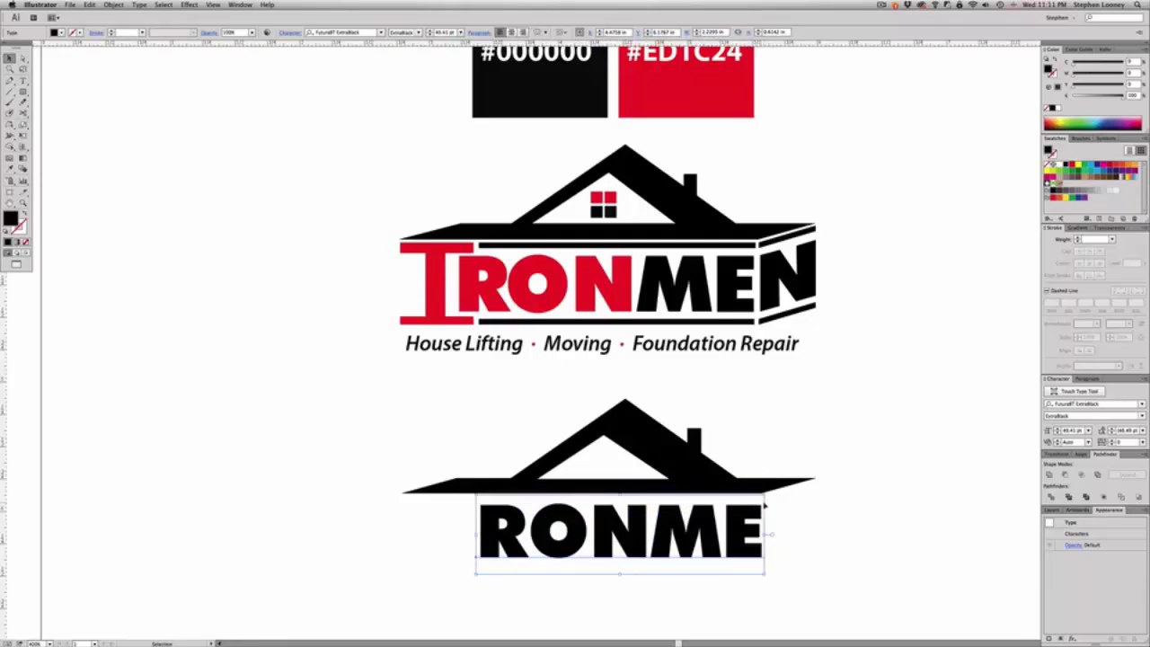
# Place a vertical guide at the roof band's lower right corner, and shift RONME down and left of it at about 40.36 pt
pyautogui.moveTo(138, 588); pyautogui.dragTo(761, 581)
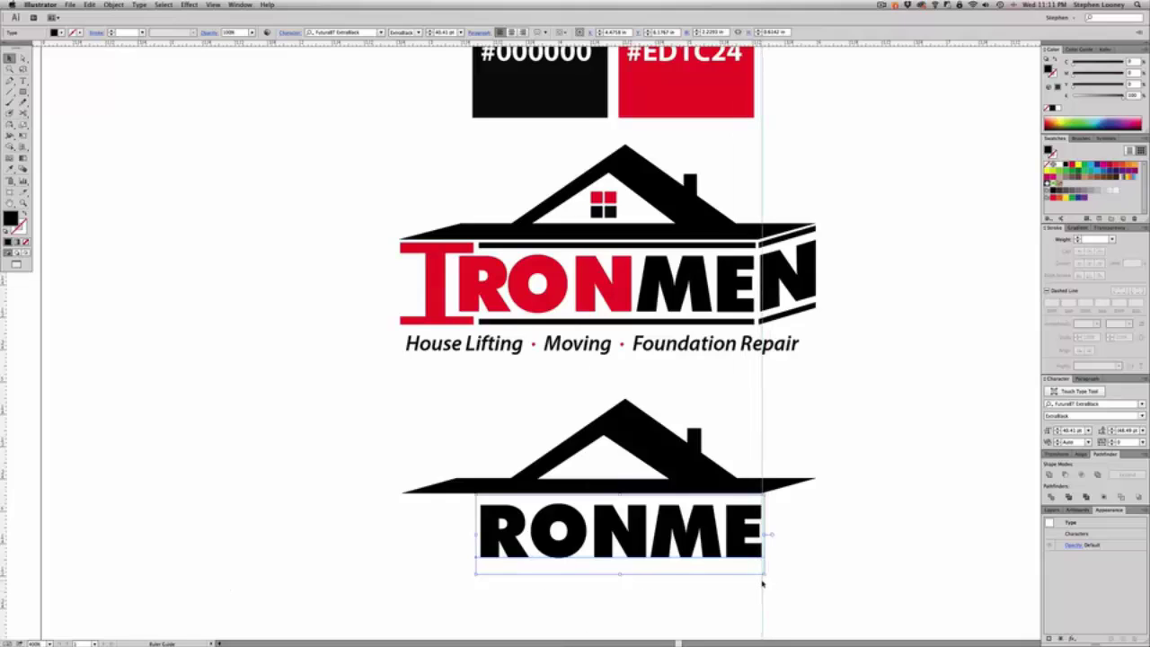
pyautogui.click(838, 576)
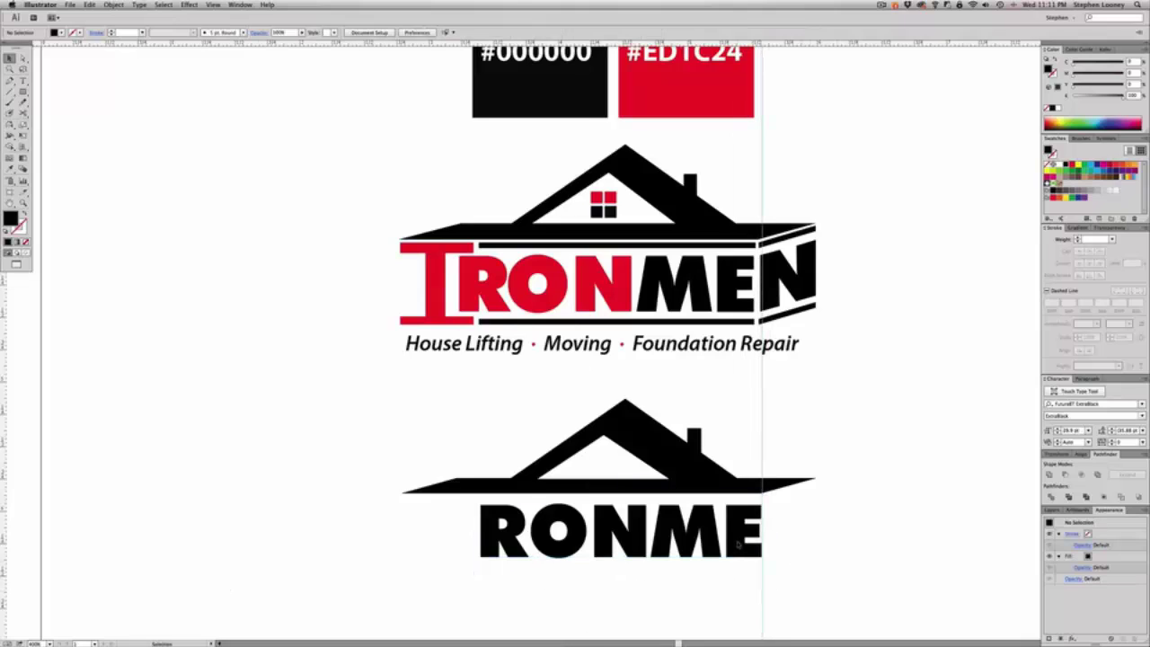
pyautogui.moveTo(738, 545); pyautogui.dragTo(733, 549)
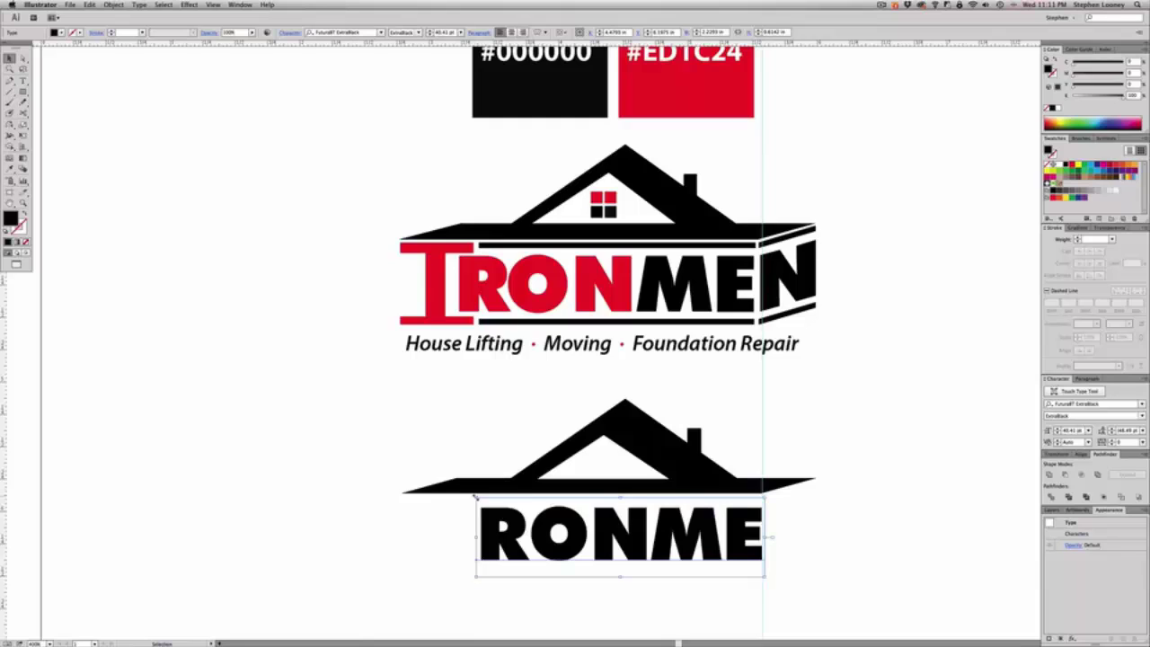
pyautogui.moveTo(475, 496)
pyautogui.mouseDown()
pyautogui.moveTo(453, 493)
pyautogui.moveTo(480, 517)
pyautogui.moveTo(458, 496)
pyautogui.moveTo(476, 502)
pyautogui.mouseUp()
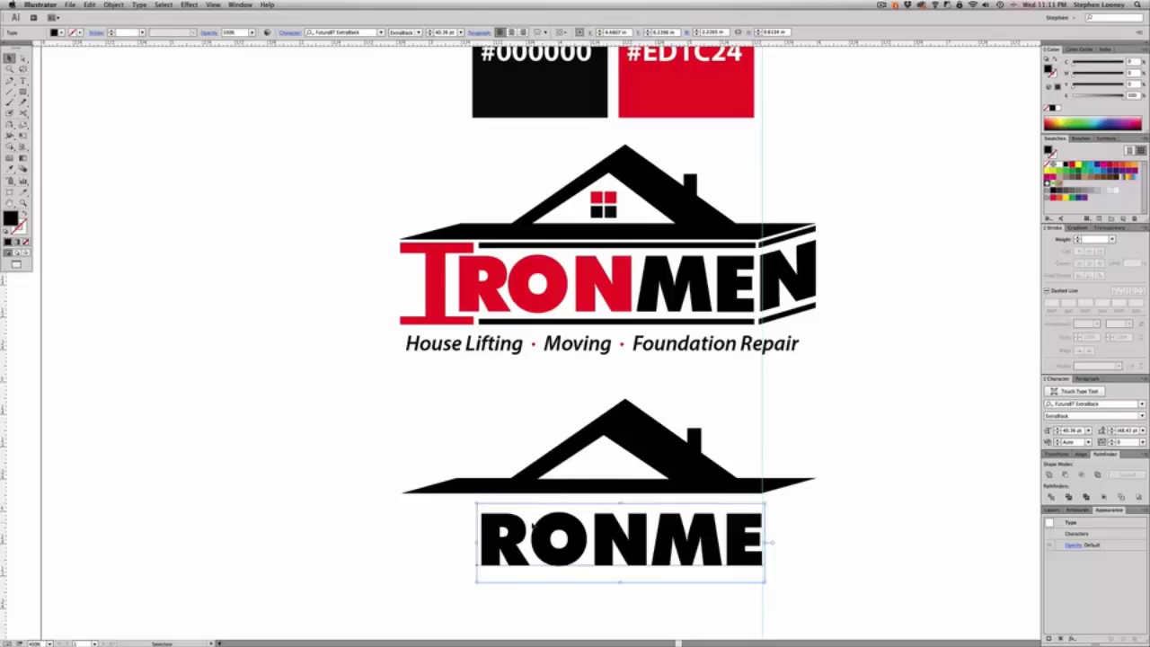
pyautogui.moveTo(532, 529); pyautogui.dragTo(526, 528)
pyautogui.click(813, 525)
pyautogui.scroll(-1, 805, 524)
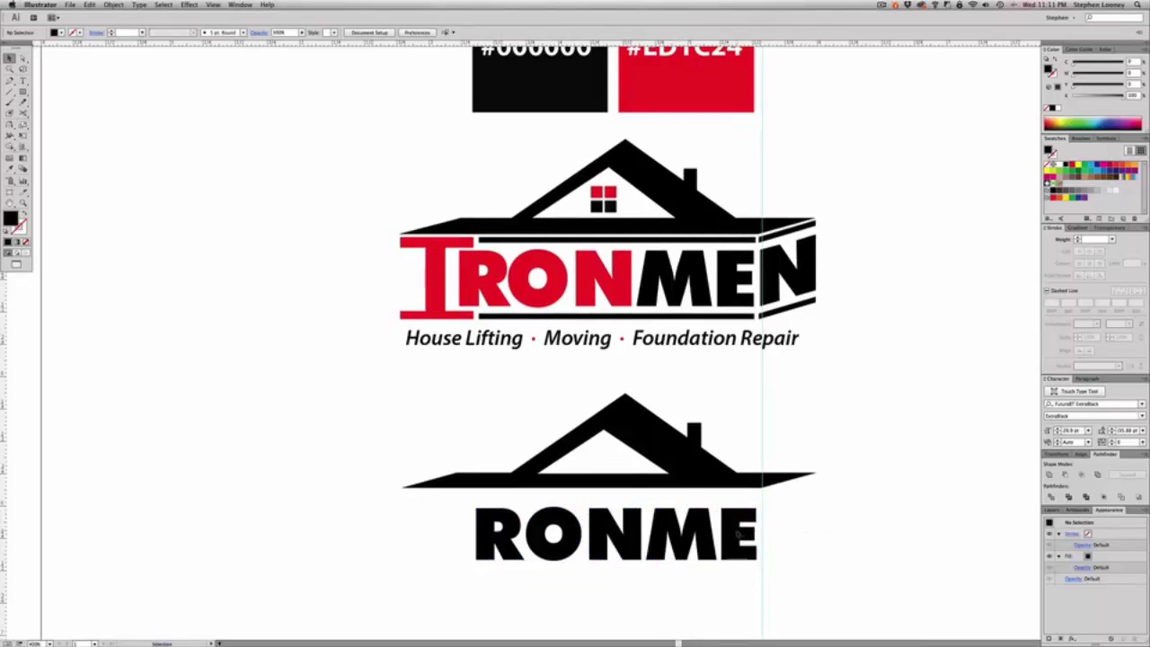
# Add a separate letter N in the same type style and set it directly after RONME
pyautogui.click(593, 544)
pyautogui.moveTo(537, 540); pyautogui.dragTo(839, 542)
pyautogui.doubleClick(838, 542)
pyautogui.press('super+a')
pyautogui.write('N')
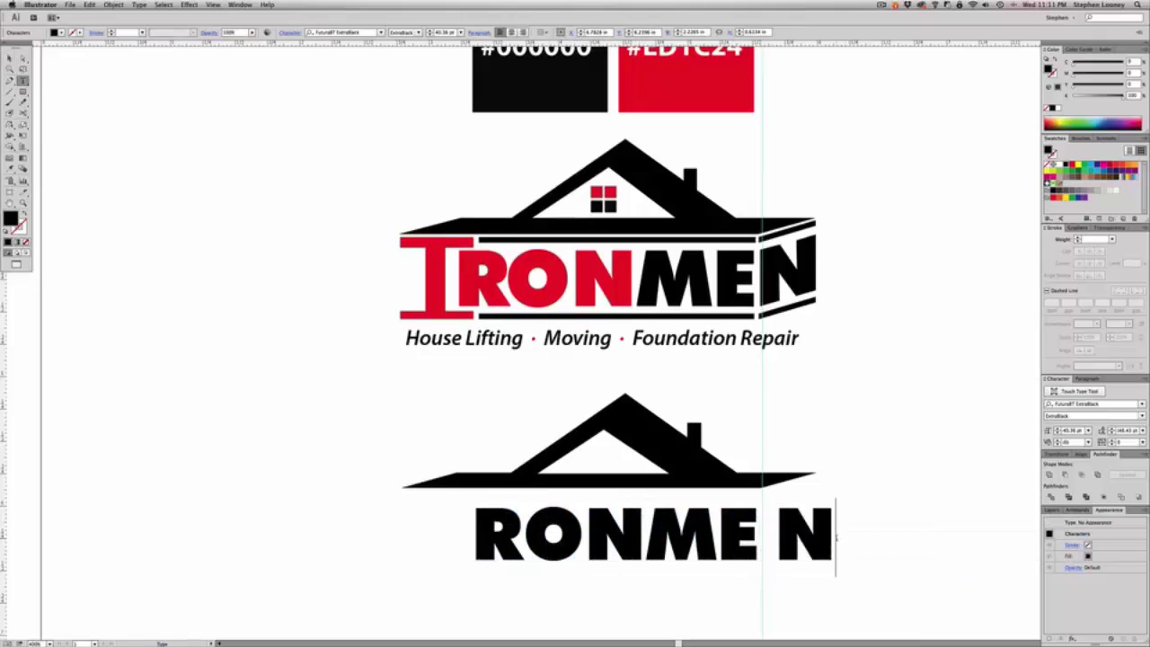
pyautogui.press('Escape')
pyautogui.moveTo(830, 540); pyautogui.dragTo(804, 543)
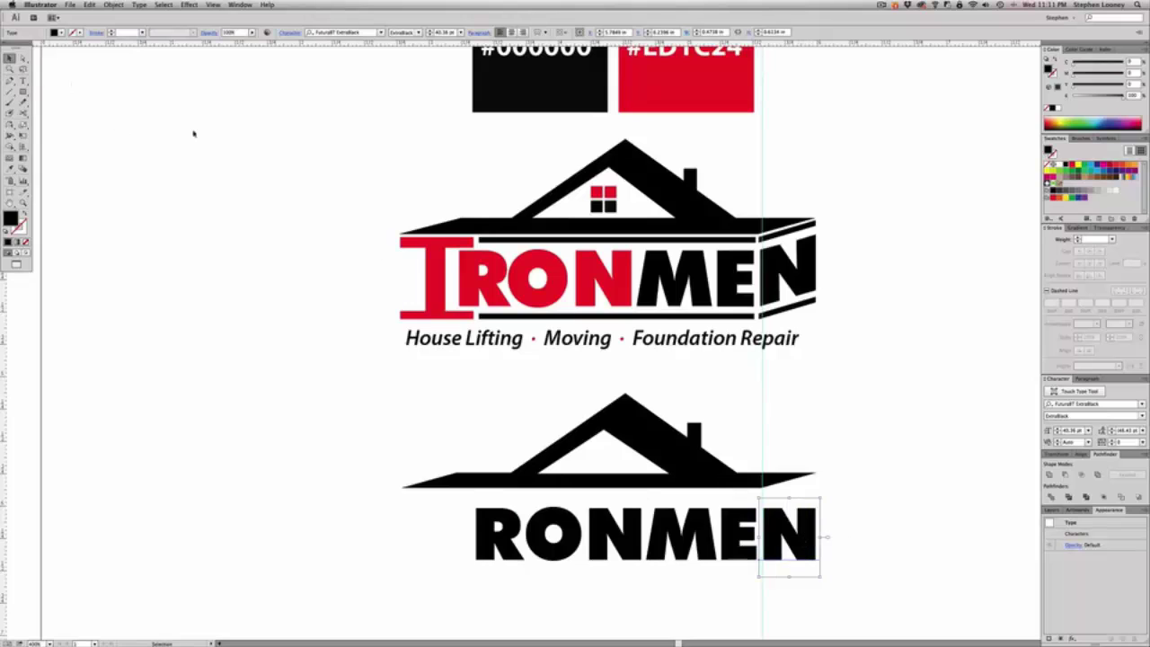
# Try to slant the separate N with the Free Transform tool's Perspective Distort
pyautogui.press('e')
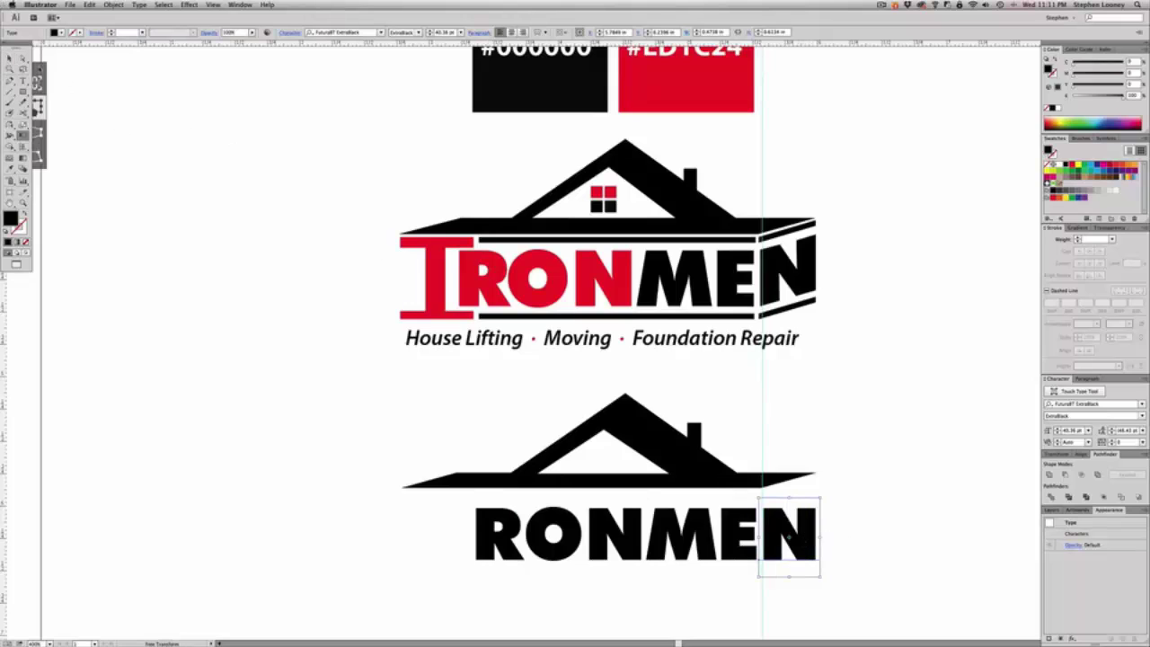
pyautogui.moveTo(201, 79); pyautogui.dragTo(225, 79)
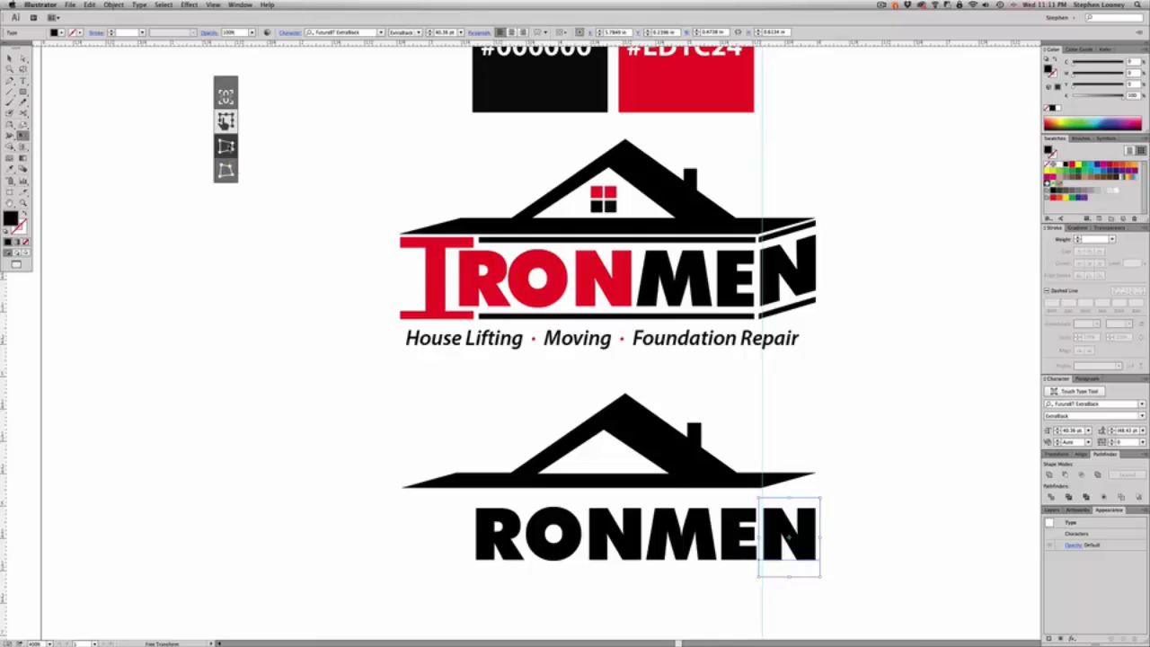
pyautogui.click(229, 149)
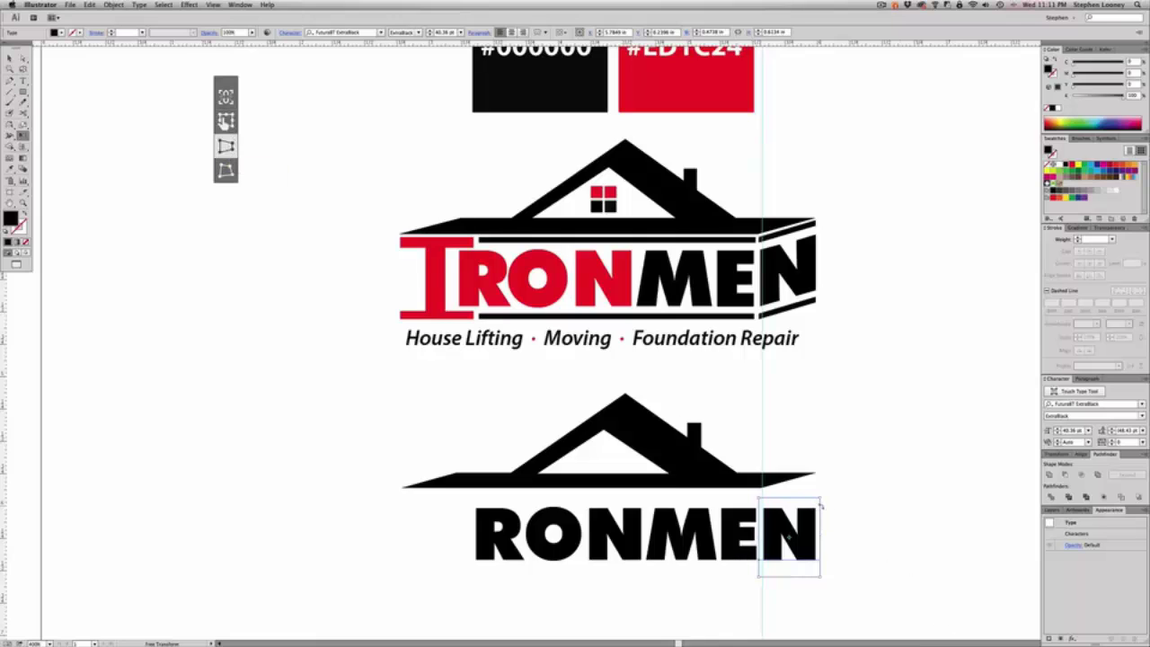
pyautogui.moveTo(821, 506); pyautogui.dragTo(822, 487)
# Convert the separate letter N to outlines
pyautogui.press('Escape')
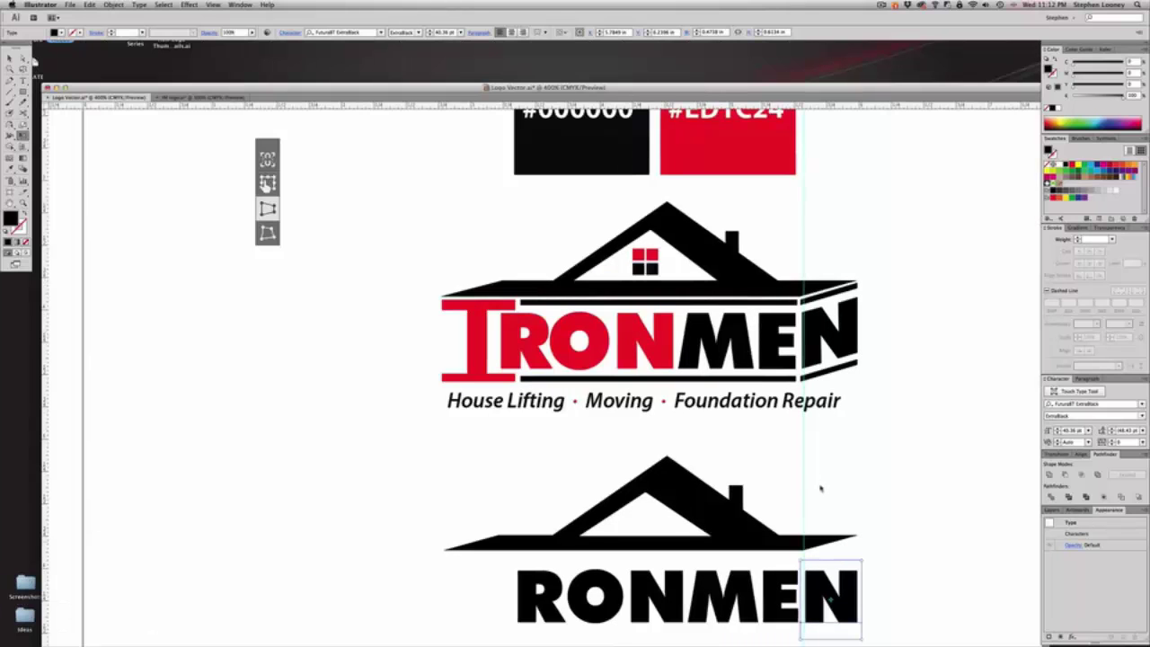
pyautogui.moveTo(861, 522); pyautogui.dragTo(815, 471)
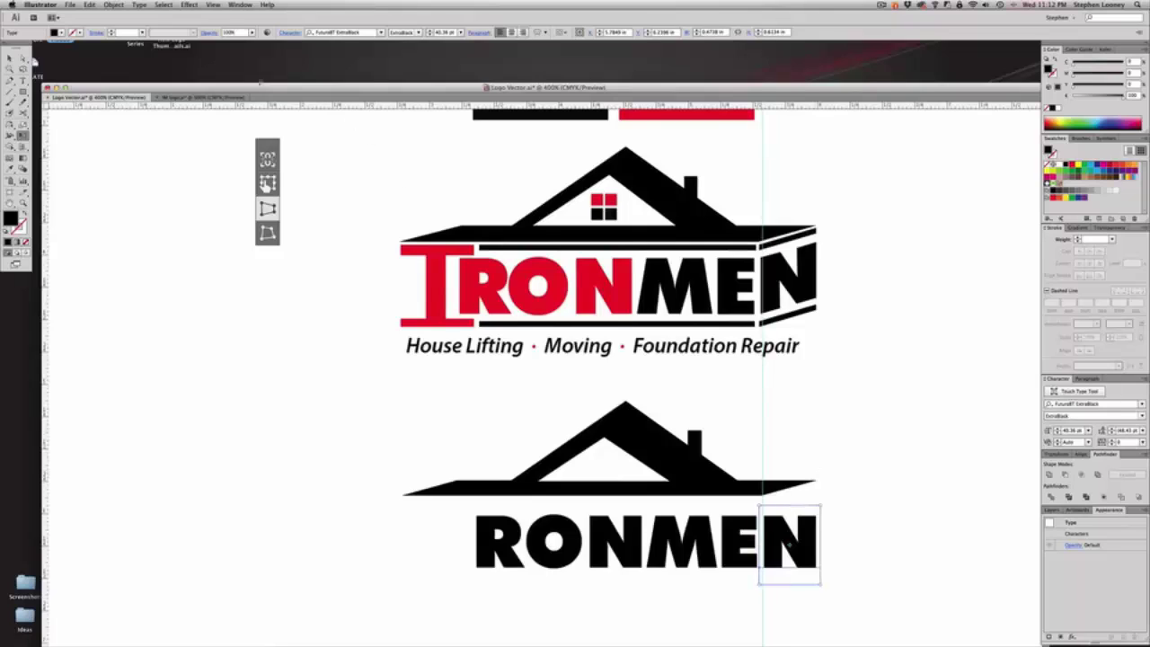
pyautogui.click(140, 4)
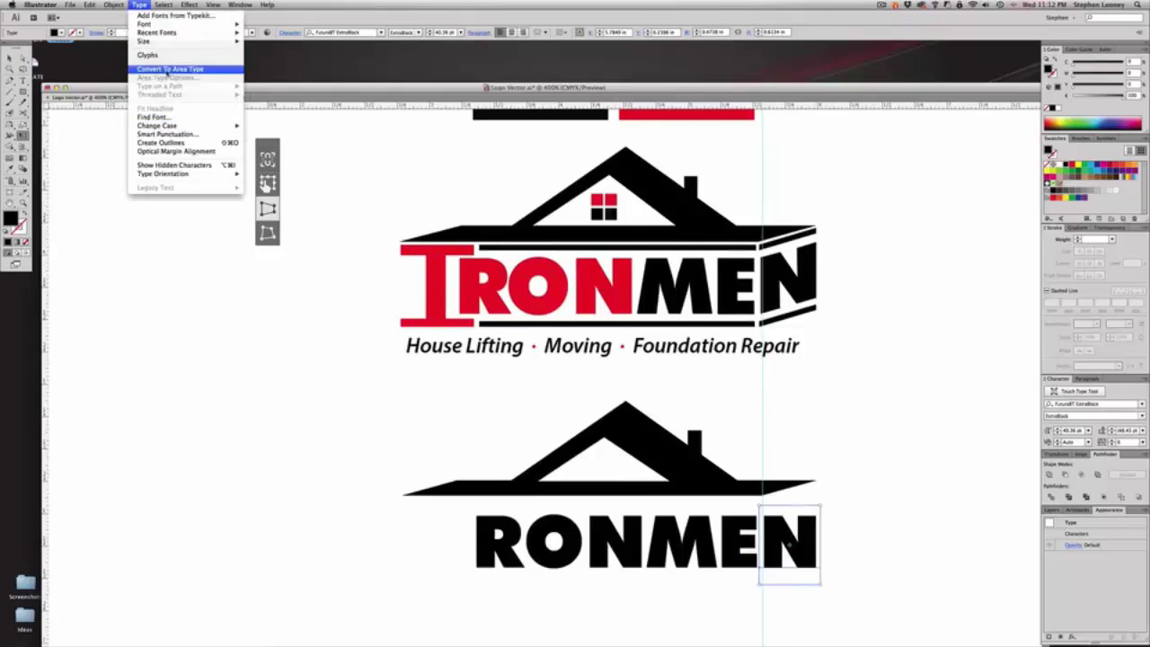
pyautogui.click(165, 144)
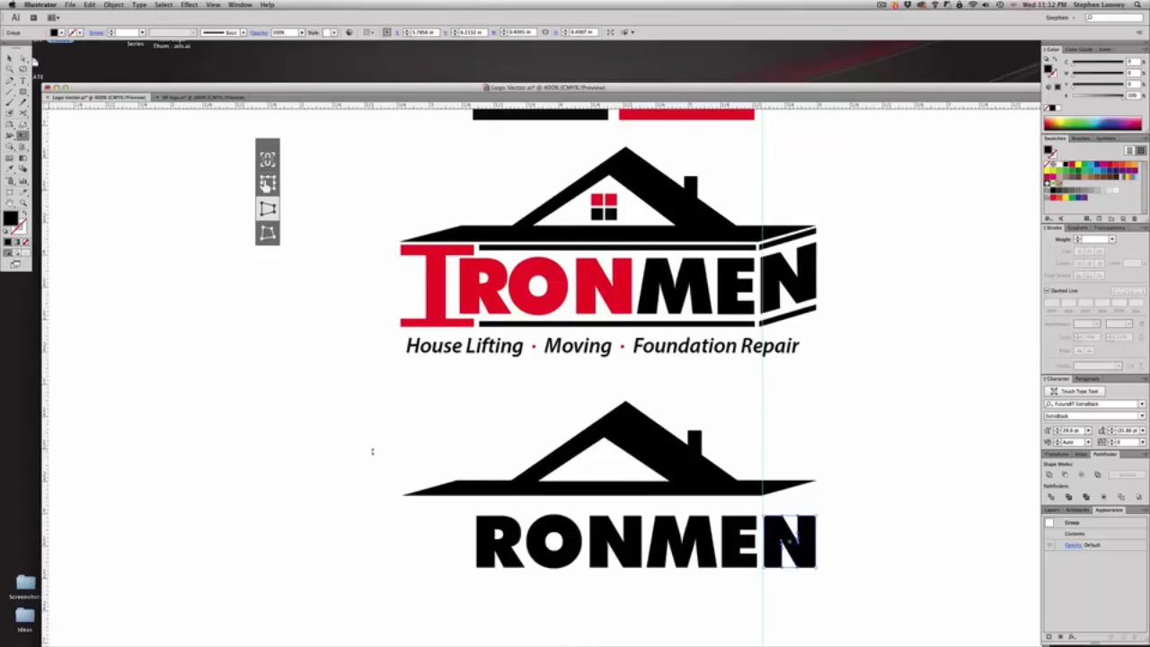
# Free Distort the outlined N, raising its upper and lower right corners to follow the slant of the roof band's end
pyautogui.press('f')
pyautogui.moveTo(714, 455); pyautogui.dragTo(773, 507)
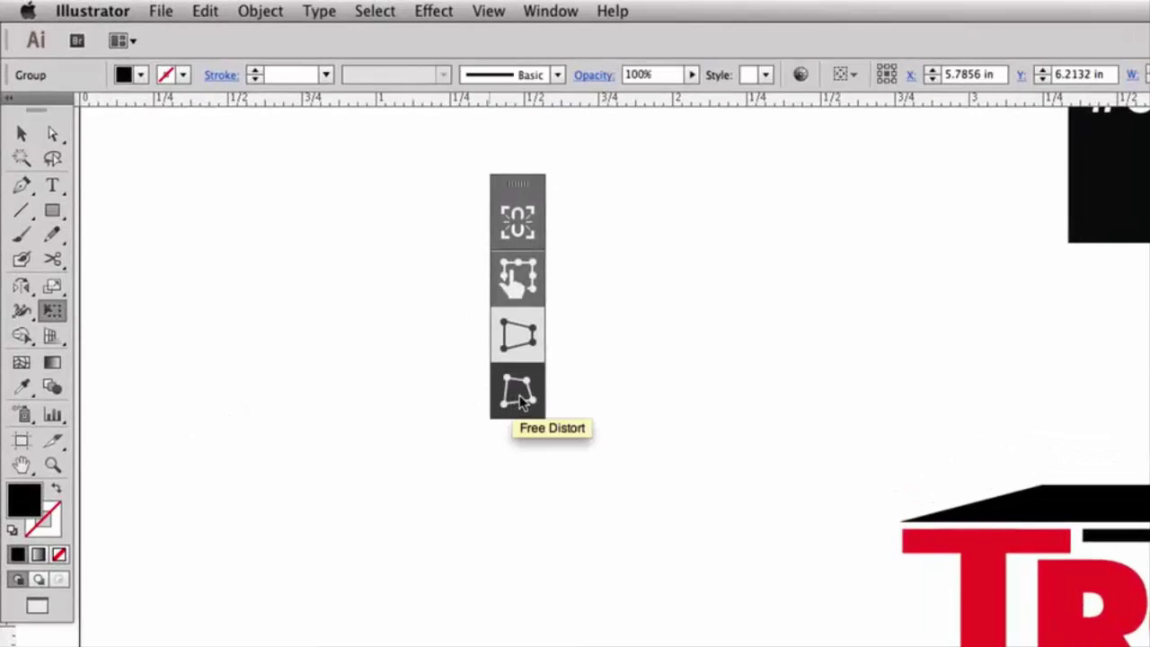
pyautogui.click(522, 402)
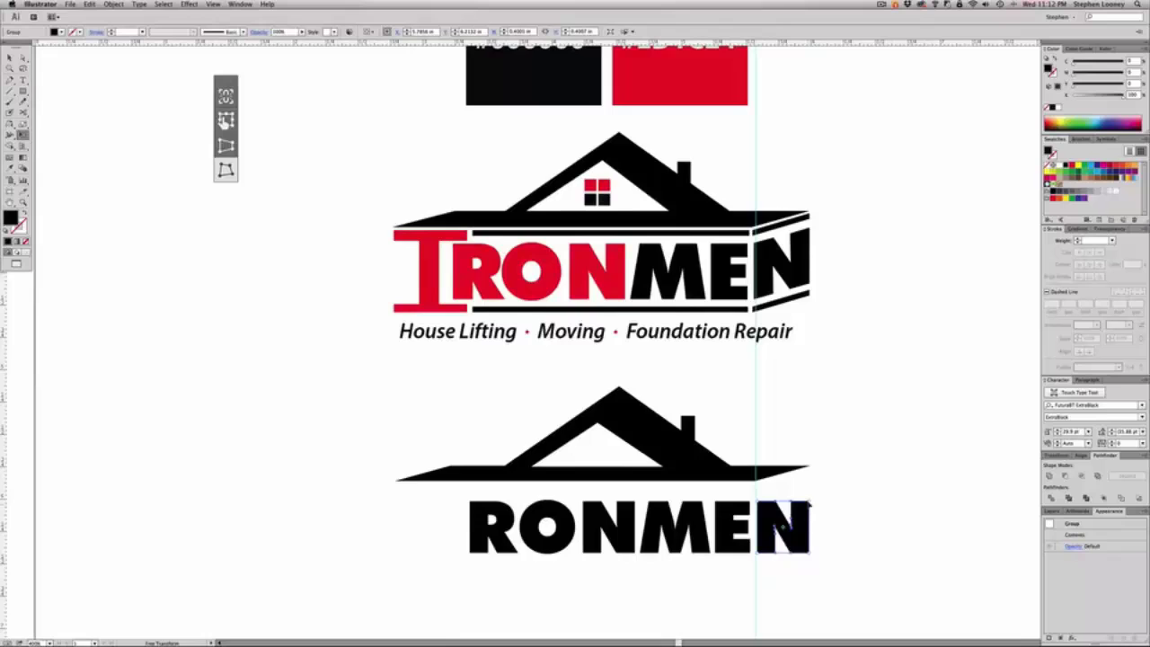
pyautogui.moveTo(811, 505); pyautogui.dragTo(812, 486)
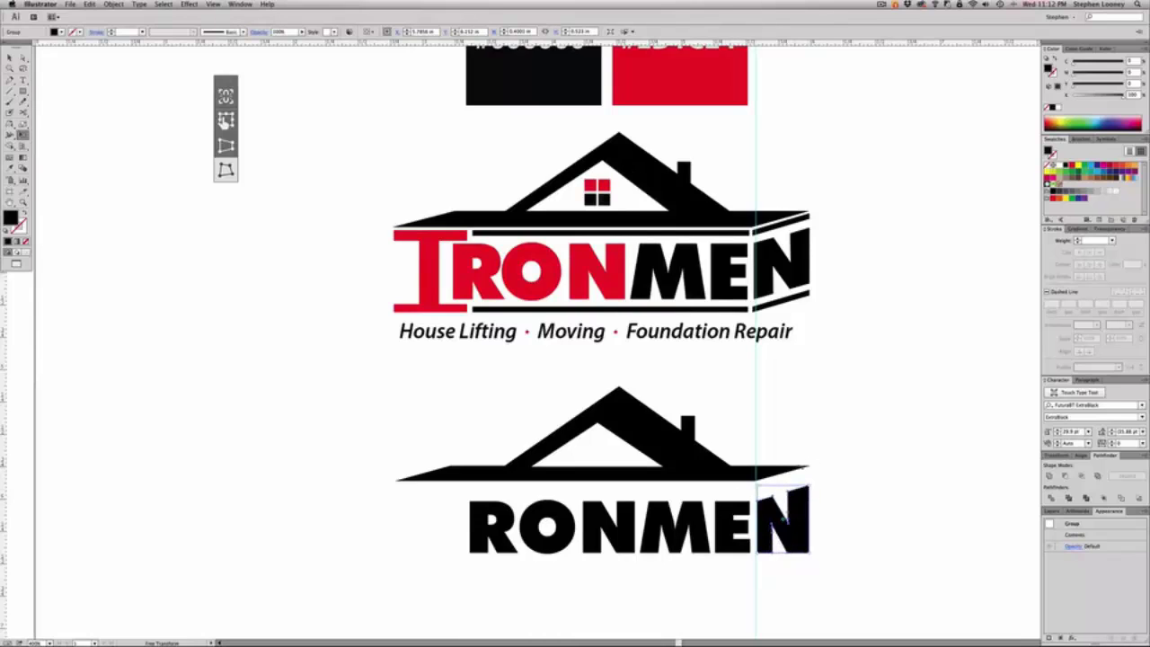
pyautogui.moveTo(812, 556); pyautogui.dragTo(813, 540)
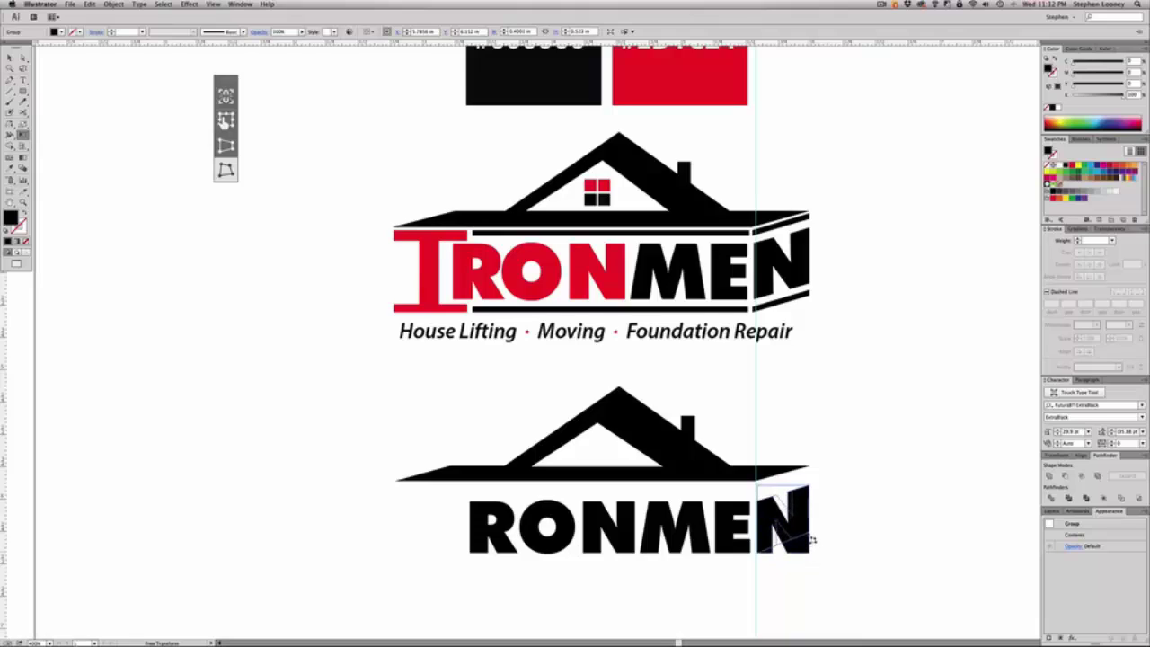
pyautogui.moveTo(812, 540); pyautogui.dragTo(813, 539)
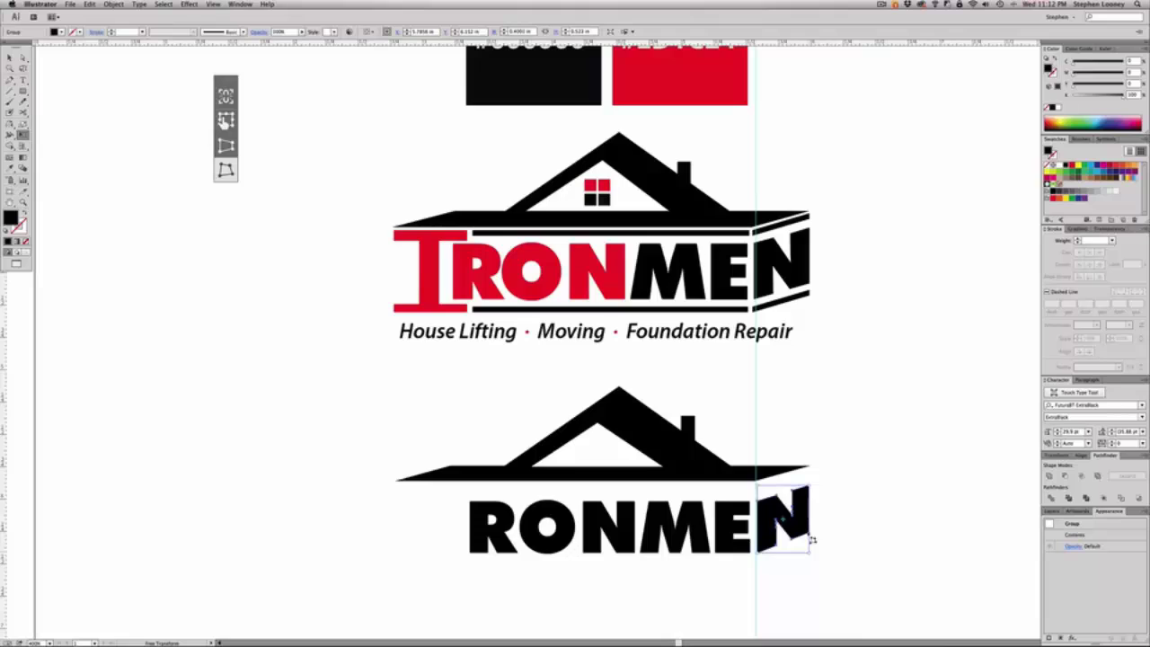
# Narrow the slanted N slightly from its outer side
pyautogui.press('v')
pyautogui.hscroll(-3, 856, 504)
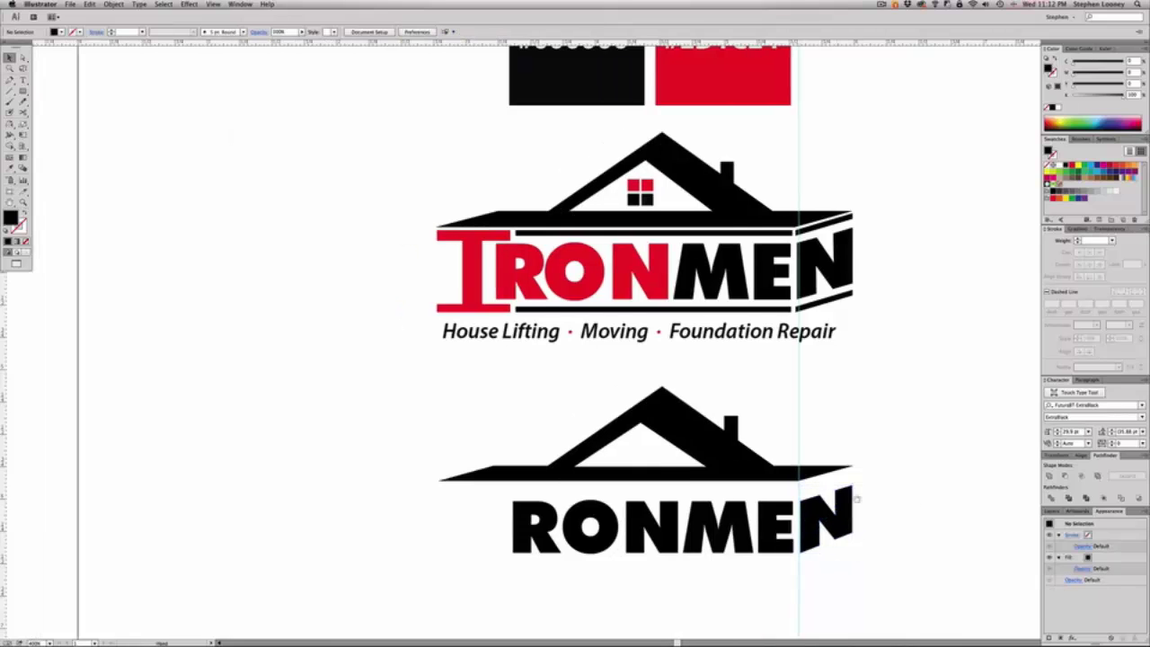
pyautogui.press('e')
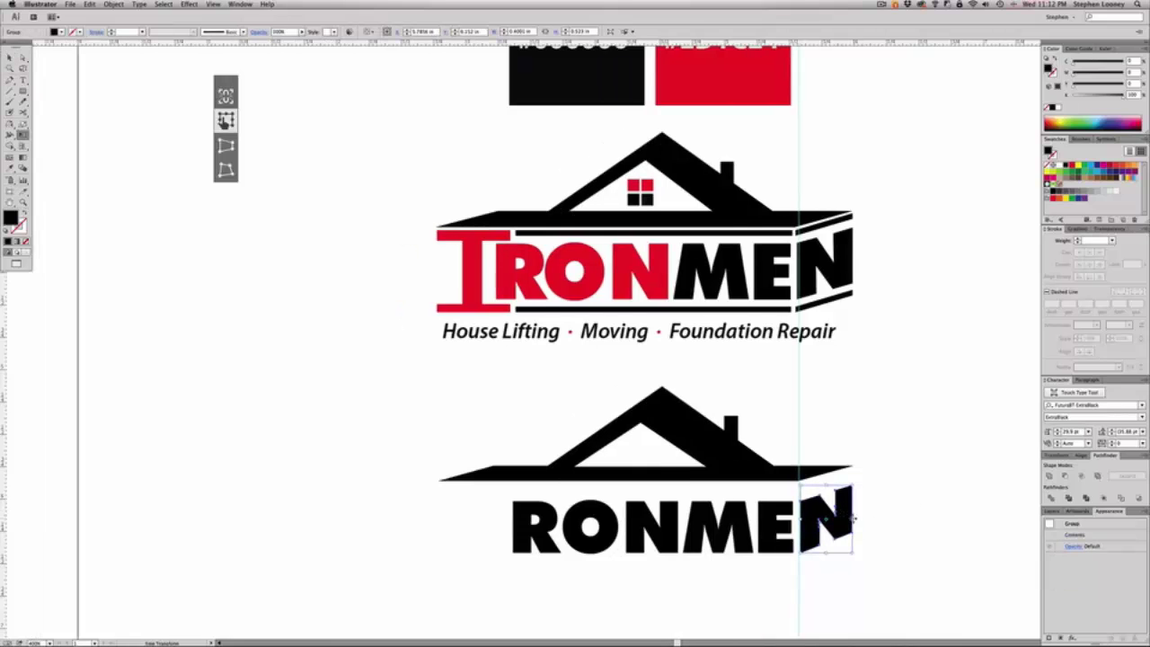
pyautogui.moveTo(852, 520); pyautogui.dragTo(851, 519)
pyautogui.press('a')
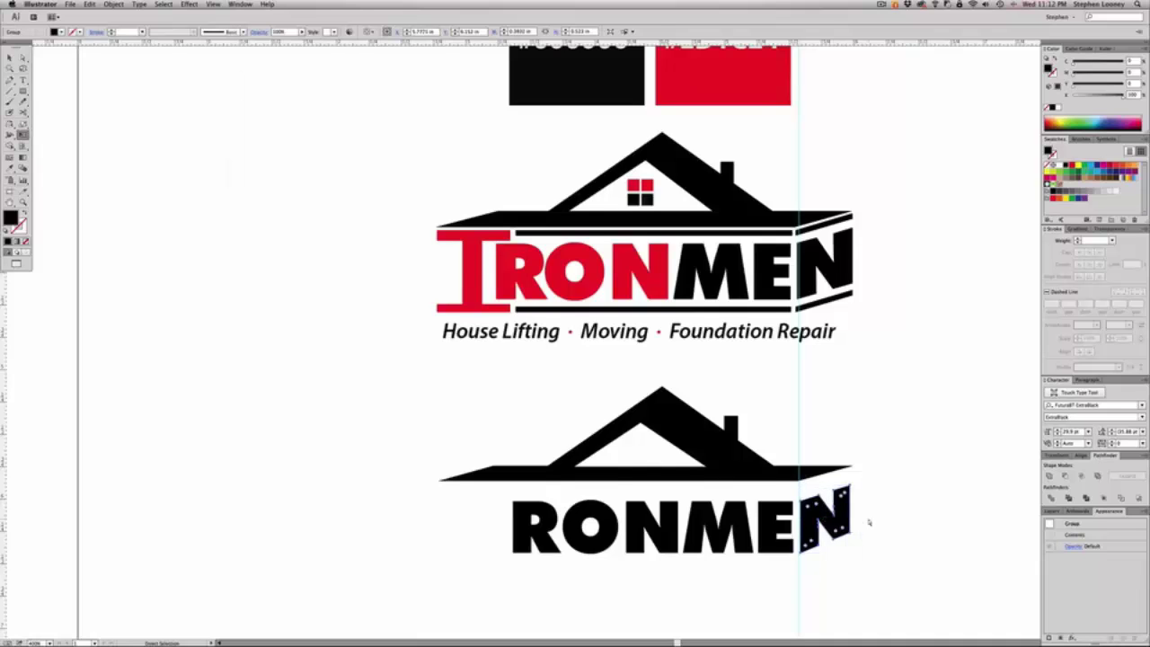
pyautogui.click(870, 522)
# Draw the I-beam's upright about 0.16 × 0.54 in before RONMEN and a bar about 0.49 × 0.07 in across its top
pyautogui.press('space')
pyautogui.moveTo(685, 578); pyautogui.dragTo(762, 587)
pyautogui.press('space')
pyautogui.press('space')
pyautogui.moveTo(711, 560); pyautogui.dragTo(722, 558)
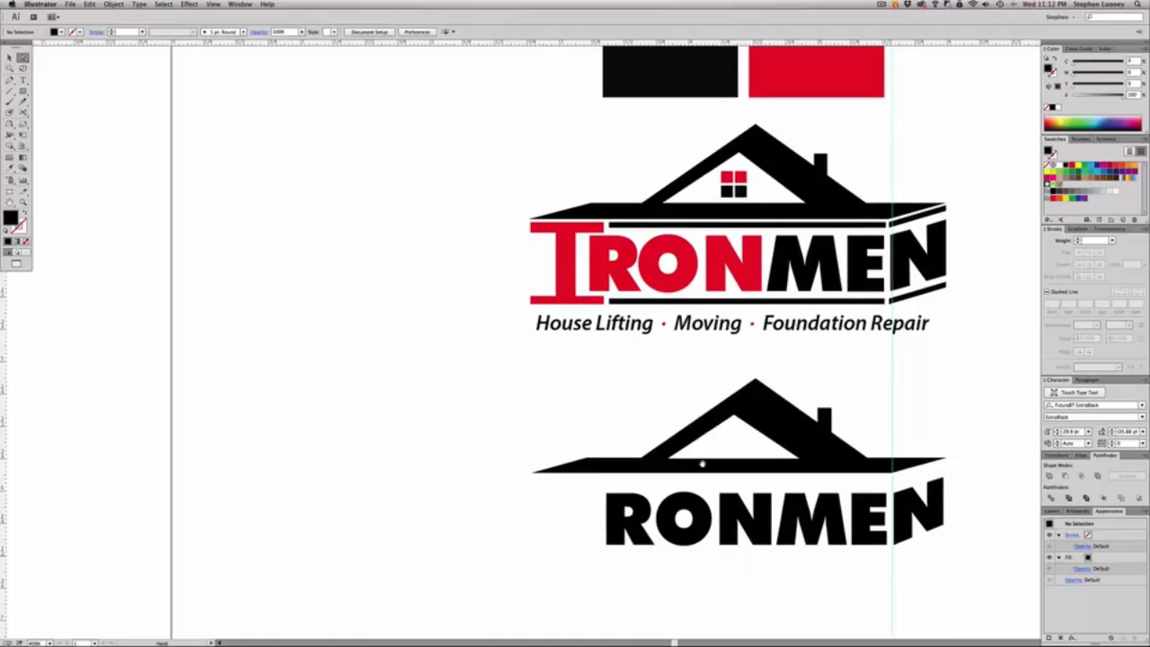
pyautogui.click(24, 90)
pyautogui.moveTo(562, 482); pyautogui.dragTo(575, 554)
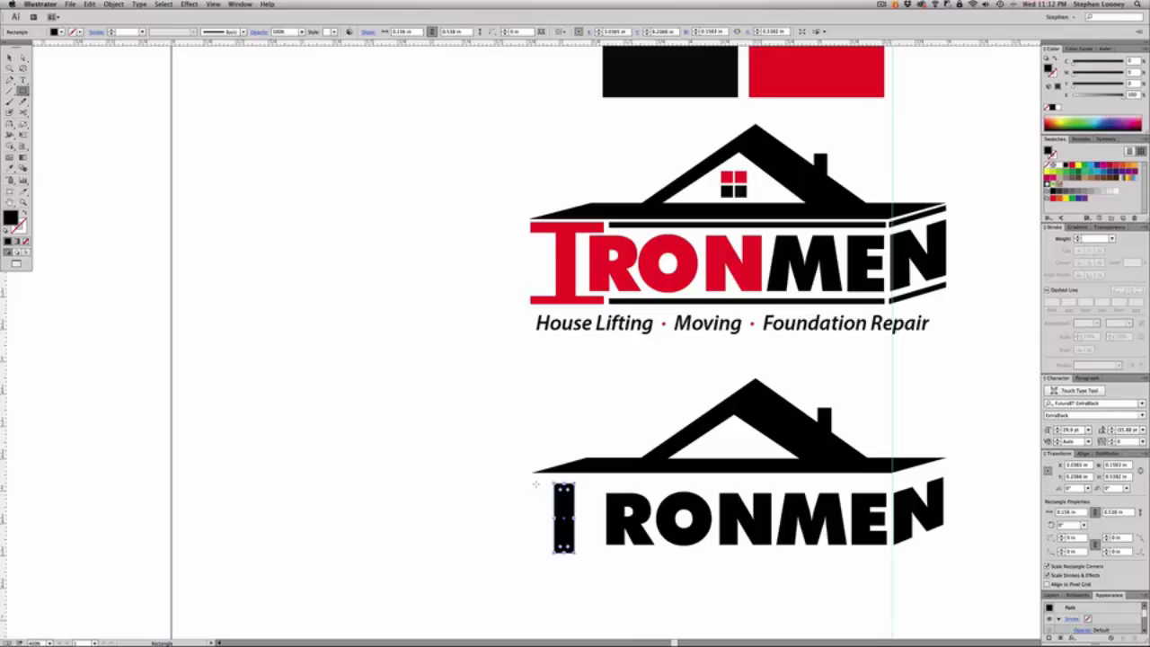
pyautogui.moveTo(531, 477); pyautogui.dragTo(595, 484)
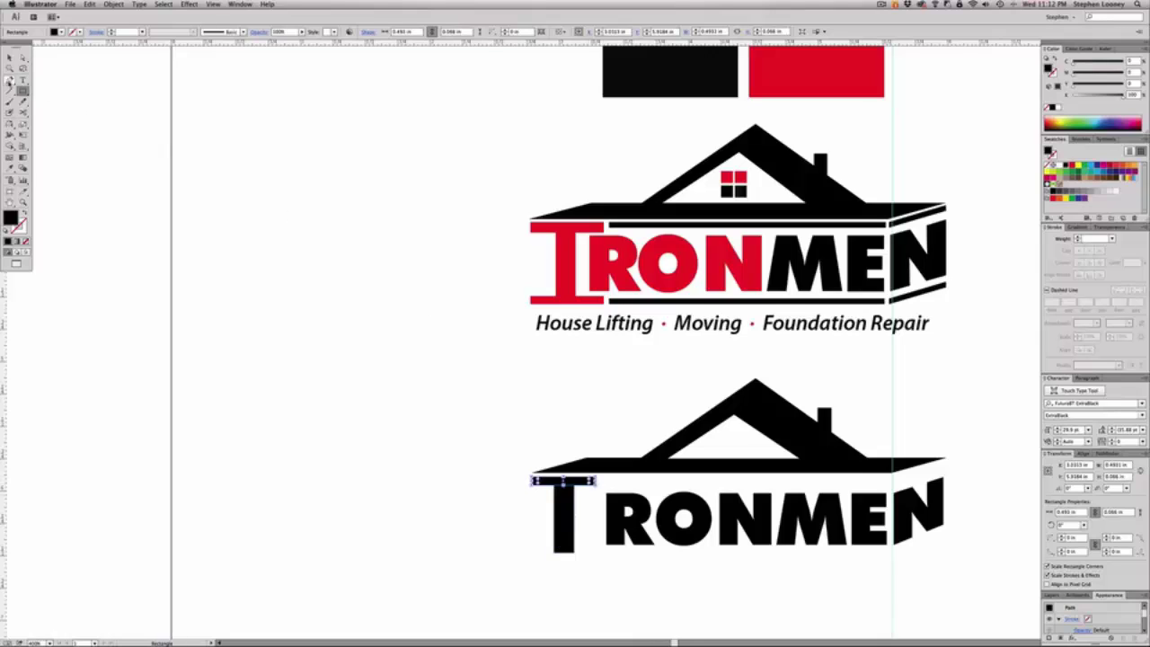
# Duplicate the I-beam's top bar straight down to the foot of the upright
pyautogui.press('v')
pyautogui.click(590, 519)
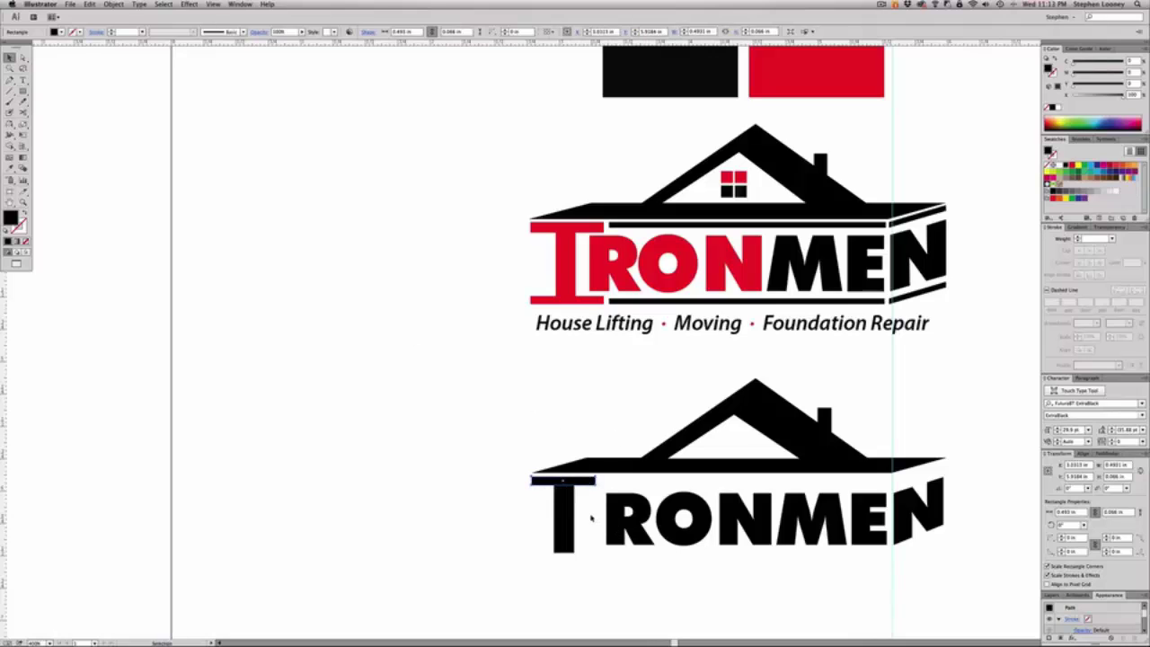
pyautogui.moveTo(576, 487); pyautogui.dragTo(577, 554)
pyautogui.click(609, 575)
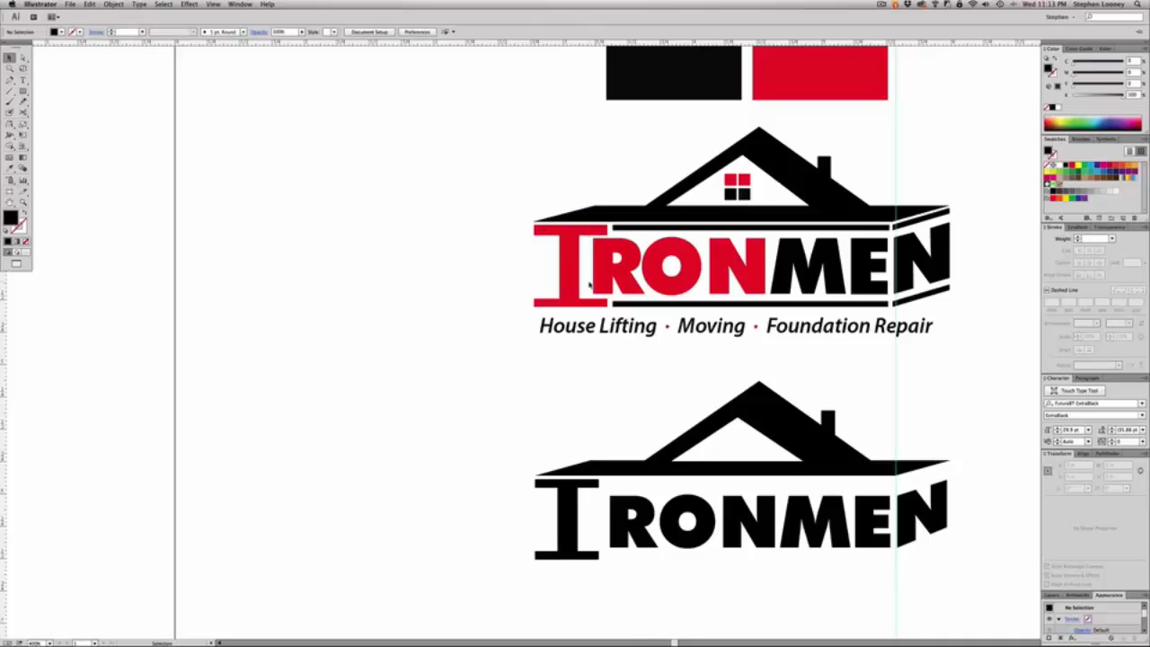
# Unite the three rectangles of the letter I into one shape
pyautogui.scroll(1, 606, 261)
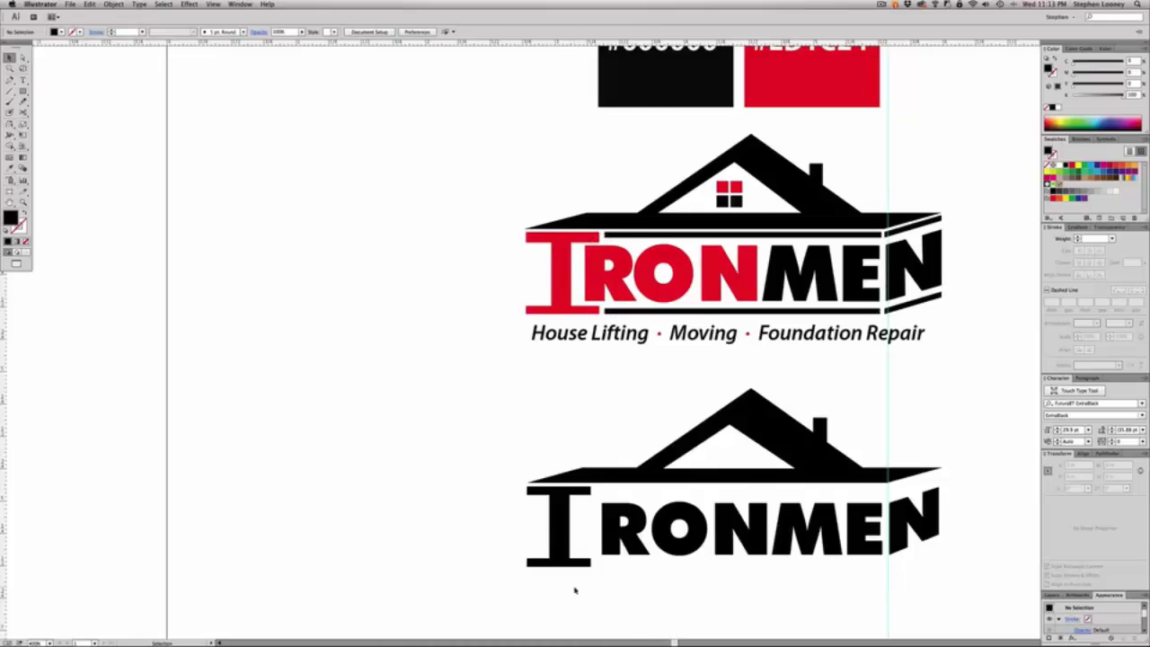
pyautogui.moveTo(577, 596); pyautogui.dragTo(532, 491)
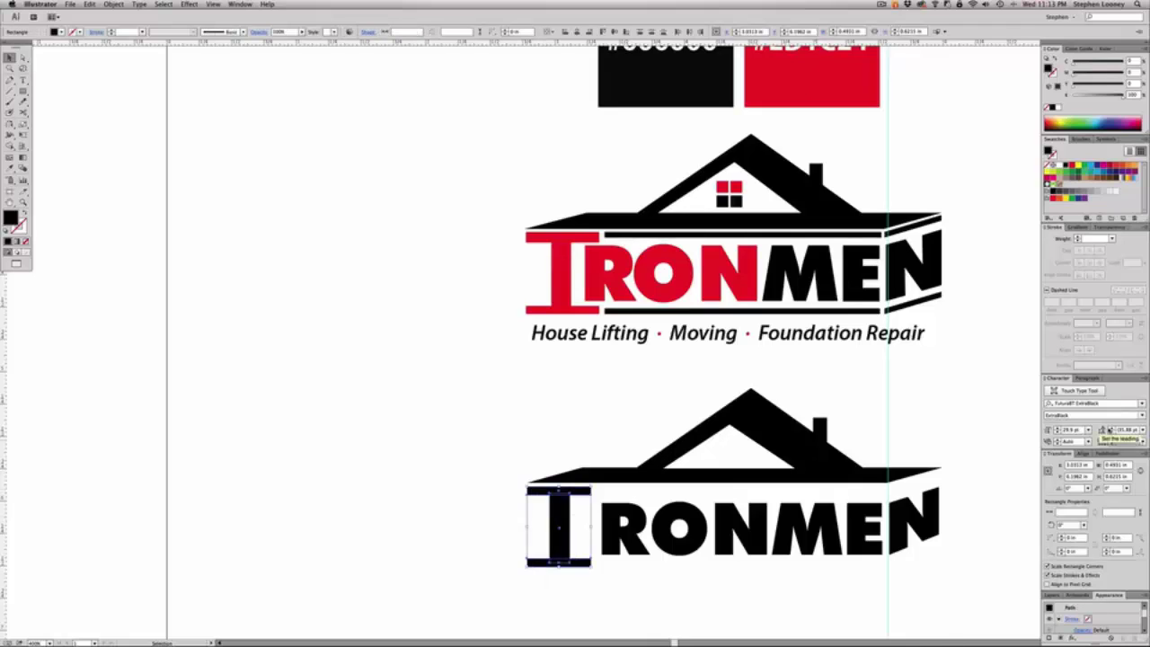
pyautogui.click(1106, 454)
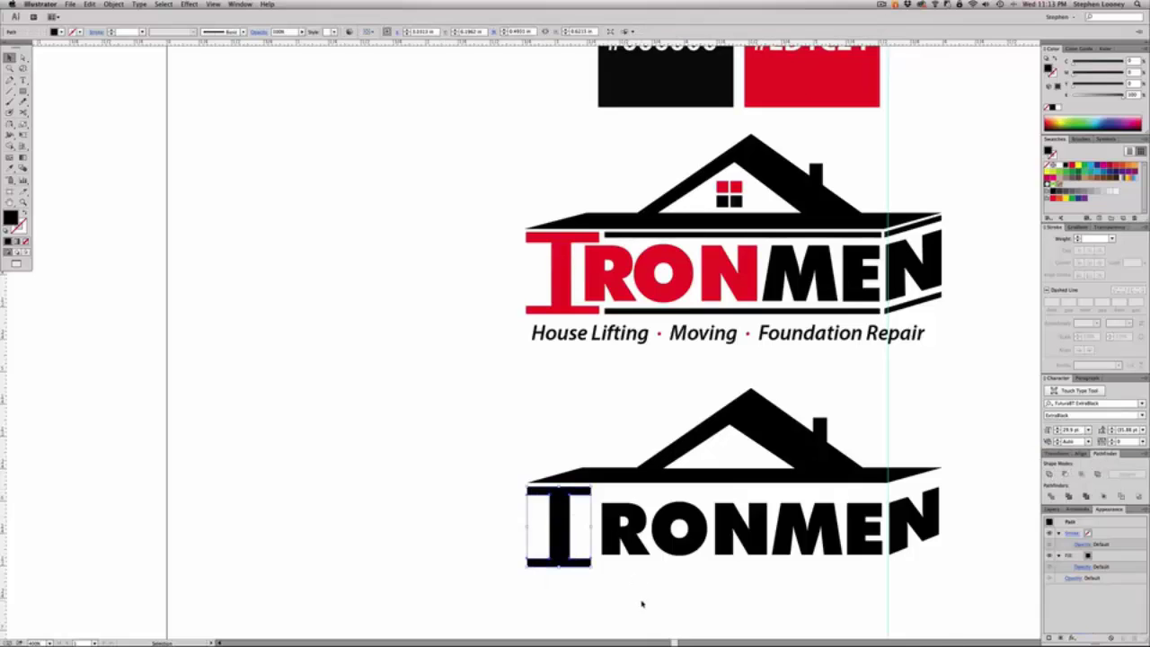
pyautogui.click(641, 604)
pyautogui.click(623, 541)
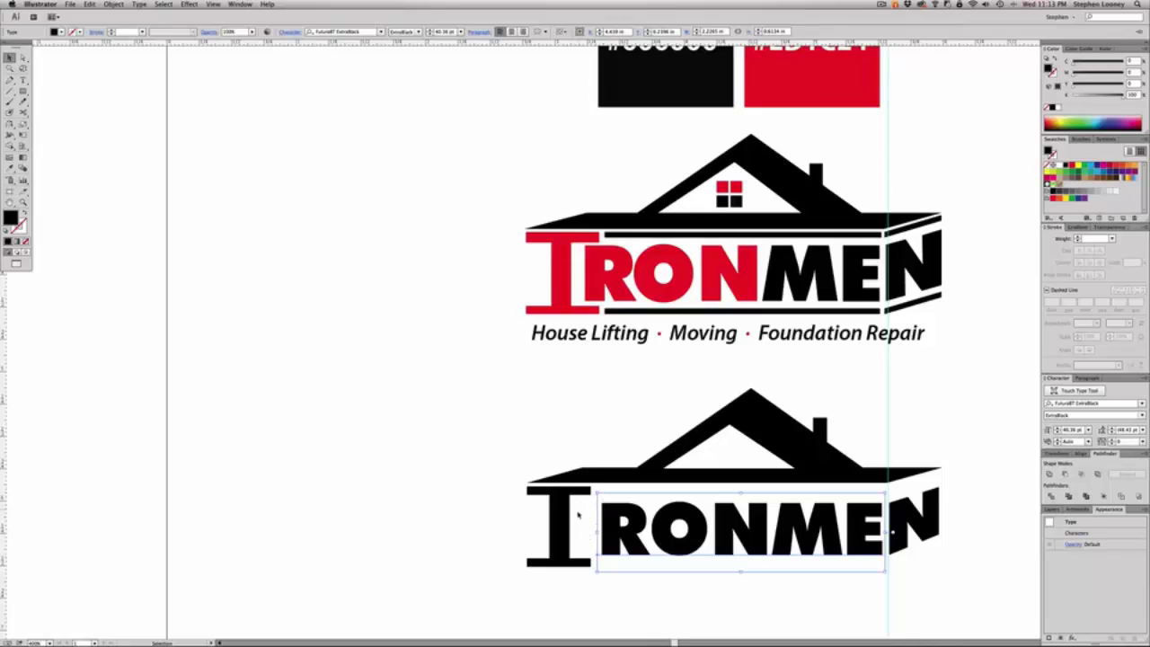
pyautogui.click(578, 514)
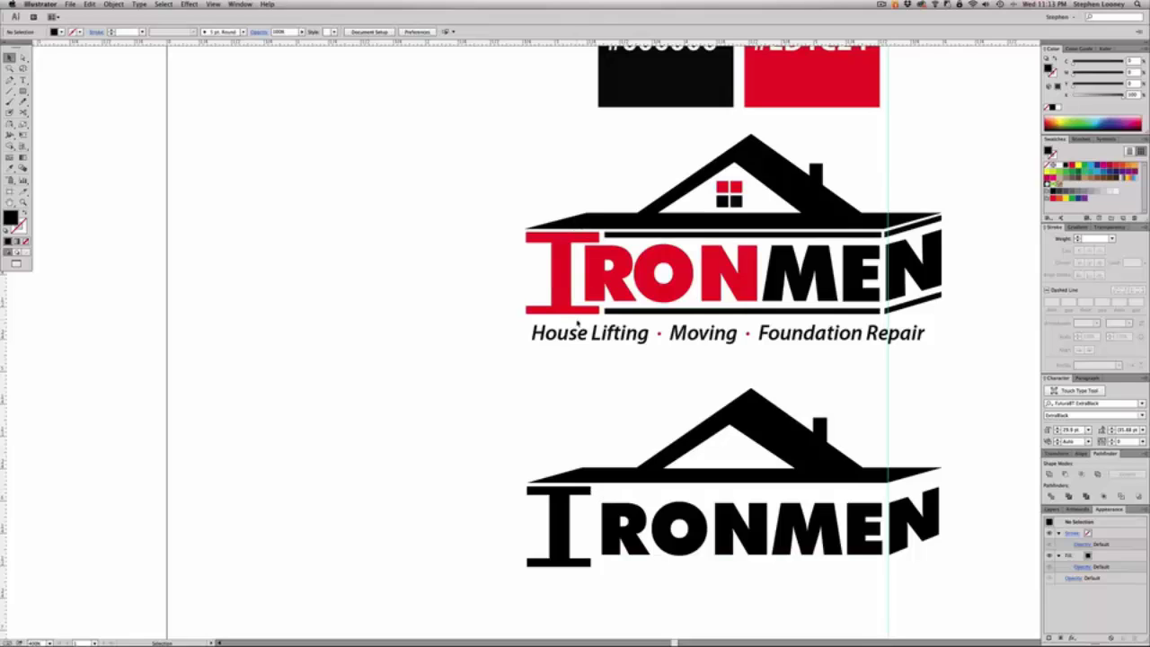
pyautogui.click(609, 512)
pyautogui.moveTo(597, 493); pyautogui.dragTo(596, 494)
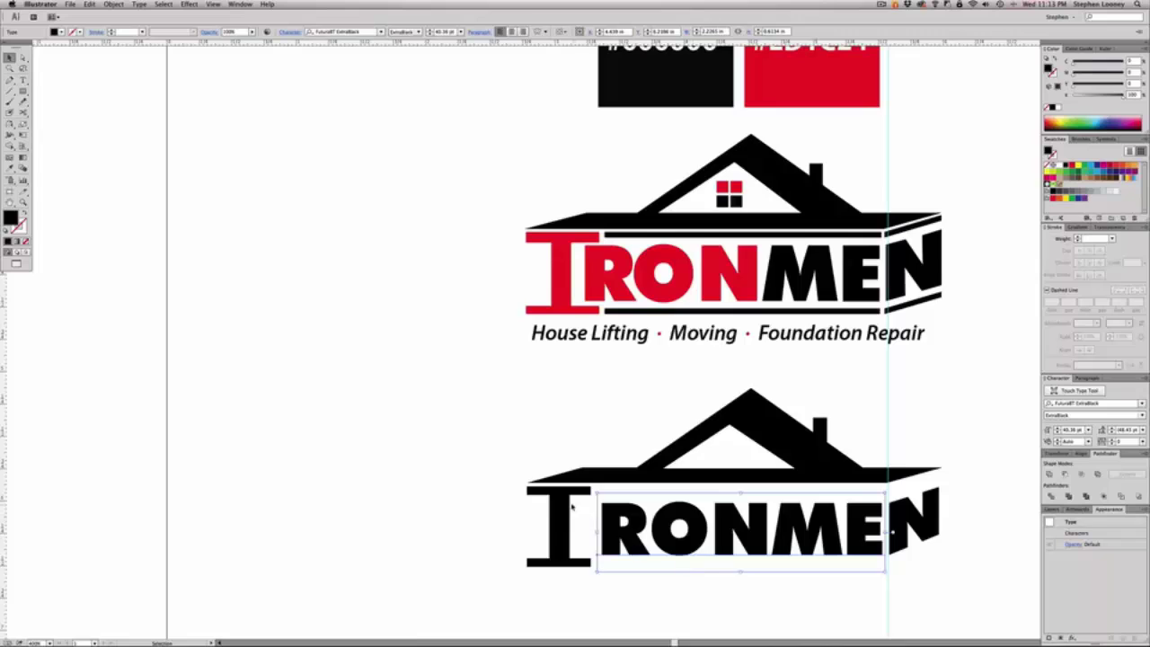
# Widen both bars of the I-beam letter slightly outward at each end, about 0.55 in overall
pyautogui.press('a')
pyautogui.click(573, 509)
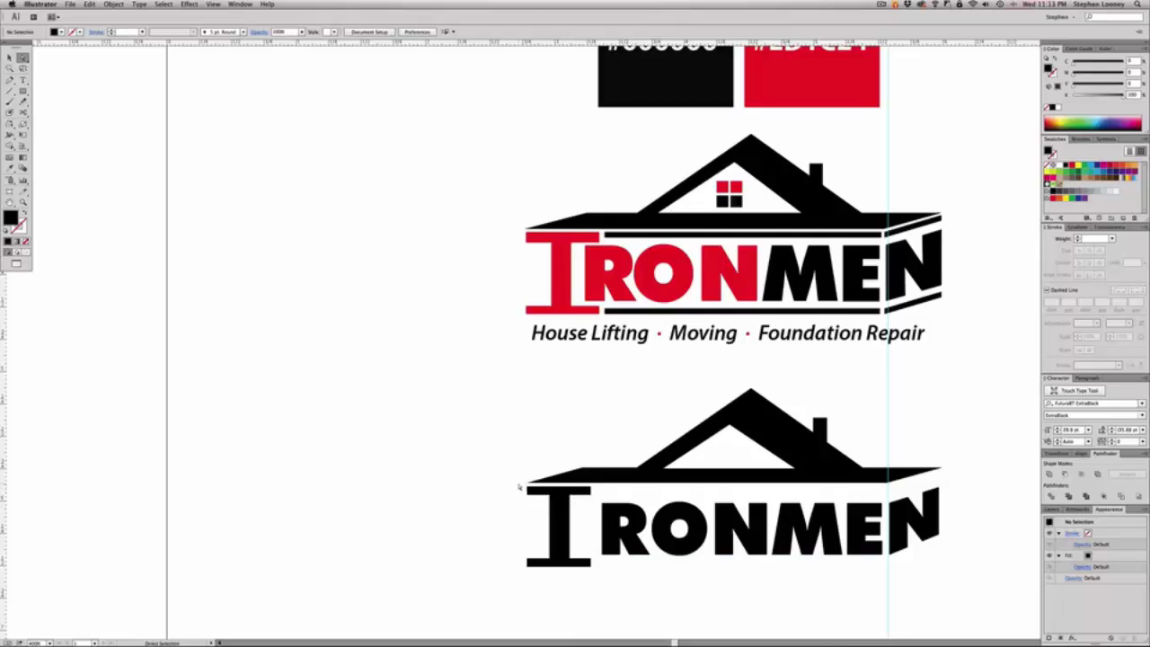
pyautogui.moveTo(518, 486); pyautogui.dragTo(530, 574)
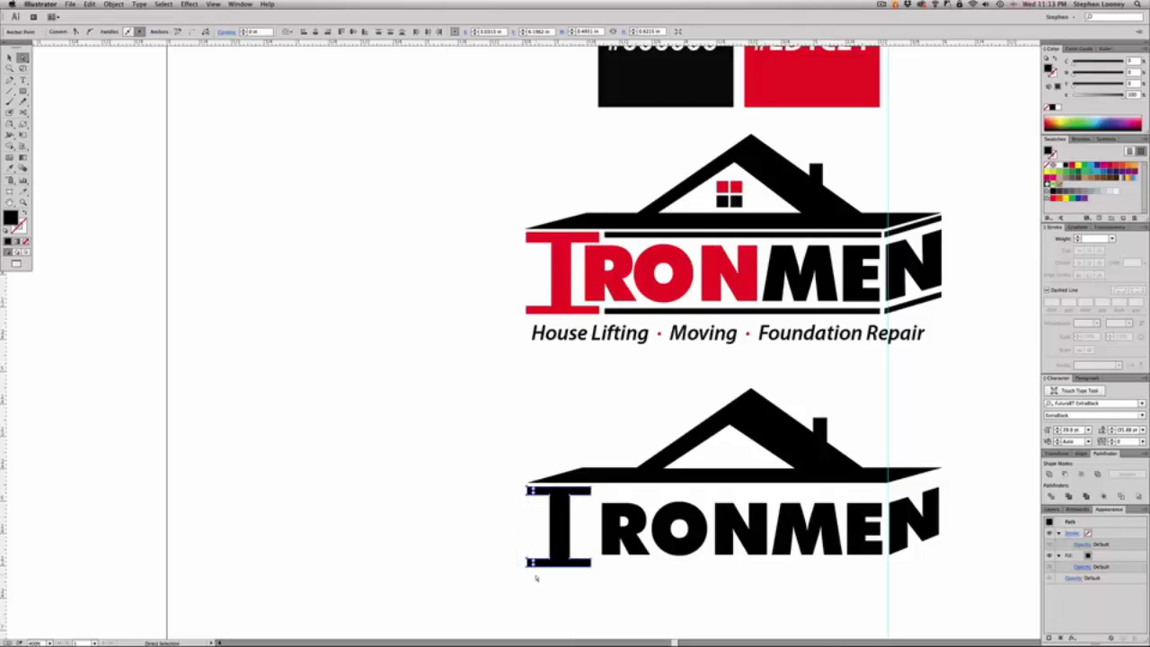
pyautogui.press('Left')
pyautogui.press('Left')
pyautogui.moveTo(601, 574); pyautogui.dragTo(582, 486)
pyautogui.press('Right')
pyautogui.press('Right')
pyautogui.press('v')
# Enlarge the RONMEN text to about 41.8 pt so the R tucks between the I-beam's bars
pyautogui.click(708, 643)
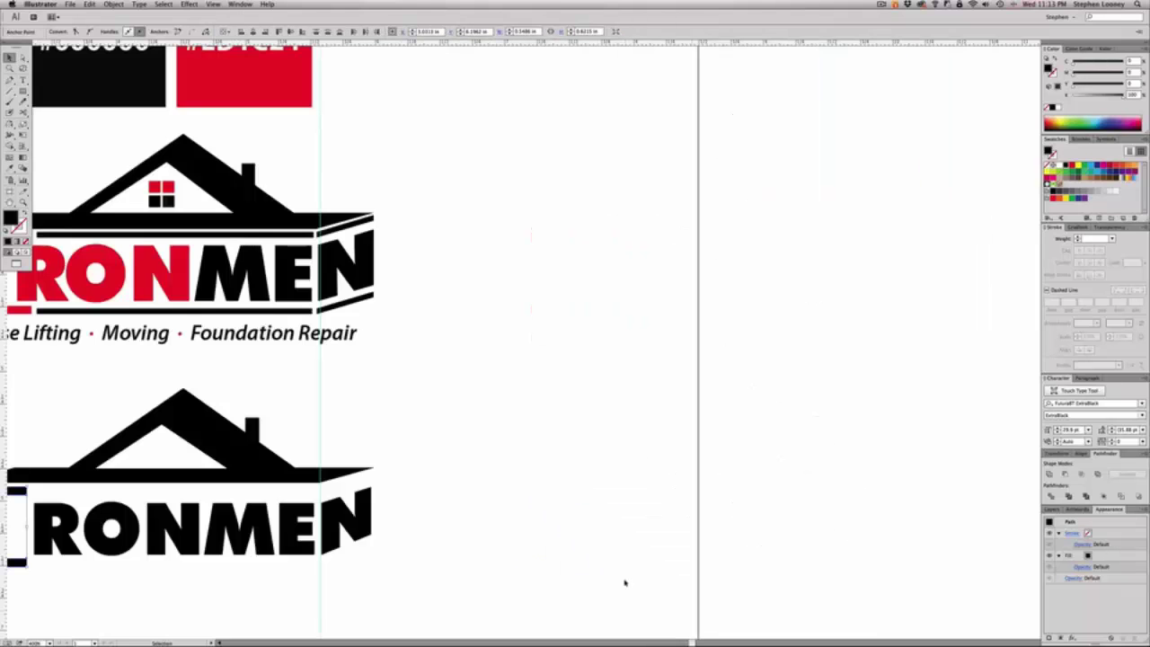
pyautogui.moveTo(284, 456); pyautogui.dragTo(816, 459)
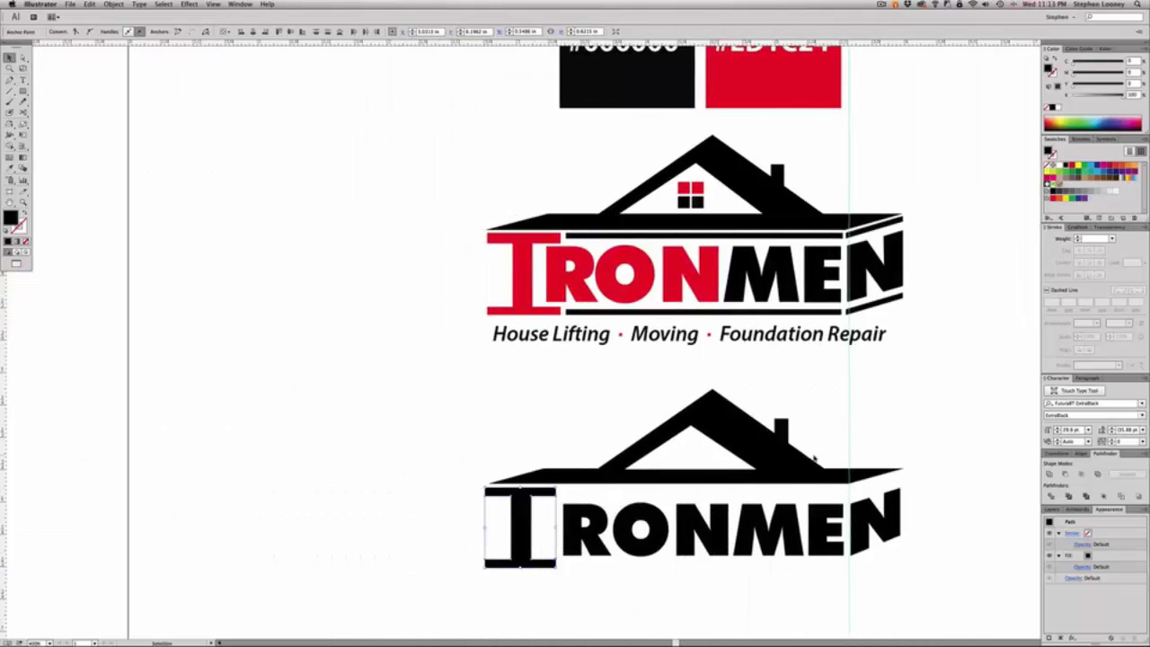
pyautogui.click(610, 615)
pyautogui.moveTo(528, 510); pyautogui.dragTo(545, 486)
pyautogui.click(573, 531)
pyautogui.keyDown('shift'); pyautogui.click(873, 521); pyautogui.keyUp('shift')
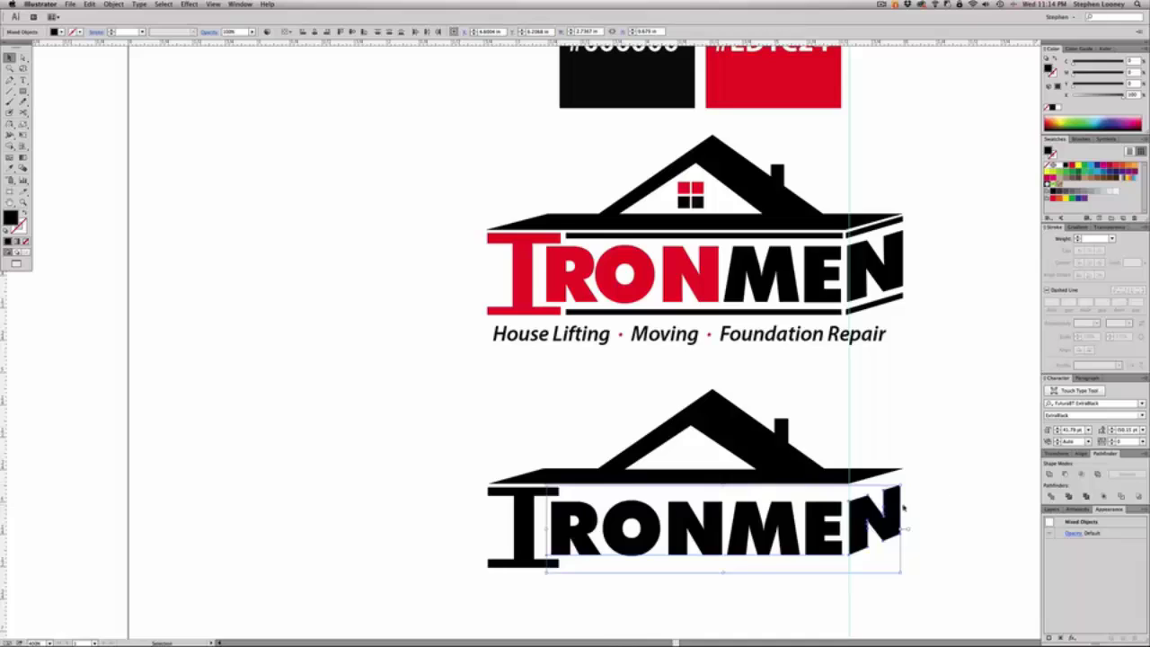
pyautogui.click(929, 508)
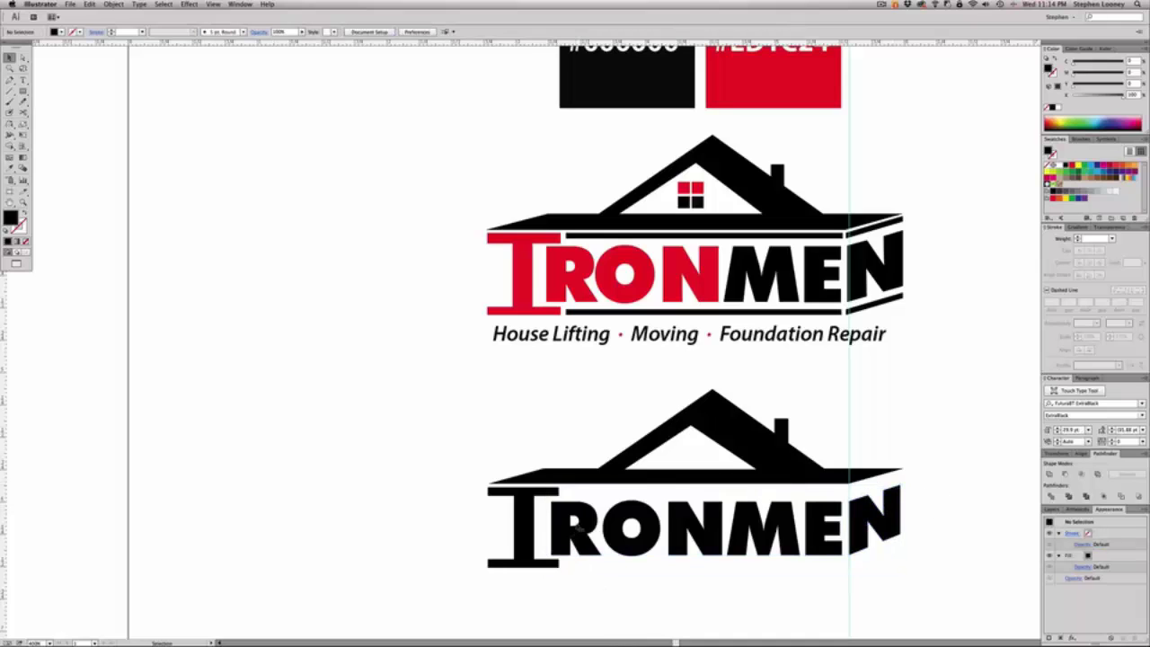
# Set RONMEN's tracking to 8 and shift the word slightly towards the I-beam
pyautogui.click(600, 523)
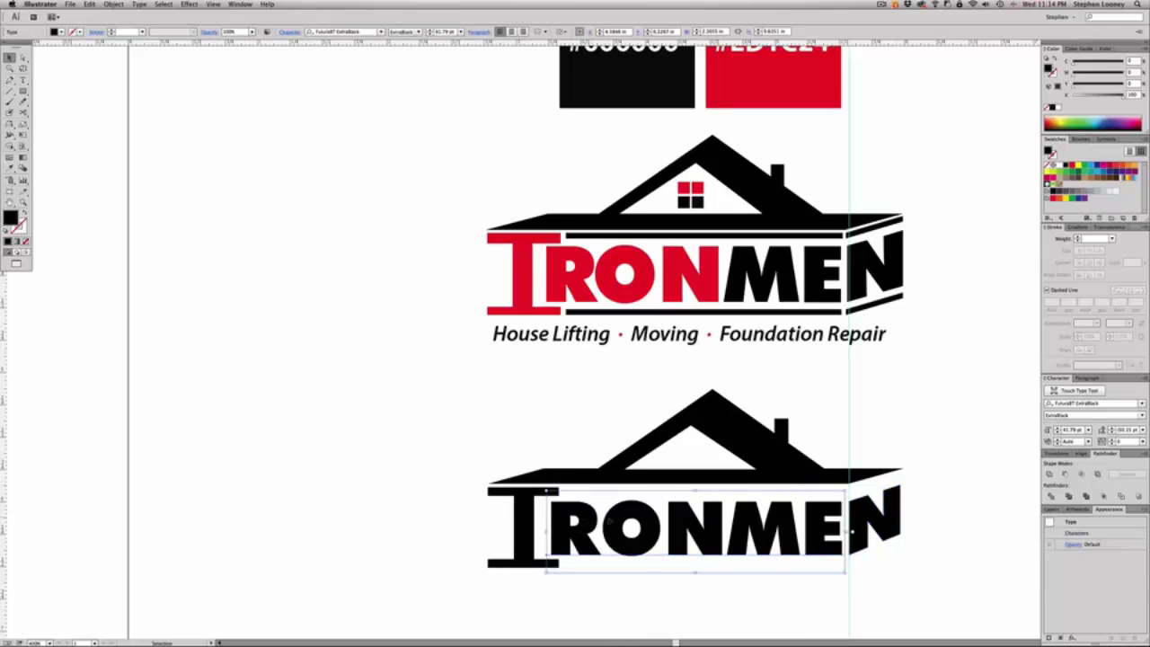
pyautogui.click(290, 31)
pyautogui.click(264, 97)
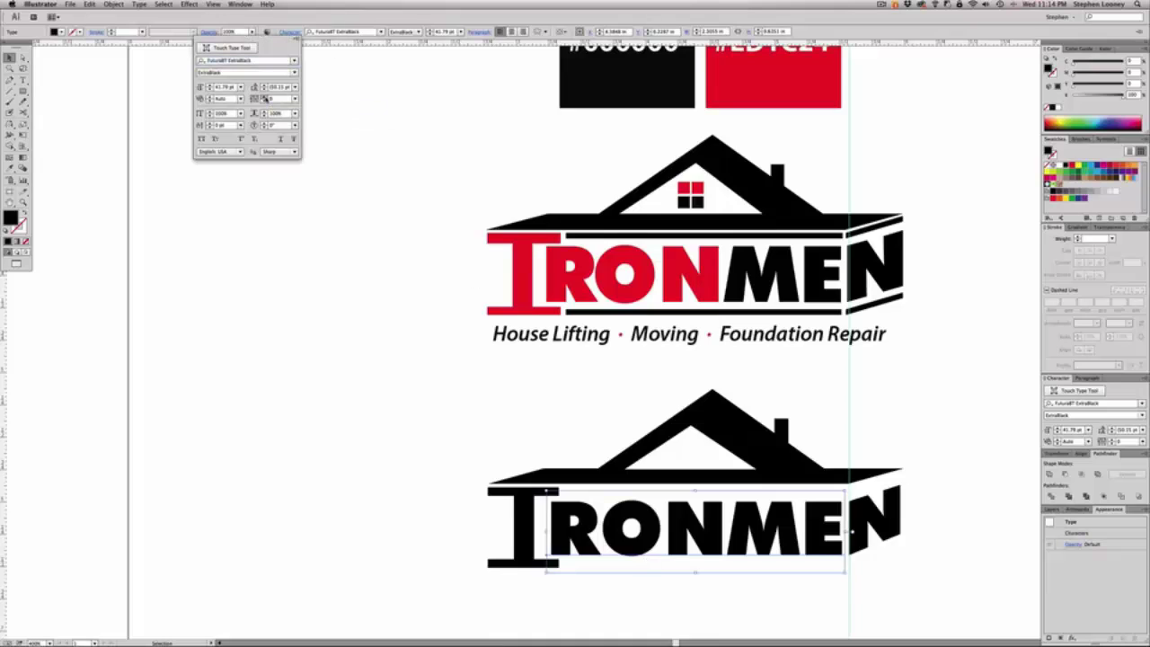
pyautogui.click(264, 97)
pyautogui.click(265, 97)
pyautogui.click(265, 97)
pyautogui.click(264, 97)
pyautogui.click(264, 97)
pyautogui.click(265, 97)
pyautogui.click(264, 97)
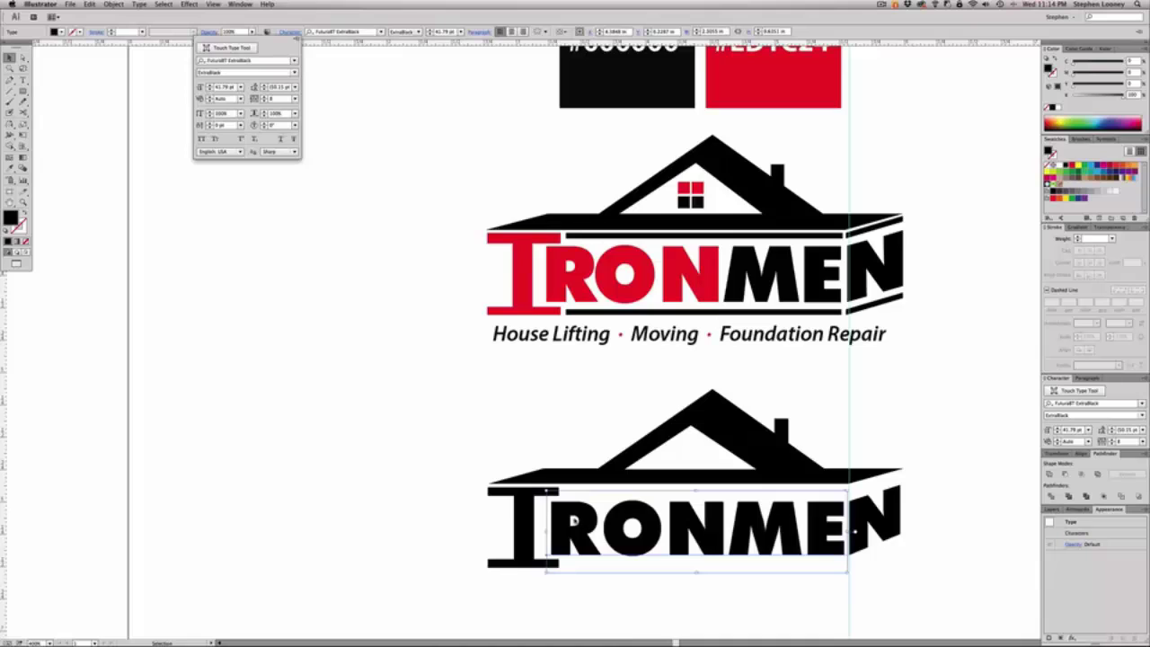
pyautogui.click(575, 521)
pyautogui.doubleClick(568, 521)
pyautogui.moveTo(565, 521); pyautogui.dragTo(566, 521)
pyautogui.press('super+shift+a')
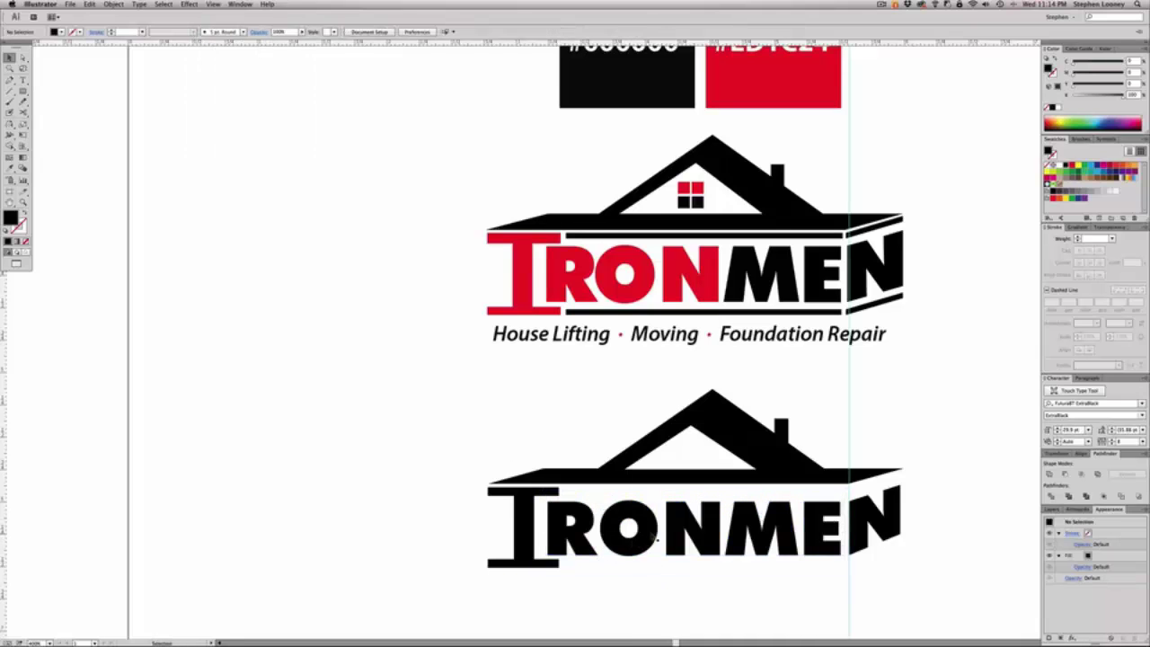
# Kern the gap between the O and first N to -20 and shift RONME slightly towards the slanted N
pyautogui.click(666, 534)
pyautogui.doubleClick(669, 532)
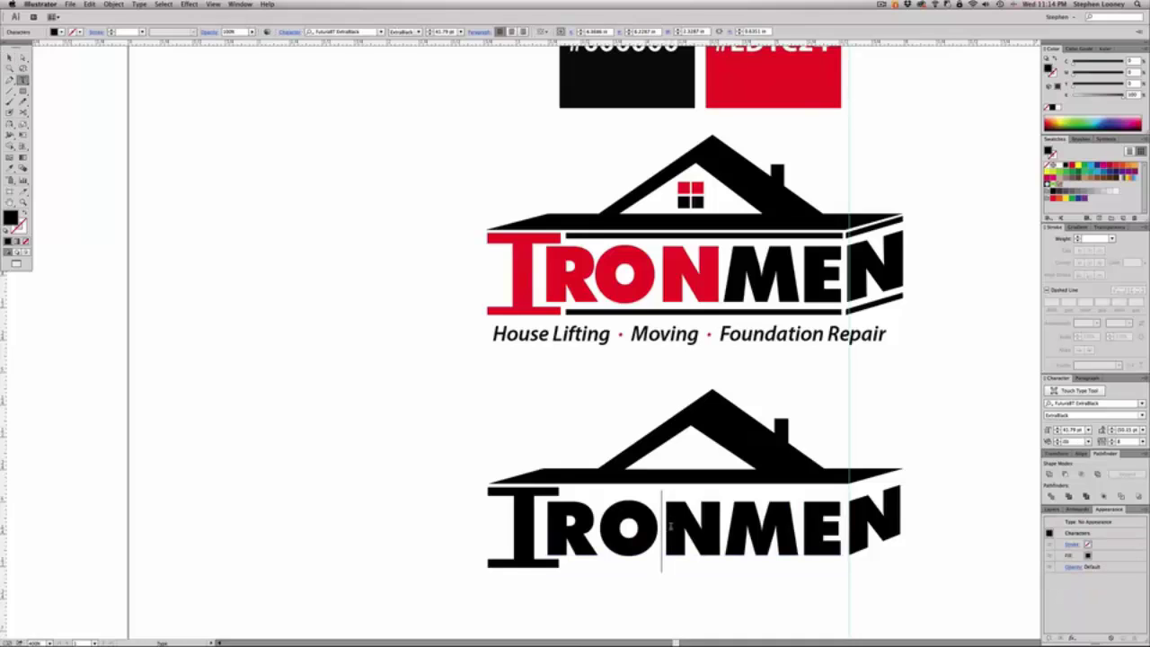
pyautogui.hotkey('alt', 'Left')
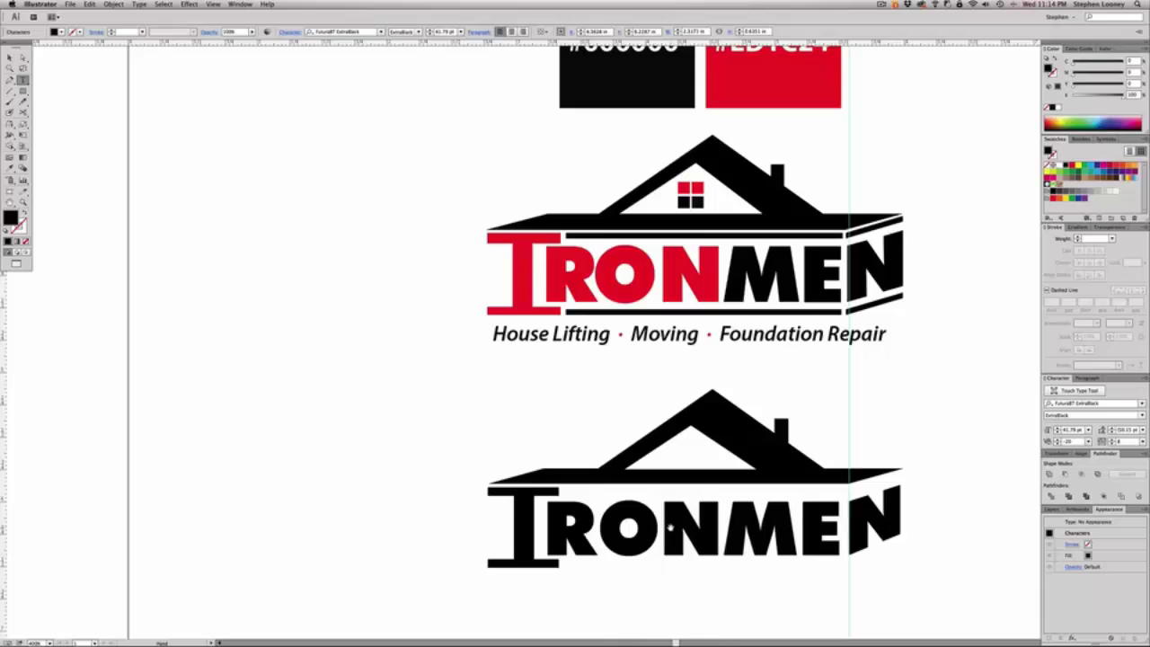
pyautogui.press('Escape')
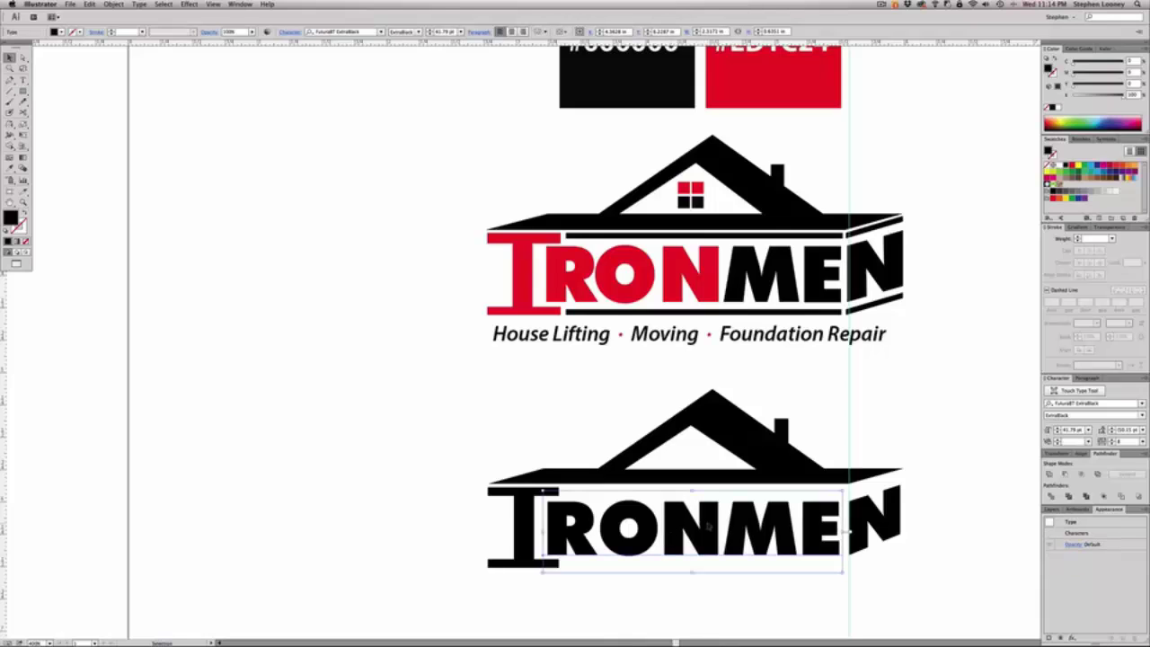
pyautogui.moveTo(709, 528); pyautogui.dragTo(711, 527)
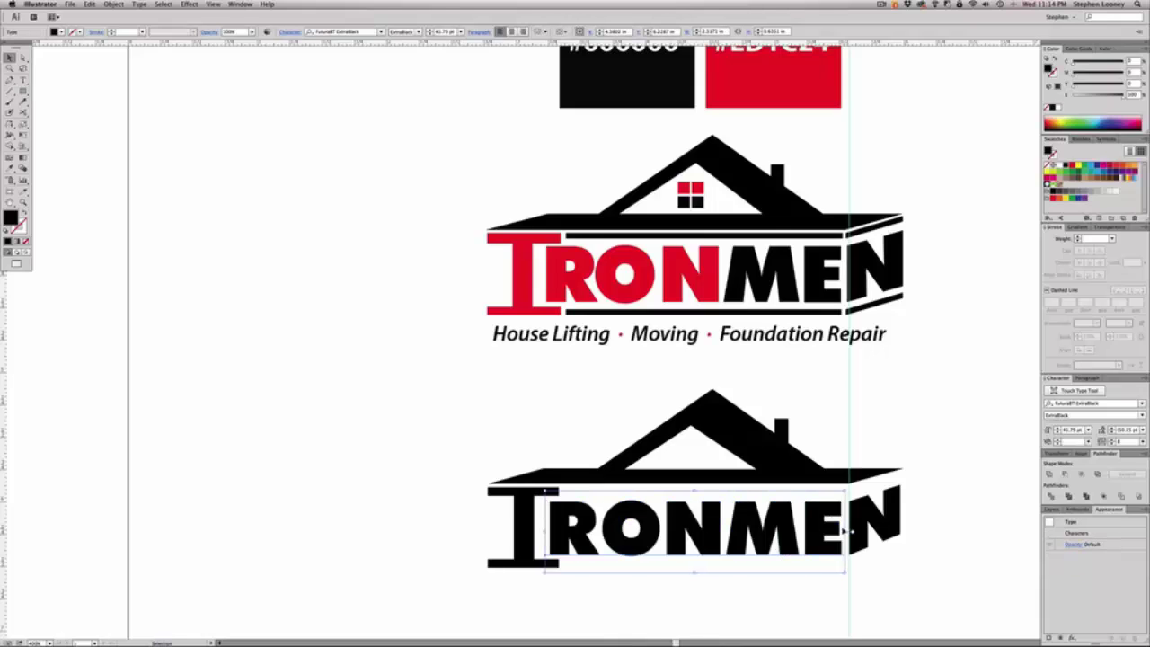
pyautogui.click(918, 433)
# Convert the wordmark's live text to outlines, with the whole IRONMEN lettering selected
pyautogui.moveTo(917, 431); pyautogui.dragTo(792, 409)
pyautogui.click(617, 533)
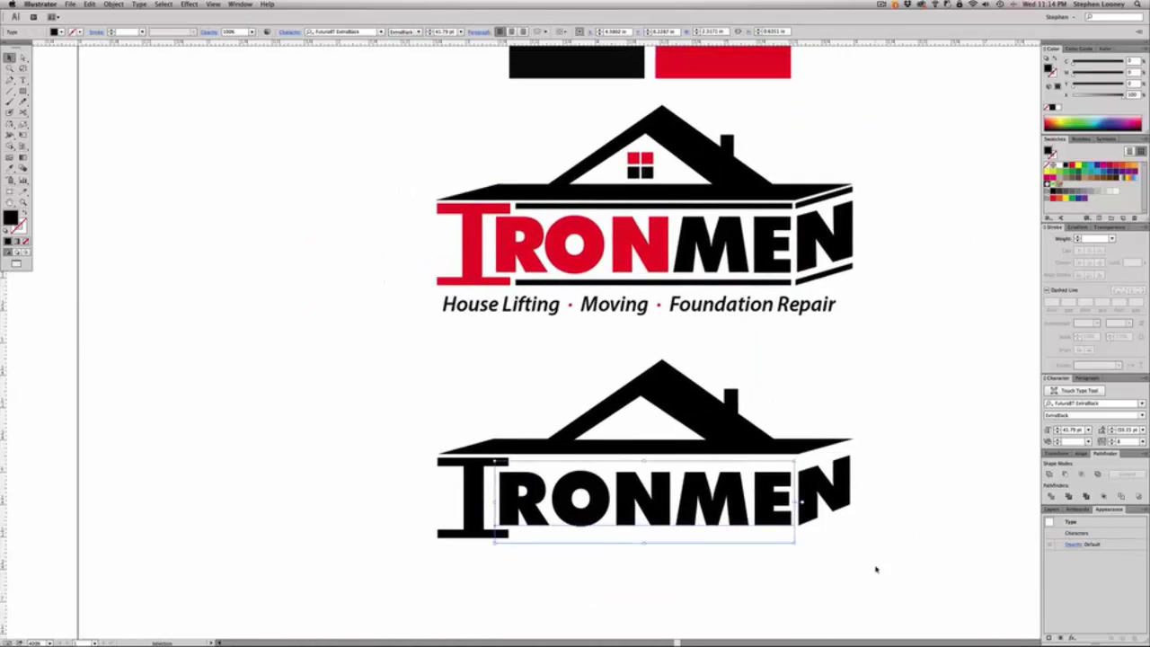
pyautogui.moveTo(889, 566); pyautogui.dragTo(406, 492)
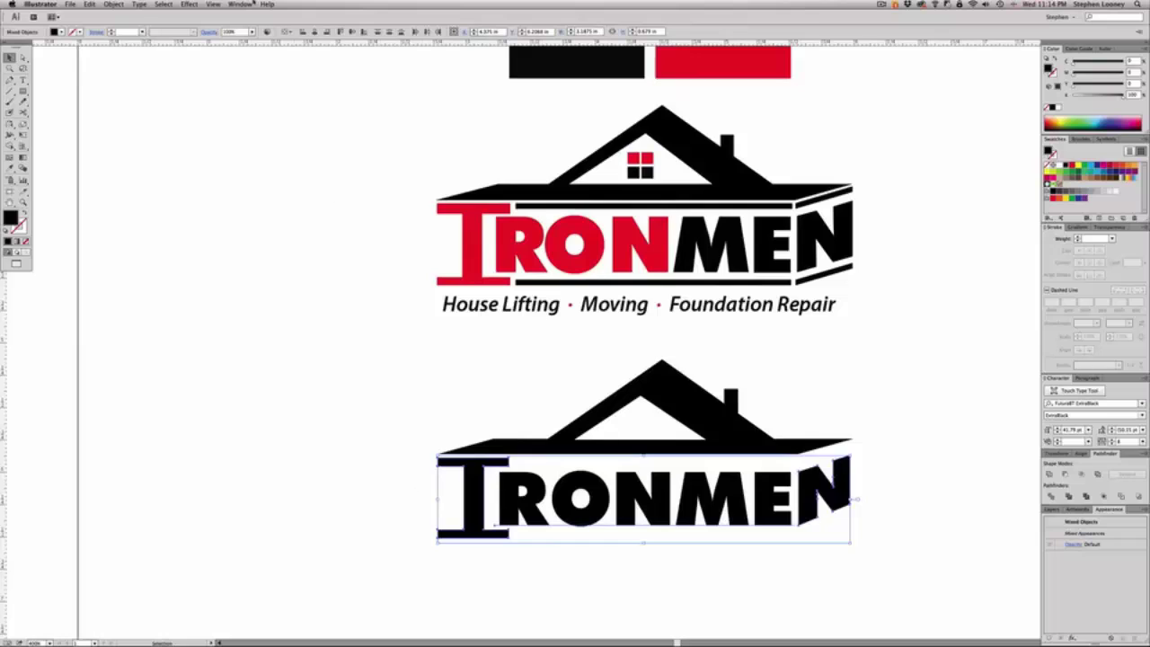
pyautogui.click(139, 4)
pyautogui.click(175, 141)
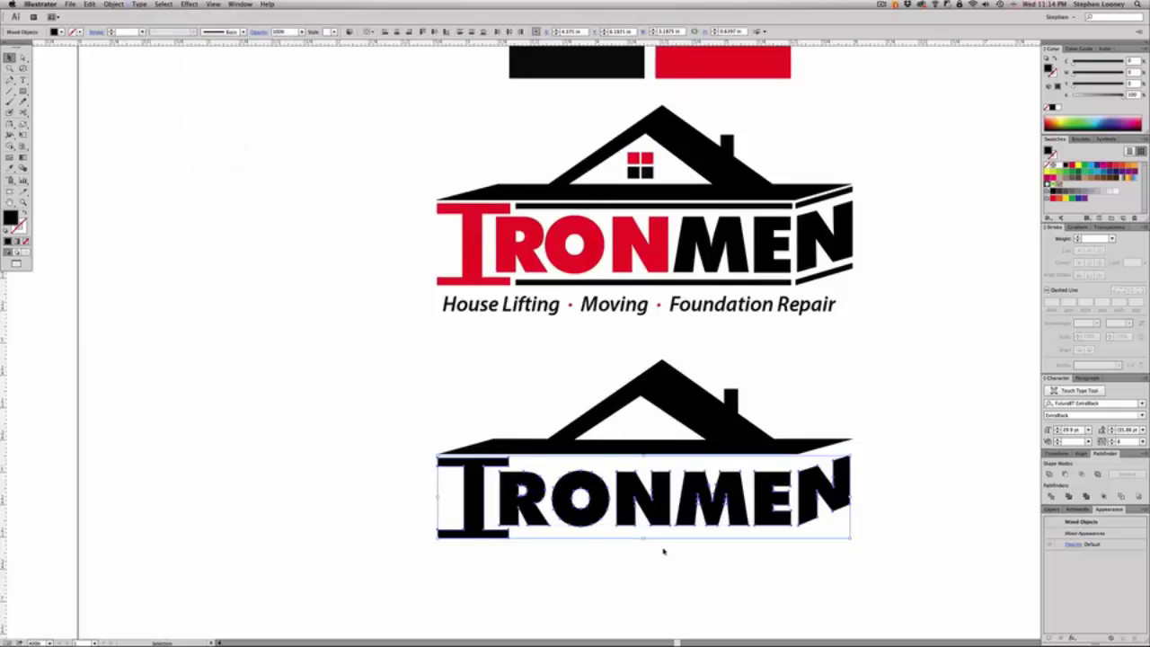
pyautogui.click(685, 568)
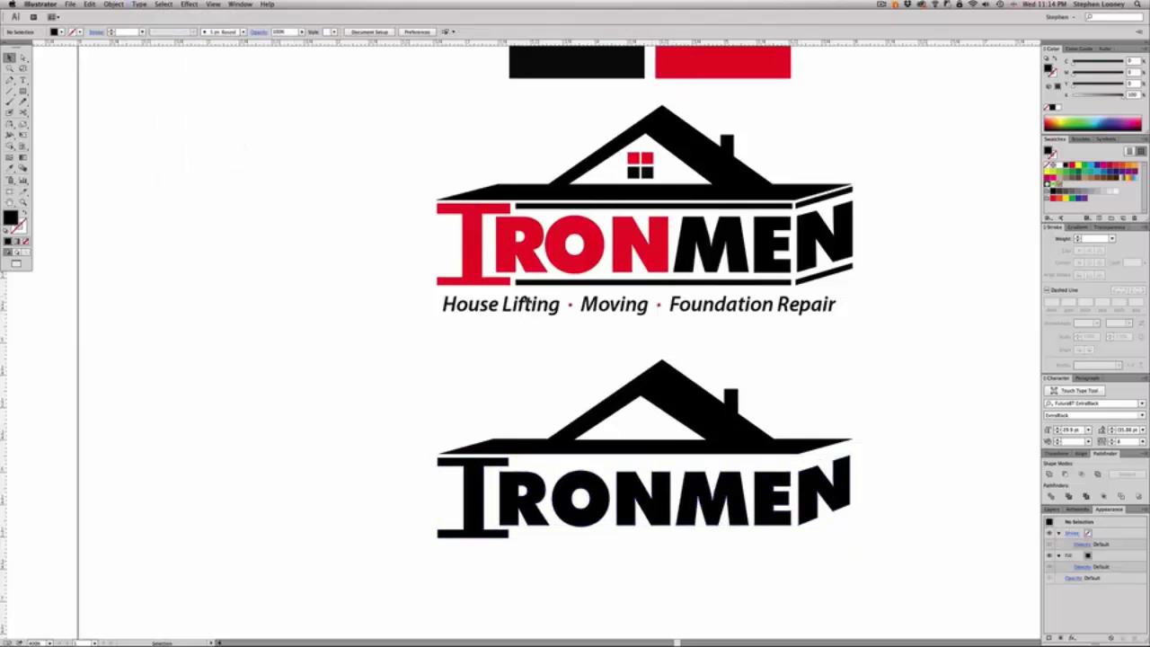
# Draw a thin bar about 2.20 × 0.04 in between roof and wordmark, and duplicate it straight down below the letters
pyautogui.click(22, 91)
pyautogui.moveTo(512, 456); pyautogui.dragTo(800, 463)
pyautogui.press('v')
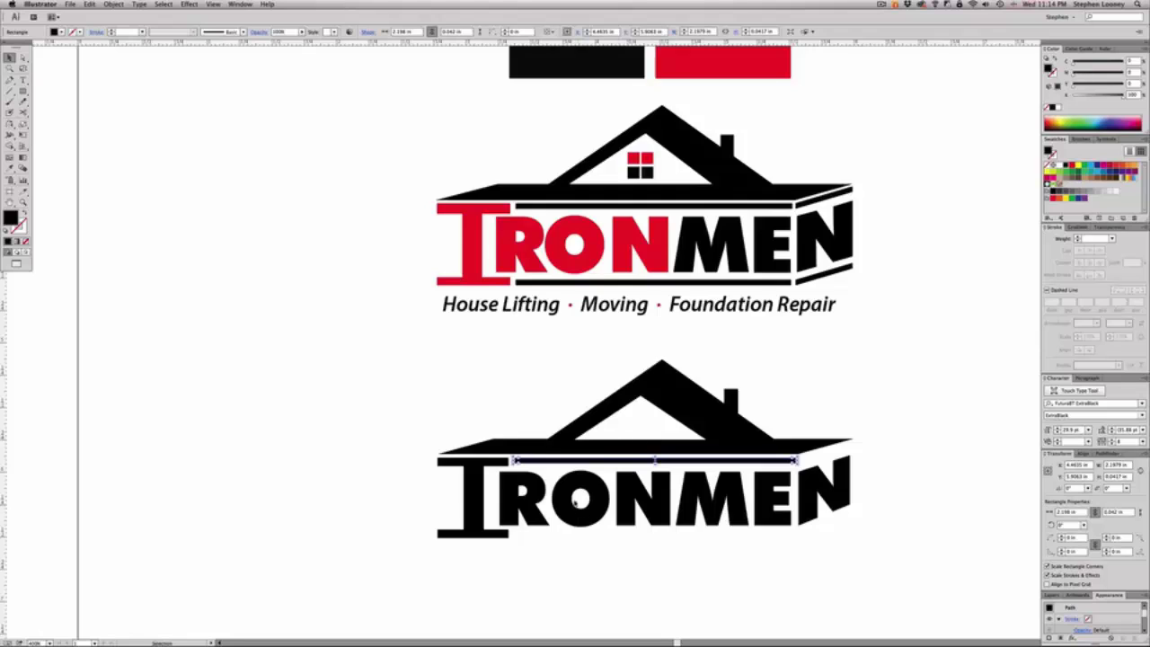
pyautogui.moveTo(551, 474); pyautogui.dragTo(552, 536)
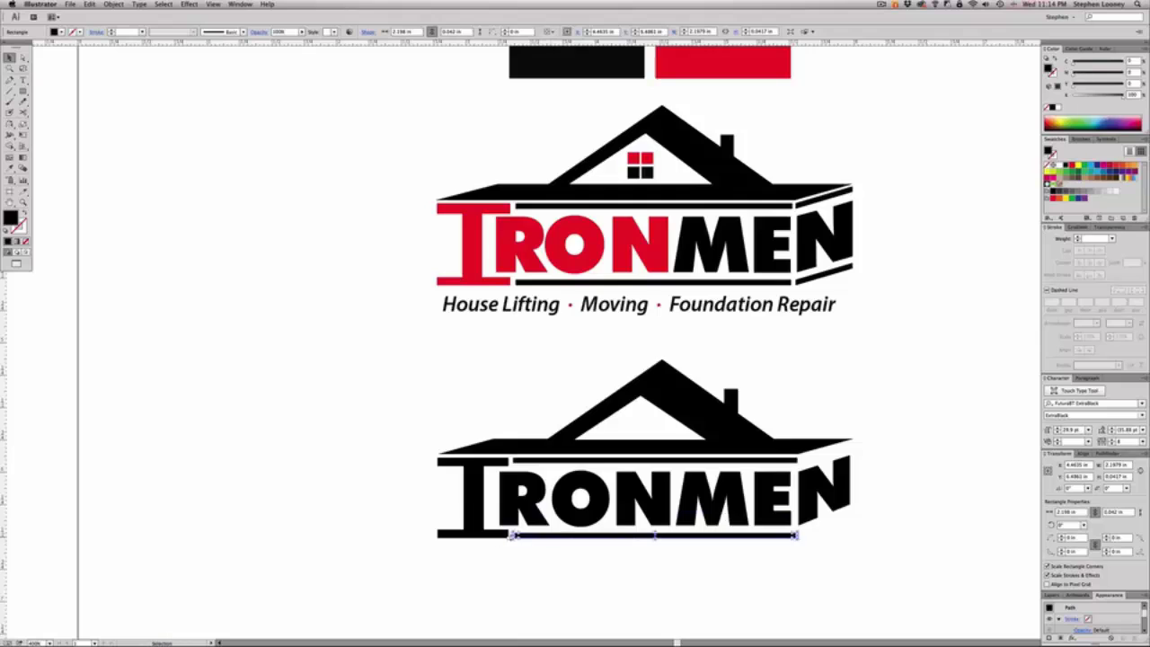
pyautogui.click(541, 546)
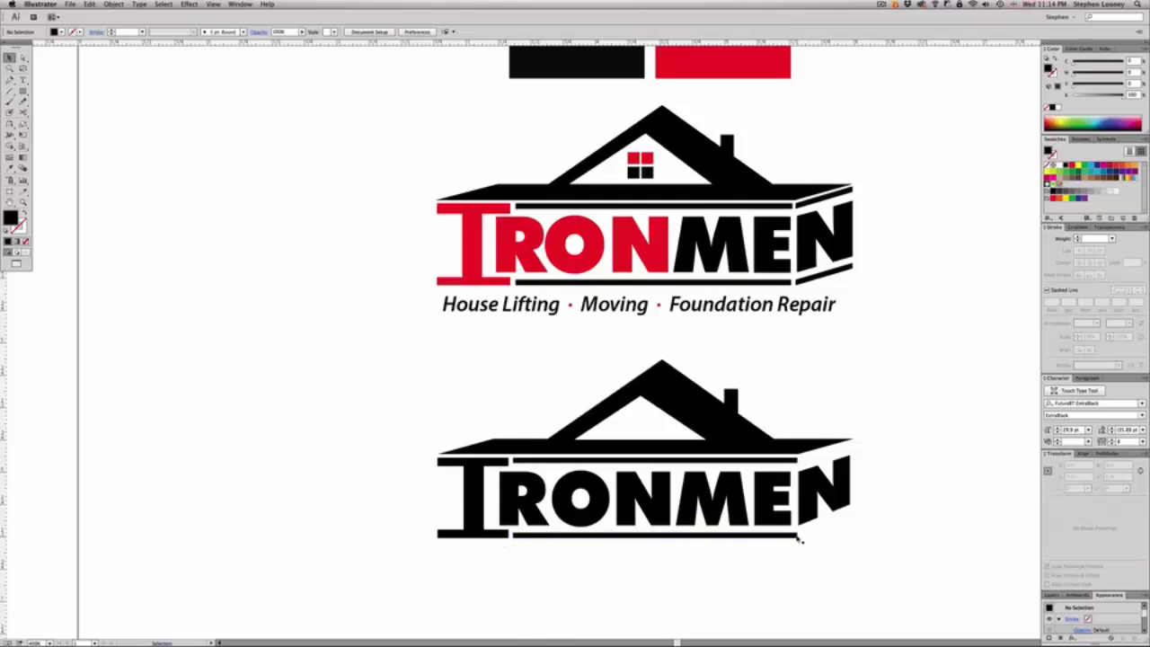
# Duplicate the upper thin bar across the slanted N and shorten the copy to about 0.41 in
pyautogui.click(23, 91)
pyautogui.press('v')
pyautogui.click(600, 460)
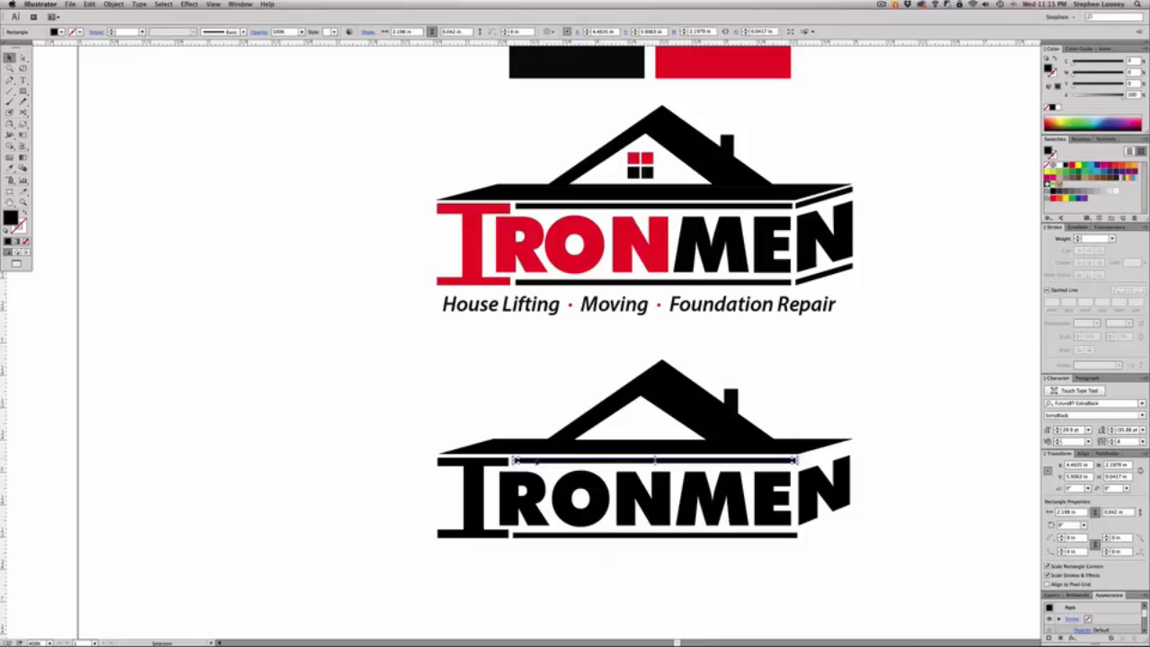
pyautogui.moveTo(536, 462); pyautogui.dragTo(782, 469)
pyautogui.press('a')
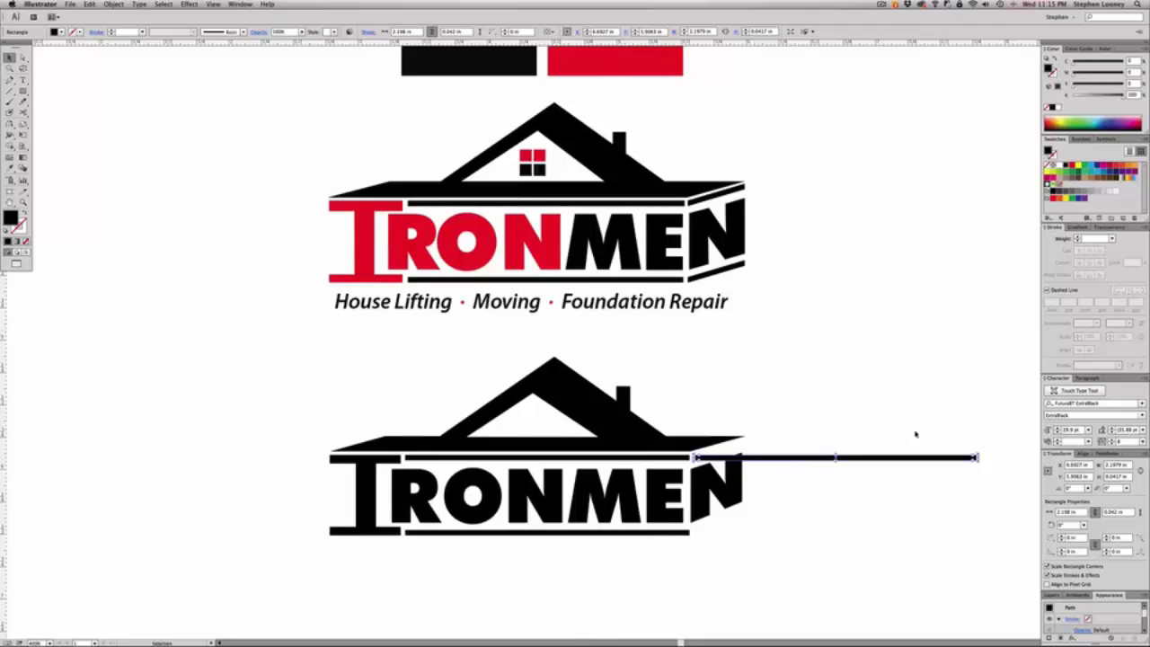
pyautogui.moveTo(929, 426); pyautogui.dragTo(1019, 505)
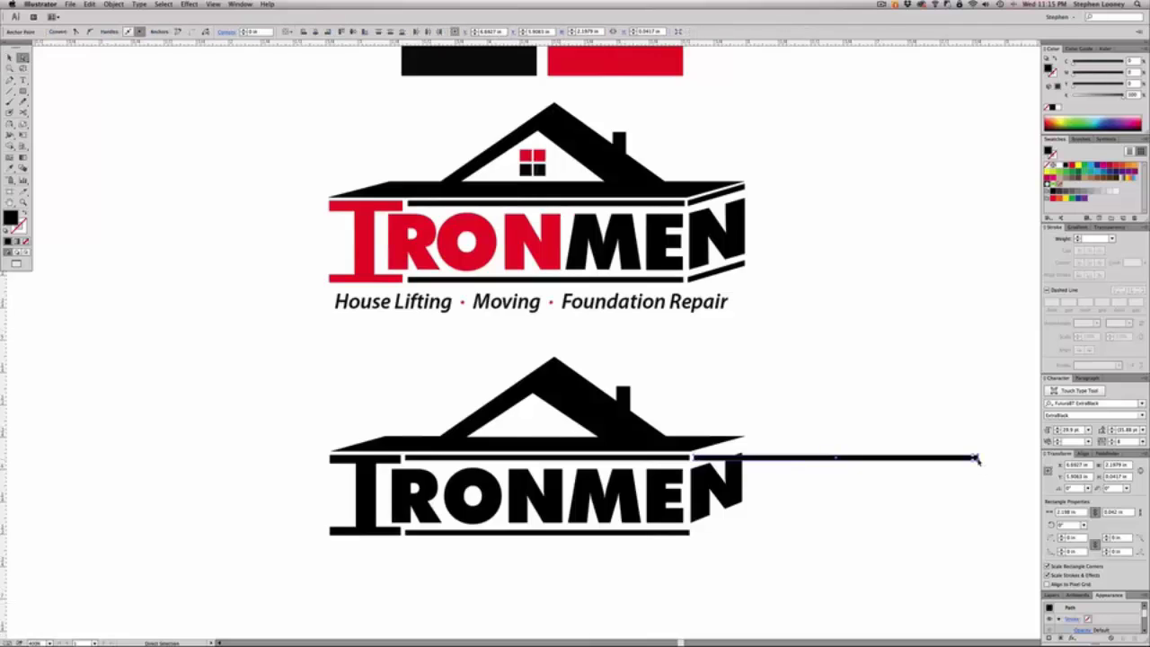
pyautogui.moveTo(977, 460); pyautogui.dragTo(747, 464)
pyautogui.moveTo(543, 367); pyautogui.dragTo(843, 512)
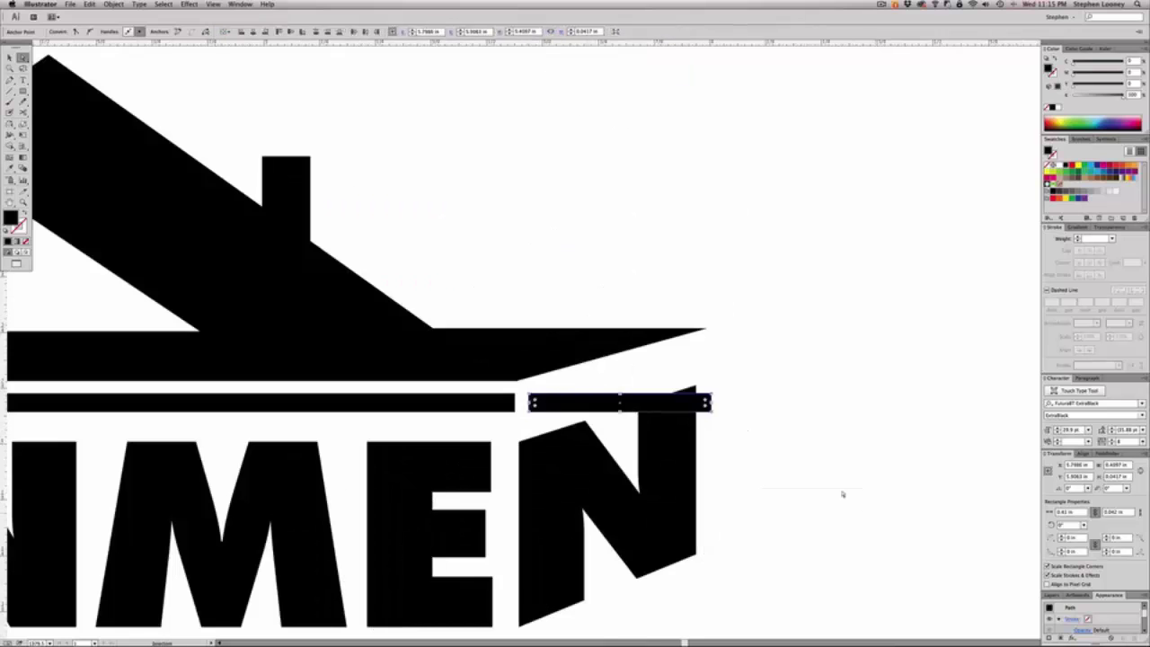
pyautogui.click(729, 380)
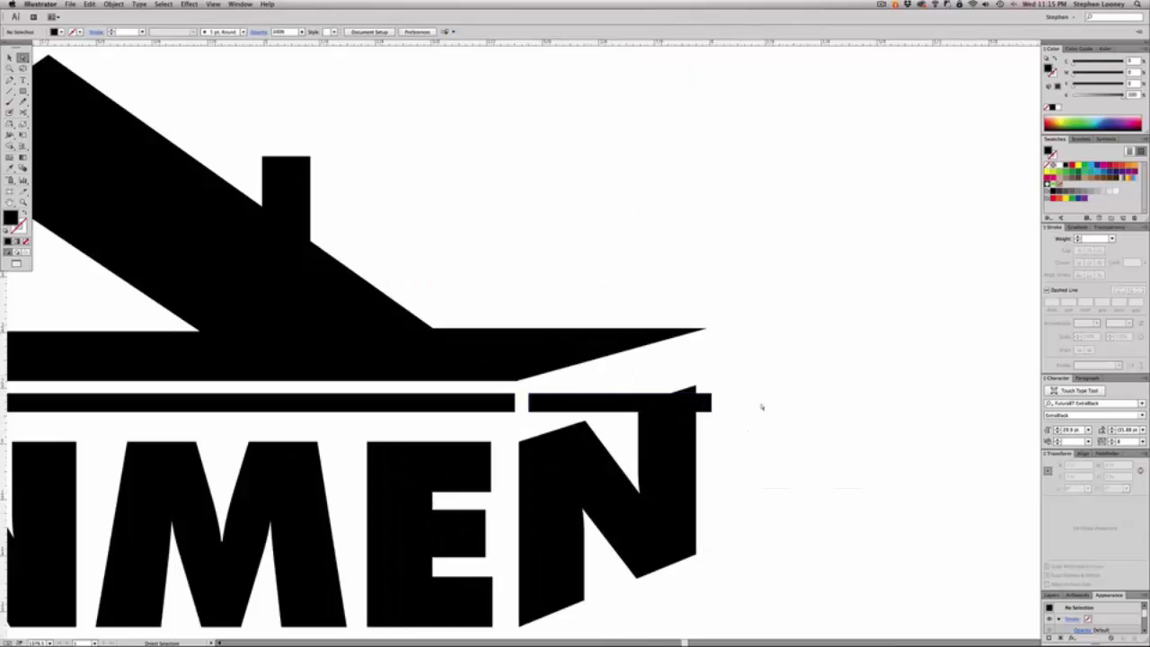
# Raise the short bar's outer end so it slants parallel to the roof edge above the final N
pyautogui.moveTo(811, 346); pyautogui.dragTo(710, 464)
pyautogui.moveTo(710, 402); pyautogui.dragTo(706, 337)
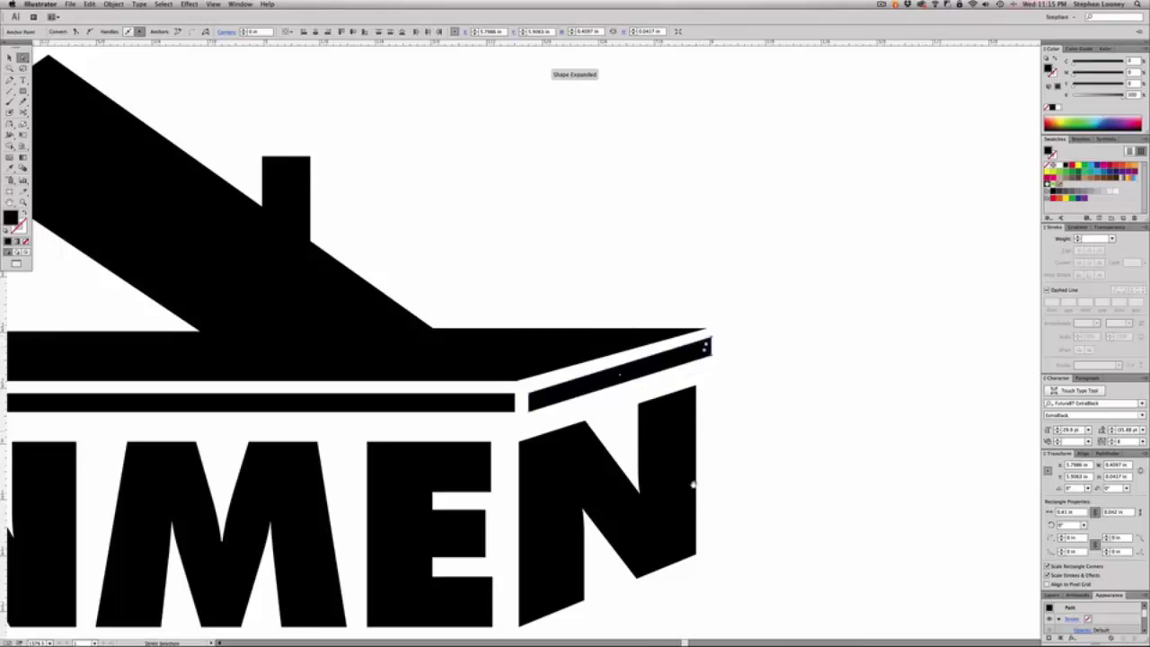
pyautogui.keyDown('alt'); pyautogui.keyDown('super'); pyautogui.click(693, 500); pyautogui.keyUp('super'); pyautogui.keyUp('alt')
pyautogui.keyDown('alt'); pyautogui.keyDown('super'); pyautogui.click(691, 505); pyautogui.keyUp('super'); pyautogui.keyUp('alt')
pyautogui.keyDown('alt'); pyautogui.keyDown('super'); pyautogui.click(691, 505); pyautogui.keyUp('super'); pyautogui.keyUp('alt')
pyautogui.moveTo(453, 256); pyautogui.dragTo(737, 375)
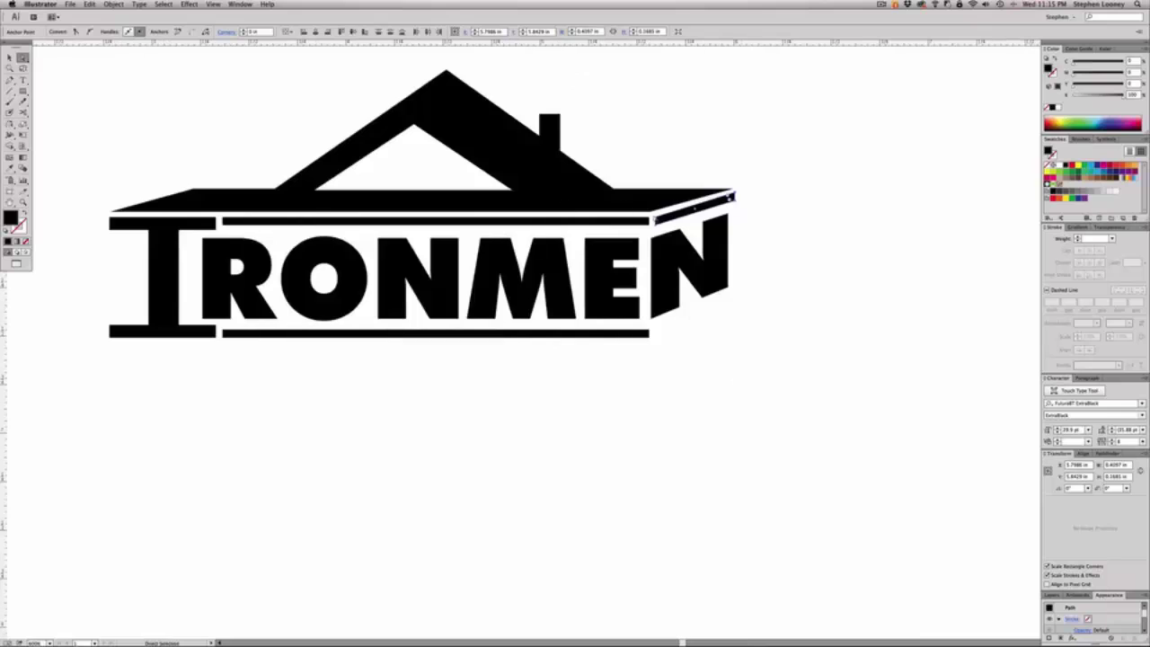
# Duplicate the slanted bar below the final N and raise the copy's outer end slightly
pyautogui.moveTo(671, 222); pyautogui.dragTo(745, 420)
pyautogui.click(797, 393)
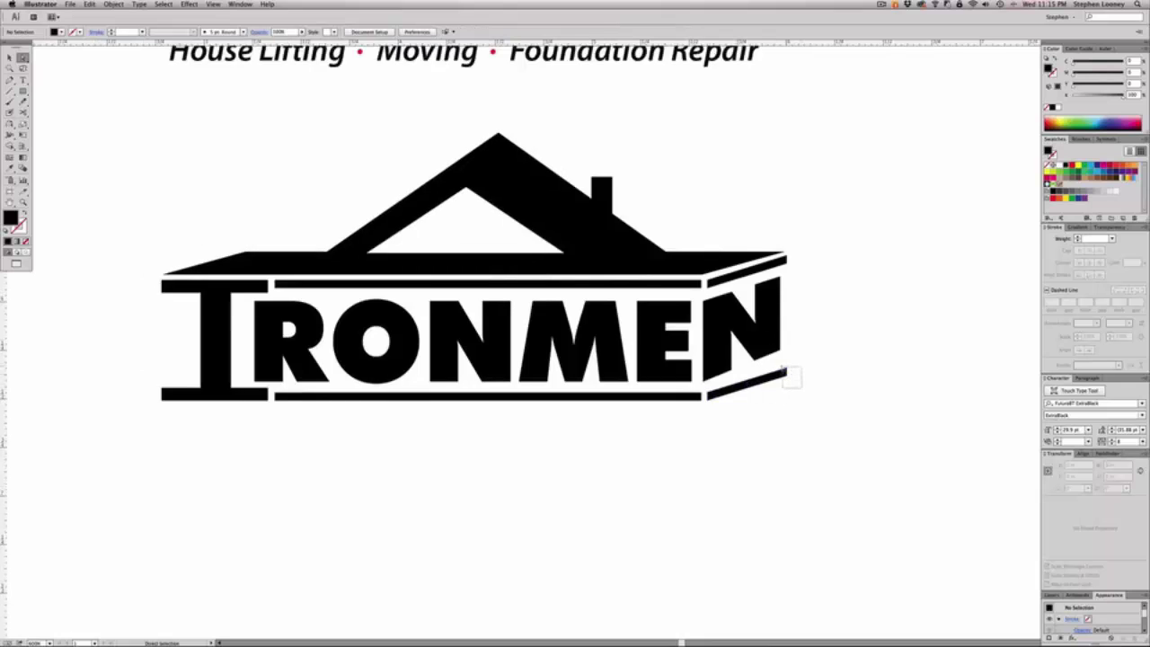
pyautogui.click(783, 371)
pyautogui.moveTo(787, 371); pyautogui.dragTo(787, 364)
pyautogui.click(801, 365)
# Examine the rebuilt wordmark, slanted bars and roof up close and beside the original logo
pyautogui.keyDown('alt'); pyautogui.keyDown('super'); pyautogui.click(640, 356); pyautogui.keyUp('super'); pyautogui.keyUp('alt')
pyautogui.keyDown('alt'); pyautogui.keyDown('super'); pyautogui.click(582, 356); pyautogui.keyUp('super'); pyautogui.keyUp('alt')
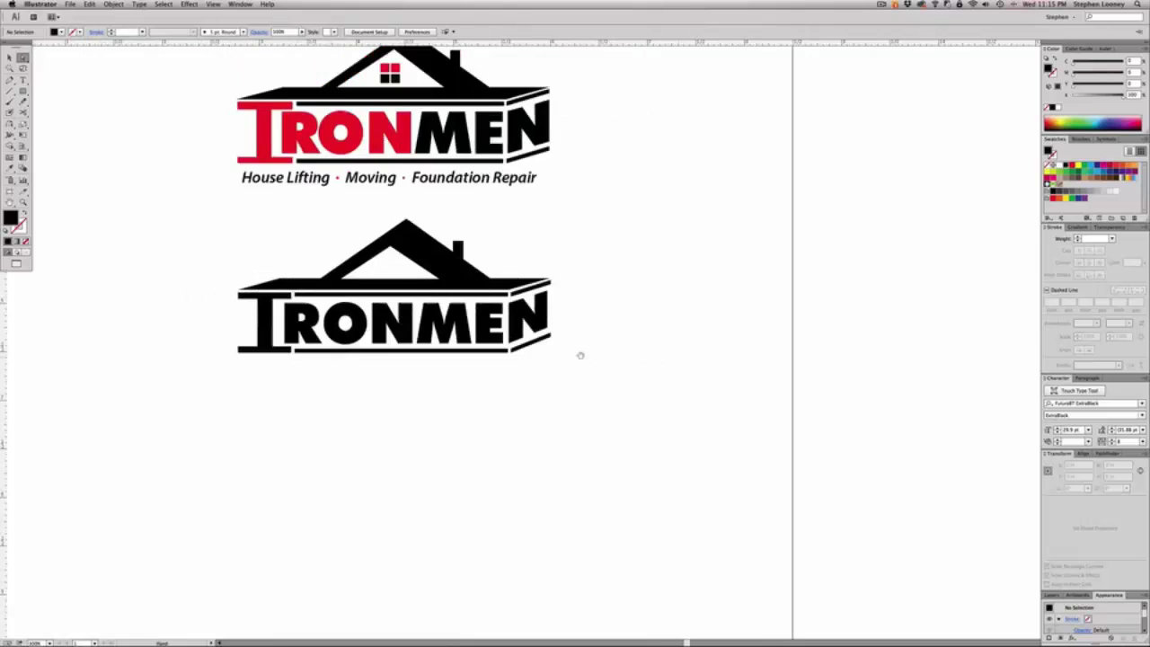
pyautogui.moveTo(515, 340); pyautogui.dragTo(664, 355)
pyautogui.moveTo(323, 249); pyautogui.dragTo(734, 447)
pyautogui.moveTo(995, 252); pyautogui.dragTo(752, 243)
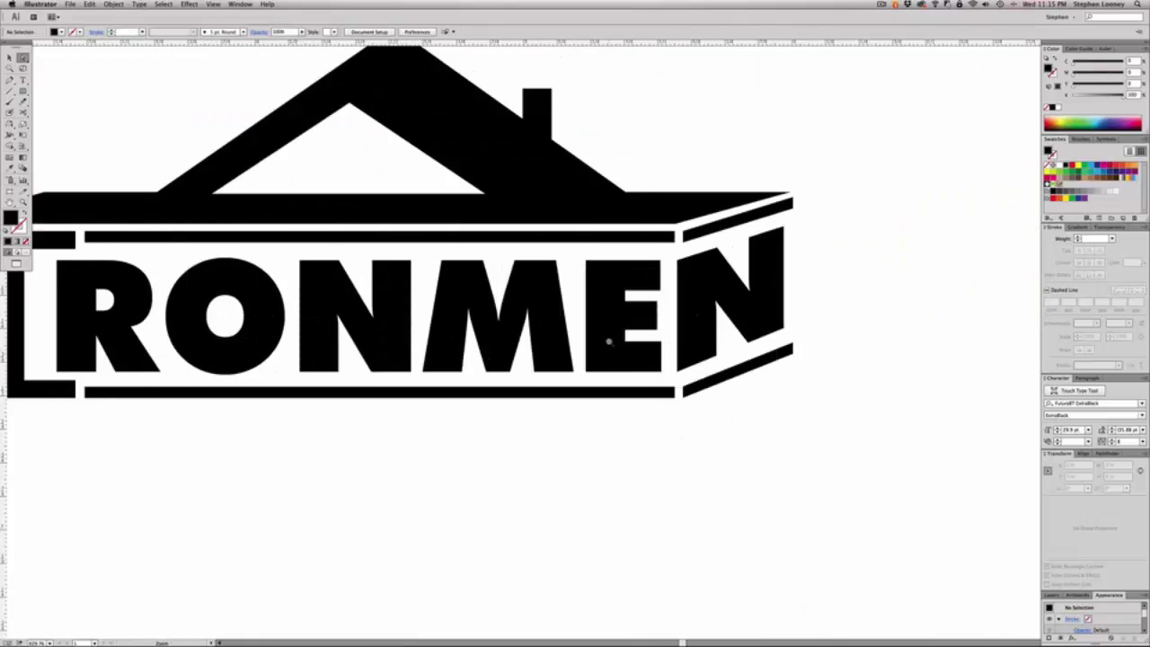
pyautogui.keyDown('alt'); pyautogui.keyDown('super'); pyautogui.click(608, 342); pyautogui.keyUp('super'); pyautogui.keyUp('alt')
pyautogui.keyDown('alt'); pyautogui.keyDown('super'); pyautogui.click(609, 342); pyautogui.keyUp('super'); pyautogui.keyUp('alt')
pyautogui.moveTo(366, 348); pyautogui.dragTo(689, 355)
pyautogui.keyDown('alt'); pyautogui.keyDown('super'); pyautogui.click(689, 355); pyautogui.keyUp('super'); pyautogui.keyUp('alt')
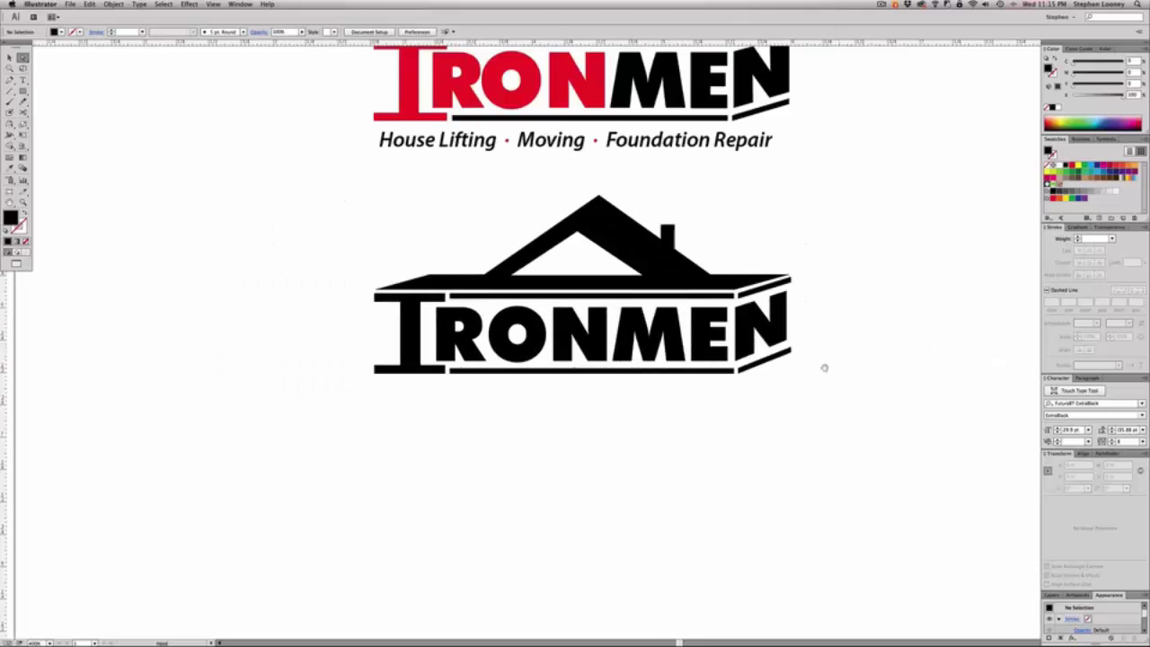
pyautogui.moveTo(577, 364); pyautogui.dragTo(592, 376)
# Draw a square window about 0.17 in wide in the gable and a thin vertical bar about 0.014 × 0.26 in across it
pyautogui.scroll(4, 592, 376)
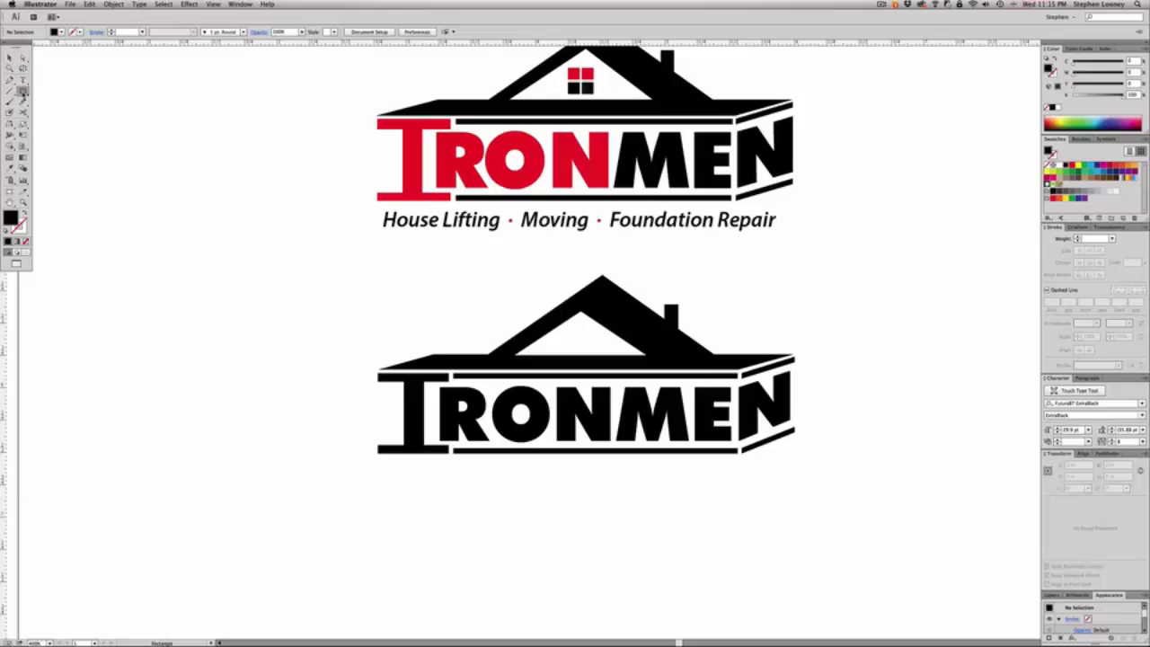
pyautogui.moveTo(22, 90); pyautogui.dragTo(50, 91)
pyautogui.moveTo(569, 335); pyautogui.dragTo(592, 341)
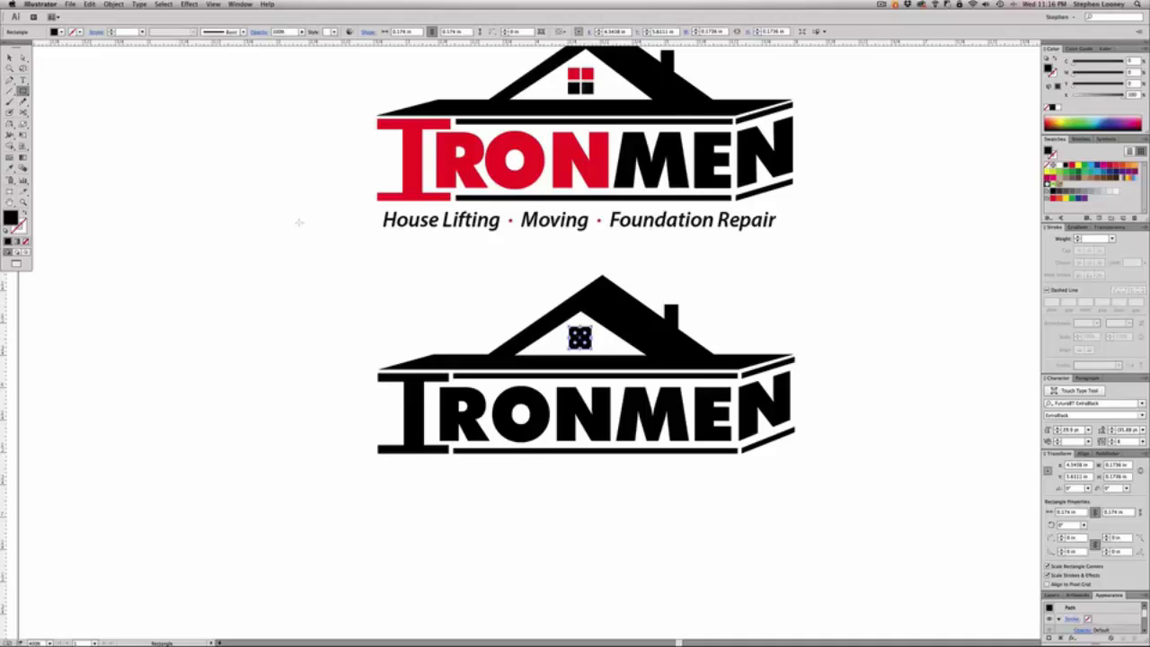
pyautogui.moveTo(580, 321); pyautogui.dragTo(670, 347)
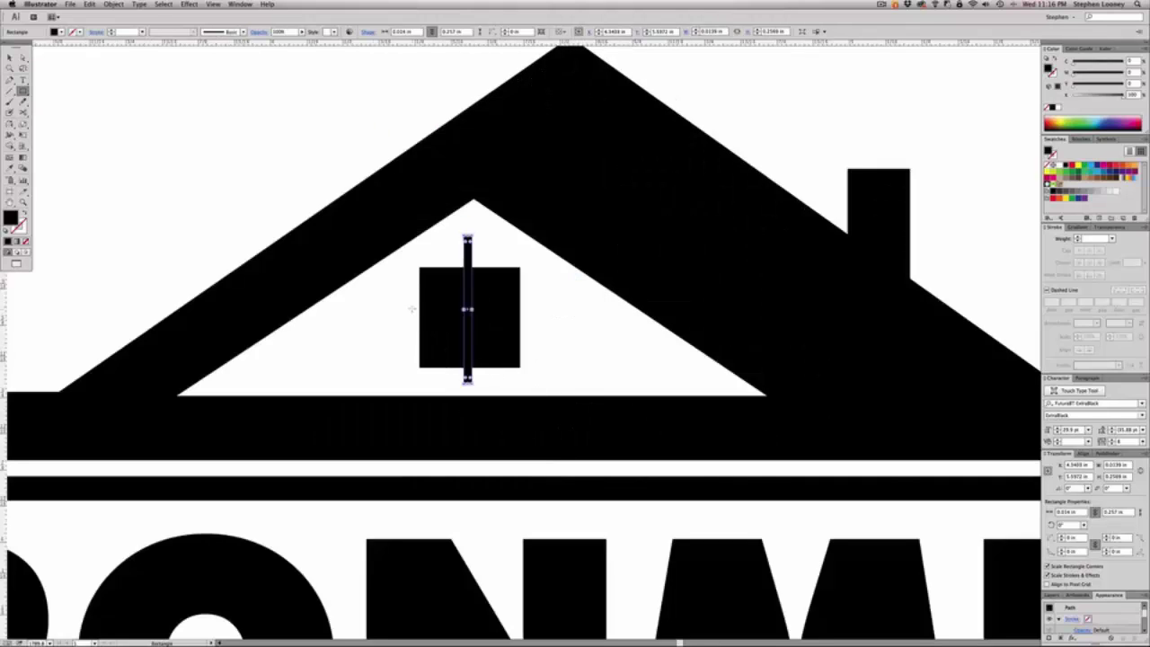
# Draw a horizontal bar about 0.23 × 0.015 in across the gable window and centre the square and both bars on each other
pyautogui.moveTo(410, 307); pyautogui.dragTo(525, 314)
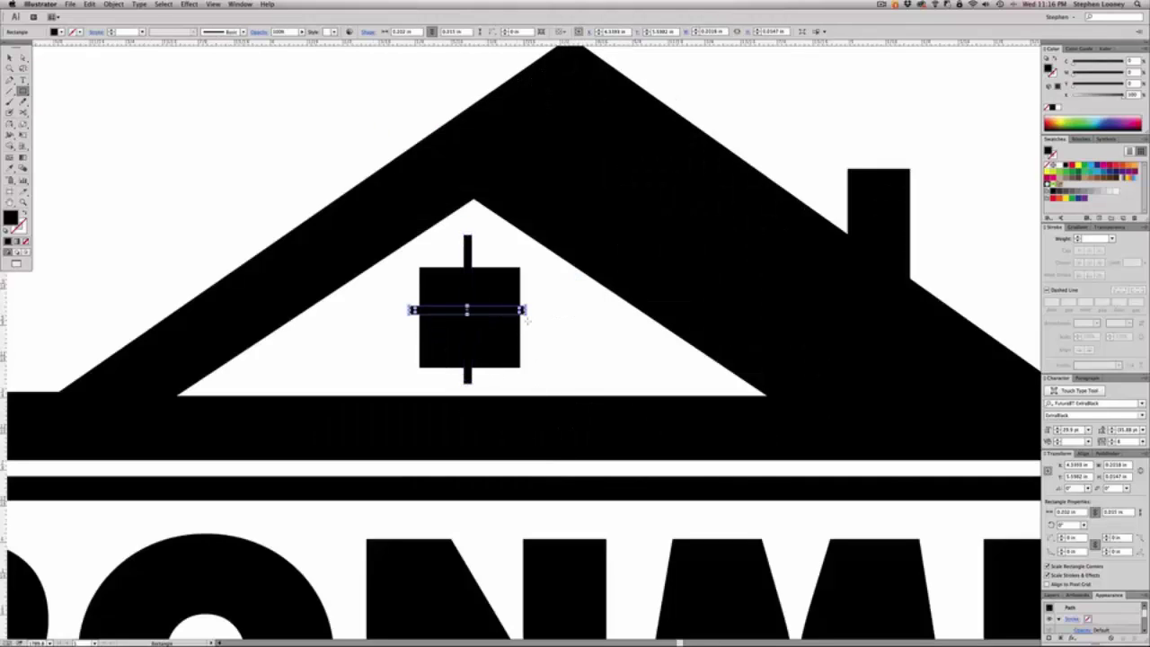
pyautogui.press('v')
pyautogui.moveTo(539, 357); pyautogui.dragTo(398, 286)
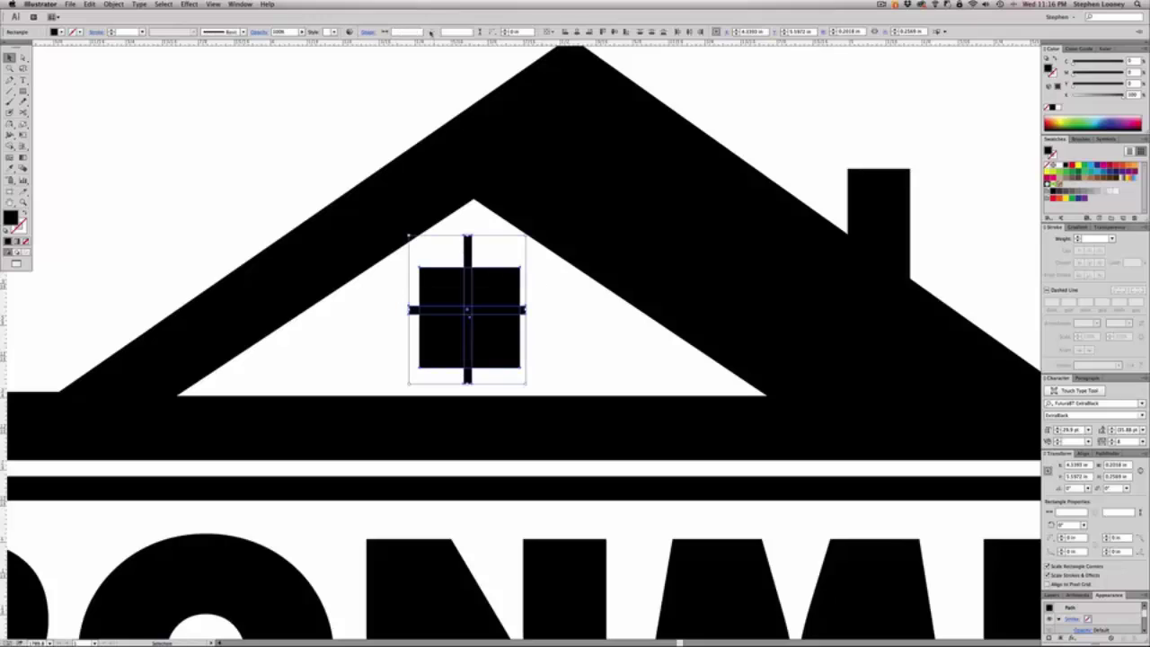
pyautogui.click(577, 32)
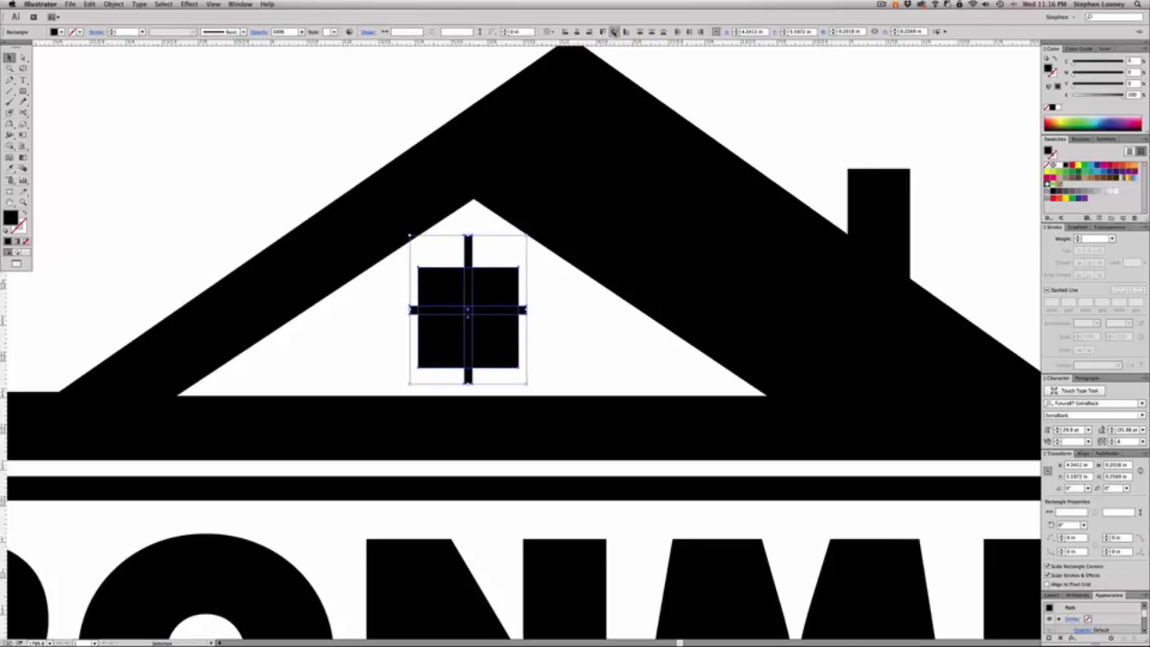
pyautogui.click(614, 32)
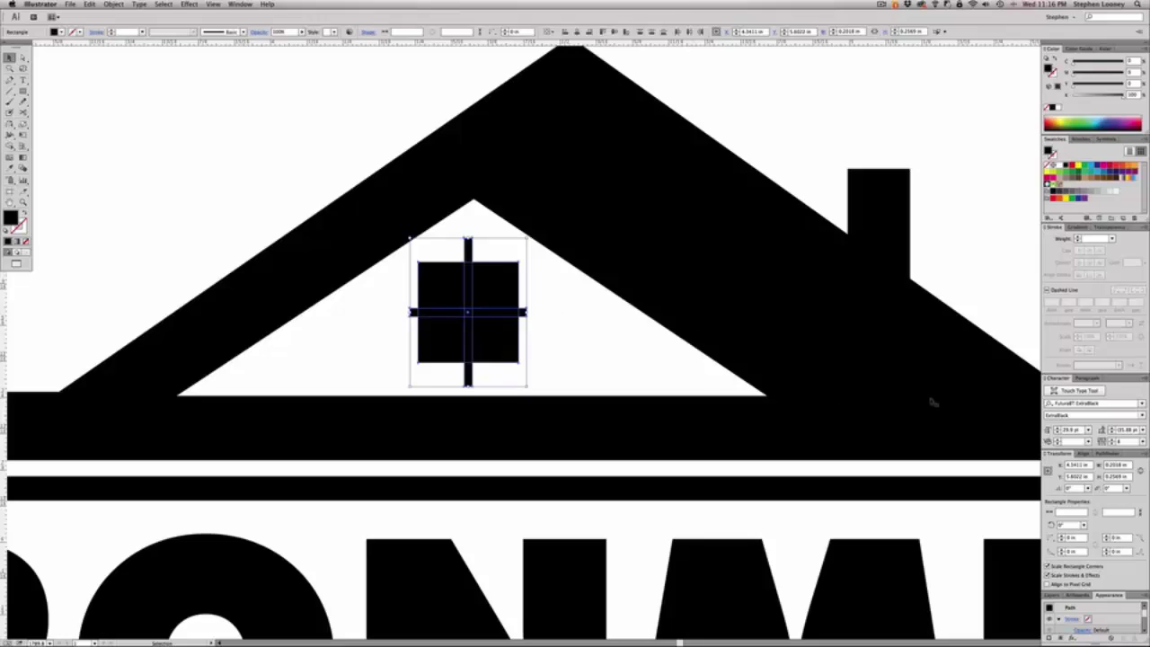
# Subtract both bars from the square with Pathfinder Minus Front to form a four-pane window
pyautogui.click(1106, 454)
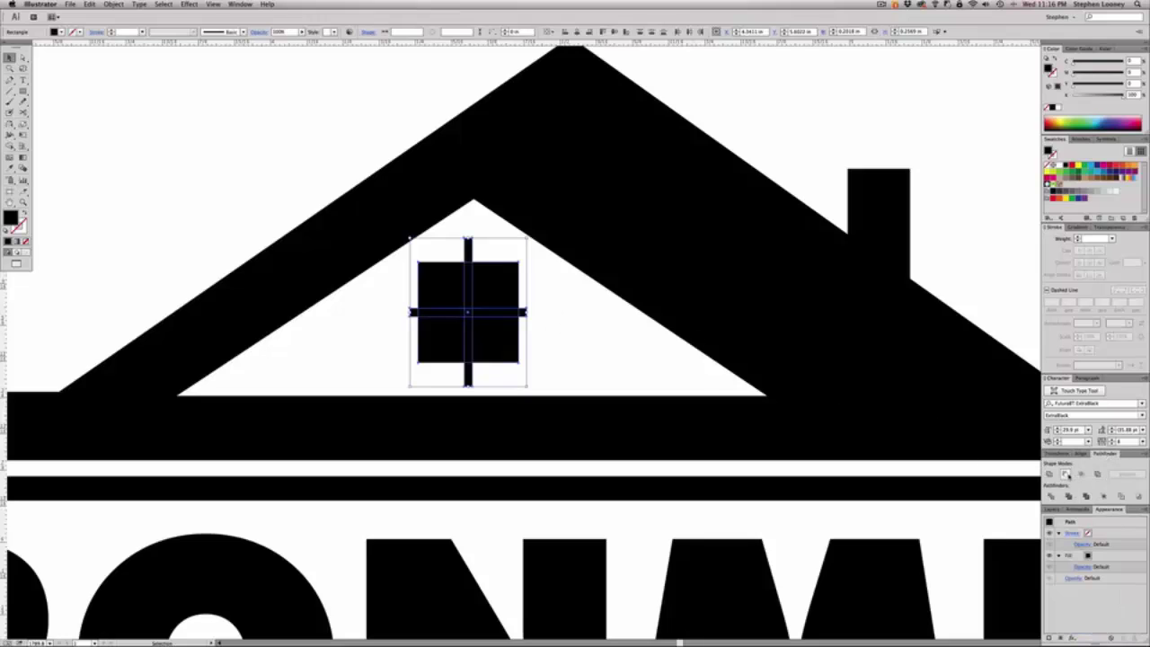
pyautogui.click(1067, 475)
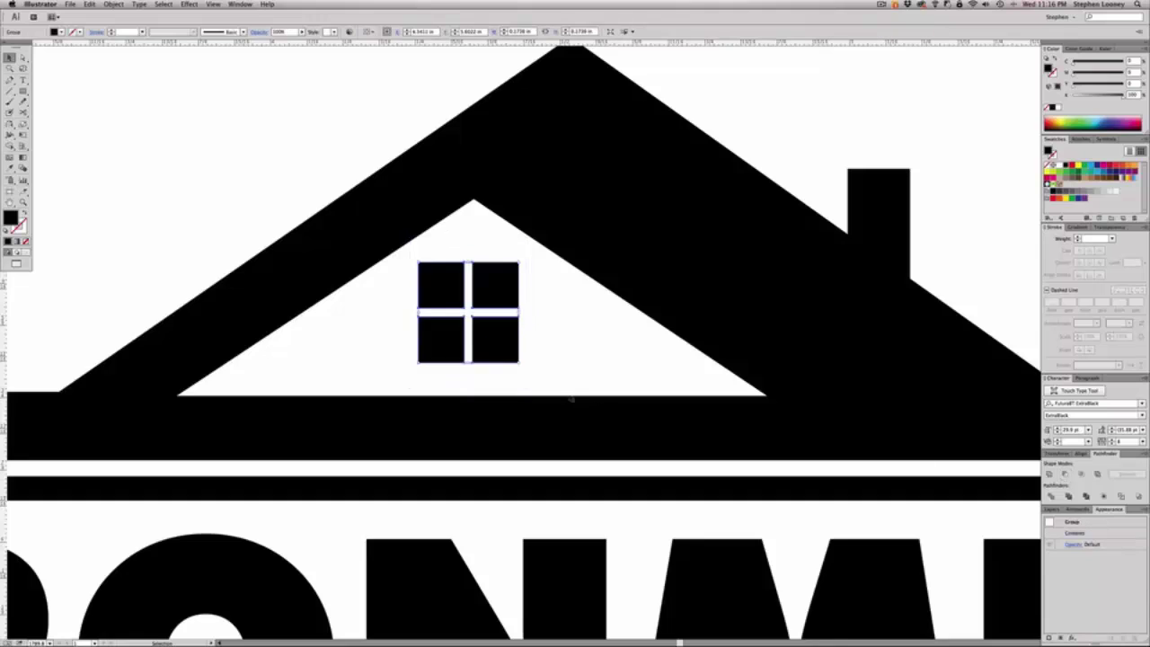
pyautogui.click(575, 333)
# Try moving the four window panes apart individually and undo the moves
pyautogui.press('super+minus')
pyautogui.moveTo(491, 311); pyautogui.dragTo(543, 270)
pyautogui.click(536, 334)
pyautogui.press('a')
pyautogui.moveTo(447, 306); pyautogui.dragTo(398, 277)
pyautogui.moveTo(438, 353); pyautogui.dragTo(372, 355)
pyautogui.moveTo(504, 361); pyautogui.dragTo(552, 382)
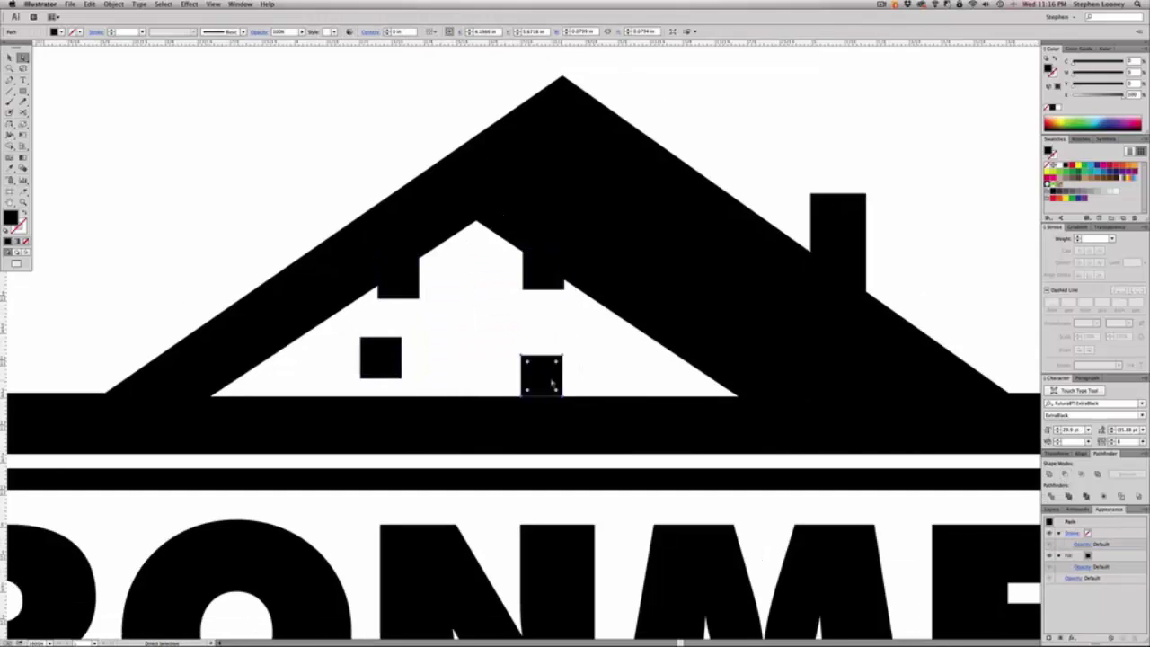
pyautogui.press('super+z')
pyautogui.press('super+z')
pyautogui.press('super+z')
pyautogui.press('super+z')
# Recolor the two upper window panes of the rebuilt logo with the red sampled from the #ED1C24 swatch
pyautogui.click(552, 334)
pyautogui.press('super+minus')
pyautogui.press('super+minus')
pyautogui.press('super+minus')
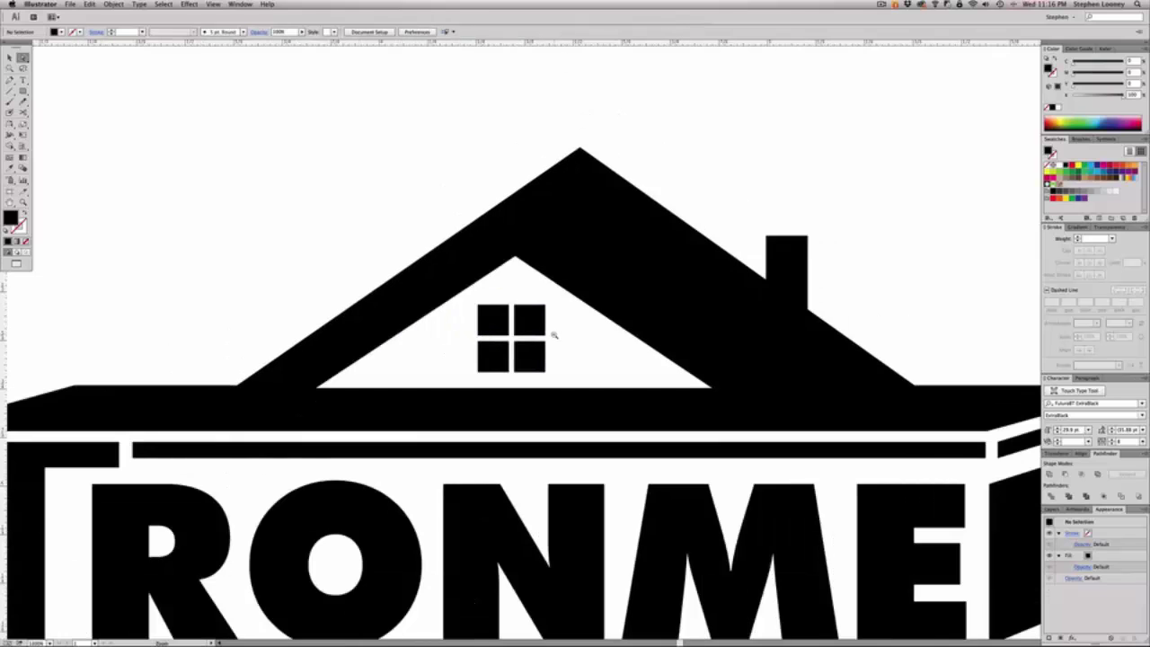
pyautogui.press('super+minus')
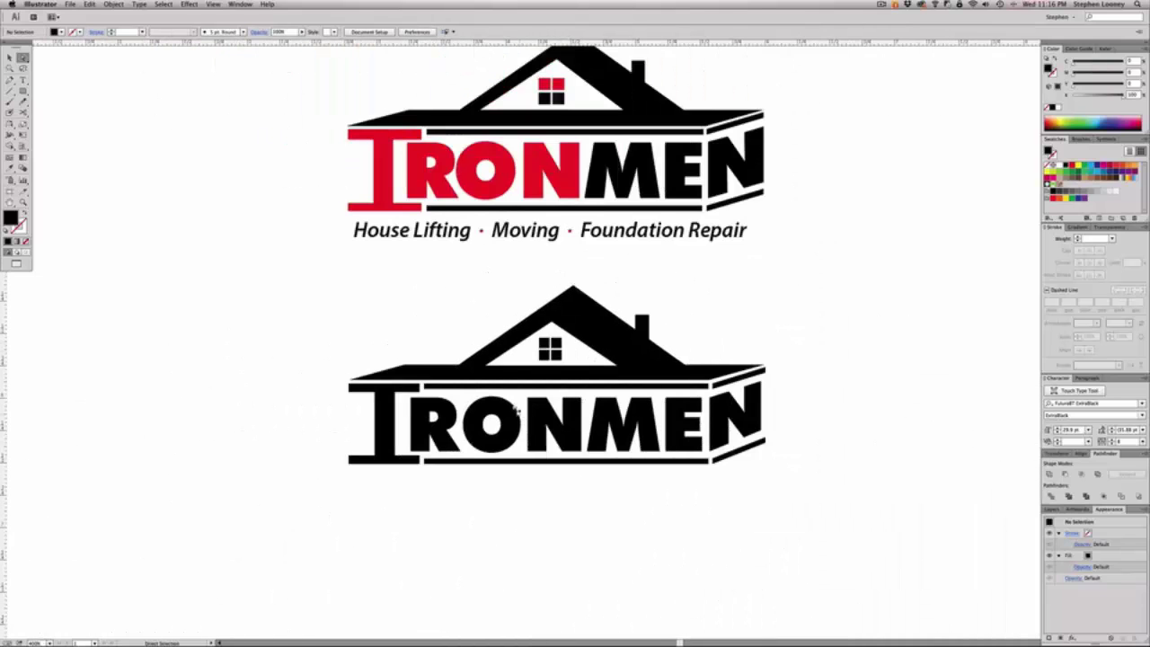
pyautogui.scroll(3, 517, 412)
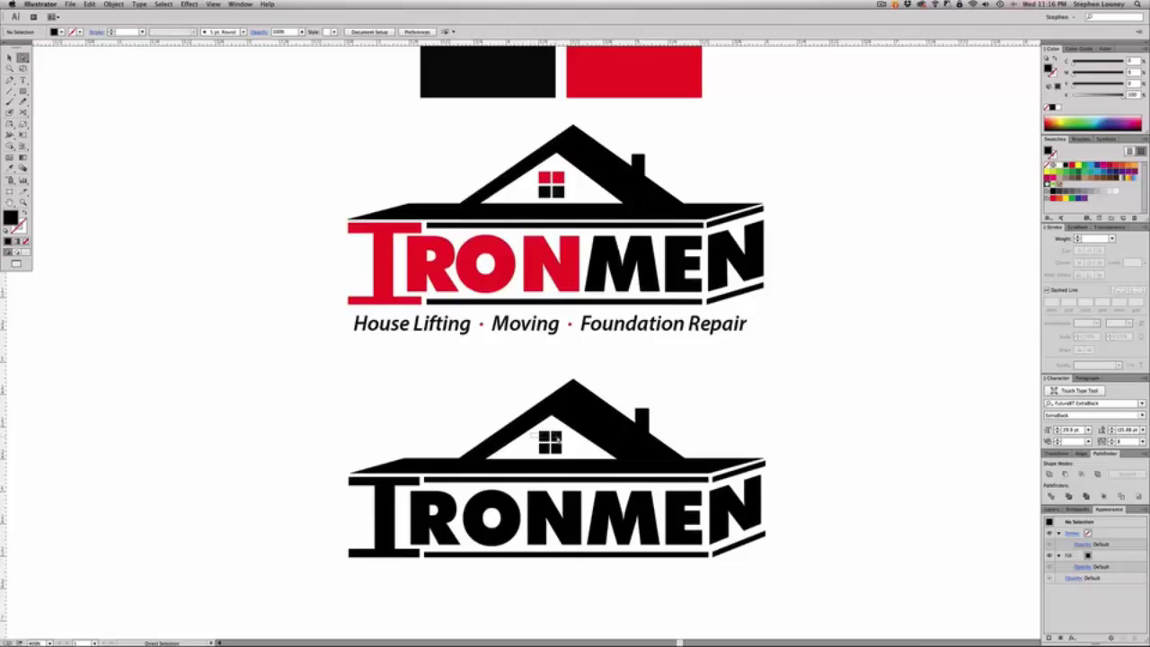
pyautogui.click(557, 438)
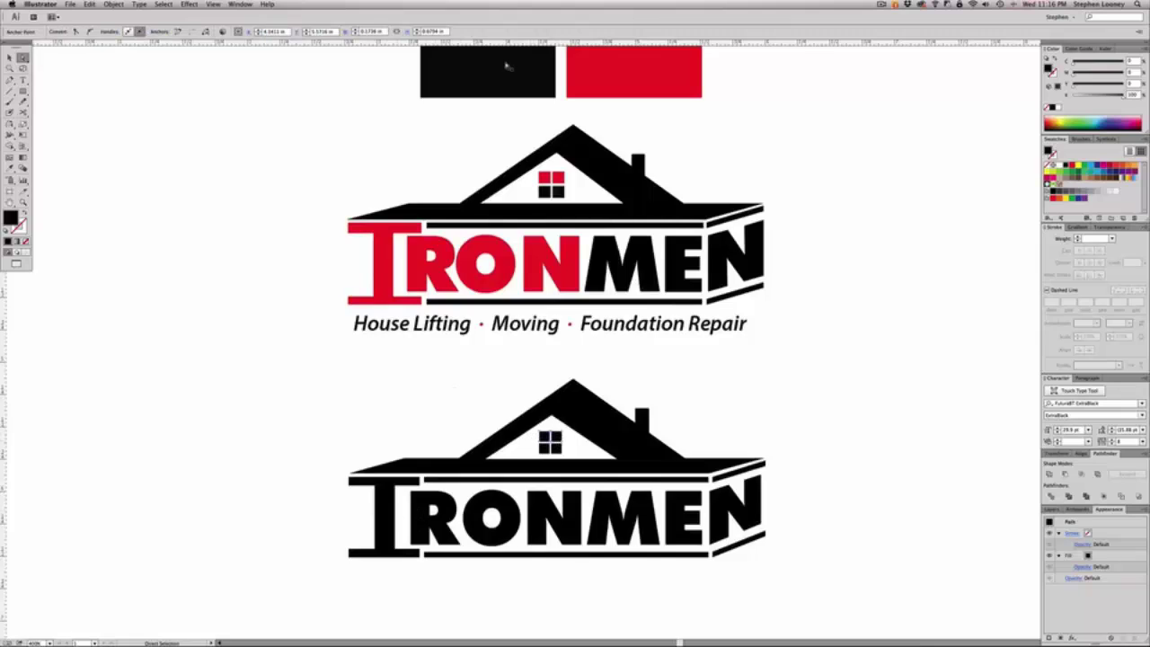
pyautogui.press('i')
pyautogui.click(602, 80)
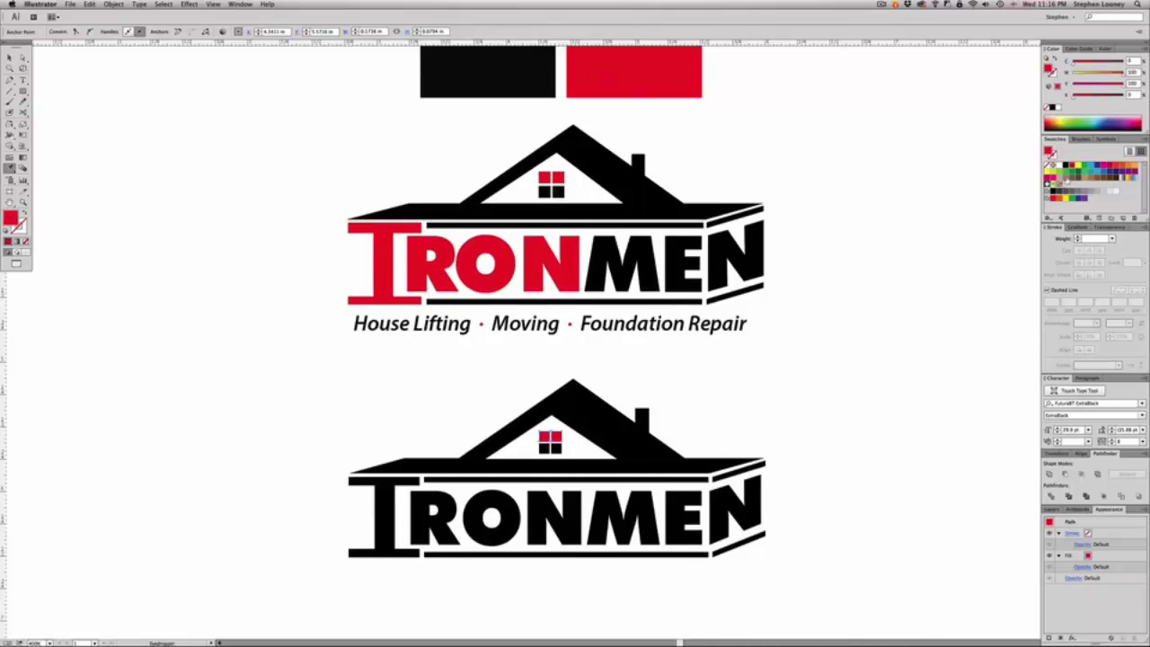
# Recolor the I-beam letter and the letters RON of the rebuilt wordmark with the sampled #ED1C24 red
pyautogui.press('a')
pyautogui.moveTo(331, 504); pyautogui.dragTo(564, 531)
pyautogui.press('i')
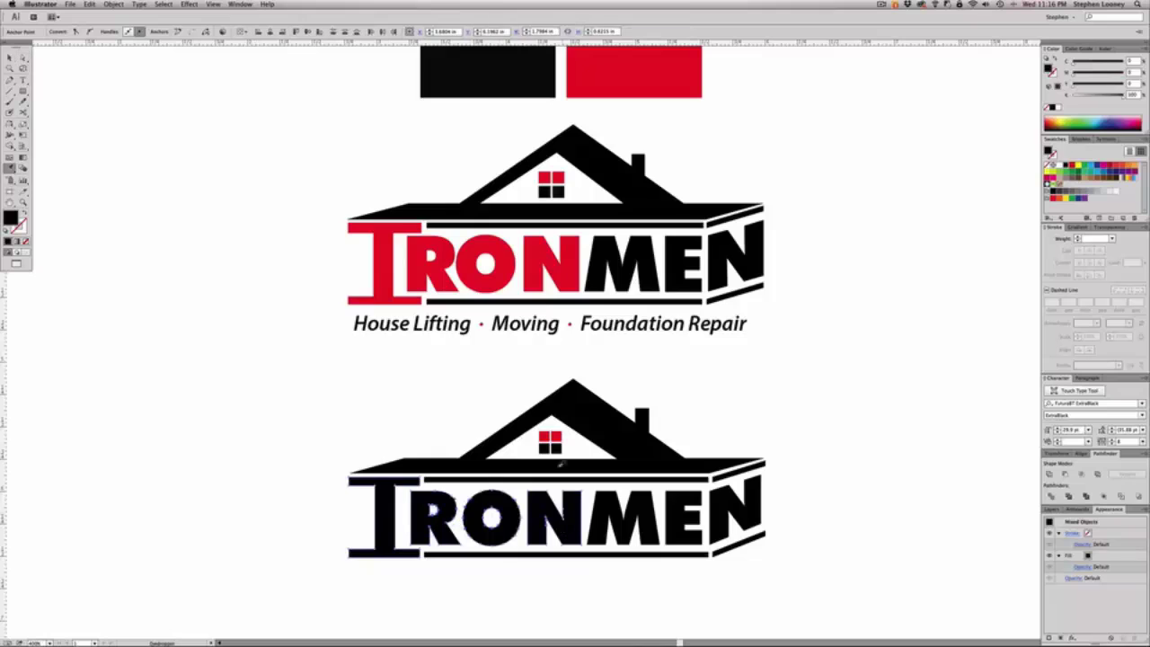
pyautogui.click(613, 80)
pyautogui.press('a')
pyautogui.click(660, 384)
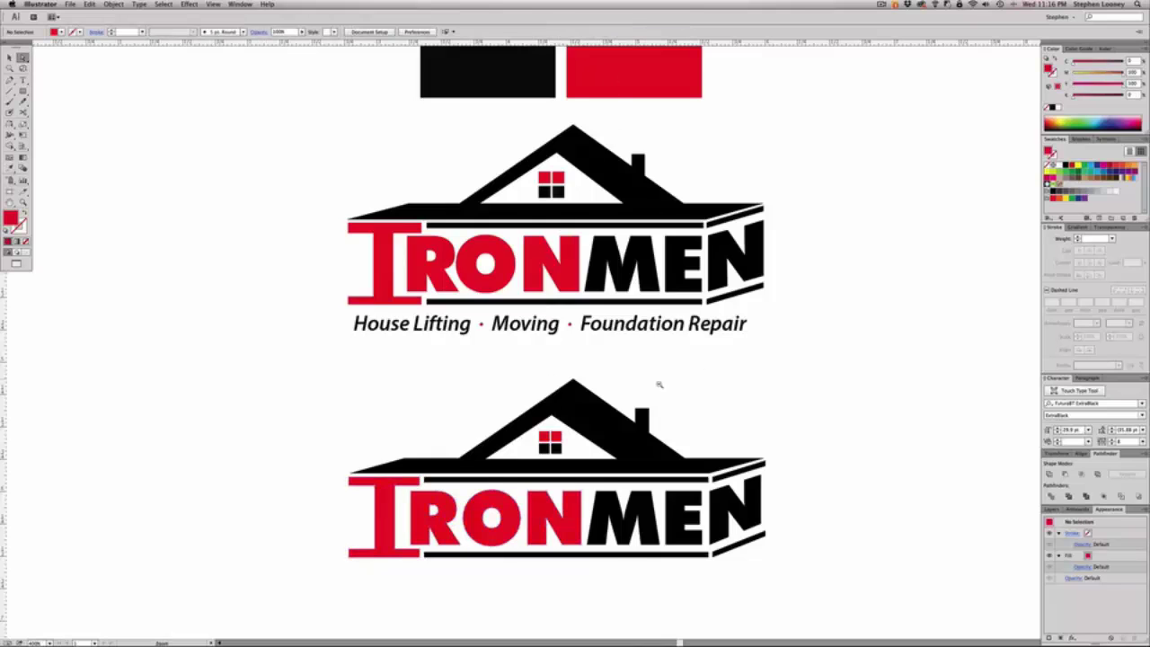
# Add the tagline text "House Lifting • Moving • Foundation Repair" at the base of the rebuilt logo
pyautogui.keyDown('alt'); pyautogui.keyDown('super'); pyautogui.click(595, 378); pyautogui.keyUp('super'); pyautogui.keyUp('alt')
pyautogui.moveTo(504, 335); pyautogui.dragTo(540, 339)
pyautogui.press('t')
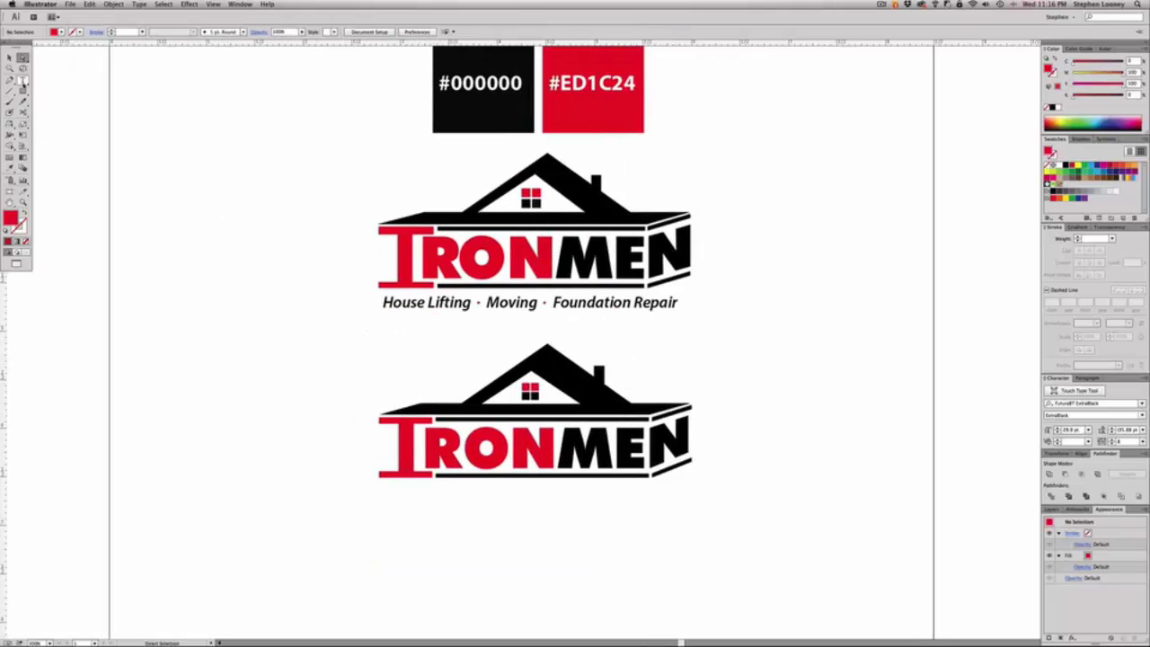
pyautogui.click(387, 498)
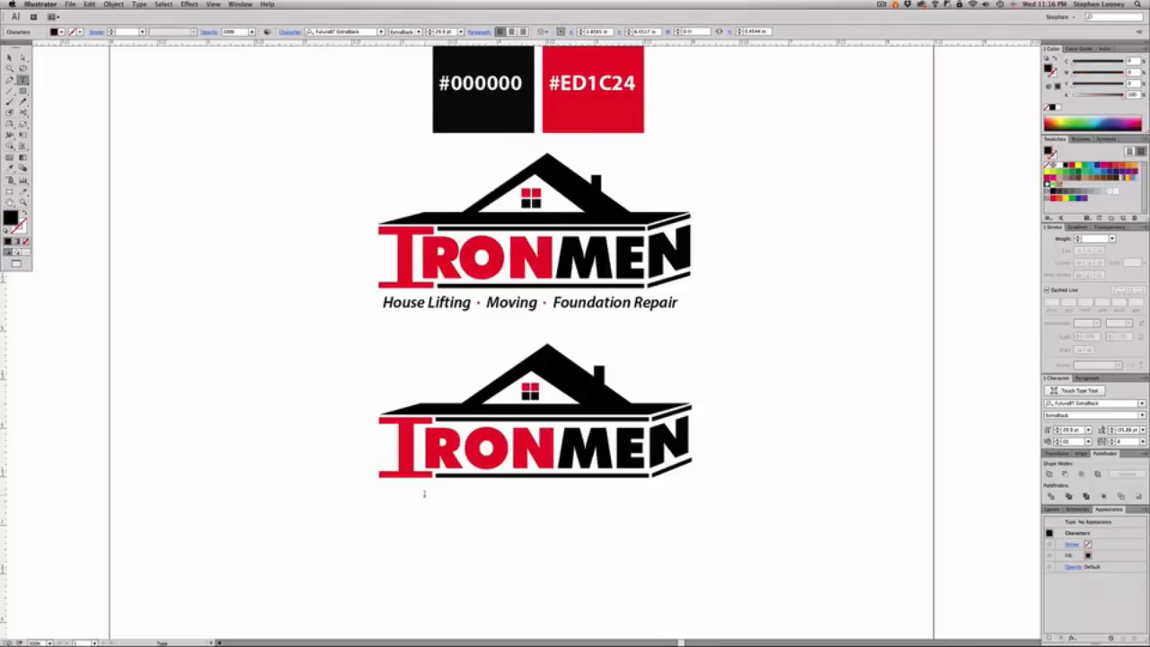
pyautogui.write('House Lifting')
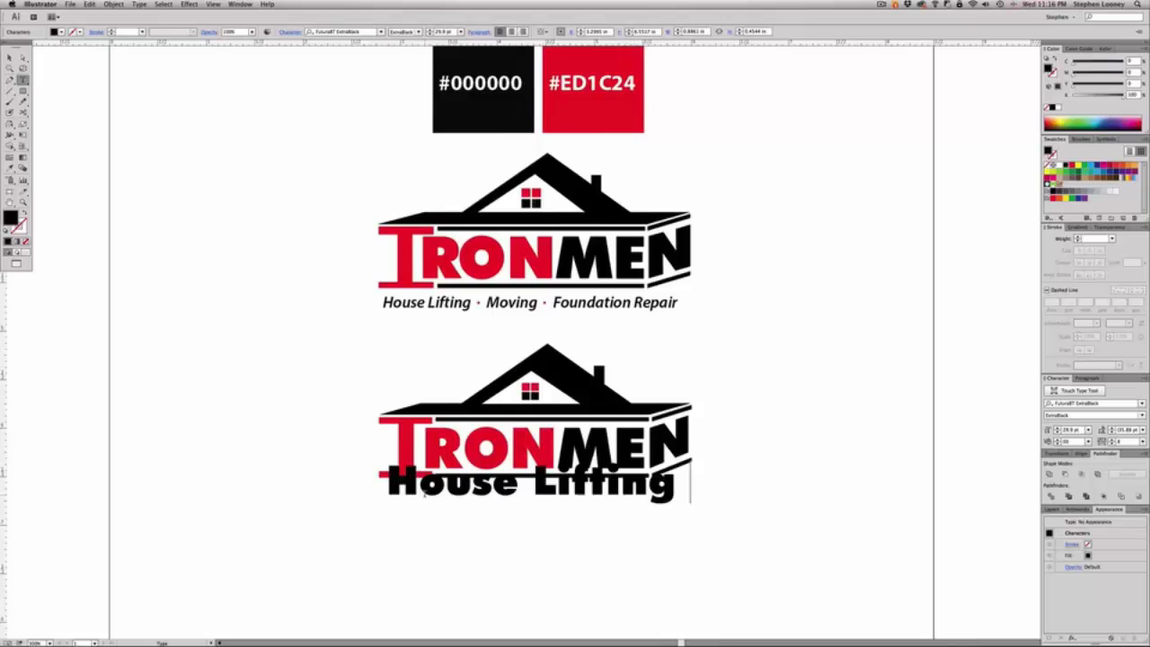
pyautogui.write(' • Moving ')
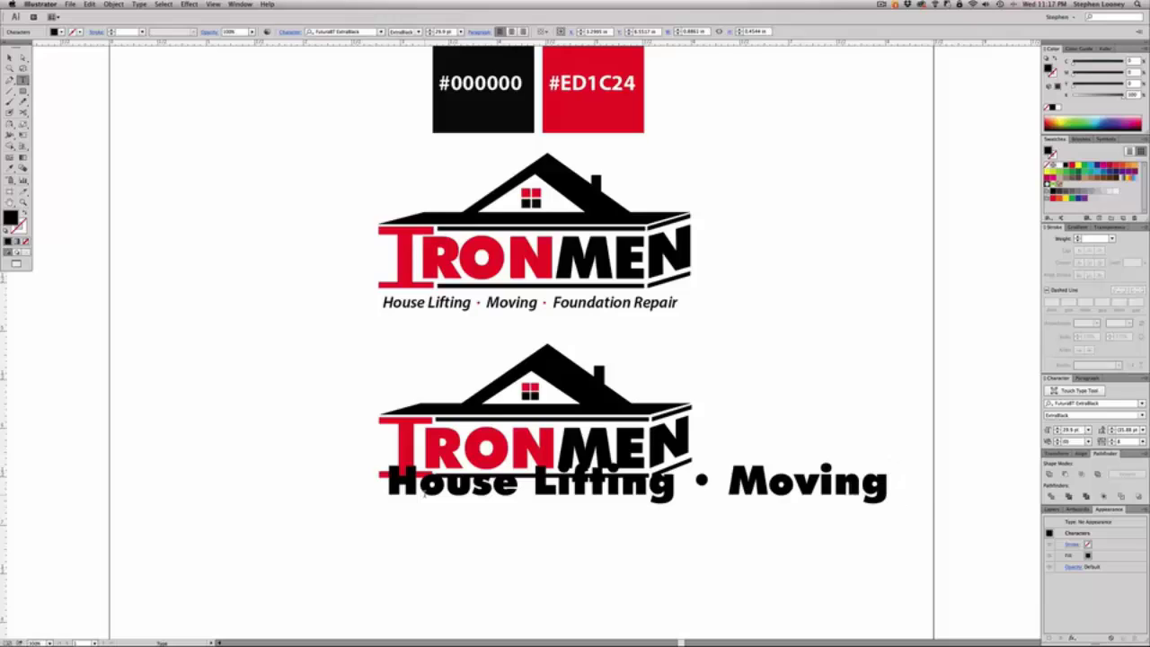
pyautogui.write('• Foun')
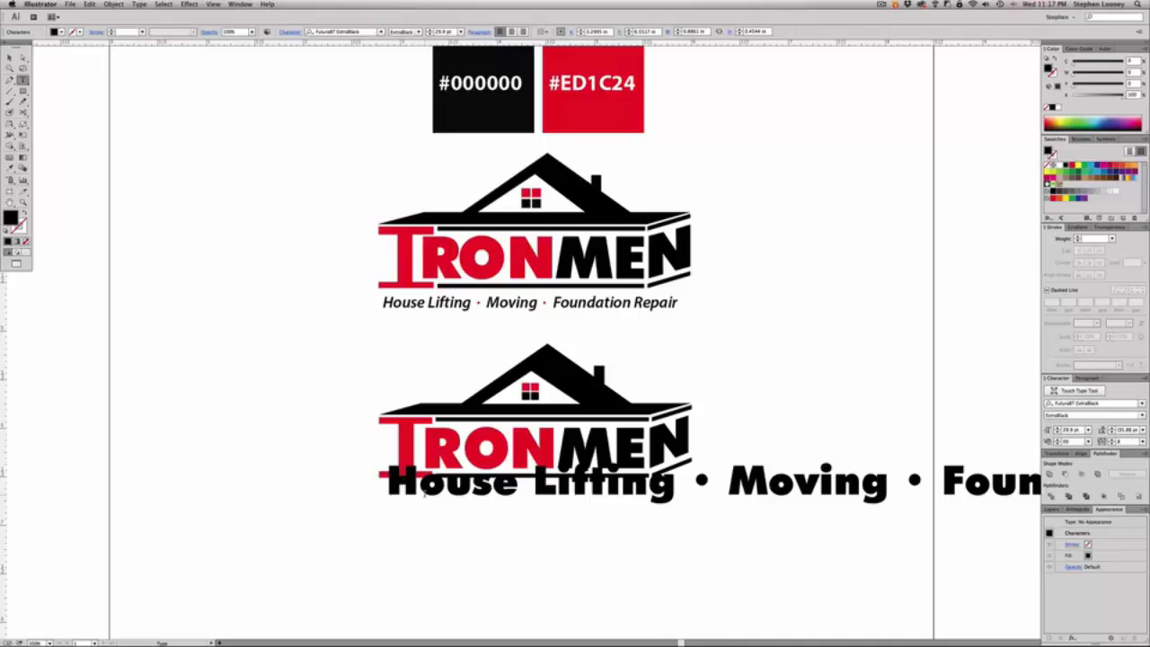
pyautogui.write('dation Repair')
pyautogui.press('Escape')
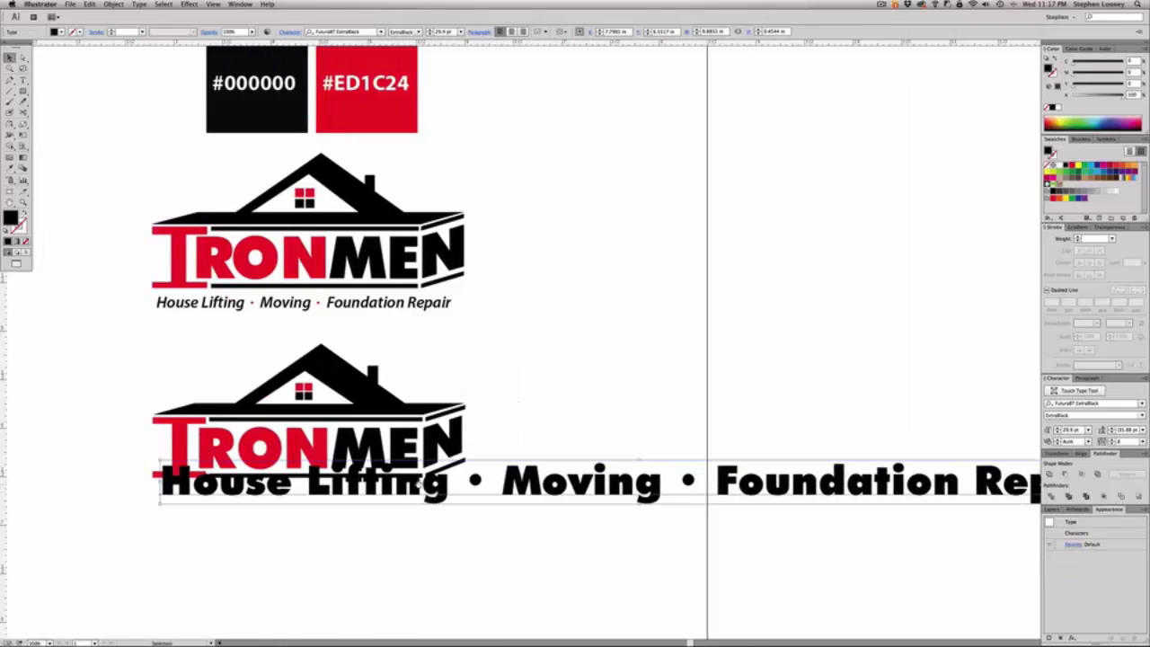
# Scale the tagline down to about 11.6 pt and place it just below the rebuilt logo
pyautogui.moveTo(553, 462); pyautogui.dragTo(609, 462)
pyautogui.moveTo(697, 459); pyautogui.dragTo(360, 494)
pyautogui.moveTo(537, 518); pyautogui.dragTo(674, 530)
# Set the tagline in Myriad Pro Semibold Italic, shift it under the logo and enlarge it slightly to about 11.8 pt
pyautogui.click(326, 33)
pyautogui.write('Myriad')
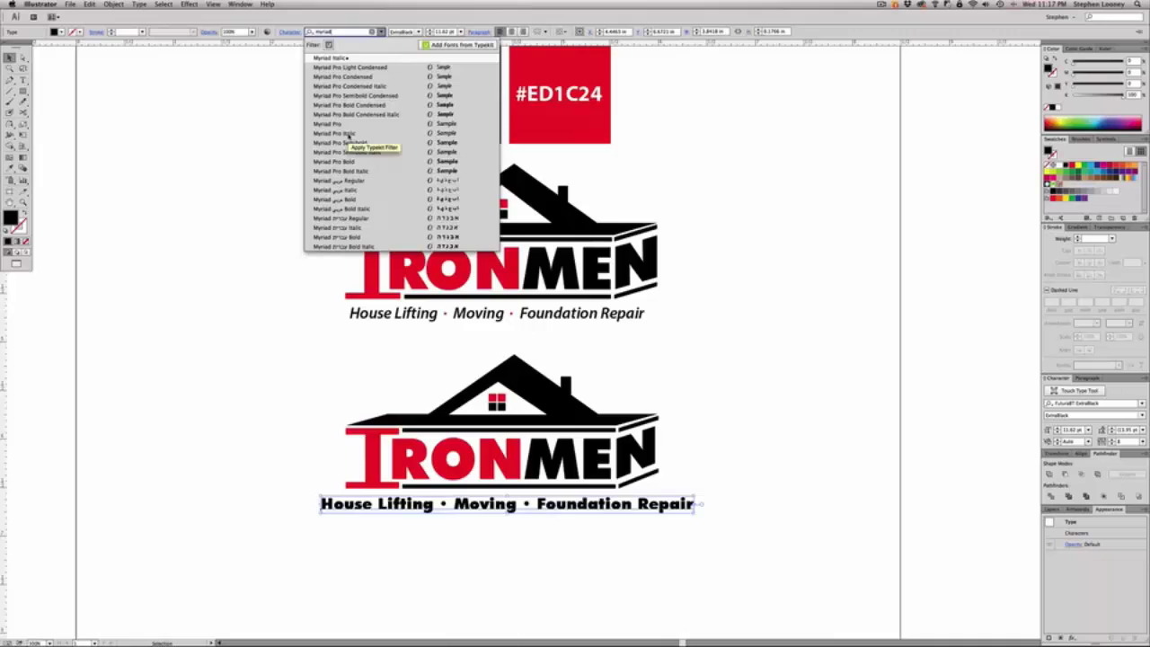
pyautogui.click(349, 135)
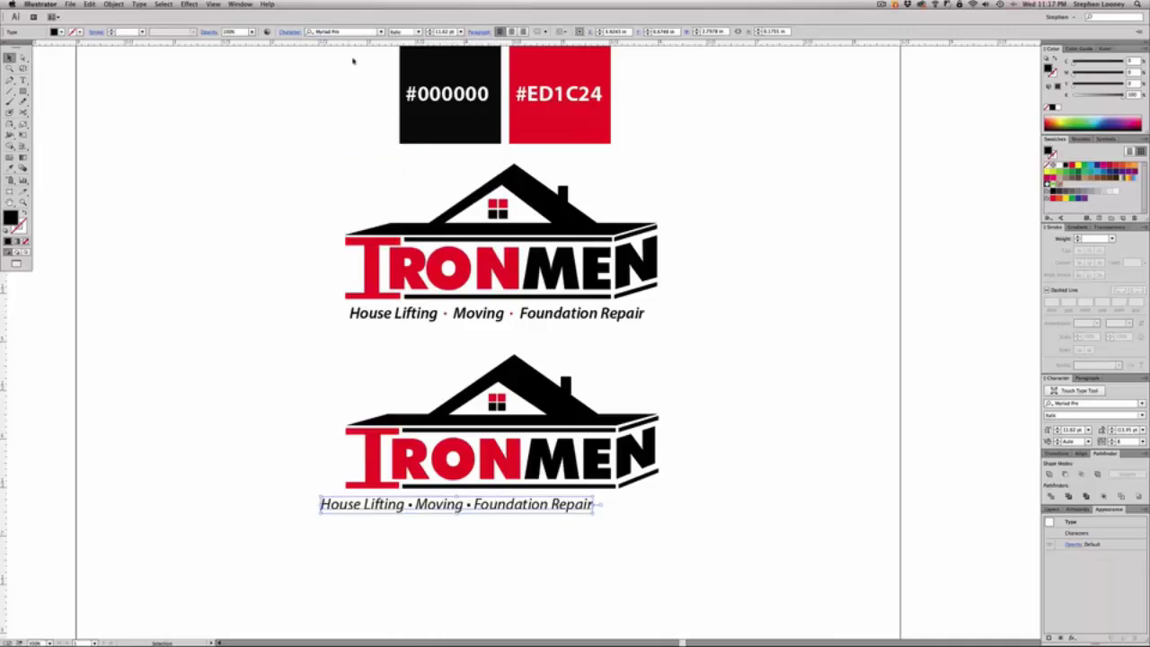
pyautogui.click(419, 32)
pyautogui.click(413, 128)
pyautogui.moveTo(459, 500); pyautogui.dragTo(478, 510)
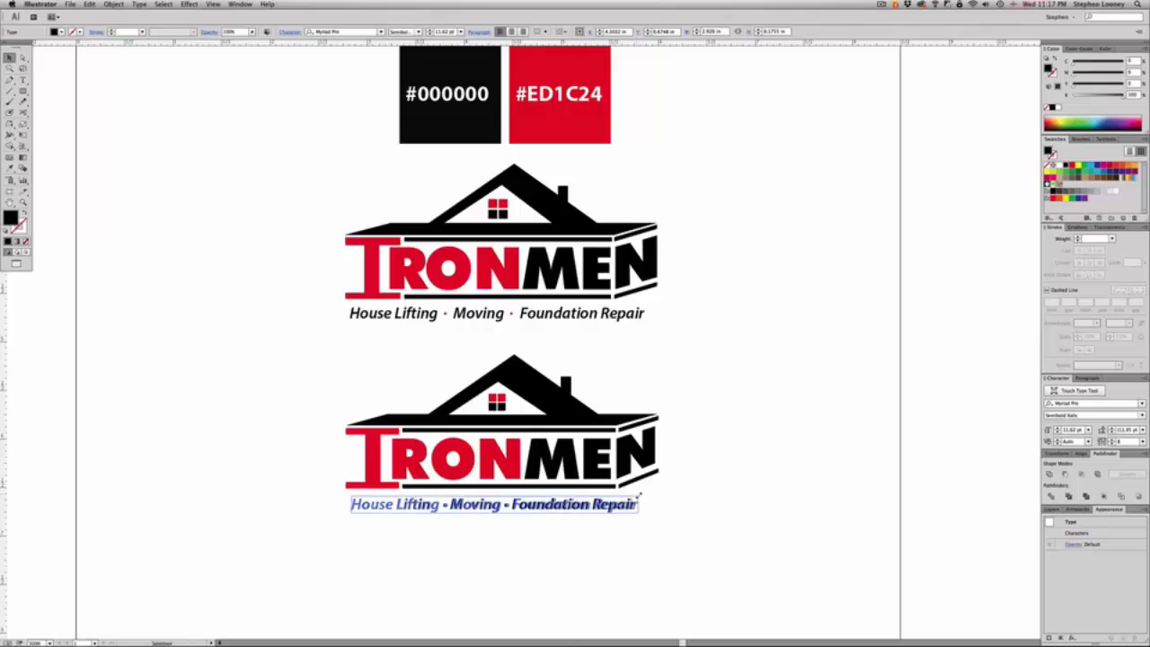
# Color both bullet separators in the tagline red
pyautogui.doubleClick(508, 505)
pyautogui.moveTo(506, 505); pyautogui.dragTo(513, 505)
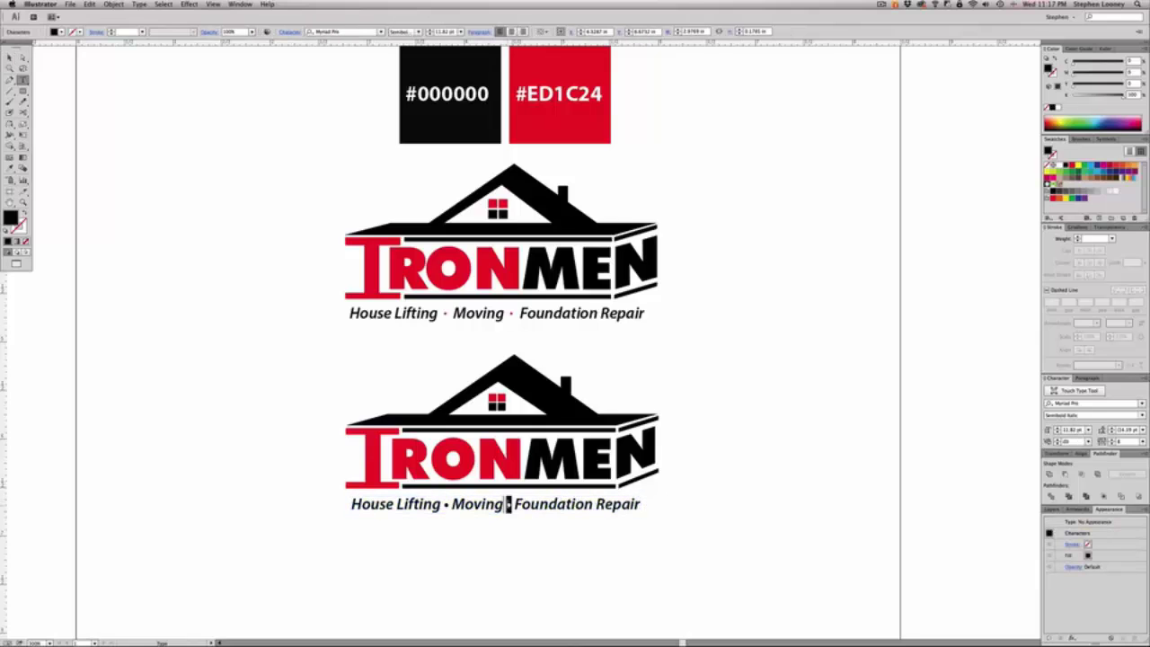
pyautogui.click(1070, 165)
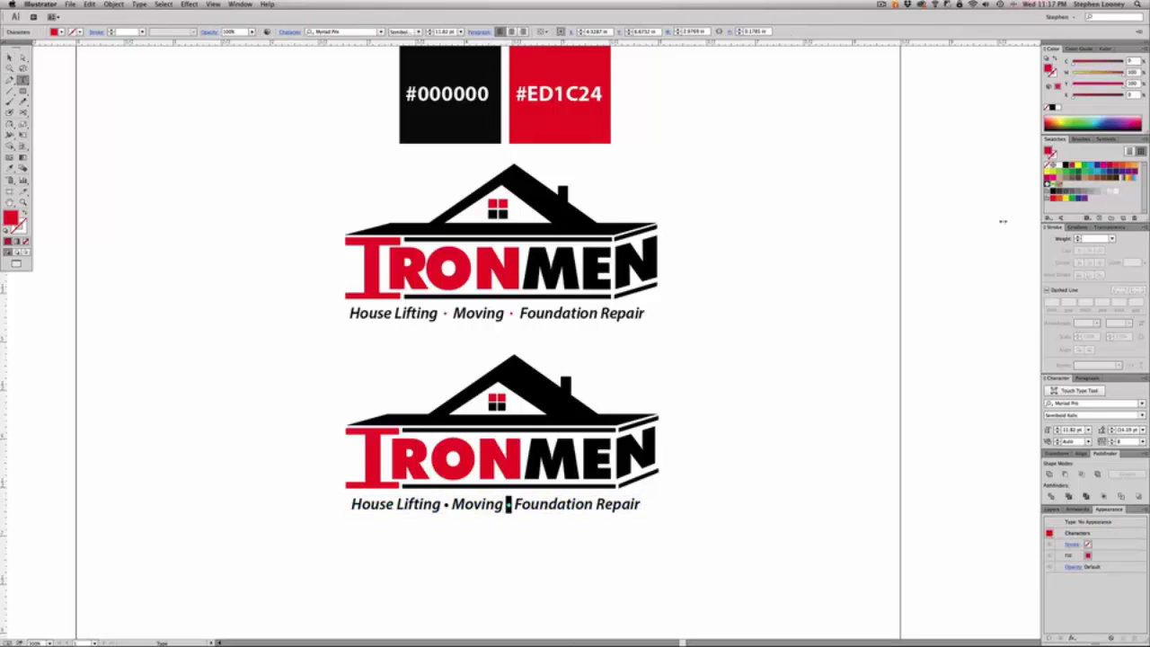
pyautogui.moveTo(443, 505); pyautogui.dragTo(449, 505)
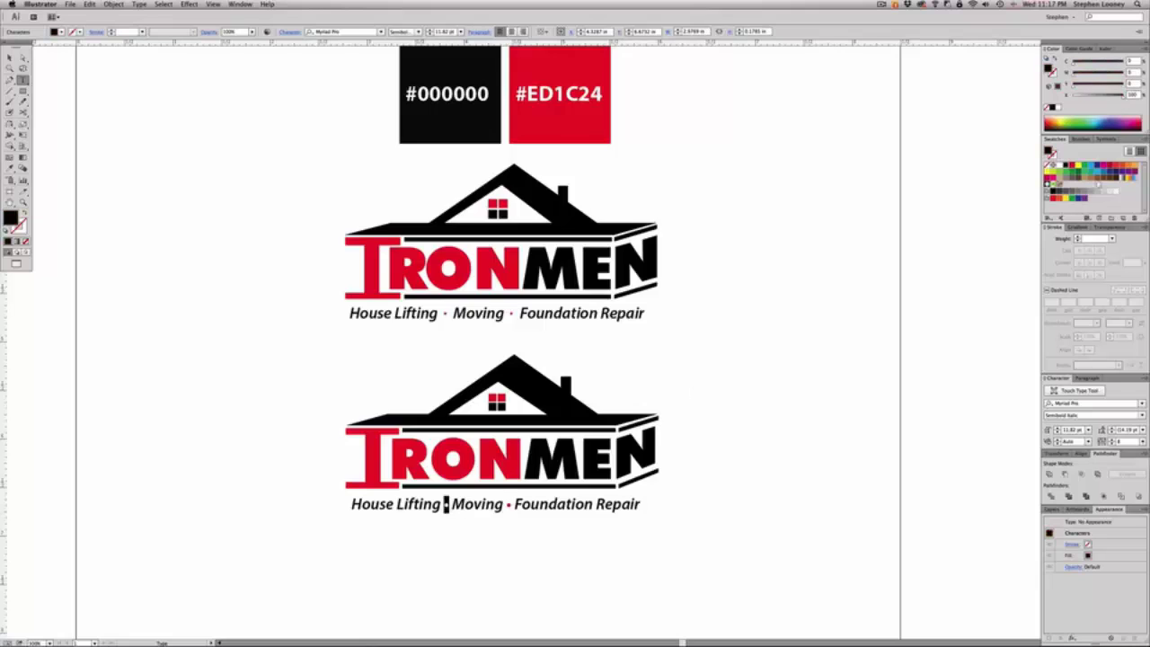
pyautogui.click(1071, 165)
pyautogui.press('Escape')
pyautogui.click(812, 279)
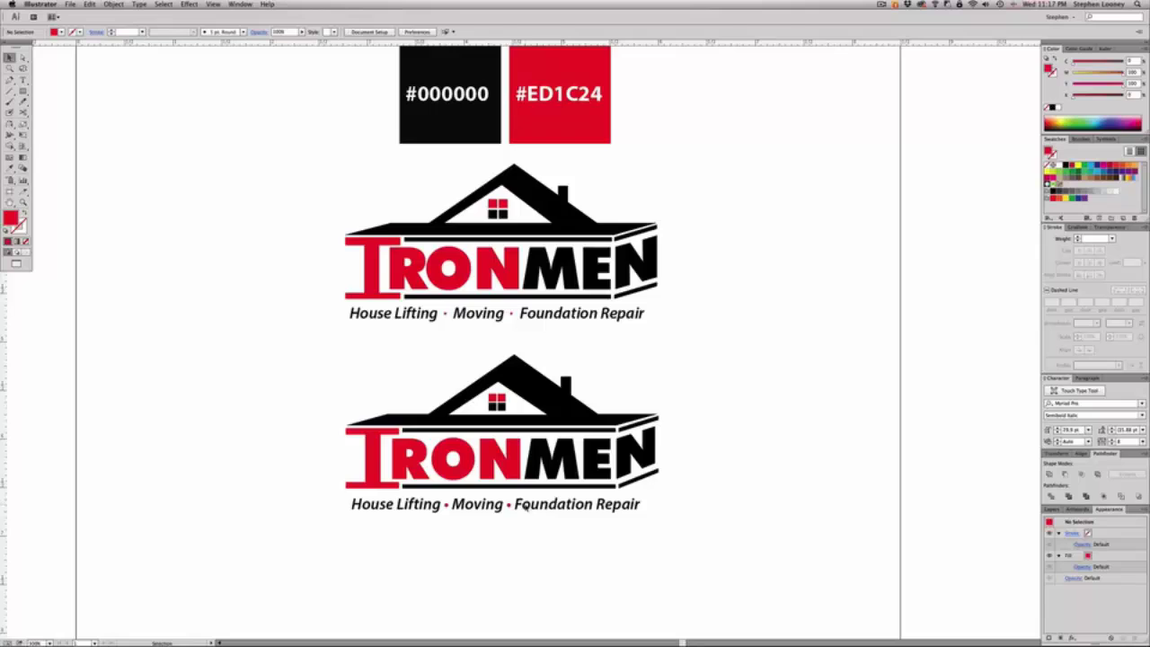
# Widen the spacing around both red bullets in the tagline
pyautogui.click(517, 506)
pyautogui.doubleClick(447, 506)
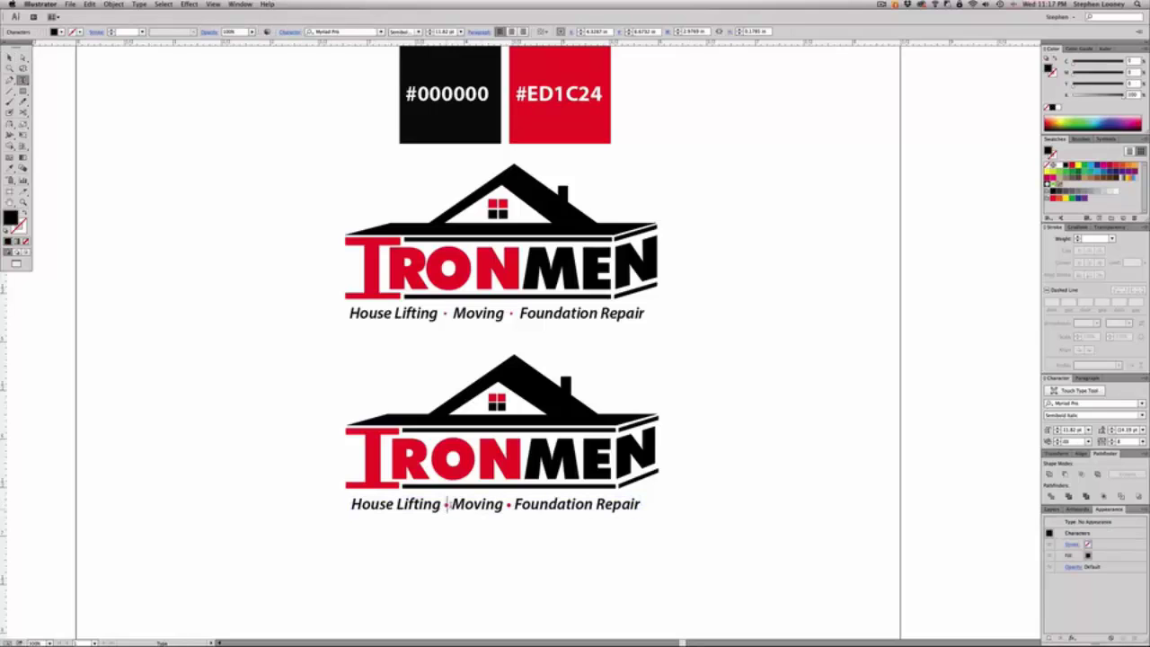
pyautogui.click(455, 504)
pyautogui.click(511, 504)
pyautogui.click(524, 504)
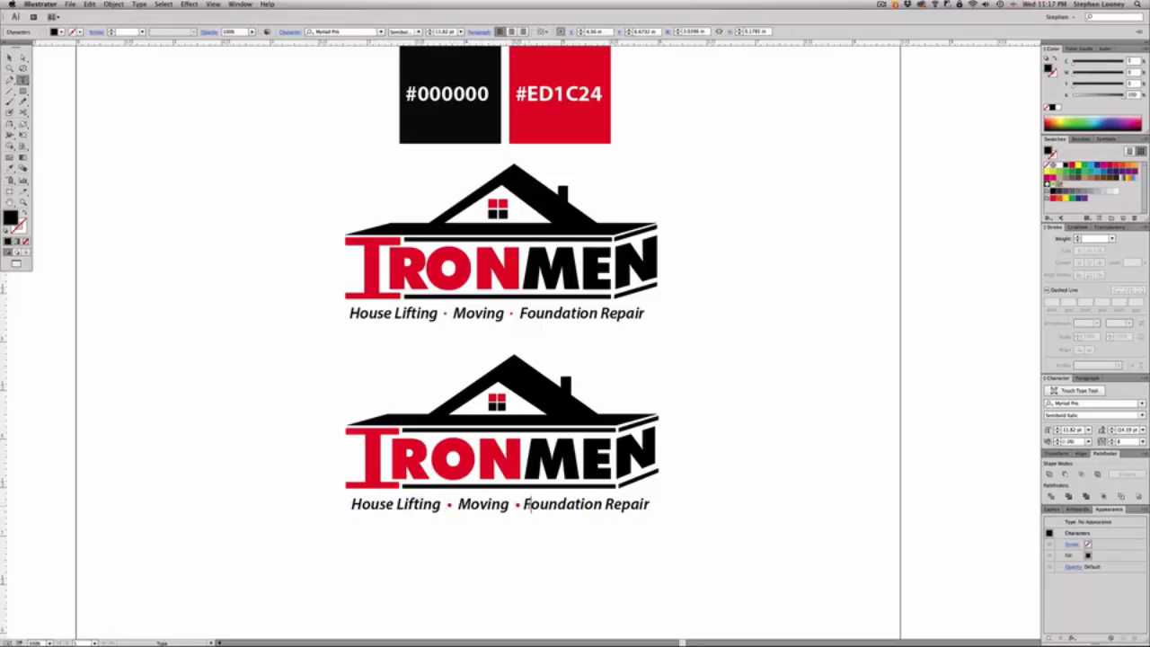
pyautogui.press('Escape')
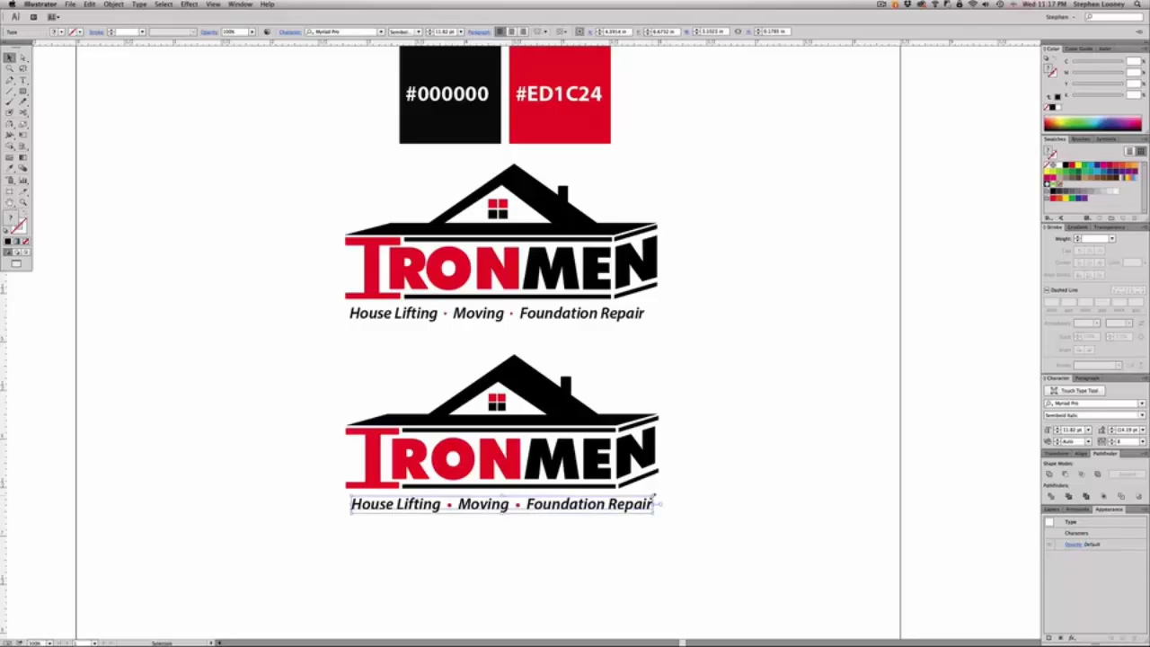
# Resize the tagline to about 11.3 pt and centre it beneath the rebuilt logo
pyautogui.moveTo(654, 494); pyautogui.dragTo(661, 486)
pyautogui.click(685, 492)
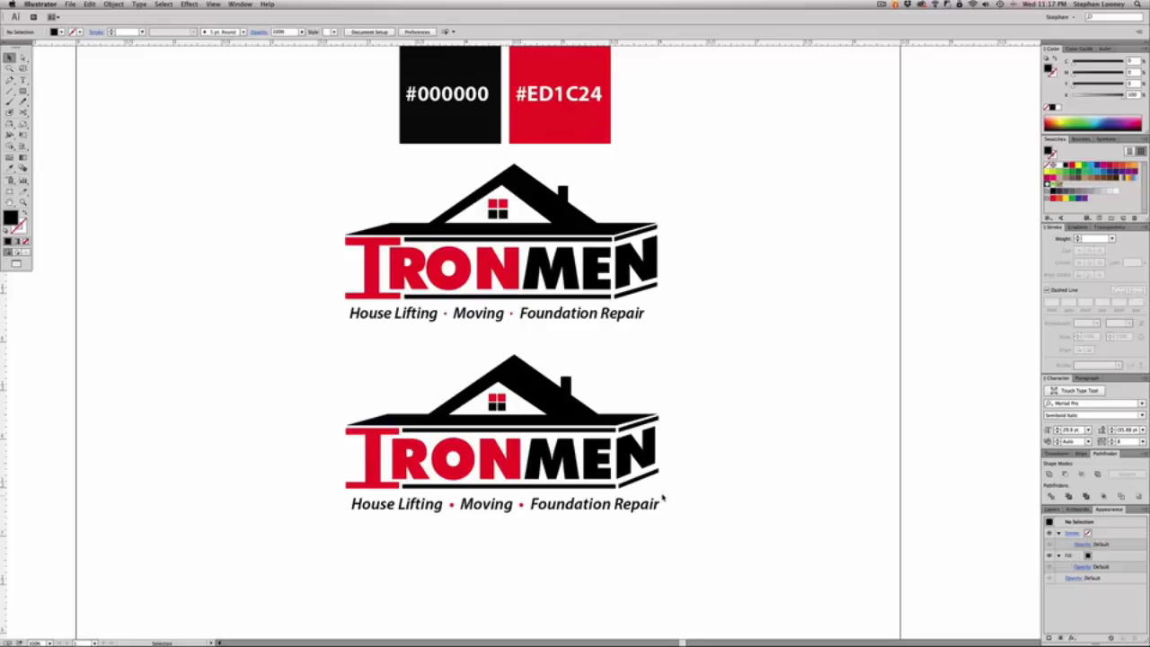
pyautogui.click(655, 502)
pyautogui.moveTo(665, 504); pyautogui.dragTo(640, 490)
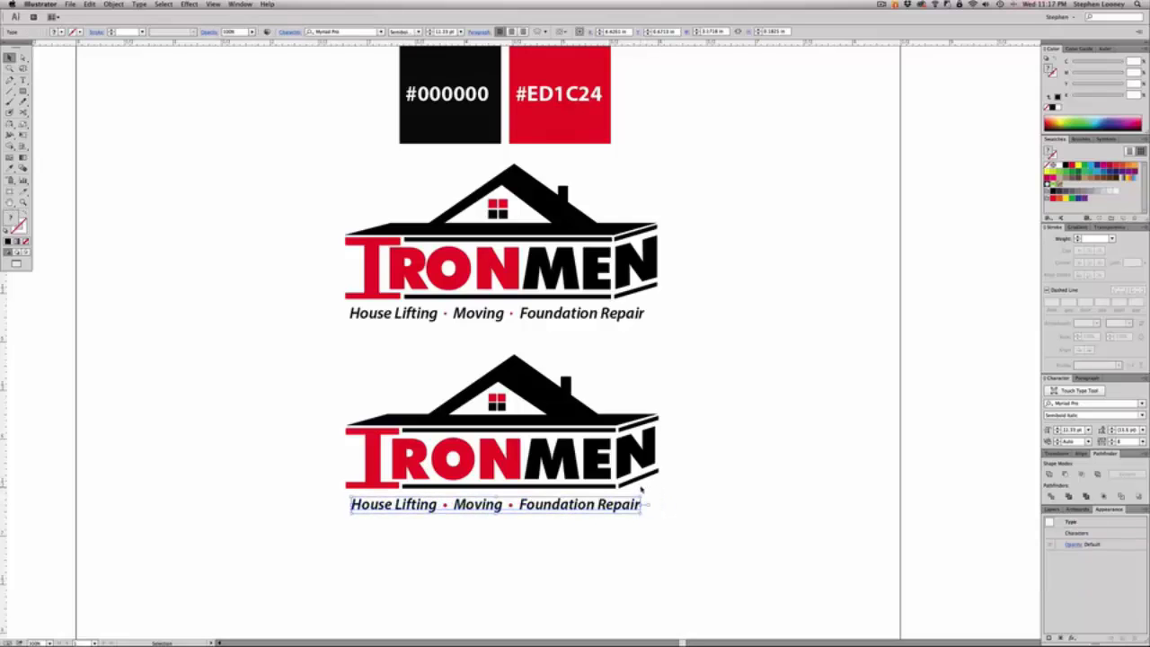
pyautogui.click(630, 499)
pyautogui.click(611, 504)
pyautogui.press('shift+super+a')
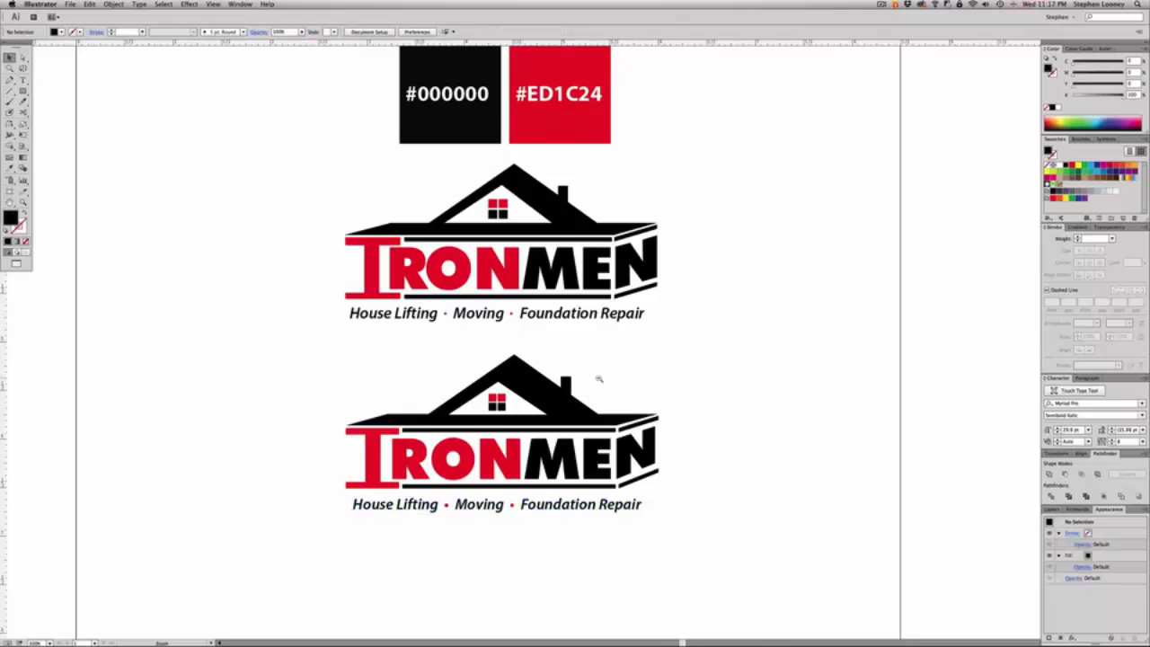
# Compare the finished rebuilt logo with the original above it, up close and at reduced view
pyautogui.keyDown('alt'); pyautogui.keyDown('super'); pyautogui.click(599, 379); pyautogui.keyUp('super'); pyautogui.keyUp('alt')
pyautogui.moveTo(591, 380); pyautogui.dragTo(599, 434)
pyautogui.moveTo(334, 250); pyautogui.dragTo(761, 502)
pyautogui.moveTo(641, 512); pyautogui.dragTo(673, 507)
pyautogui.keyDown('alt'); pyautogui.keyDown('super'); pyautogui.click(501, 407); pyautogui.keyUp('super'); pyautogui.keyUp('alt')
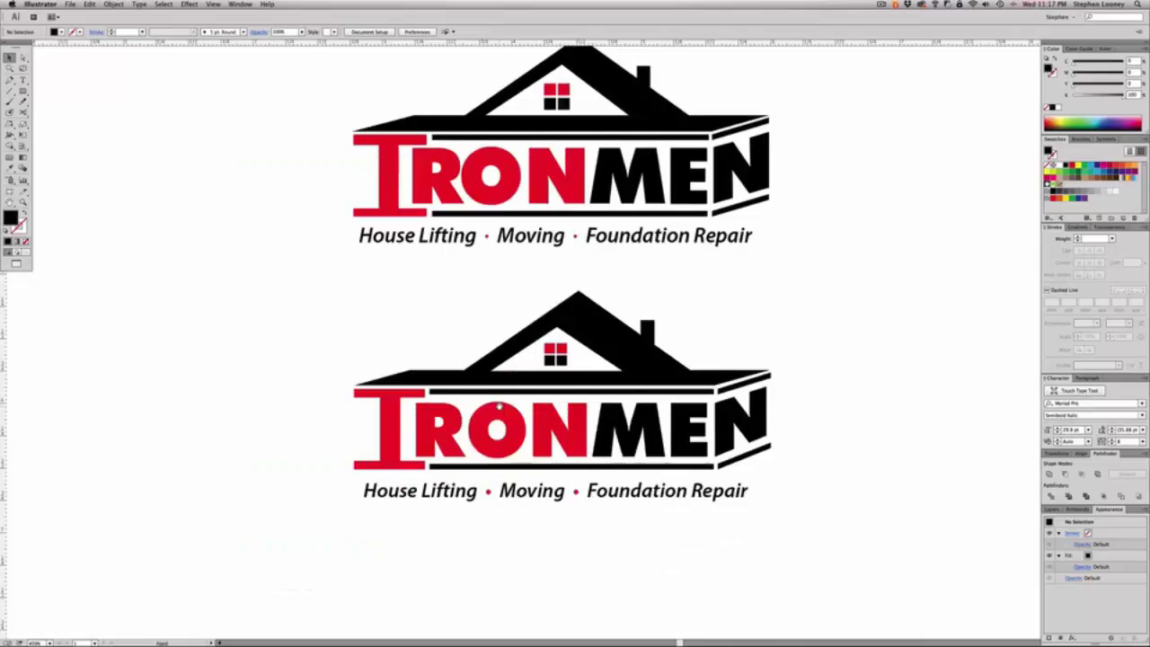
pyautogui.moveTo(499, 407); pyautogui.dragTo(493, 433)
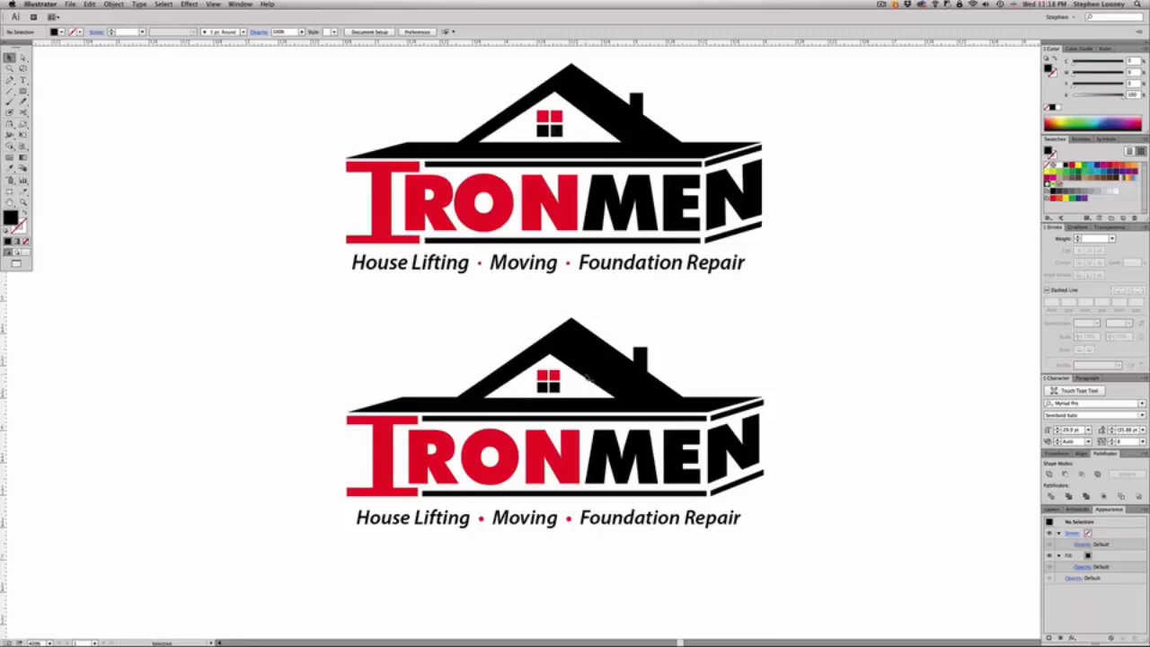
pyautogui.keyDown('alt'); pyautogui.keyDown('super'); pyautogui.click(579, 350); pyautogui.keyUp('super'); pyautogui.keyUp('alt')
pyautogui.moveTo(580, 350); pyautogui.dragTo(578, 399)
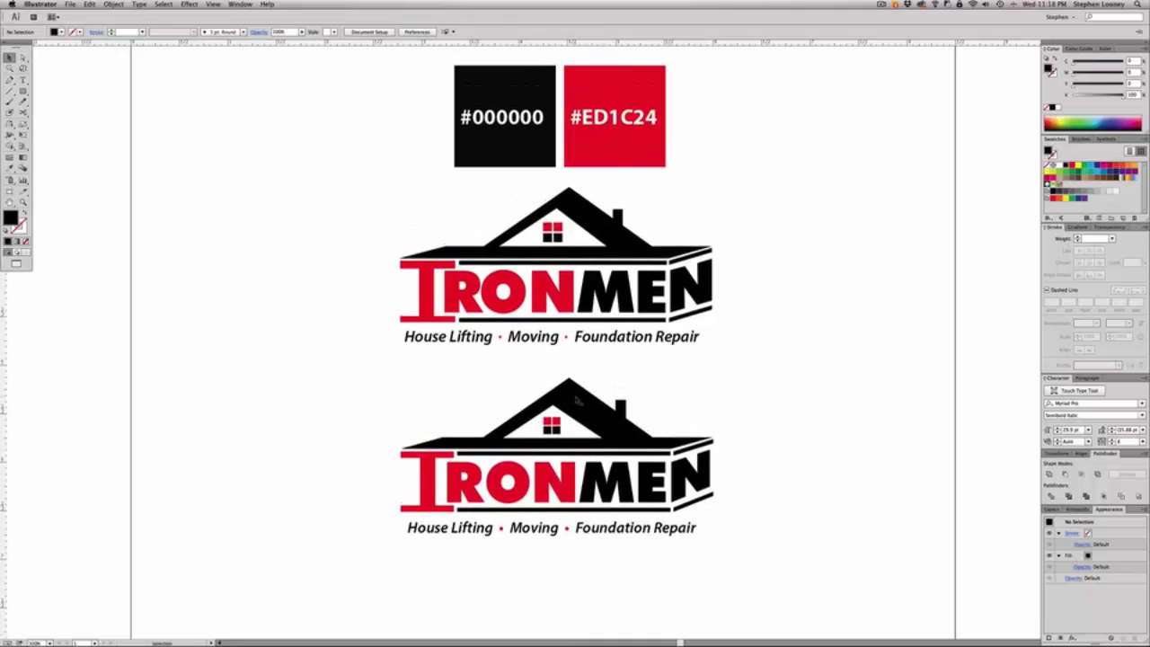